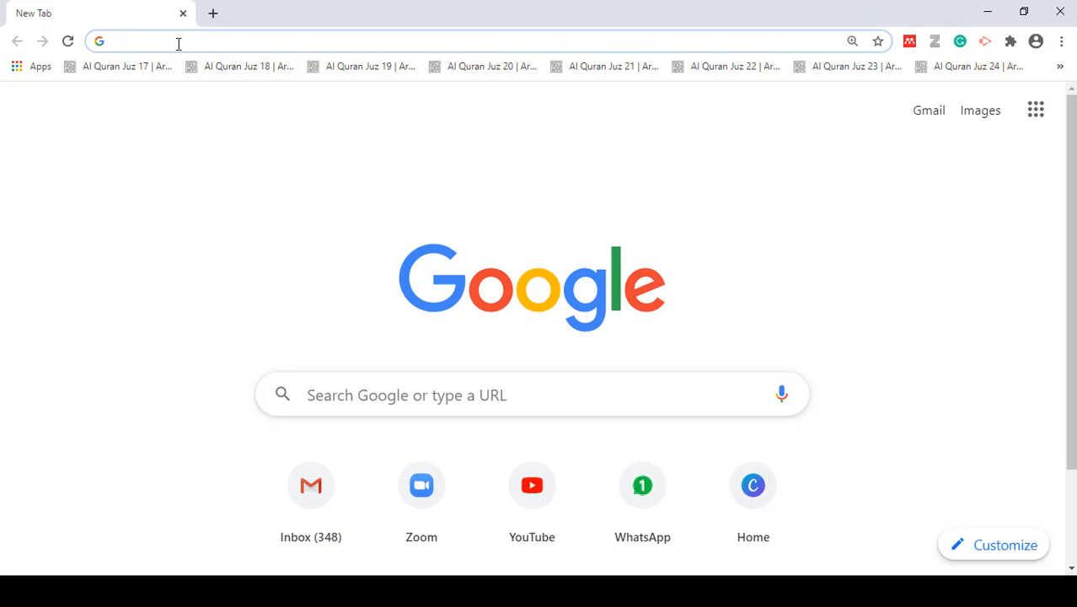
# - Search the web for "mendeley"
pyautogui.click(178, 43)
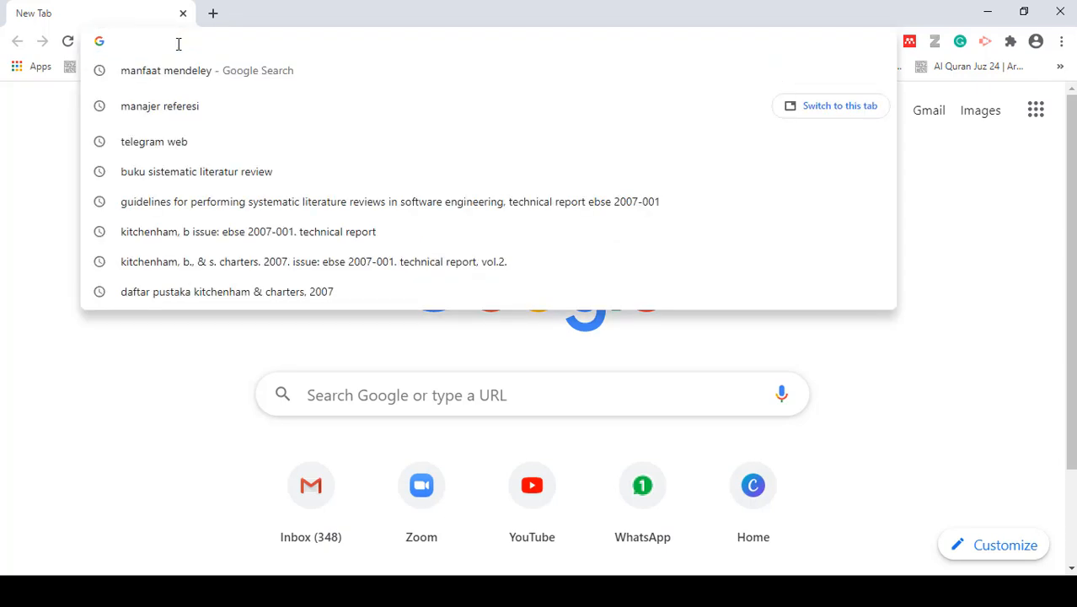
pyautogui.write('mendeel')
pyautogui.press('BackSpace')
pyautogui.press('BackSpace')
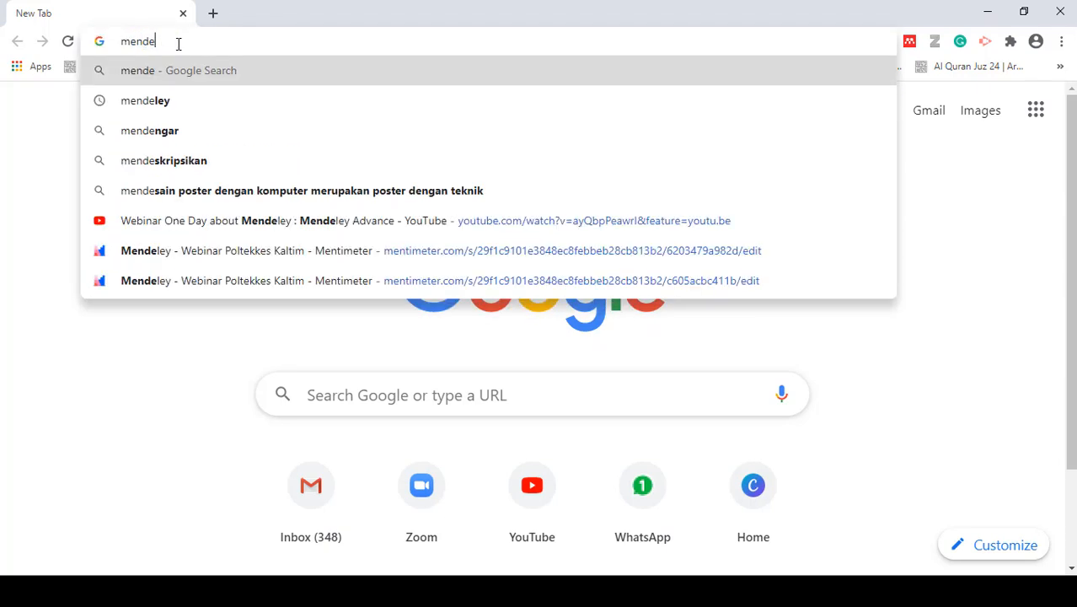
pyautogui.write('eley')
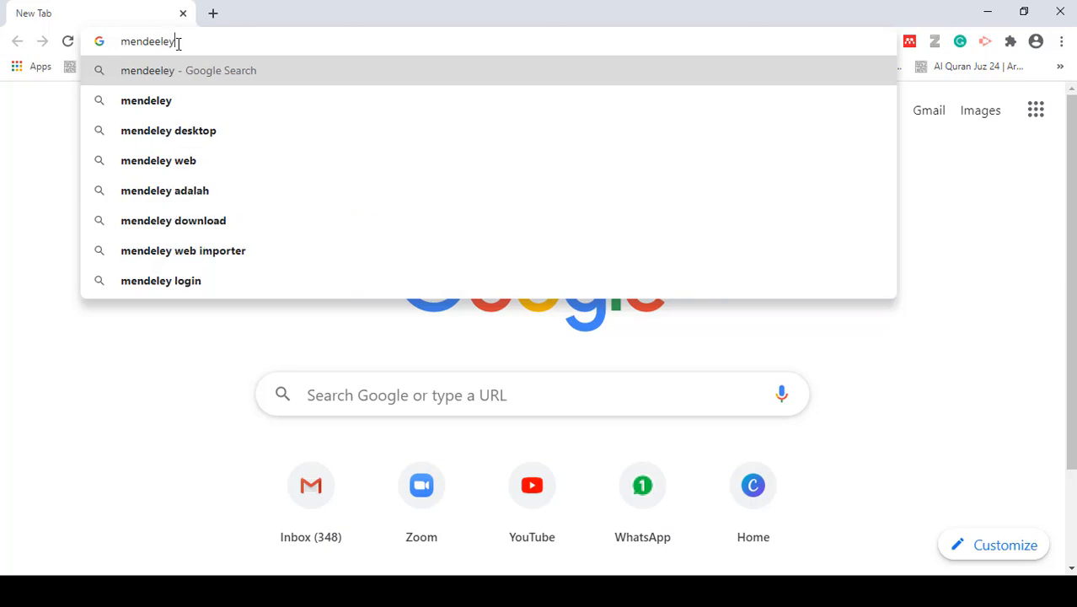
pyautogui.press('Left')
pyautogui.press('Left')
pyautogui.press('Left')
pyautogui.press('BackSpace')
pyautogui.press('Return')
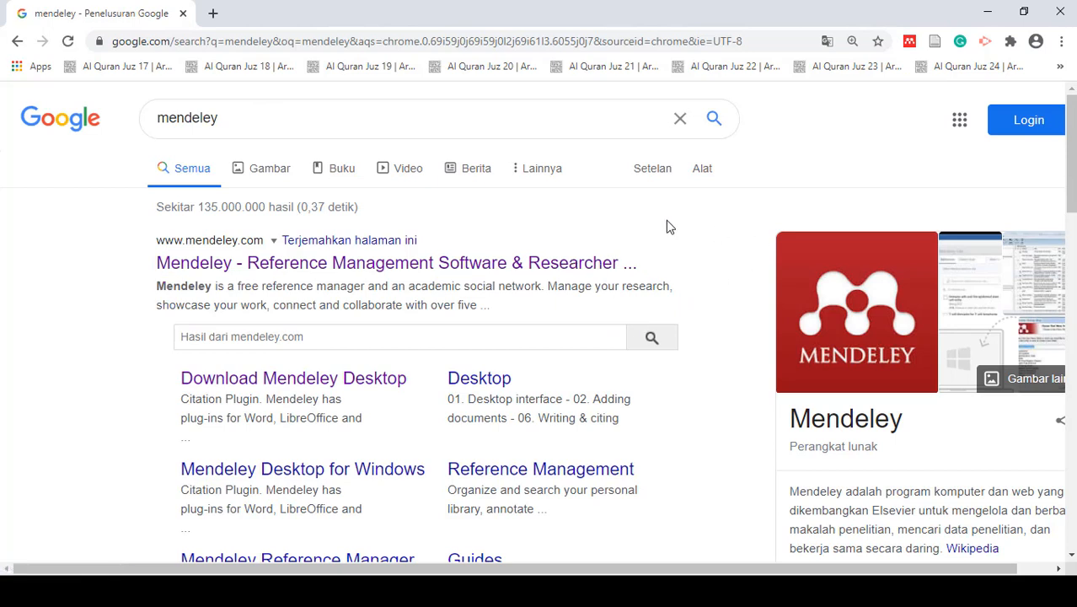
# - Open the Download Mendeley Desktop search result and download the Windows version of the installer
pyautogui.click(285, 386)
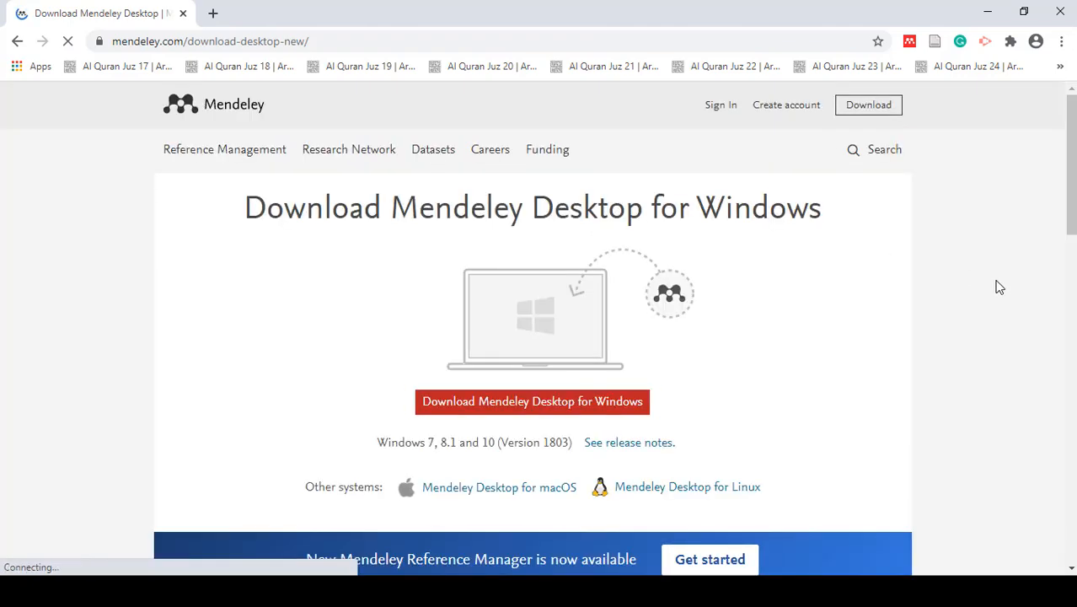
pyautogui.scroll(-3, 998, 286)
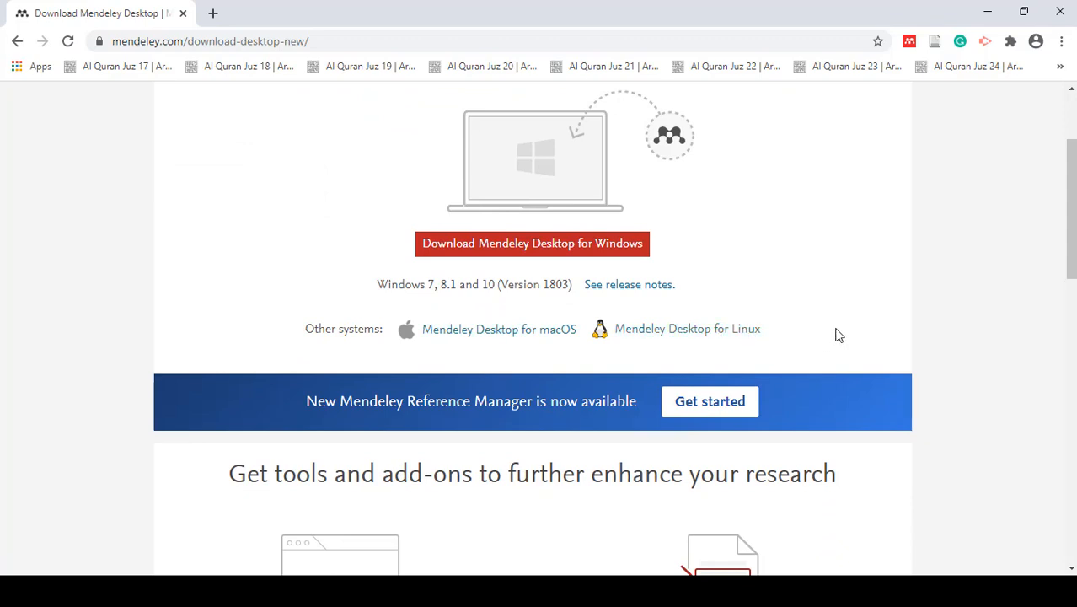
pyautogui.scroll(1, 836, 334)
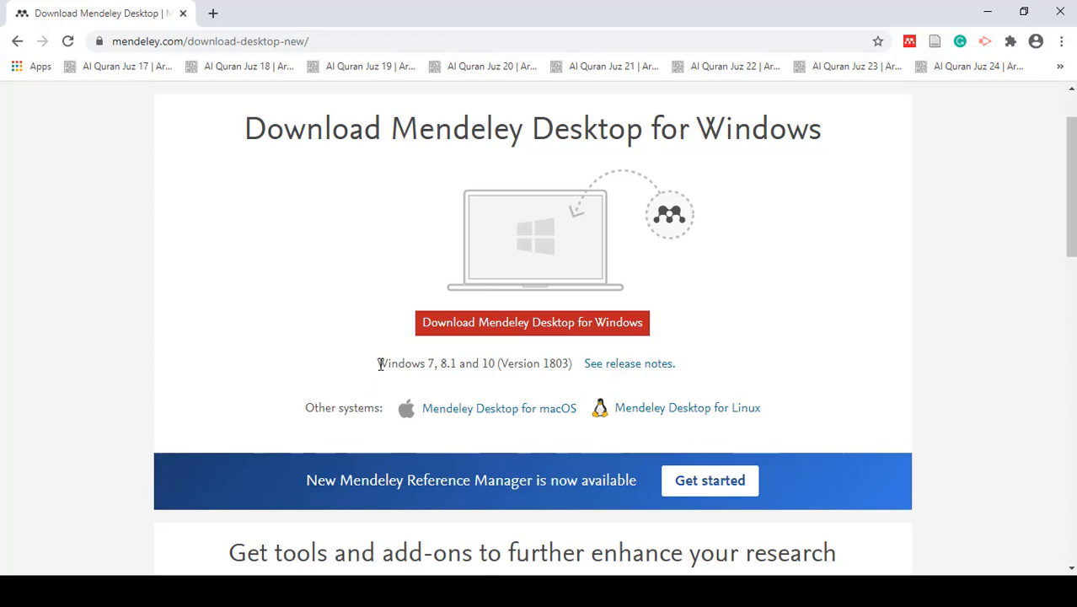
pyautogui.moveTo(379, 363); pyautogui.dragTo(499, 367)
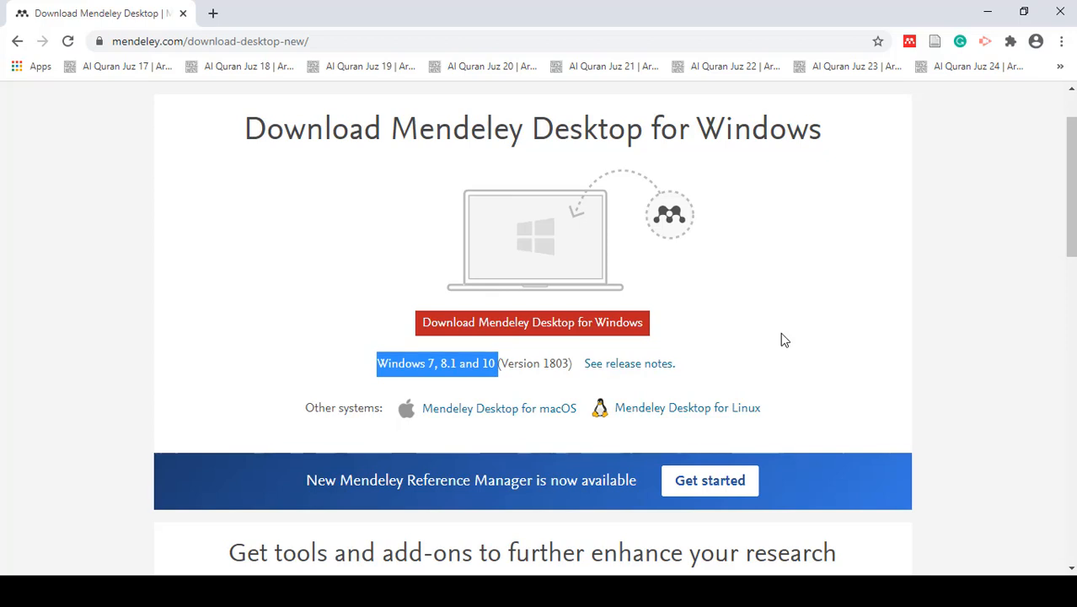
pyautogui.scroll(-1, 780, 339)
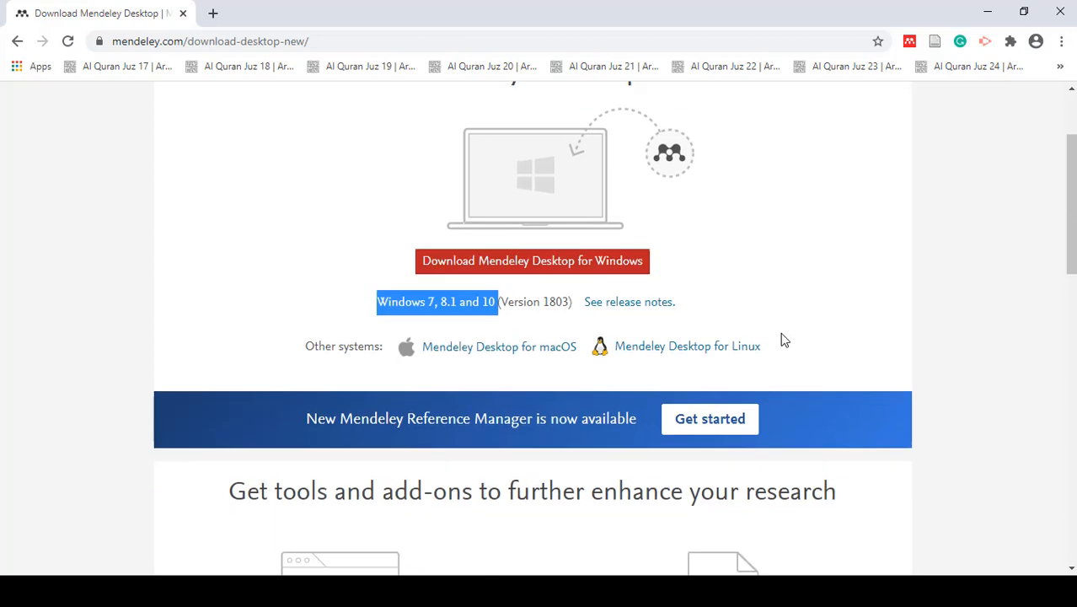
pyautogui.scroll(1, 786, 329)
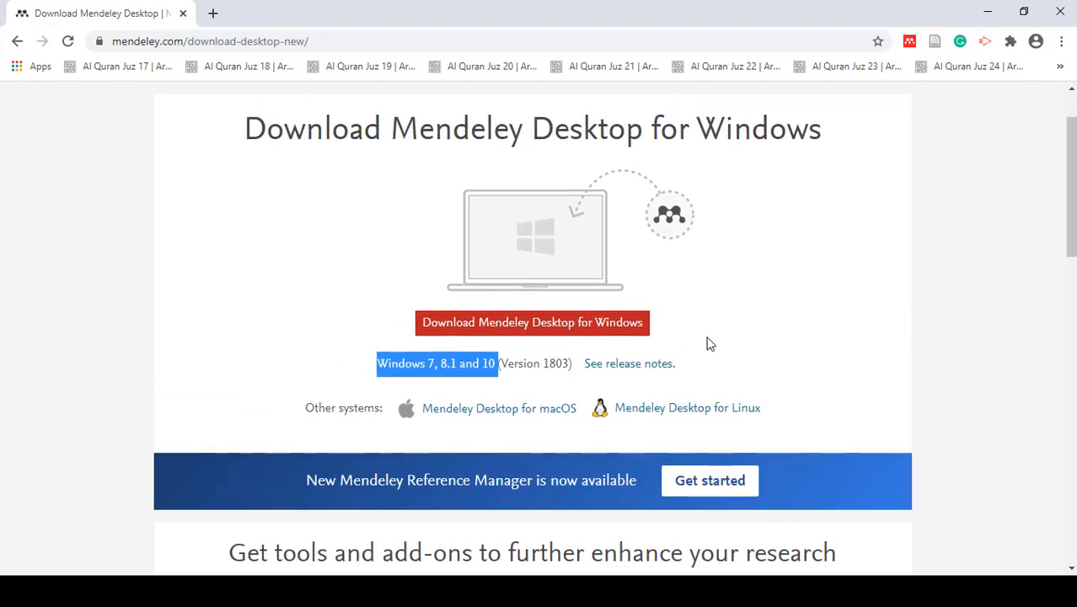
pyautogui.click(536, 329)
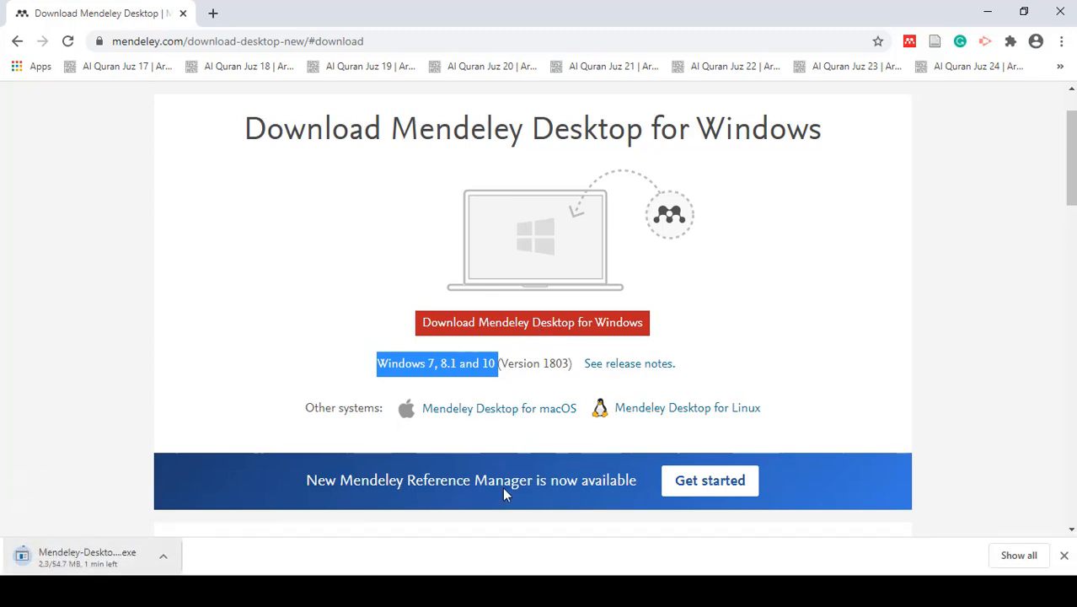
# - Locate the downloaded Mendeley-Desktop-1.19.4-win32 (1) installer in its folder and launch it
pyautogui.click(1012, 558)
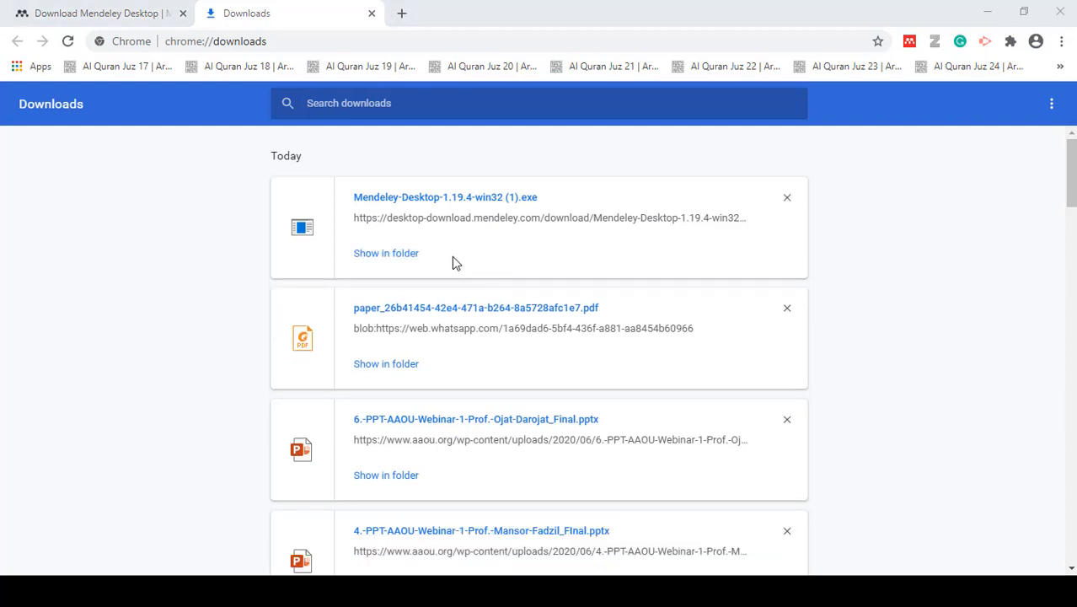
pyautogui.click(381, 255)
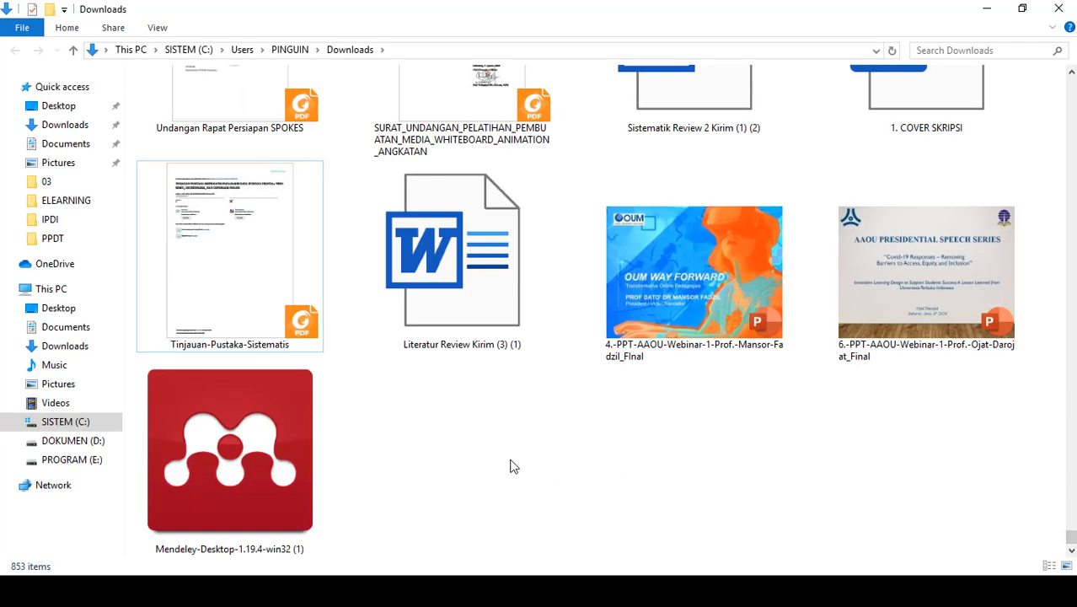
pyautogui.click(274, 455)
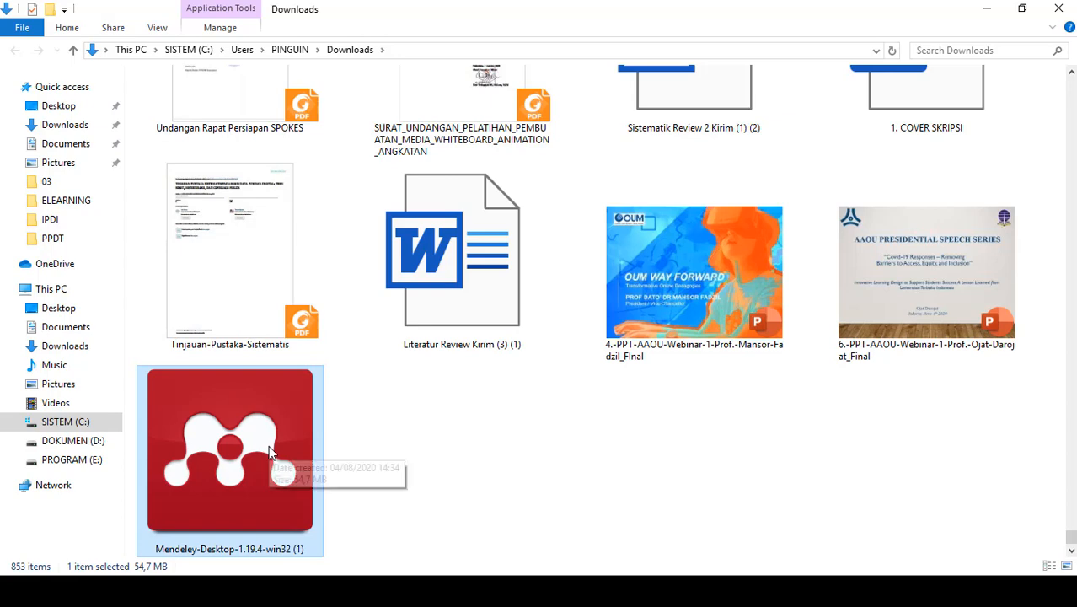
pyautogui.doubleClick(269, 453)
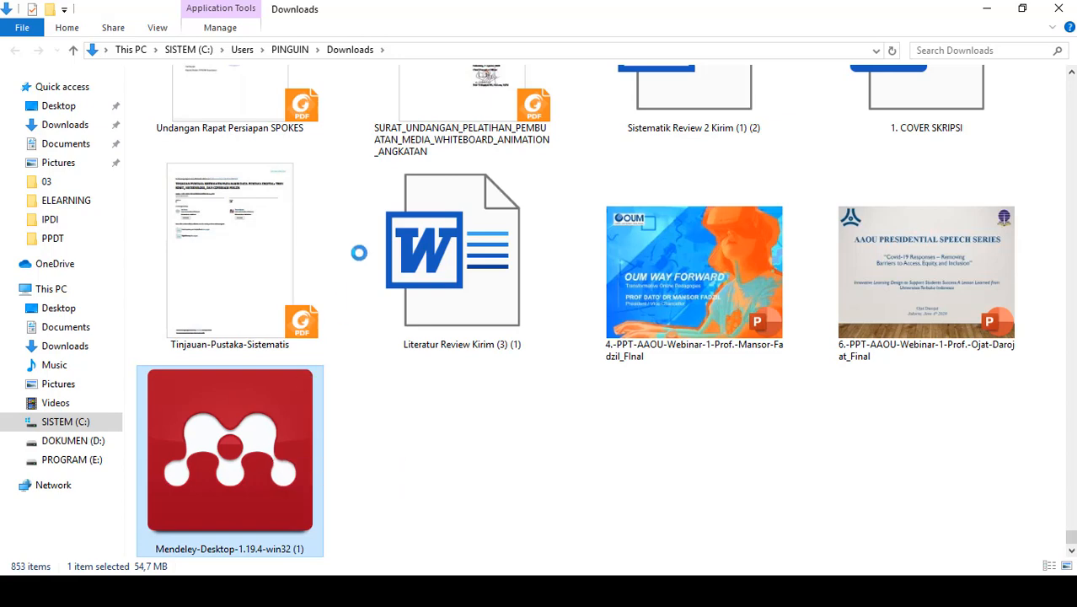
pyautogui.rightClick(266, 449)
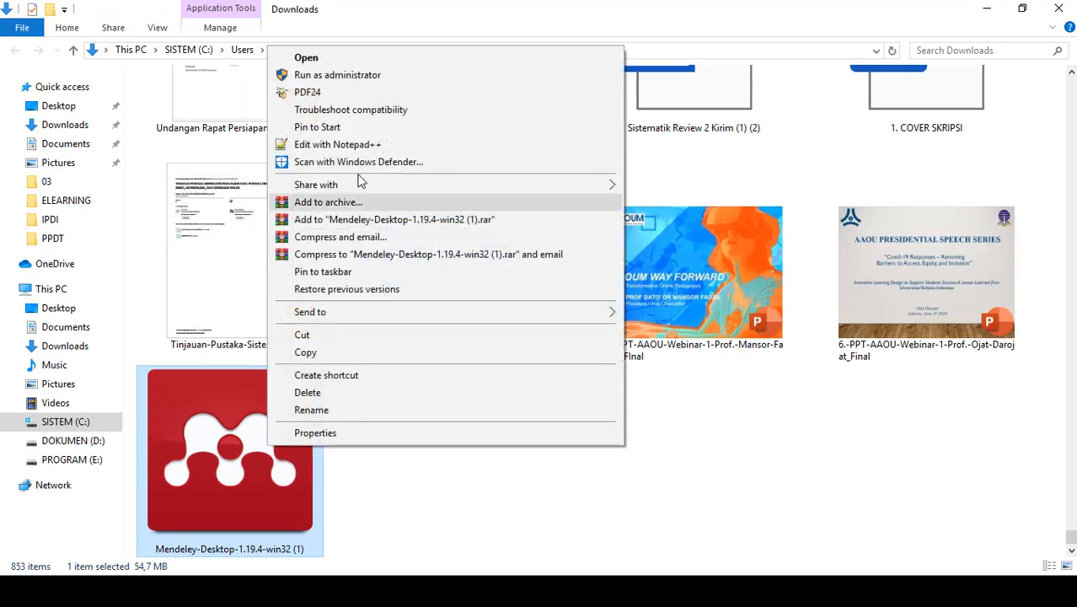
pyautogui.click(347, 59)
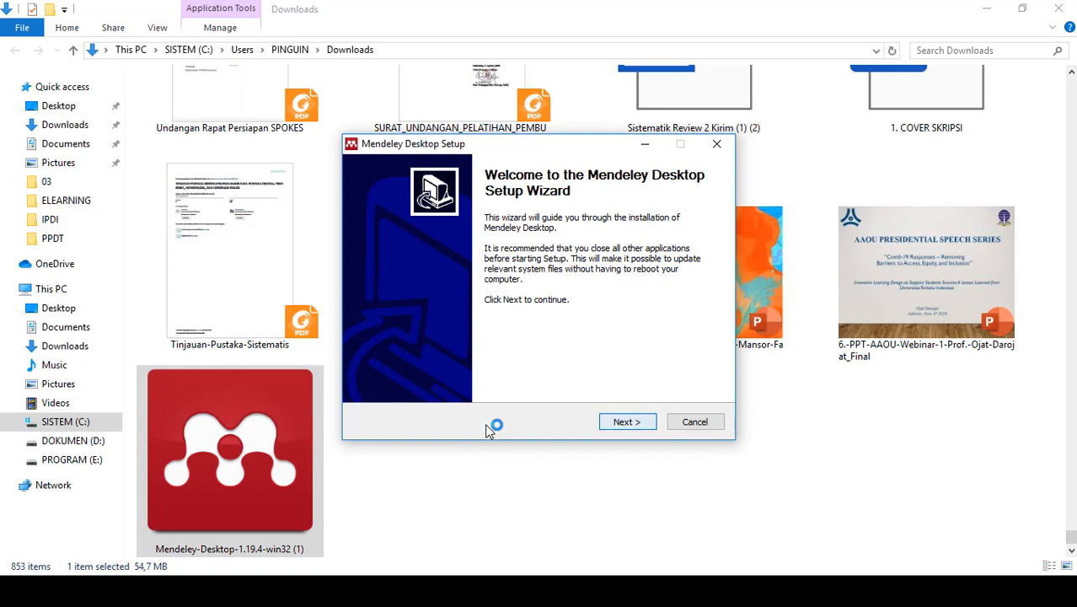
# - Accept the license and install Mendeley Desktop with the default destination and Start menu folders, finishing the setup without running the program
pyautogui.press('Return')
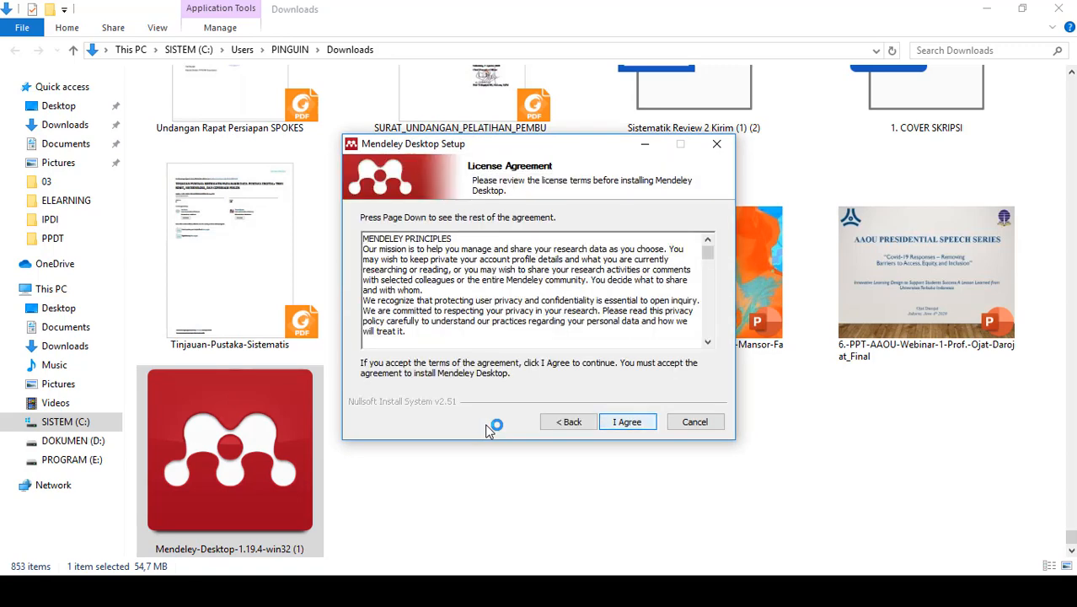
pyautogui.press('Return')
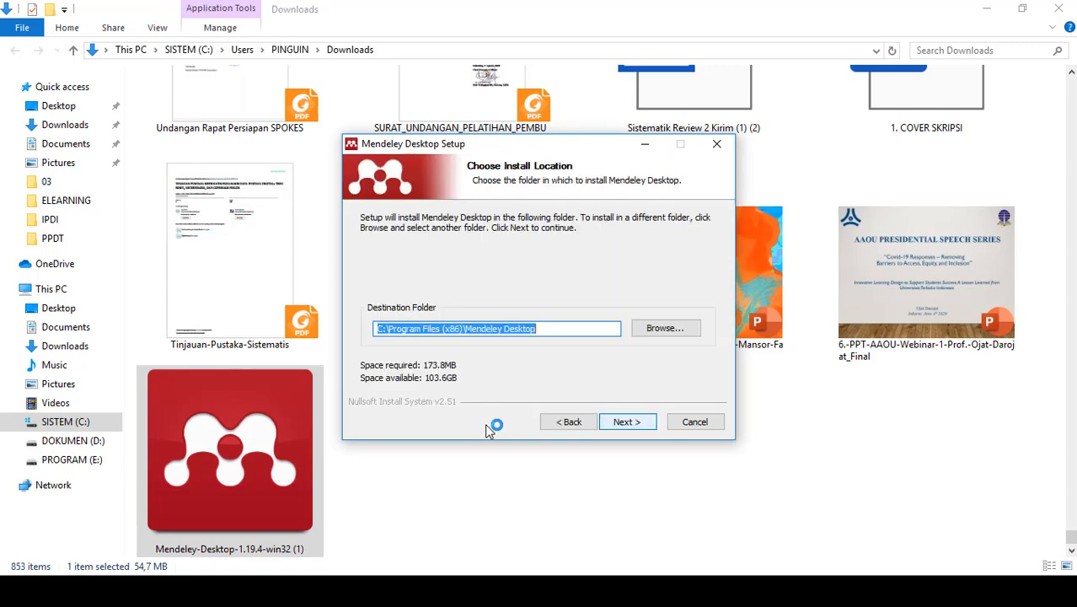
pyautogui.press('Return')
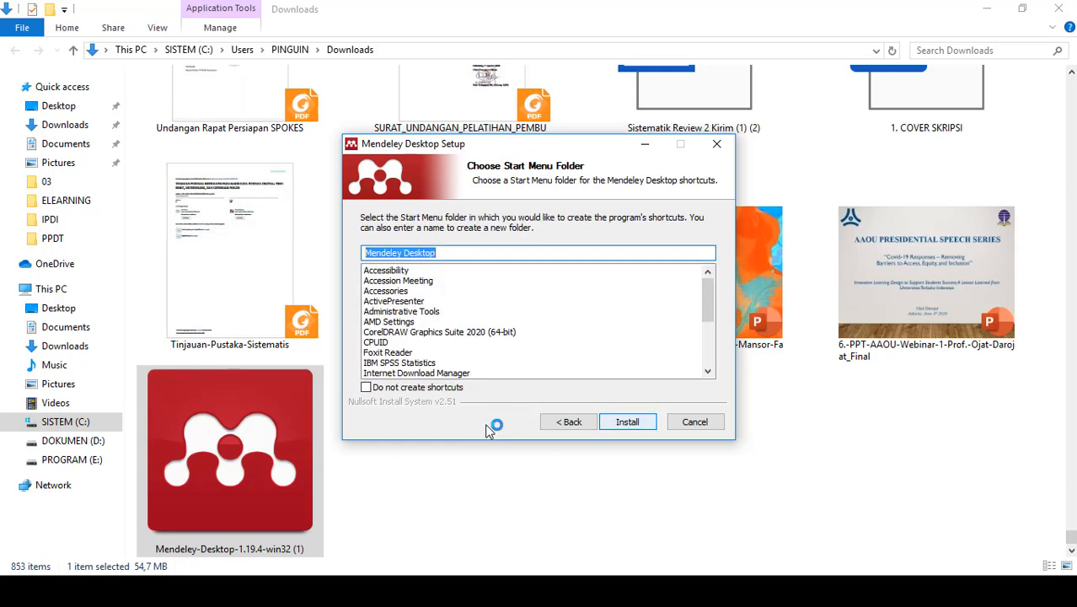
pyautogui.press('Return')
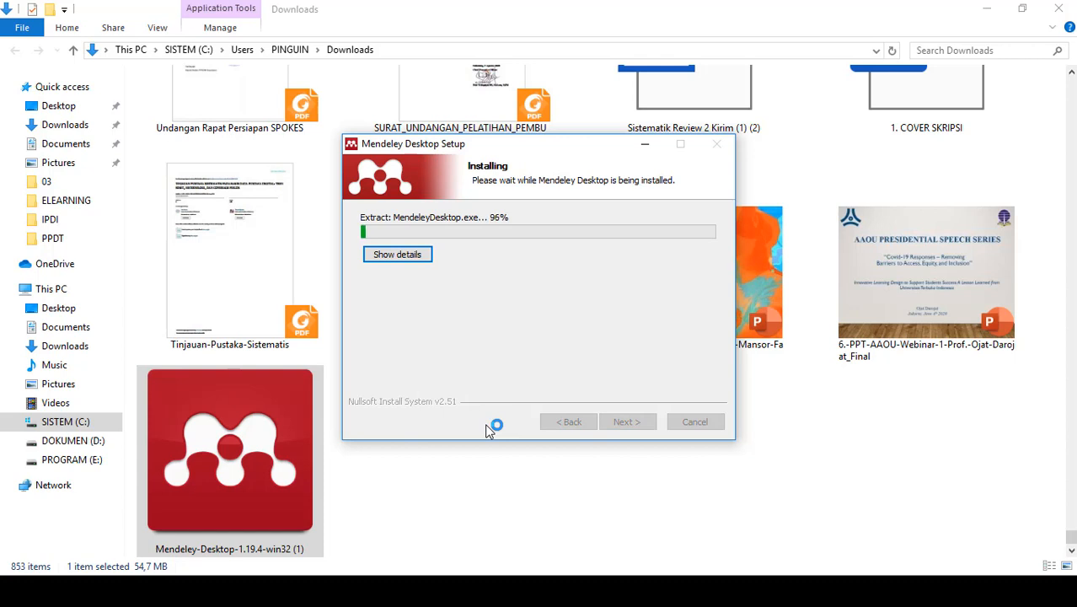
pyautogui.press('Return')
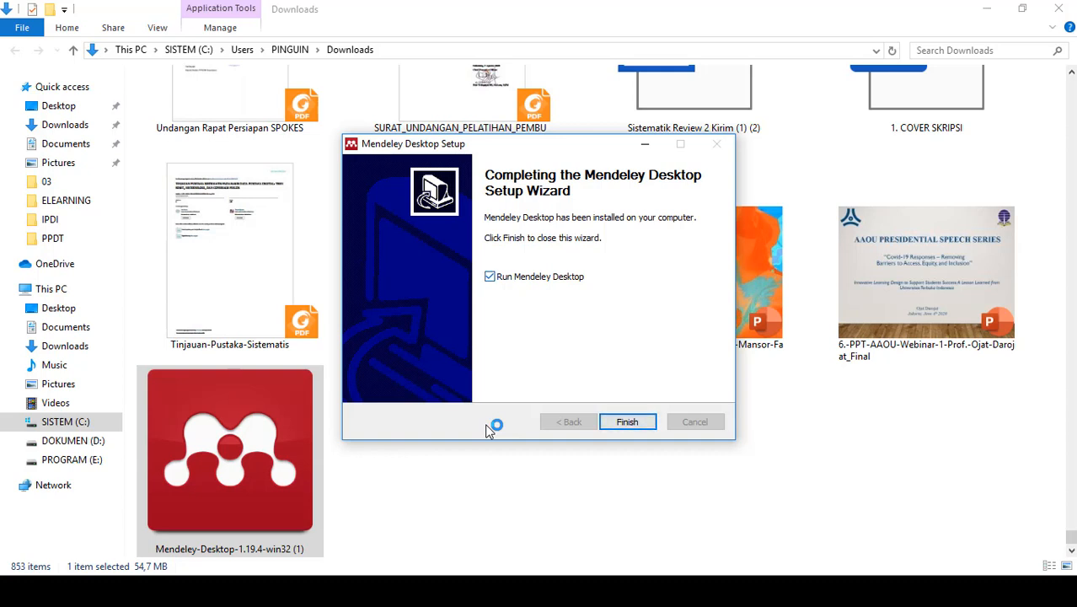
pyautogui.click(618, 423)
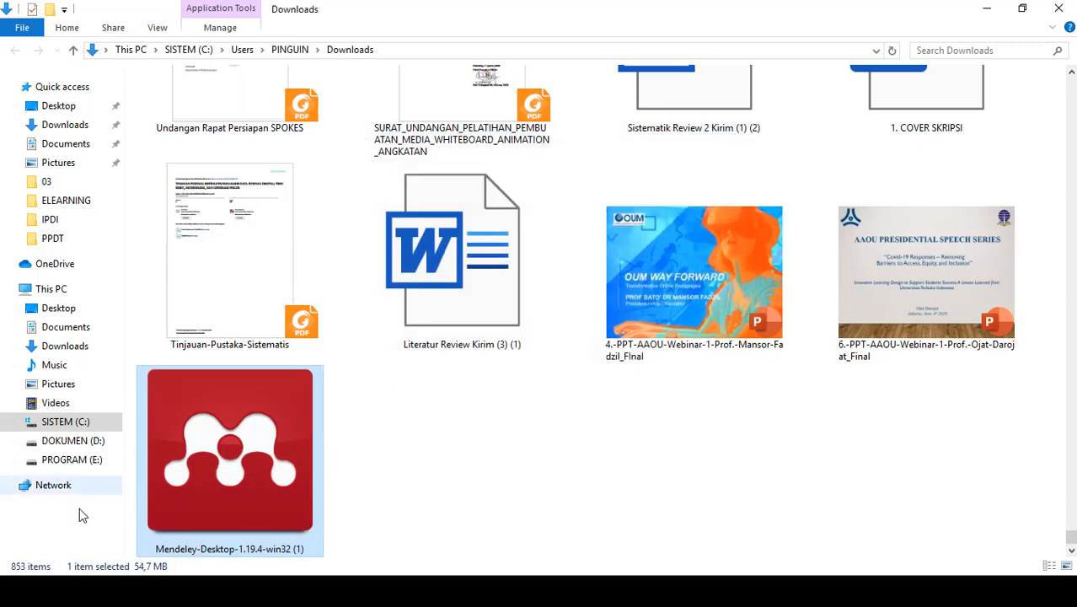
# - Search the installed apps for "mend" and launch Mendeley Desktop
pyautogui.click(19, 591)
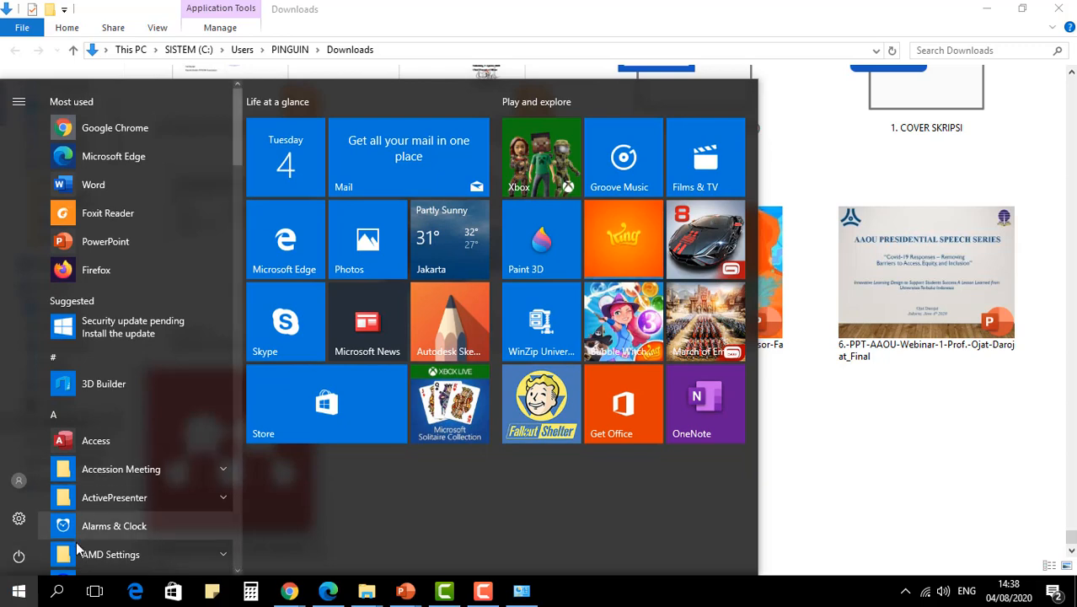
pyautogui.write('men')
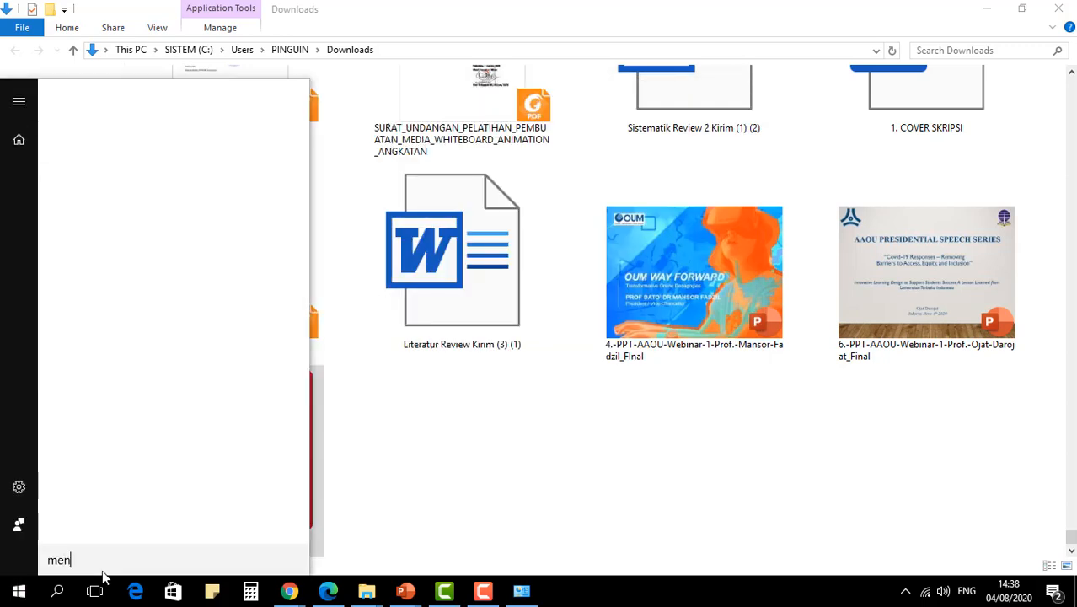
pyautogui.write('d')
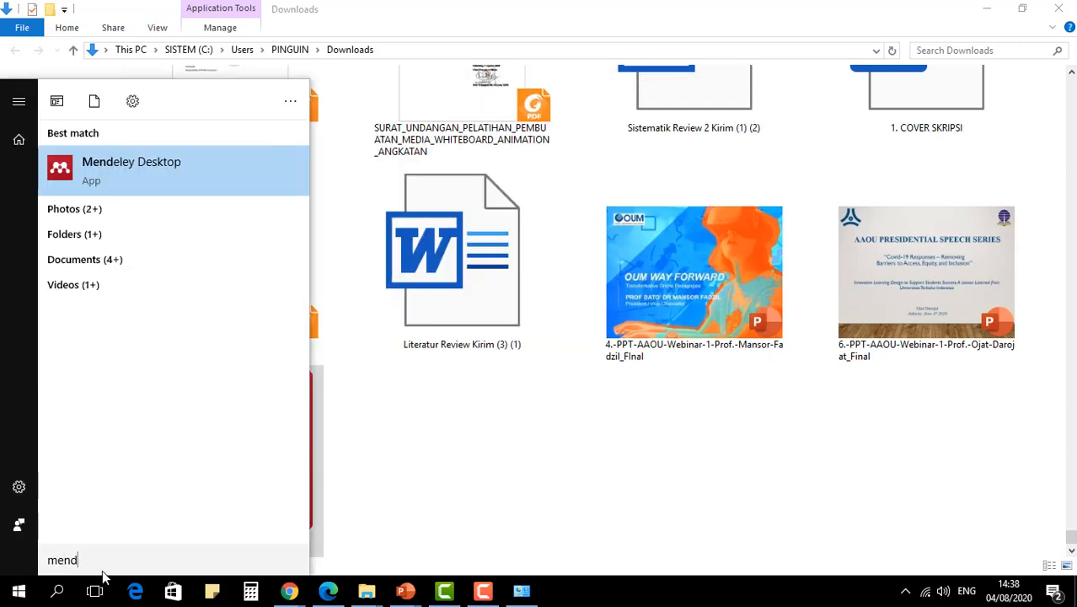
pyautogui.click(131, 174)
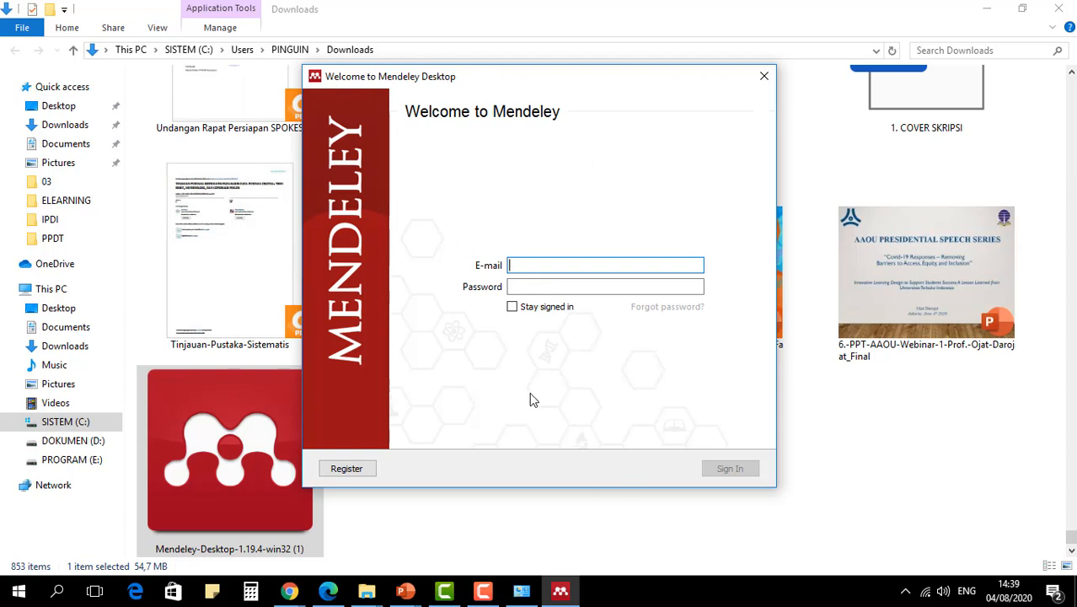
# - Start registering a Mendeley account from the welcome dialog and choose to sign in with a different account in the browser
pyautogui.click(543, 286)
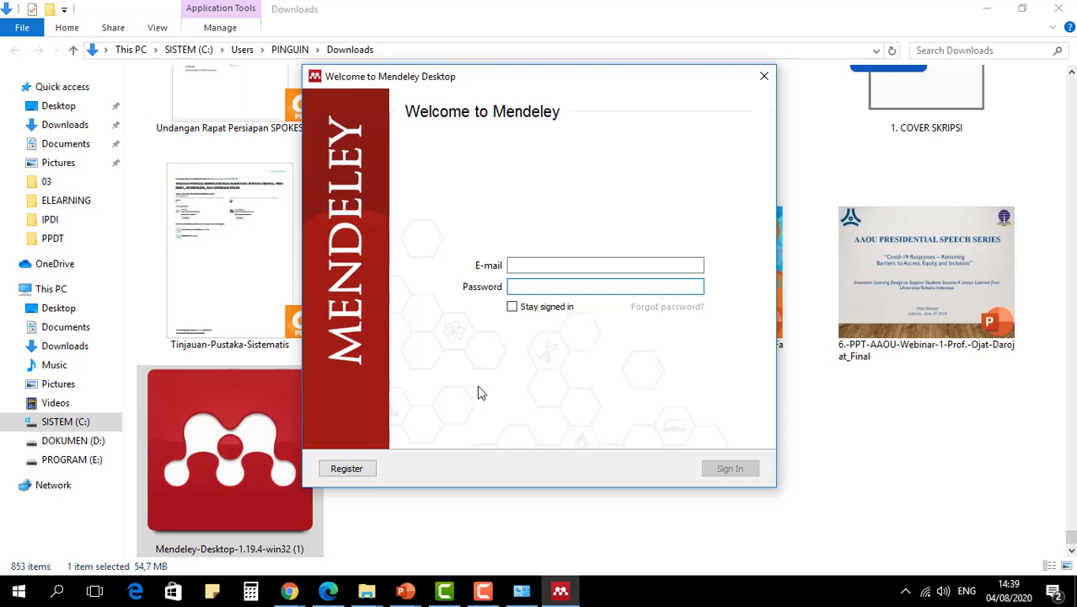
pyautogui.click(355, 472)
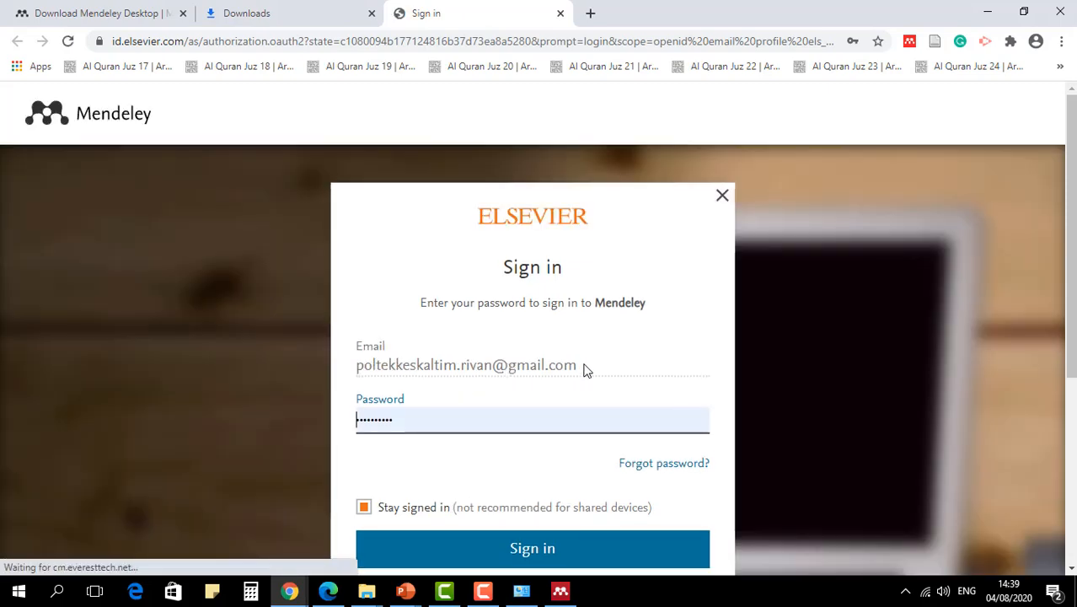
pyautogui.scroll(-1, 704, 383)
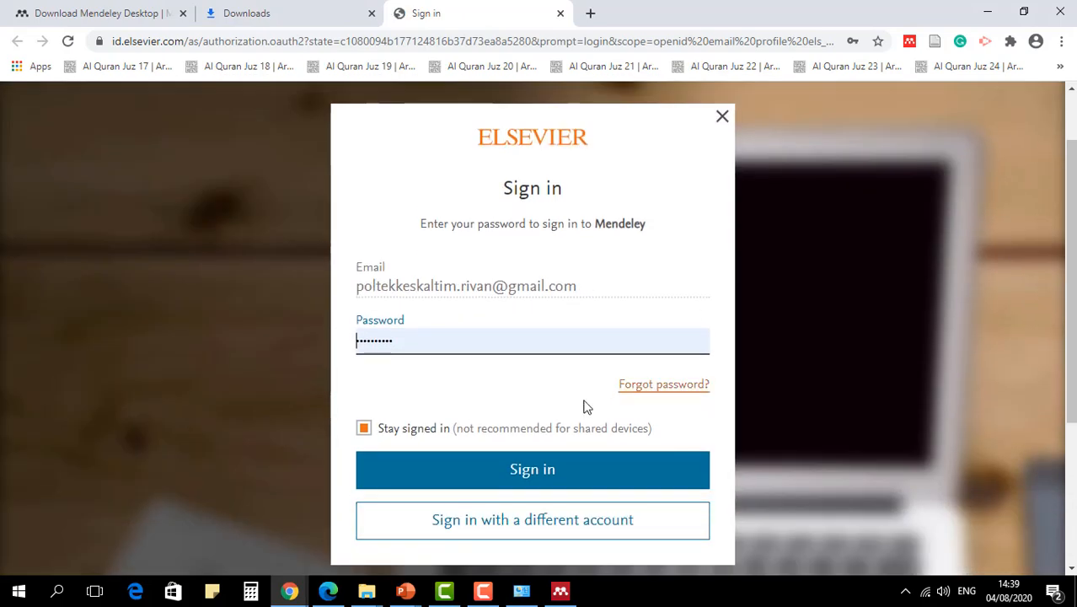
pyautogui.click(506, 524)
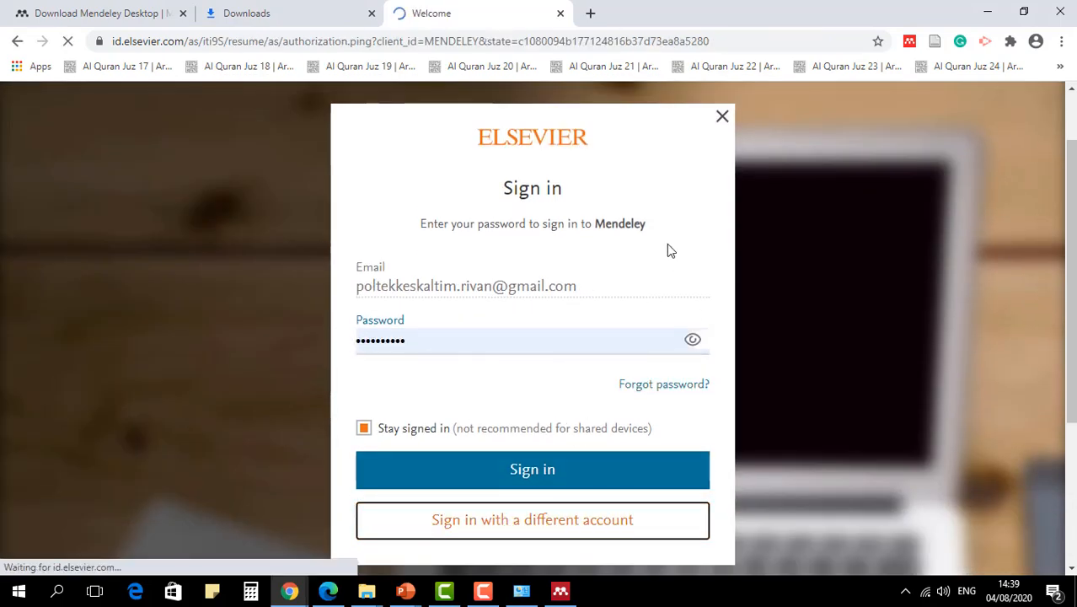
# - Enter the new account's email address on the Elsevier welcome form and continue to registration
pyautogui.scroll(-1, 638, 387)
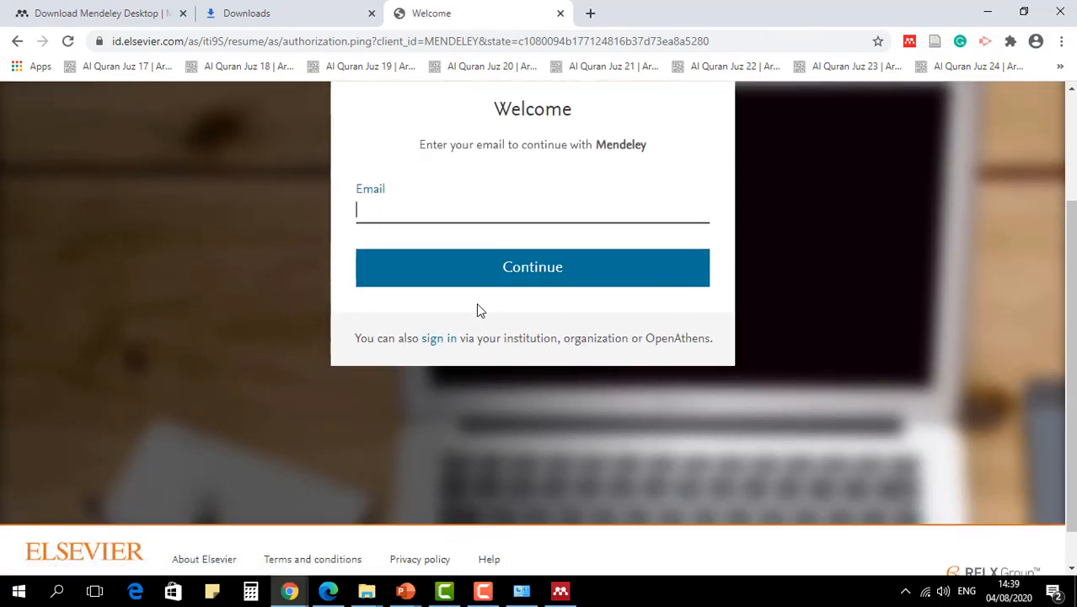
pyautogui.scroll(1, 476, 302)
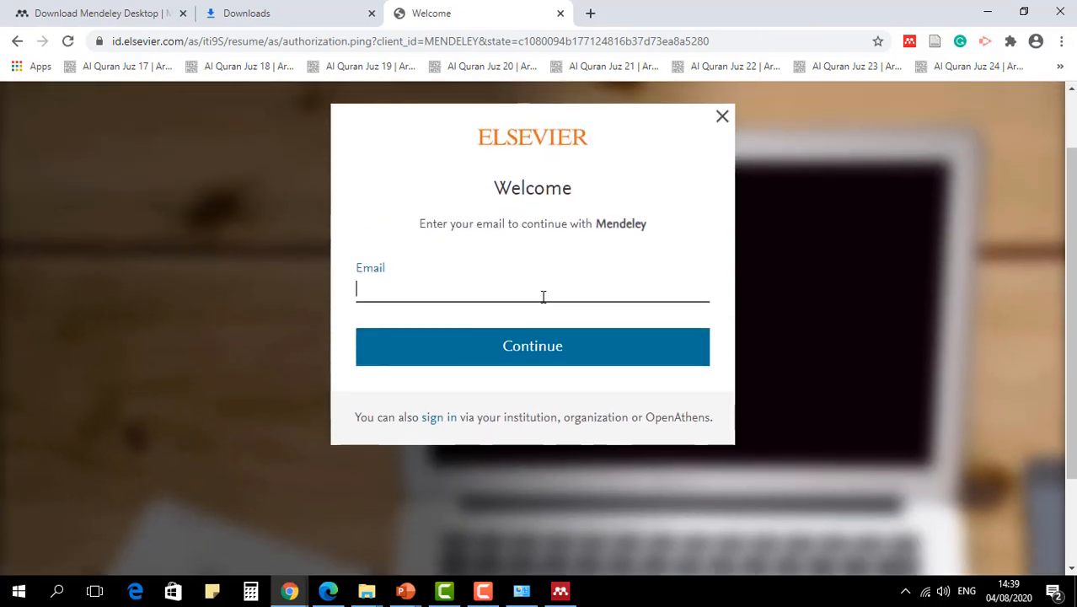
pyautogui.click(431, 281)
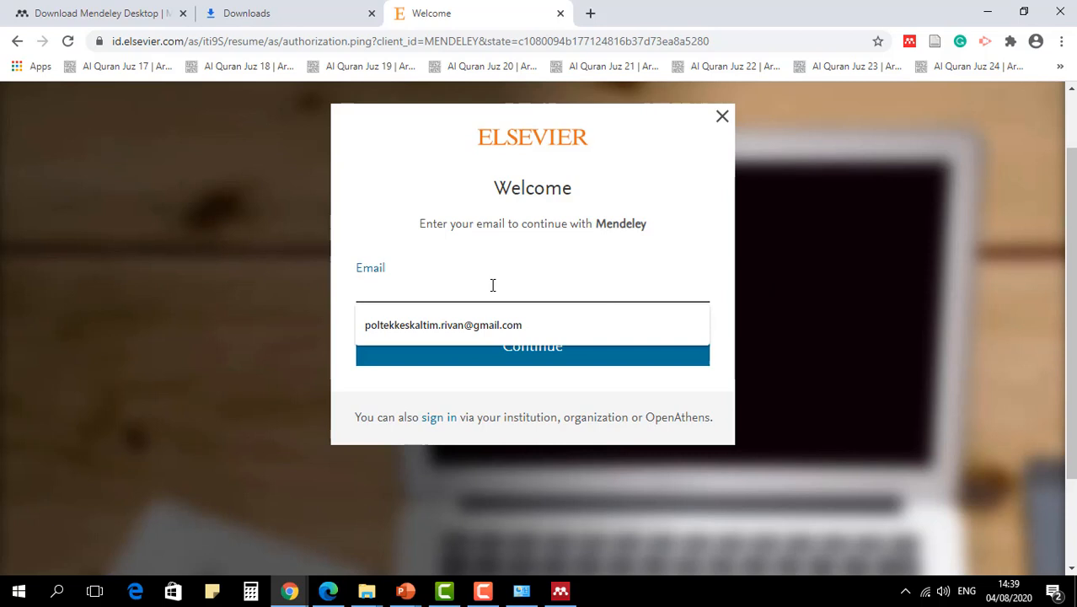
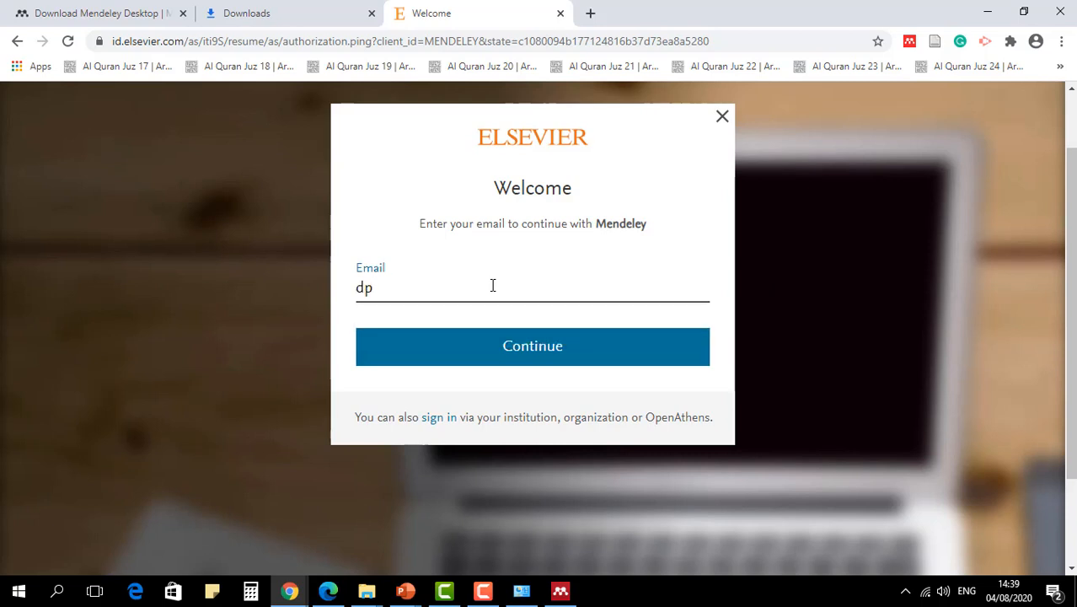
pyautogui.press('Left')
pyautogui.press('Left')
pyautogui.press('Left')
pyautogui.write('l')
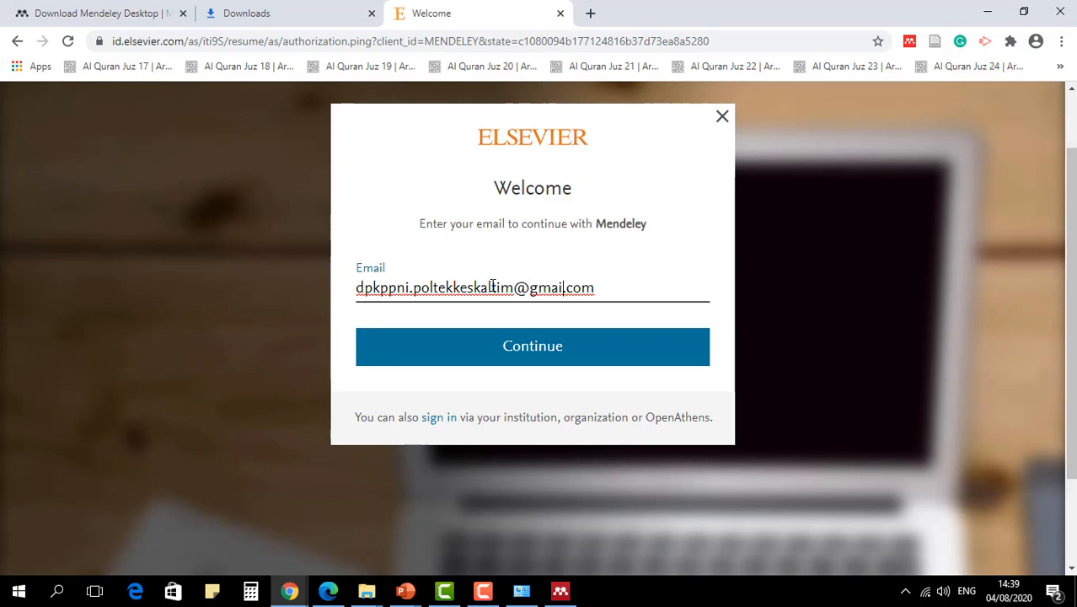
pyautogui.write('l')
pyautogui.click(545, 365)
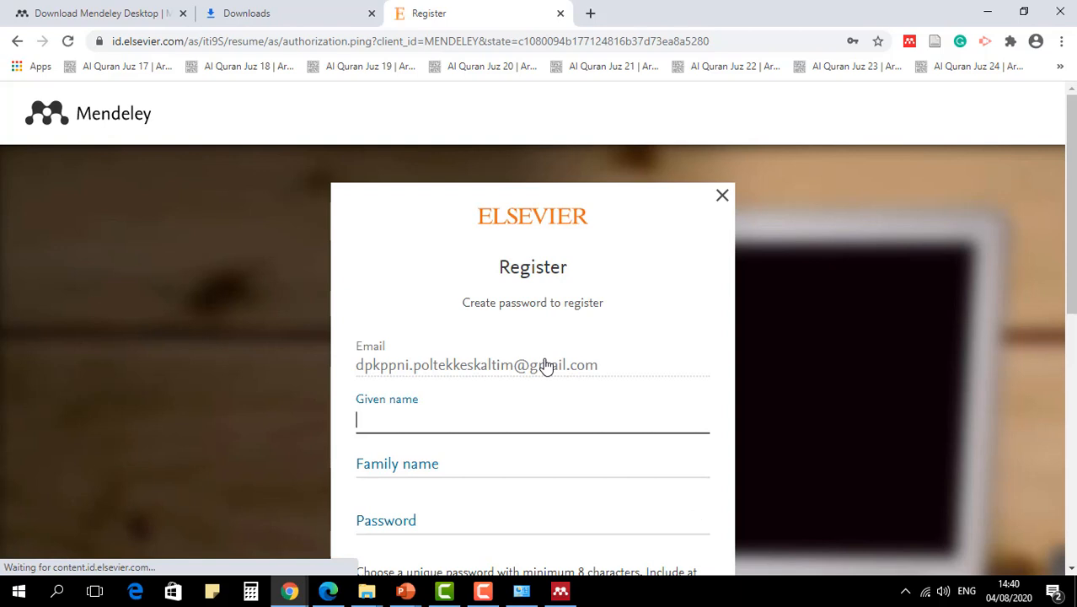
# - Fill in the account holder's given name and family name on the registration form
pyautogui.scroll(-1, 552, 380)
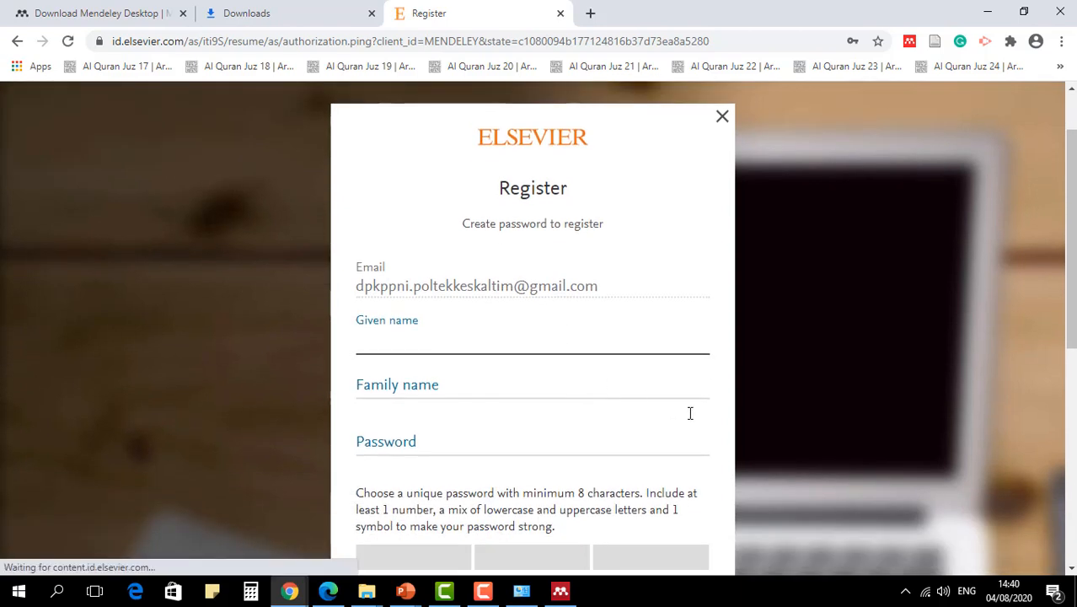
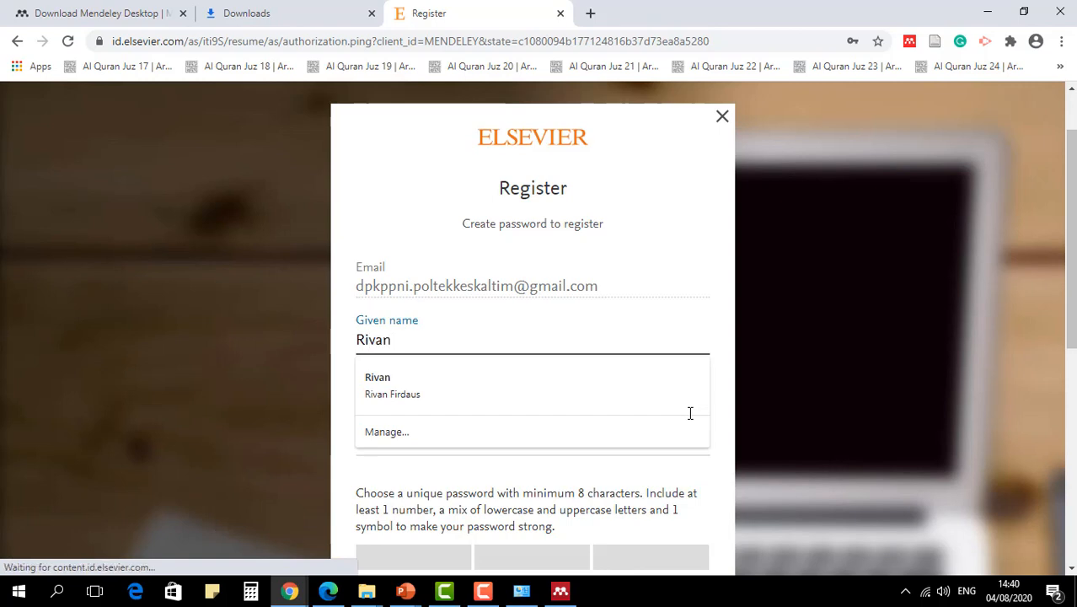
pyautogui.press('Tab')
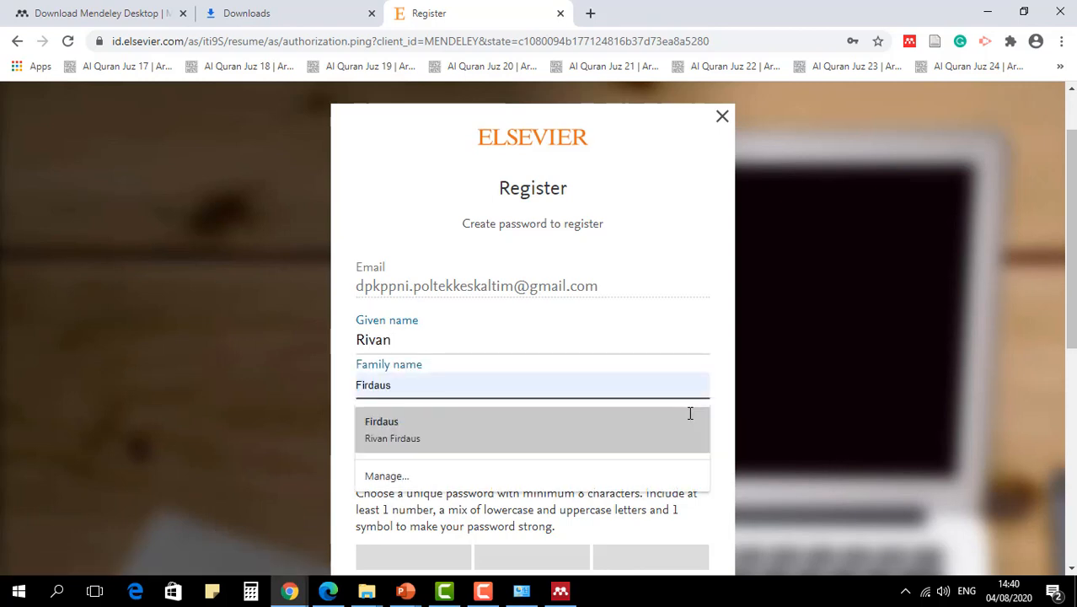
pyautogui.press('Tab')
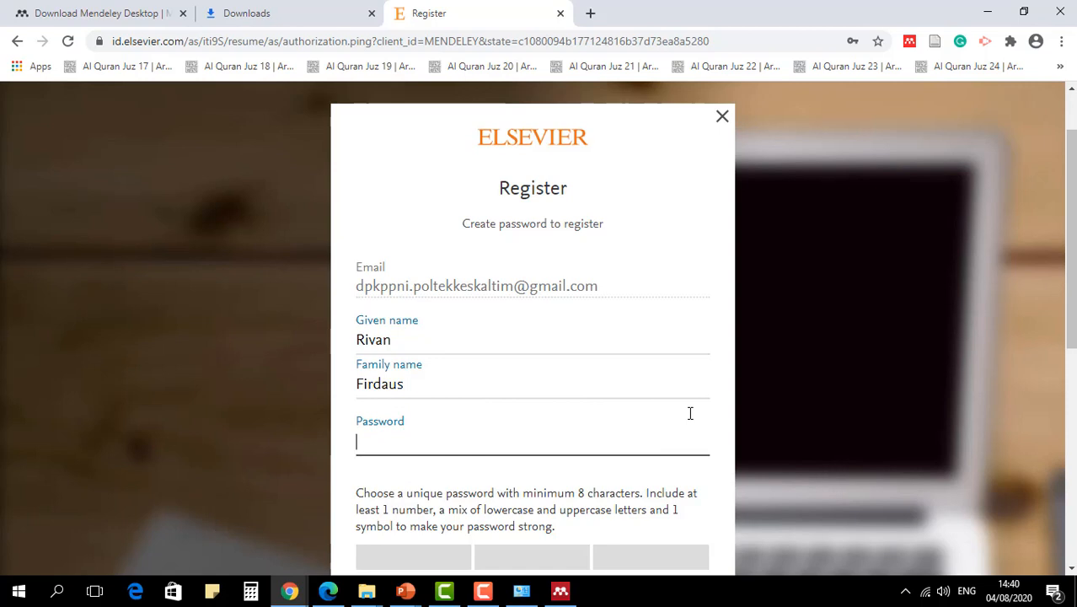
# - Enter a strong account password, submit the registration, and decline saving the password in the browser
pyautogui.scroll(-2, 689, 413)
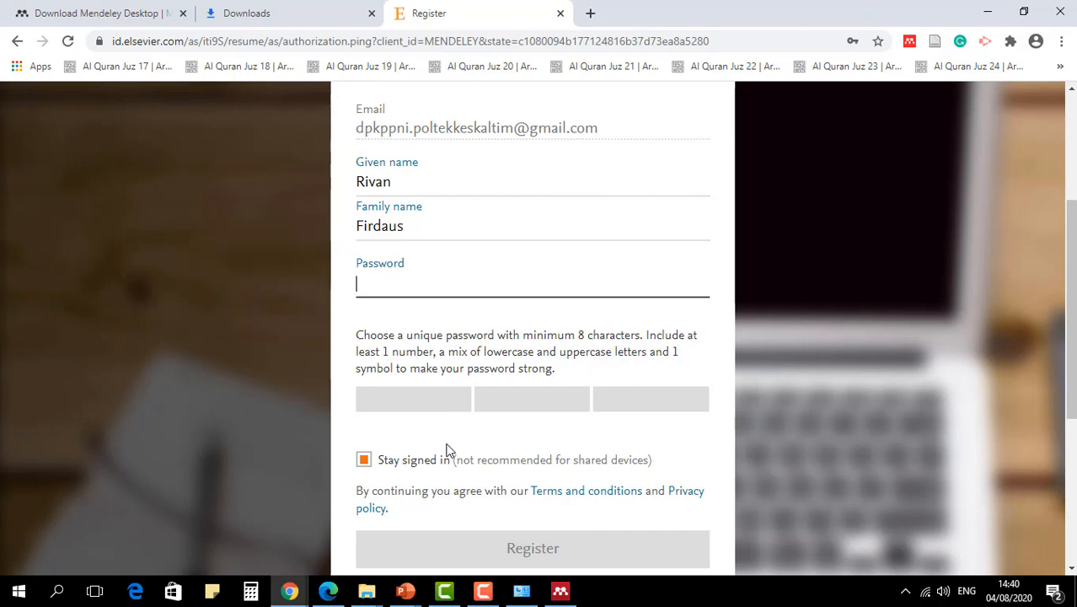
pyautogui.write('p')
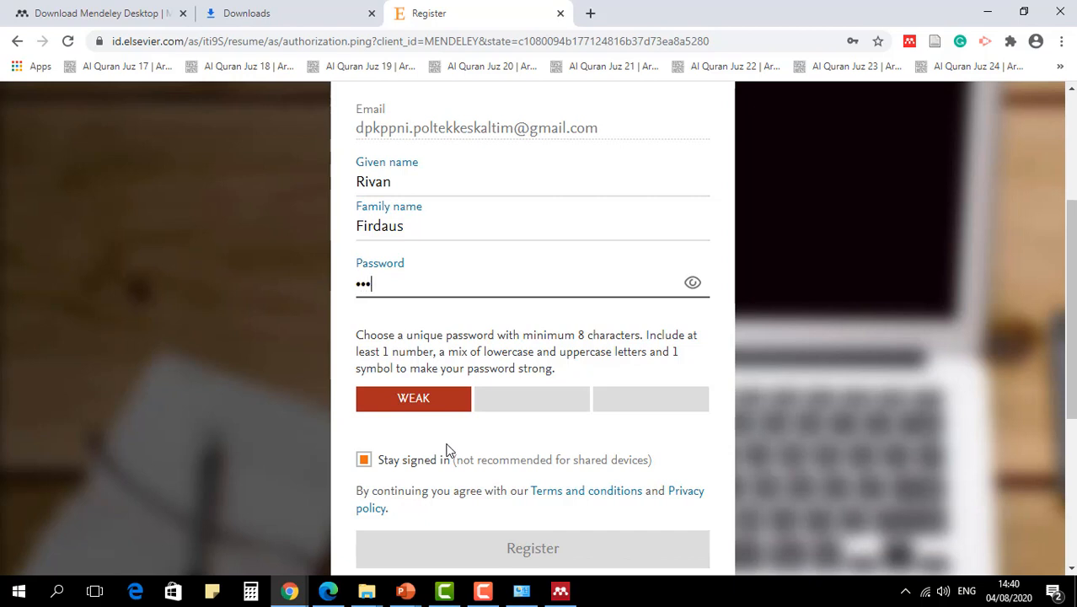
pyautogui.write('•••••••••')
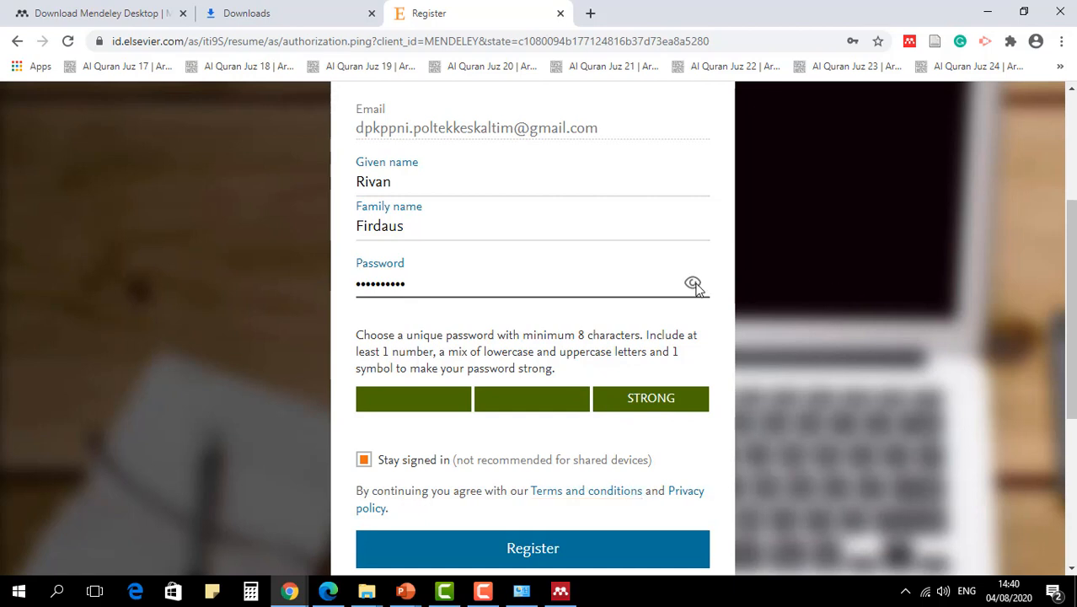
pyautogui.scroll(-2, 721, 431)
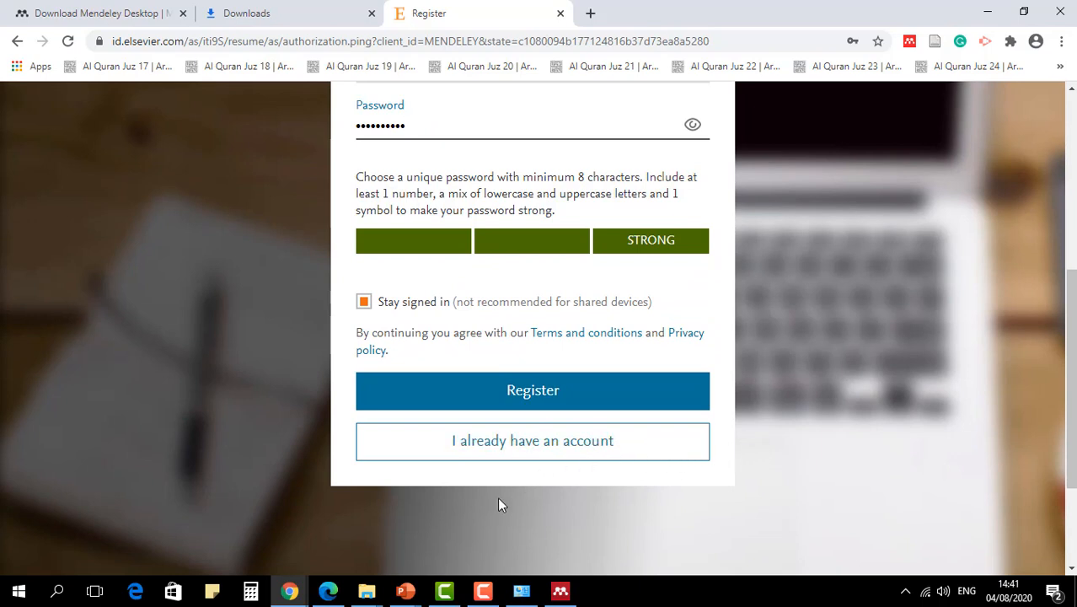
pyautogui.click(520, 404)
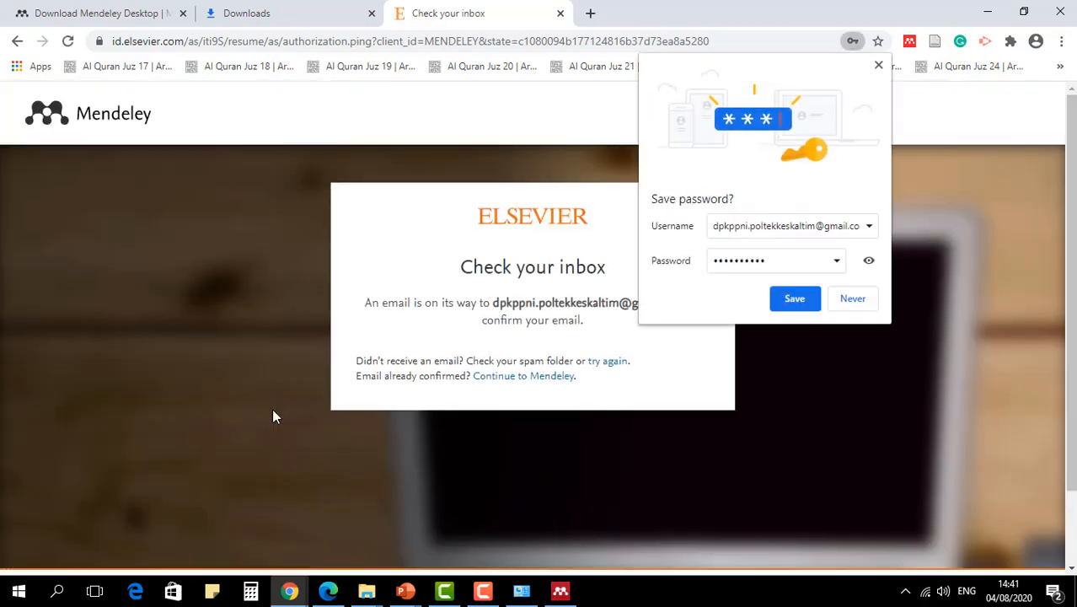
pyautogui.click(857, 300)
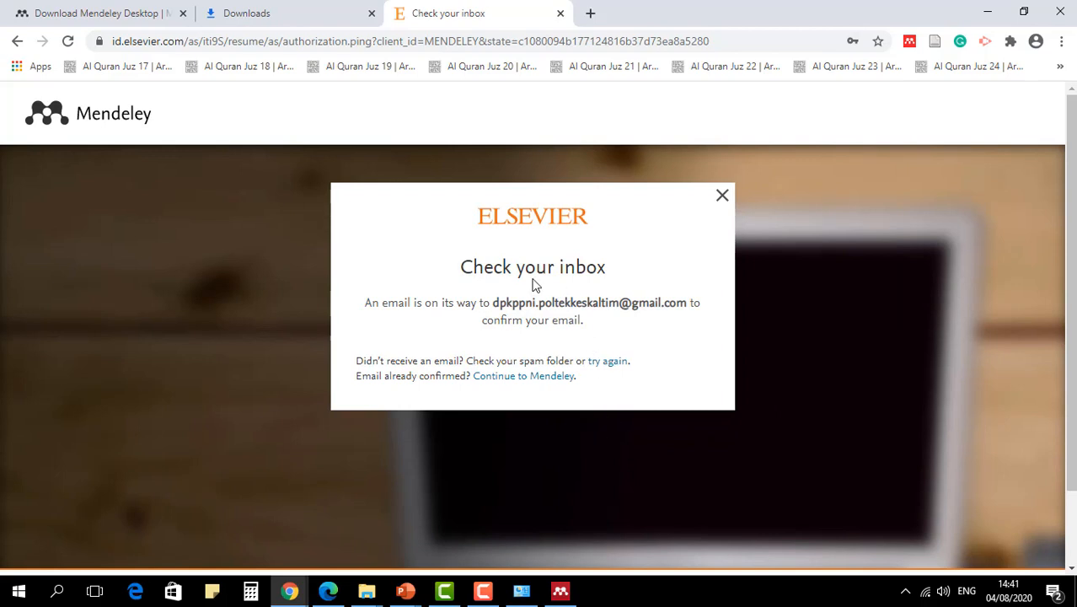
# - Open gmail.com in a new browser tab to reach the inbox of the registered email address
pyautogui.moveTo(493, 301); pyautogui.dragTo(697, 305)
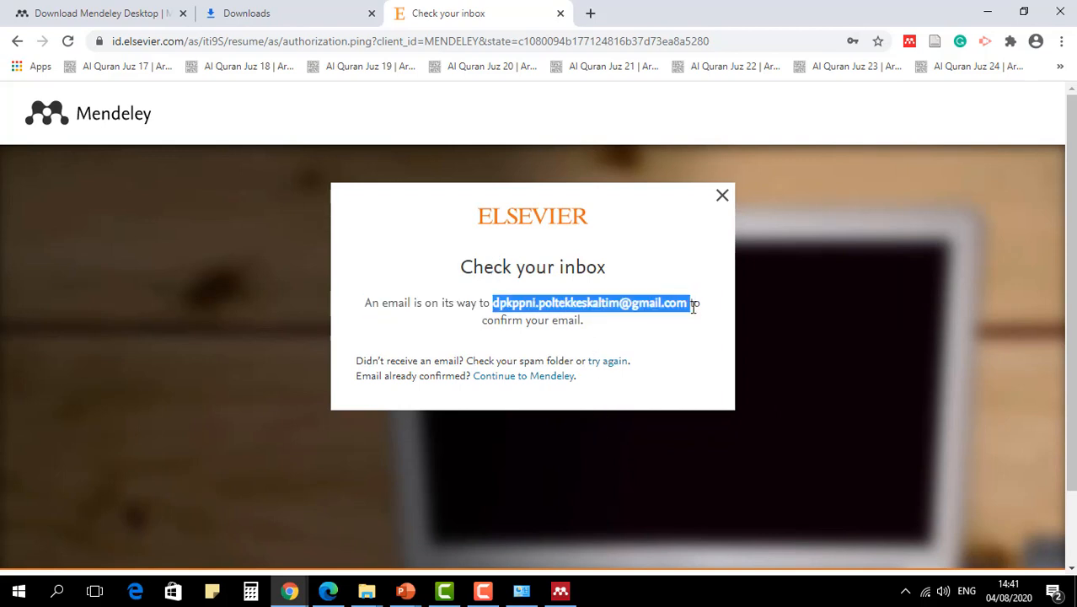
pyautogui.click(590, 13)
pyautogui.write('gmail.com')
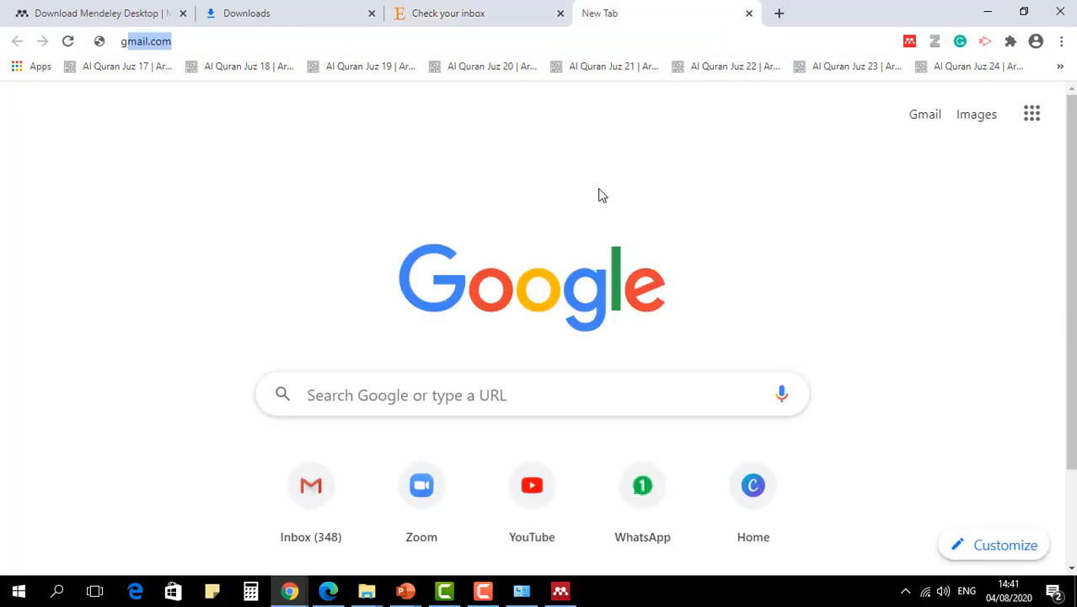
pyautogui.press('Return')
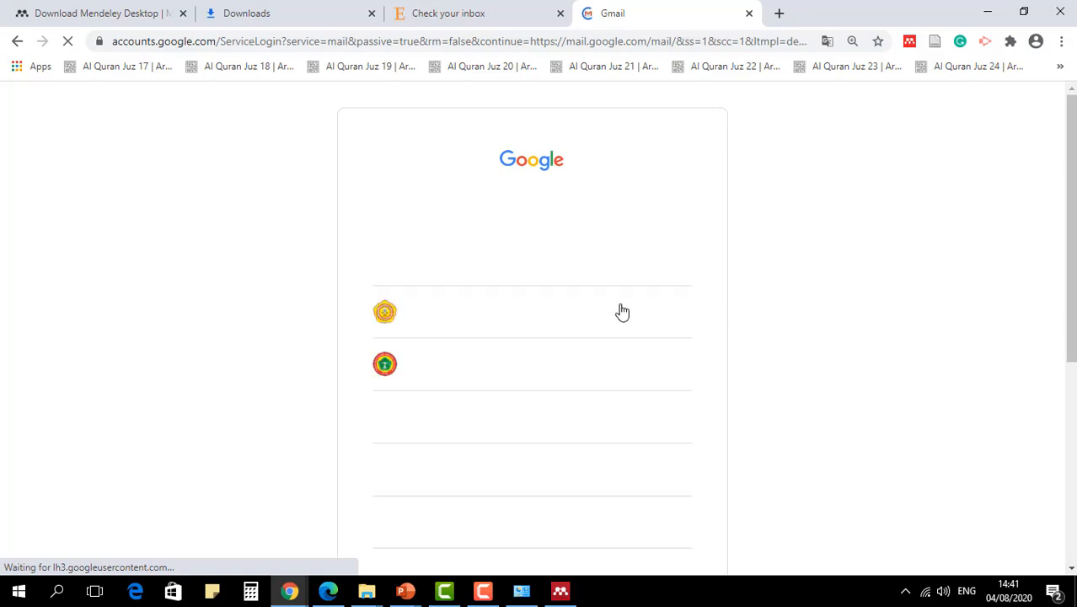
# - Choose the Google account matching the registered email and sign in with its password
pyautogui.scroll(-2, 590, 460)
pyautogui.scroll(2, 594, 422)
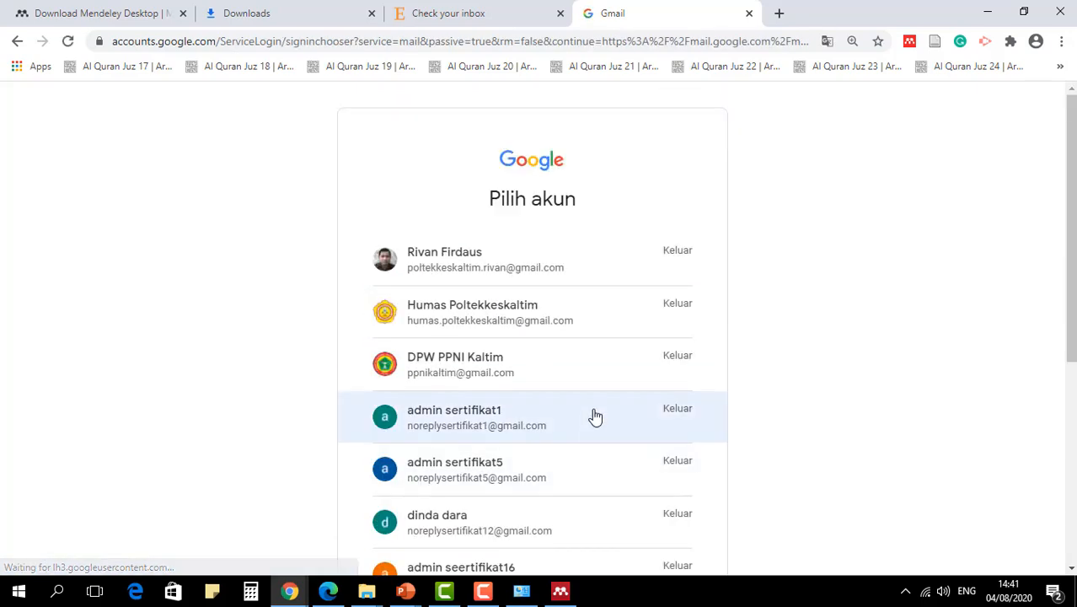
pyautogui.scroll(-4, 596, 413)
pyautogui.click(508, 317)
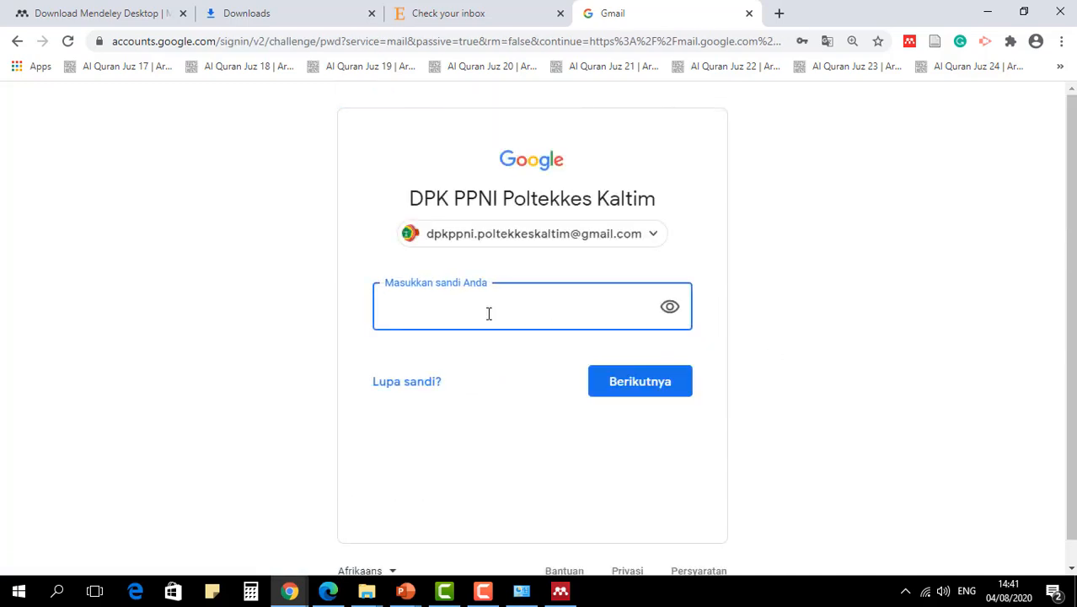
pyautogui.write('••••••••••')
pyautogui.click(654, 380)
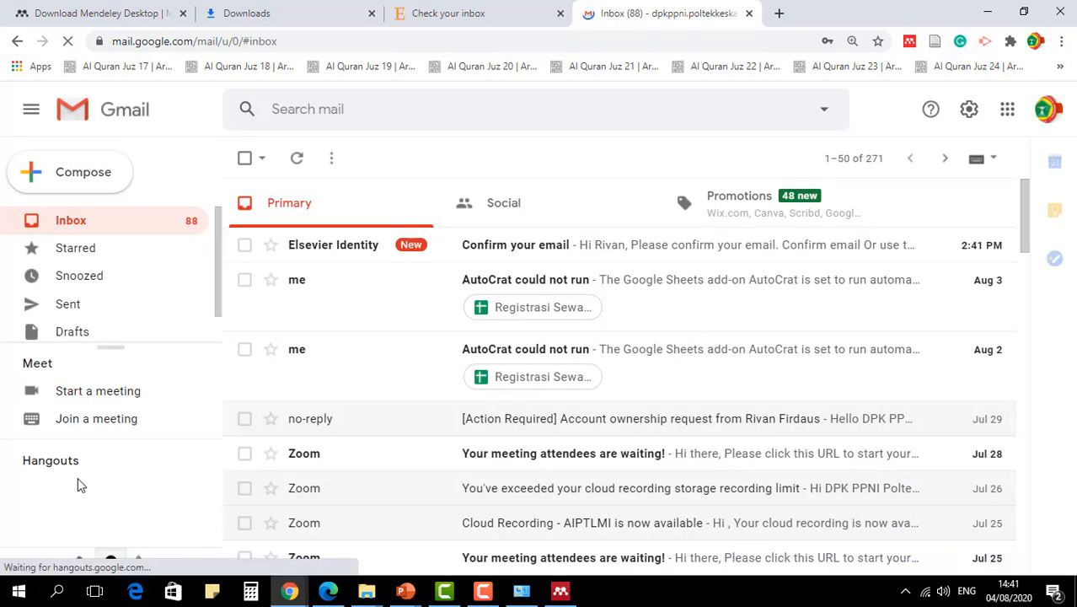
# - Open the "Confirm your email" message from Elsevier Identity, confirm the email address, and continue to Mendeley
pyautogui.hotkey('ctrl', '+')
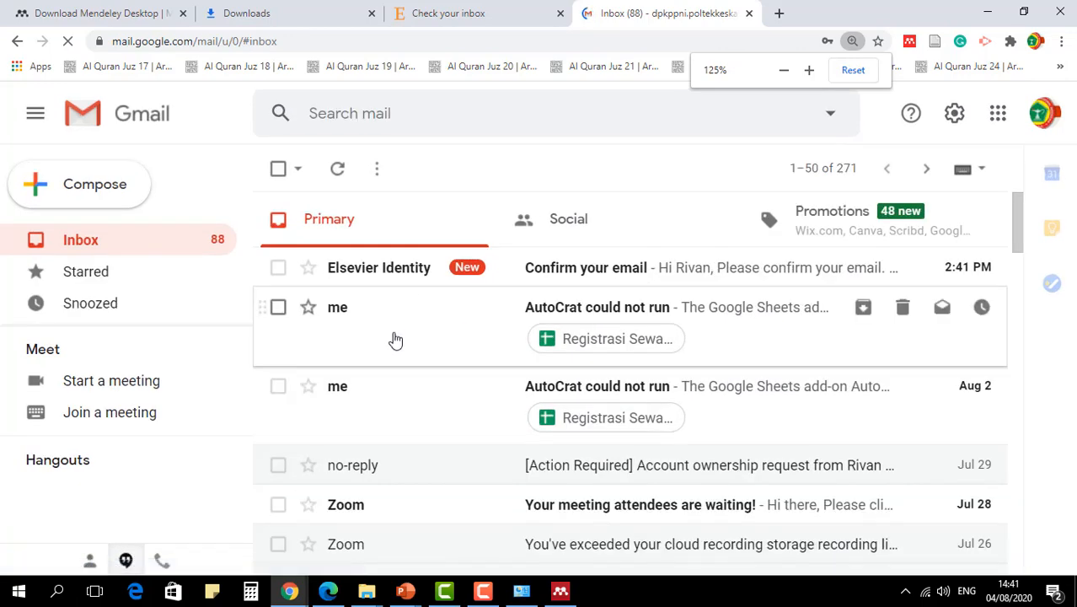
pyautogui.hotkey('ctrl', '-')
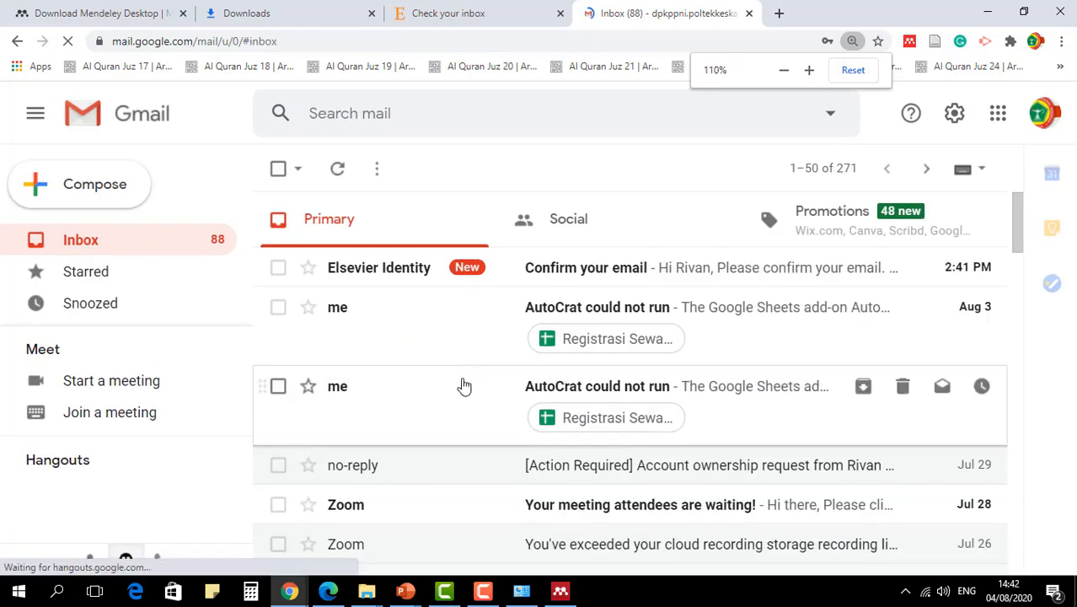
pyautogui.click(649, 255)
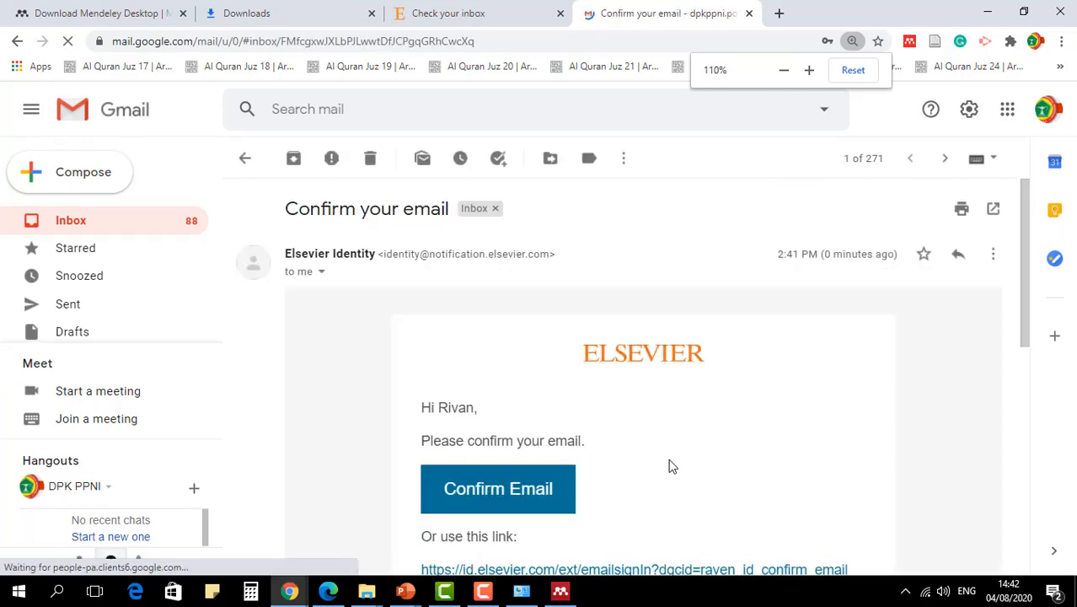
pyautogui.scroll(-3, 693, 465)
pyautogui.hotkey('ctrl', '-')
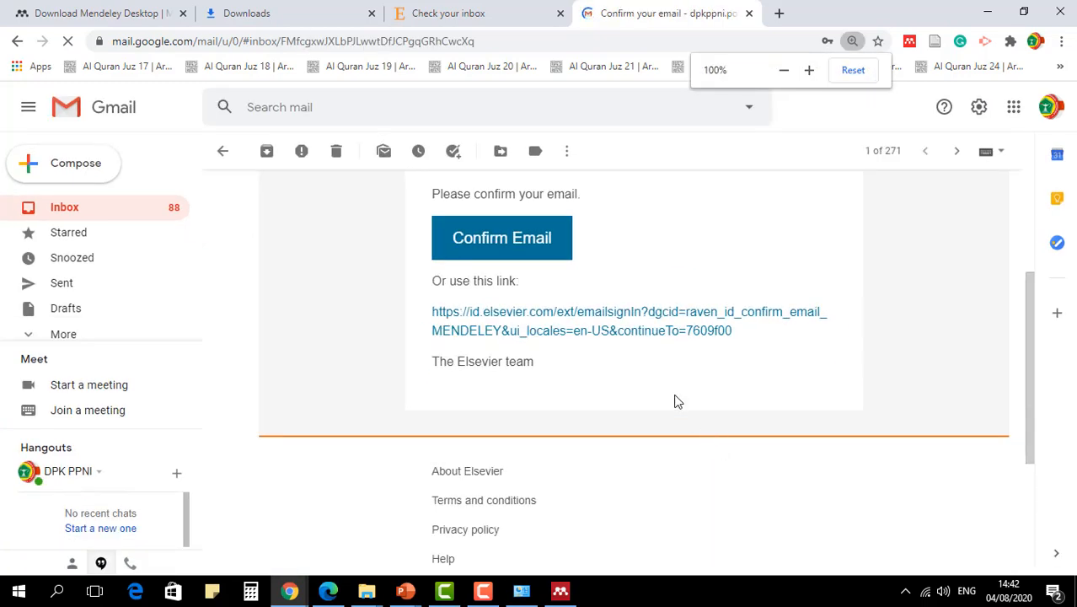
pyautogui.scroll(1, 674, 396)
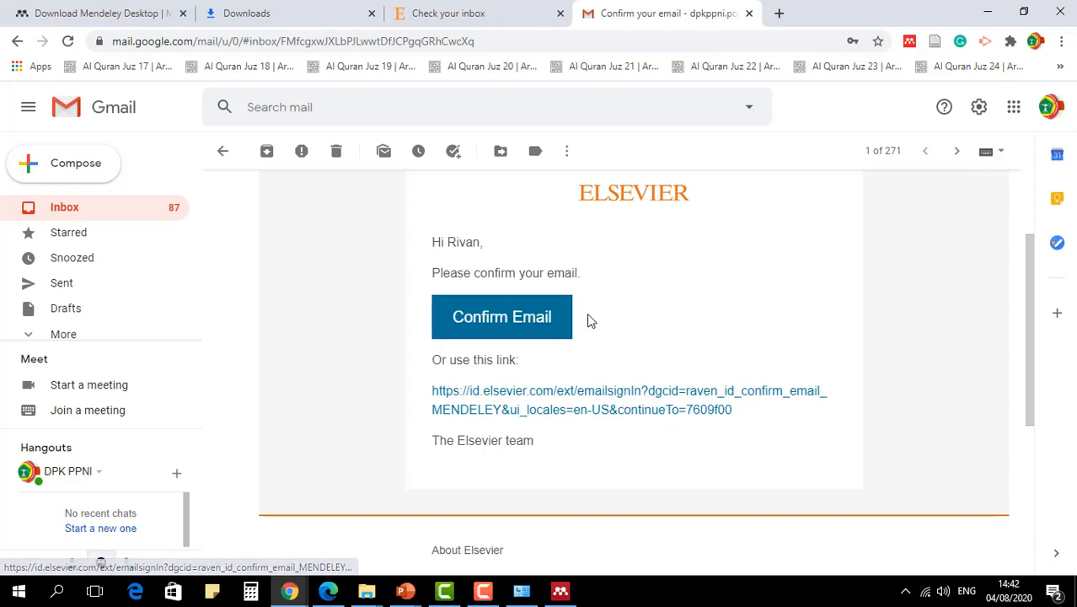
pyautogui.click(511, 319)
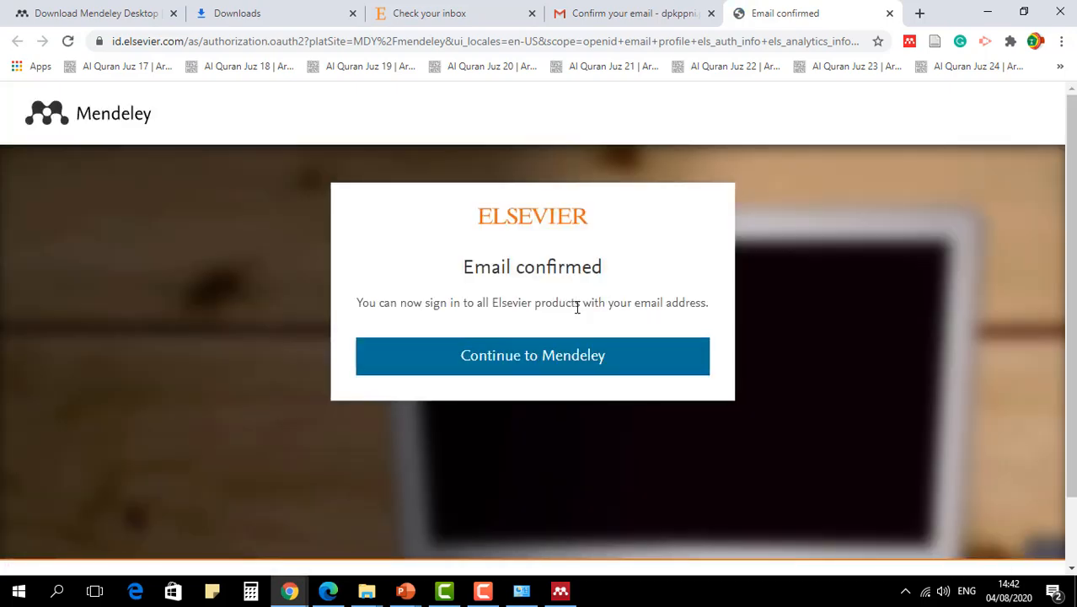
pyautogui.click(532, 370)
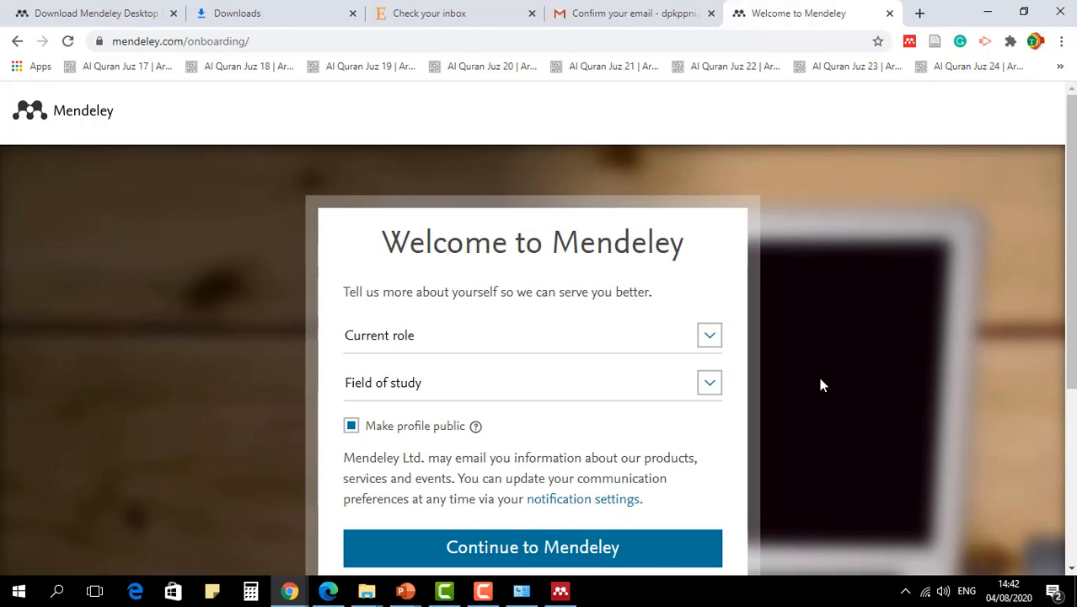
# - Set the current role to Lecturer and the field of study to Nursing and Health Professions in the Mendeley profile
pyautogui.scroll(-1, 645, 403)
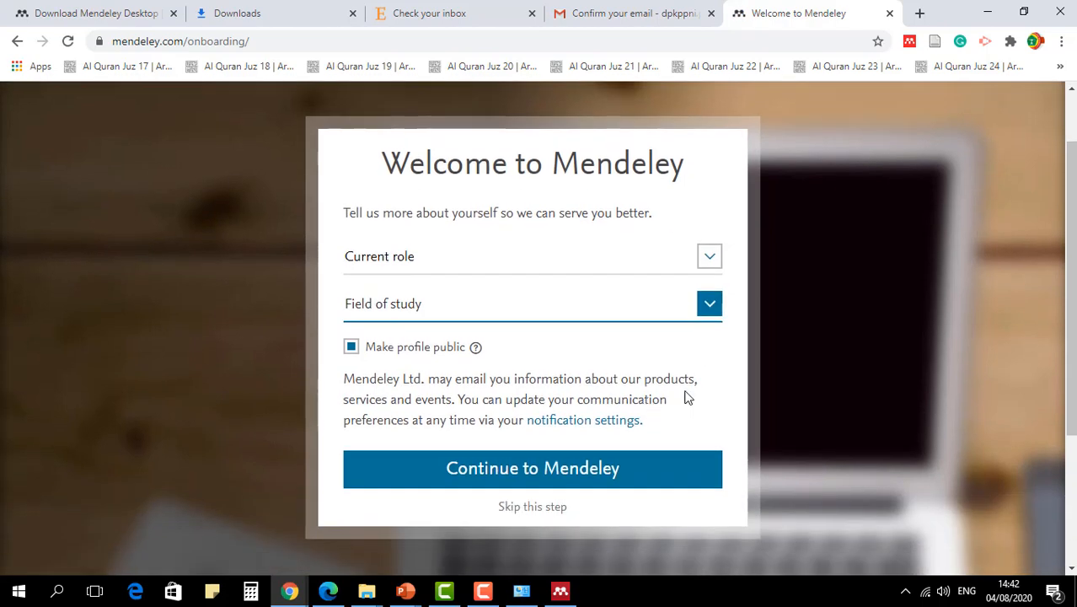
pyautogui.click(711, 259)
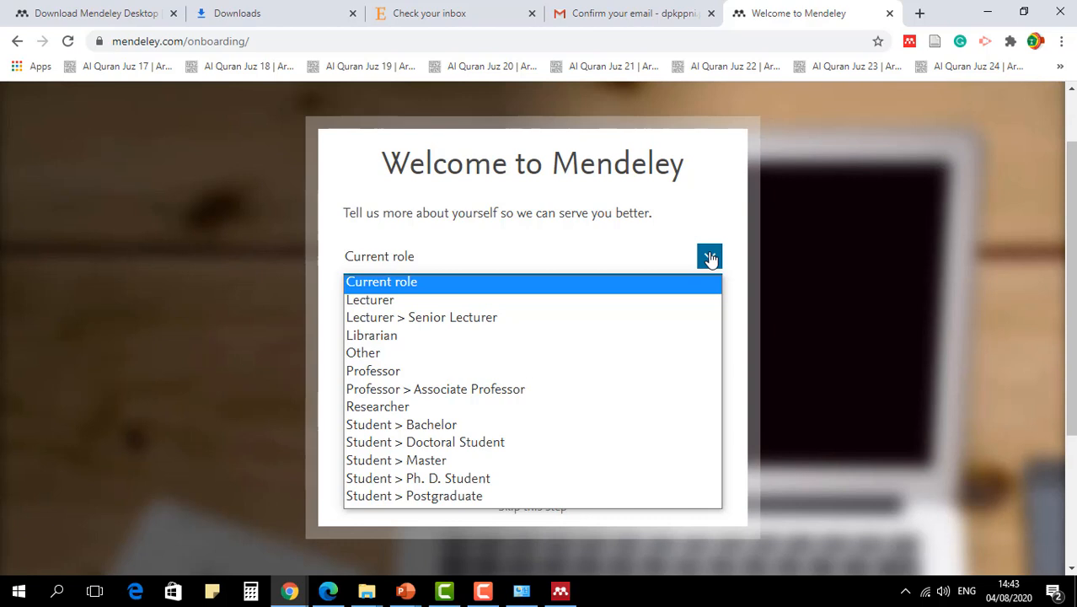
pyautogui.click(687, 300)
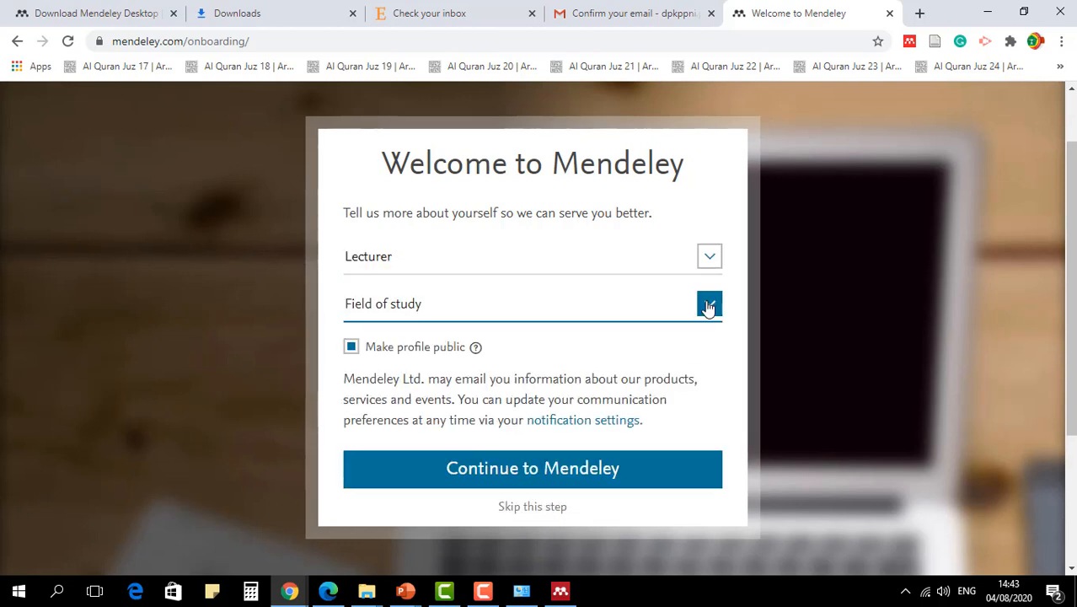
pyautogui.click(708, 306)
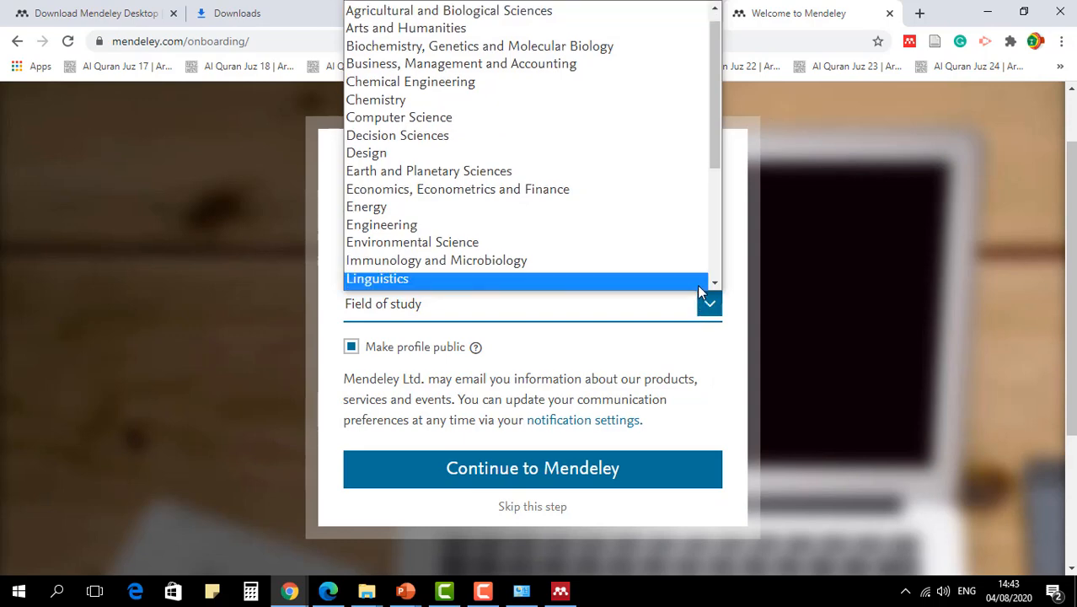
pyautogui.scroll(-3, 542, 255)
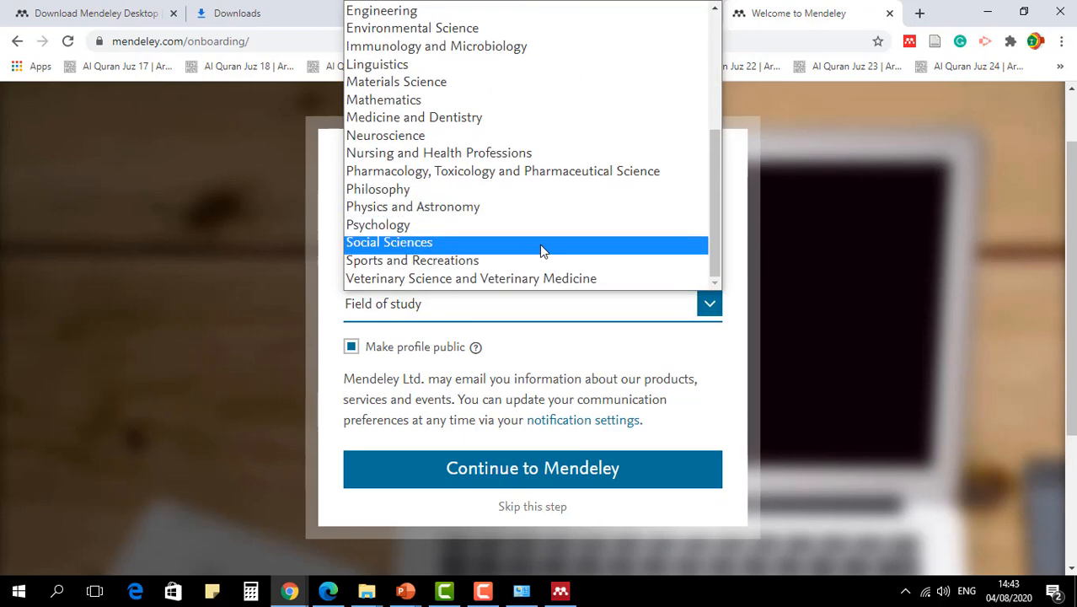
pyautogui.click(498, 155)
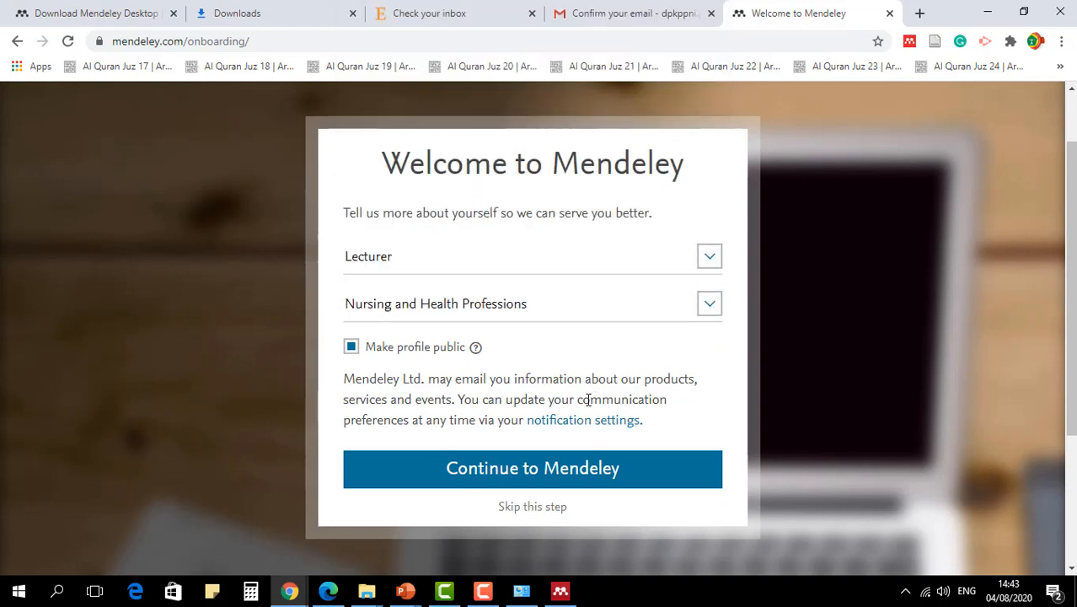
# - Keep the profile set to public and continue to Mendeley from the onboarding form
pyautogui.click(352, 350)
pyautogui.click(354, 355)
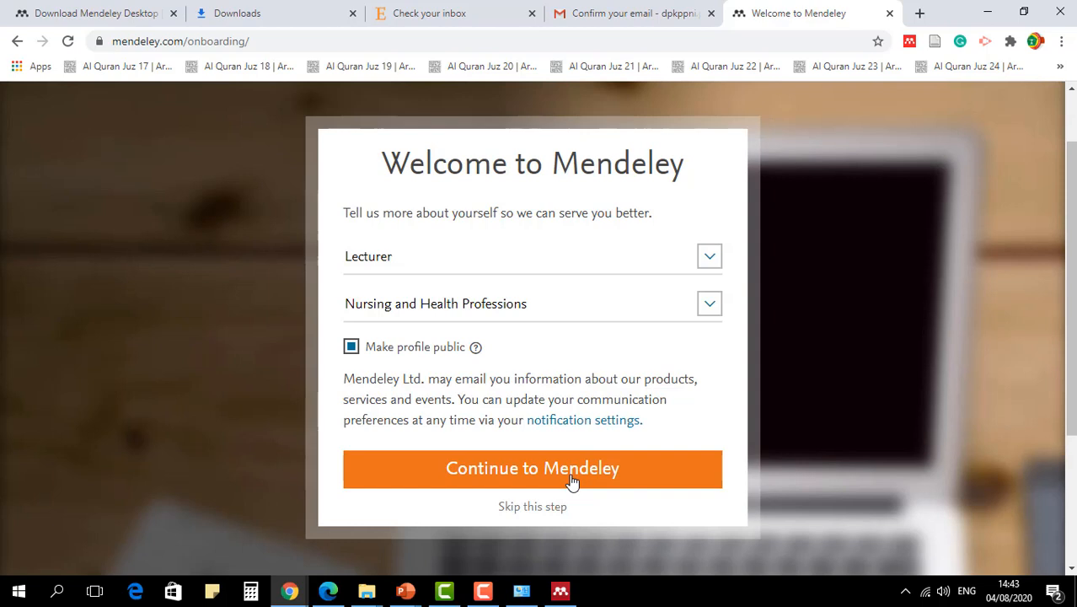
pyautogui.click(571, 481)
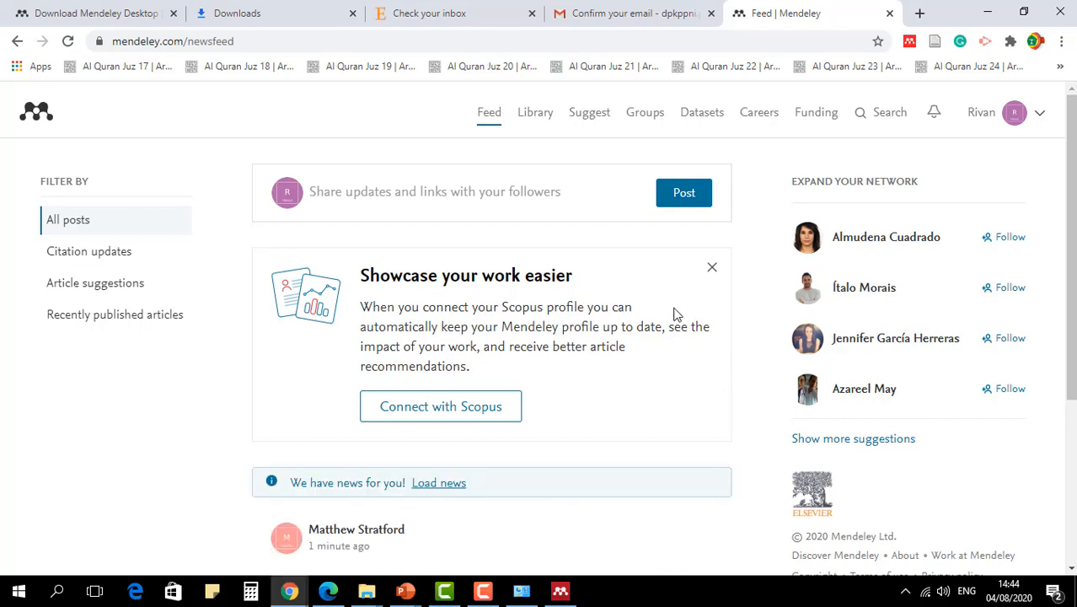
# - Open the online Mendeley library and dismiss its welcome window and the Add and Create tour
pyautogui.click(533, 118)
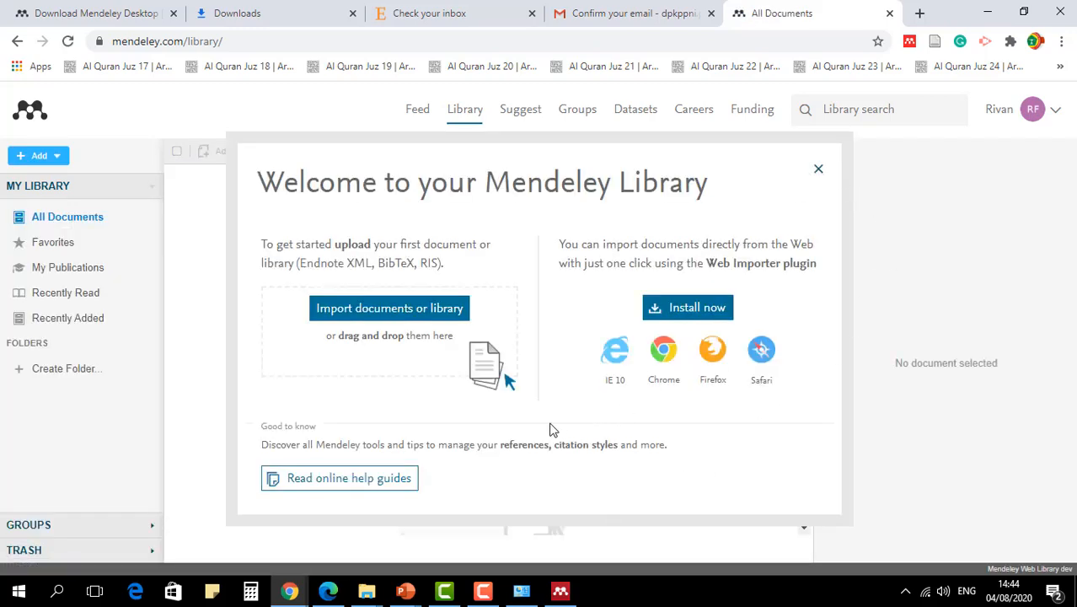
pyautogui.click(818, 171)
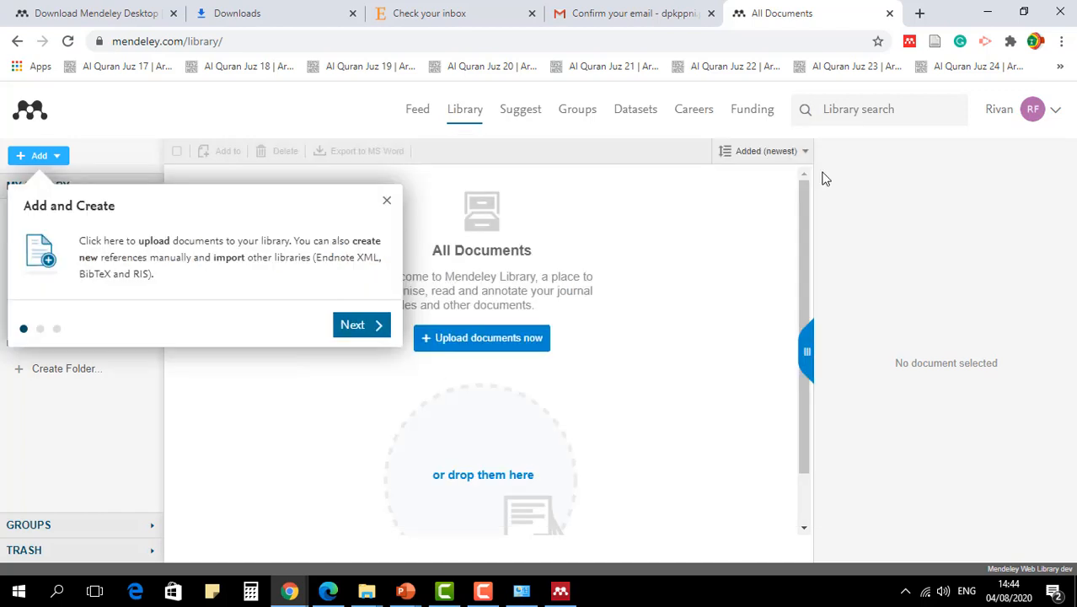
pyautogui.click(386, 203)
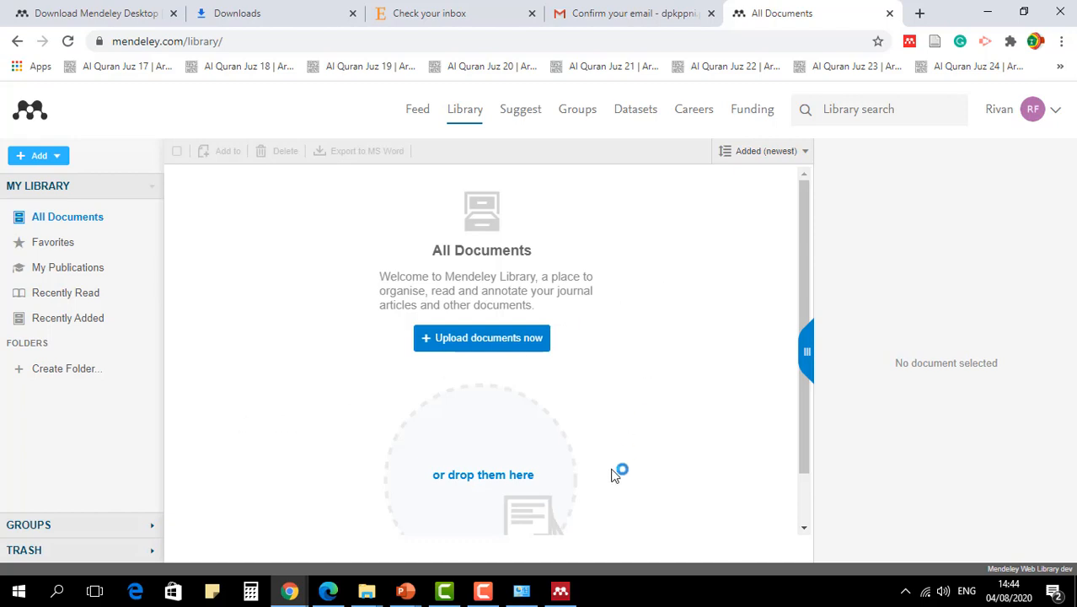
# - Switch to Mendeley Desktop and enter the registered account's e-mail address in the sign-in form
pyautogui.click(560, 591)
pyautogui.click(542, 264)
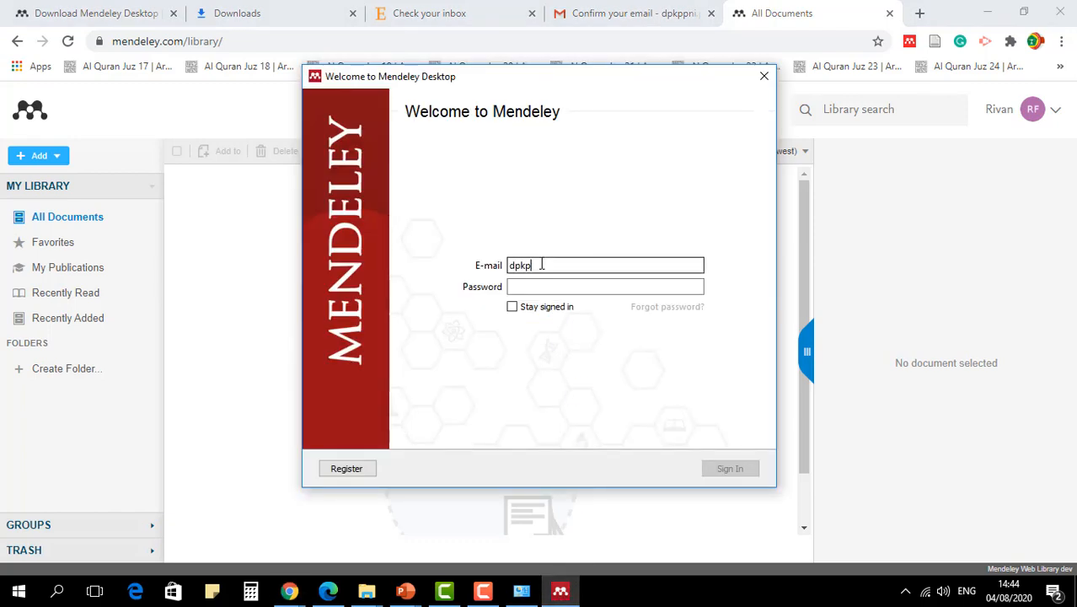
pyautogui.press('Tab')
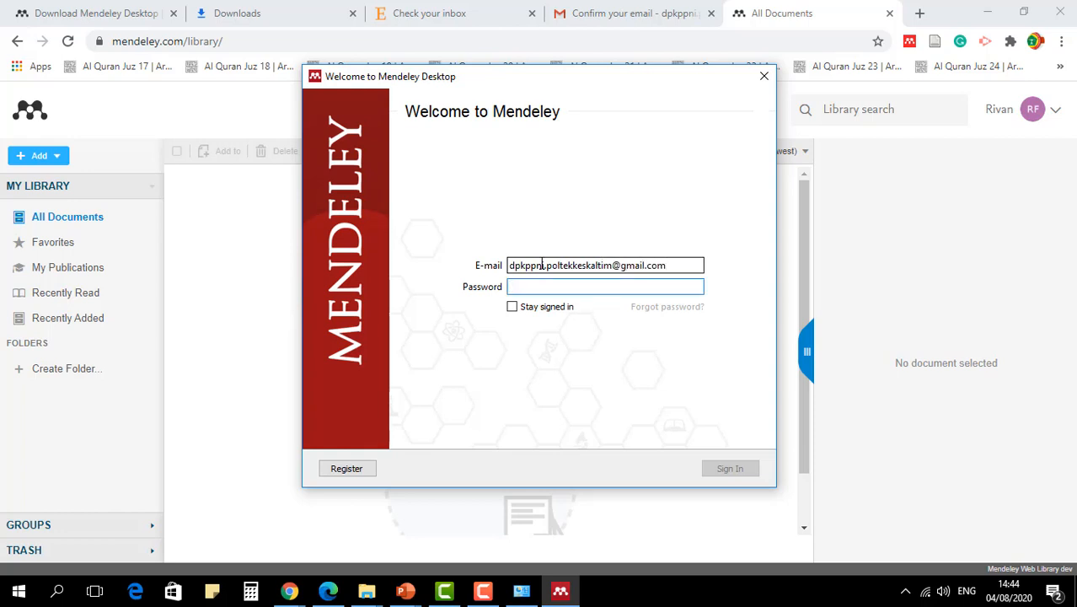
# - Enter the account password, enable Stay signed in, and sign in to Mendeley Desktop
pyautogui.write('*****')
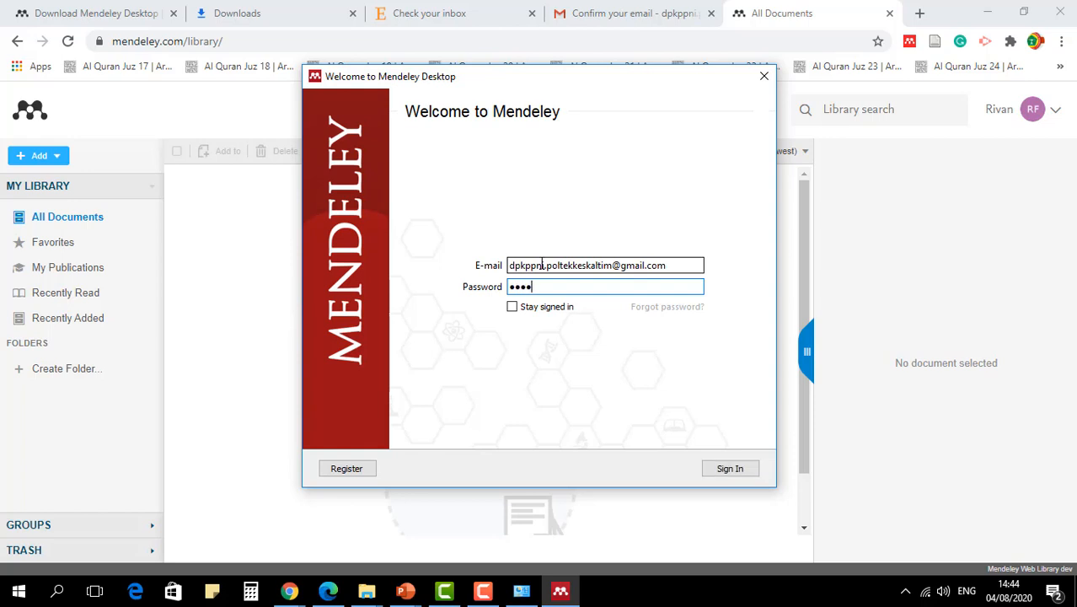
pyautogui.write('****')
pyautogui.hotkey('ctrl', 'a')
pyautogui.write('**')
pyautogui.press('BackSpace')
pyautogui.press('BackSpace')
pyautogui.write('**********')
pyautogui.click(513, 308)
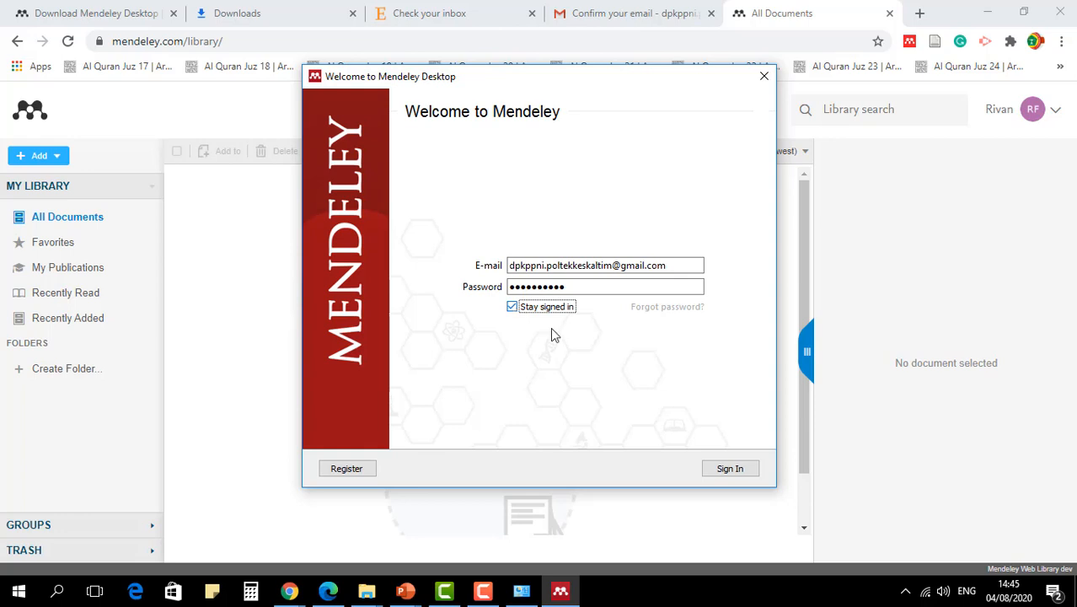
pyautogui.click(726, 472)
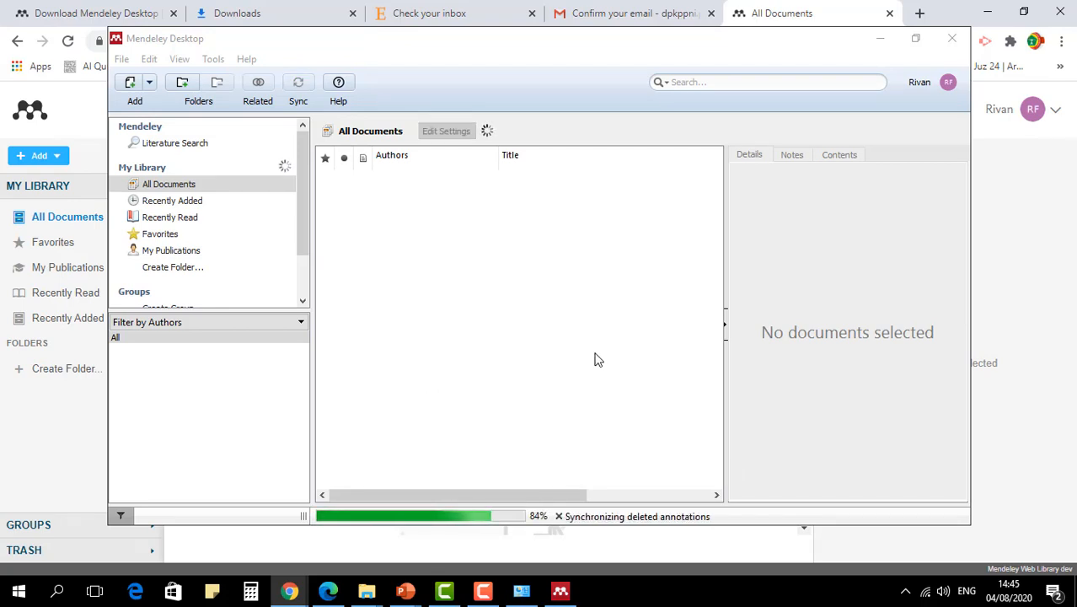
# - Examine Mendeley Desktop's file, editing, view and tools commands, and enlarge the library list above the author filter
pyautogui.click(915, 39)
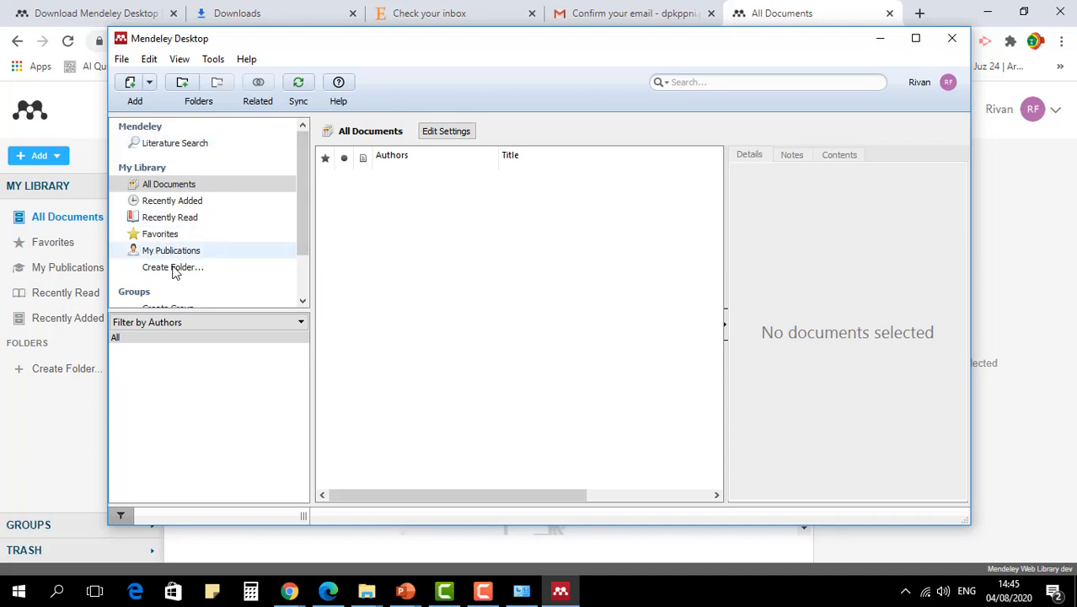
pyautogui.click(122, 59)
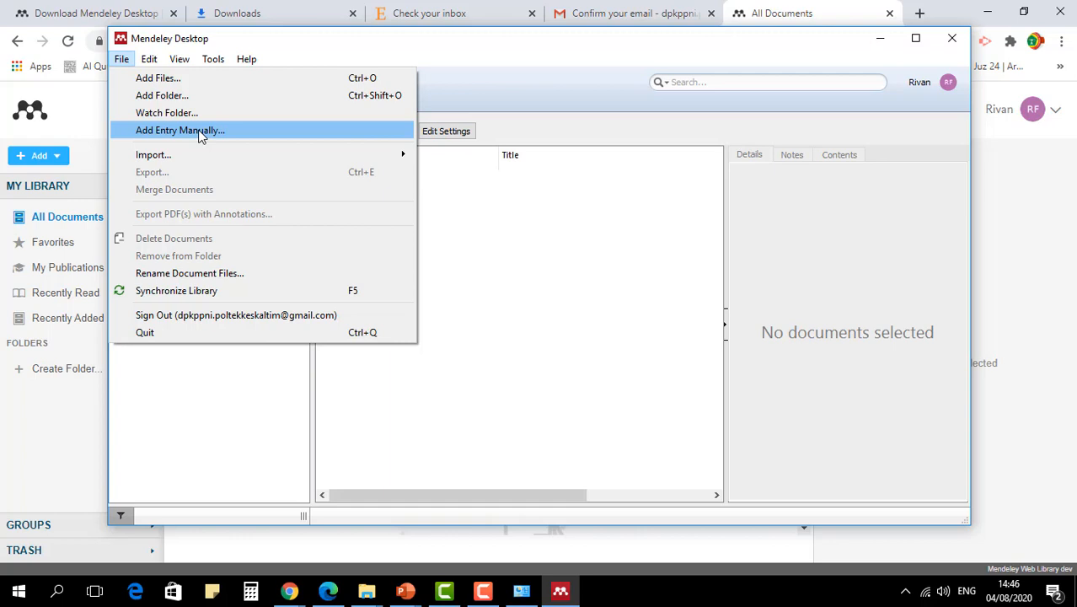
pyautogui.moveTo(198, 162)
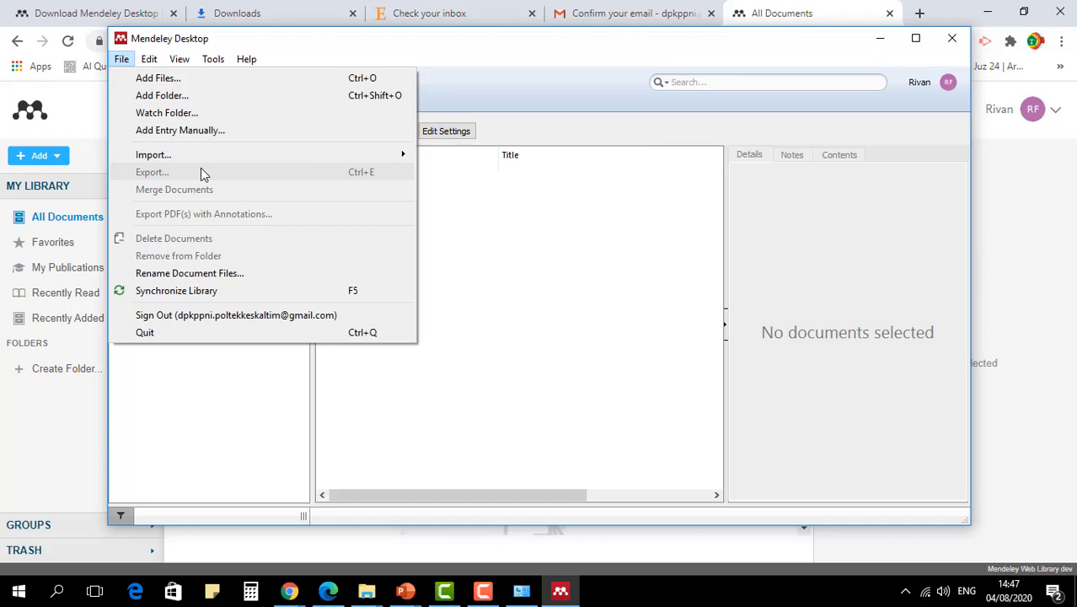
pyautogui.moveTo(216, 159)
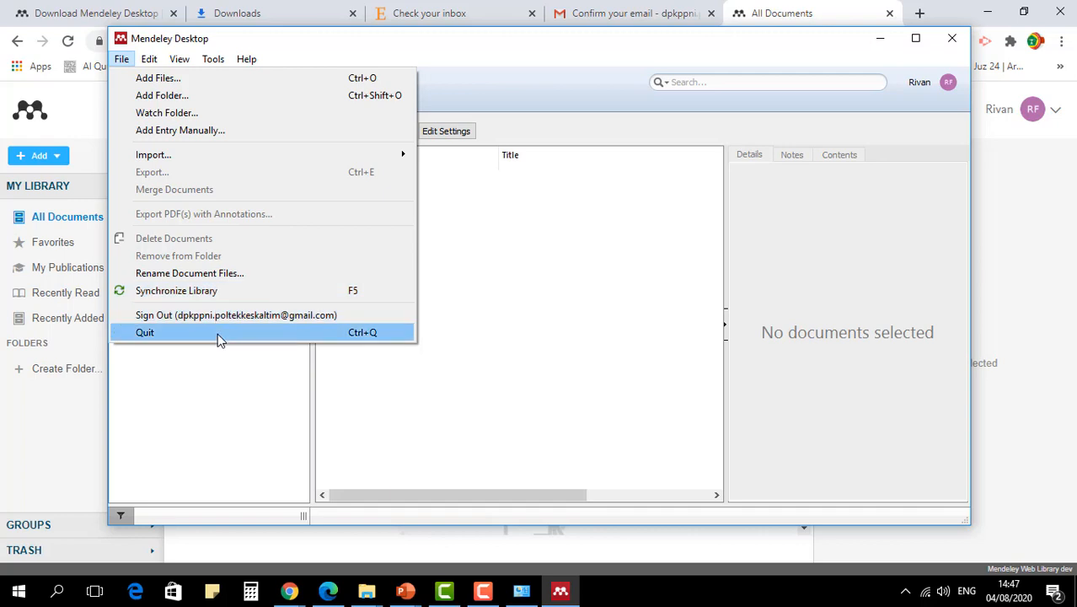
pyautogui.moveTo(158, 65)
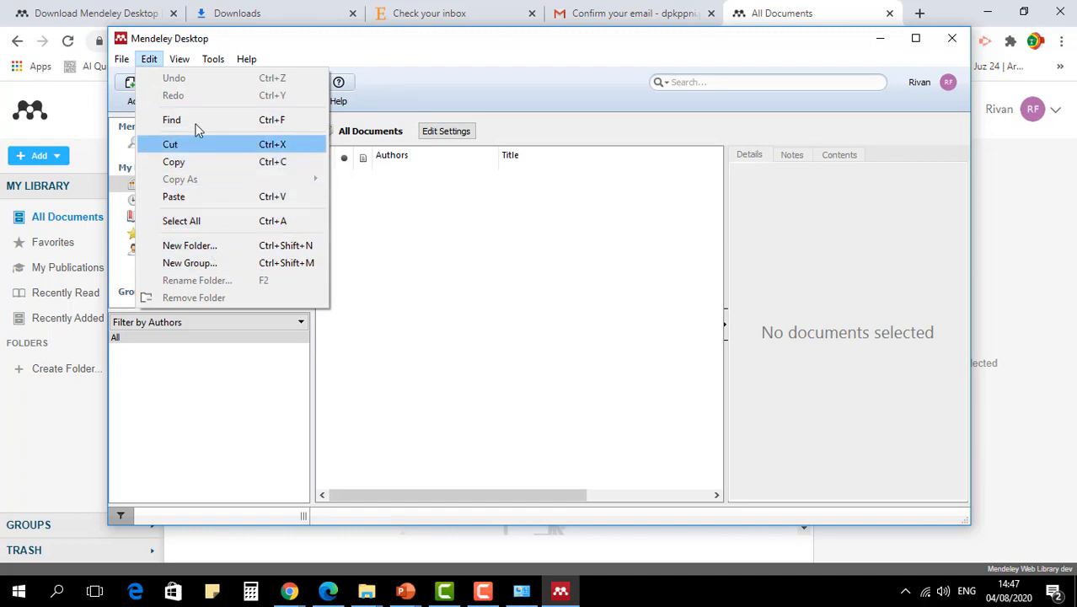
pyautogui.click(179, 59)
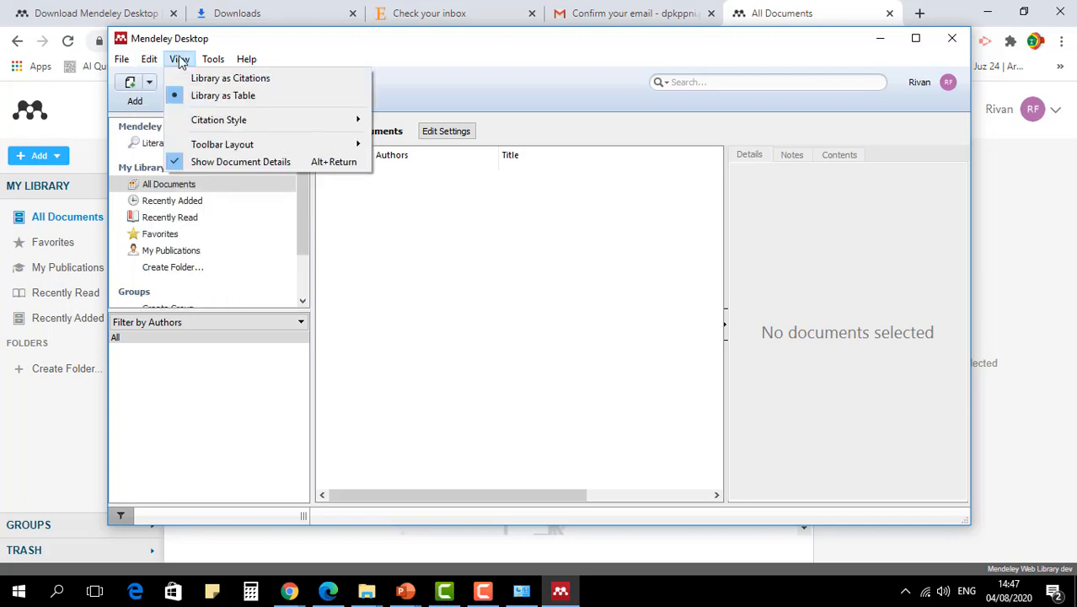
pyautogui.click(212, 59)
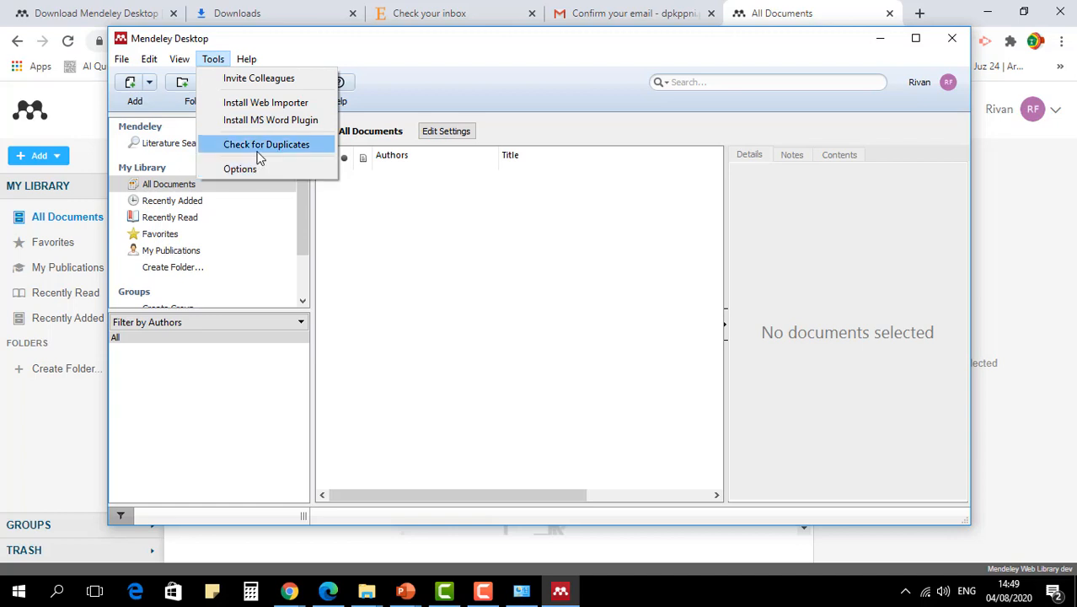
pyautogui.moveTo(246, 63)
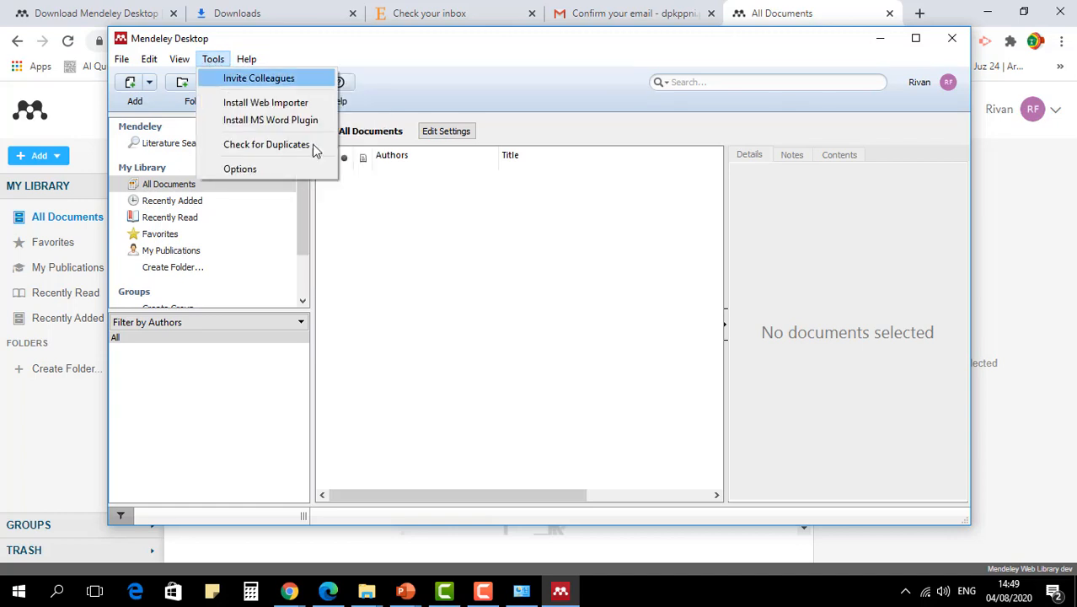
pyautogui.click(548, 334)
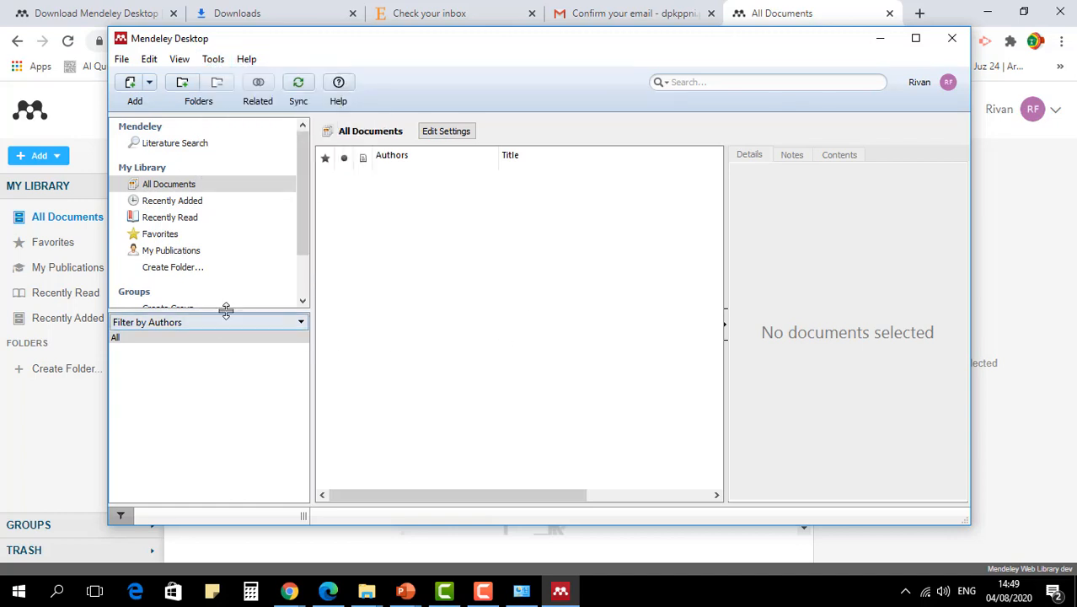
pyautogui.moveTo(235, 311); pyautogui.dragTo(221, 390)
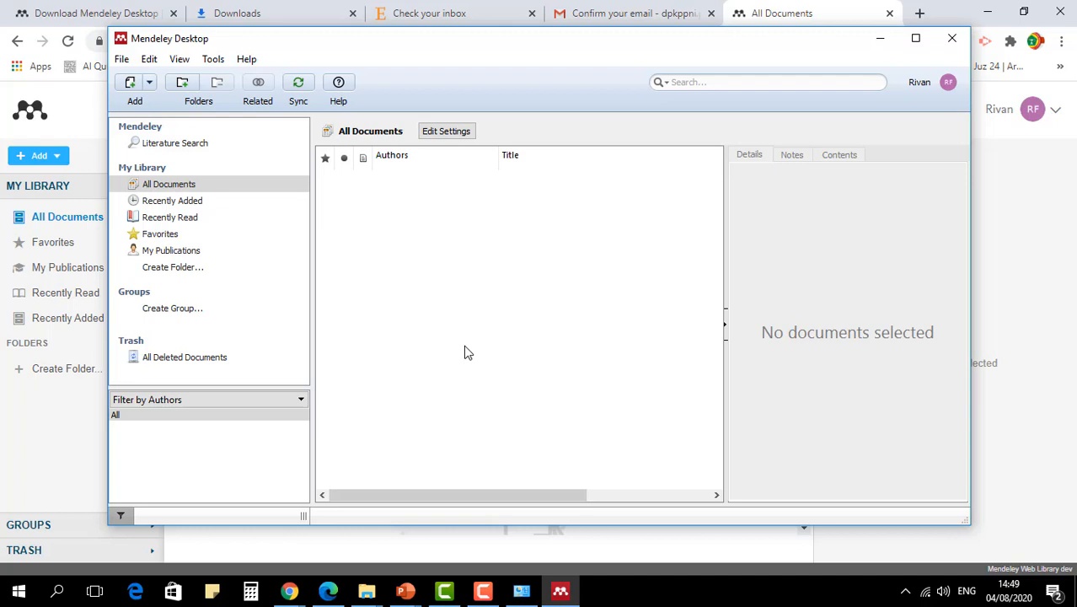
# - Open Word with a blank document, examine its reference and citation commands for Mendeley tools, and minimise it
pyautogui.press('super')
pyautogui.write('wor')
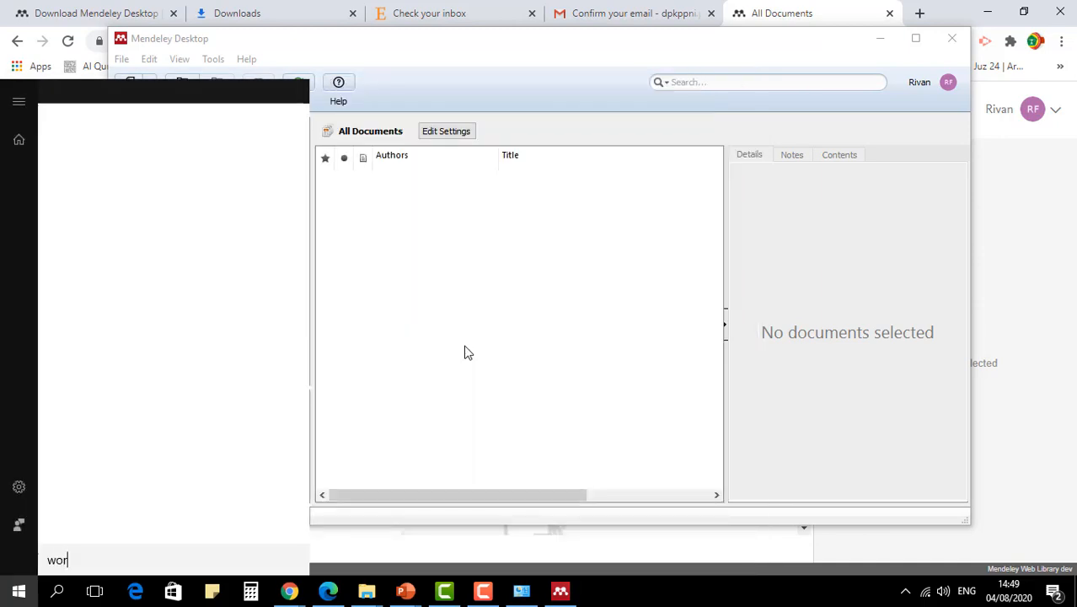
pyautogui.write('d')
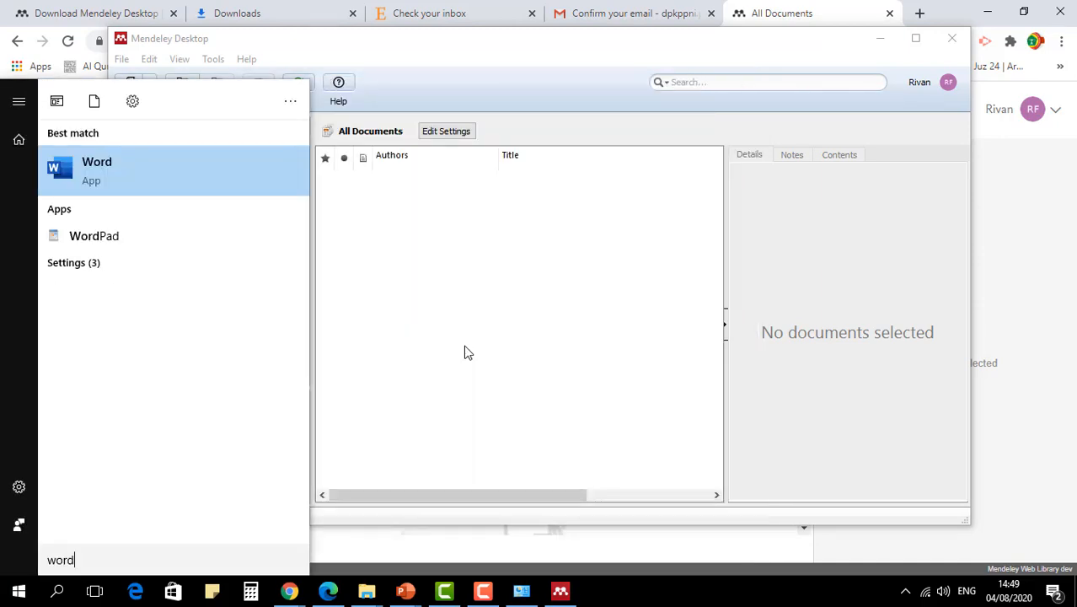
pyautogui.click(177, 181)
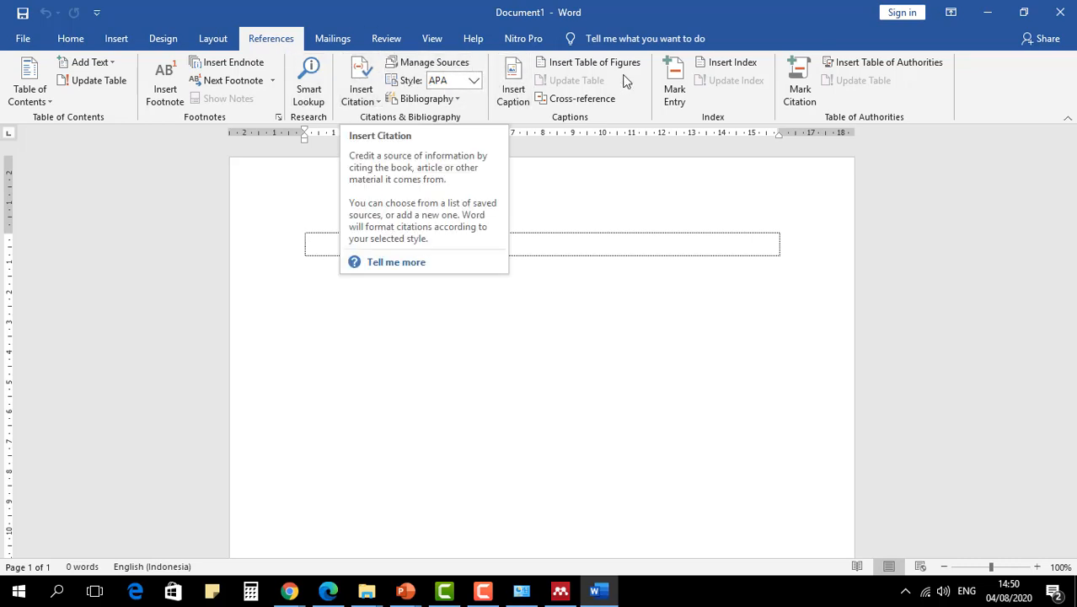
pyautogui.click(987, 16)
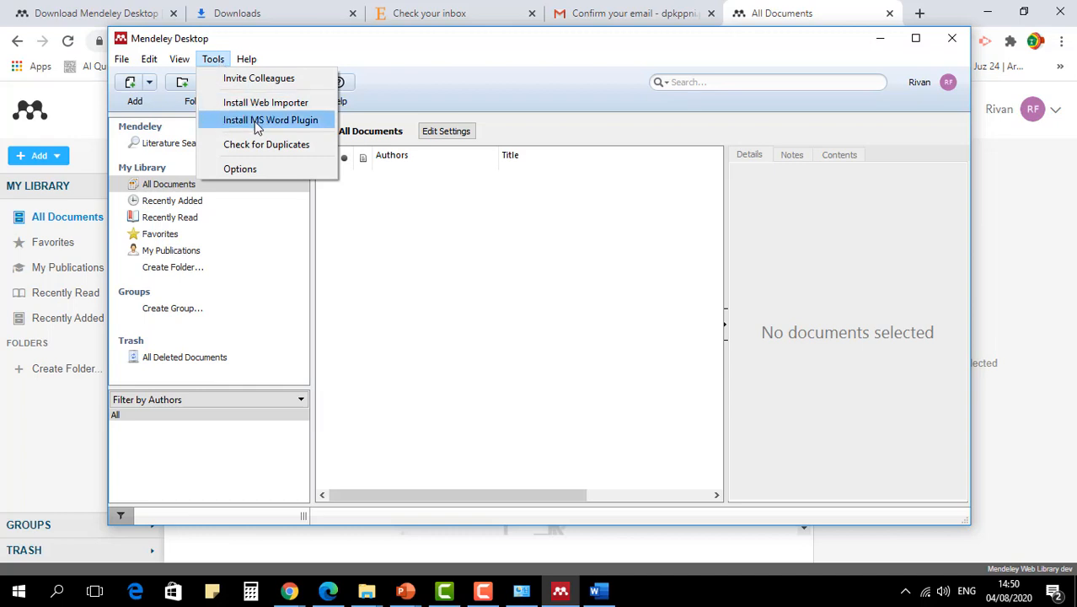
# - Try to install the MS Word plugin from Mendeley Desktop, closing the running Word document and program
pyautogui.click(257, 123)
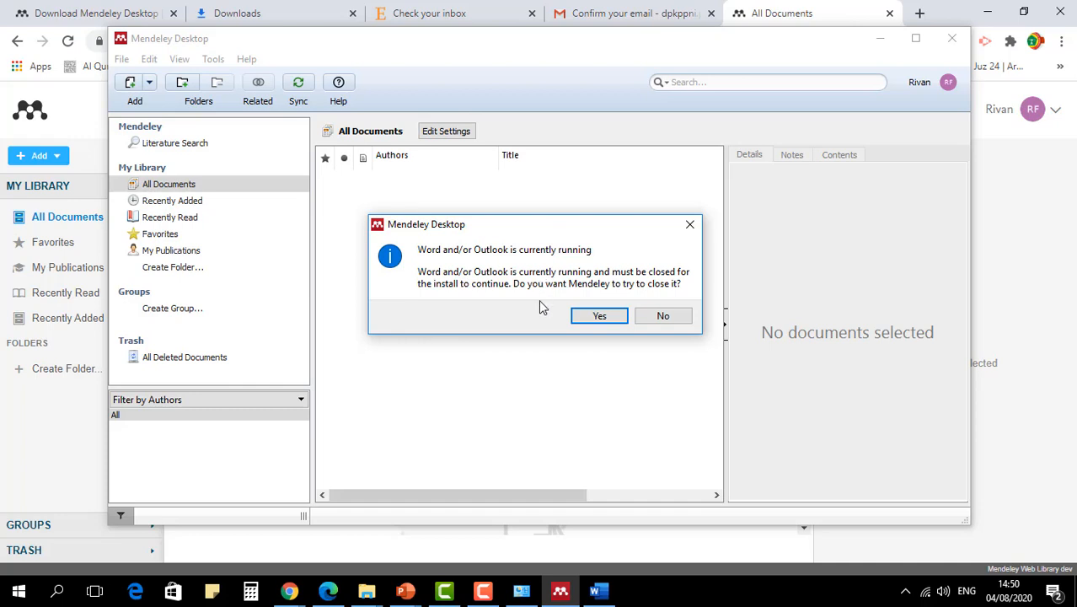
pyautogui.click(598, 591)
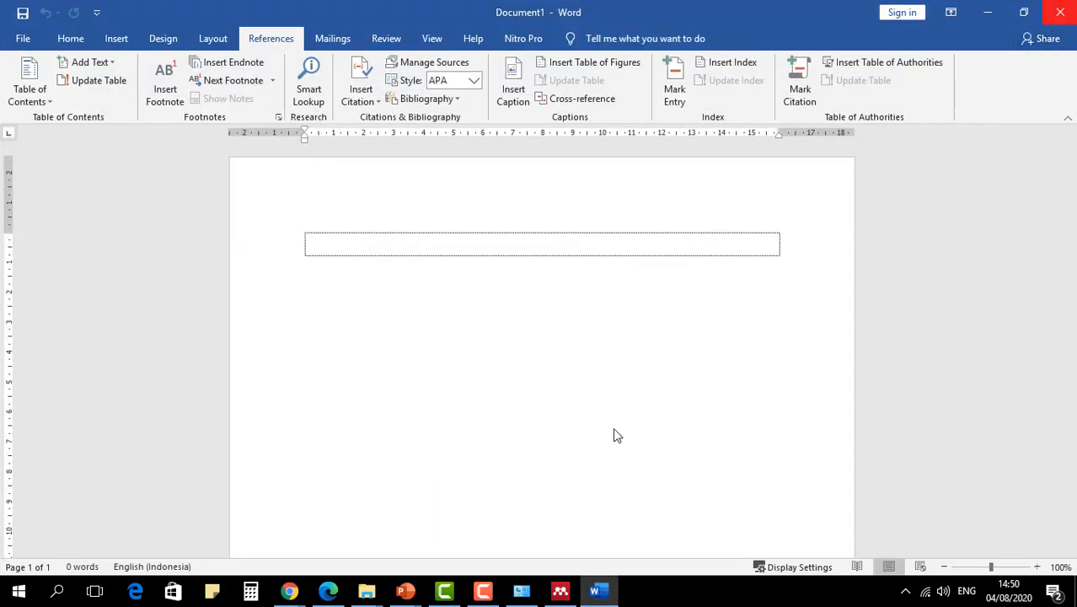
pyautogui.hotkey('ctrl', 'w')
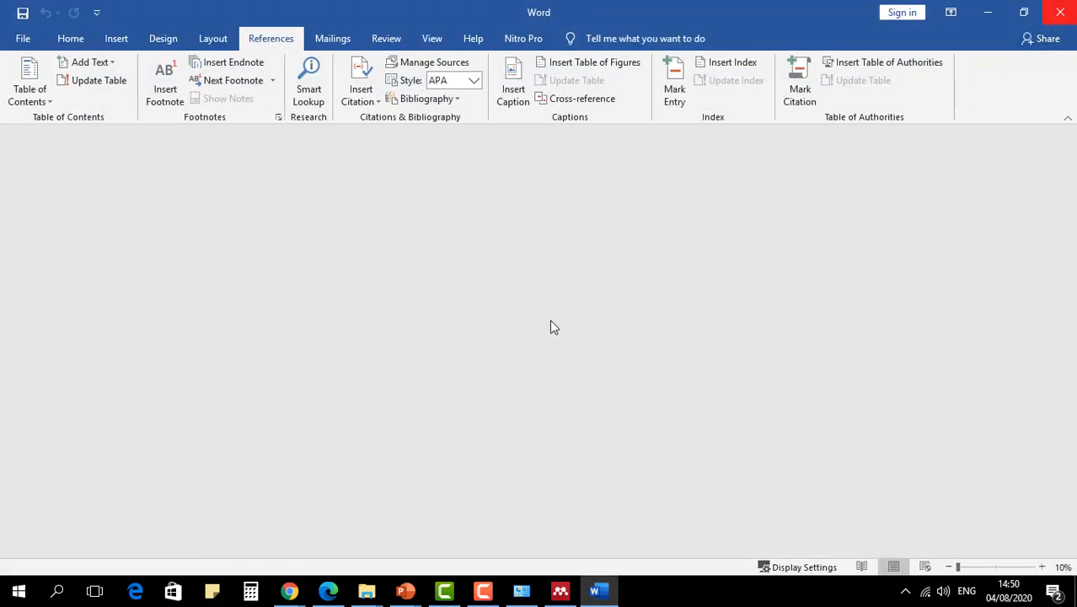
pyautogui.hotkey('ctrl', 'w')
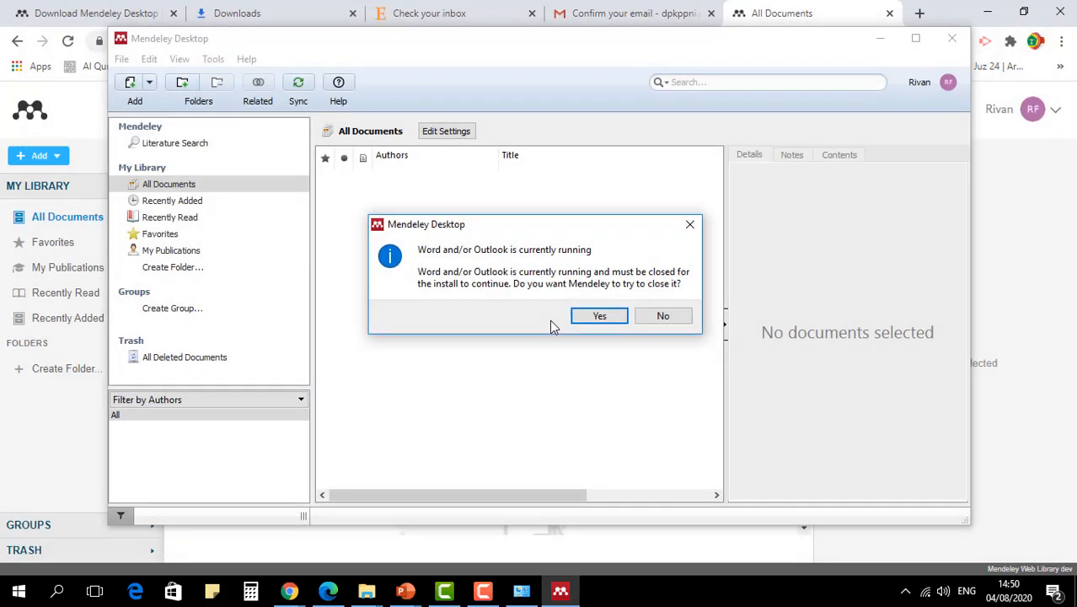
pyautogui.click(599, 319)
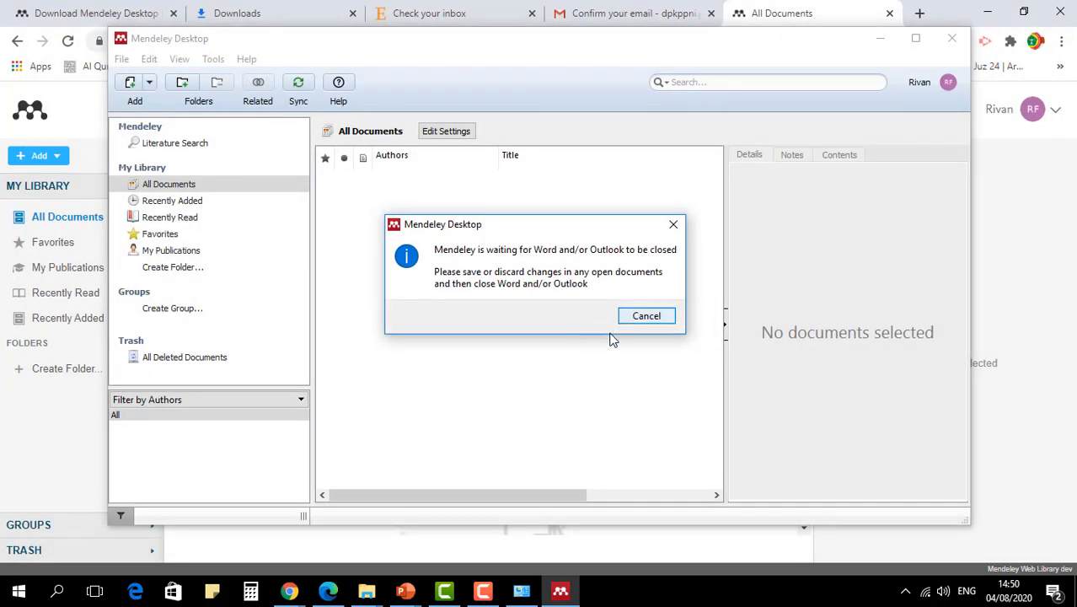
pyautogui.click(673, 224)
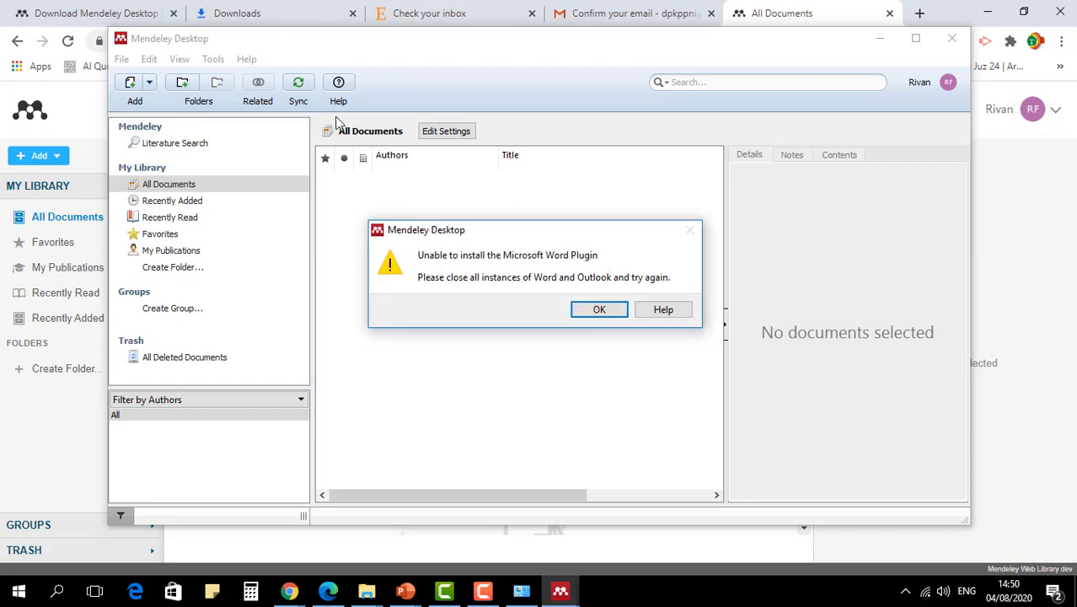
pyautogui.click(618, 309)
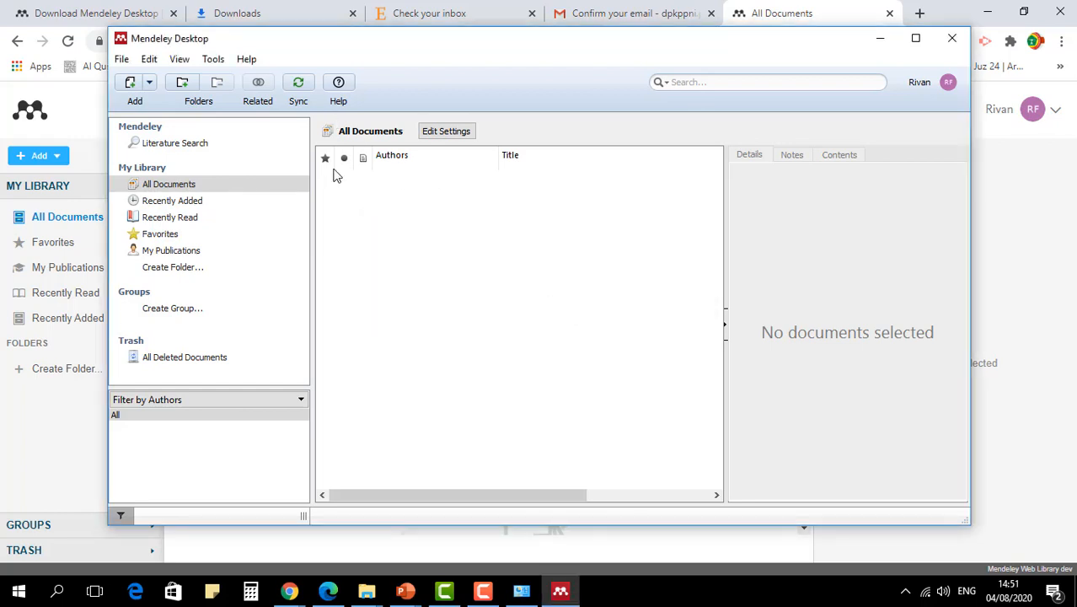
# - Install the MS Word plugin from Mendeley Desktop and check its installation status among the tools
pyautogui.click(214, 61)
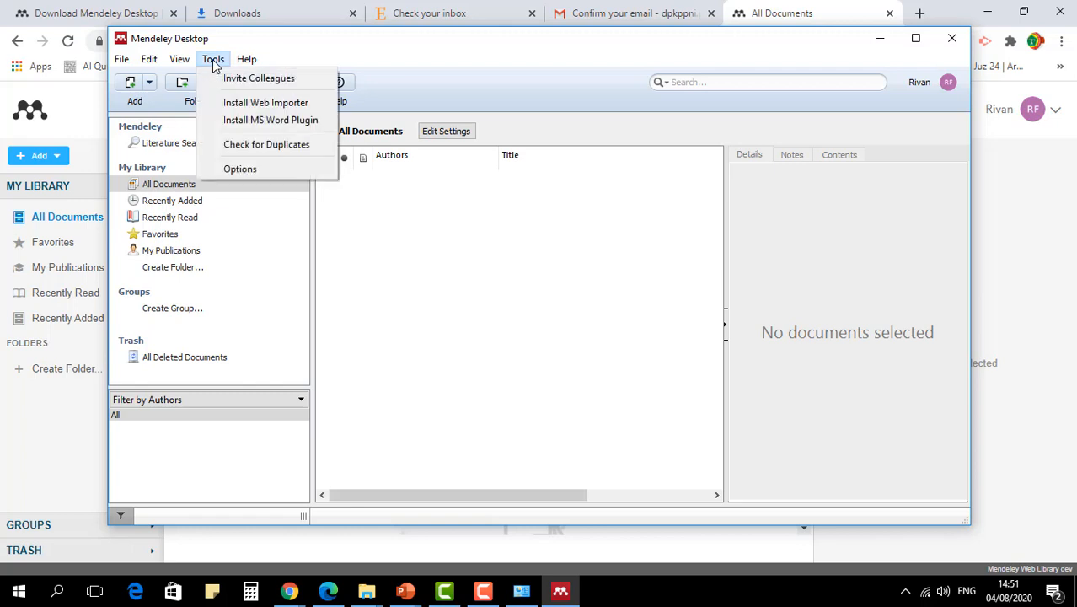
pyautogui.click(281, 124)
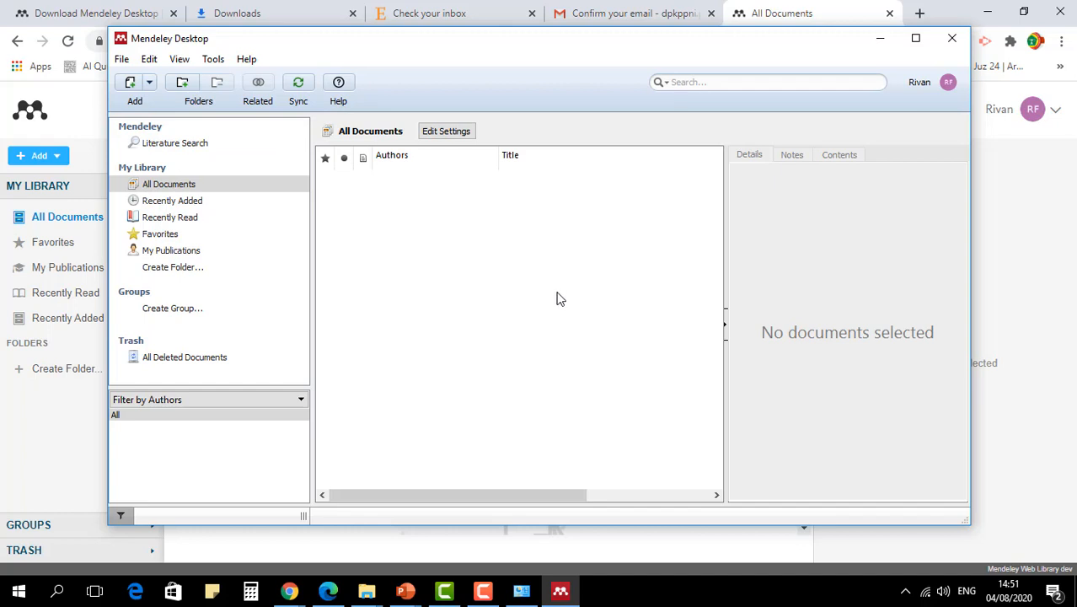
pyautogui.click(213, 60)
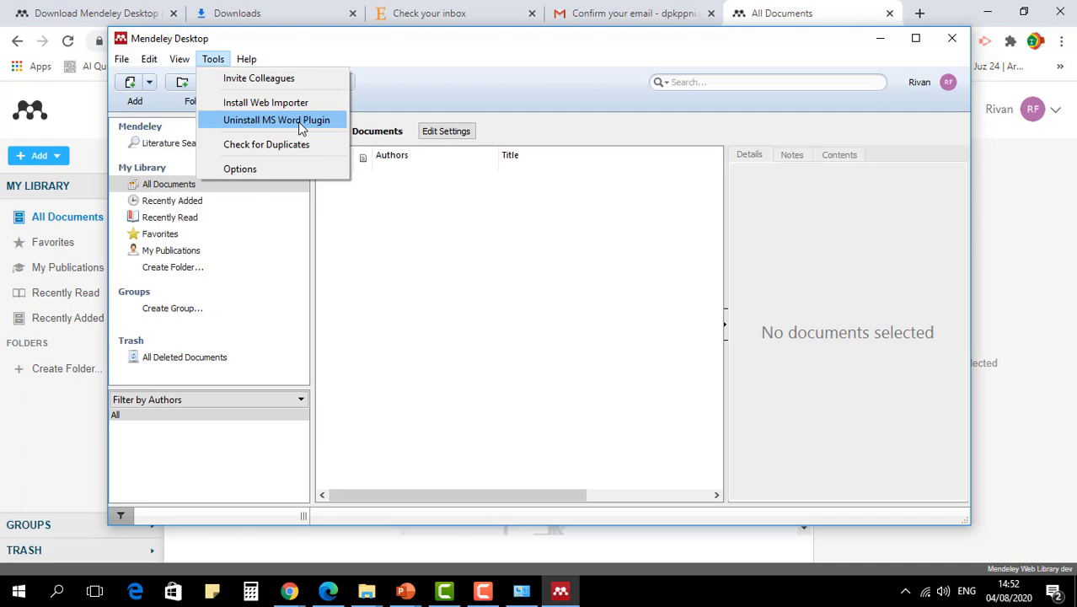
# - Open Word with a blank document, show its Mendeley citation tools for references, and return to Mendeley Desktop
pyautogui.press('super')
pyautogui.write('word')
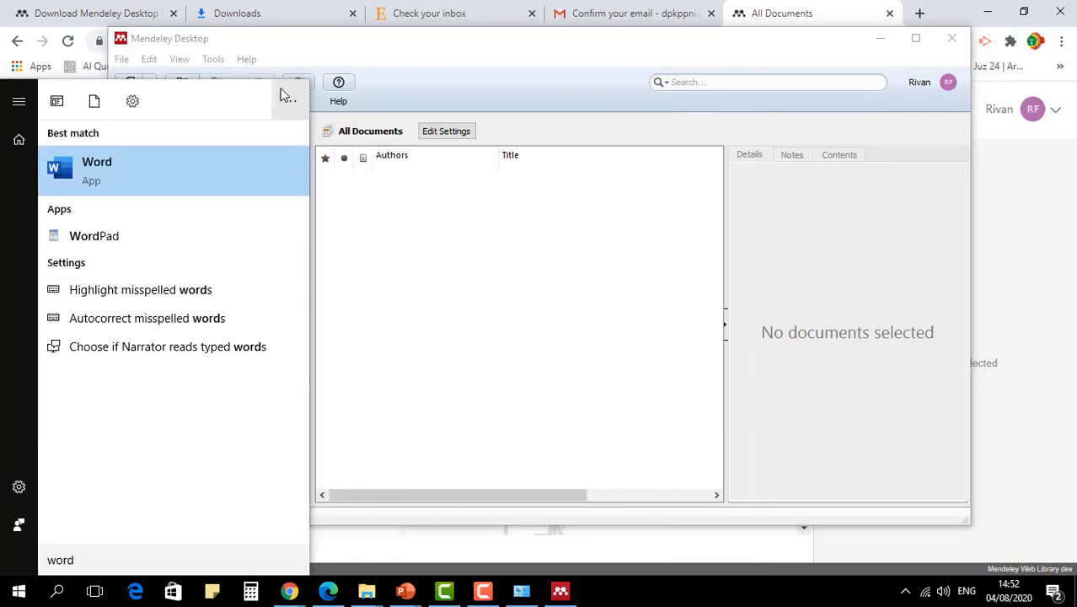
pyautogui.click(142, 151)
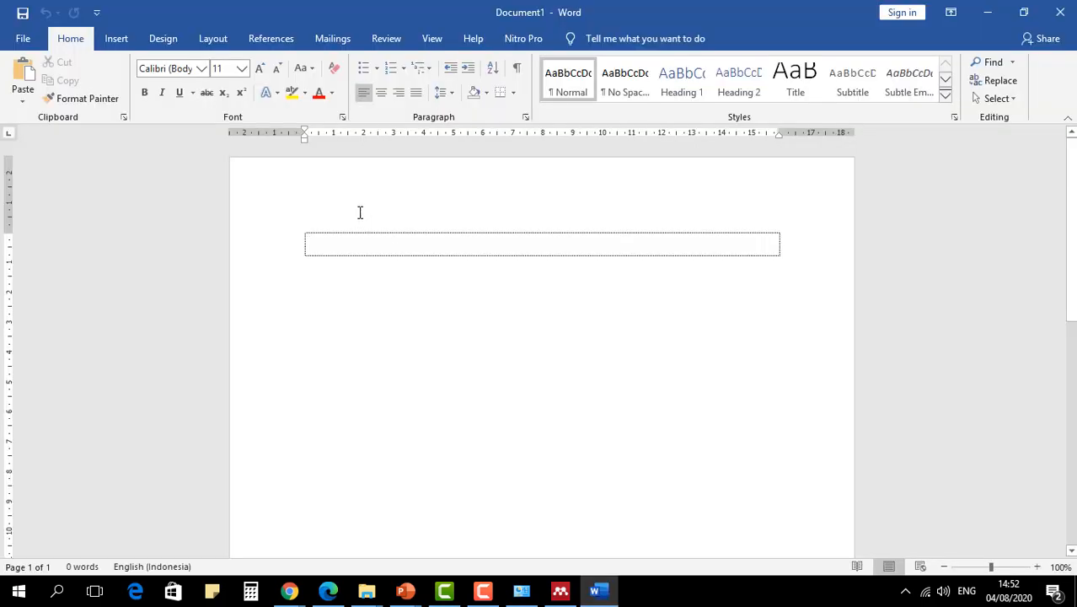
pyautogui.click(273, 42)
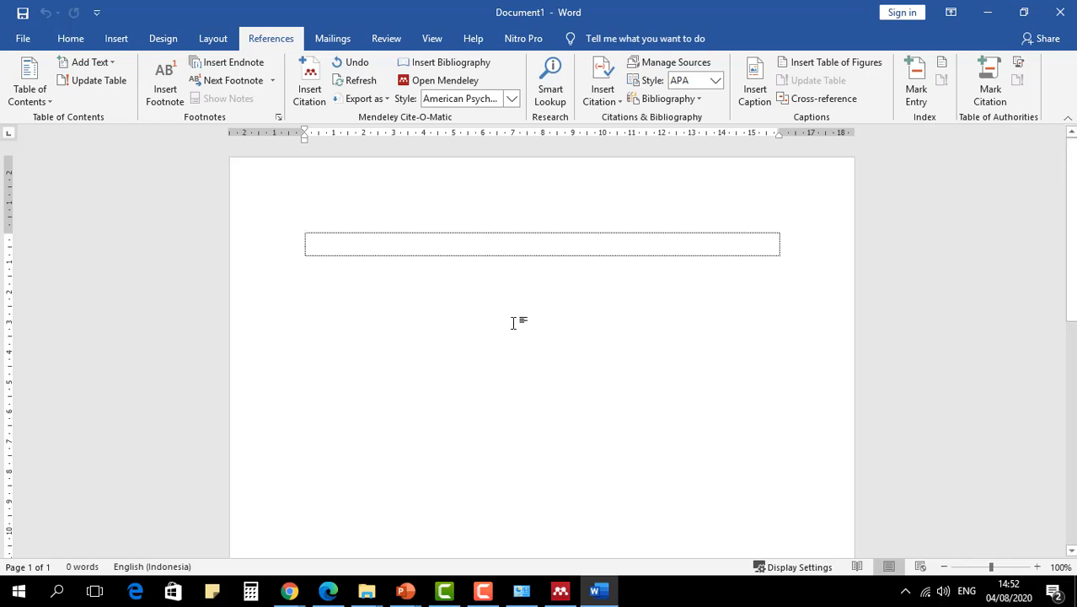
pyautogui.click(570, 591)
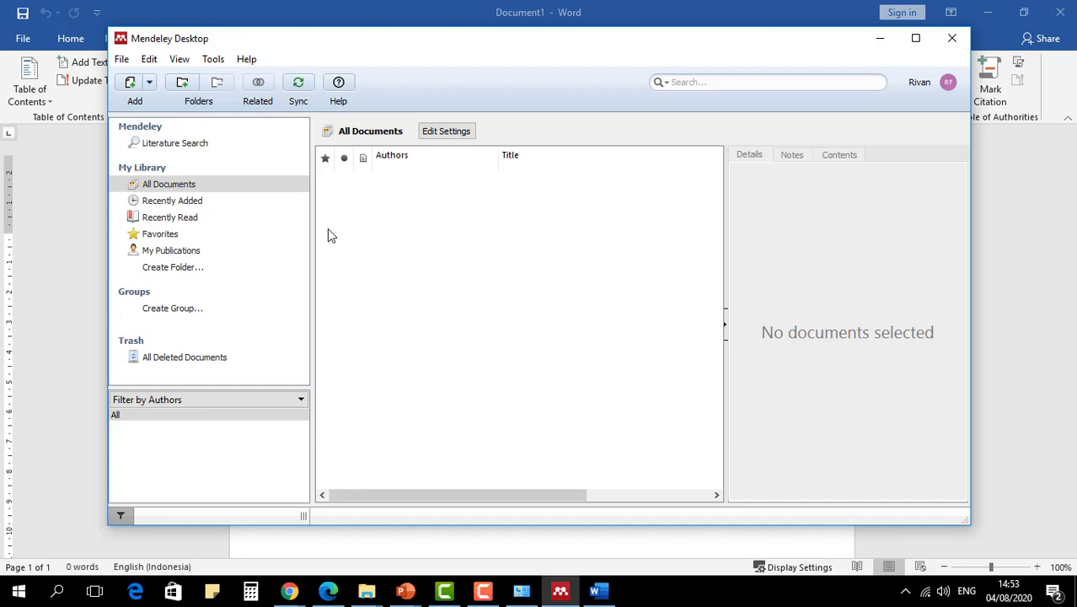
pyautogui.click(121, 59)
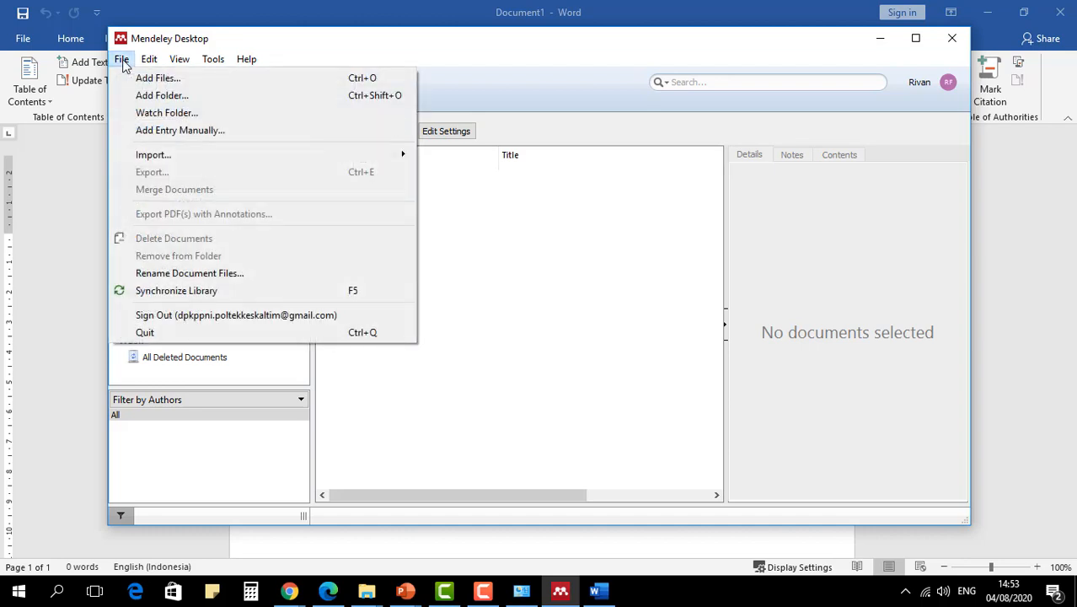
pyautogui.click(184, 102)
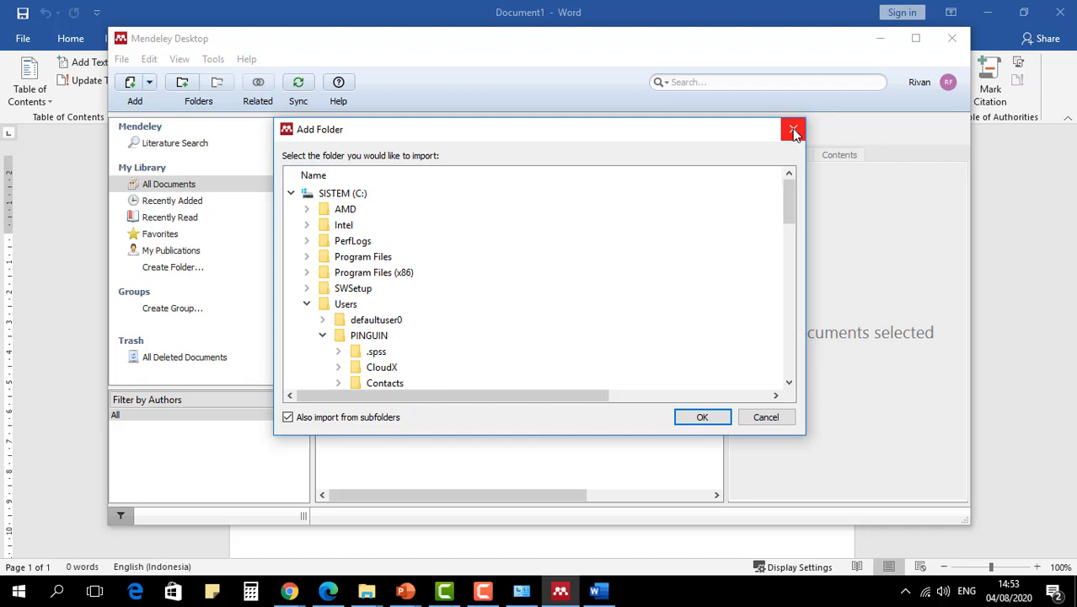
pyautogui.click(793, 129)
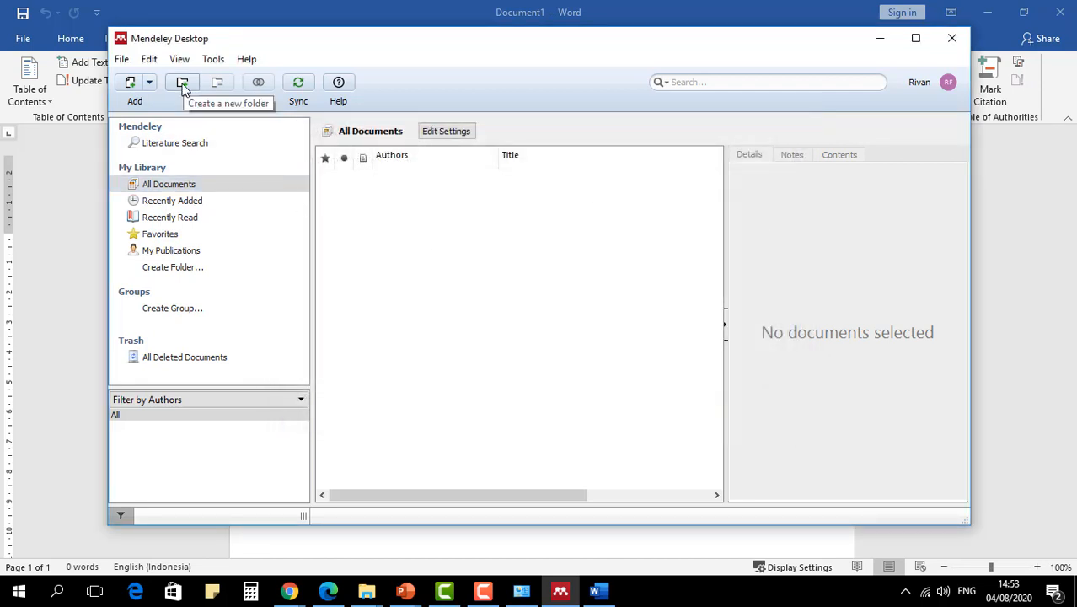
# - Create a folder named Penlitian Latihan Mendeley in My Library
pyautogui.click(182, 84)
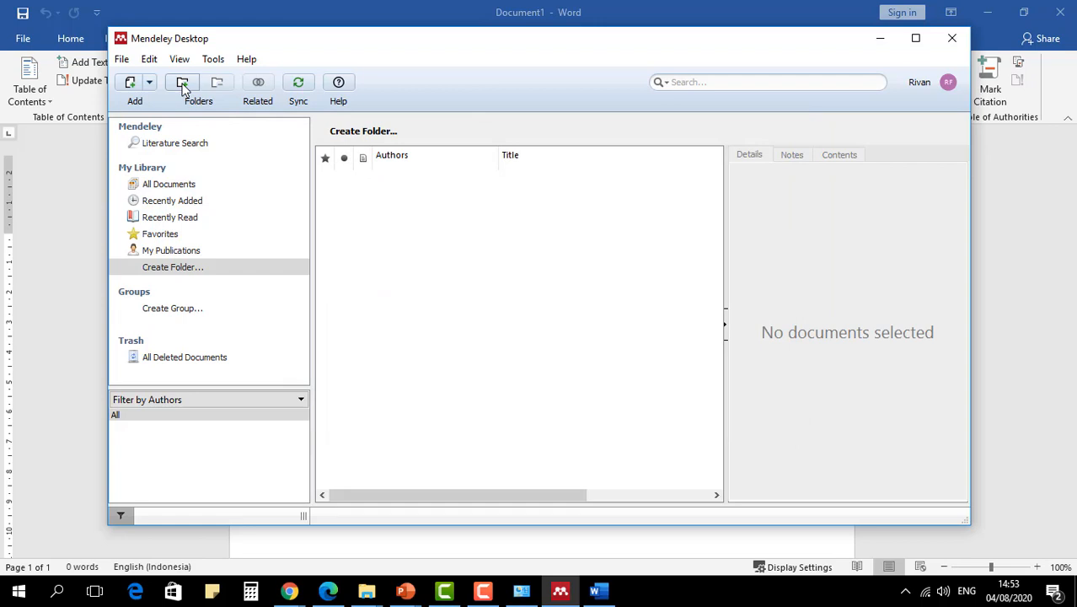
pyautogui.click(177, 270)
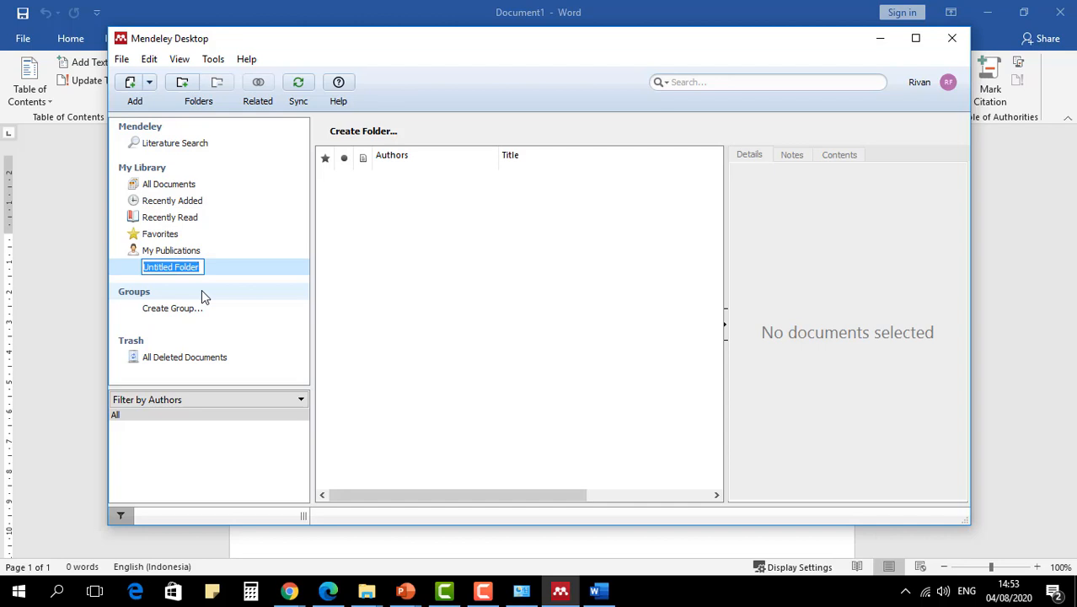
pyautogui.write('Penlitian')
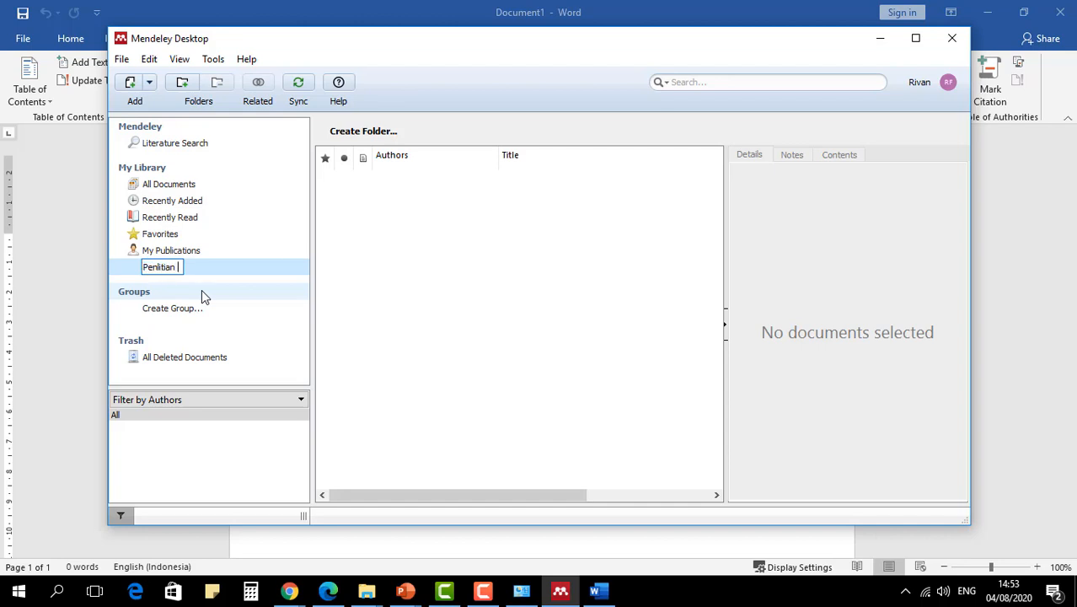
pyautogui.write(' Latihan Mendeley')
pyautogui.press('Return')
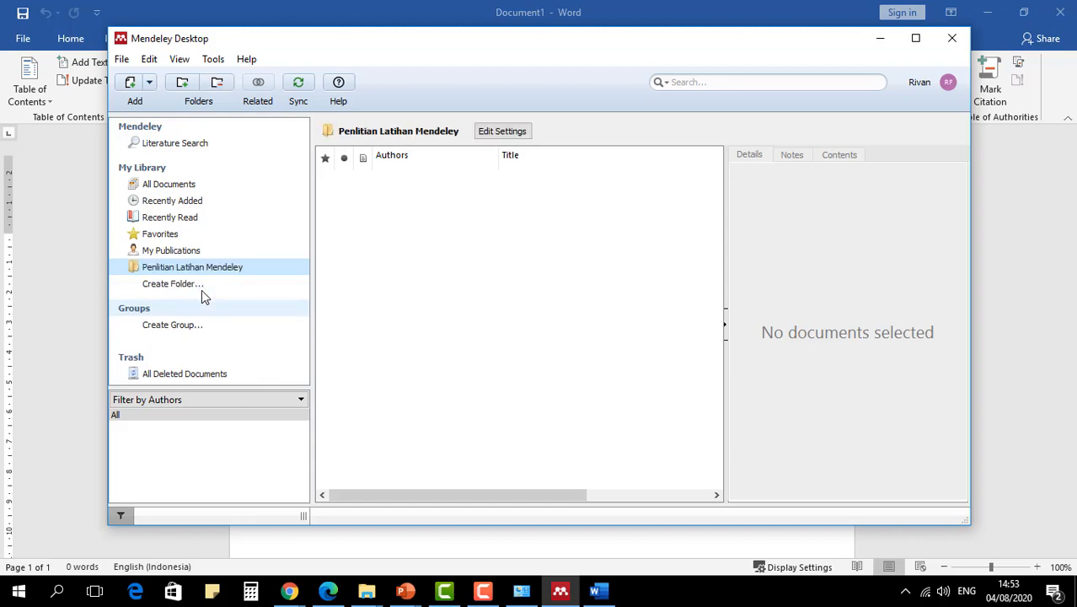
# - Create a second library folder named Penelitian Sabun Luka, and select the Penlitian Latihan Mendeley folder
pyautogui.click(176, 286)
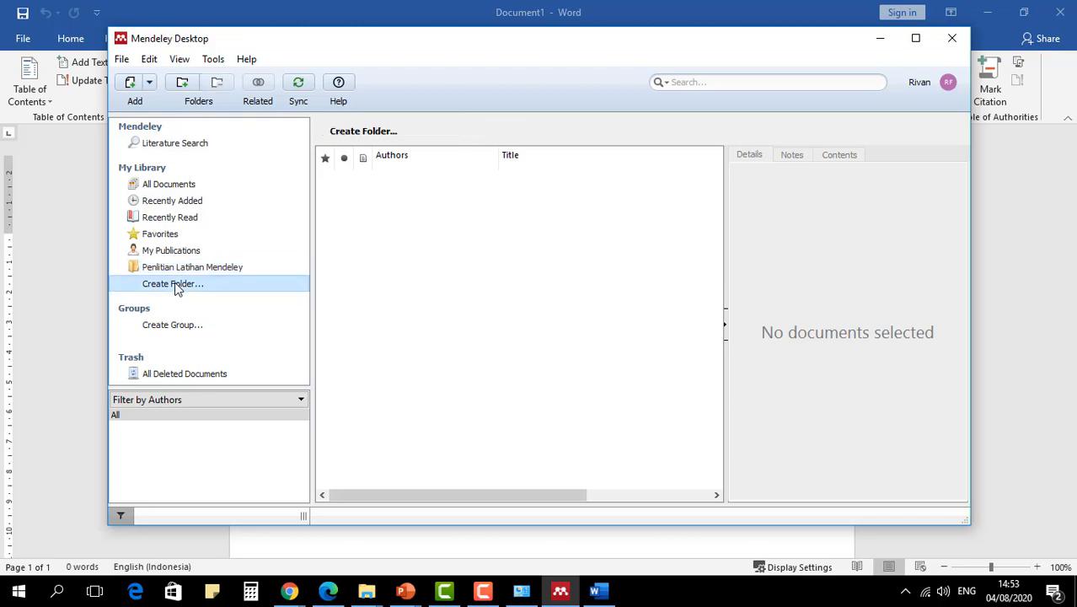
pyautogui.write('Penelitian Sabun Luka')
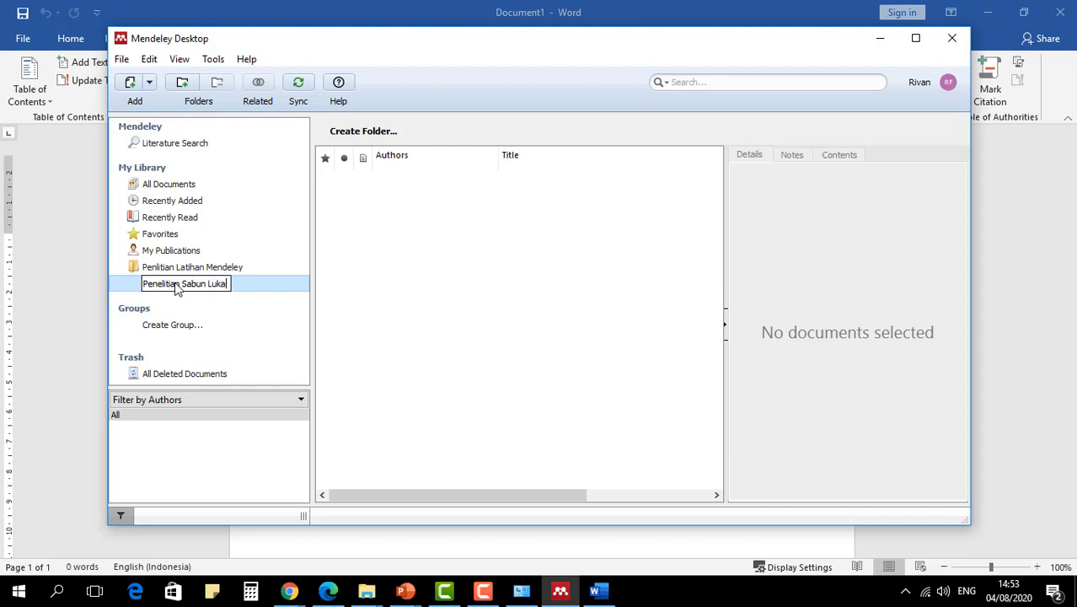
pyautogui.press('Return')
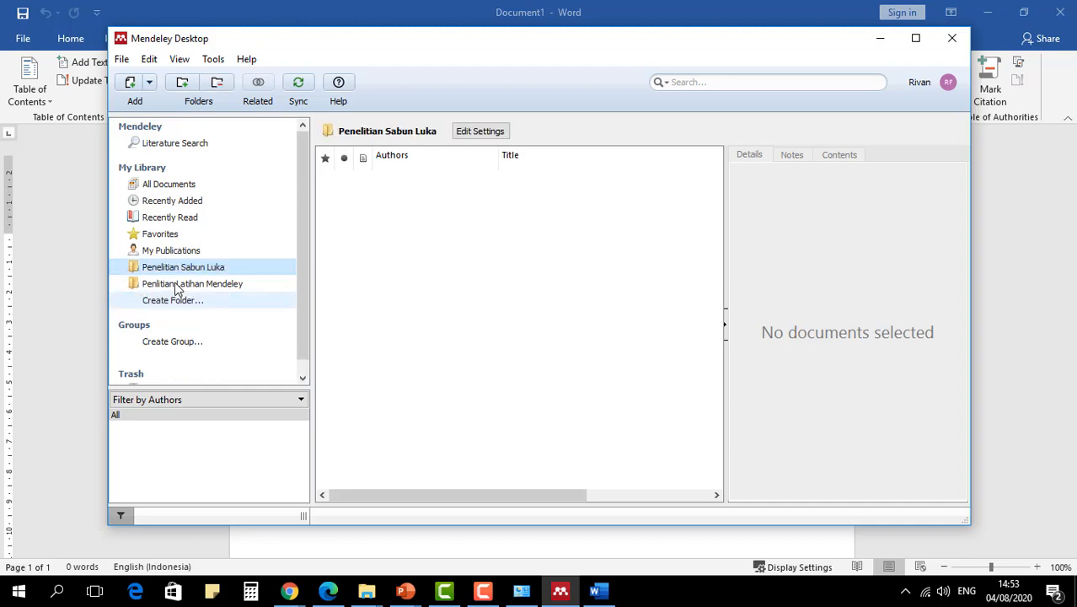
pyautogui.click(221, 287)
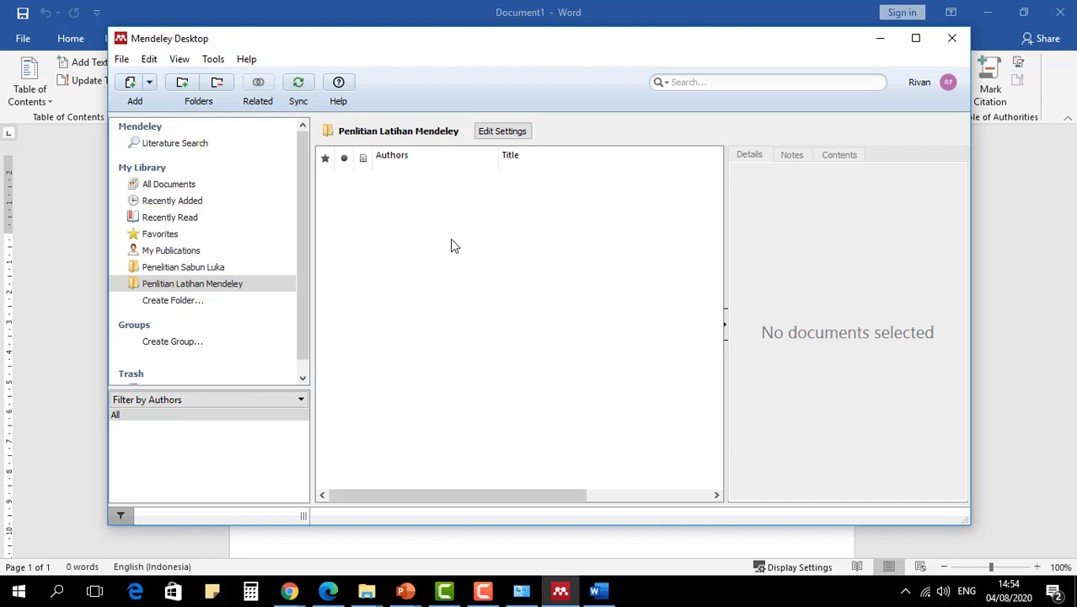
# - Switch to a new Chrome window and search Google for science direct
pyautogui.click(297, 599)
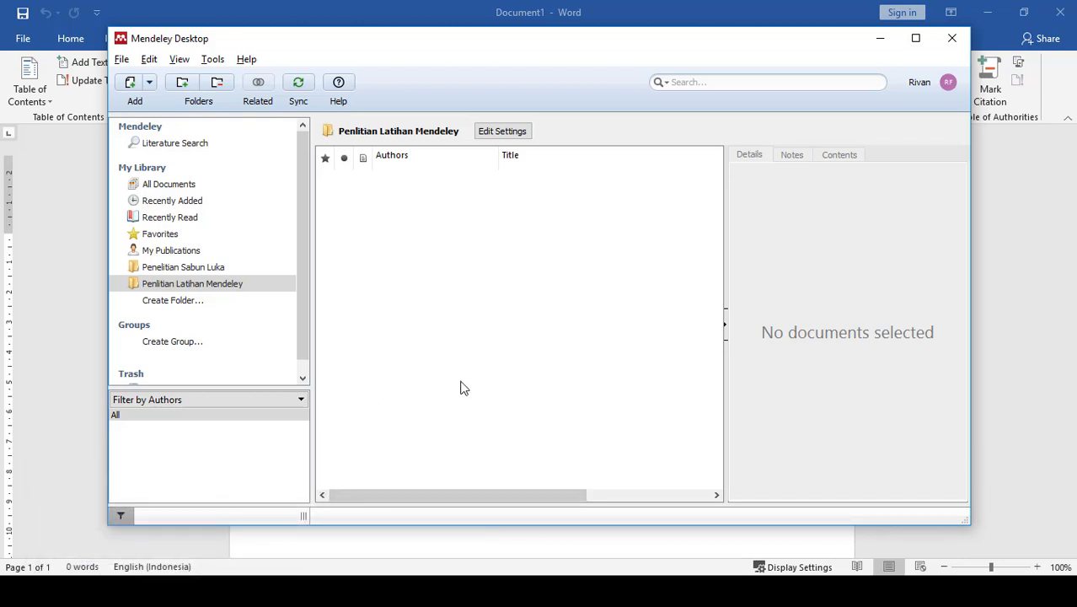
pyautogui.hotkey('alt', 'Tab')
pyautogui.hotkey('alt', 'Tab')
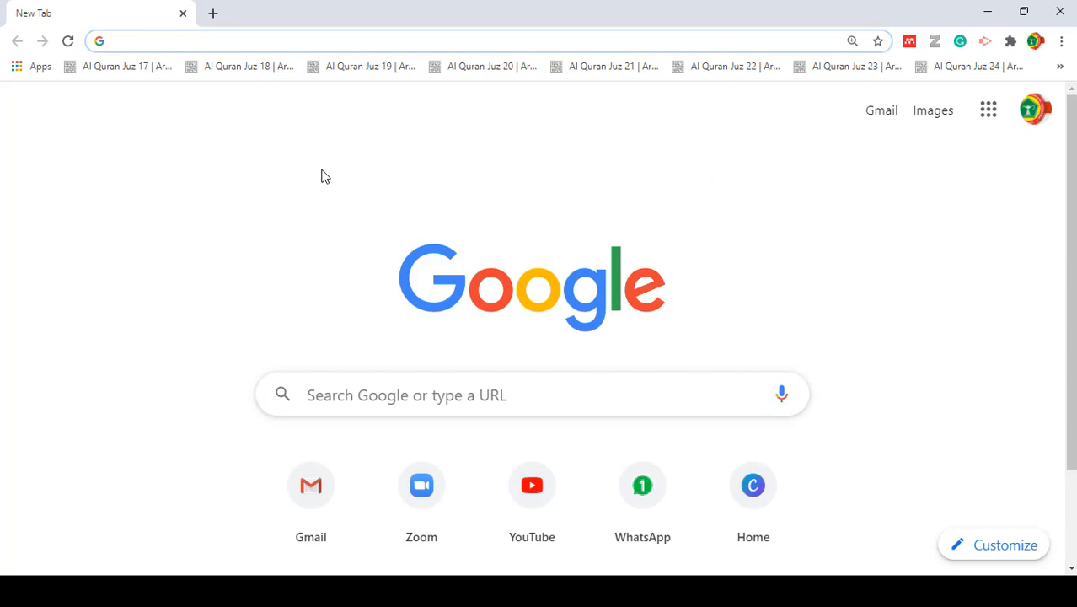
pyautogui.write('s')
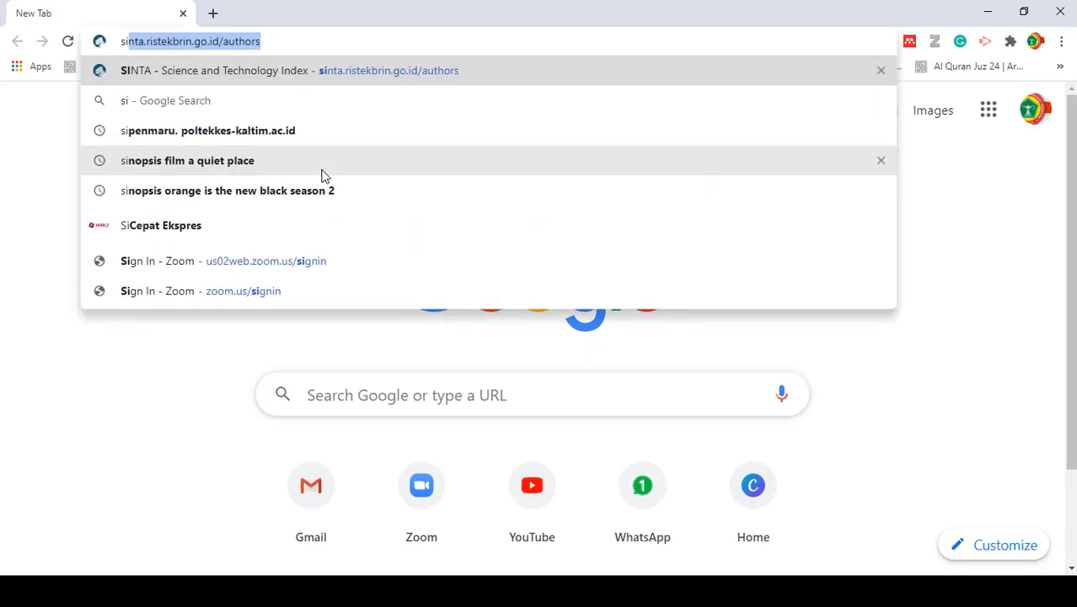
pyautogui.write('cien')
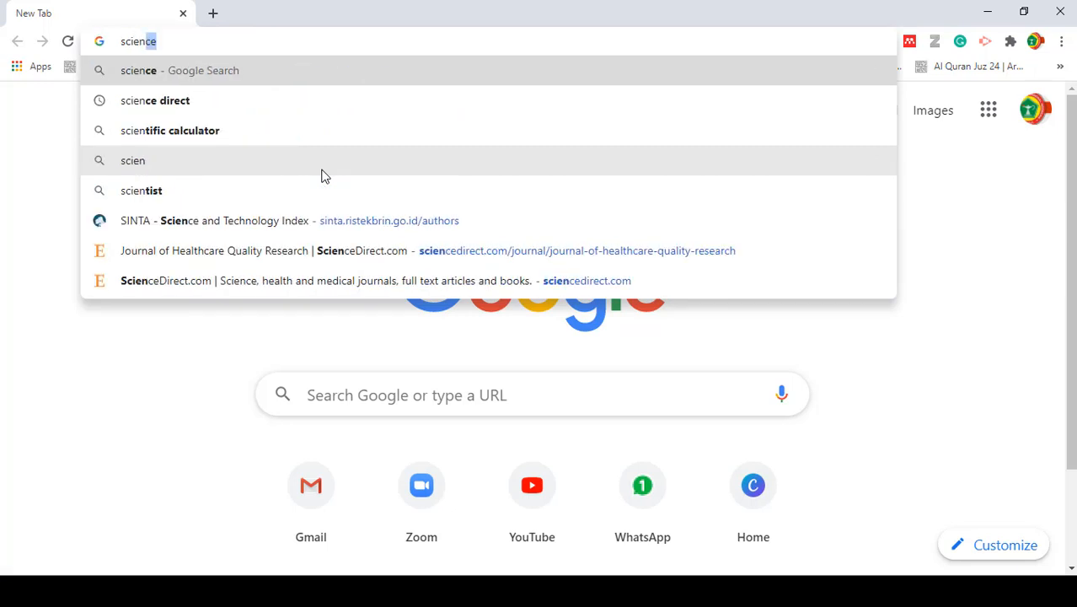
pyautogui.press('Down')
pyautogui.press('Return')
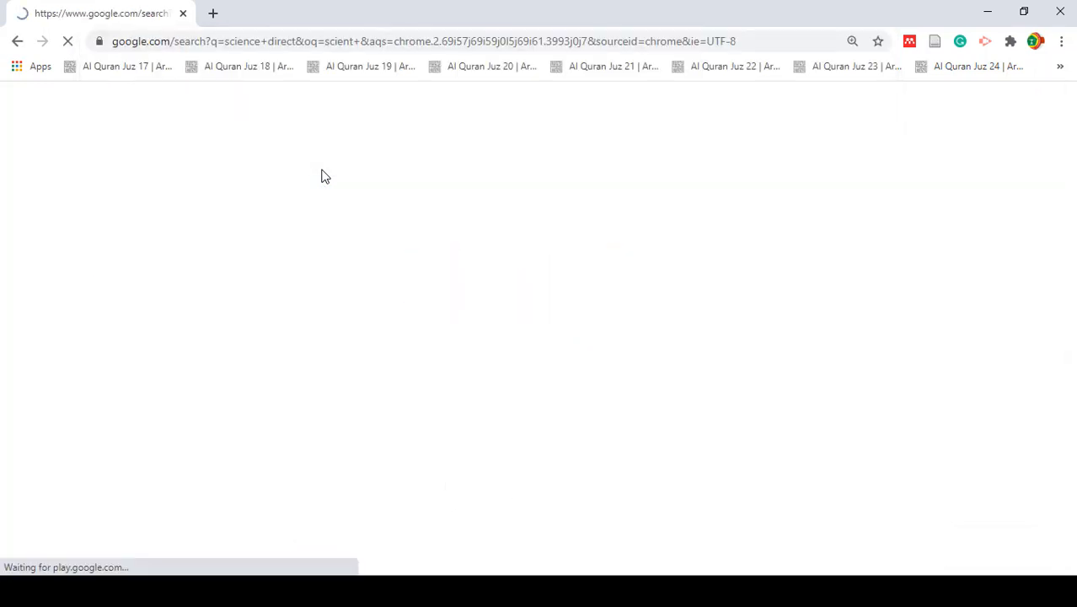
# - Open the Garuda reference site at garuda.ristekbrin.go.id in a new browser tab
pyautogui.click(214, 15)
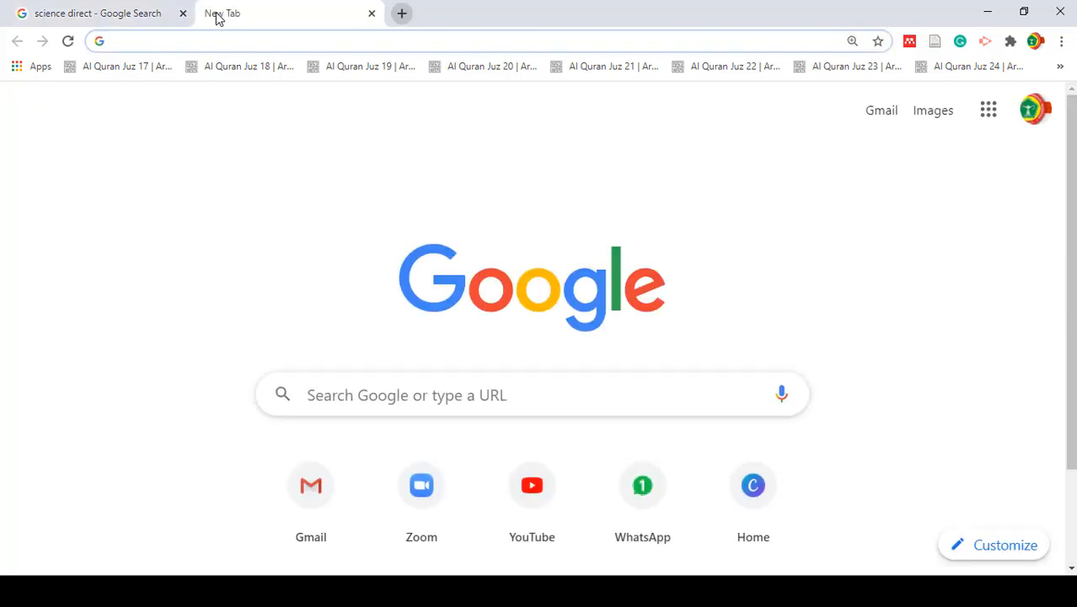
pyautogui.write('daruda')
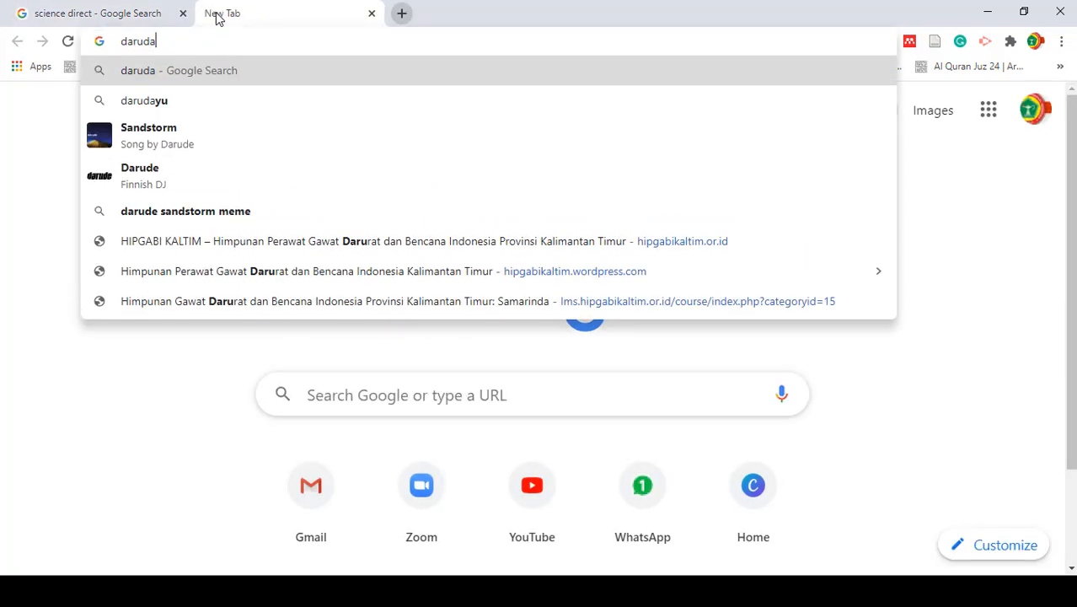
pyautogui.hotkey('ctrl', 'a')
pyautogui.write('garu')
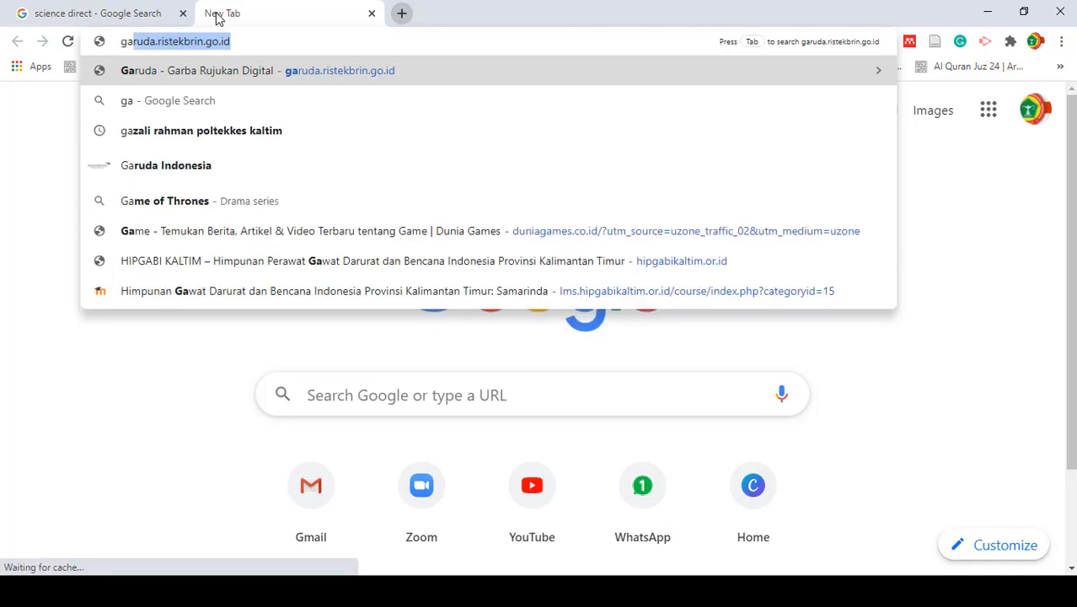
pyautogui.press('Return')
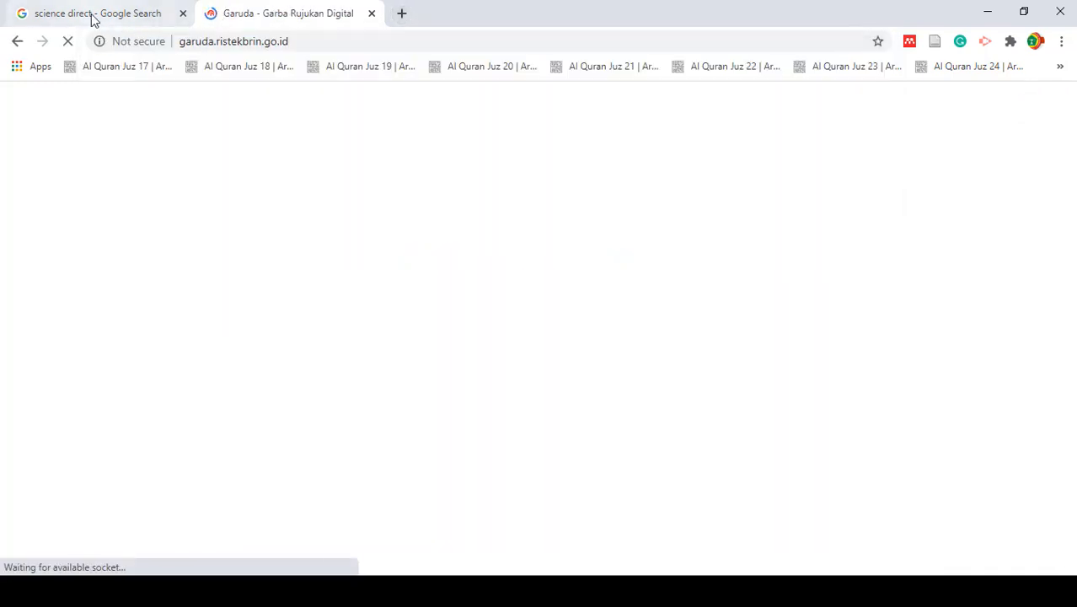
# - Return to the science direct search results and open the ScienceDirect.com website
pyautogui.click(93, 14)
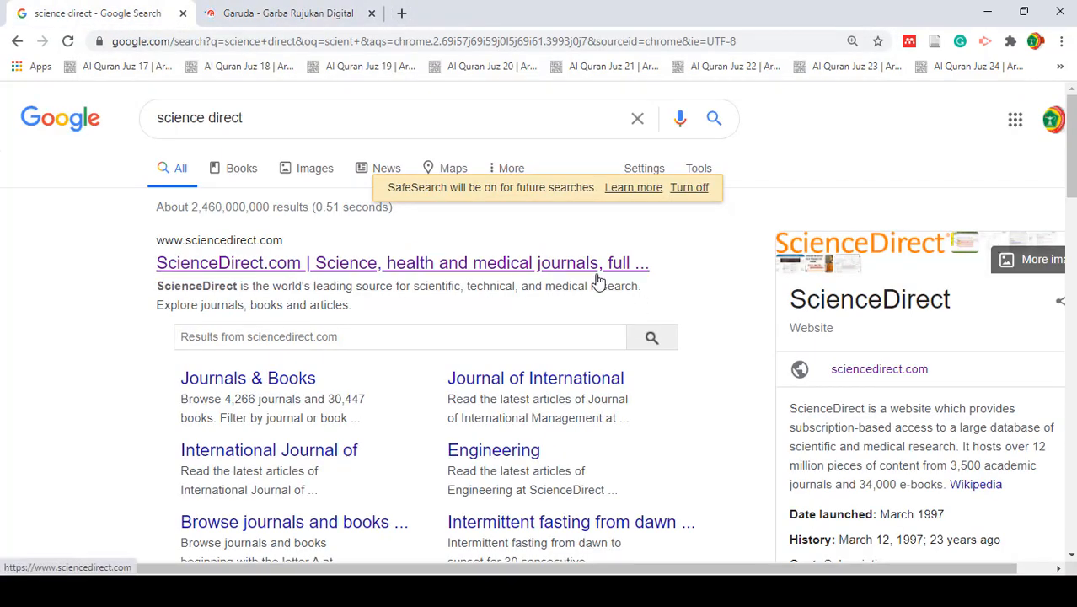
pyautogui.hotkey('ctrl', '+')
pyautogui.scroll(-1, 734, 254)
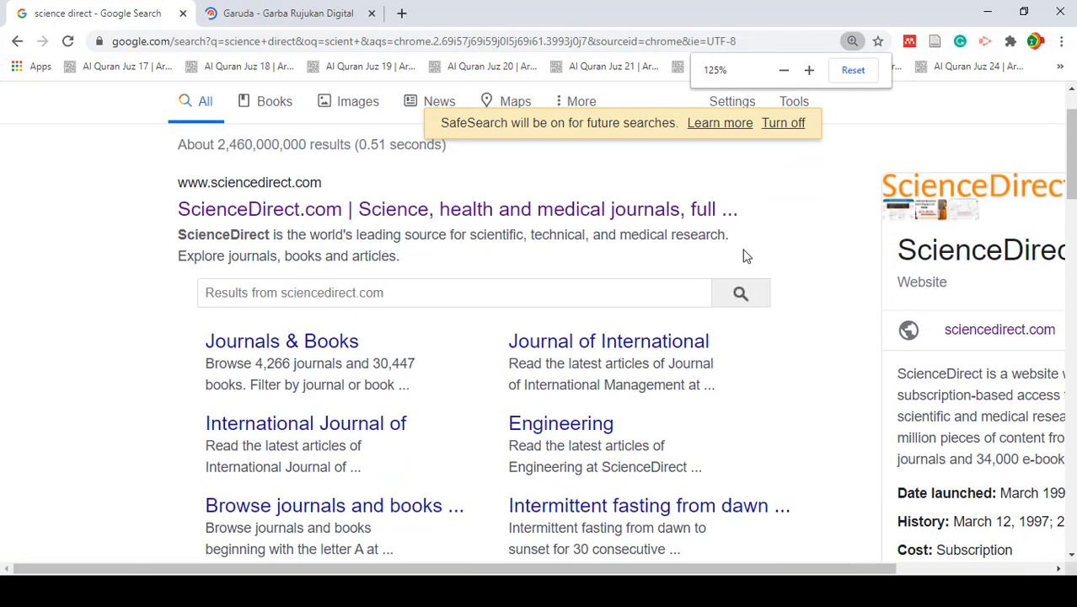
pyautogui.hotkey('ctrl', '-')
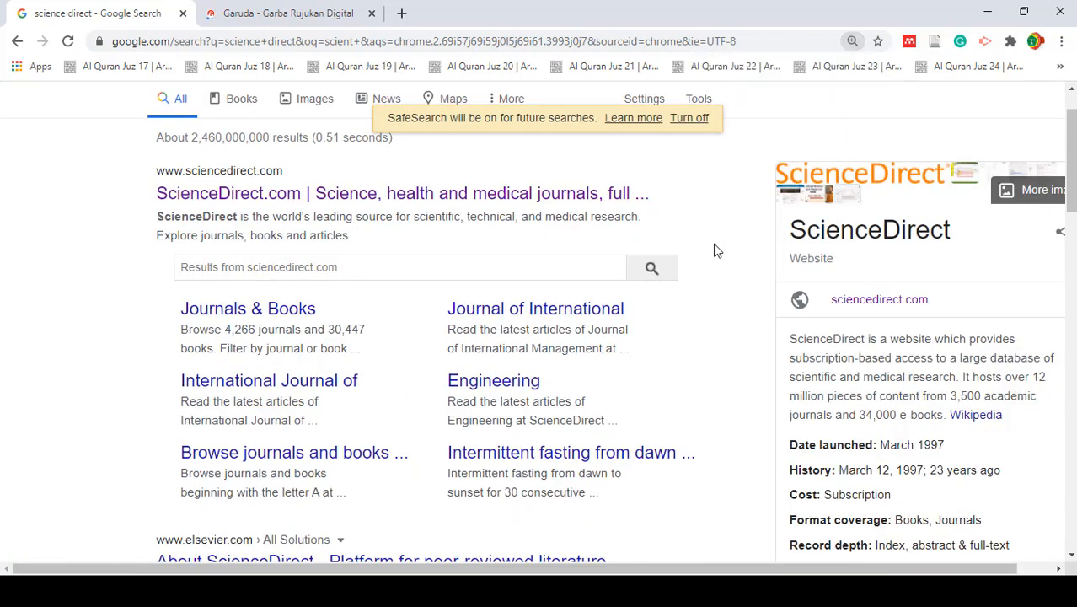
pyautogui.click(278, 202)
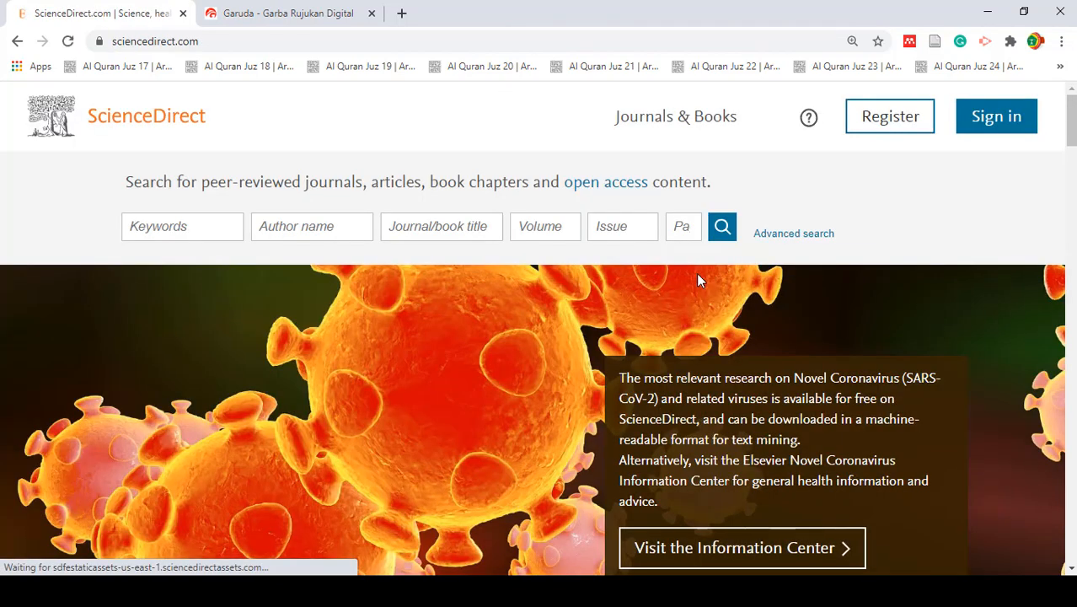
# - Search ScienceDirect for the keyword covid, dismissing the sign-in offer, and look through the listed articles
pyautogui.click(187, 228)
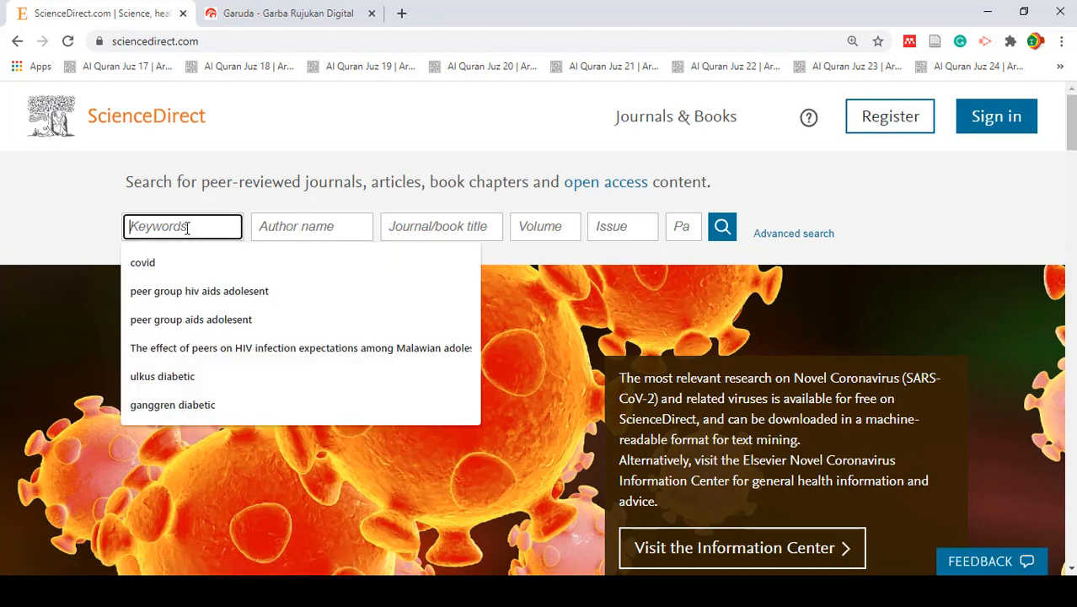
pyautogui.write('covi')
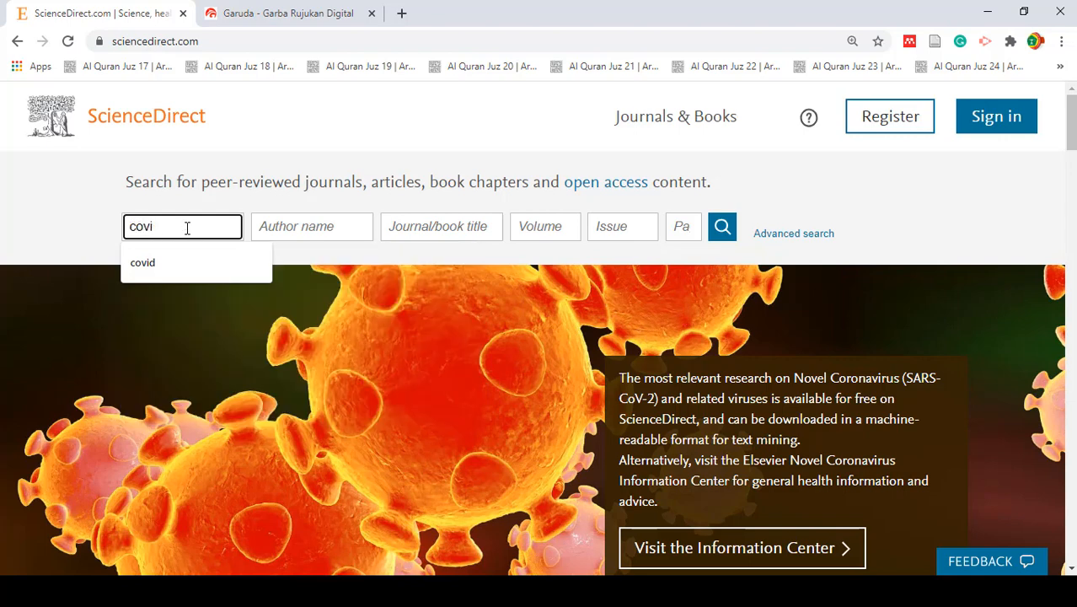
pyautogui.write('d')
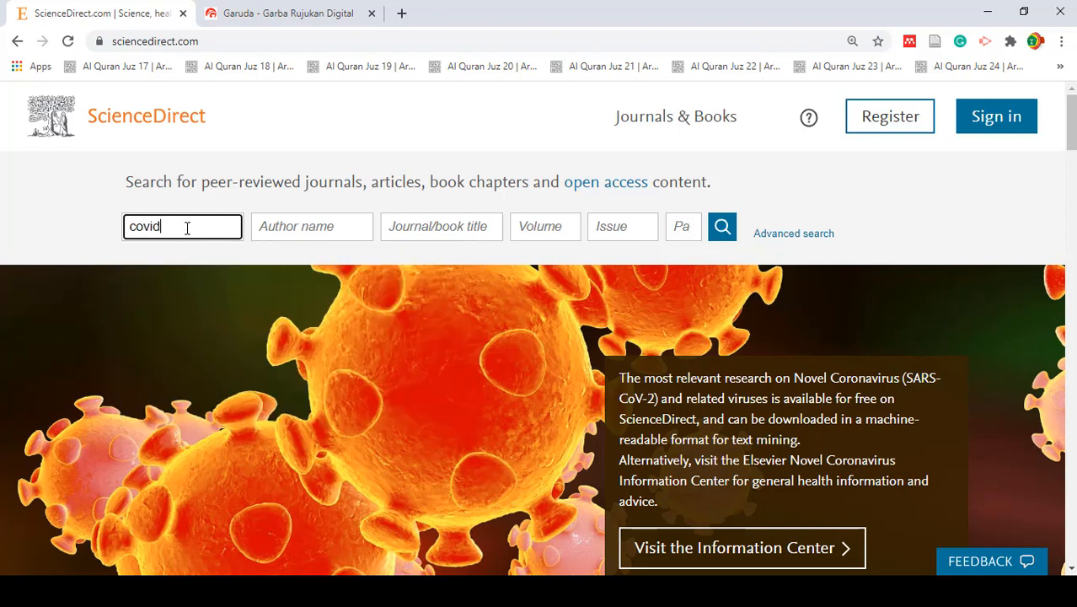
pyautogui.click(722, 229)
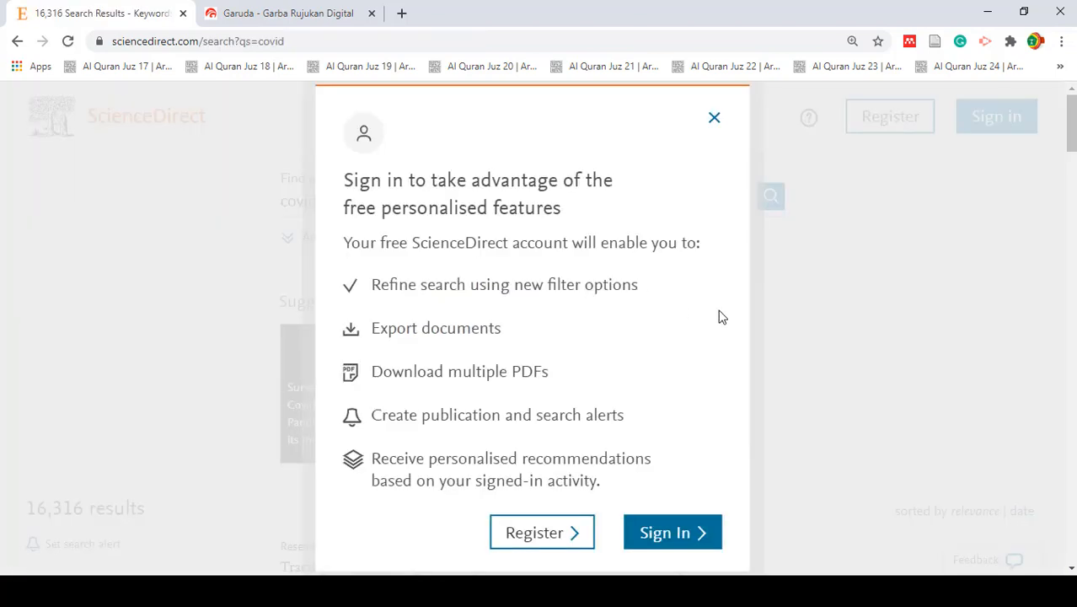
pyautogui.click(713, 117)
pyautogui.scroll(-5, 668, 356)
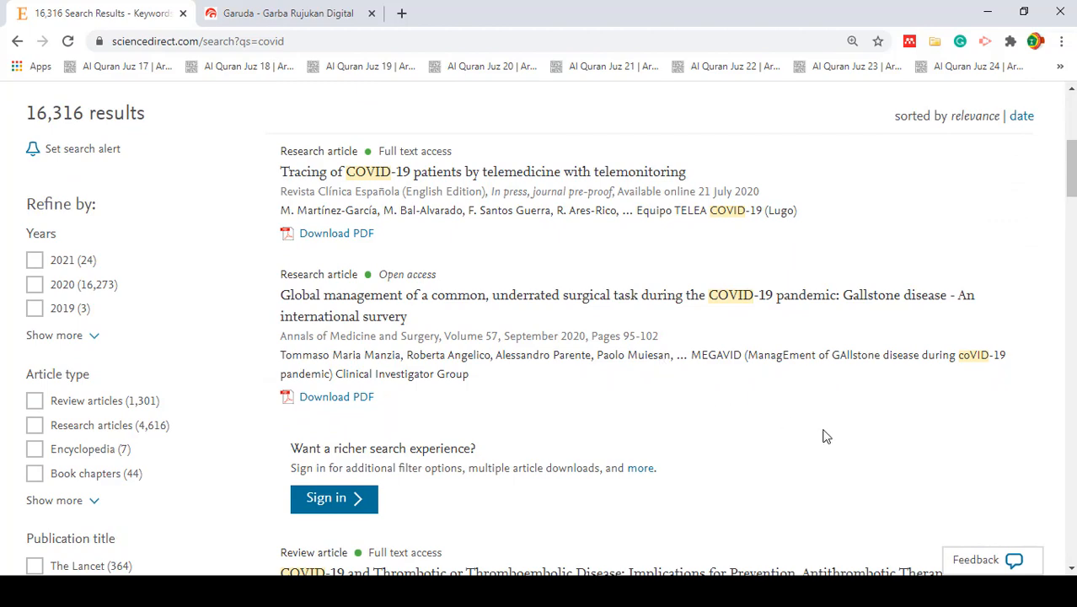
pyautogui.scroll(-1, 826, 436)
pyautogui.scroll(2, 825, 435)
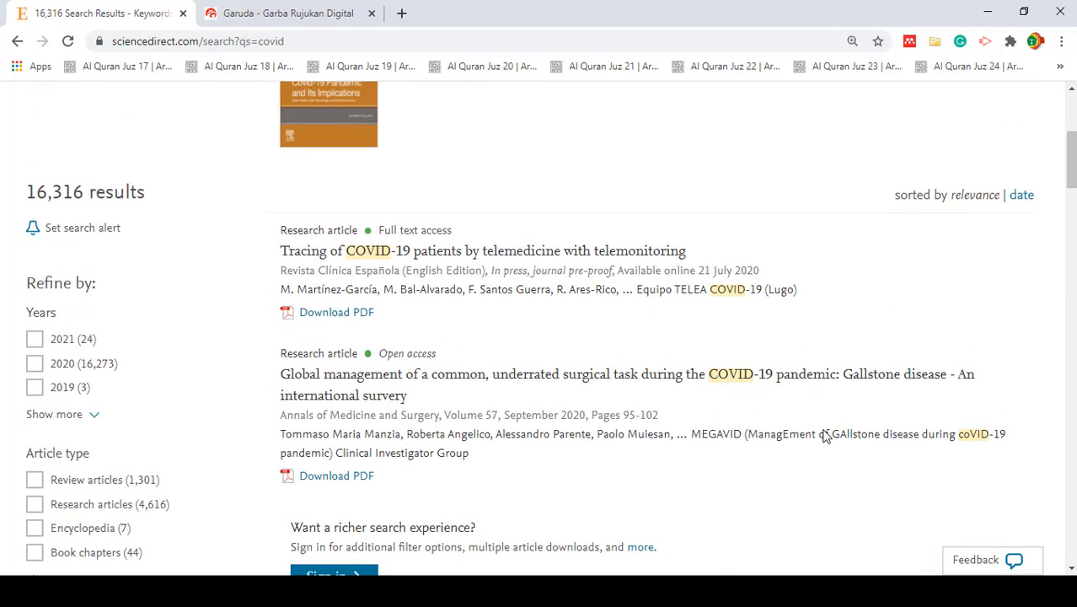
pyautogui.scroll(-2, 823, 428)
pyautogui.scroll(1, 823, 428)
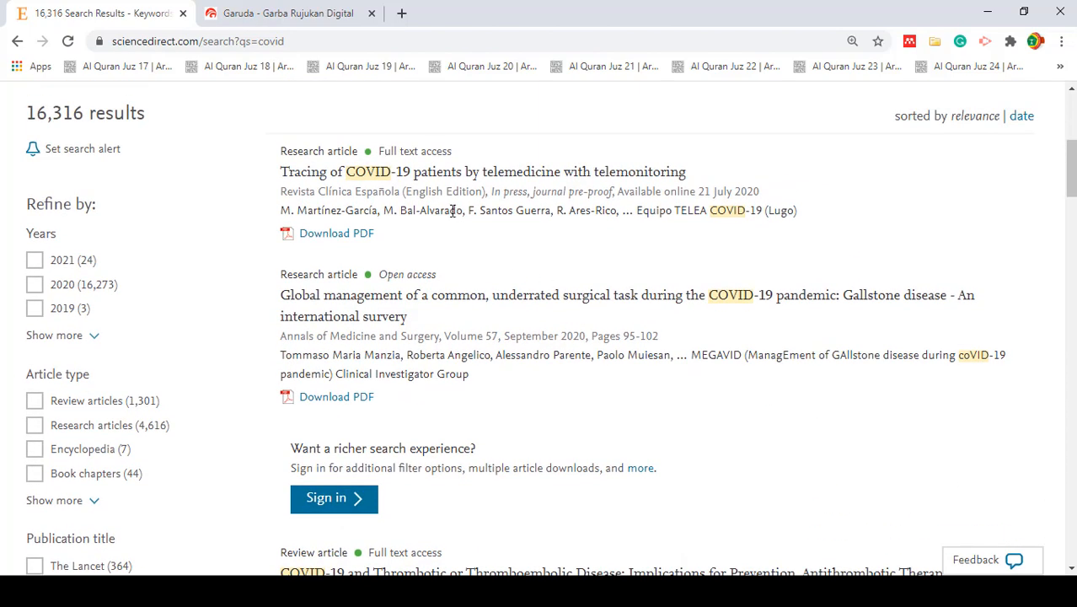
# - Open the PDF of the JACC review on COVID-19 and thrombotic or thromboembolic disease in a new tab and download it
pyautogui.scroll(-2, 494, 372)
pyautogui.scroll(-2, 620, 360)
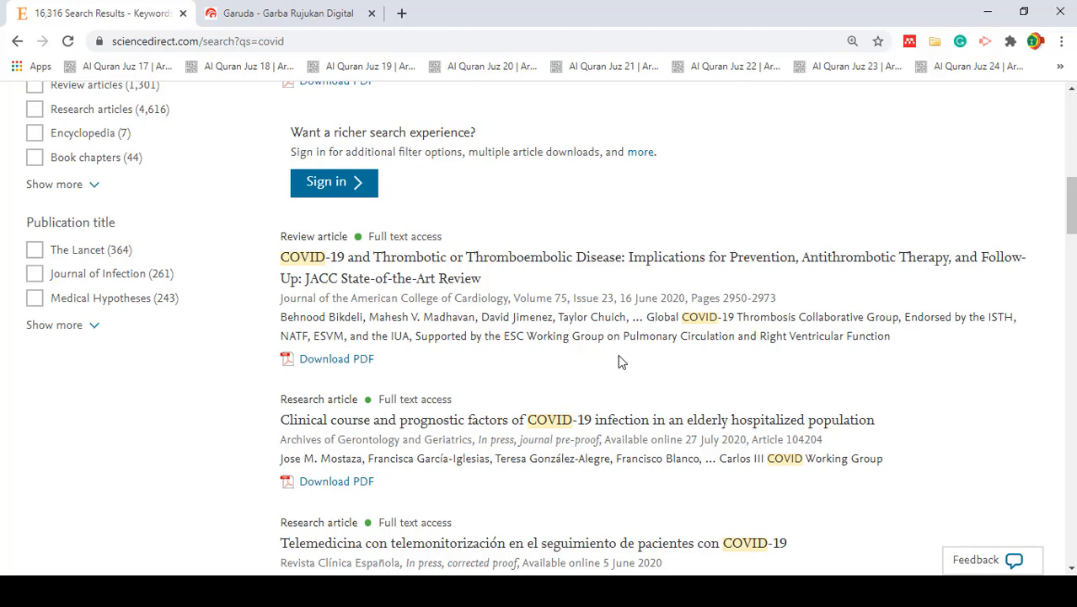
pyautogui.rightClick(352, 364)
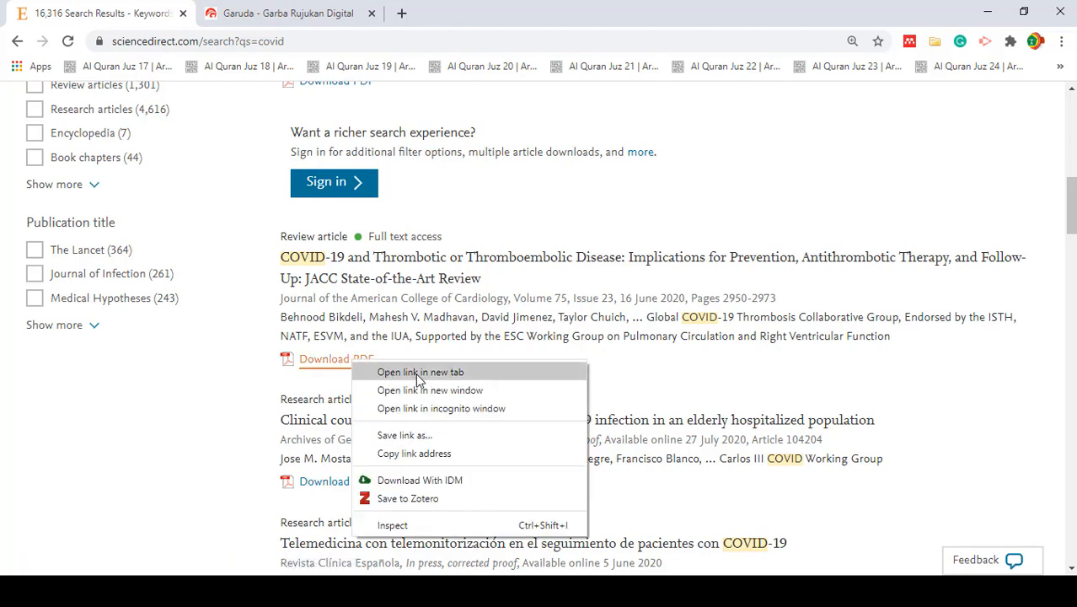
pyautogui.click(313, 390)
pyautogui.click(330, 369)
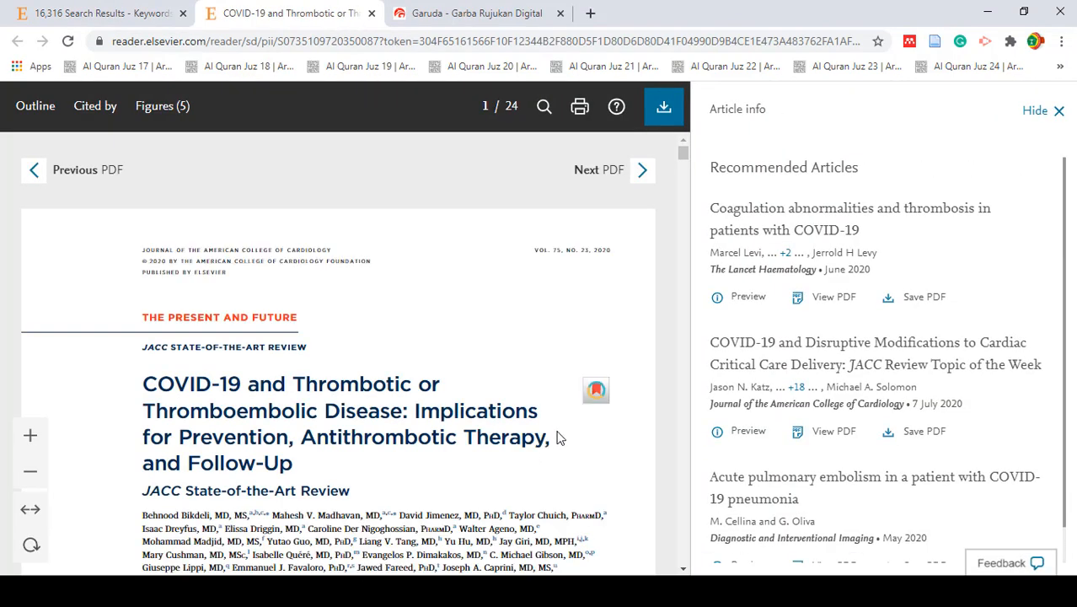
pyautogui.scroll(-1, 509, 462)
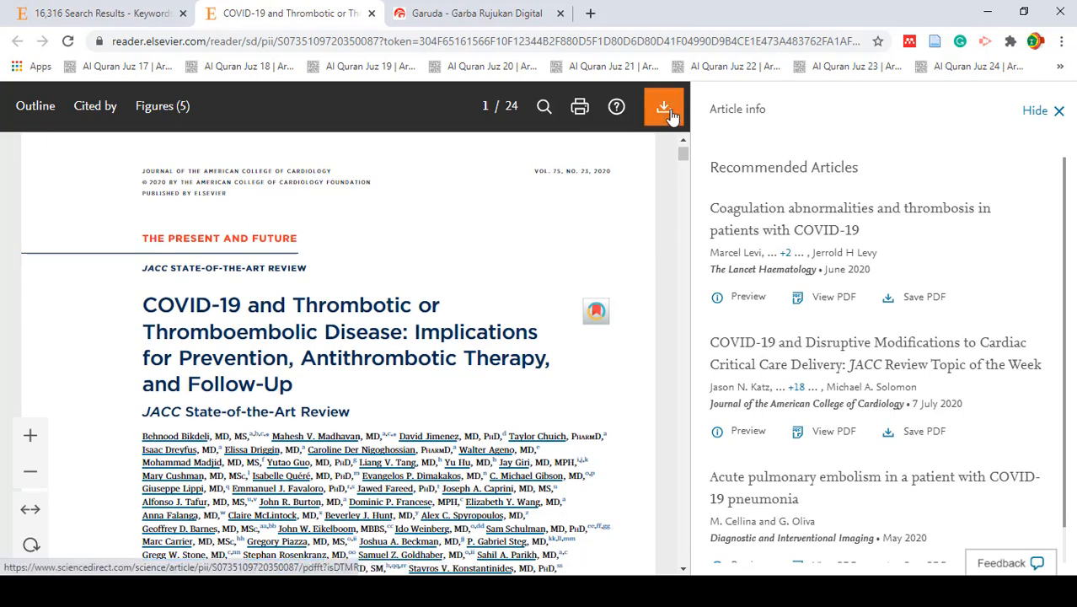
pyautogui.click(667, 112)
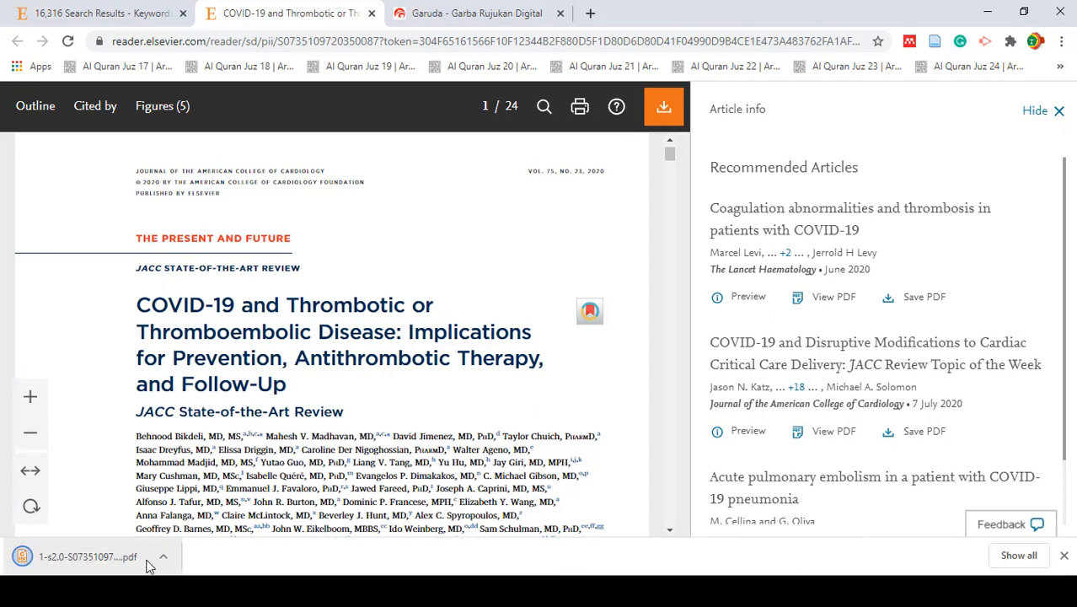
# - Move the downloaded thrombotic disease PDF from Downloads into a new Desktop folder named Dafpus Latihan Mendeley
pyautogui.click(1018, 555)
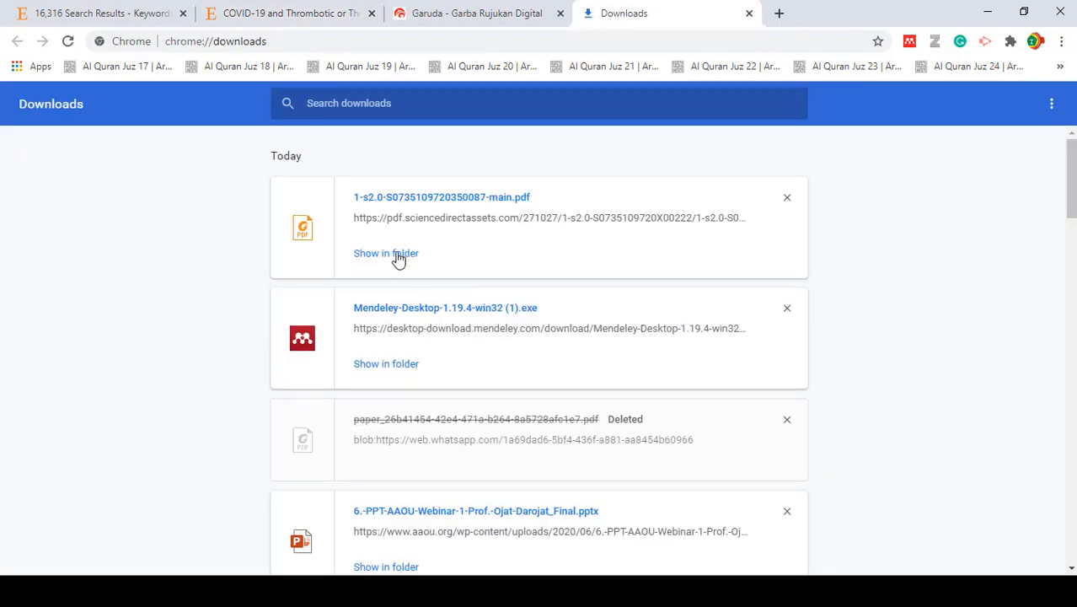
pyautogui.click(394, 250)
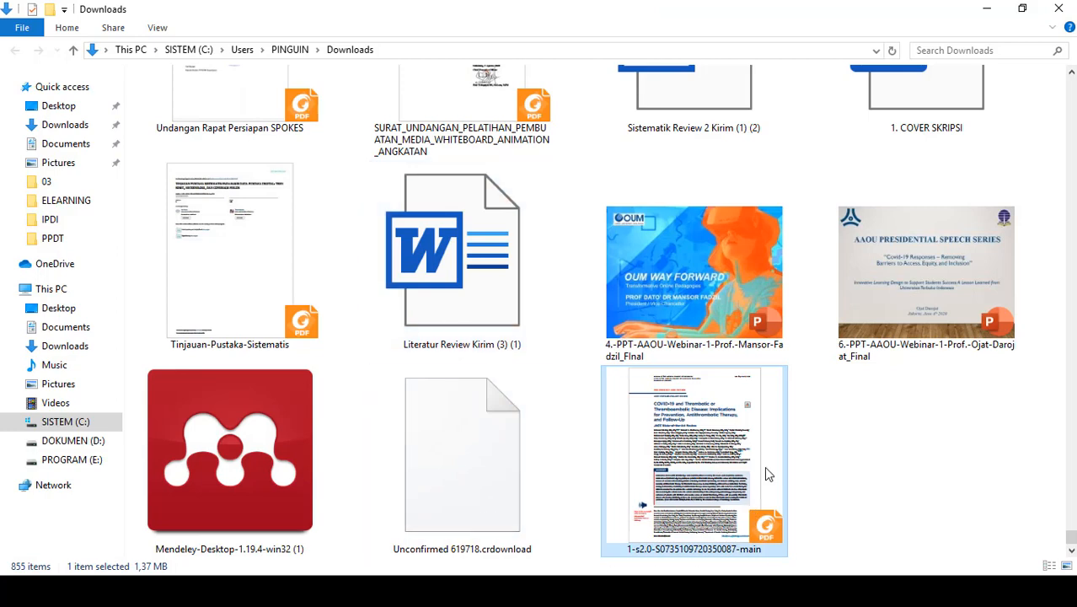
pyautogui.click(72, 109)
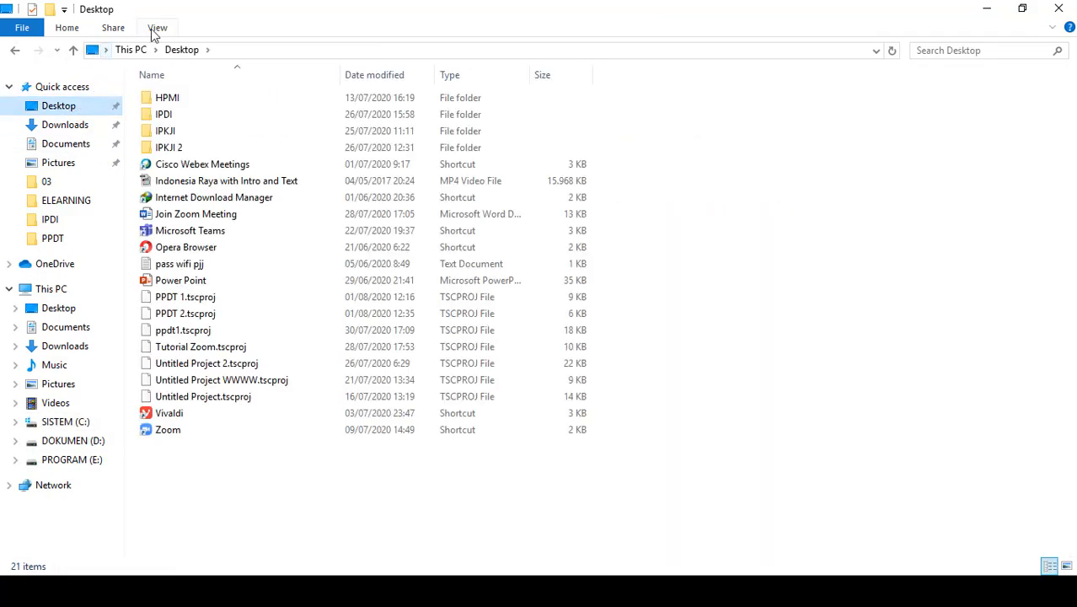
pyautogui.click(50, 9)
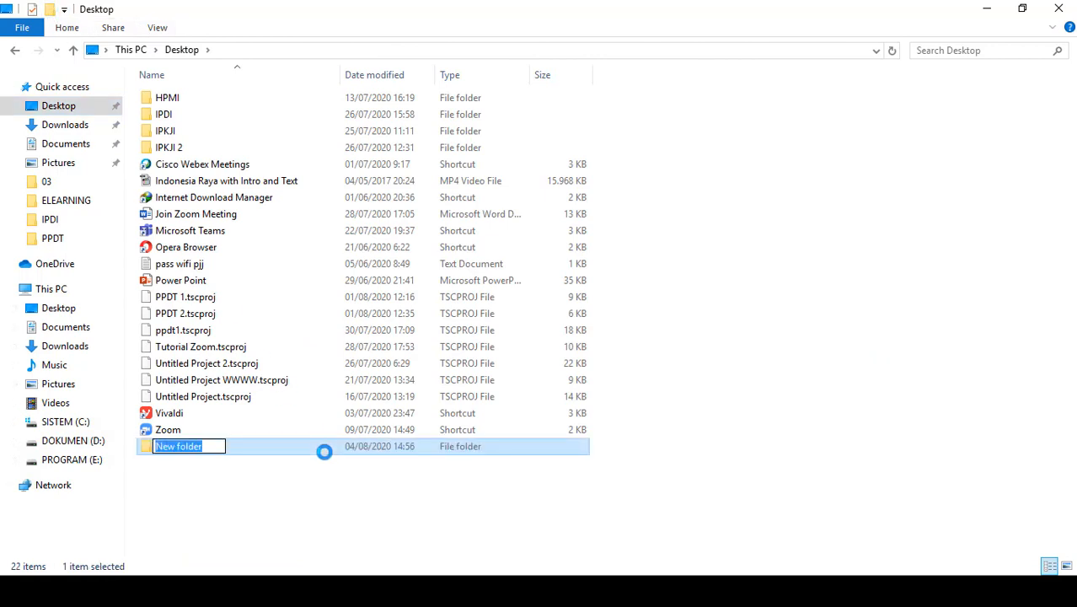
pyautogui.write('Dafpus')
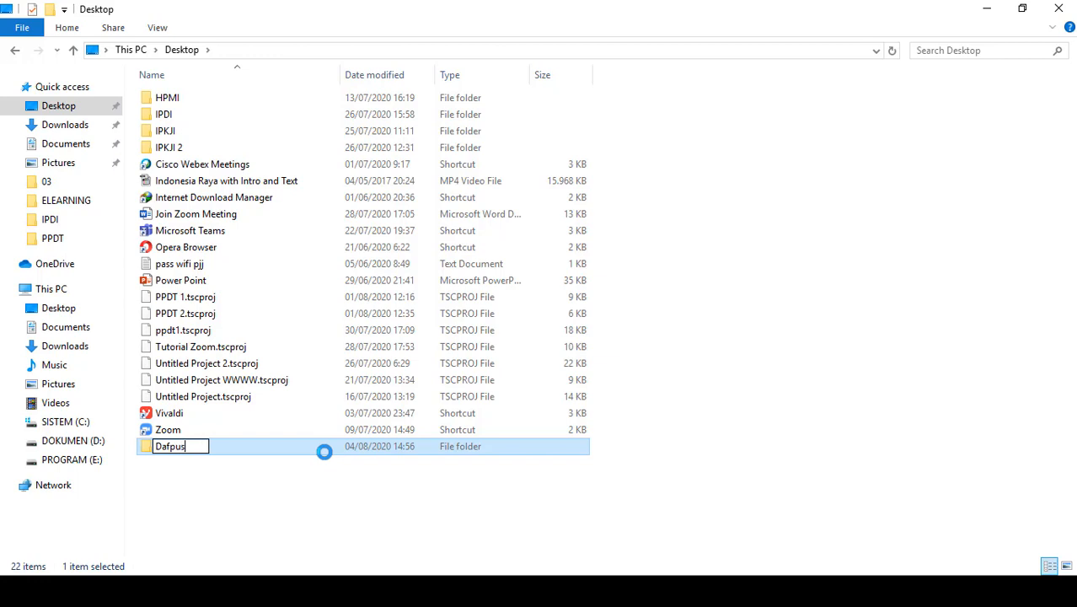
pyautogui.write(' Latihan Mendeley')
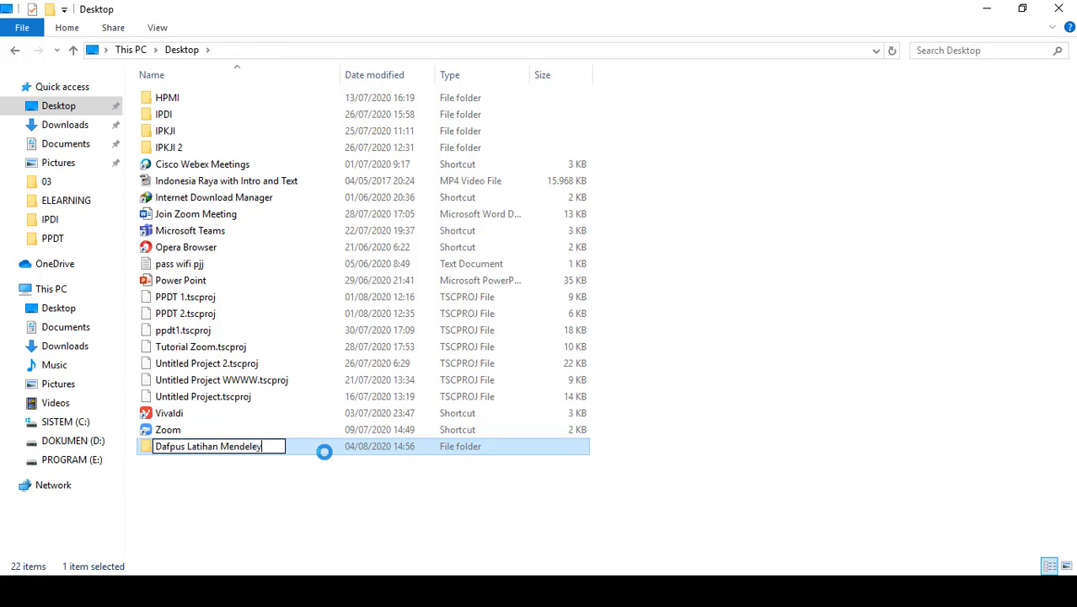
pyautogui.press('Return')
pyautogui.press('Return')
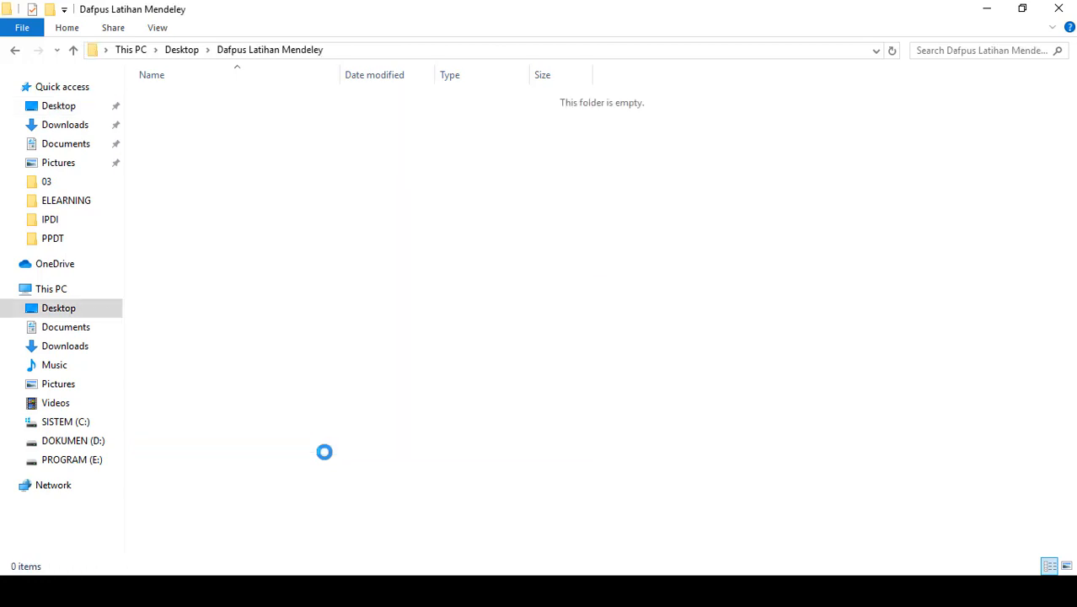
pyautogui.hotkey('ctrl', 'v')
# - Switch back to the Chrome window with the ScienceDirect covid results and close the tab of the downloaded article
pyautogui.hotkey('alt', 'Tab')
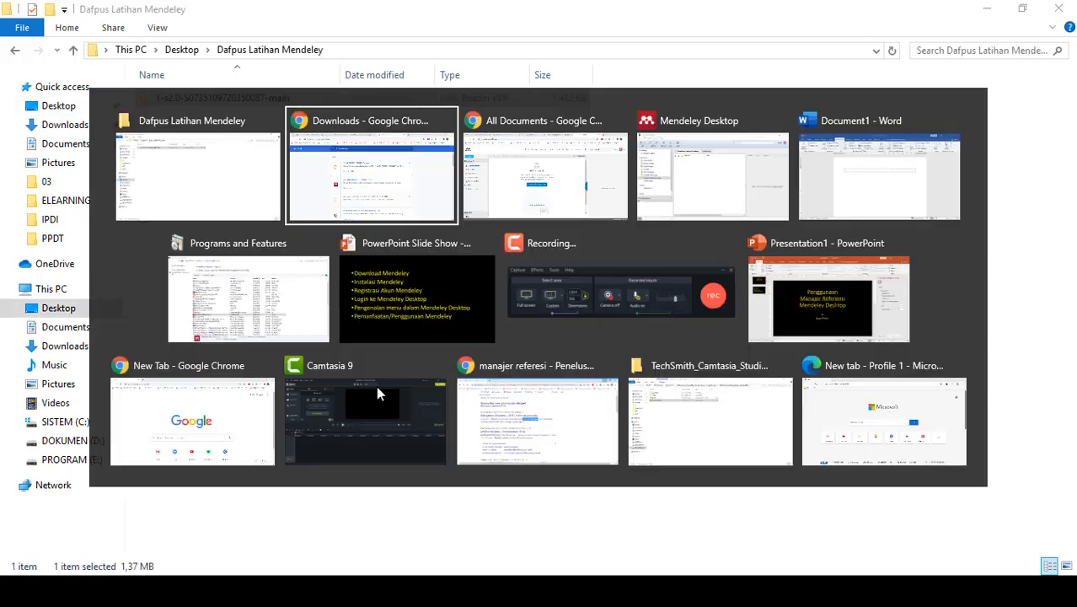
pyautogui.hotkey('alt', 'Tab')
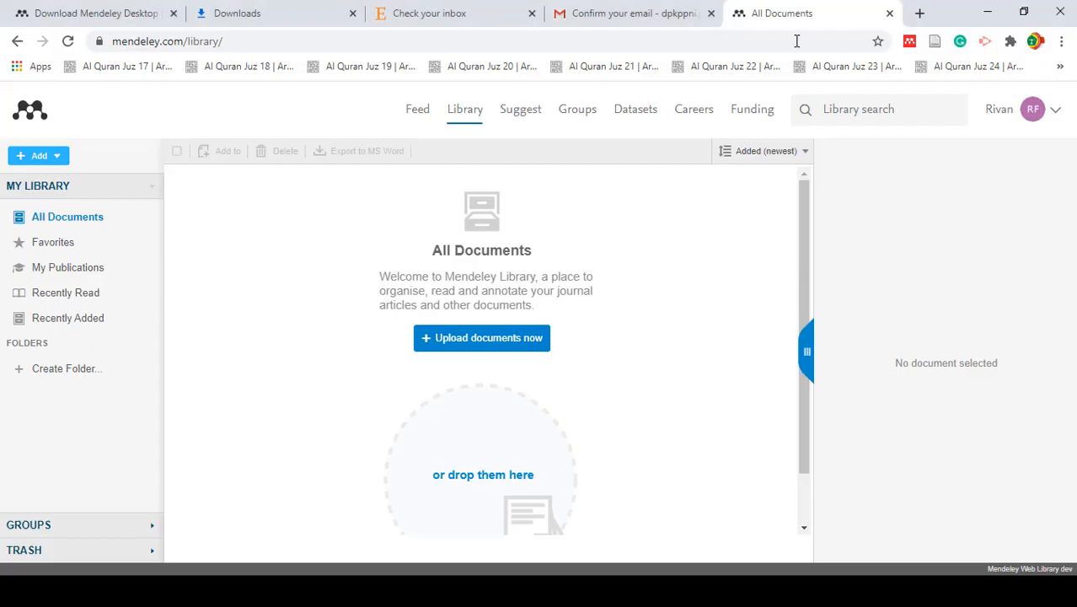
pyautogui.hotkey('alt', 'Tab')
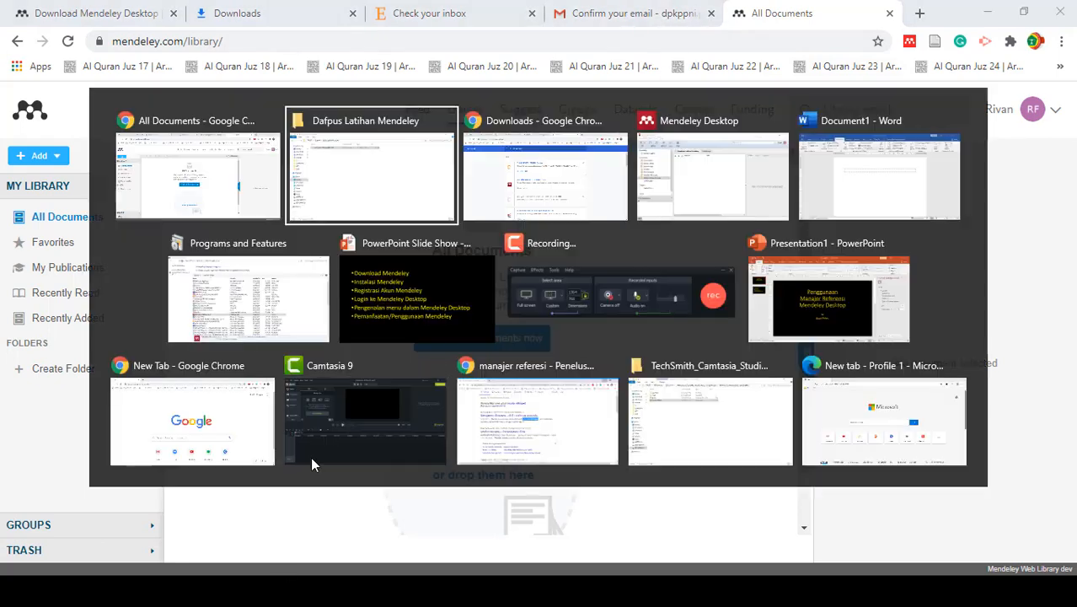
pyautogui.hotkey('alt', 'Tab')
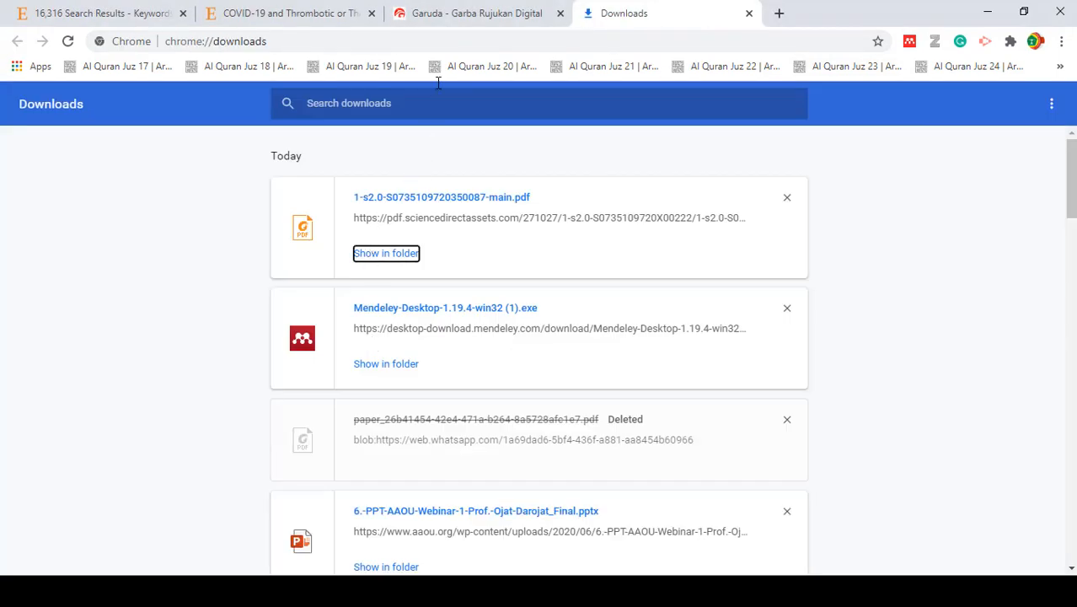
pyautogui.click(303, 13)
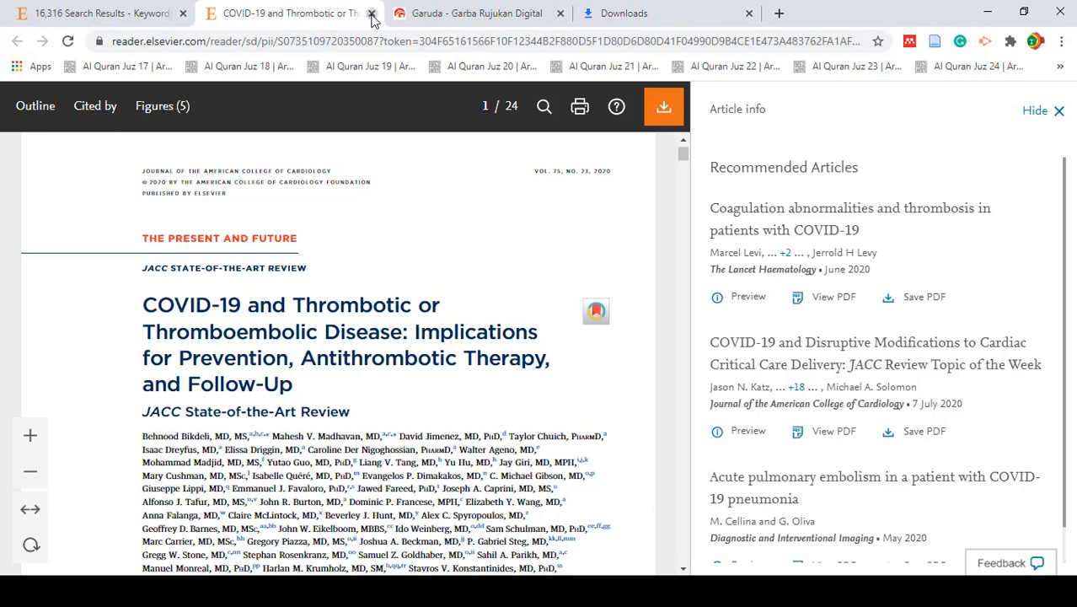
pyautogui.click(372, 13)
pyautogui.click(101, 13)
# - Download the PDF of the article on global management of gallstone disease during the COVID-19 pandemic
pyautogui.scroll(-3, 492, 455)
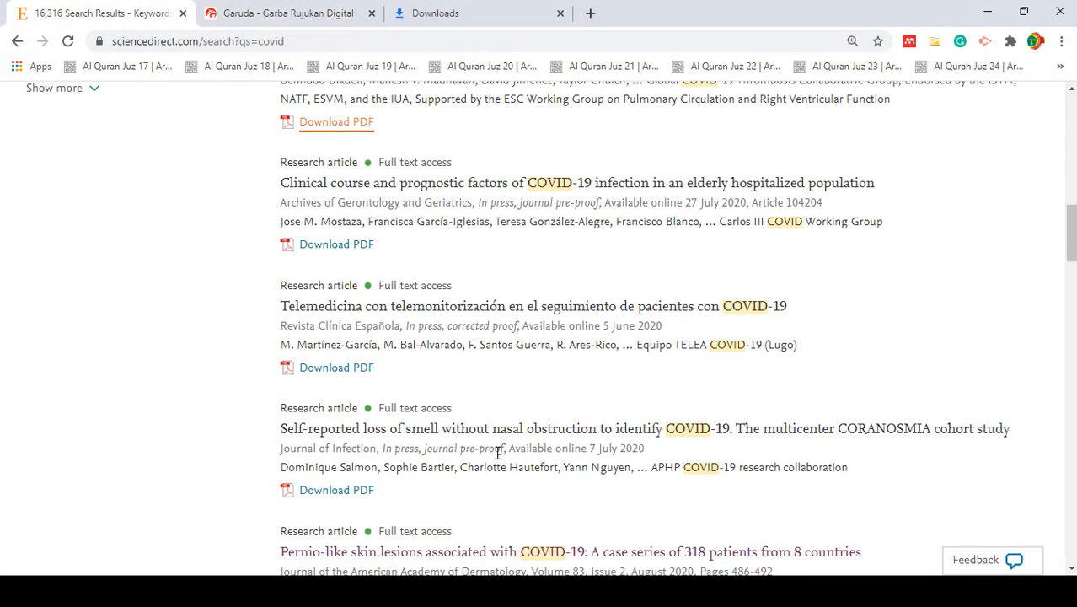
pyautogui.scroll(1, 493, 425)
pyautogui.scroll(5, 492, 421)
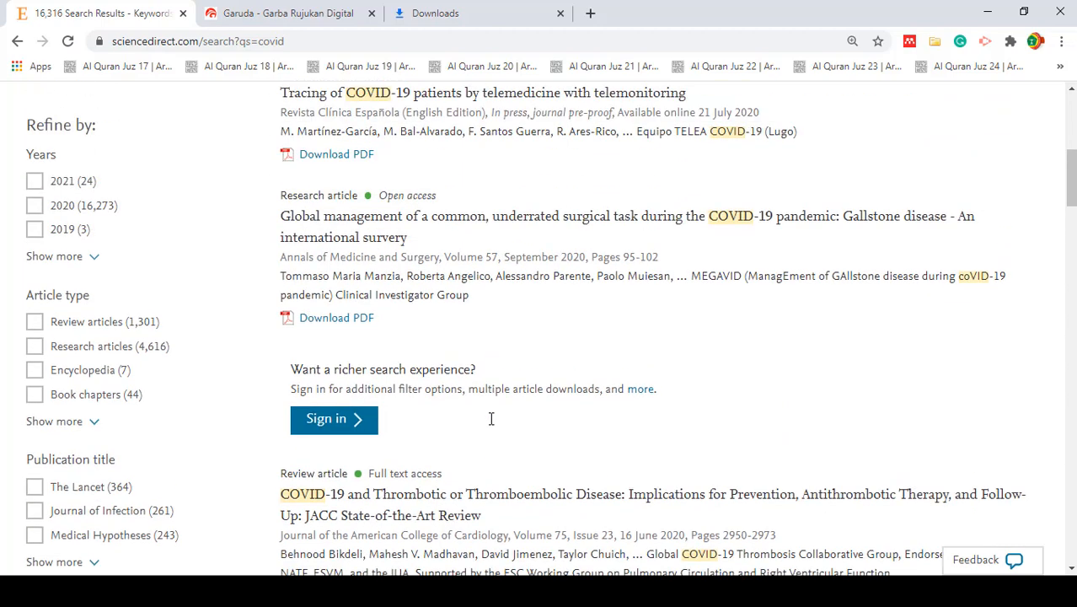
pyautogui.click(332, 324)
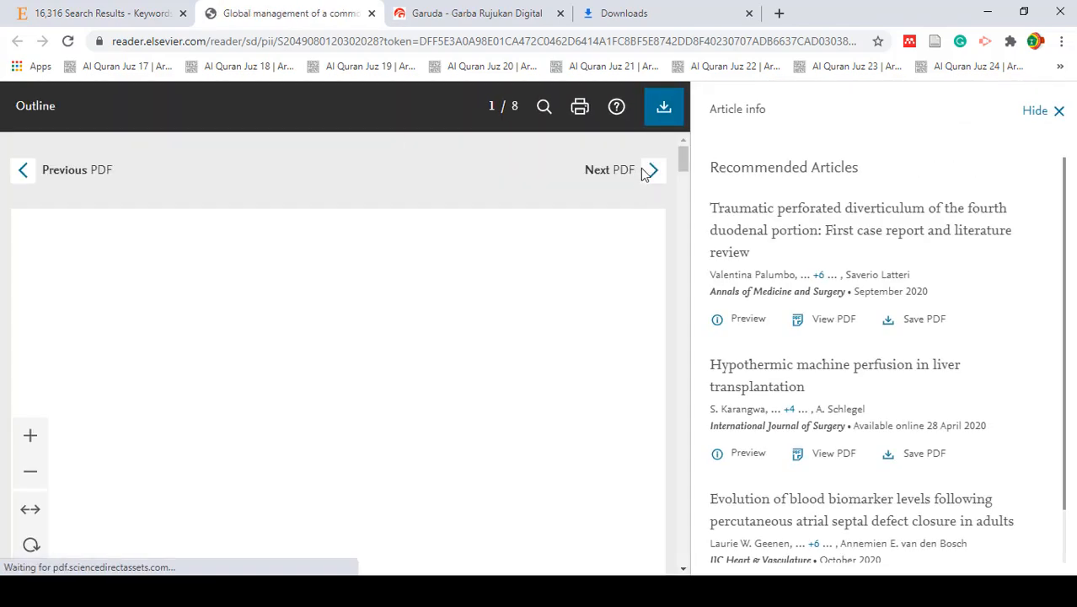
pyautogui.click(668, 114)
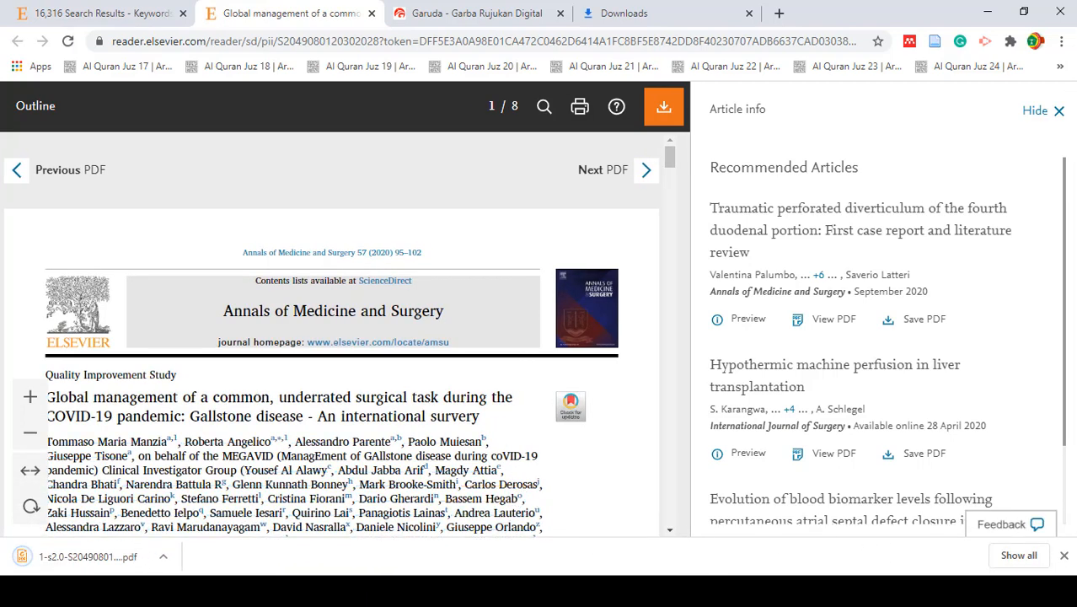
# - Move the downloaded gallstone disease PDF from Downloads into the Dafpus Latihan Mendeley folder on the Desktop
pyautogui.click(1033, 556)
pyautogui.click(391, 258)
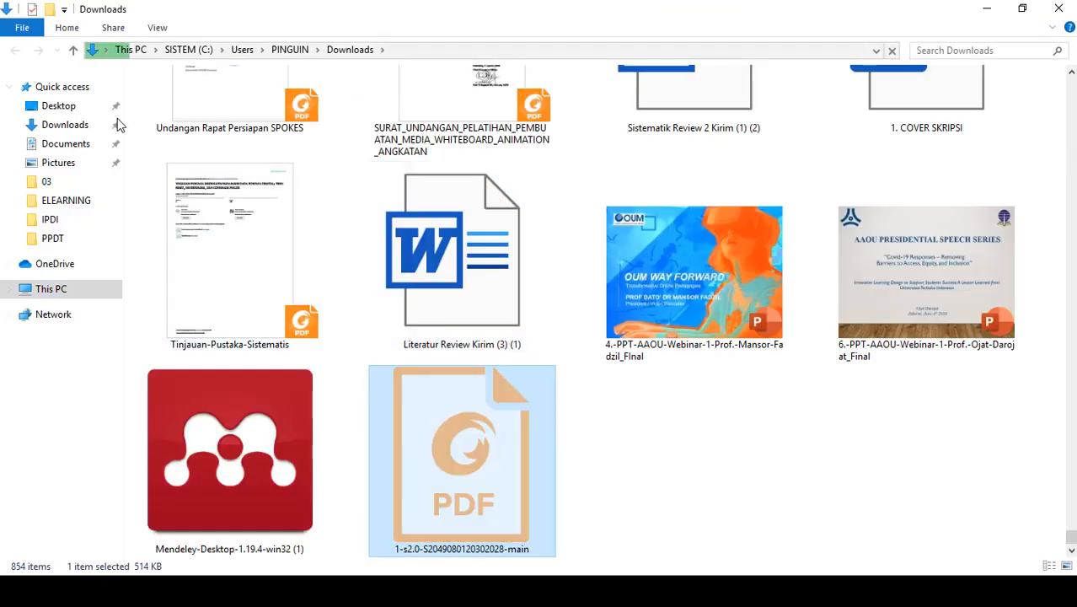
pyautogui.click(71, 107)
pyautogui.doubleClick(202, 100)
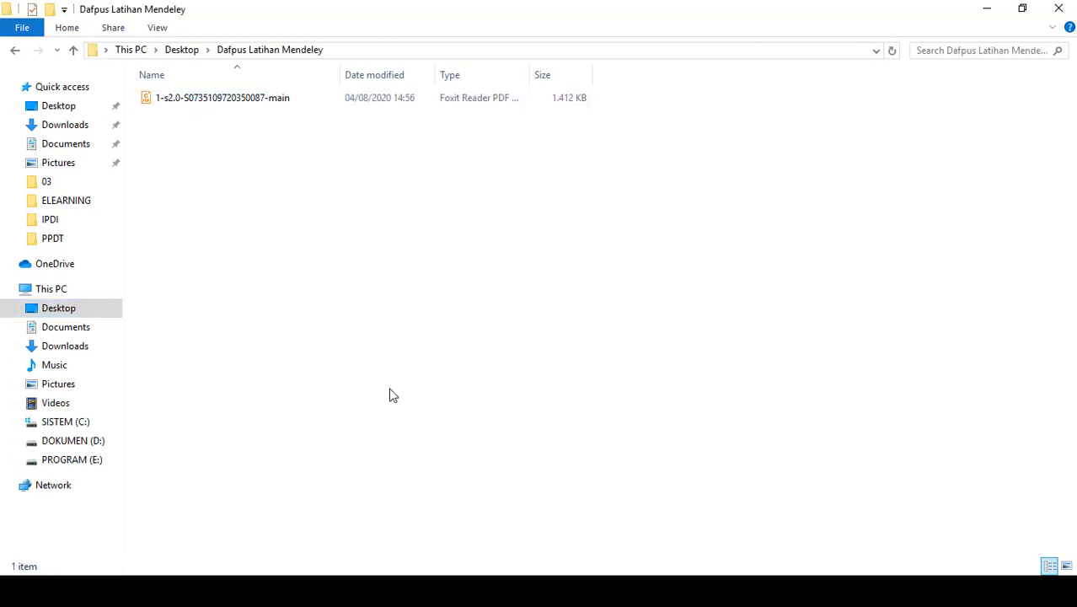
pyautogui.hotkey('ctrl', 'v')
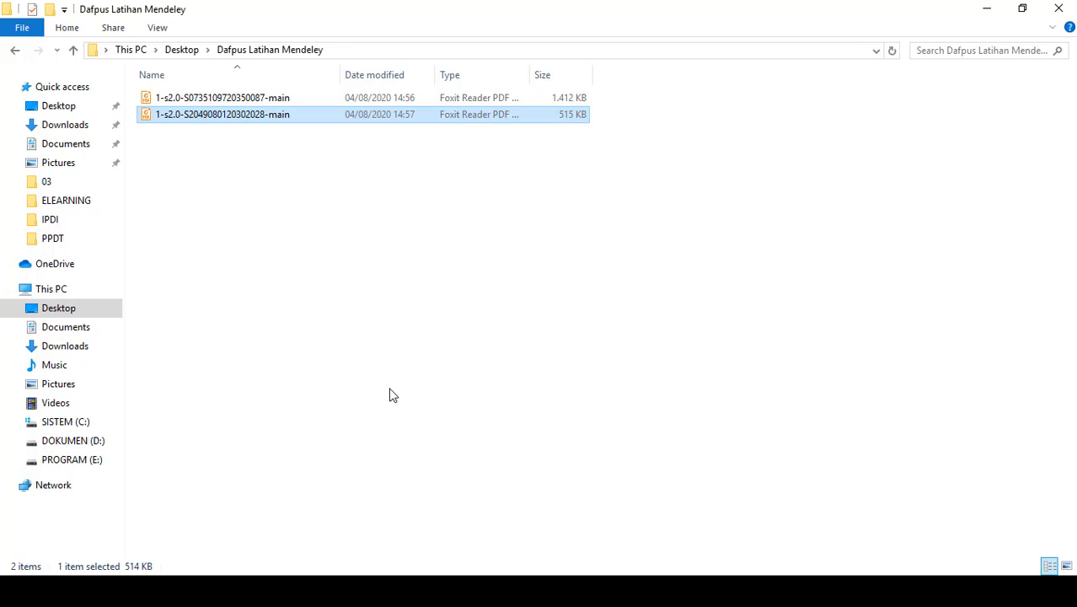
pyautogui.click(429, 328)
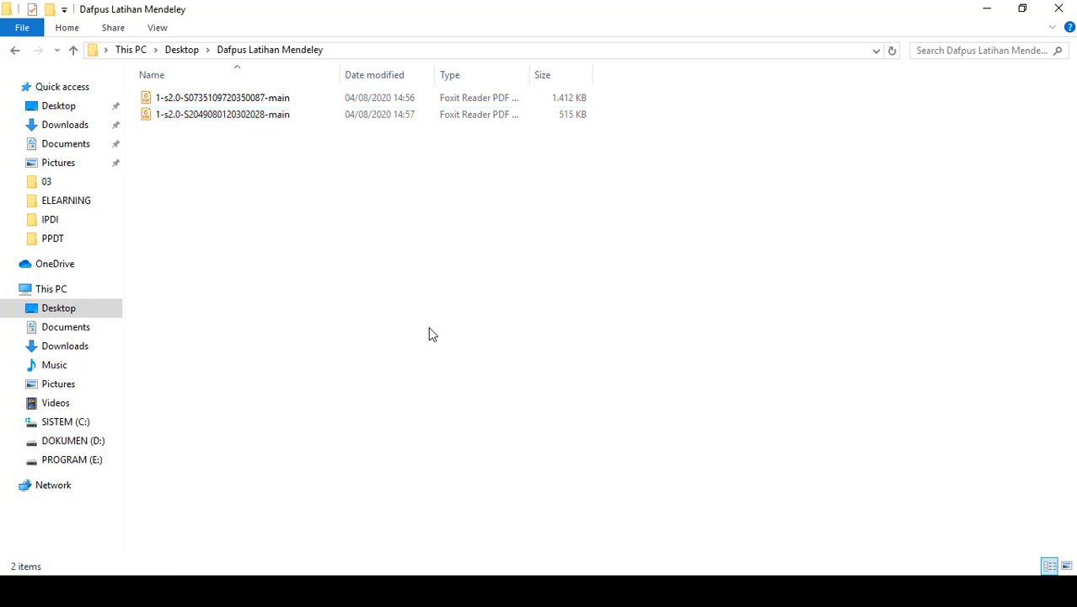
# - Return to the Garuda site in Chrome and search its articles for covid
pyautogui.hotkey('alt', 'Tab')
pyautogui.hotkey('alt', 'Tab')
pyautogui.hotkey('alt', 'Tab')
pyautogui.hotkey('alt', 'Tab')
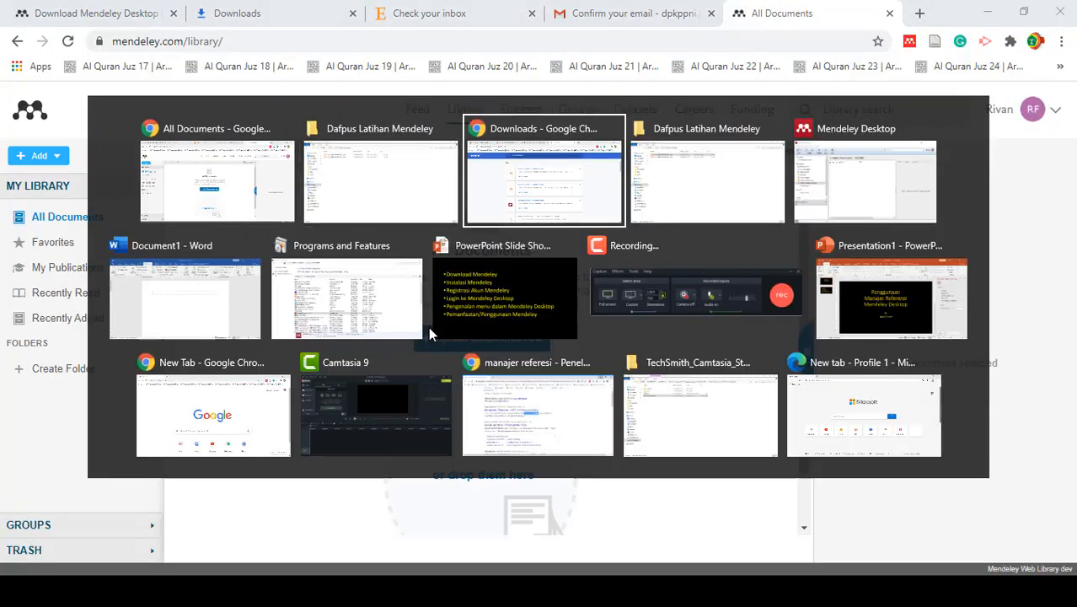
pyautogui.click(472, 11)
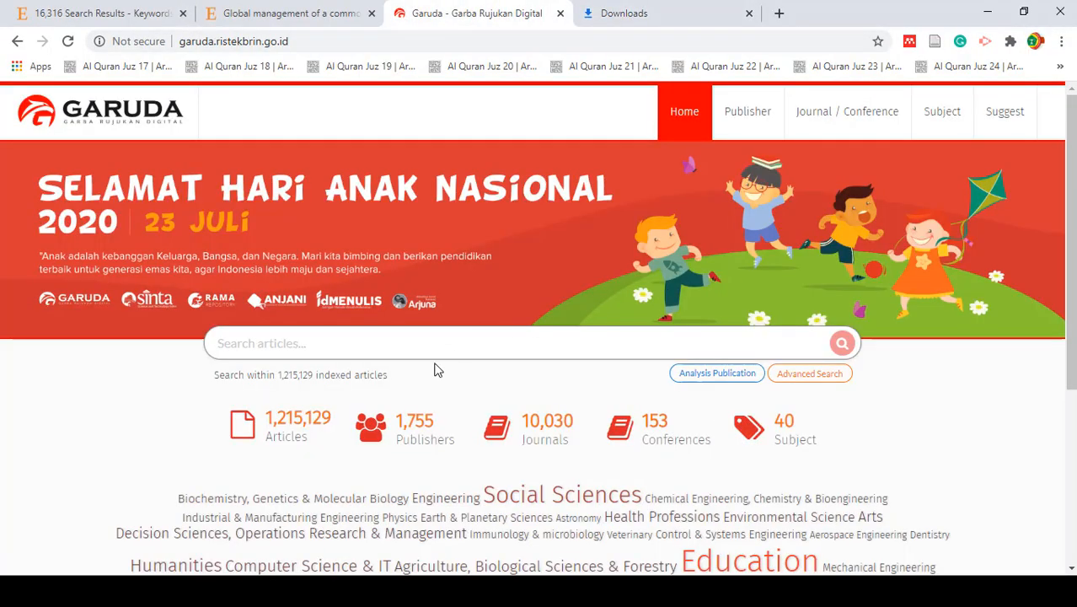
pyautogui.click(387, 345)
pyautogui.write('covid')
pyautogui.press('Return')
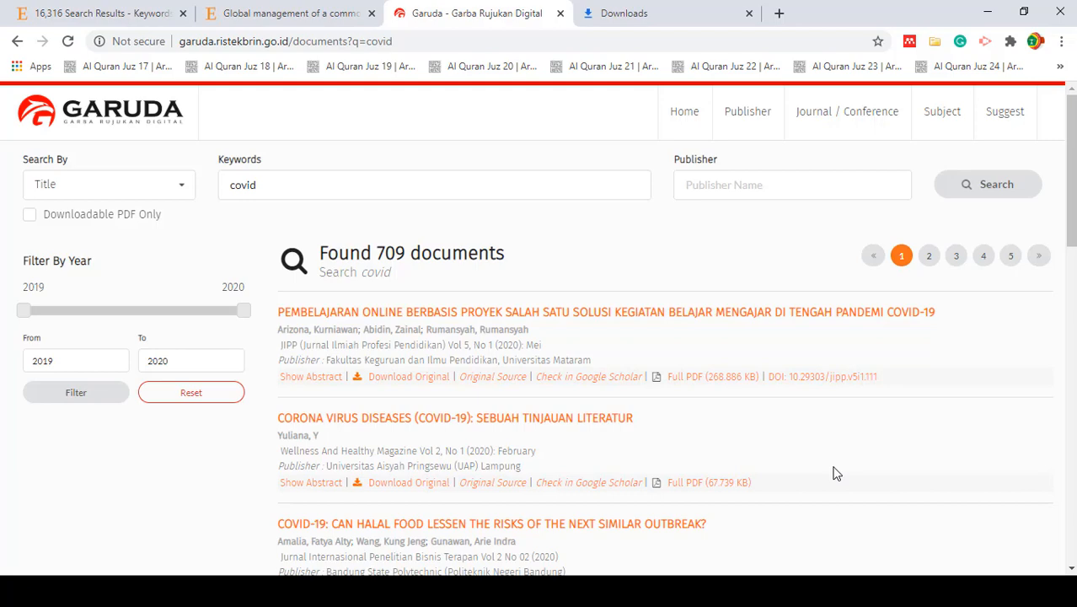
# - Download the full PDF of the Garuda article CORONA VIRUS DISEASES (COVID-19): SEBUAH TINJAUAN LITERATUR
pyautogui.scroll(-1, 835, 474)
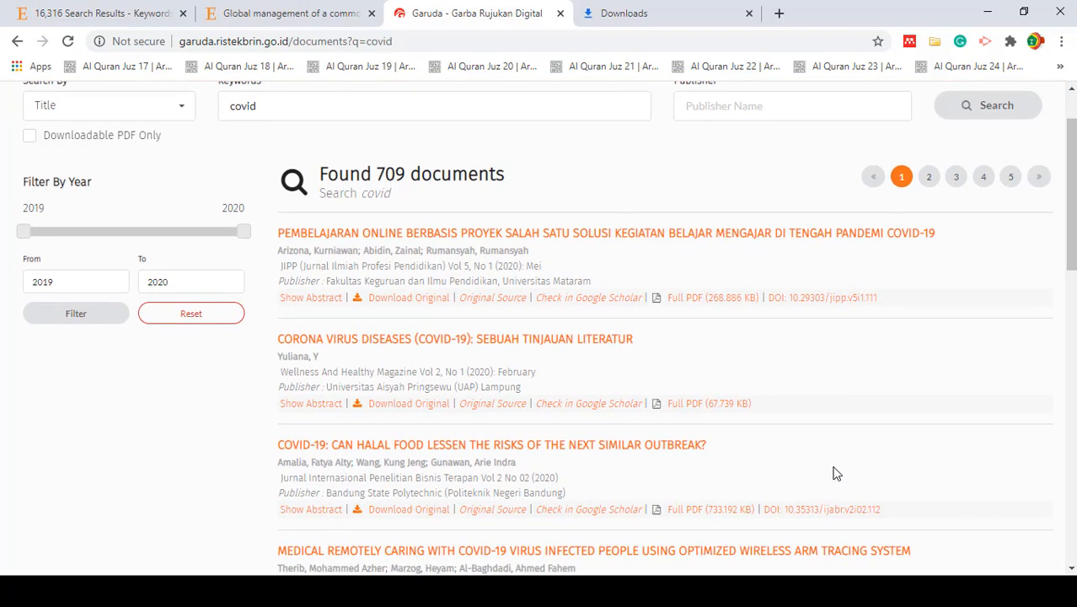
pyautogui.scroll(-1, 835, 474)
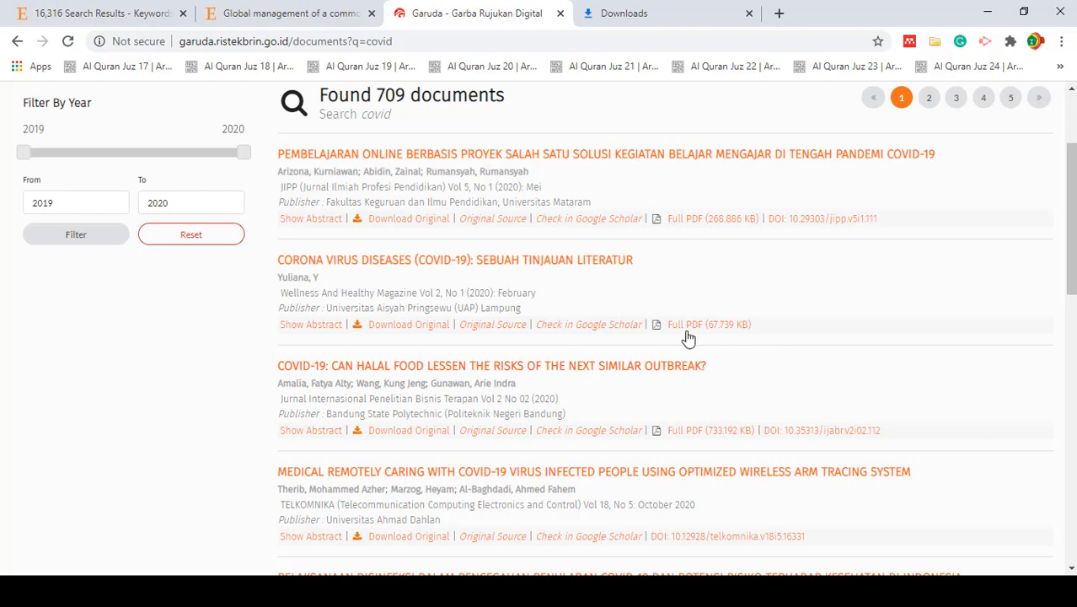
pyautogui.click(690, 332)
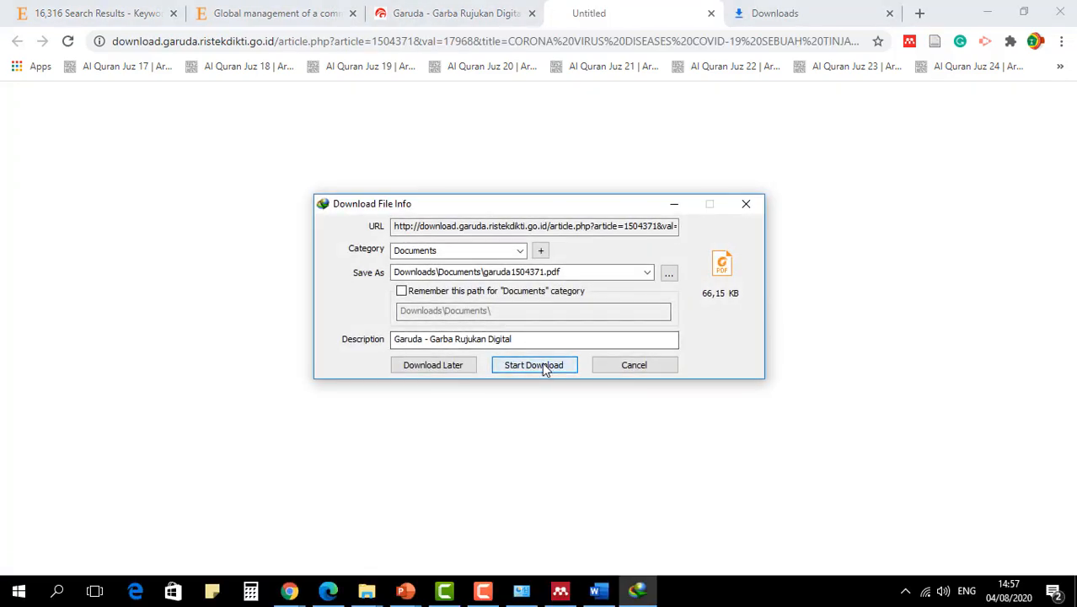
pyautogui.click(546, 366)
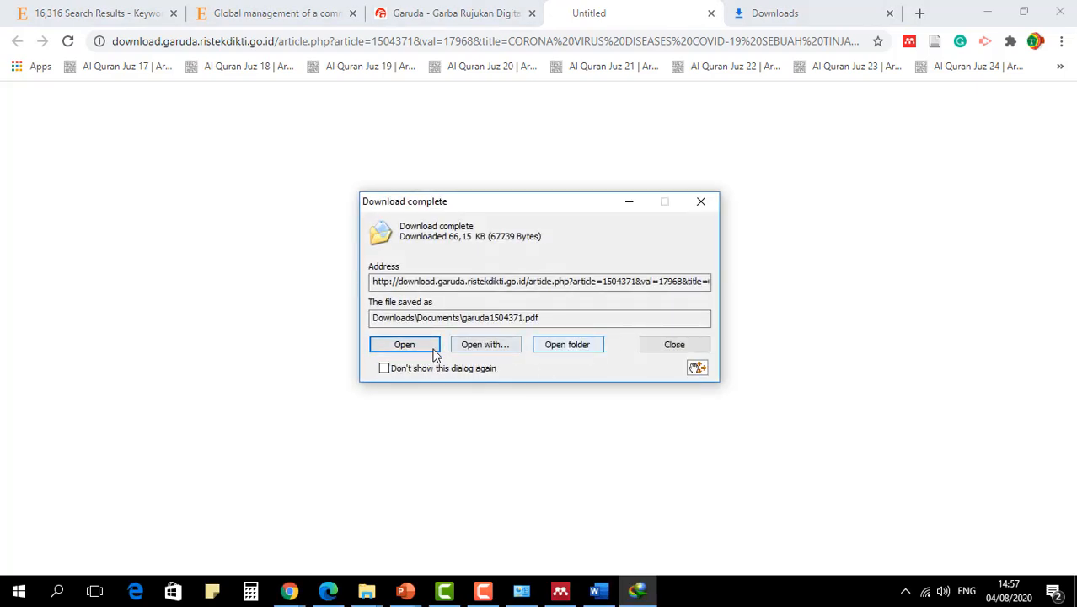
# - Move the downloaded garuda1504371 PDF from its download folder into the Dafpus Latihan Mendeley folder on the Desktop
pyautogui.click(570, 348)
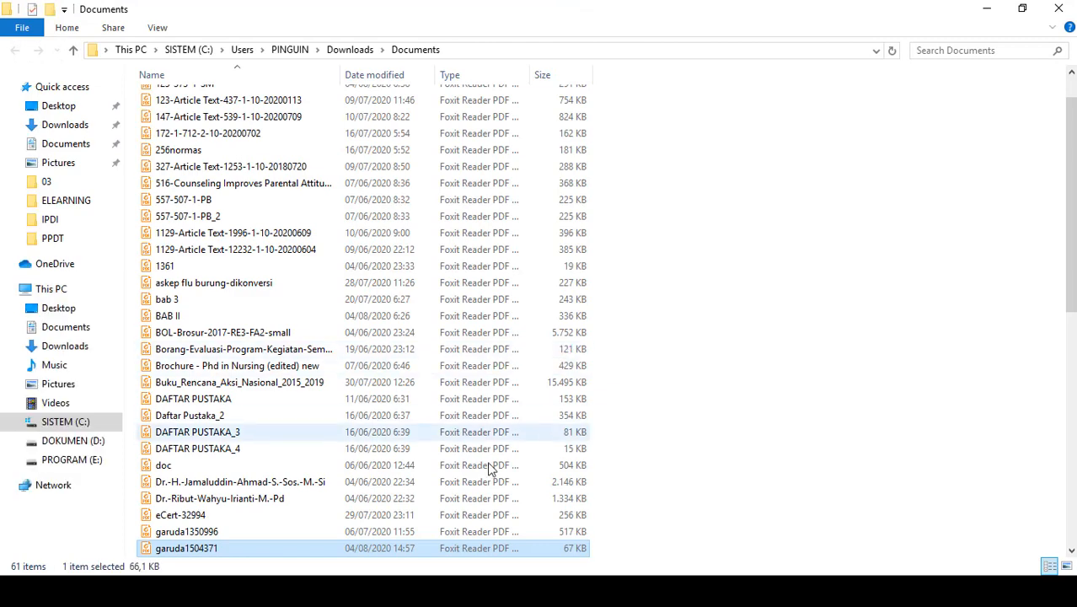
pyautogui.click(58, 105)
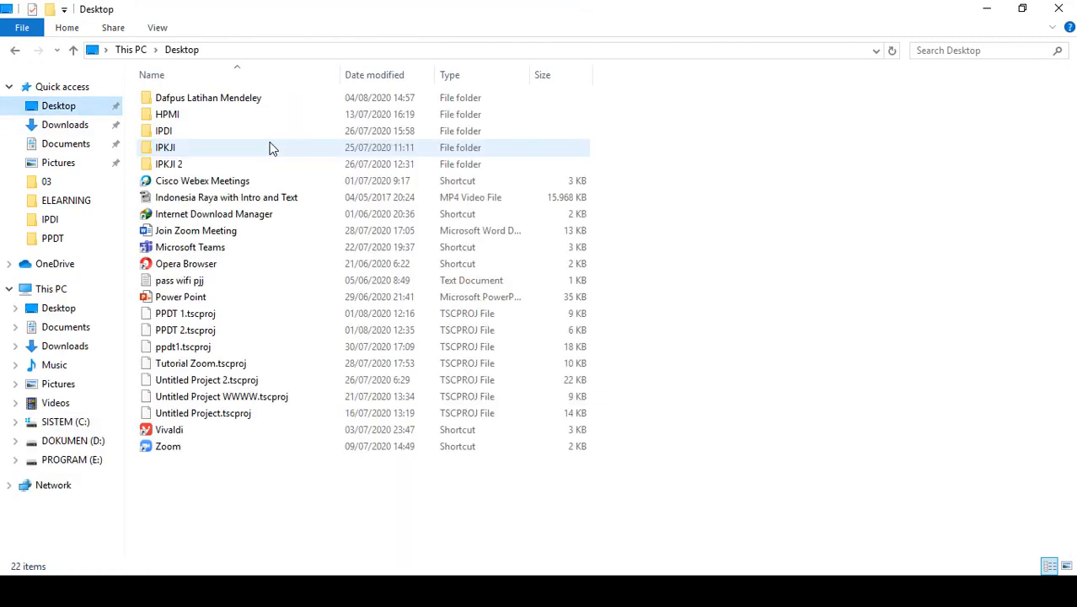
pyautogui.doubleClick(191, 101)
pyautogui.hotkey('ctrl', 'v')
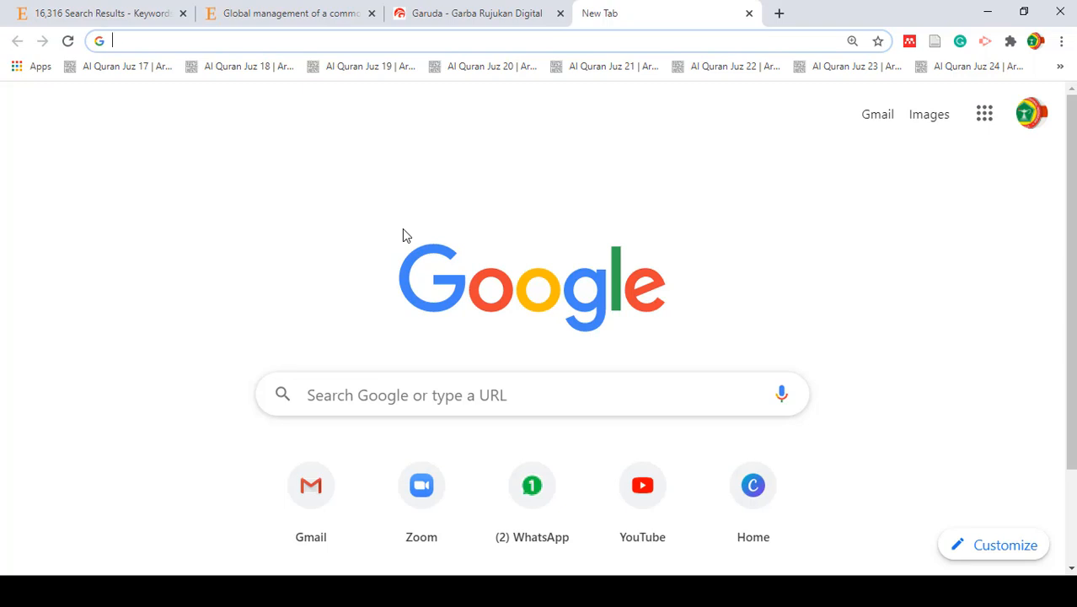
# - Search Google for pdfdrive and open the PDF Drive website
pyautogui.write('pdfd')
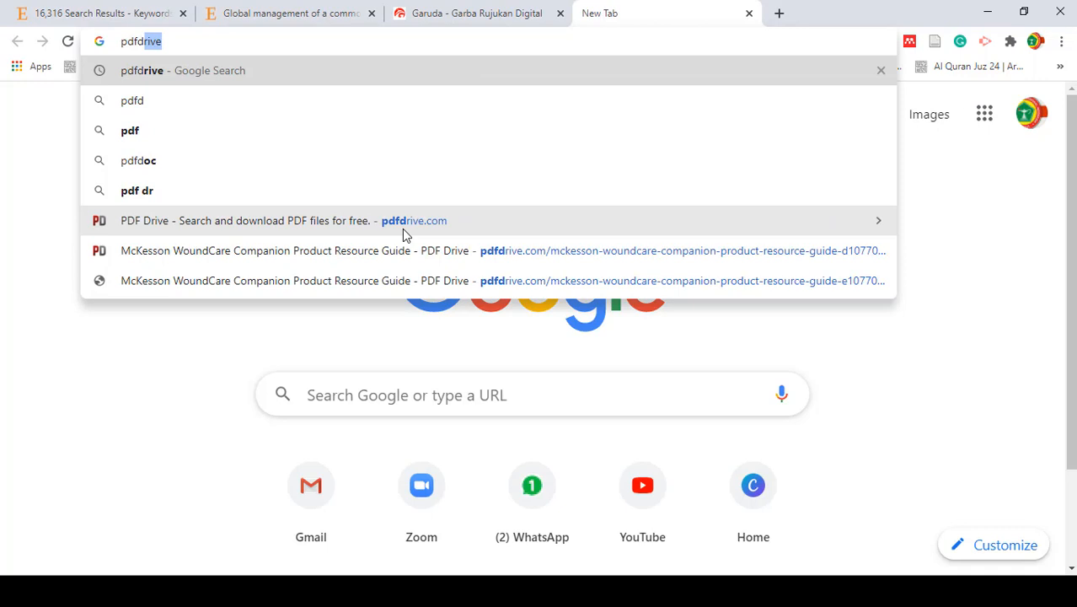
pyautogui.write('rive')
pyautogui.press('Return')
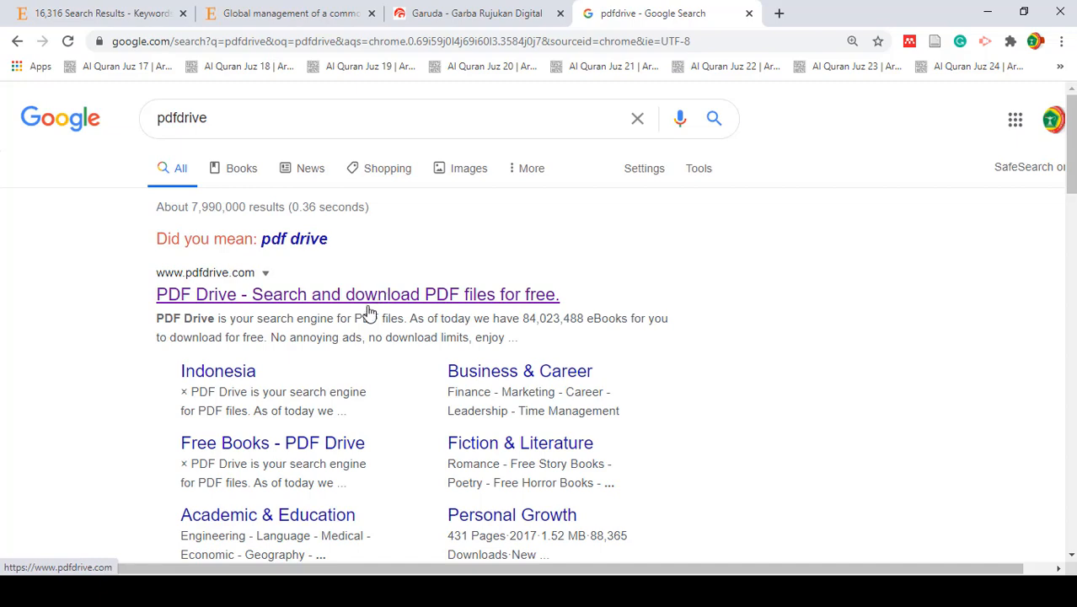
pyautogui.click(356, 301)
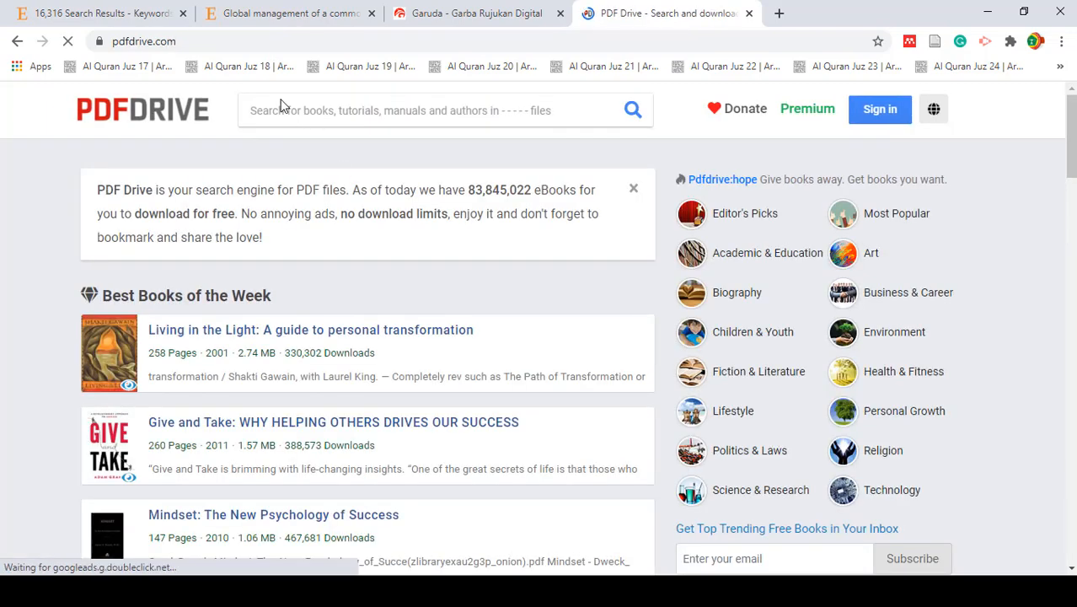
# - Search PDF Drive for nursing books
pyautogui.click(281, 101)
pyautogui.write('nursi')
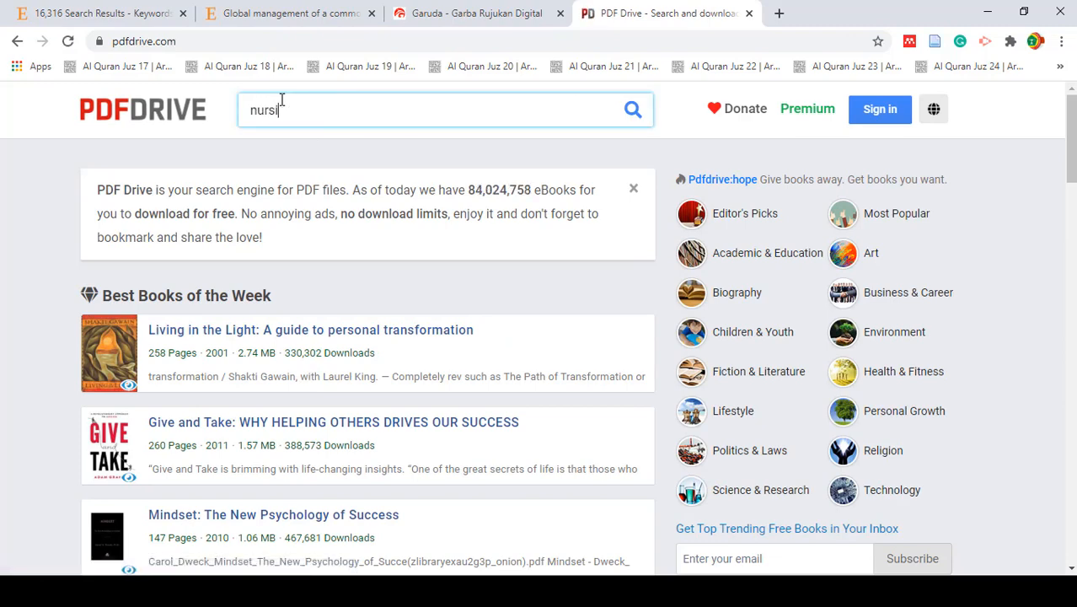
pyautogui.write('ng')
pyautogui.press('Return')
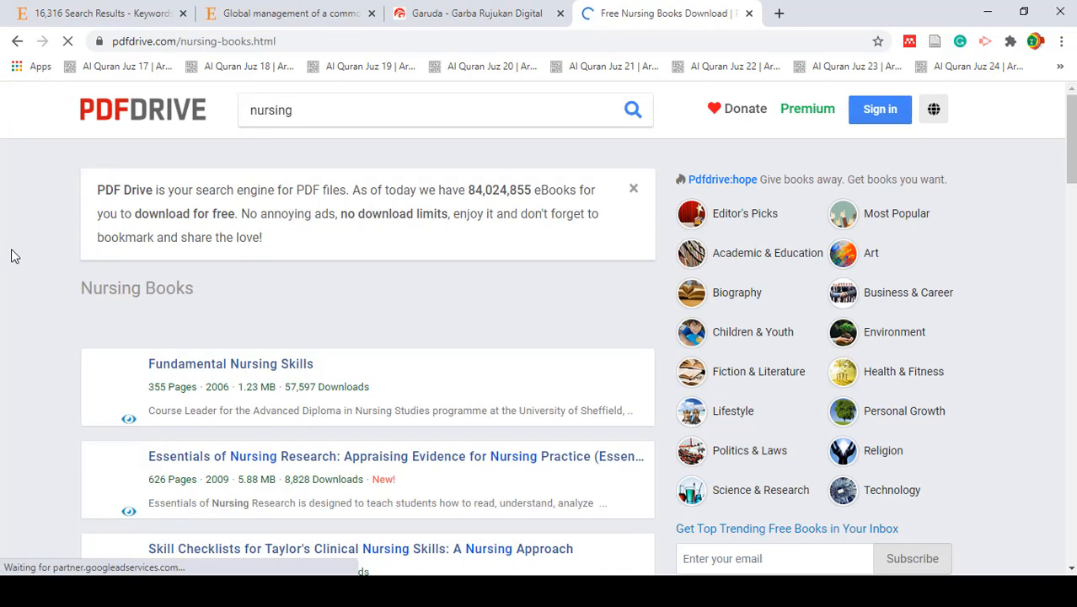
# - Download the PDF of Skill Checklists for Taylor's Clinical Nursing Skills: A Nursing Approach from the nursing results
pyautogui.scroll(-2, 44, 303)
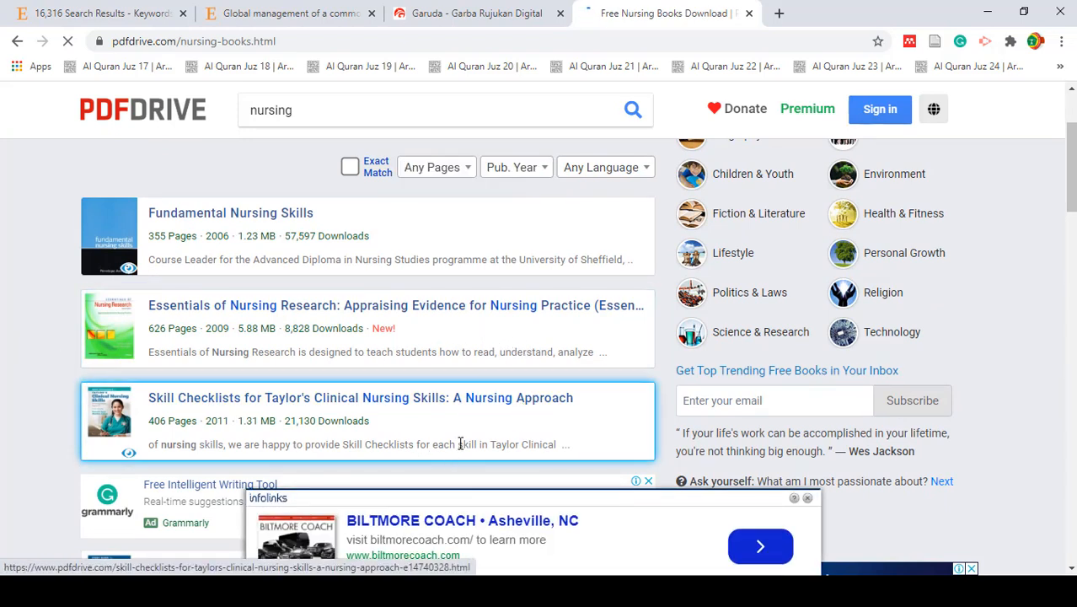
pyautogui.scroll(-1, 462, 384)
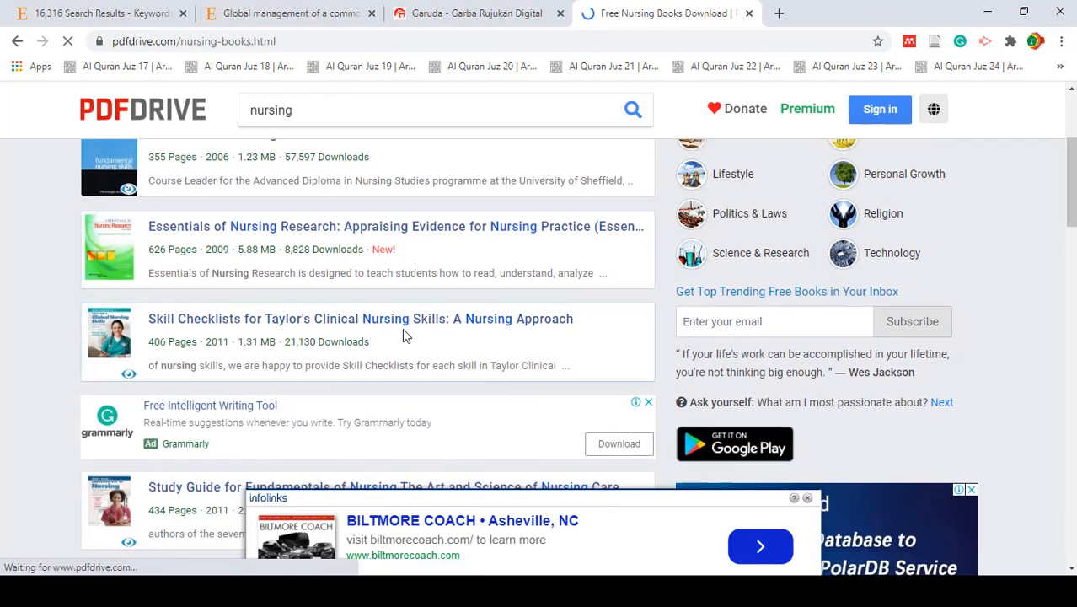
pyautogui.click(337, 327)
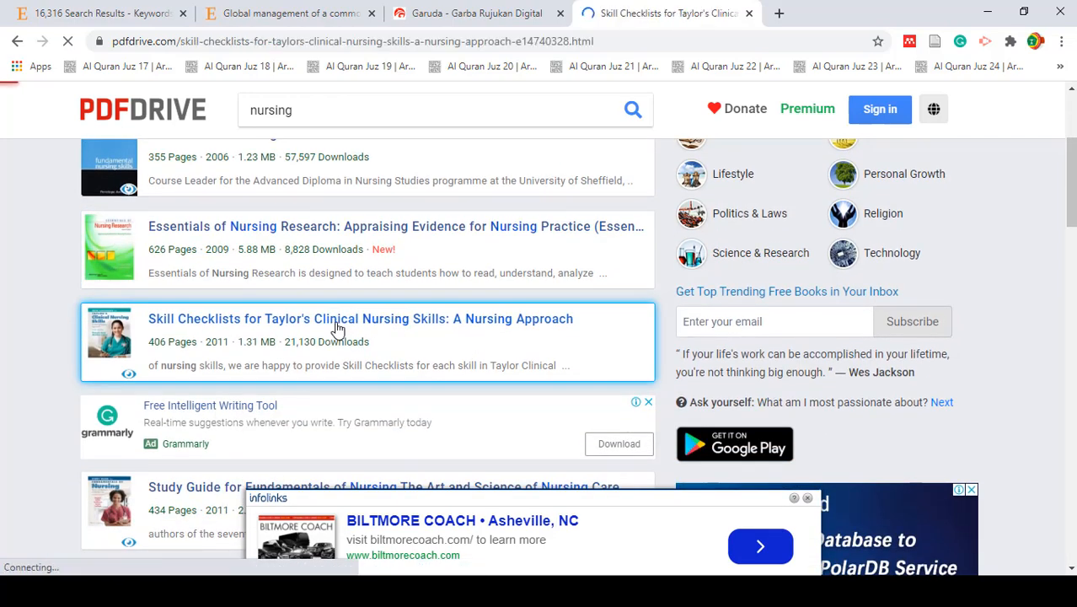
pyautogui.scroll(-2, 335, 330)
pyautogui.click(585, 283)
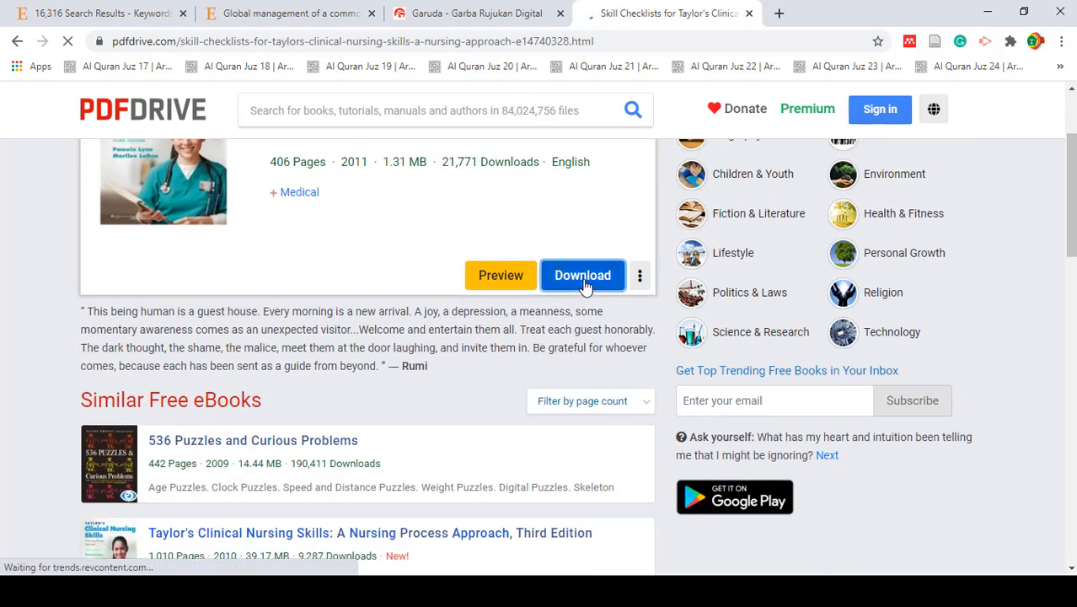
pyautogui.scroll(-3, 392, 381)
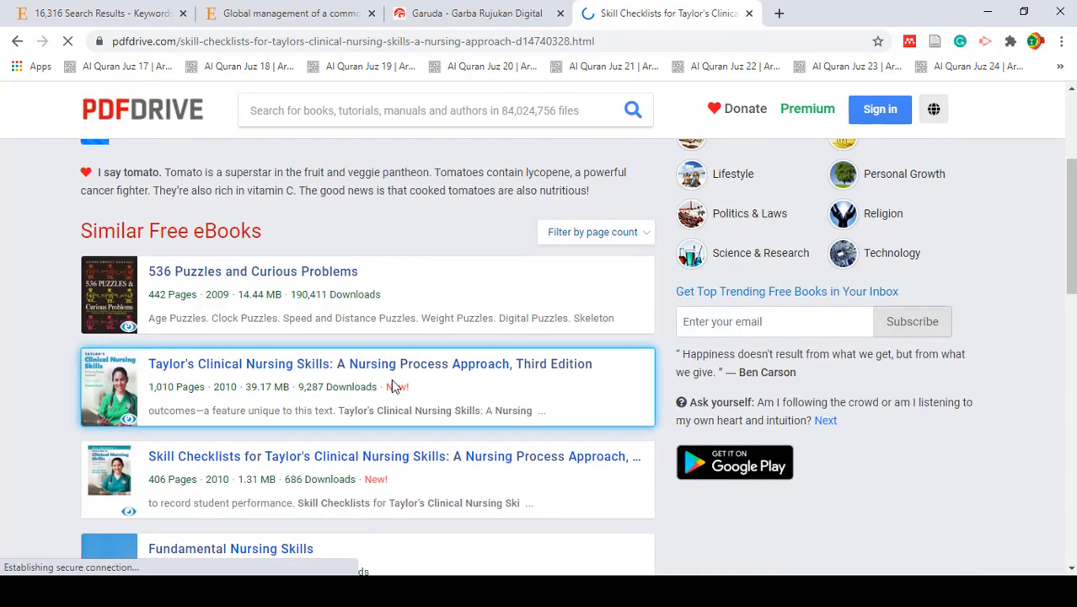
pyautogui.scroll(2, 391, 379)
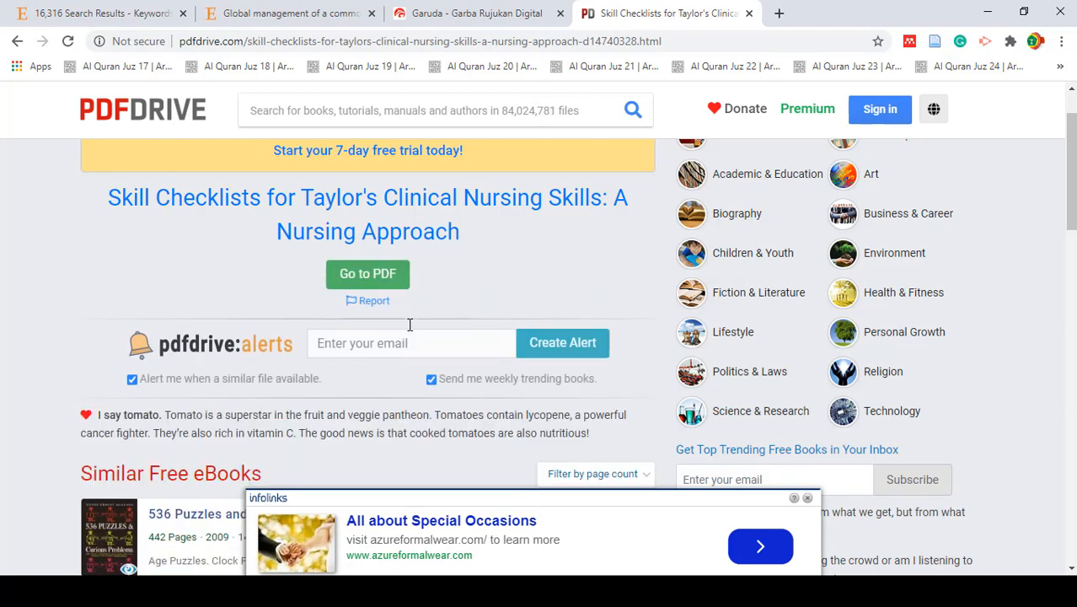
pyautogui.click(370, 276)
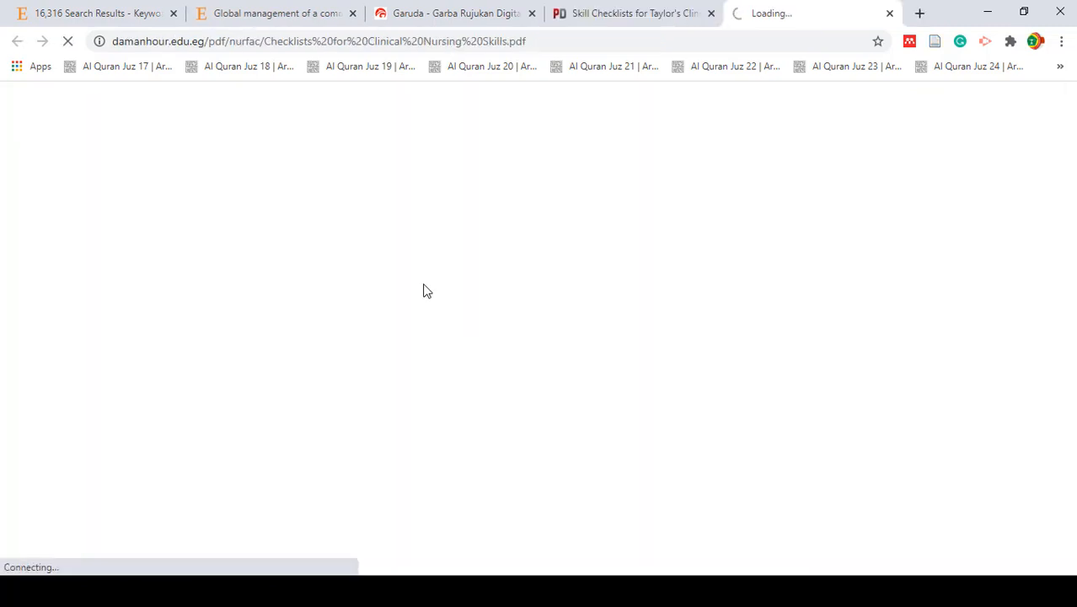
pyautogui.click(539, 364)
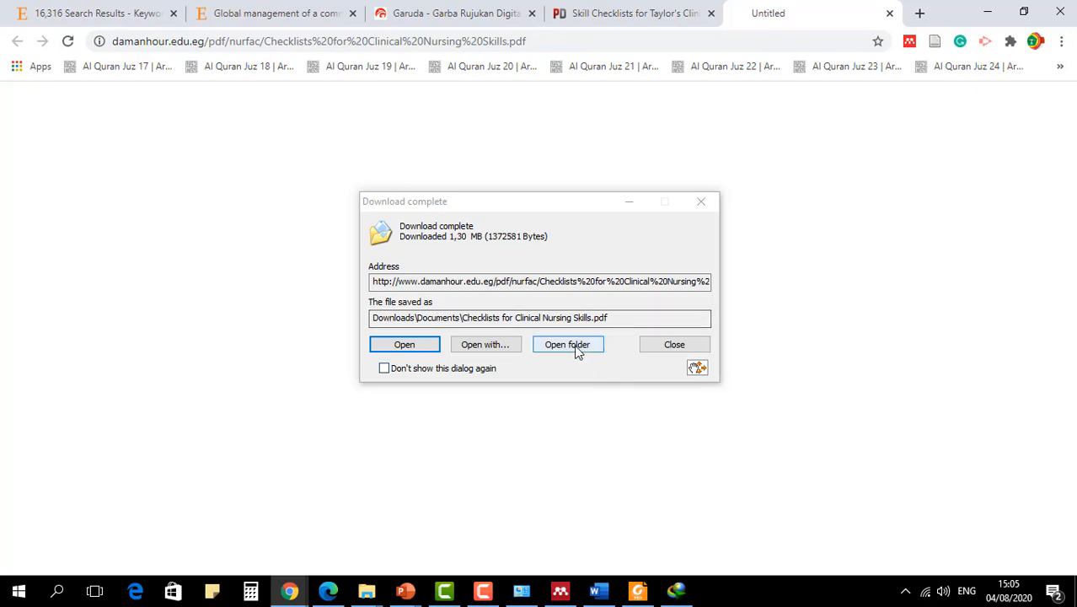
# - Move the downloaded Checklists for Clinical Nursing Skills PDF from its download folder into the Dafpus Latihan Mendeley folder on the Desktop
pyautogui.click(568, 344)
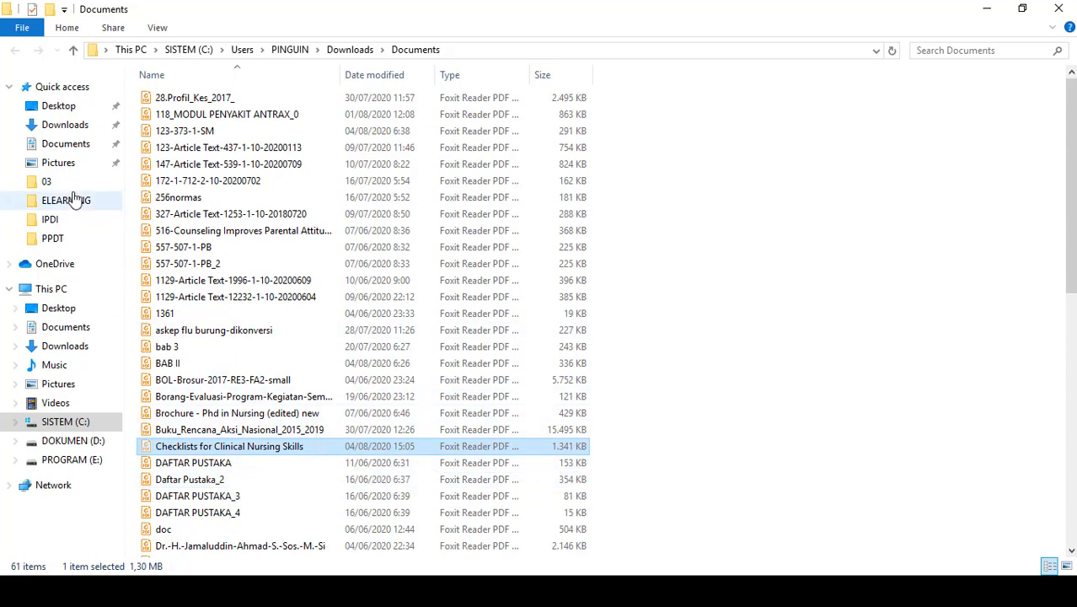
pyautogui.click(59, 107)
pyautogui.click(212, 99)
pyautogui.doubleClick(214, 101)
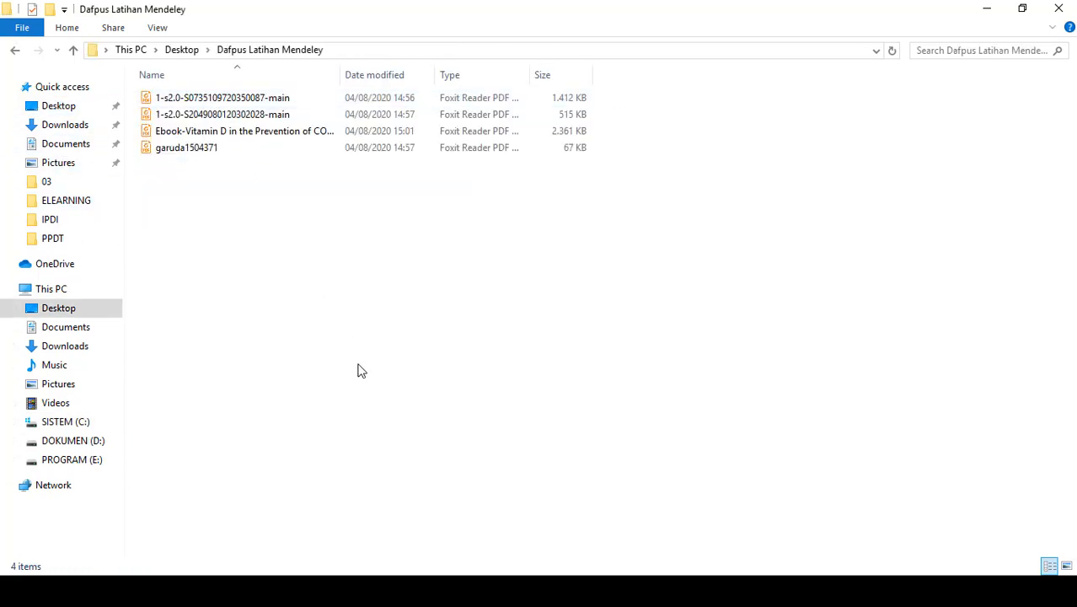
pyautogui.hotkey('ctrl', 'v')
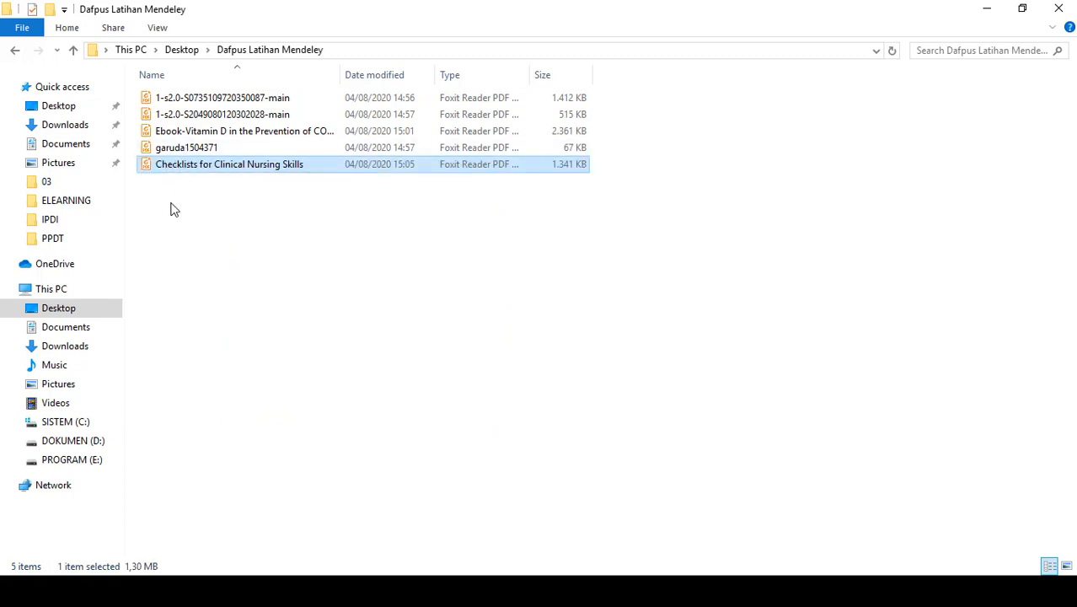
# - Rename the moved nursing PDF as Ebook - Checklists for Clinical Nursing Skills
pyautogui.click(160, 166)
pyautogui.click(157, 166)
pyautogui.write('E')
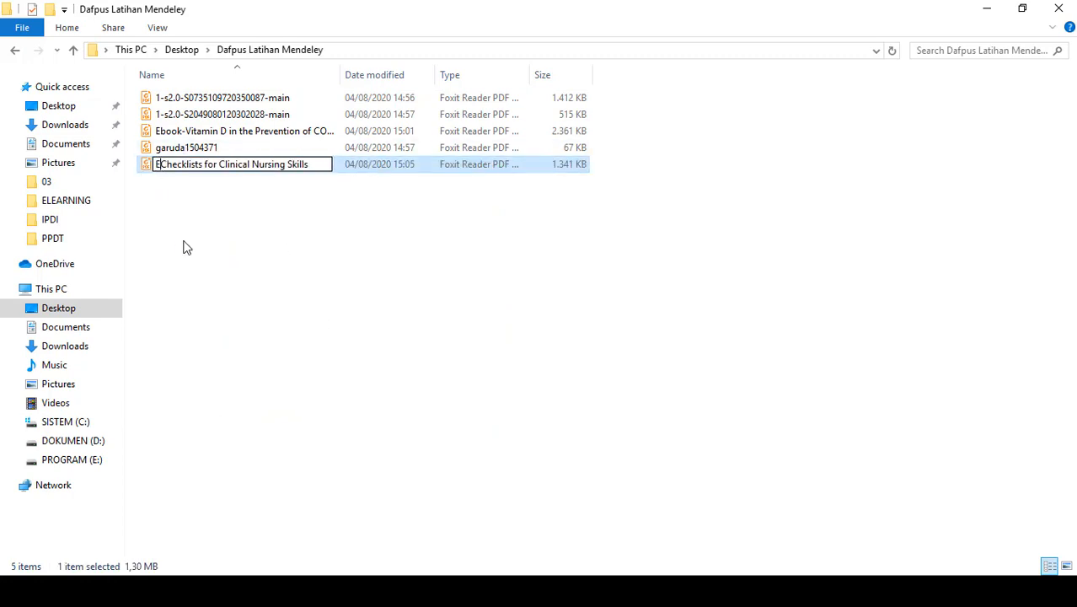
pyautogui.write('book -')
pyautogui.press('Return')
# - Try to delete the Ebook-Vitamin D in the Prevention of COVID-19 PDF from the folder
pyautogui.click(165, 134)
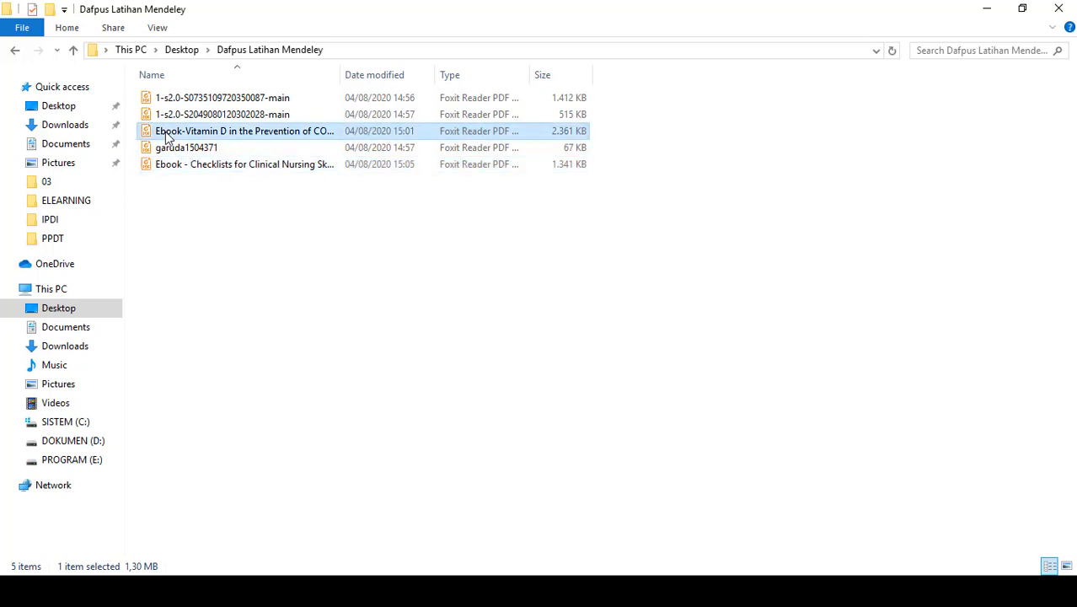
pyautogui.press('F2')
pyautogui.click(589, 223)
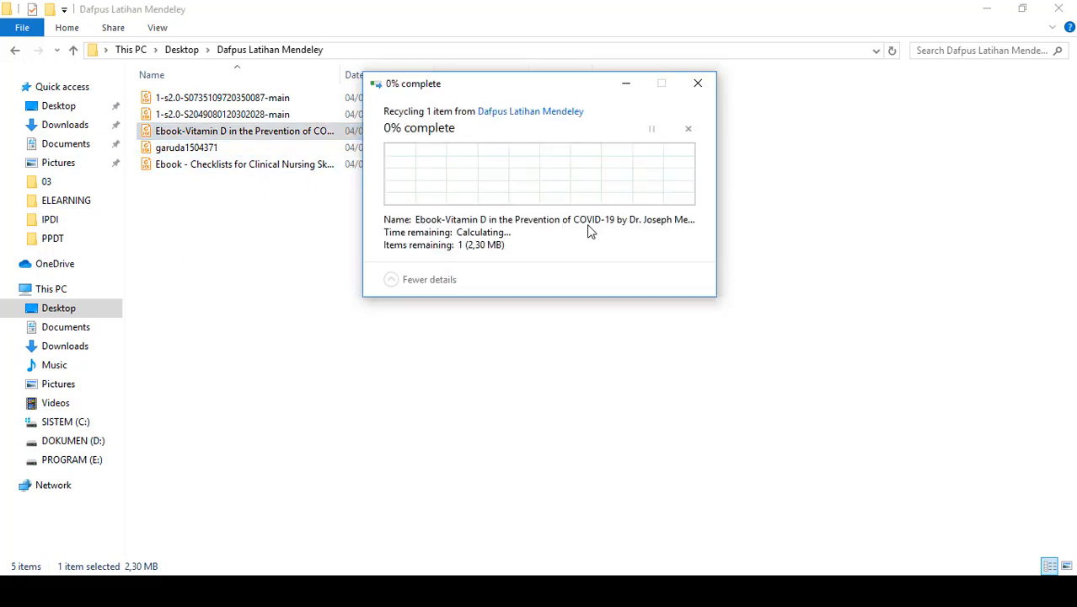
pyautogui.click(627, 80)
# - Open the Checklists for Clinical Nursing Skills ebook in Foxit Reader and close the Vitamin D ebook that is open there
pyautogui.click(199, 168)
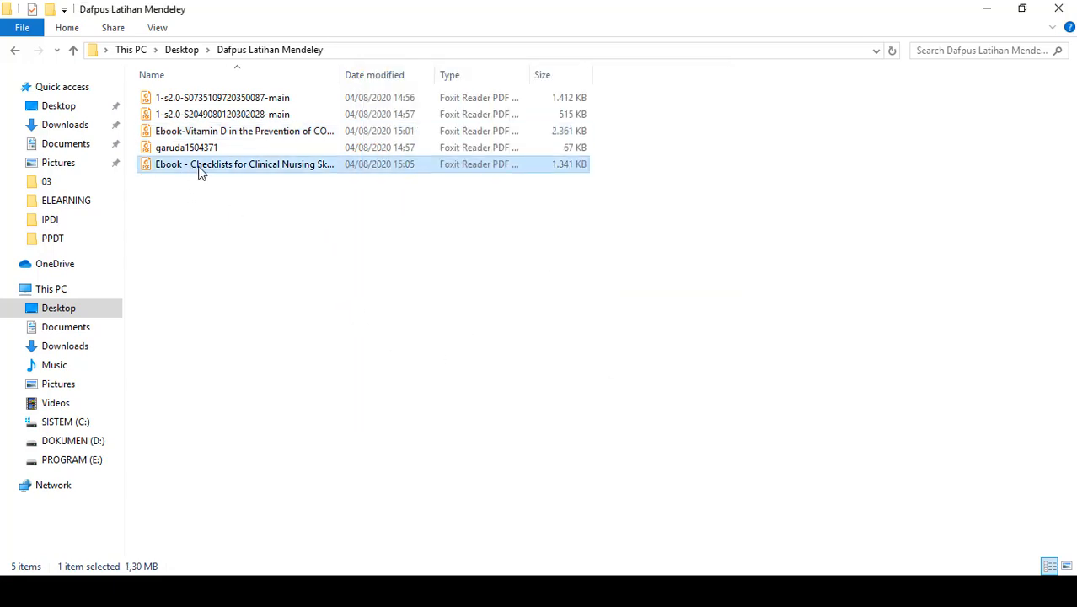
pyautogui.doubleClick(199, 169)
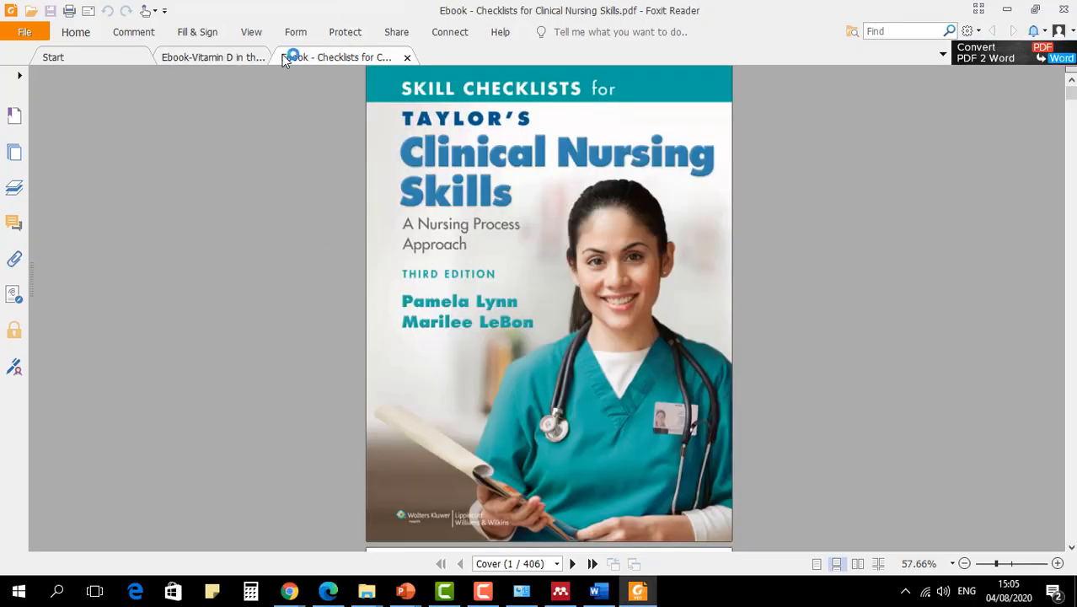
pyautogui.click(260, 57)
pyautogui.click(287, 57)
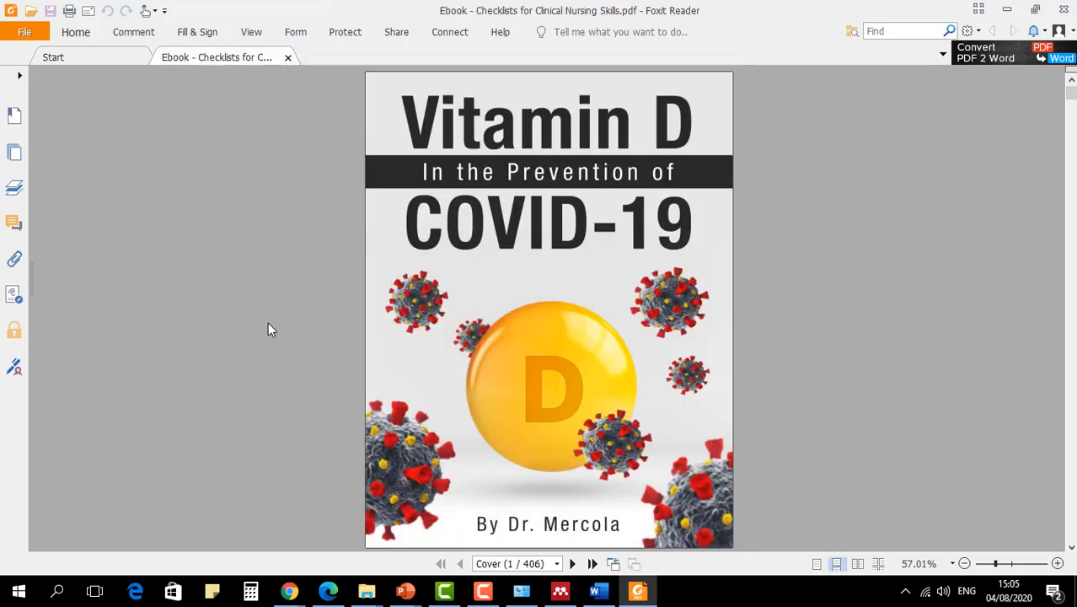
# - Examine the nursing ebook's cover, title page and copyright page for its authors, edition, year and publisher
pyautogui.scroll(-1, 554, 416)
pyautogui.scroll(1, 553, 405)
pyautogui.scroll(-18, 552, 396)
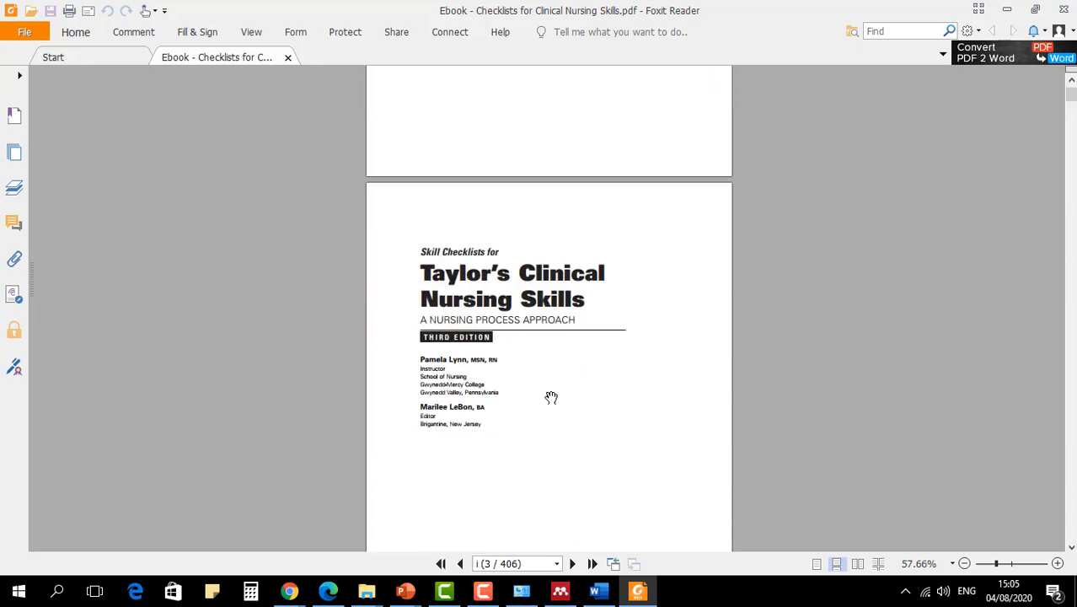
pyautogui.scroll(-2, 551, 398)
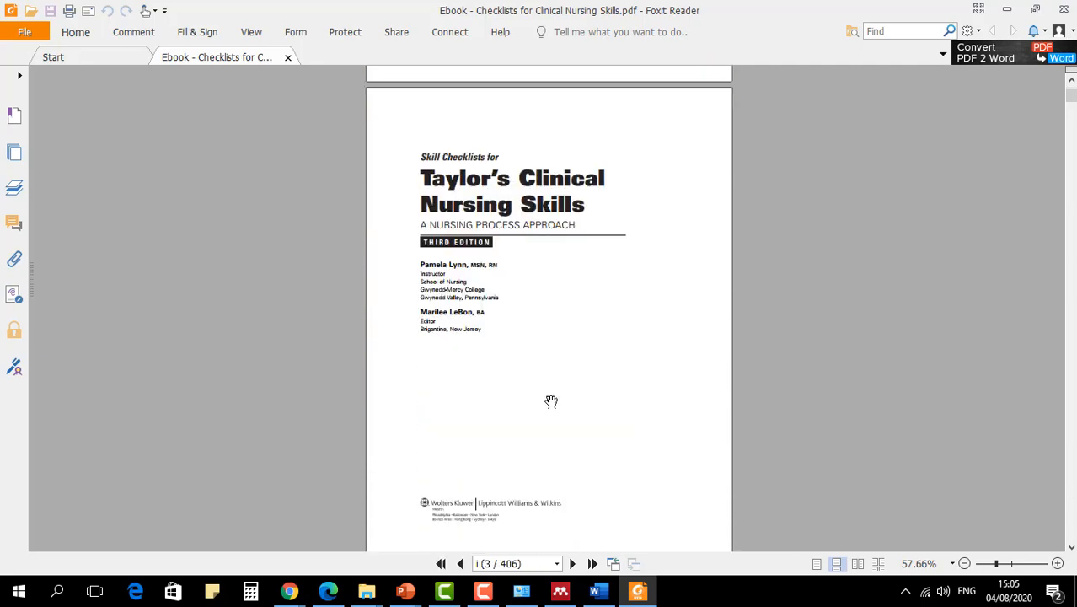
pyautogui.scroll(1, 551, 401)
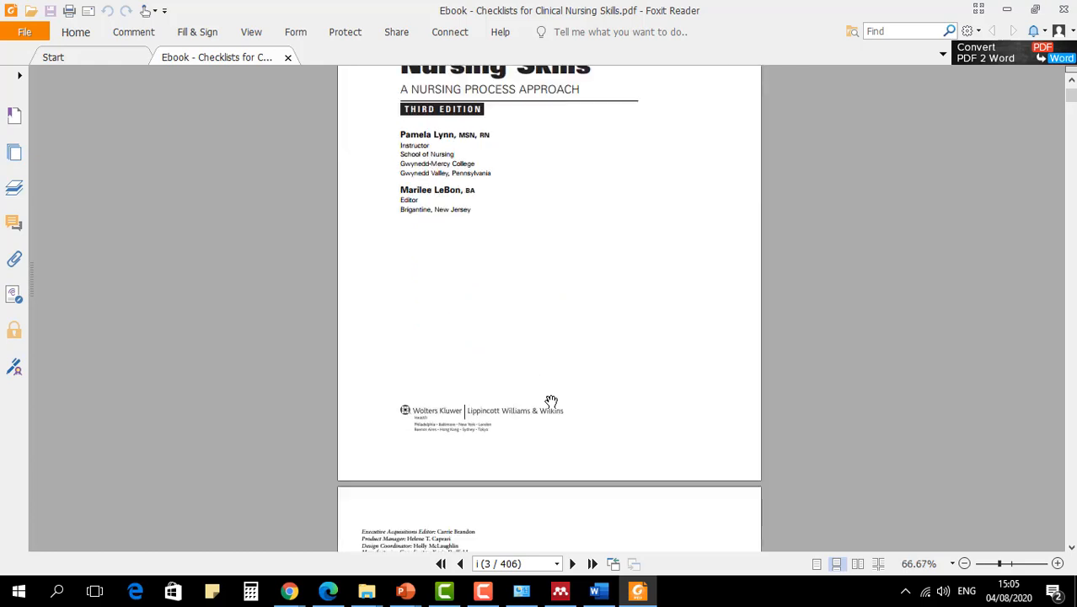
pyautogui.scroll(-6, 551, 401)
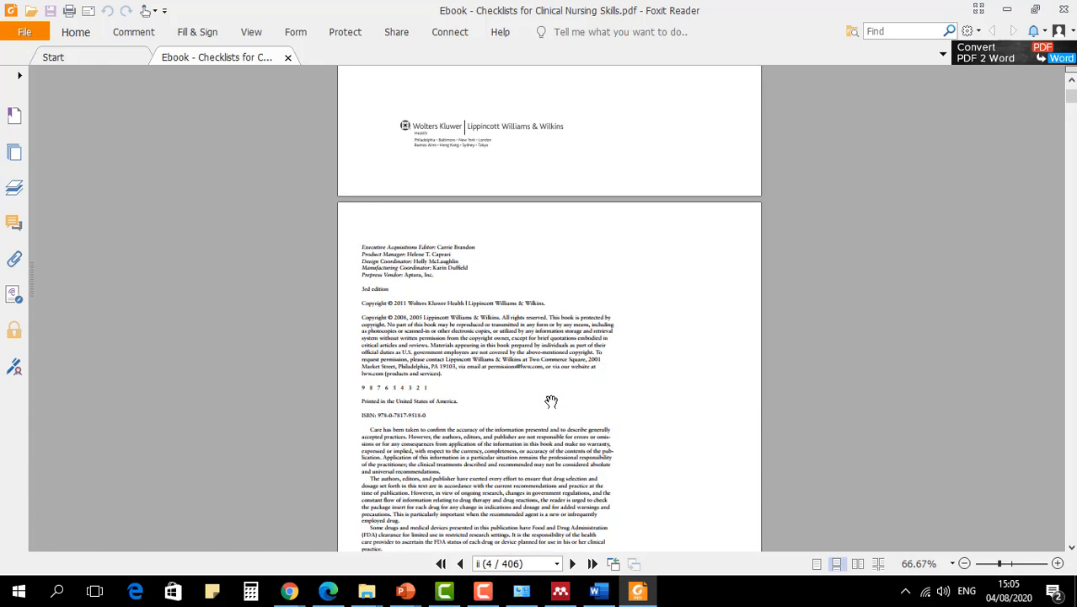
pyautogui.scroll(-3, 551, 401)
pyautogui.scroll(15, 551, 401)
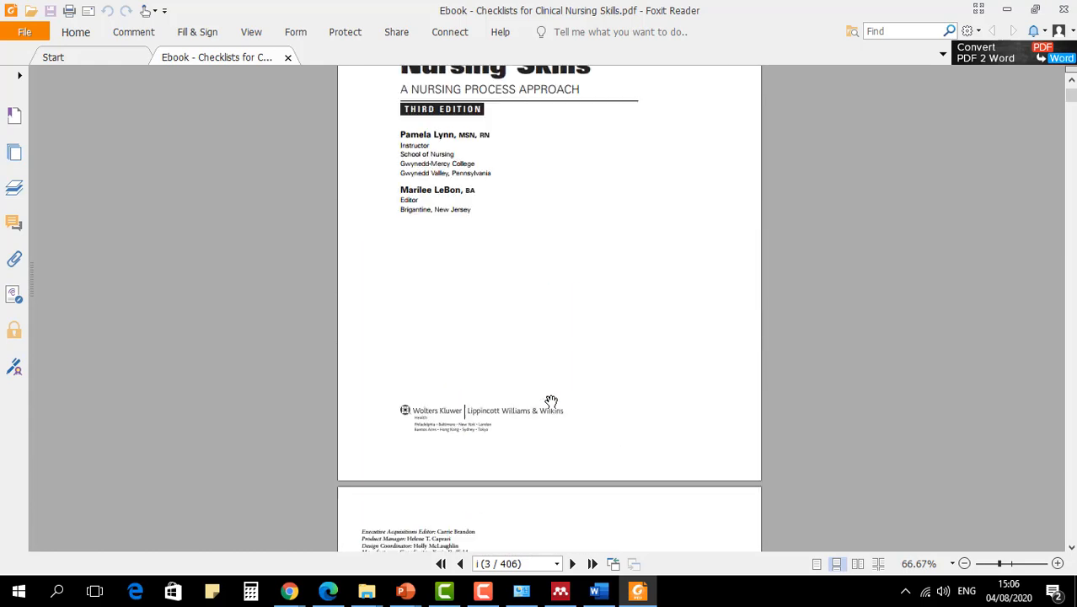
pyautogui.scroll(13, 551, 401)
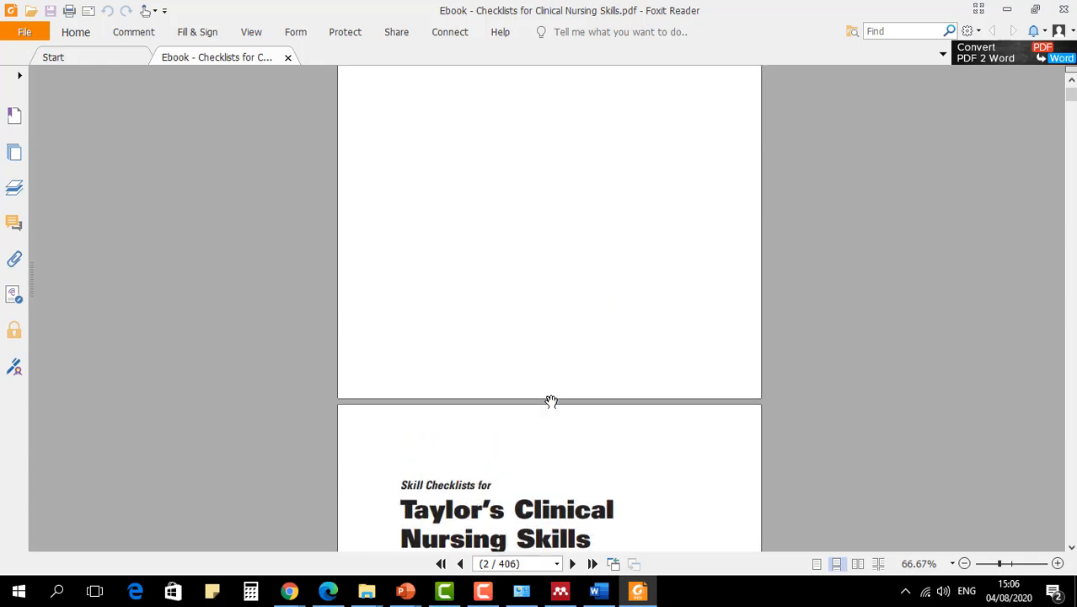
pyautogui.scroll(3, 551, 401)
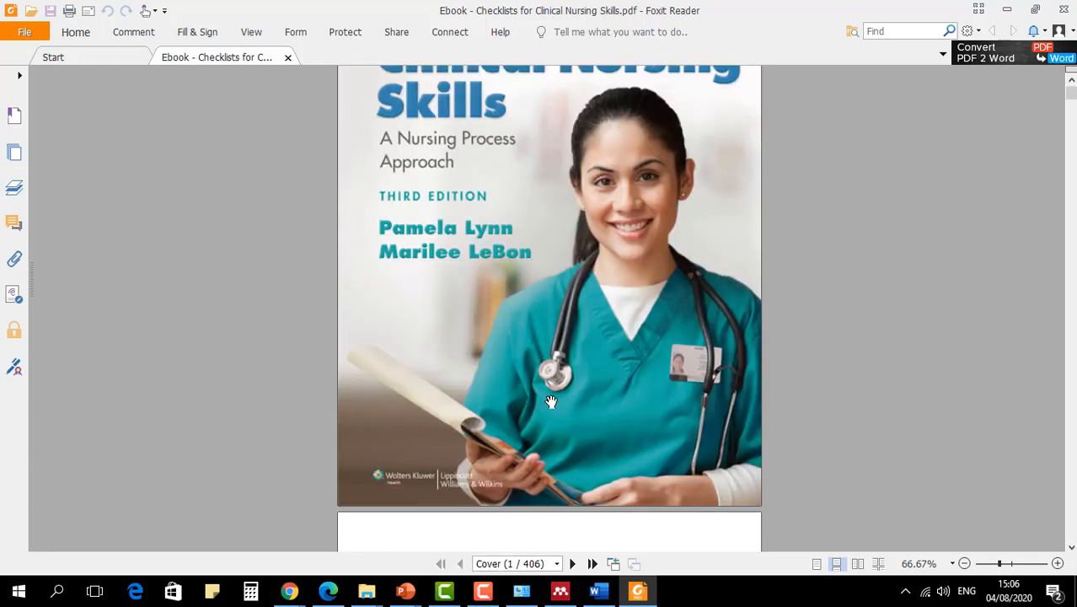
pyautogui.scroll(2, 551, 402)
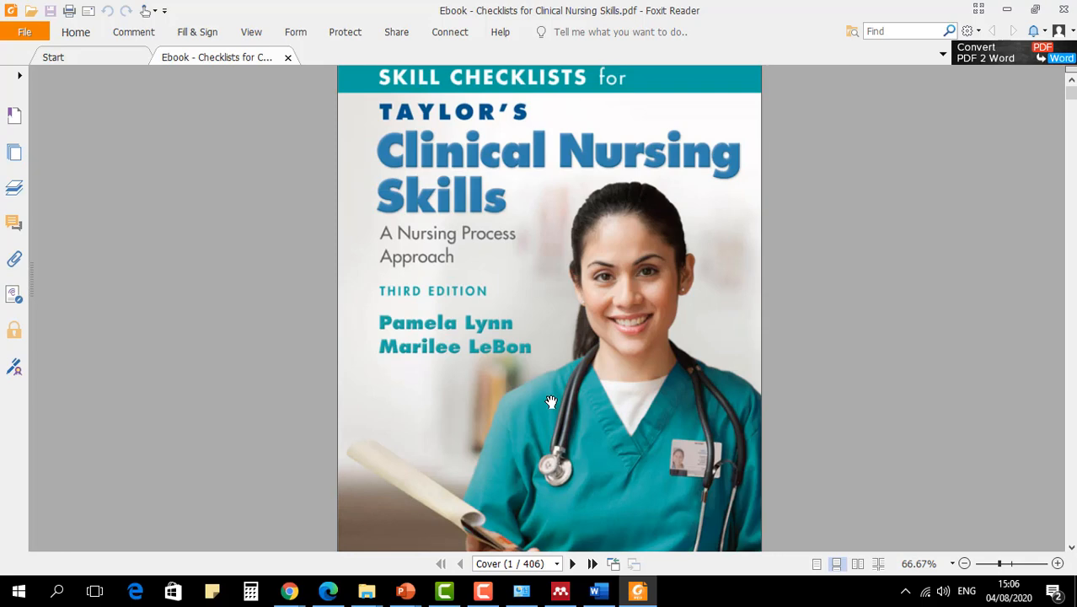
pyautogui.scroll(-15, 551, 401)
pyautogui.scroll(-13, 551, 401)
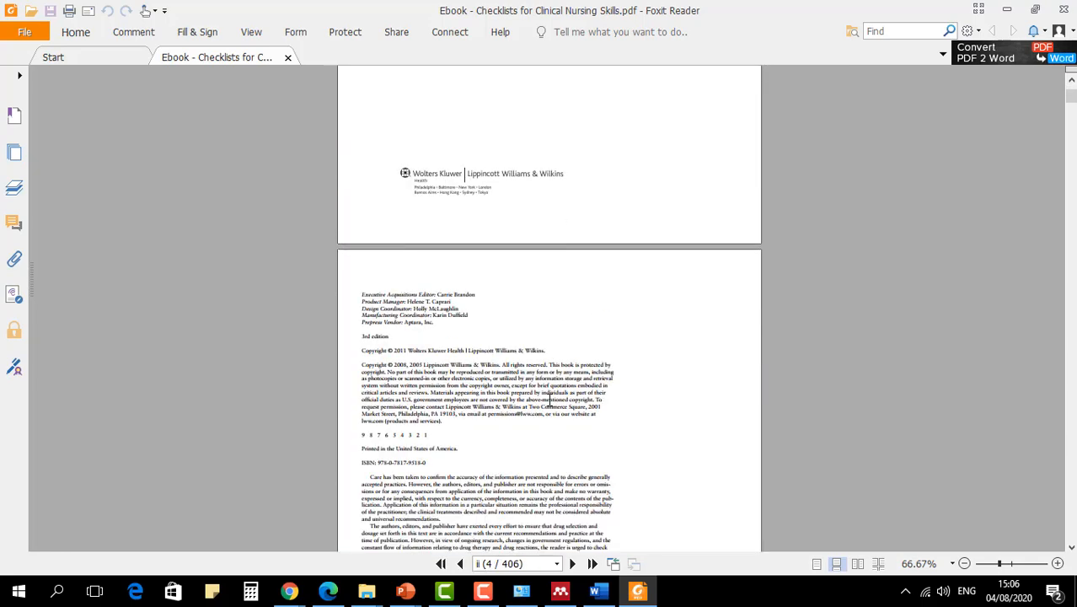
pyautogui.scroll(-2, 551, 402)
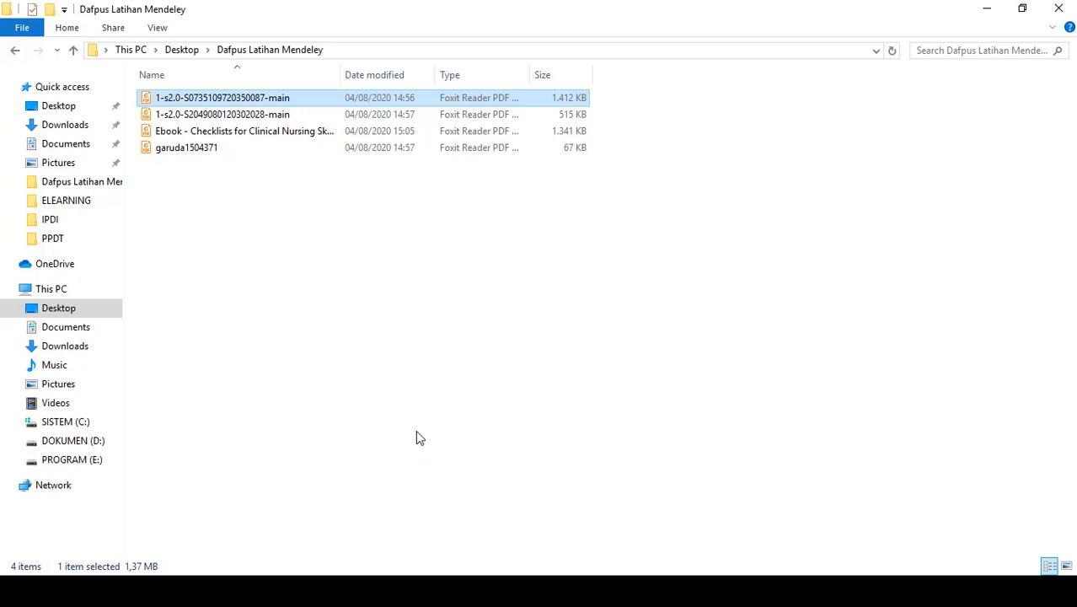
# - Switch to the blank Document1 in Word and view the top of its first page
pyautogui.hotkey('alt', 'Tab')
pyautogui.click(422, 245)
pyautogui.scroll(1, 421, 245)
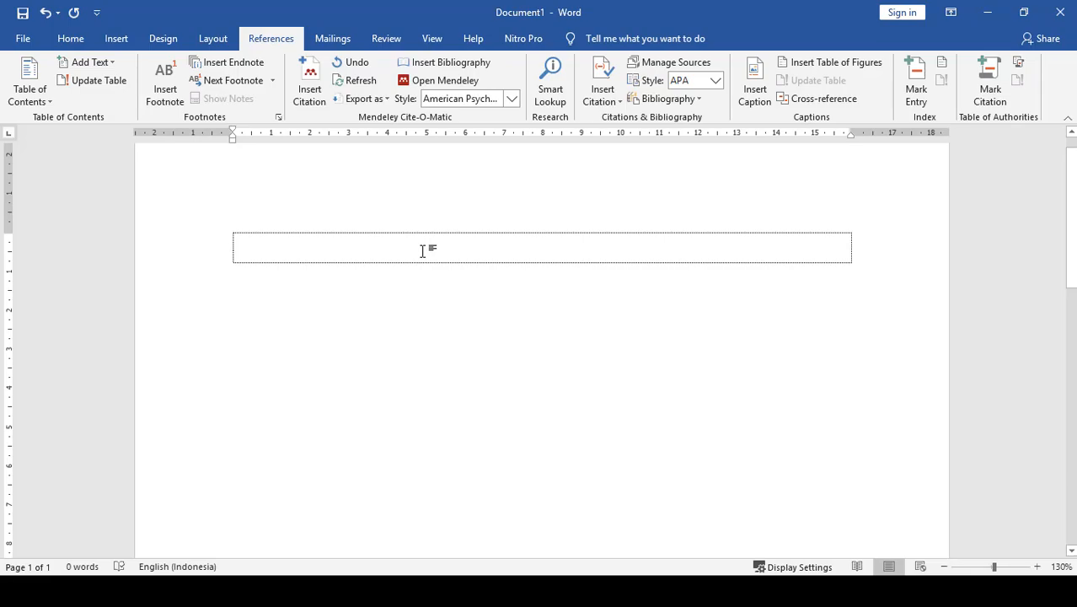
pyautogui.hotkey('alt', 'Tab')
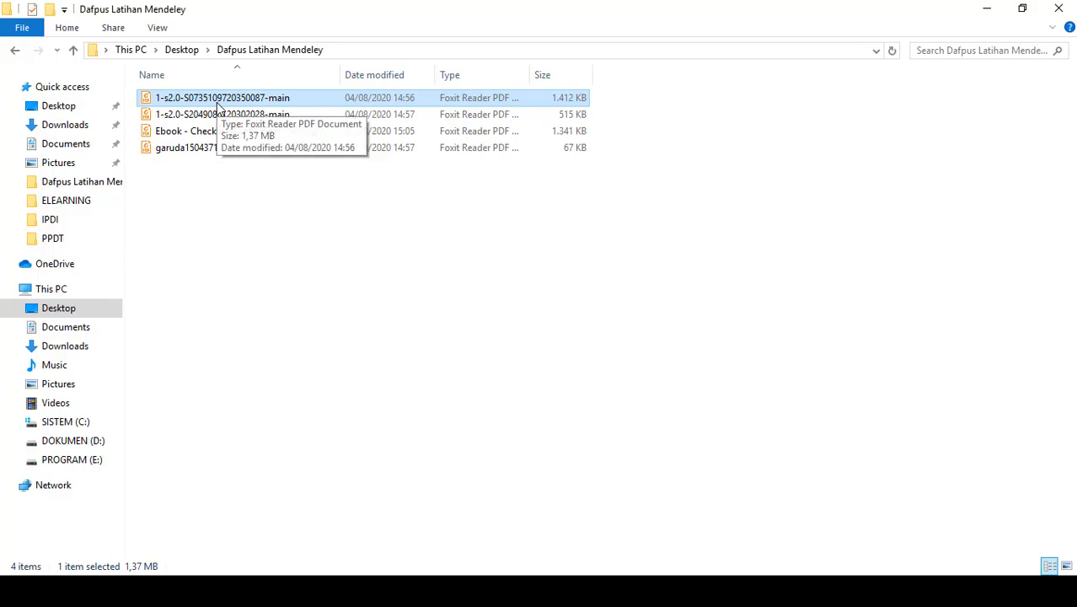
pyautogui.doubleClick(218, 106)
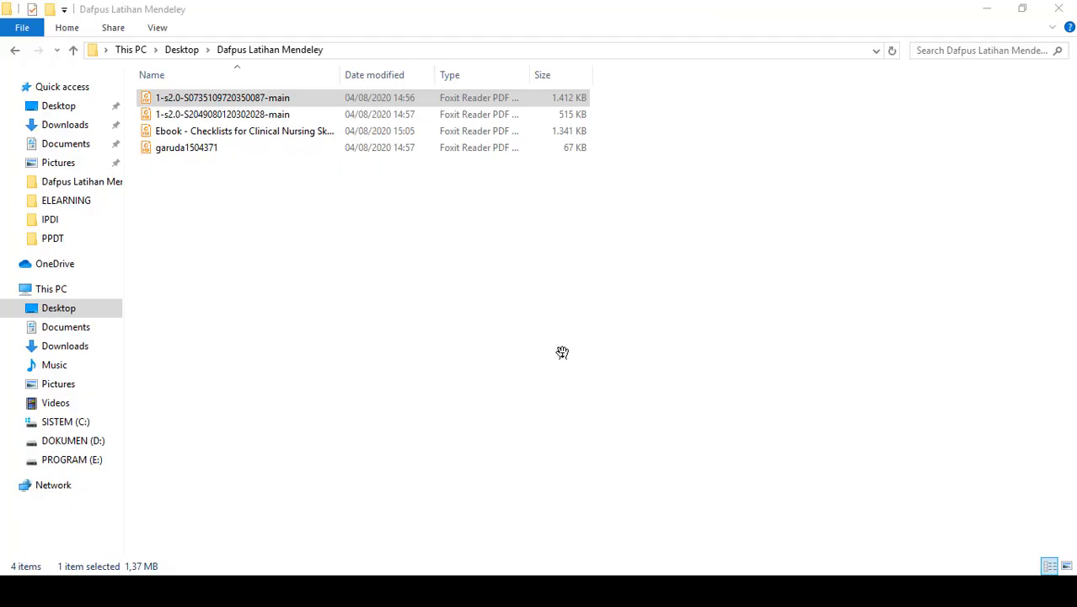
pyautogui.hotkey('alt', 'Tab')
pyautogui.click(426, 293)
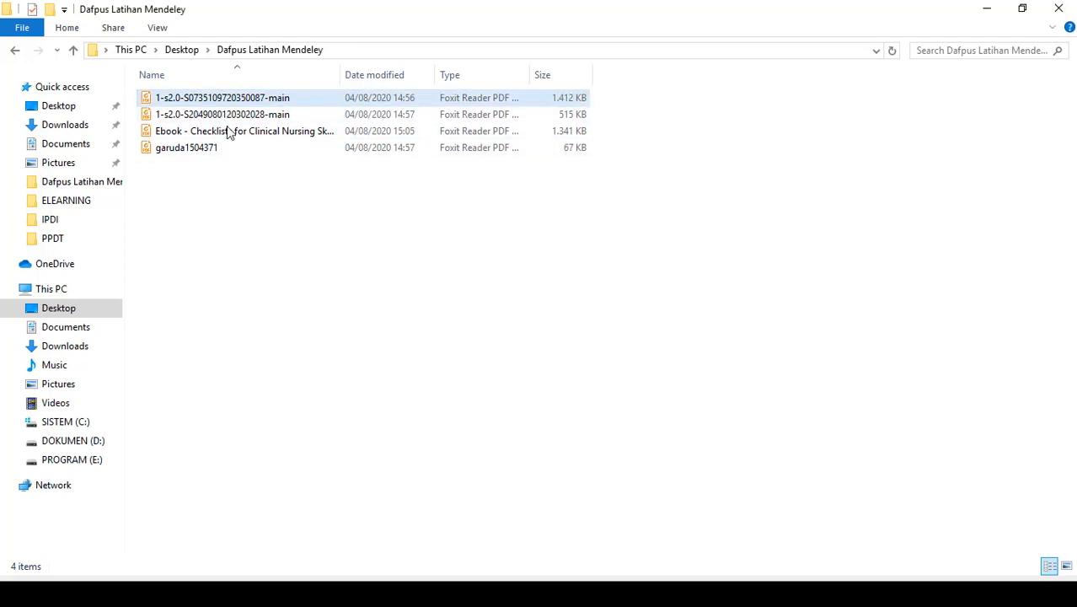
pyautogui.doubleClick(223, 97)
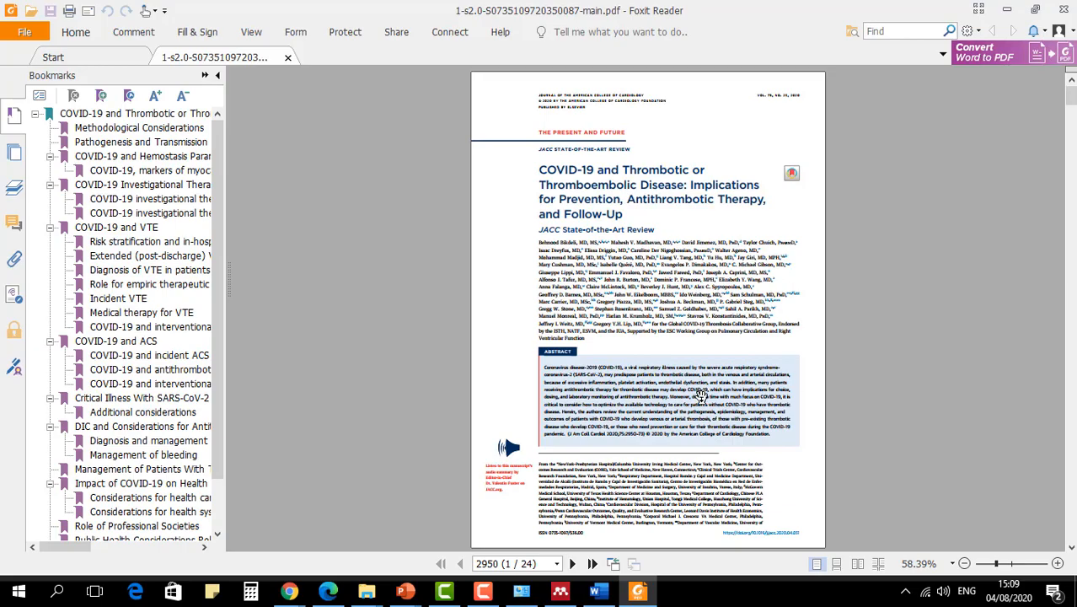
# - Skim the pages of the COVID-19 and thrombotic disease article for a passage to quote
pyautogui.scroll(-3, 715, 395)
pyautogui.keyDown('ctrl'); pyautogui.scroll(2, 648, 368); pyautogui.keyUp('ctrl')
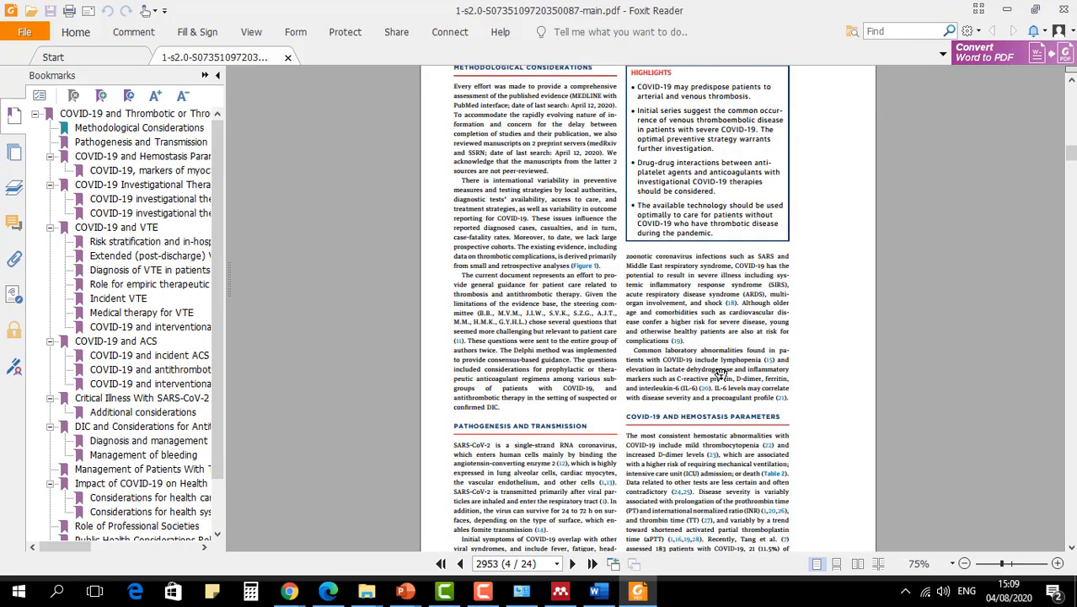
pyautogui.keyDown('ctrl'); pyautogui.scroll(2, 720, 373); pyautogui.keyUp('ctrl')
pyautogui.keyDown('ctrl'); pyautogui.scroll(-1, 720, 373); pyautogui.keyUp('ctrl')
pyautogui.scroll(-20, 716, 388)
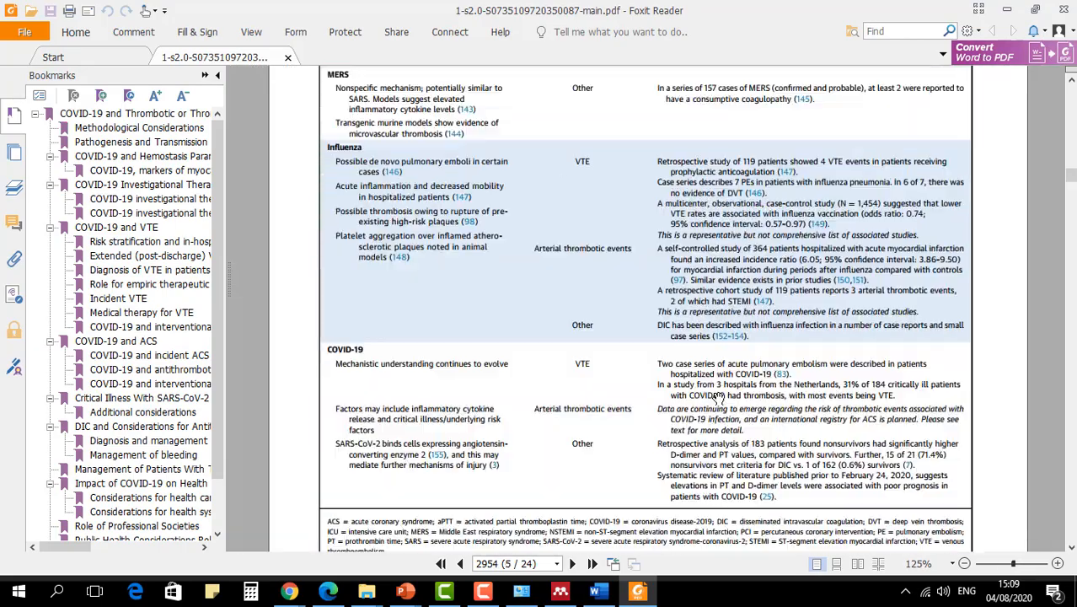
pyautogui.scroll(-20, 716, 389)
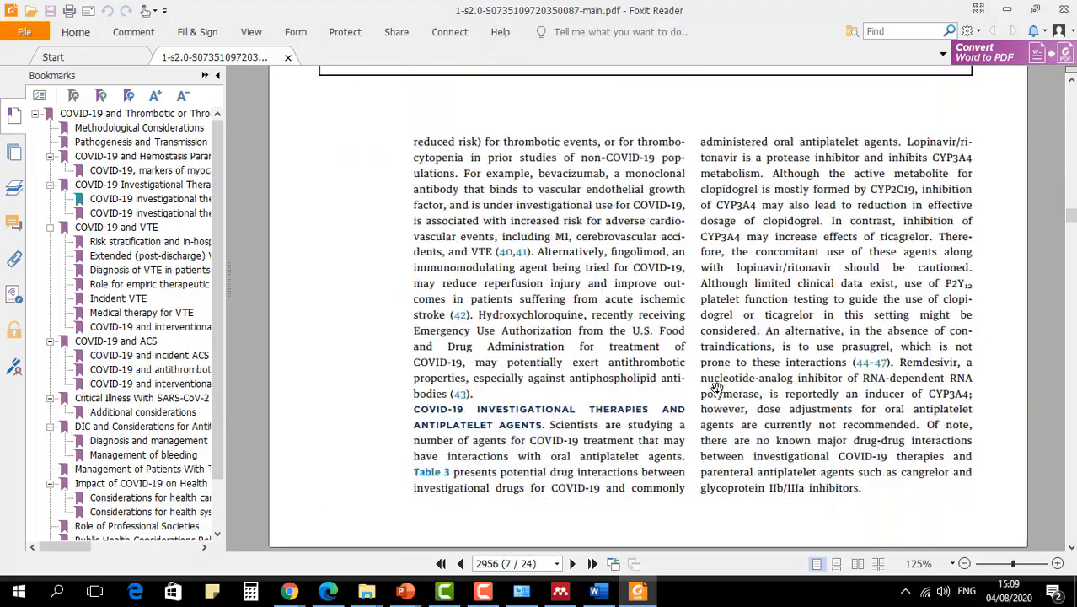
pyautogui.scroll(-15, 721, 392)
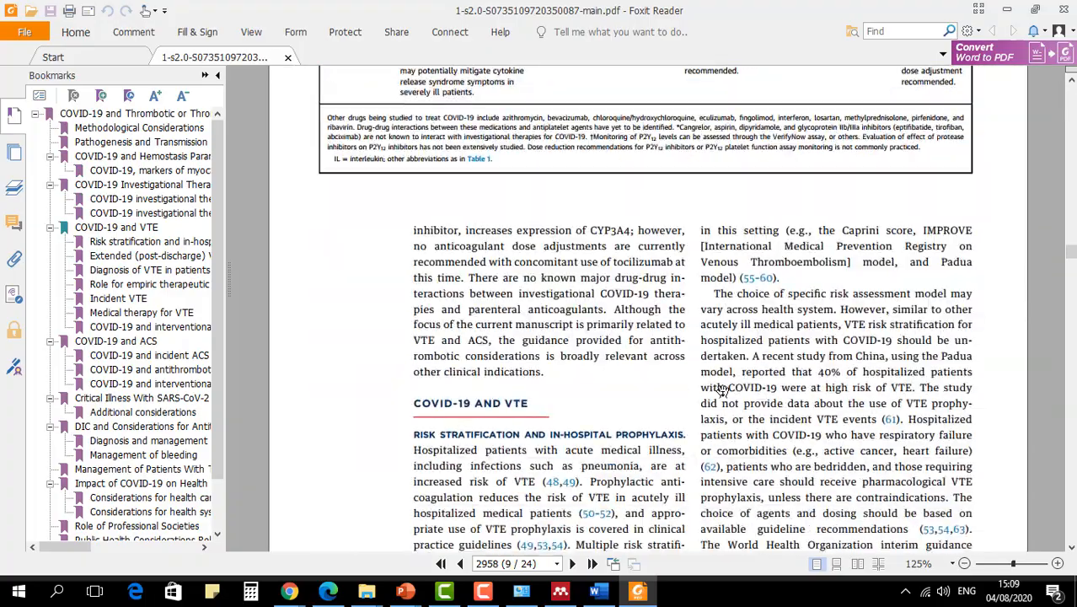
pyautogui.scroll(-20, 723, 389)
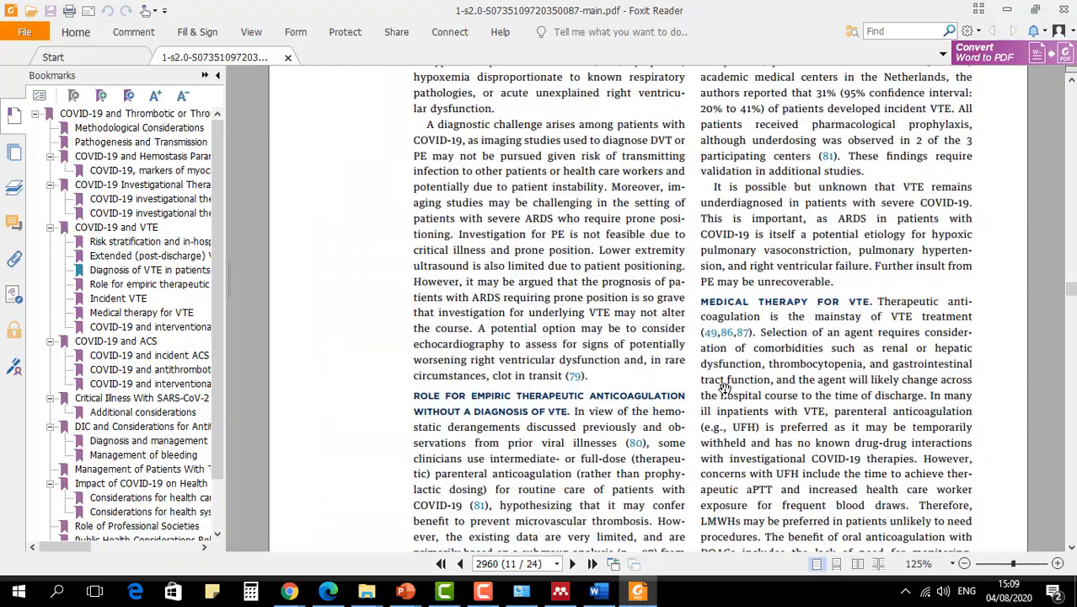
pyautogui.scroll(-20, 725, 390)
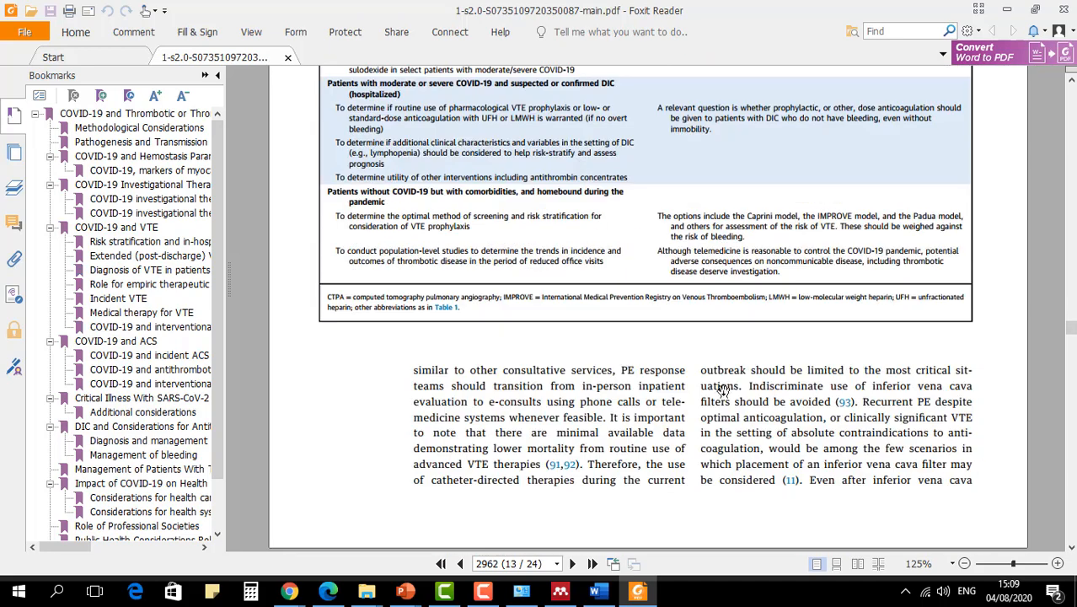
pyautogui.scroll(-2, 153, 444)
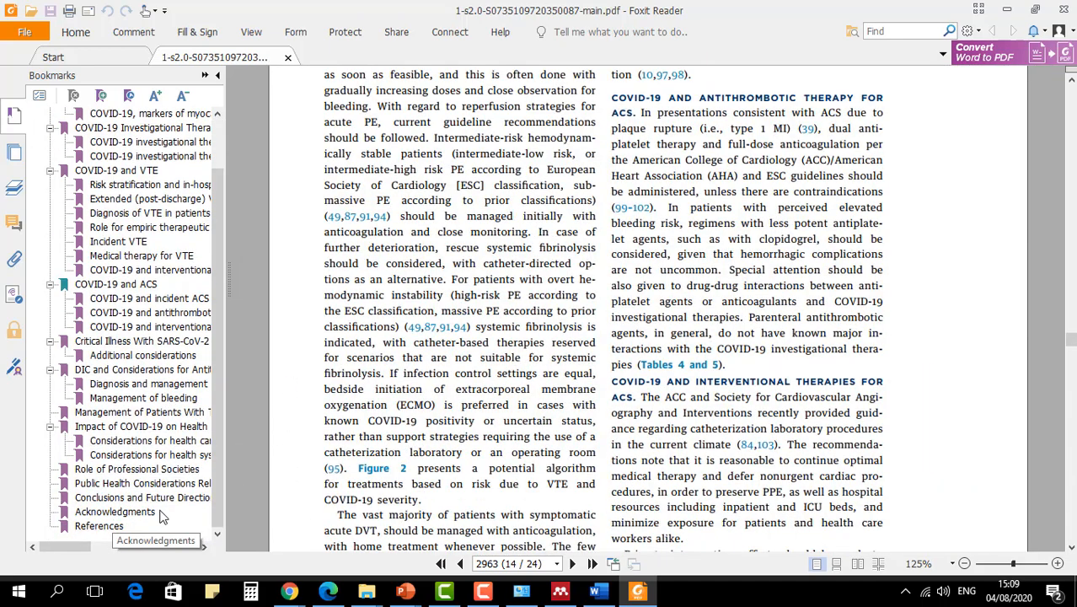
# - Go to the article's Conclusions and Future Directions section on page 2969 and view its opening text
pyautogui.click(136, 498)
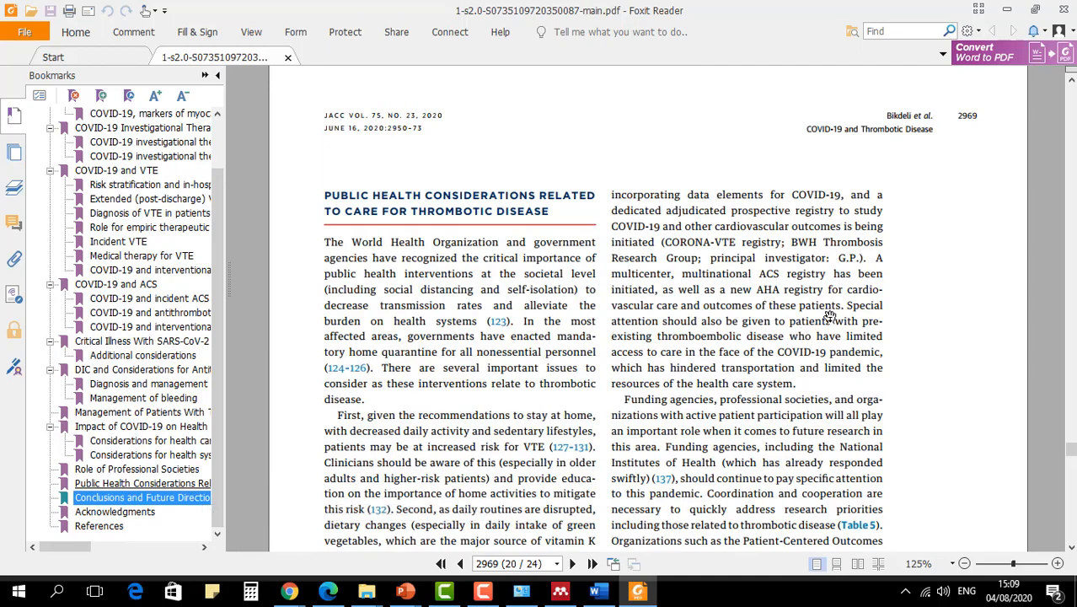
pyautogui.scroll(-5, 847, 347)
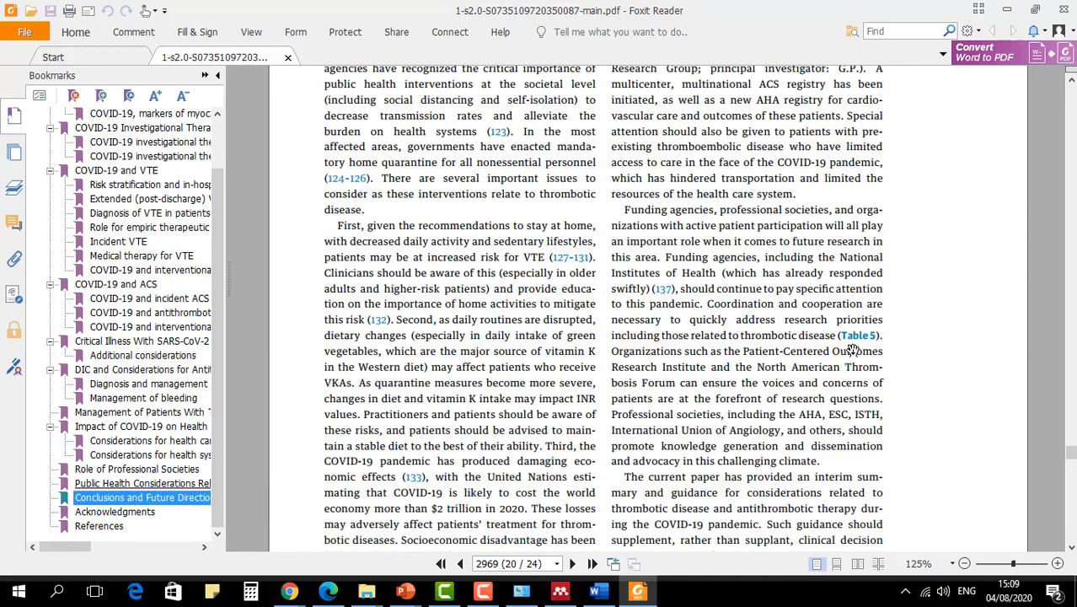
pyautogui.scroll(-4, 851, 352)
pyautogui.scroll(4, 851, 351)
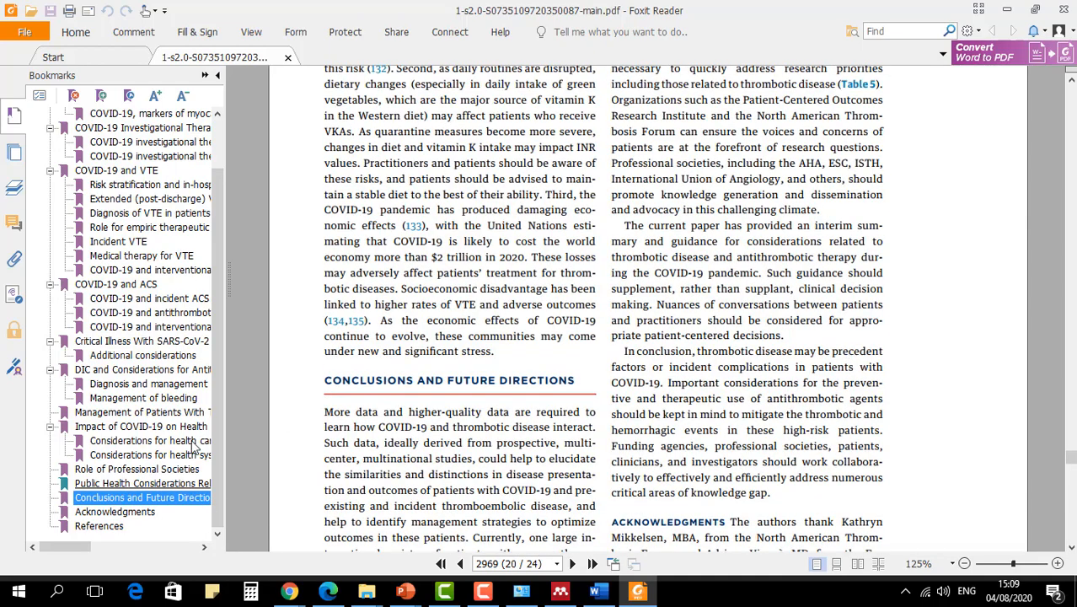
pyautogui.click(155, 499)
pyautogui.scroll(-1, 526, 427)
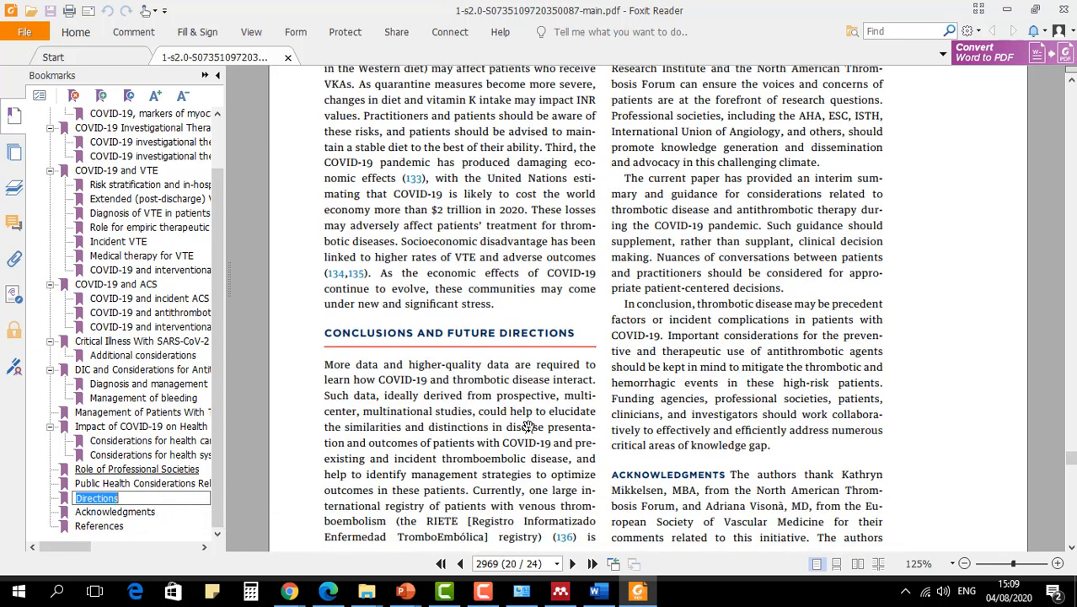
pyautogui.scroll(-2, 522, 414)
pyautogui.scroll(1, 520, 399)
pyautogui.click(499, 370)
pyautogui.scroll(-3, 499, 370)
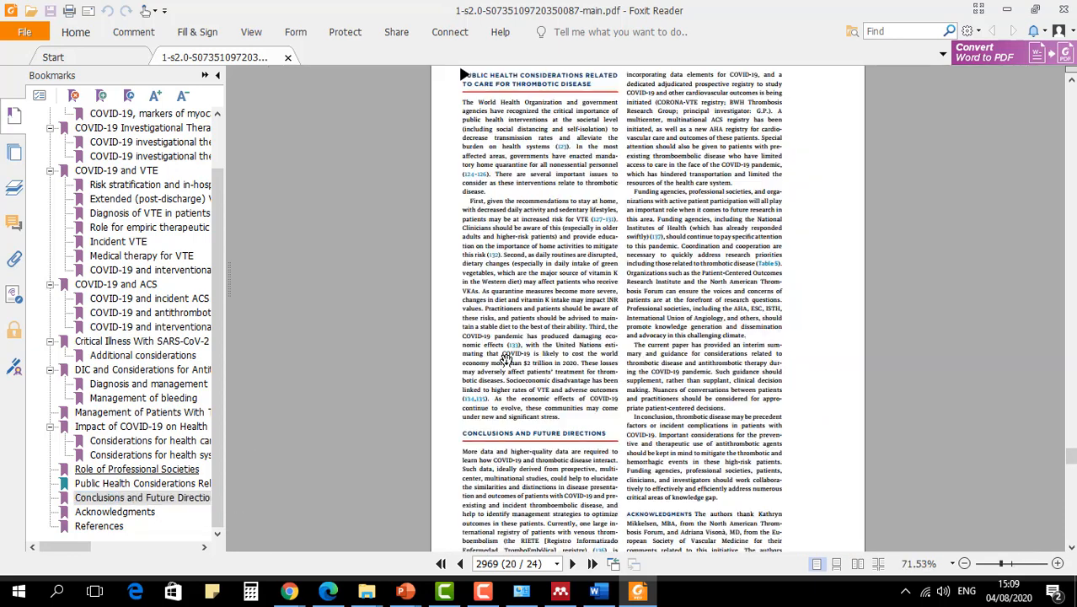
pyautogui.scroll(-1, 516, 428)
pyautogui.scroll(3, 520, 428)
pyautogui.scroll(-3, 520, 428)
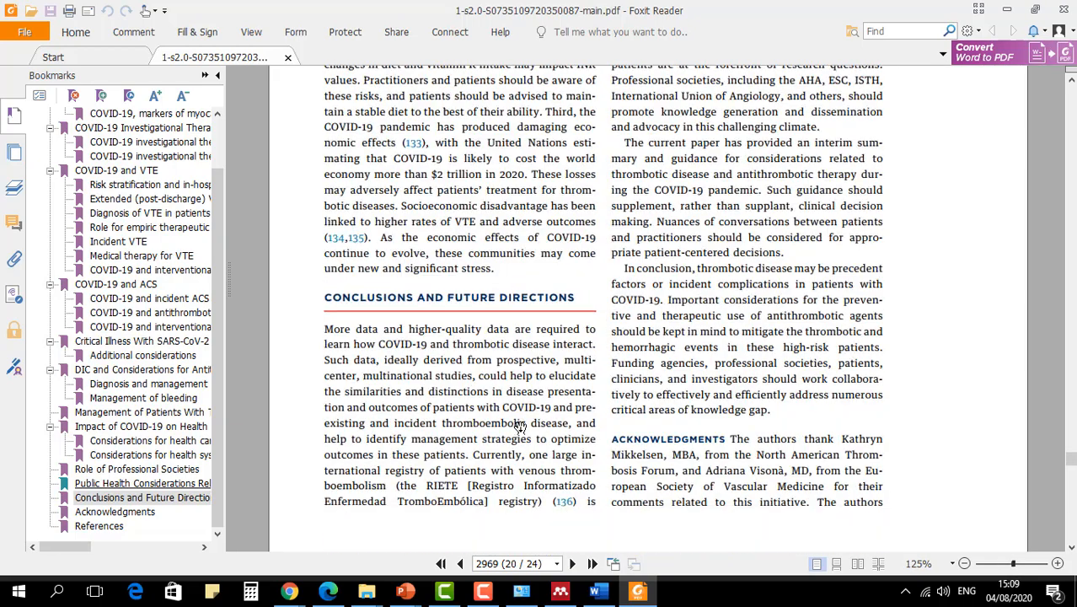
# - Copy the Conclusions passage from "More data and higher-quality data" to "outcomes in these patients" and switch to Document1 in Word
pyautogui.click(75, 32)
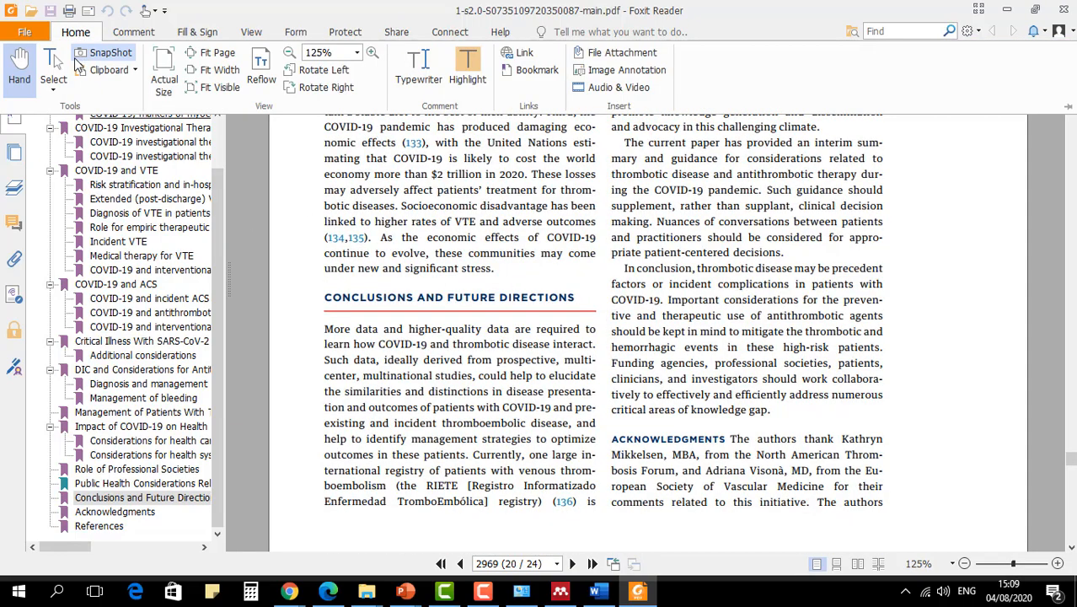
pyautogui.click(51, 63)
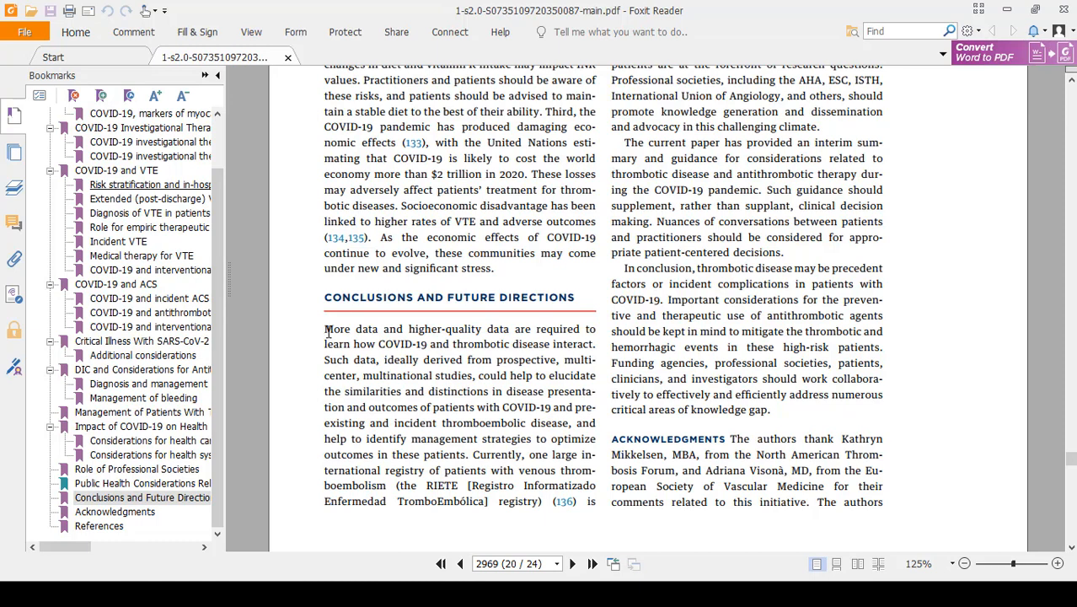
pyautogui.moveTo(325, 330); pyautogui.dragTo(466, 450)
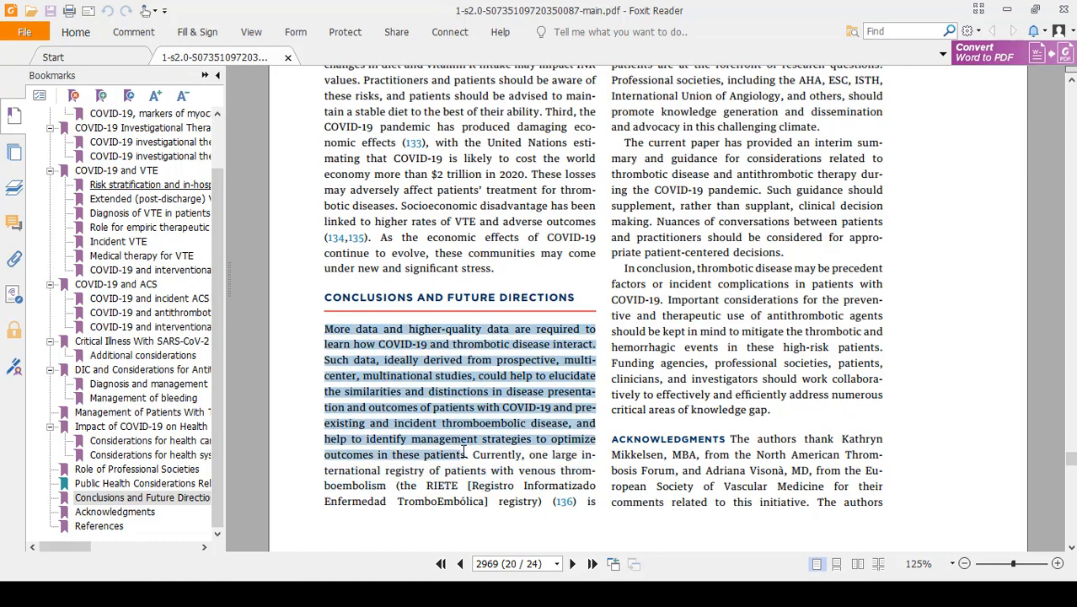
pyautogui.rightClick(367, 331)
pyautogui.hotkey('alt', 'Tab')
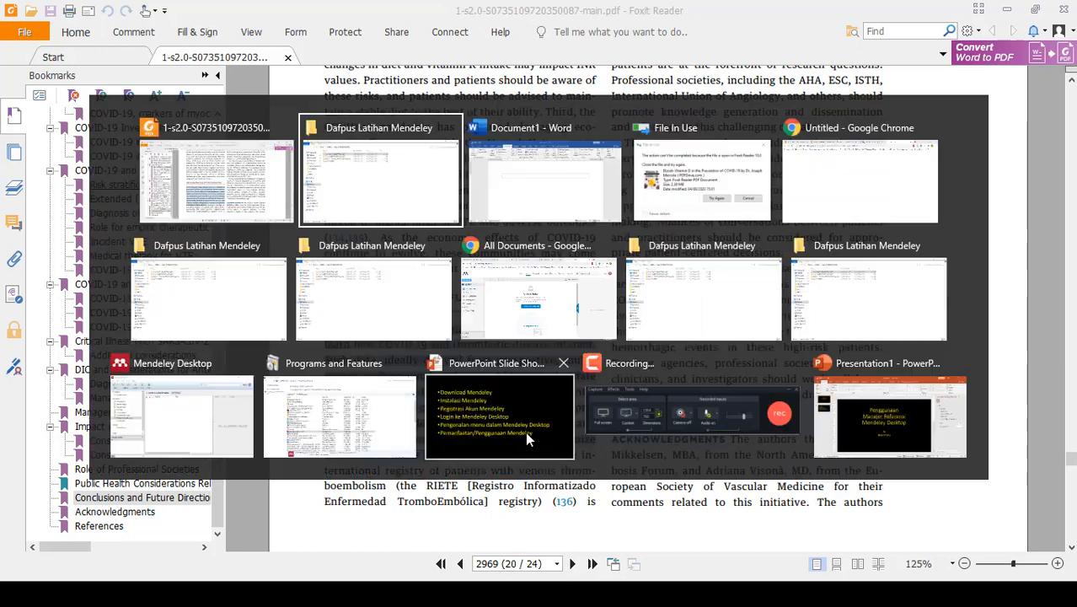
pyautogui.hotkey('alt', 'Tab')
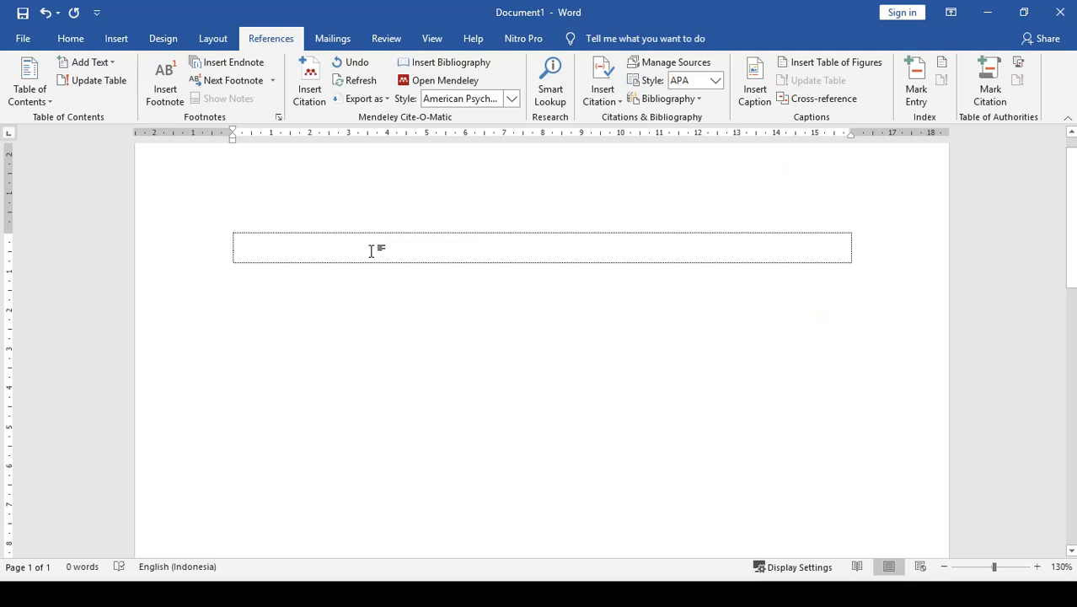
# - Paste the copied passage, undo that formatted paste, and insert the passage as plain text with Paste Special instead
pyautogui.write('More data and higher-quality data are required to learn how COVID-19 and thrombotic disease interact. Such data, ideally derived from prospective, multicenter, multinational studies, could help to elucidate the similarities and distinctions in disease presentation and outcomes of patients with COVID-19 and preexisting and incident thromboembolic disease, and help to identify management strategies to optimize outcomes in these patients.')
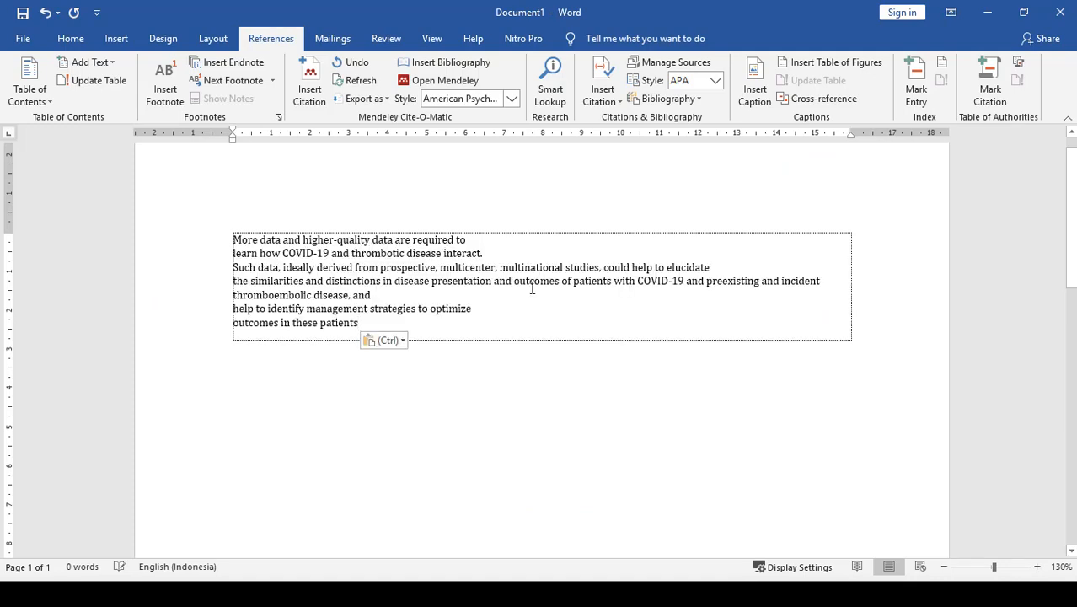
pyautogui.hotkey('ctrl', 'z')
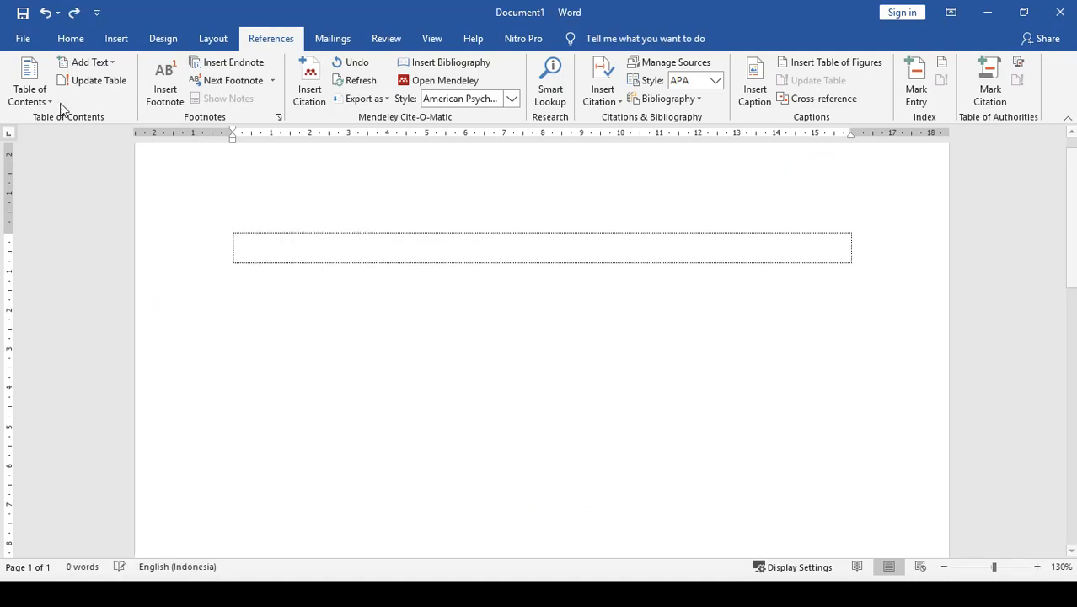
pyautogui.click(73, 41)
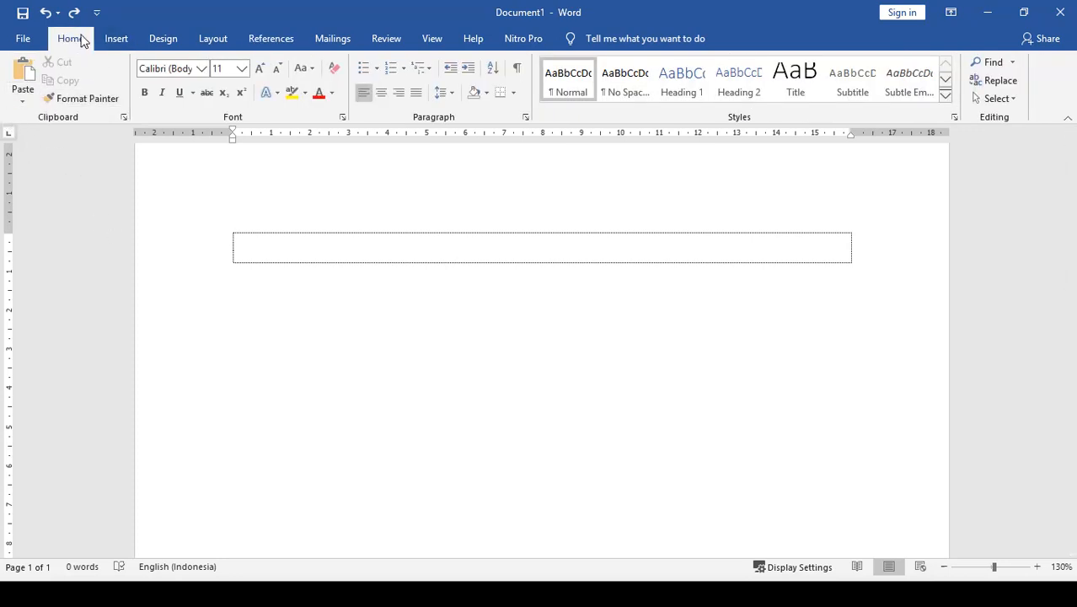
pyautogui.click(27, 104)
pyautogui.click(64, 164)
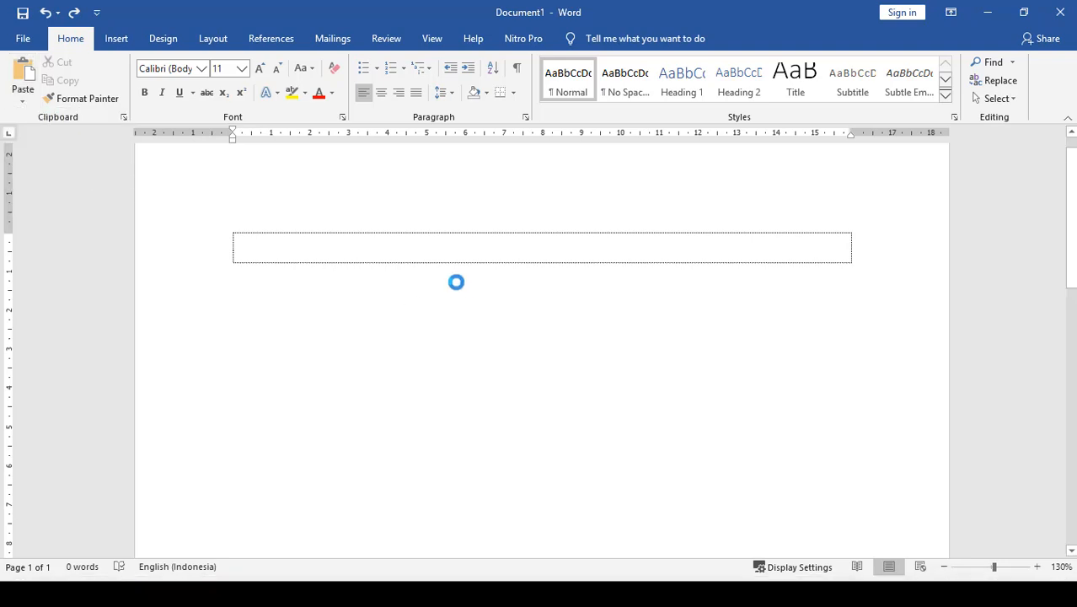
pyautogui.click(439, 248)
pyautogui.click(630, 401)
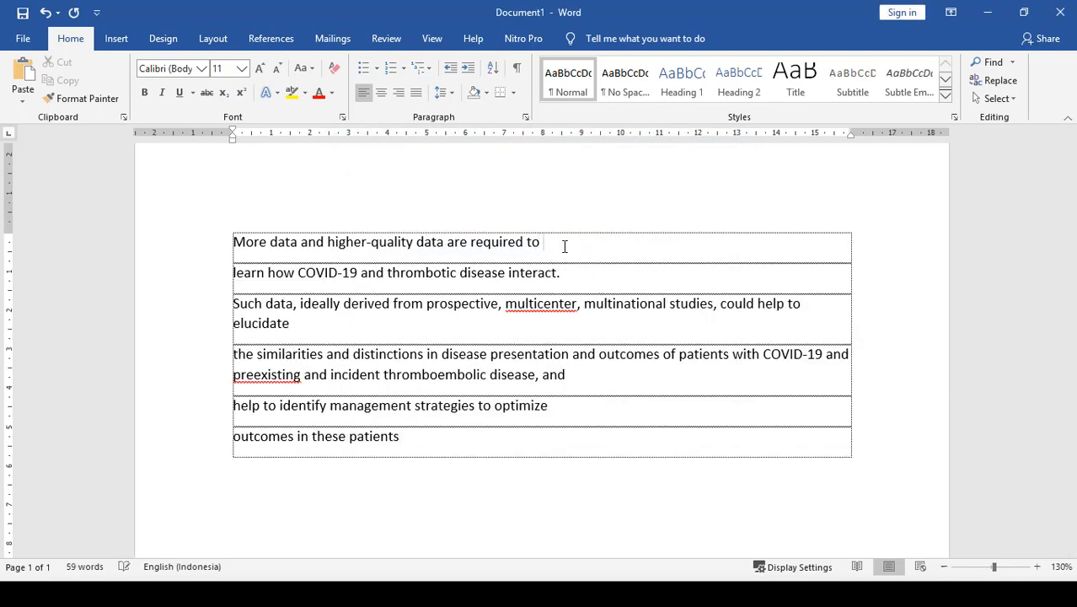
# - Remove the paragraph breaks between the pasted lines so the passage forms one continuous paragraph
pyautogui.press('Delete')
pyautogui.click(842, 245)
pyautogui.press('Delete')
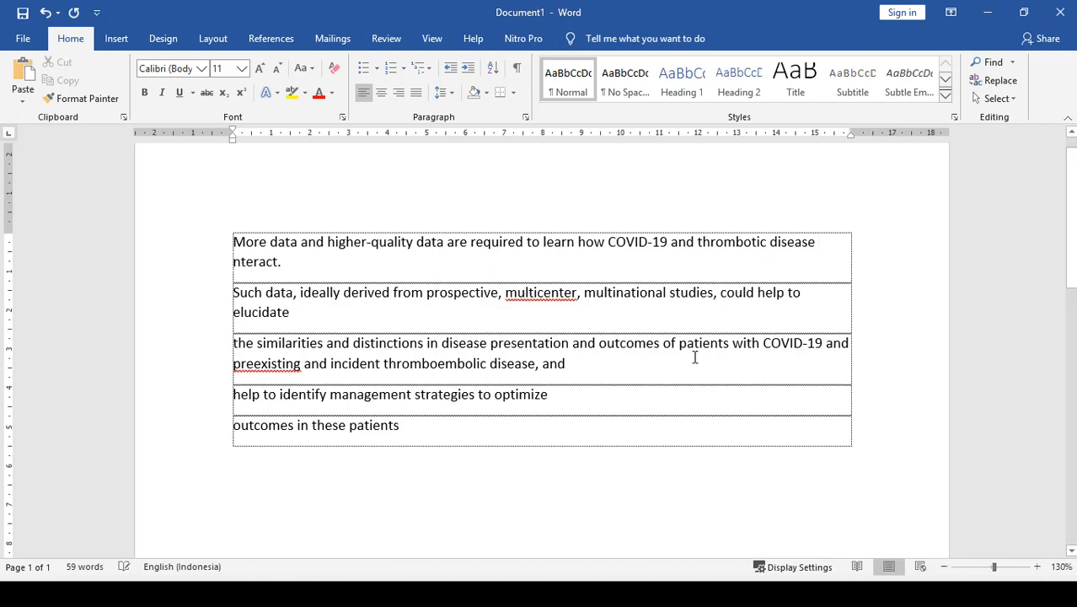
pyautogui.hotkey('ctrl', 'z')
pyautogui.press('Delete')
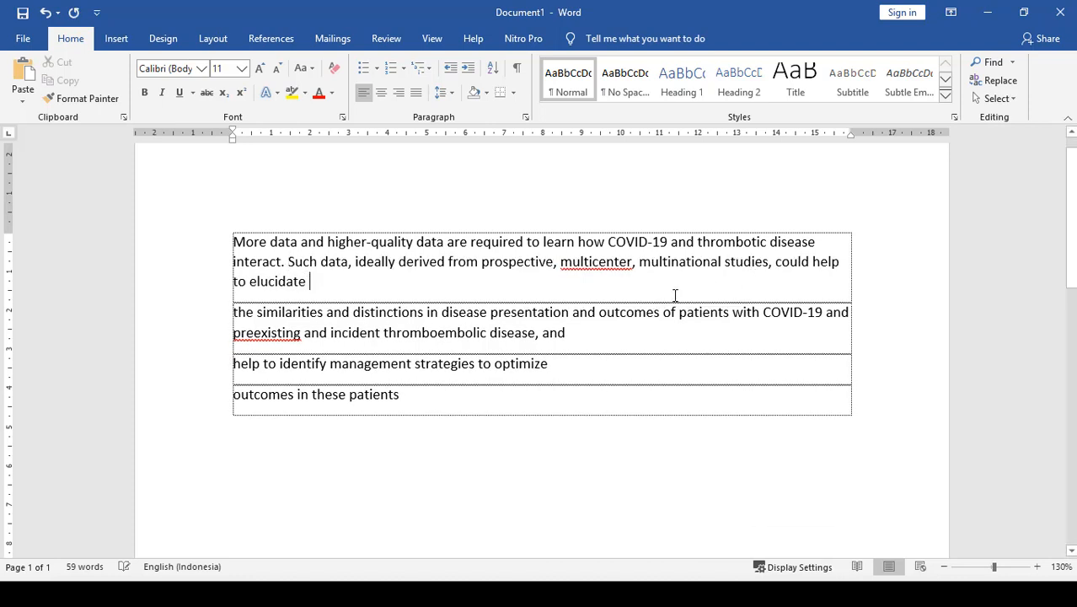
pyautogui.press('Delete')
pyautogui.press('Delete')
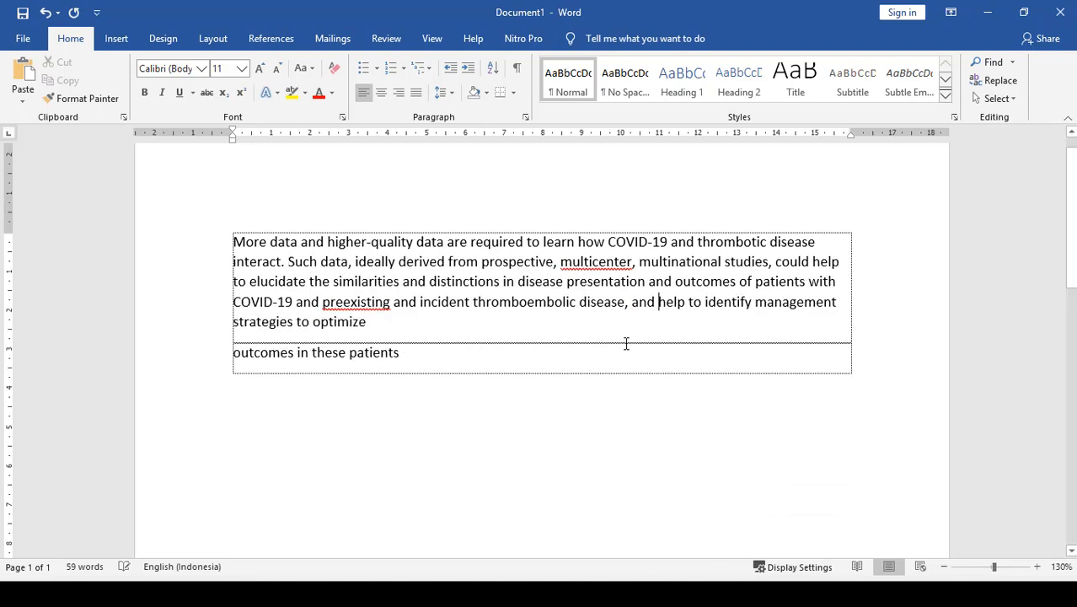
pyautogui.press('Delete')
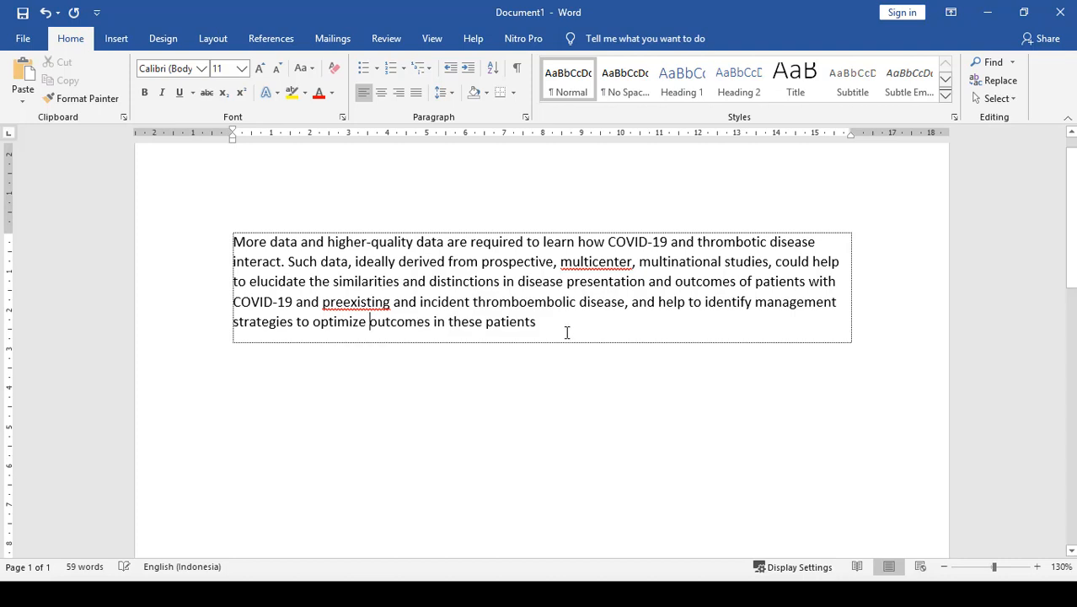
# - Justify the pasted paragraph with a first-line indent of about 1.25 cm, and add an empty paragraph below it
pyautogui.moveTo(549, 324); pyautogui.dragTo(231, 242)
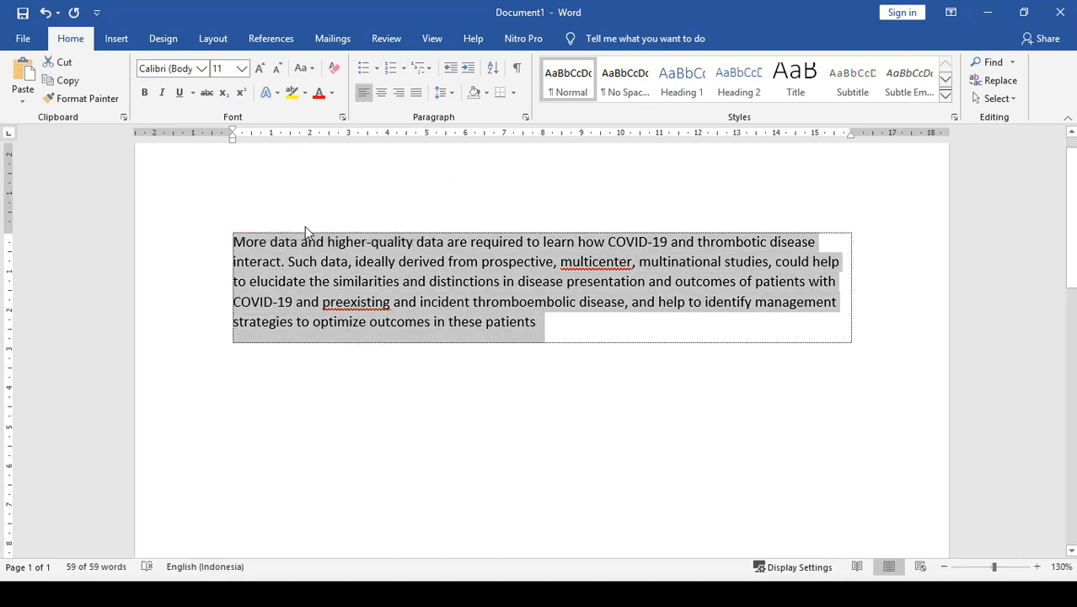
pyautogui.moveTo(233, 134); pyautogui.dragTo(280, 135)
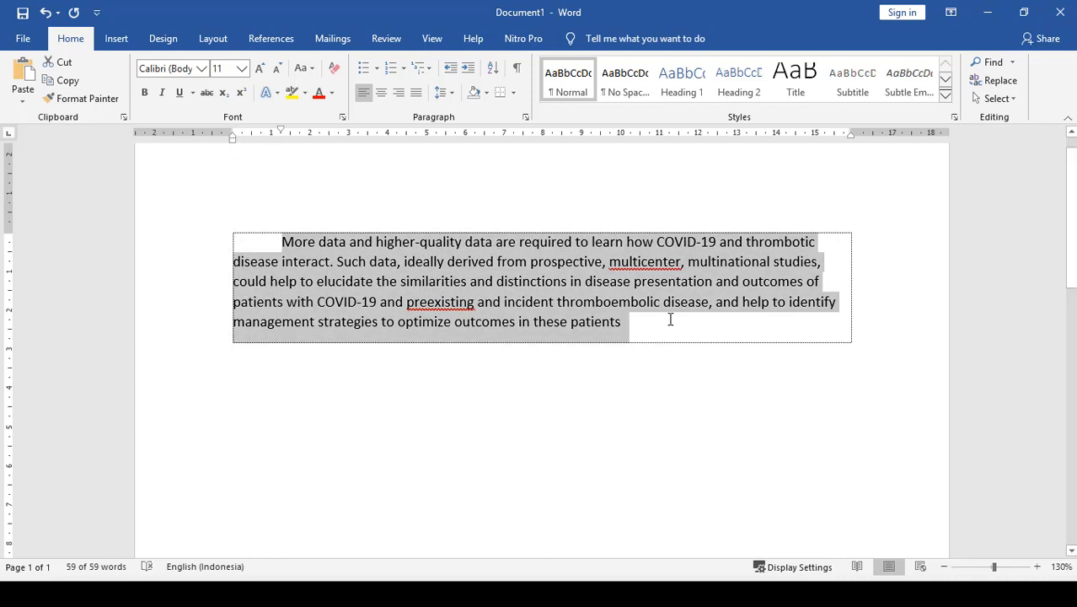
pyautogui.hotkey('ctrl', 'j')
pyautogui.click(642, 330)
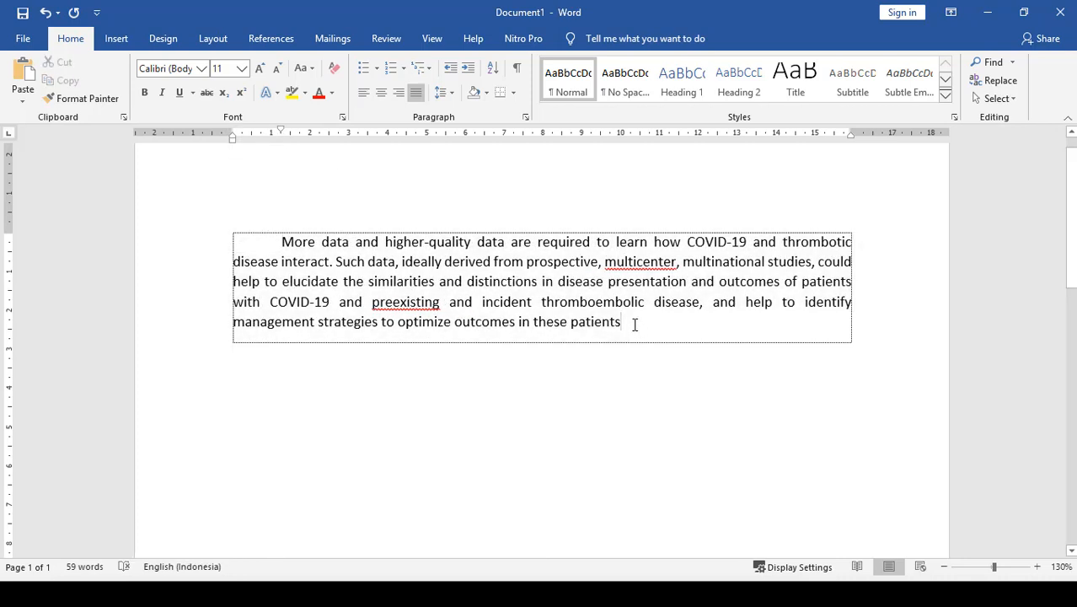
pyautogui.press('Return')
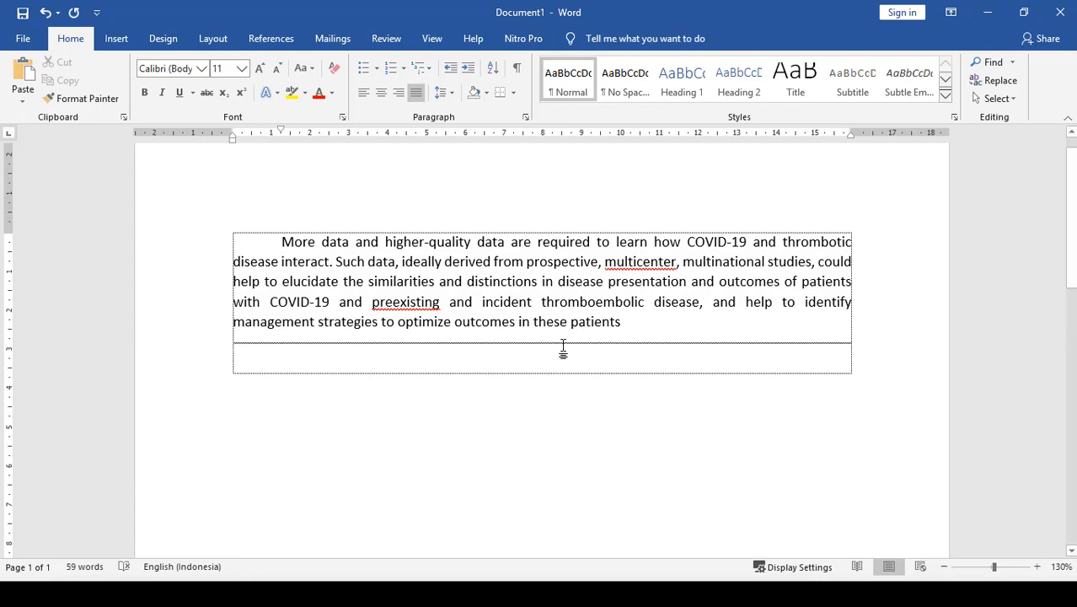
pyautogui.hotkey('alt', 'Tab')
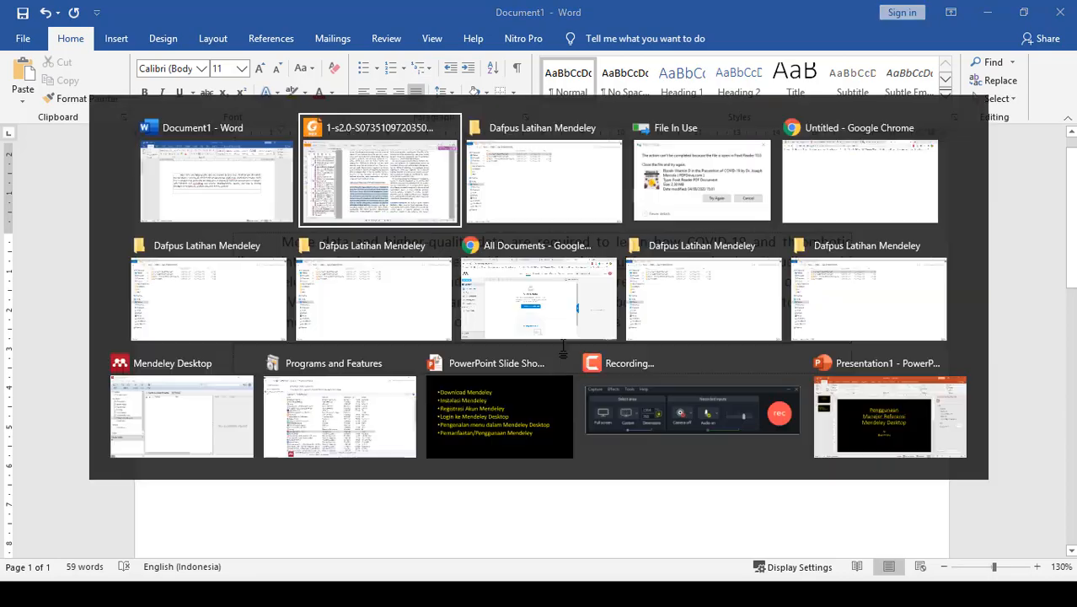
pyautogui.press('Tab')
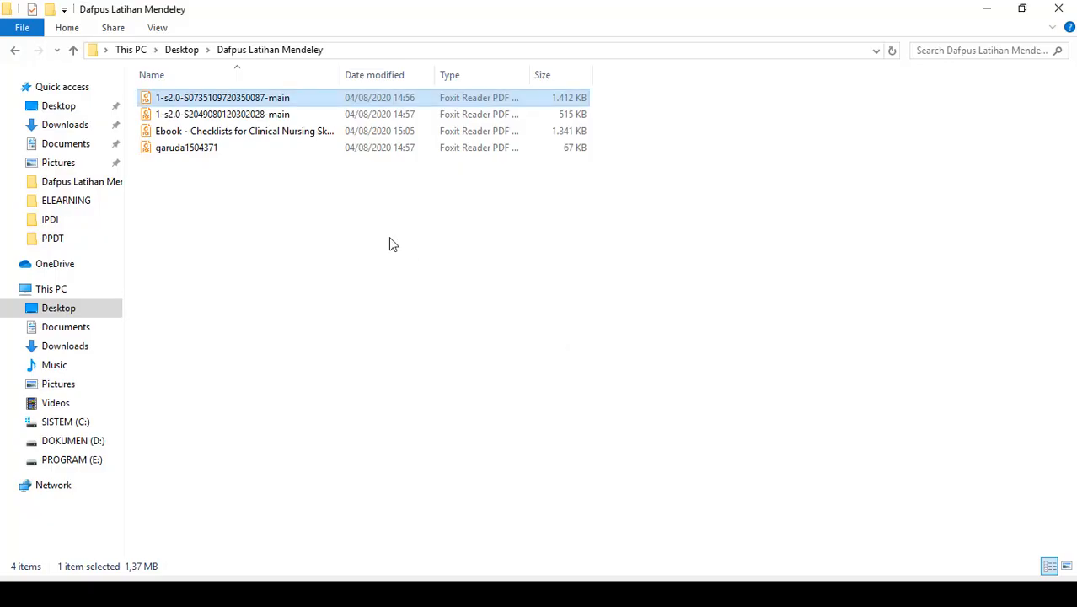
pyautogui.click(250, 118)
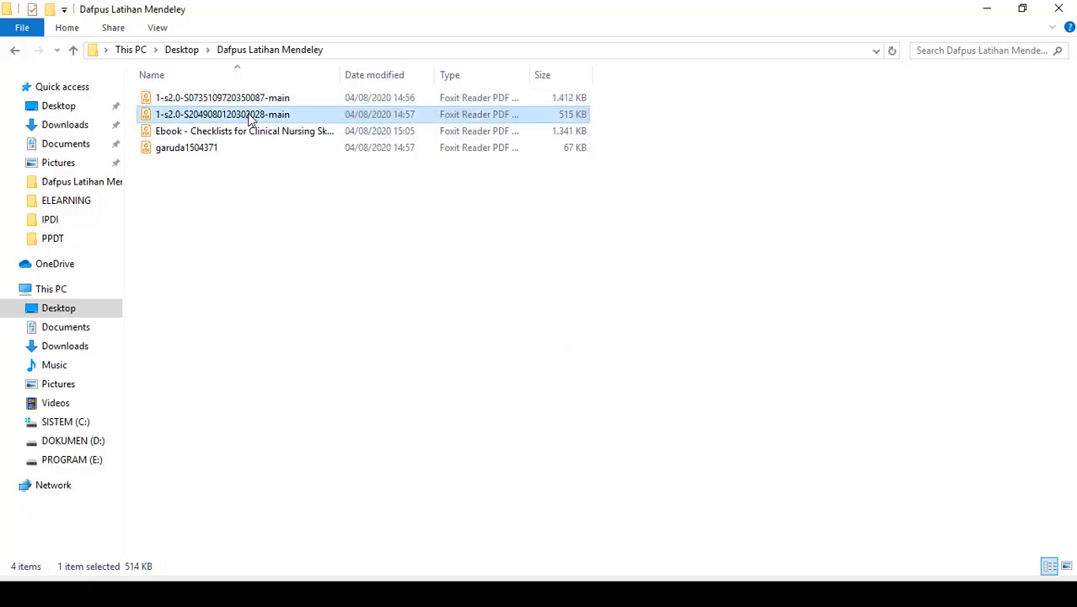
pyautogui.click(251, 118)
pyautogui.click(263, 116)
pyautogui.press('BackSpace')
pyautogui.press('BackSpace')
pyautogui.press('BackSpace')
pyautogui.press('BackSpace')
pyautogui.press('BackSpace')
pyautogui.press('BackSpace')
pyautogui.press('BackSpace')
pyautogui.press('BackSpace')
pyautogui.press('BackSpace')
pyautogui.press('BackSpace')
pyautogui.press('BackSpace')
pyautogui.press('BackSpace')
pyautogui.press('BackSpace')
pyautogui.press('BackSpace')
pyautogui.press('BackSpace')
pyautogui.press('BackSpace')
pyautogui.press('BackSpace')
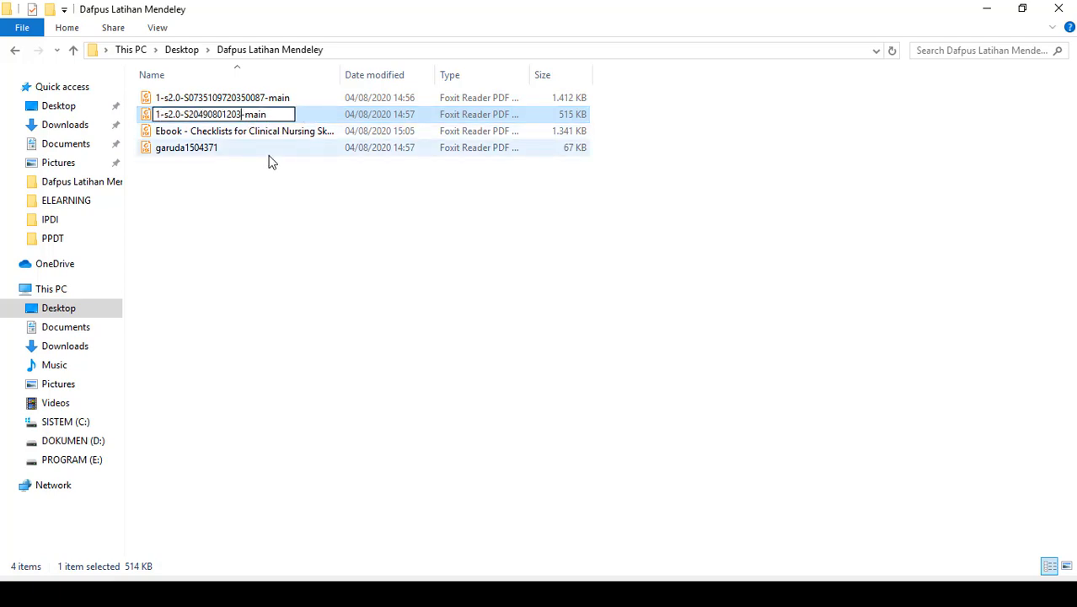
pyautogui.write('kedua')
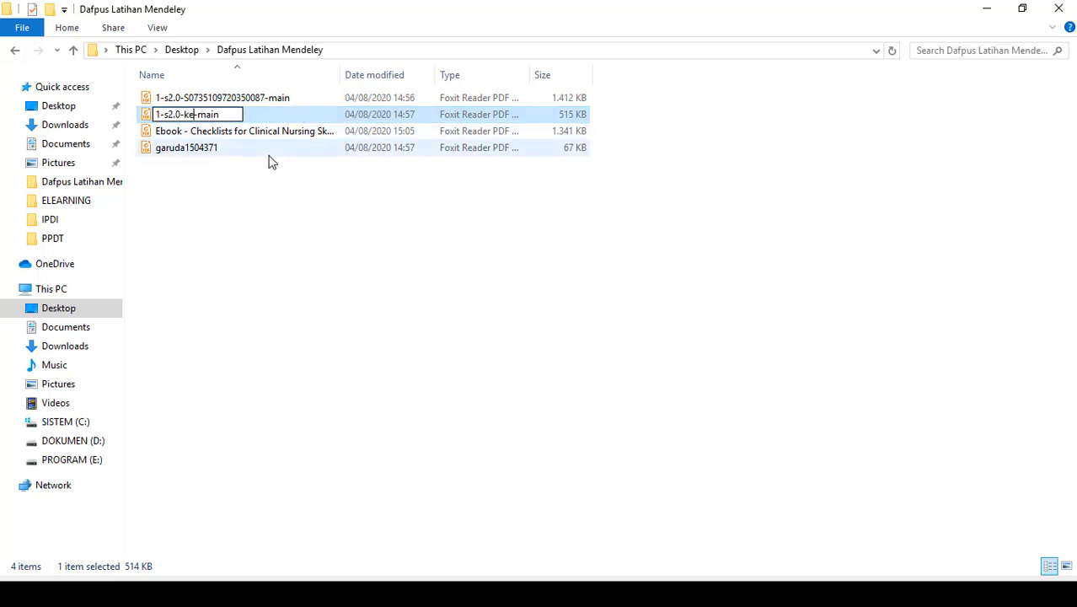
pyautogui.press('Return')
pyautogui.doubleClick(196, 118)
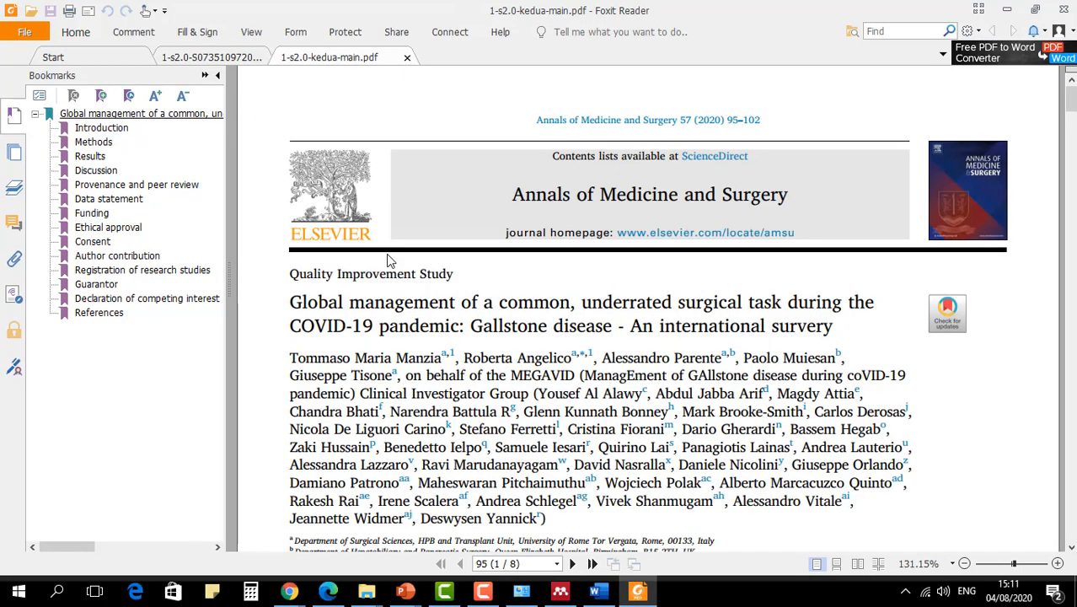
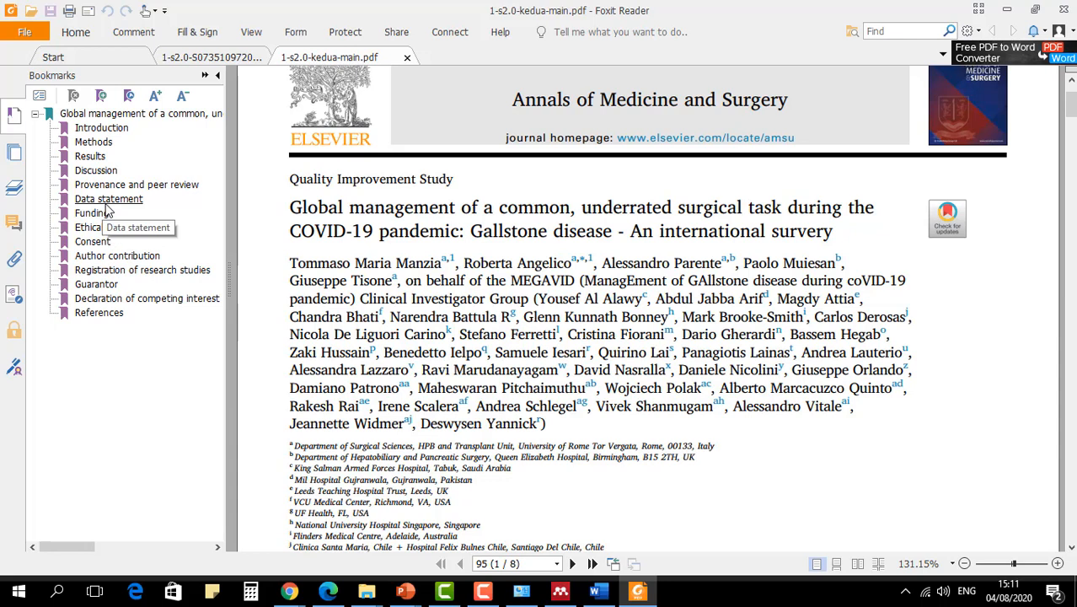
# - In the Discussion section of 1-s2.0-kedua-main.pdf, copy the paragraph starting "This huge number of untreated GDs suggests that"
pyautogui.click(110, 171)
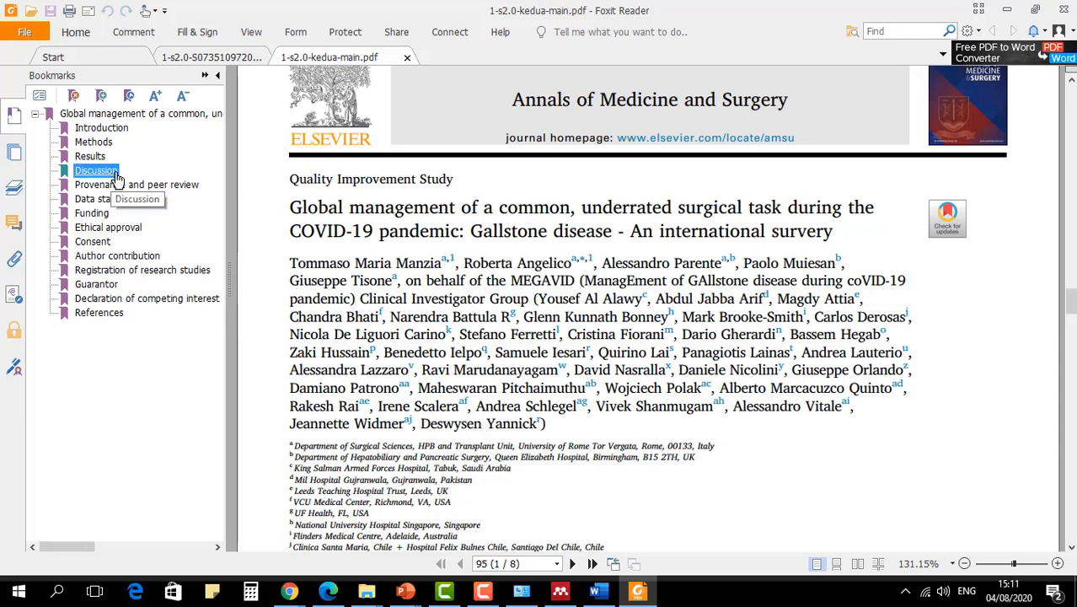
pyautogui.scroll(-10, 726, 362)
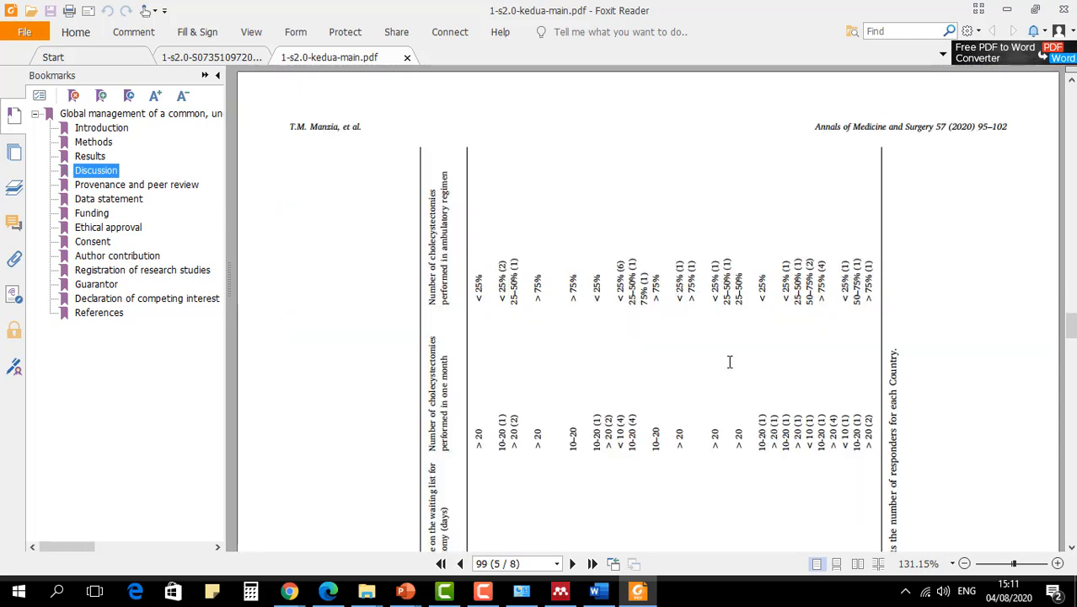
pyautogui.scroll(11, 727, 364)
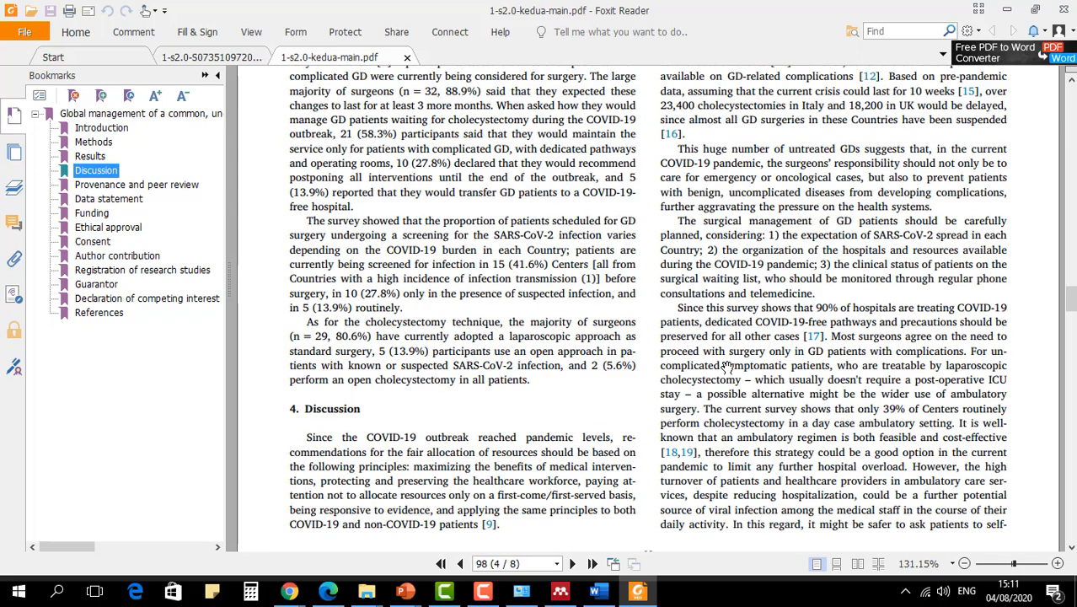
pyautogui.click(726, 366)
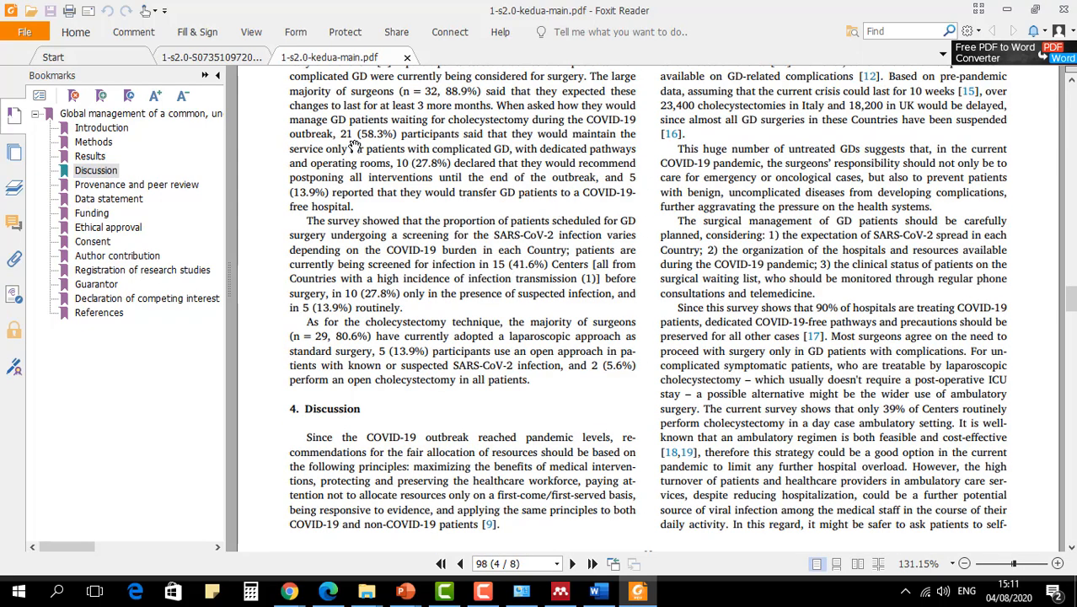
pyautogui.click(75, 32)
pyautogui.click(730, 291)
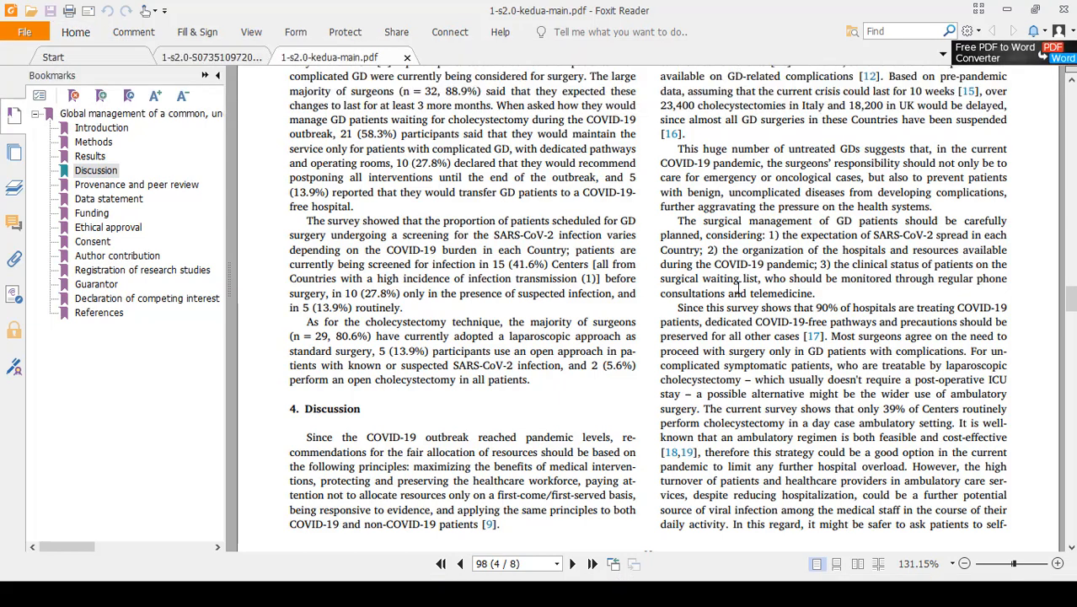
pyautogui.moveTo(680, 148); pyautogui.dragTo(943, 213)
pyautogui.click(943, 212)
pyautogui.moveTo(679, 148)
pyautogui.mouseDown()
pyautogui.moveTo(1003, 165)
pyautogui.moveTo(996, 221)
pyautogui.moveTo(889, 203)
pyautogui.mouseUp()
pyautogui.rightClick(778, 169)
pyautogui.click(796, 179)
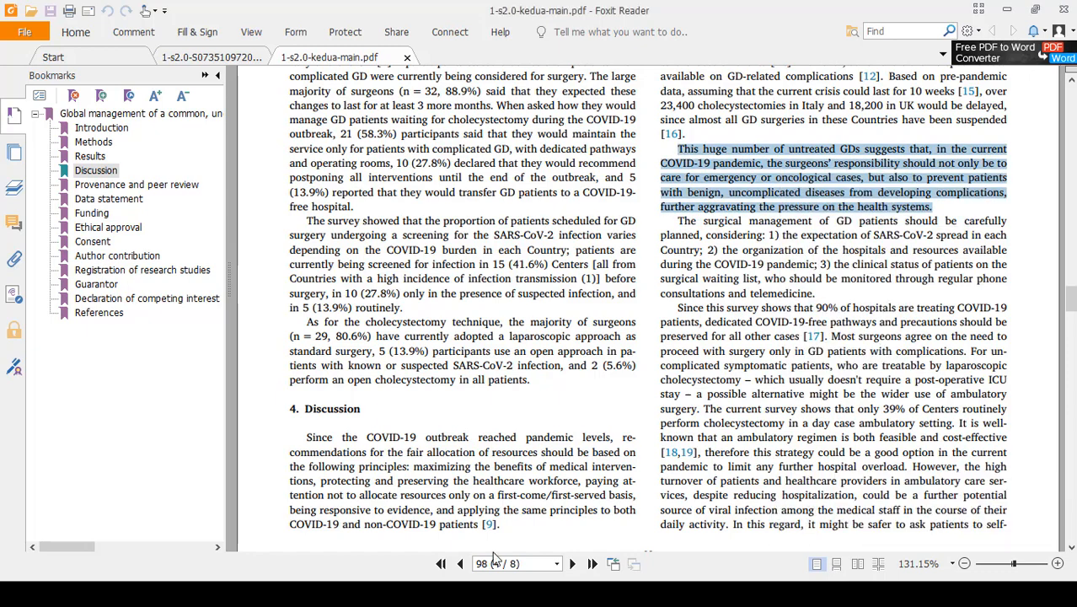
# - Switch to the Word document and insert the copied passage below the first paragraph as Unformatted Unicode Text with Paste Special
pyautogui.hotkey('alt', 'Tab')
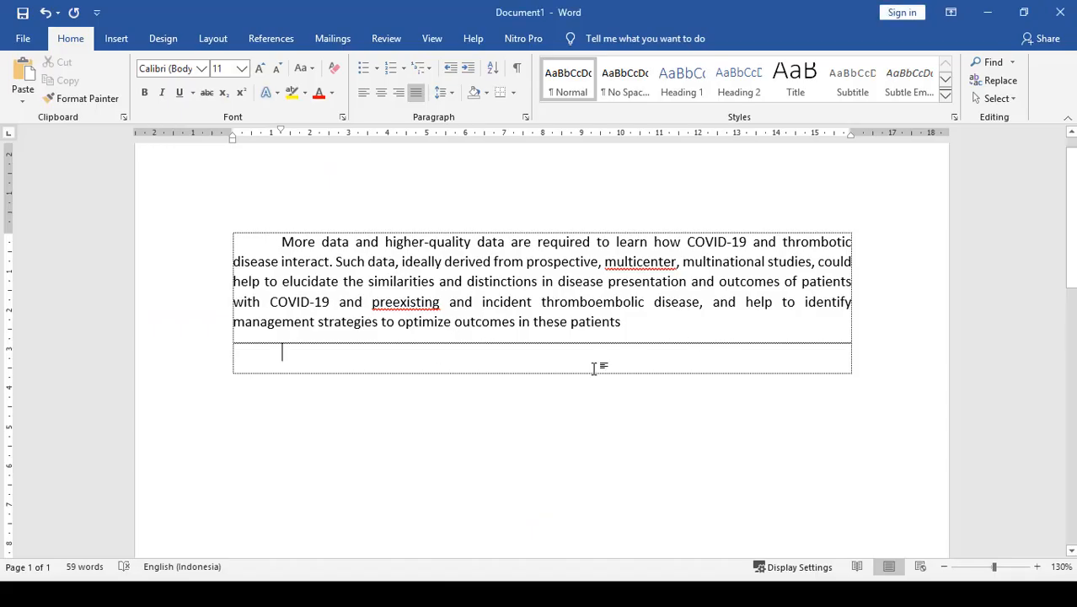
pyautogui.click(31, 102)
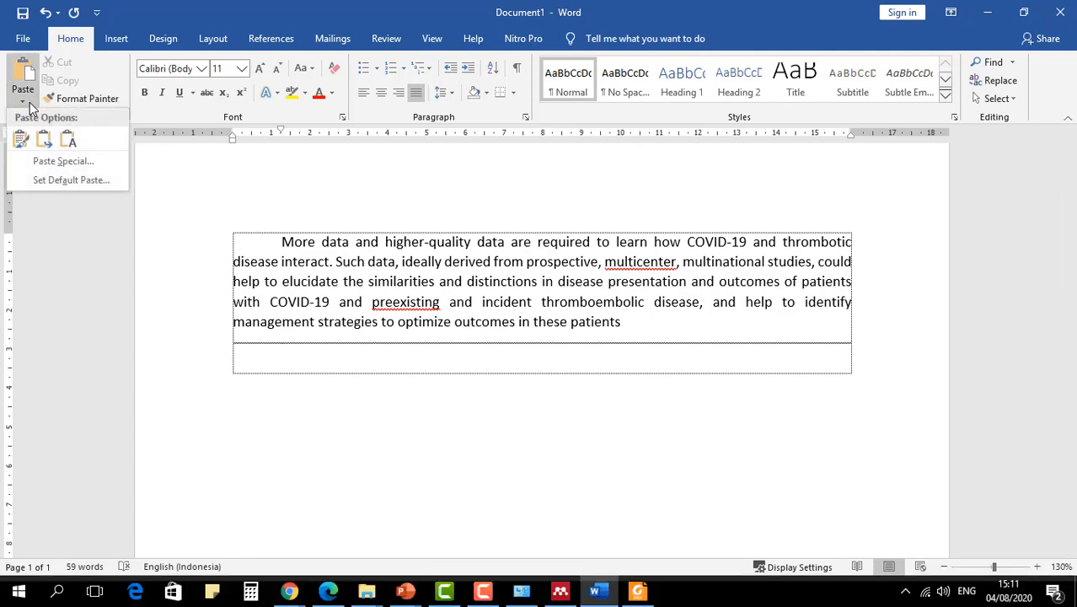
pyautogui.click(48, 171)
pyautogui.click(447, 247)
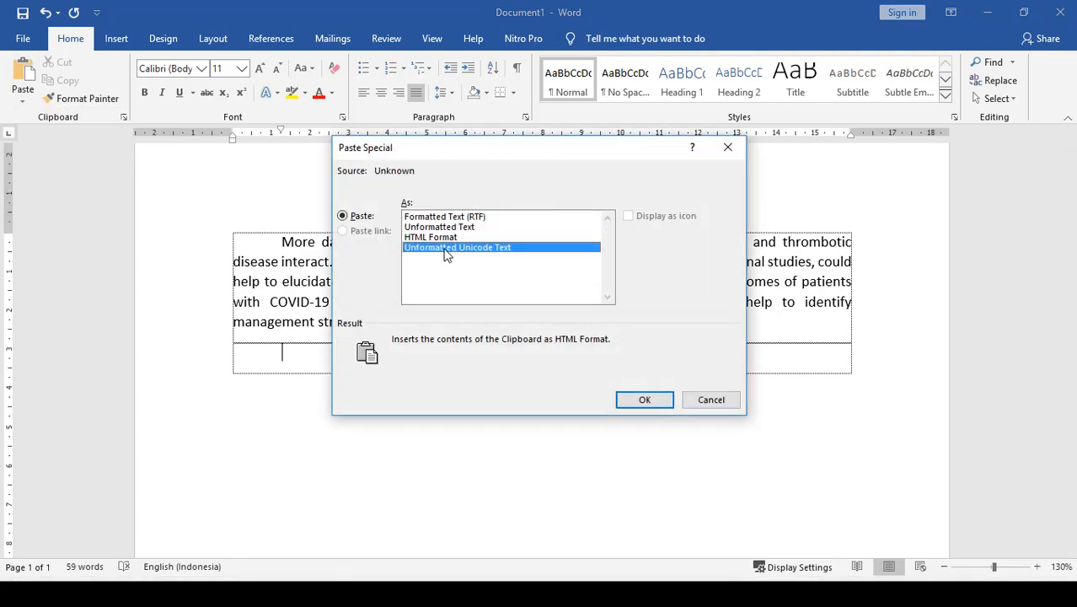
pyautogui.click(654, 402)
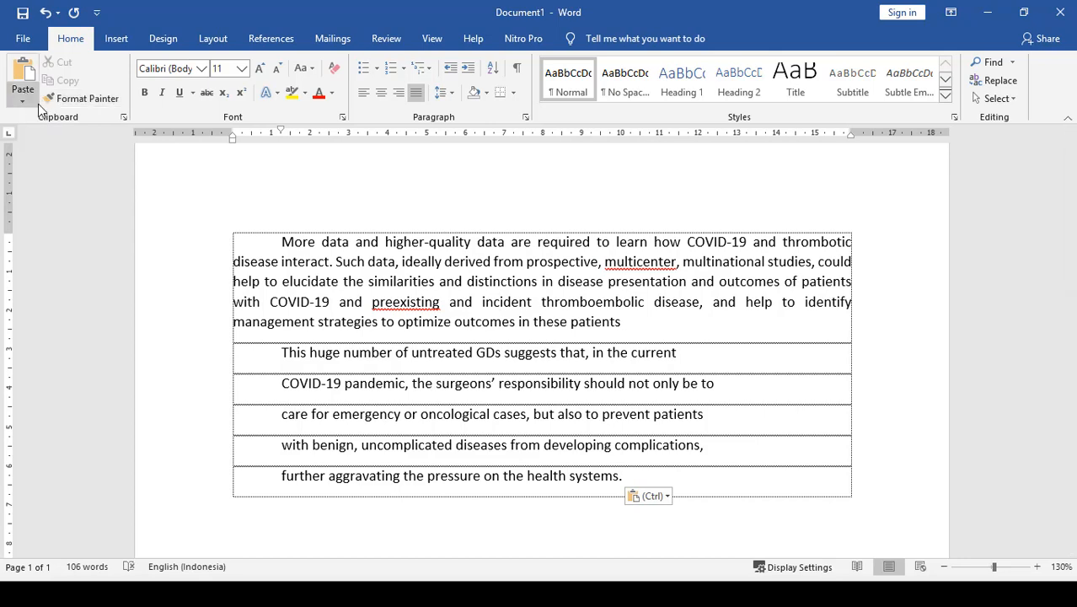
# - Join the pasted lines about untreated GDs into one continuous paragraph and add an empty paragraph below it
pyautogui.click(82, 98)
pyautogui.moveTo(374, 322); pyautogui.dragTo(468, 482)
pyautogui.click(801, 360)
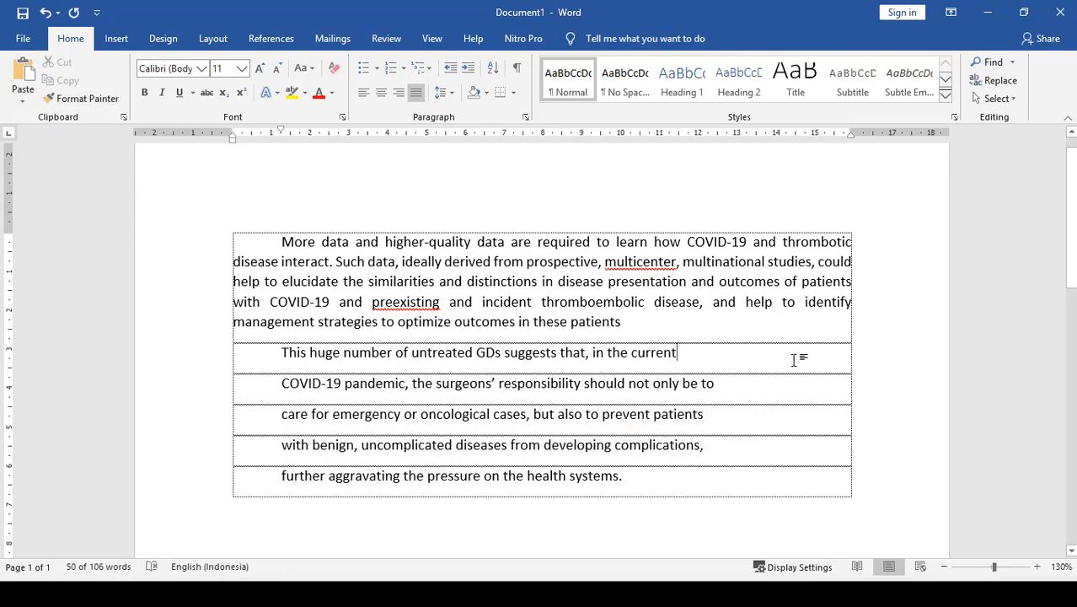
pyautogui.press('Delete')
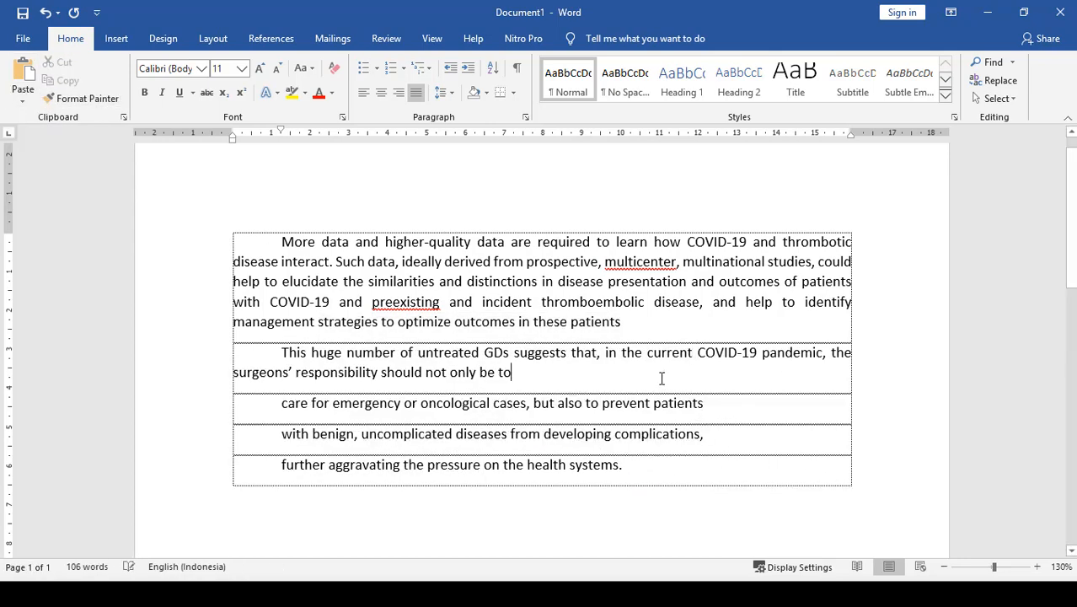
pyautogui.press('Delete')
pyautogui.press('End')
pyautogui.press('Delete')
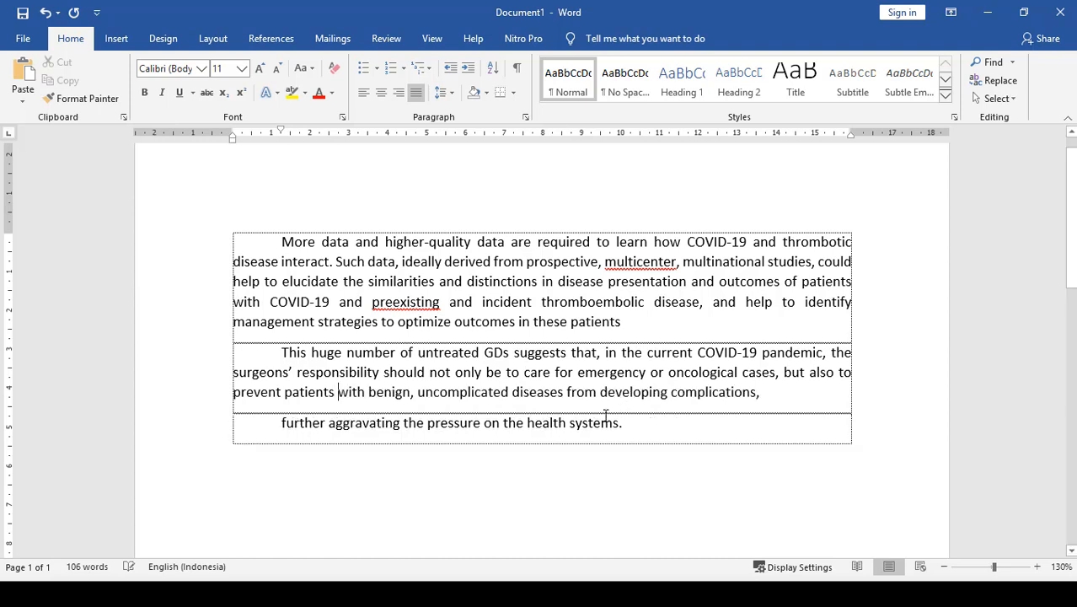
pyautogui.press('Delete')
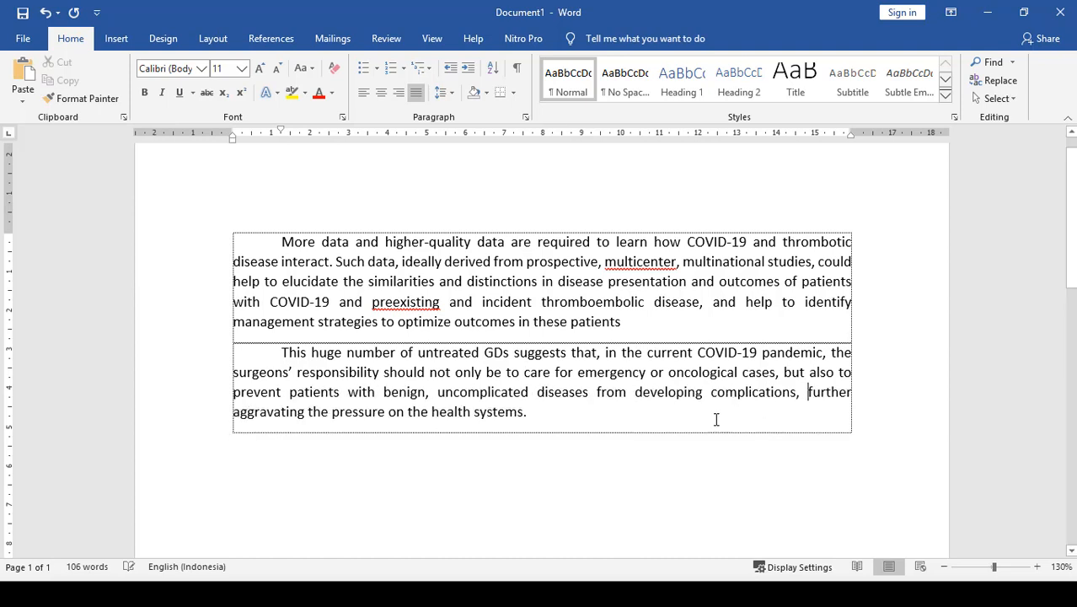
pyautogui.hotkey('ctrl', 'End')
pyautogui.press('Return')
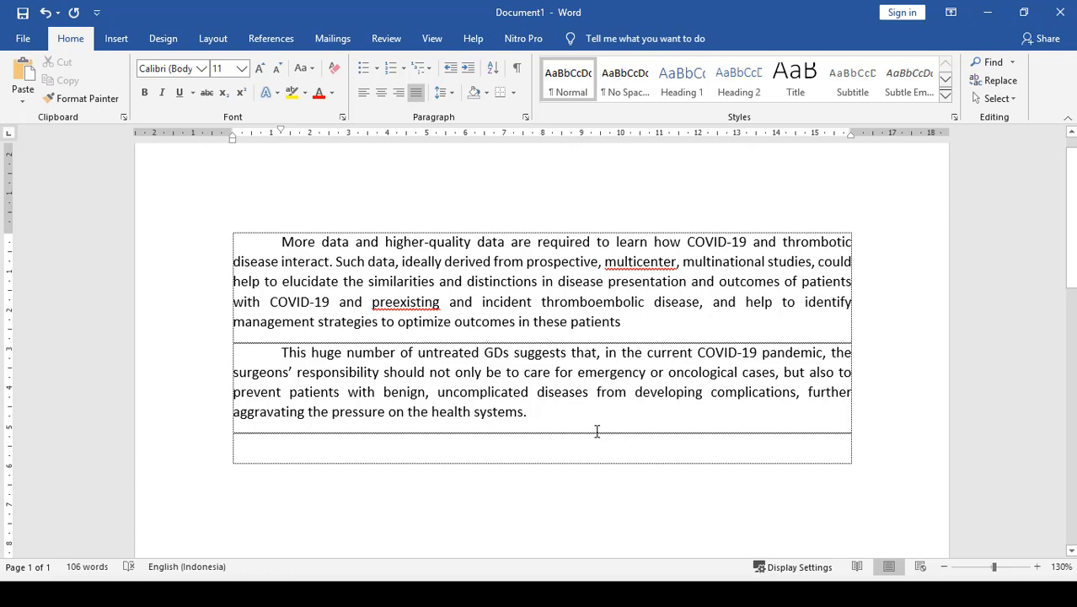
# - Add another empty paragraph at the end of the document, and open garuda1504371.pdf from the Dafpus Latihan Mendeley folder
pyautogui.hotkey('alt', 'Tab')
pyautogui.hotkey('alt', 'Tab')
pyautogui.hotkey('alt', 'Tab')
pyautogui.press('Return')
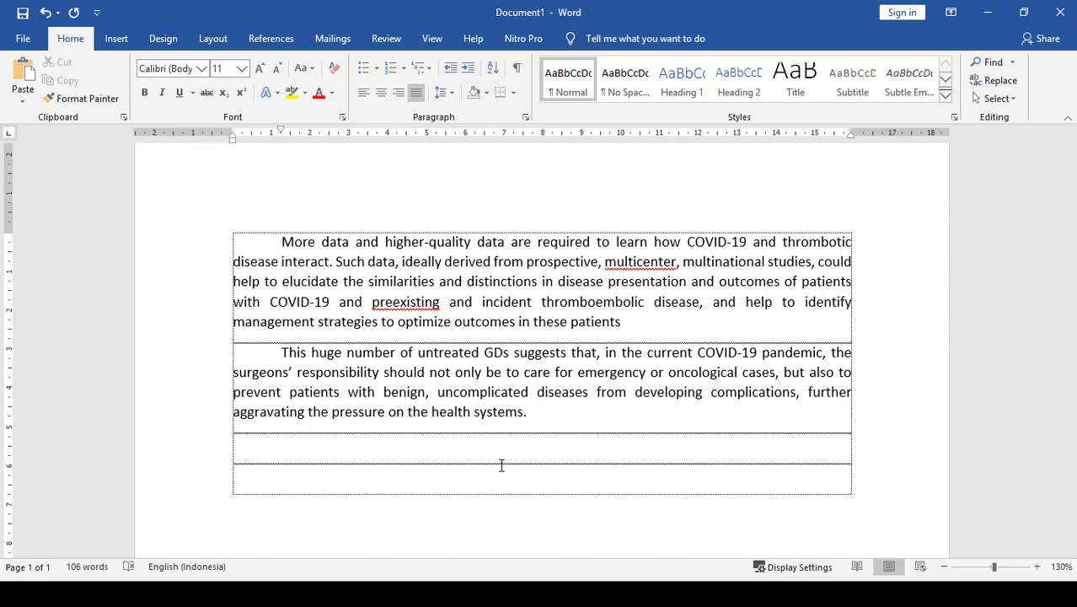
pyautogui.hotkey('alt', 'Tab')
pyautogui.hotkey('alt', 'Tab')
pyautogui.hotkey('alt', 'Tab')
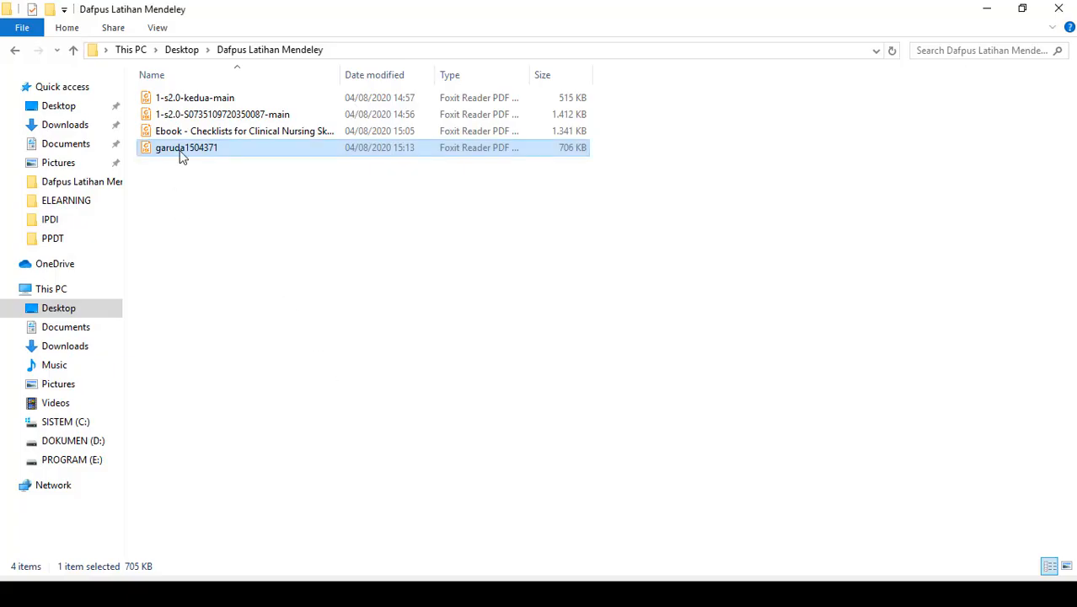
pyautogui.doubleClick(180, 150)
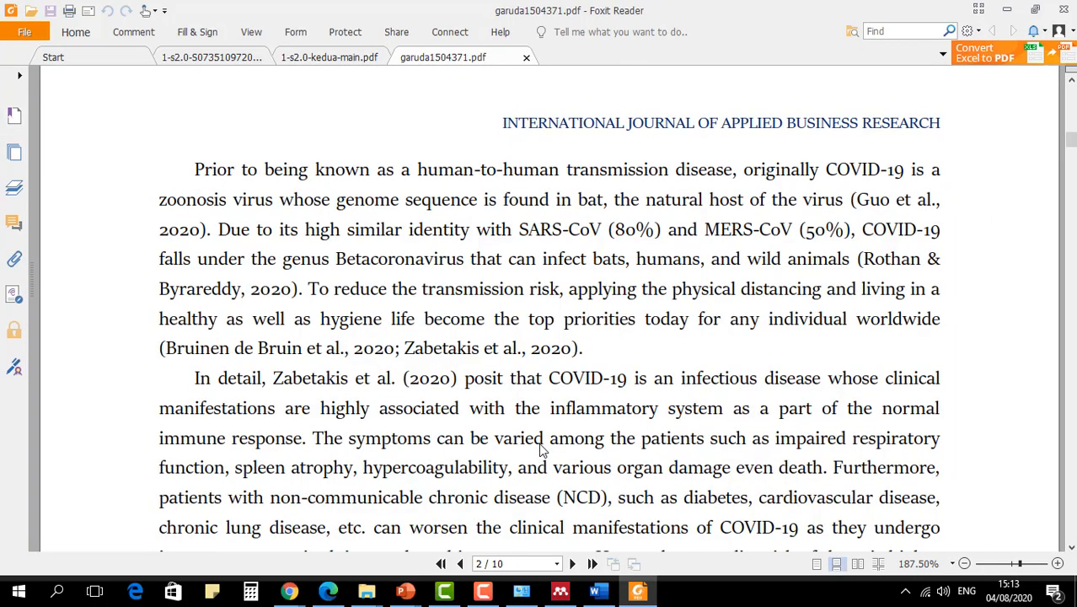
# - Copy the paragraph starting "Apparently, the responsibility for keeping the world" on page 91 of the garuda PDF and return to the Word document
pyautogui.keyDown('ctrl'); pyautogui.scroll(-3, 348, 236); pyautogui.keyUp('ctrl')
pyautogui.scroll(-3, 425, 329)
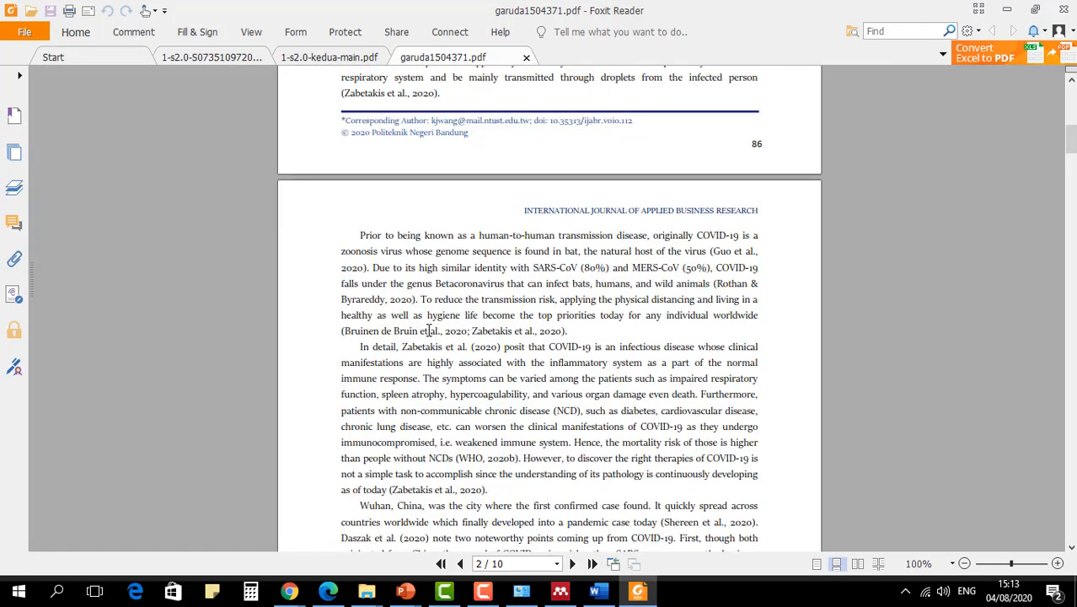
pyautogui.scroll(-20, 489, 371)
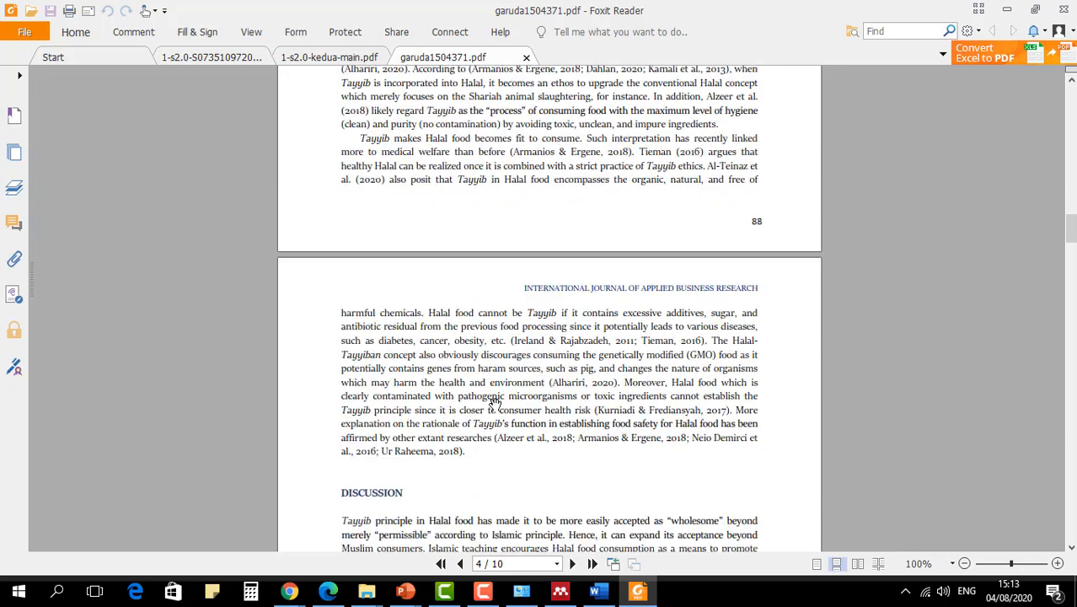
pyautogui.scroll(-4, 497, 399)
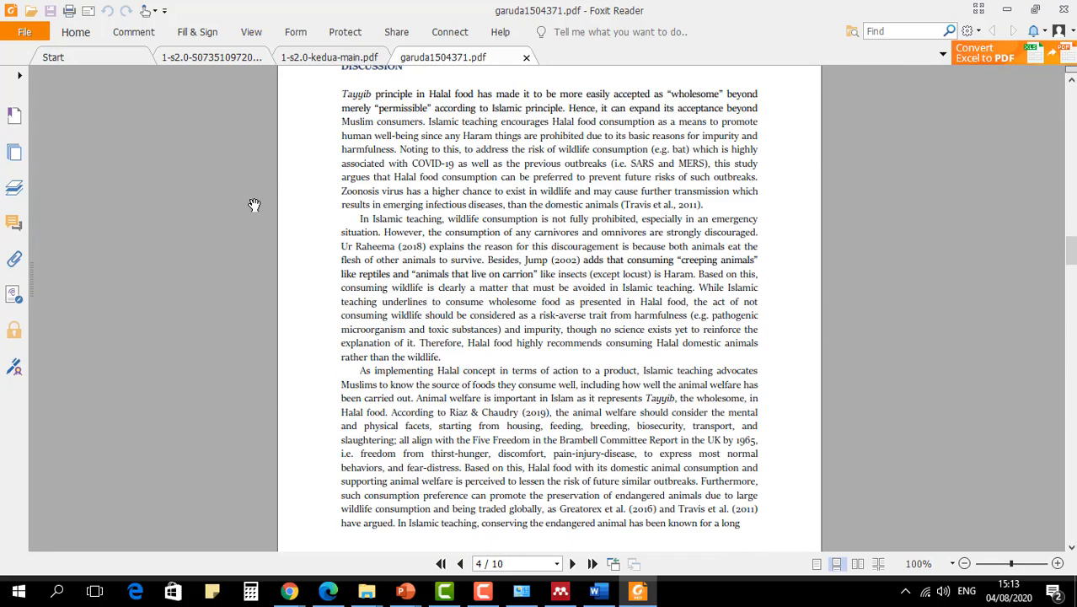
pyautogui.scroll(-2, 443, 309)
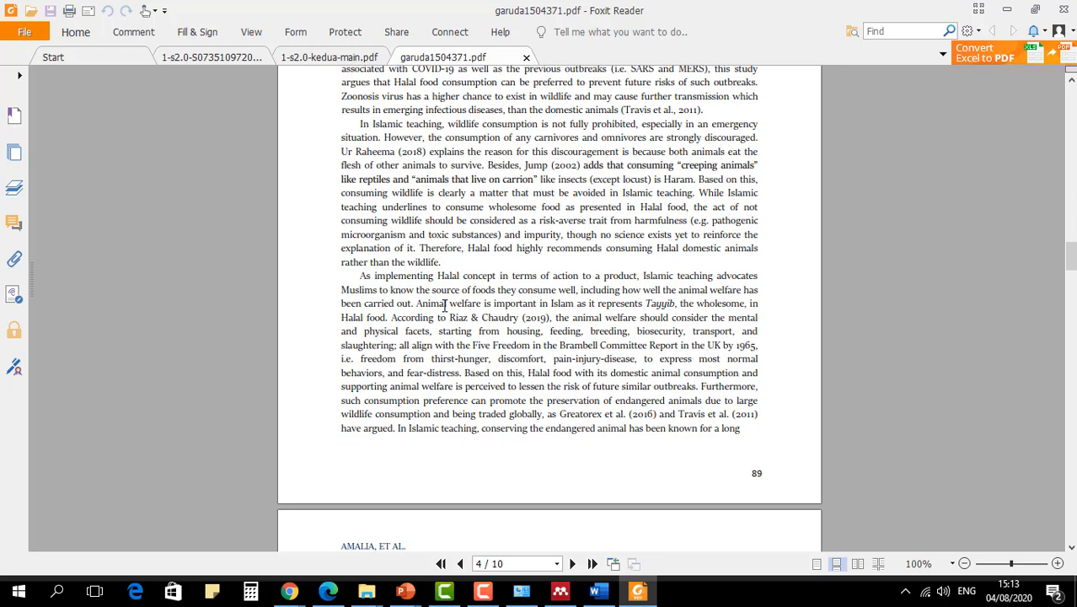
pyautogui.scroll(-13, 444, 306)
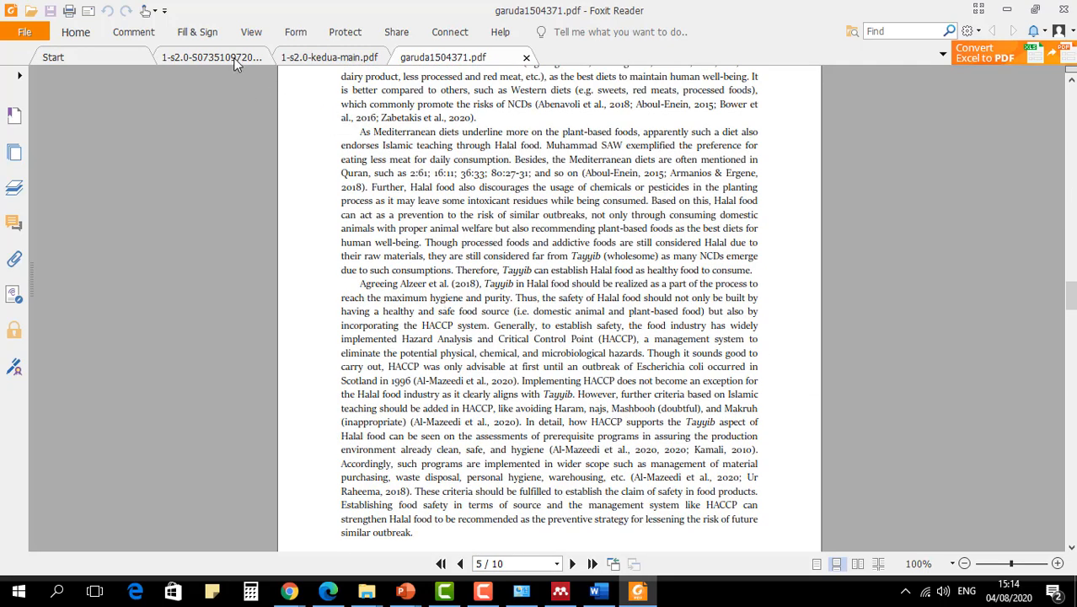
pyautogui.scroll(-2, 420, 298)
pyautogui.scroll(-15, 442, 333)
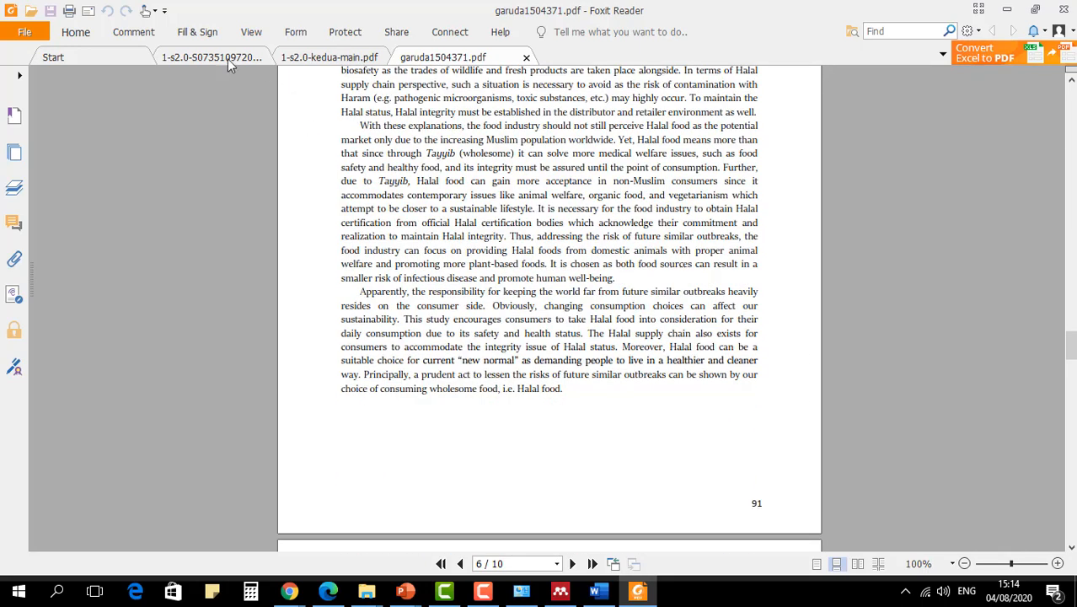
pyautogui.click(74, 32)
pyautogui.click(234, 177)
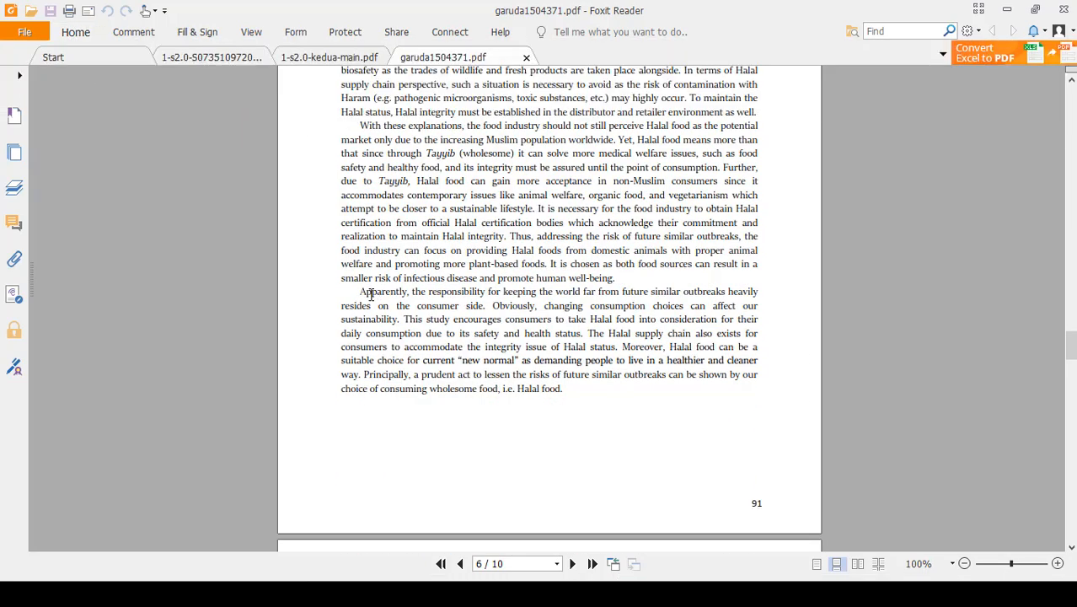
pyautogui.moveTo(359, 291); pyautogui.dragTo(548, 389)
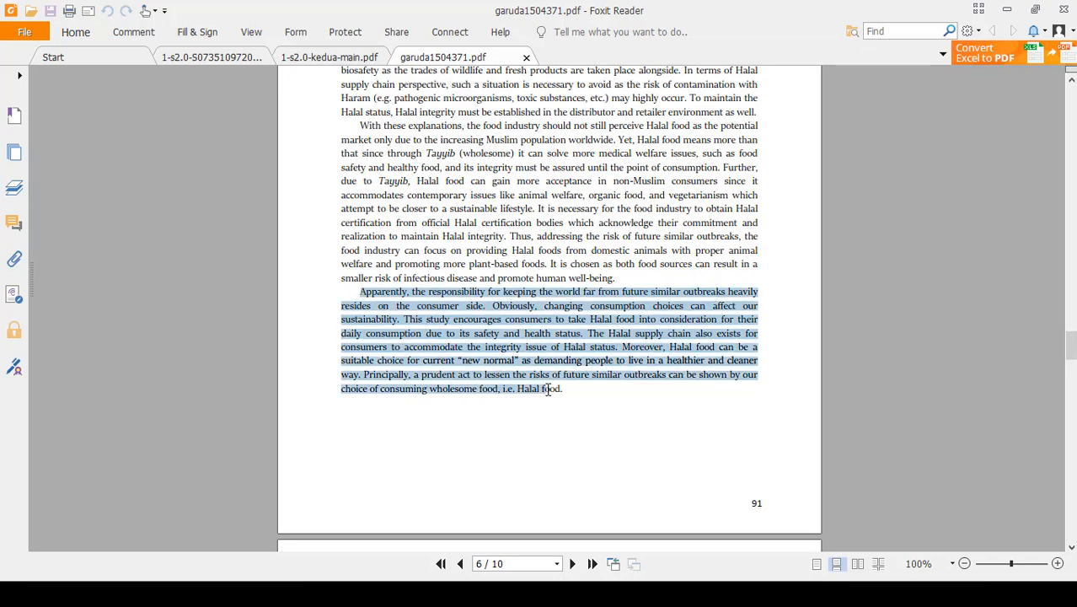
pyautogui.rightClick(481, 320)
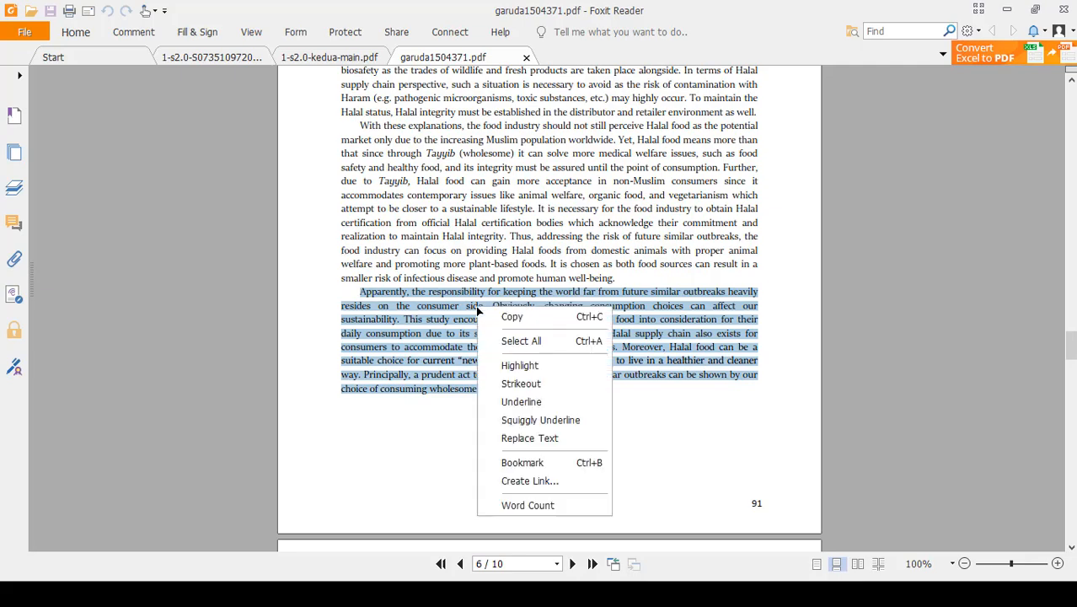
pyautogui.click(509, 315)
pyautogui.hotkey('alt', 'Tab')
pyautogui.hotkey('alt', 'Tab')
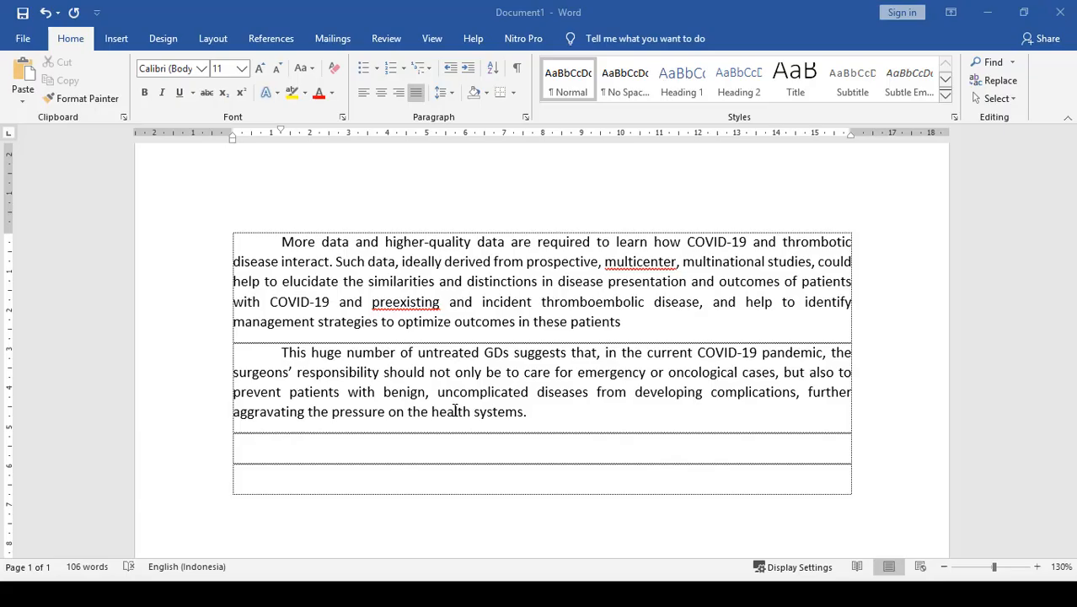
# - Try pasting the copied passage with its source formatting into the first empty paragraph, and undo that paste
pyautogui.click(25, 103)
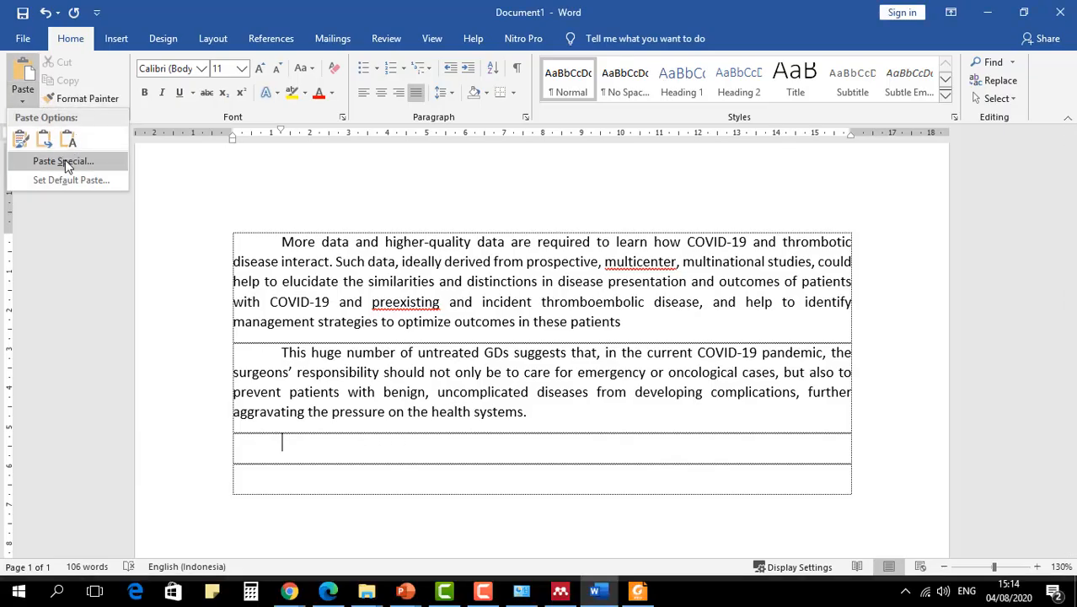
pyautogui.click(46, 151)
pyautogui.click(468, 248)
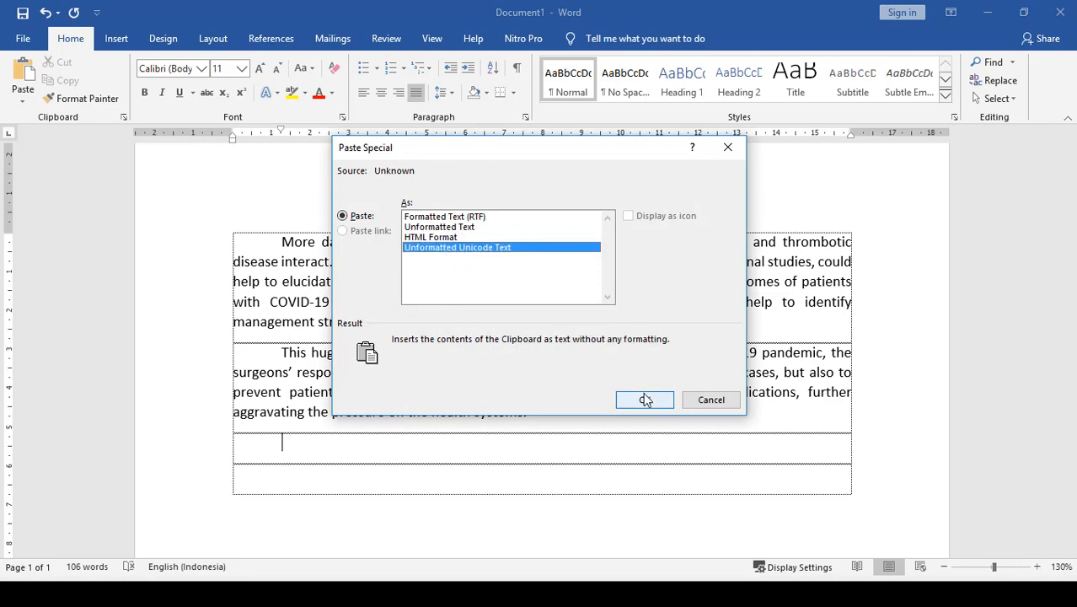
pyautogui.click(710, 401)
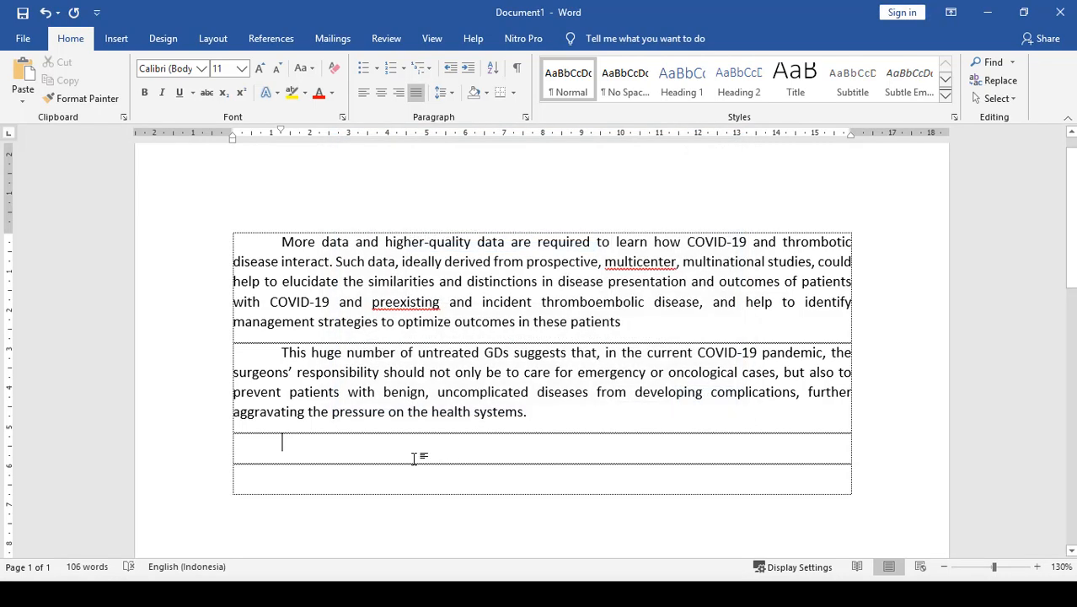
pyautogui.hotkey('ctrl', 'v')
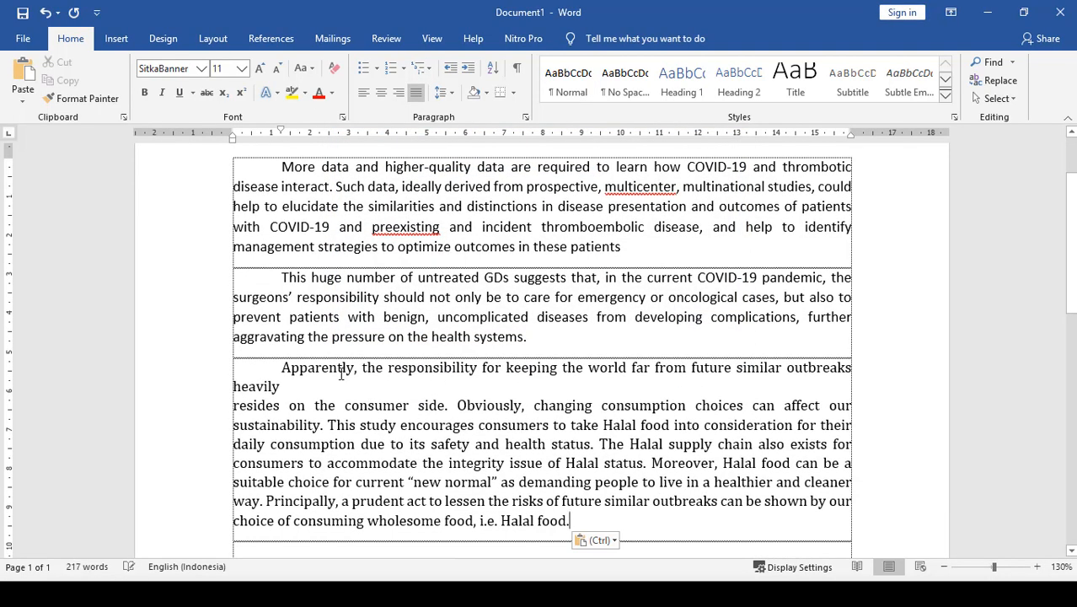
pyautogui.hotkey('ctrl', 'z')
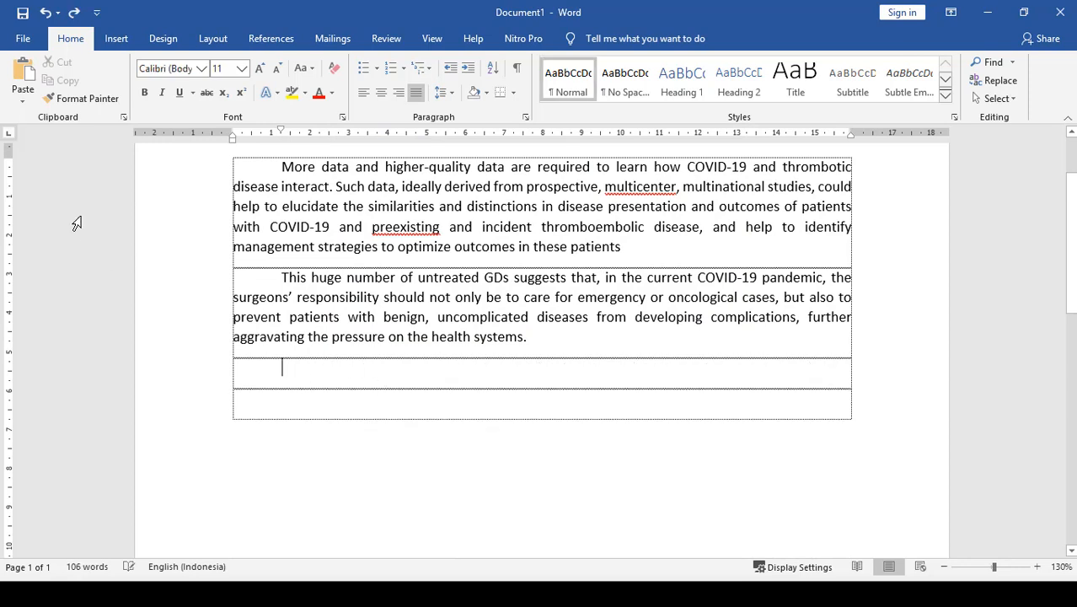
# - Insert the copied Halal food passage below the second paragraph as Unformatted Unicode Text with Paste Special
pyautogui.click(26, 101)
pyautogui.click(60, 161)
pyautogui.click(447, 247)
pyautogui.click(644, 399)
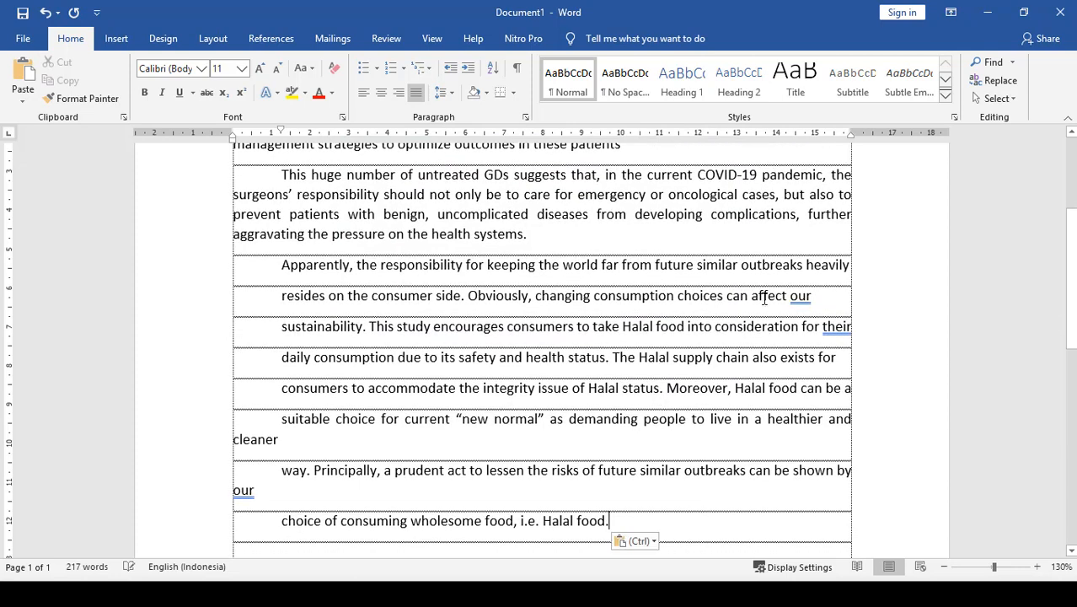
# - Join the broken lines of the pasted Halal food passage into one continuous paragraph by removing its line breaks
pyautogui.press('Delete')
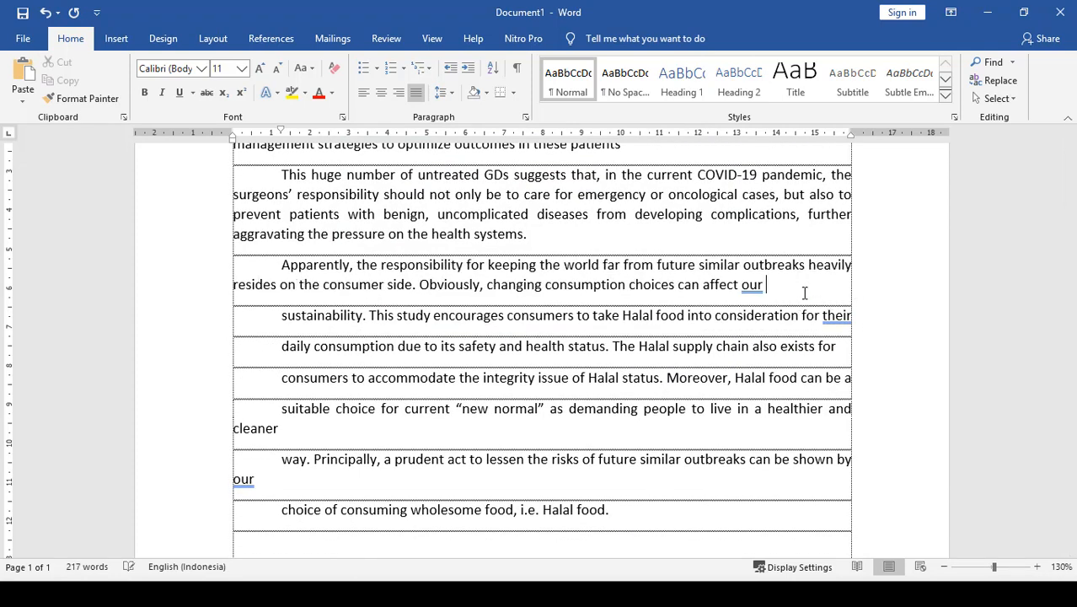
pyautogui.press('Delete')
pyautogui.click(777, 309)
pyautogui.press('Delete')
pyautogui.click(745, 326)
pyautogui.press('Delete')
pyautogui.click(716, 359)
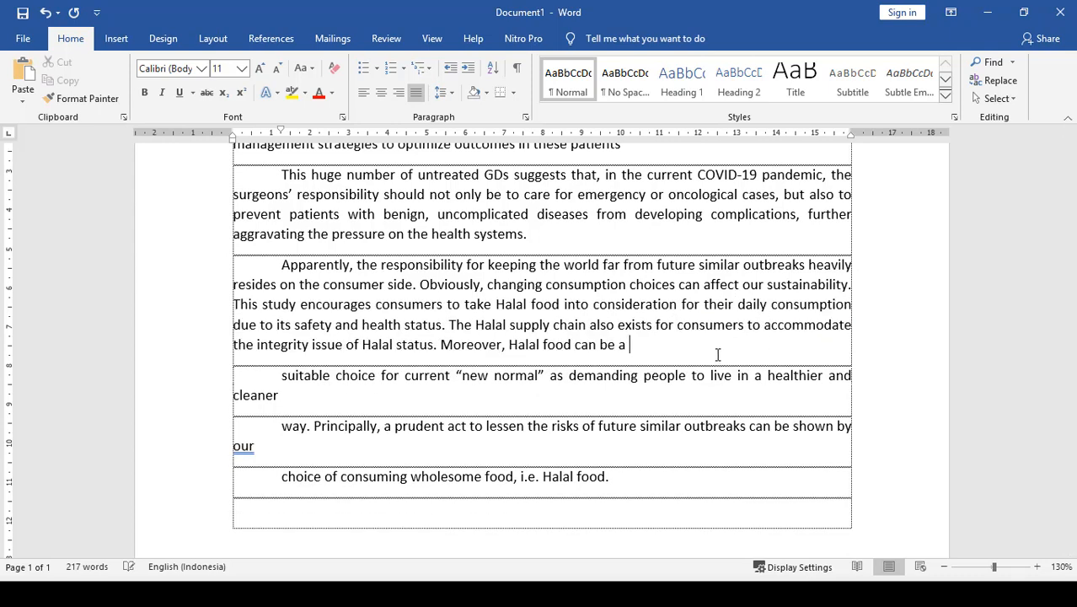
pyautogui.press('Delete')
pyautogui.click(695, 371)
pyautogui.press('Delete')
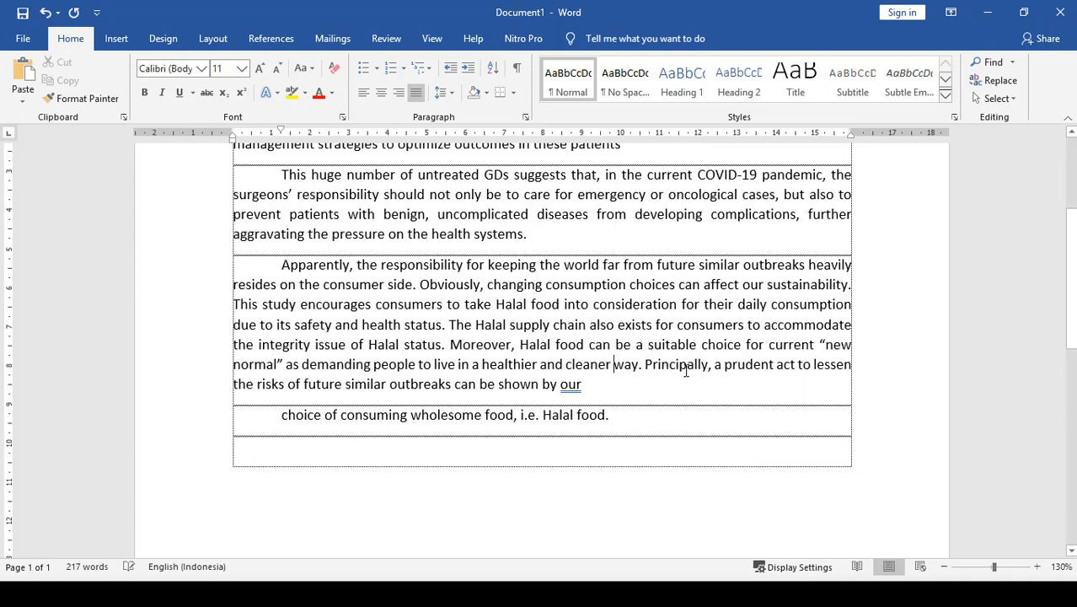
pyautogui.press('Delete')
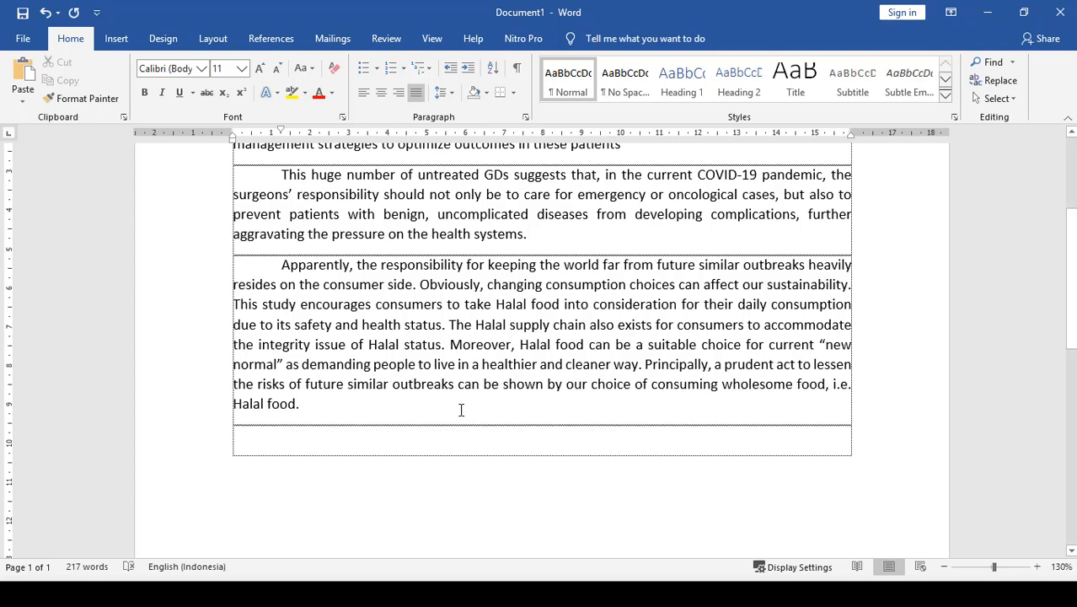
# - Add an empty paragraph below the Halal food passage, and open the Checklists for Clinical Nursing Skills ebook from the Dafpus Latihan Mendeley folder
pyautogui.scroll(2, 461, 410)
pyautogui.scroll(-1, 444, 419)
pyautogui.scroll(1, 444, 419)
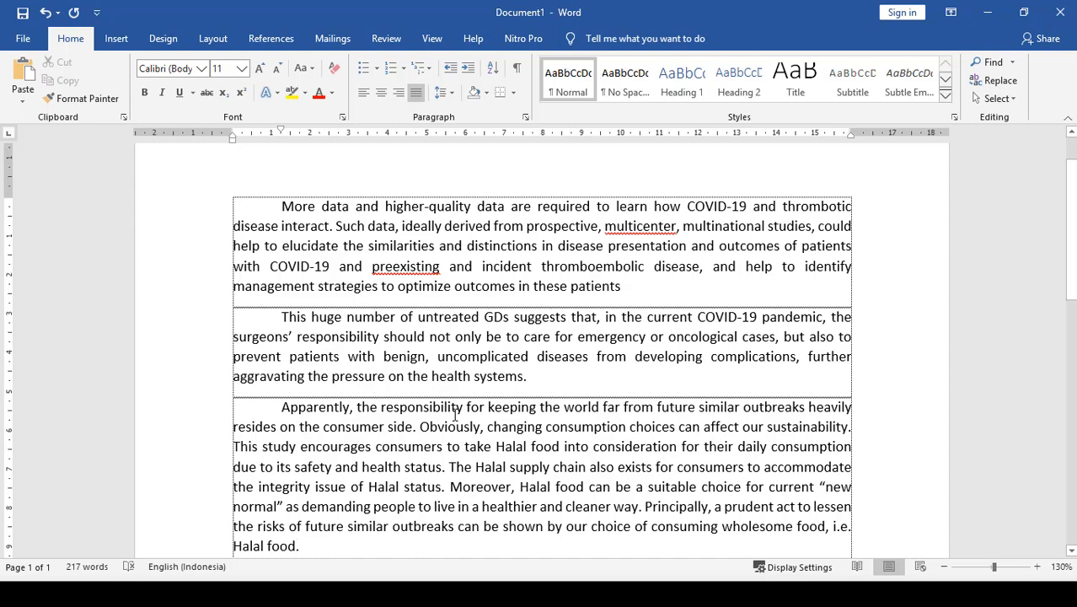
pyautogui.scroll(-1, 386, 340)
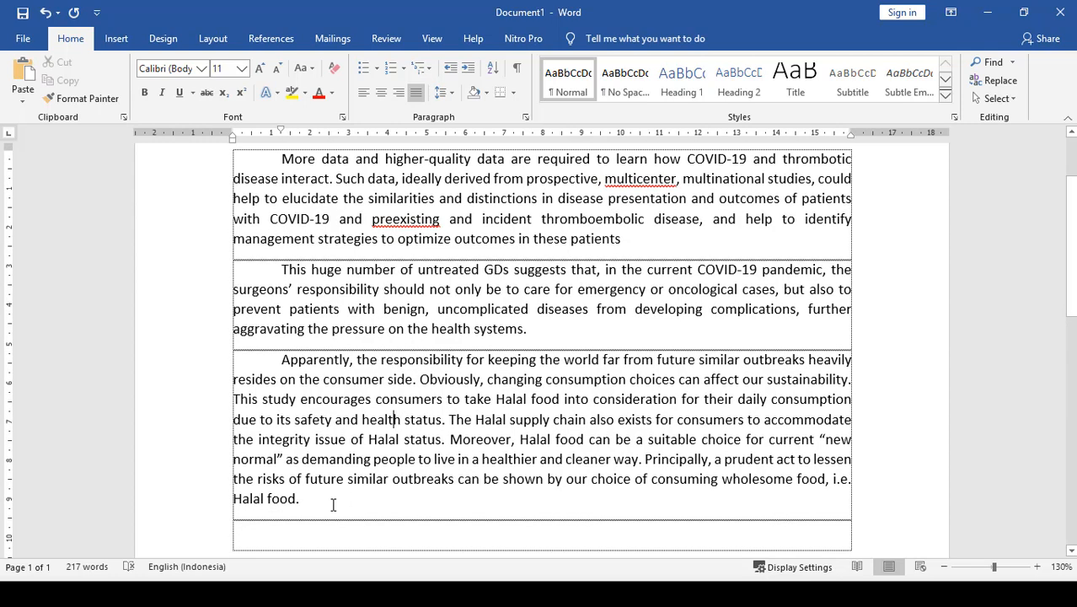
pyautogui.press('Return')
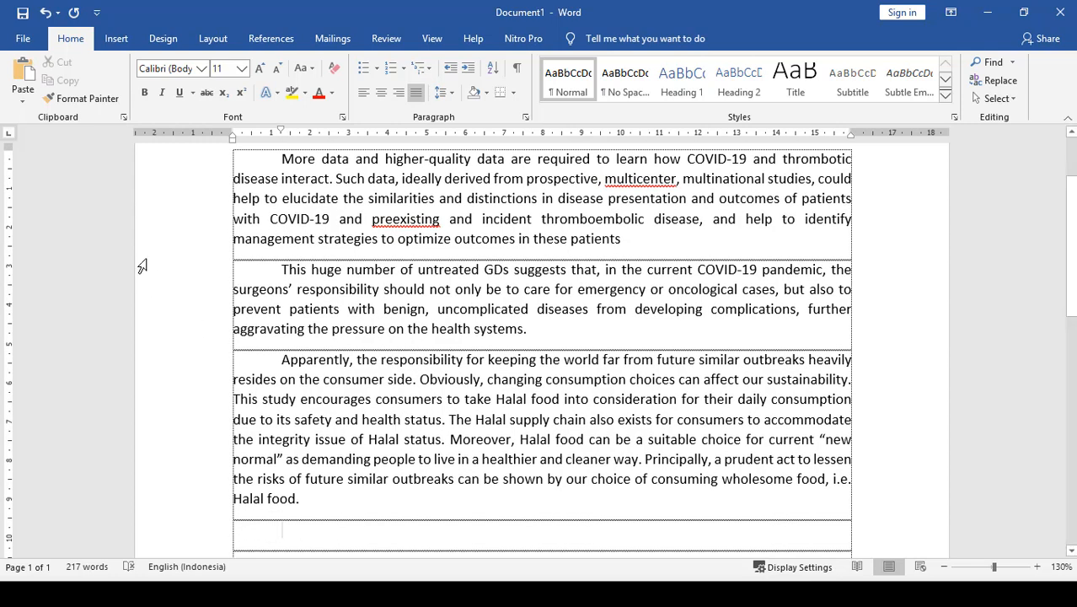
pyautogui.hotkey('alt', 'Tab')
pyautogui.hotkey('alt', 'Tab')
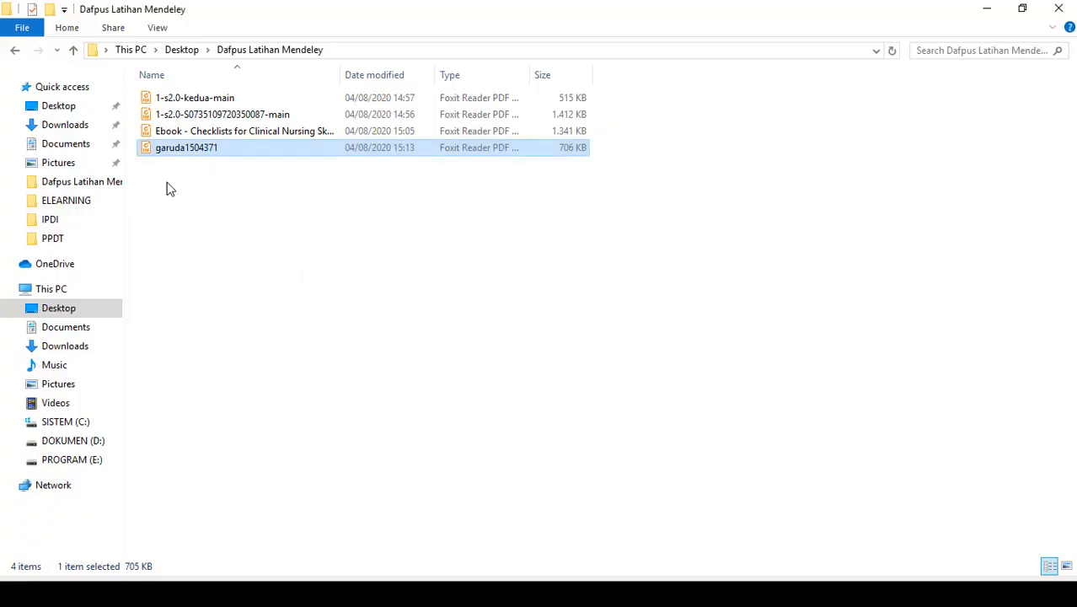
pyautogui.doubleClick(178, 133)
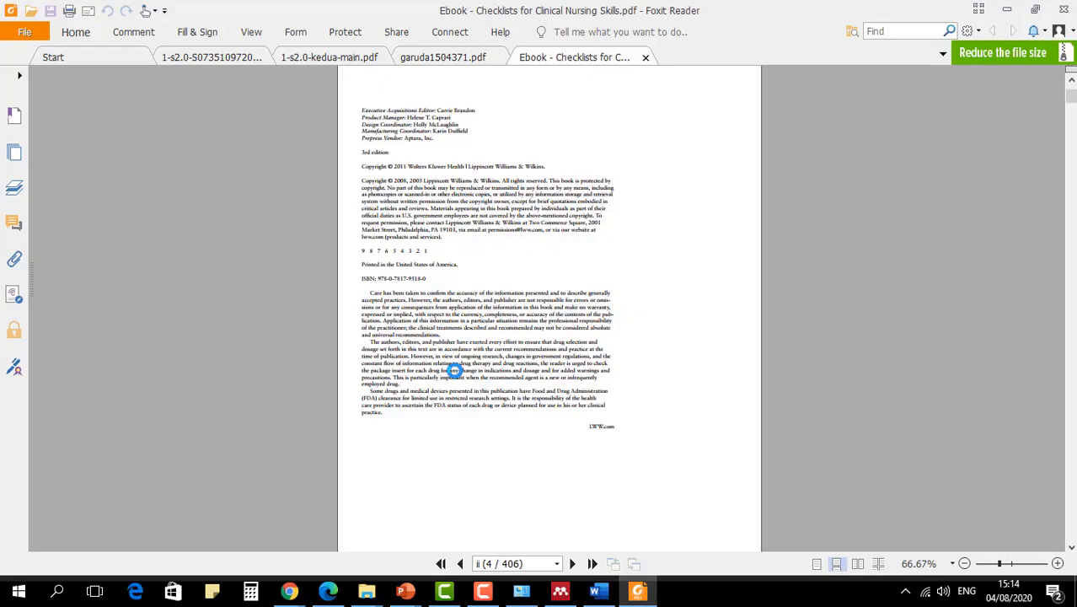
# - Copy item g, starting "Place your hands on the patient's shoulders", on page 30 of the ebook and return to the Word document
pyautogui.scroll(-10, 454, 371)
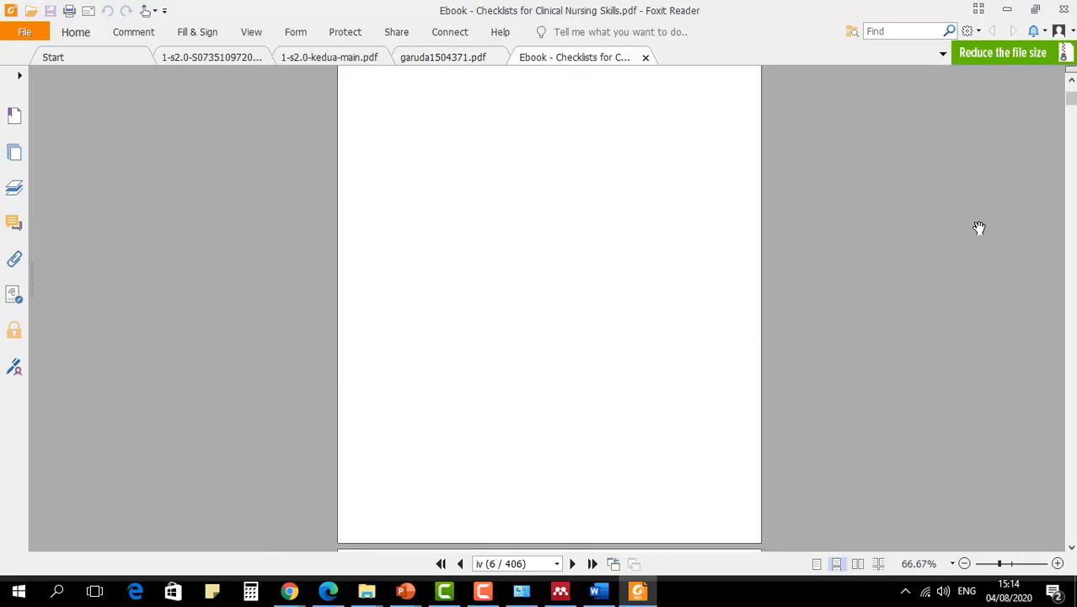
pyautogui.scroll(3, 772, 269)
pyautogui.scroll(-3, 783, 270)
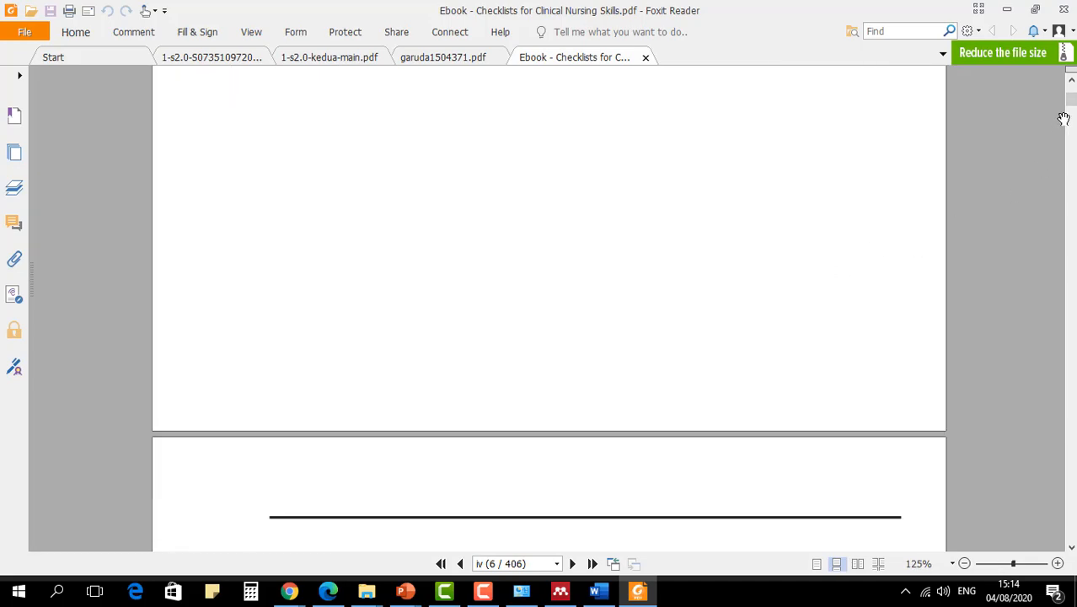
pyautogui.scroll(3, 1068, 100)
pyautogui.moveTo(1070, 103); pyautogui.dragTo(1070, 150)
pyautogui.scroll(-3, 766, 296)
pyautogui.scroll(10, 769, 297)
pyautogui.scroll(20, 921, 295)
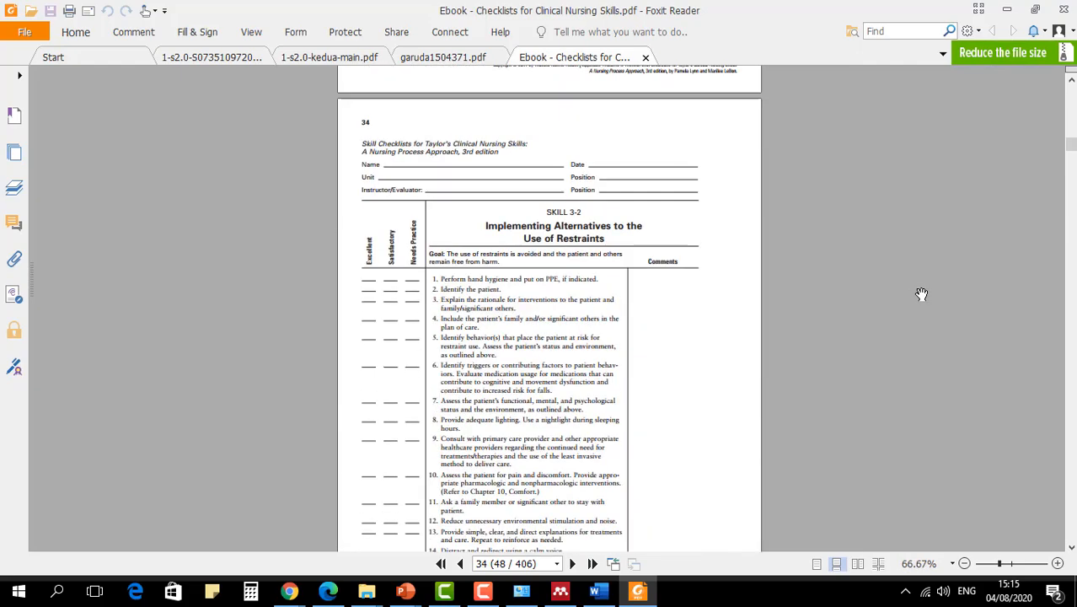
pyautogui.scroll(8, 921, 294)
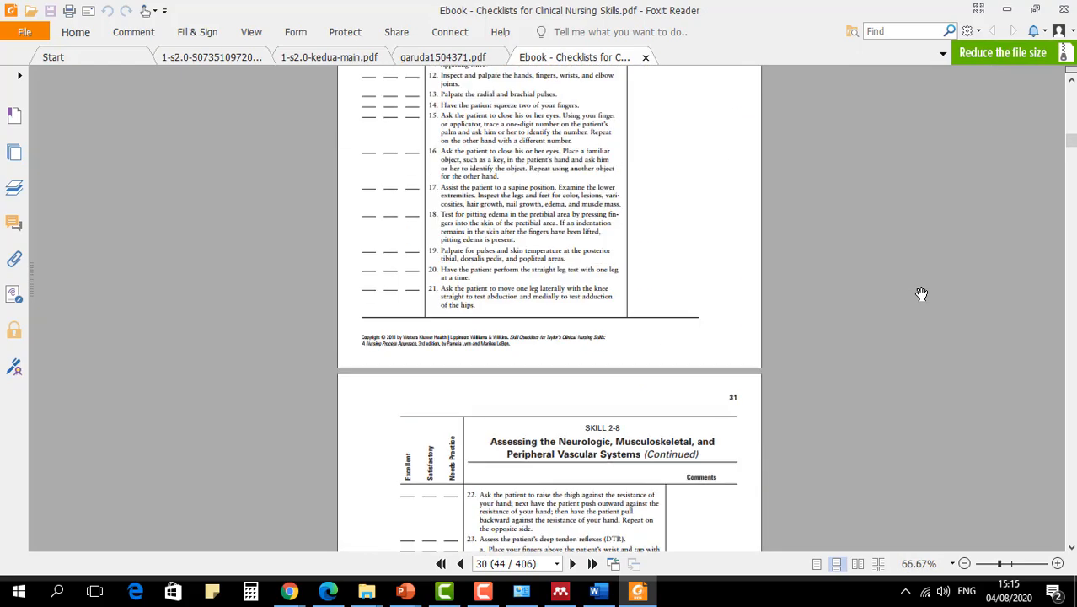
pyautogui.click(88, 38)
pyautogui.click(53, 62)
pyautogui.moveTo(449, 272); pyautogui.dragTo(528, 288)
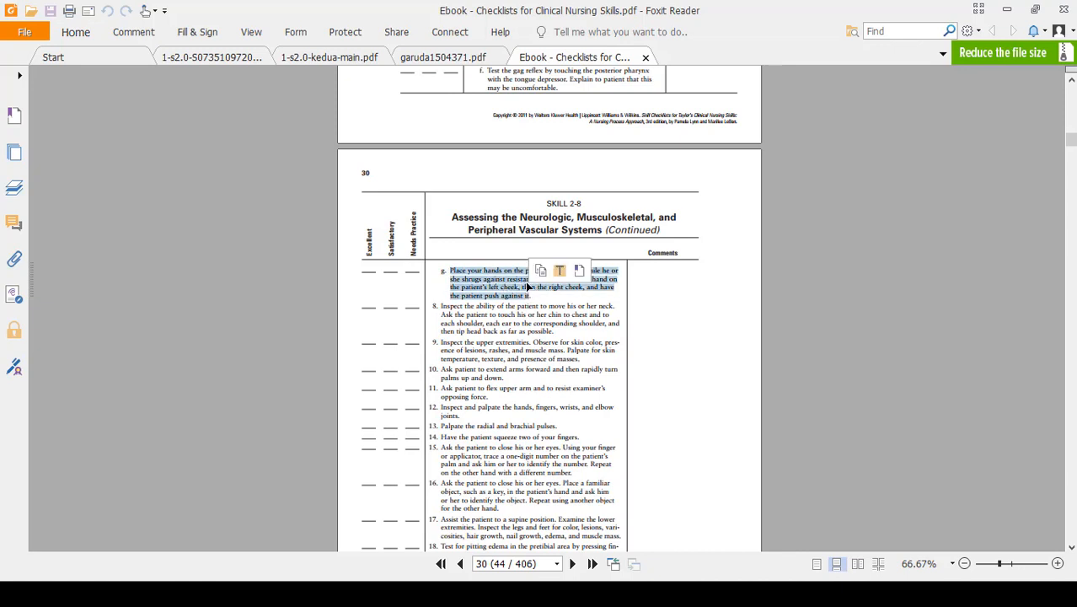
pyautogui.rightClick(526, 278)
pyautogui.click(556, 287)
pyautogui.hotkey('alt', 'Tab')
pyautogui.hotkey('alt', 'Tab')
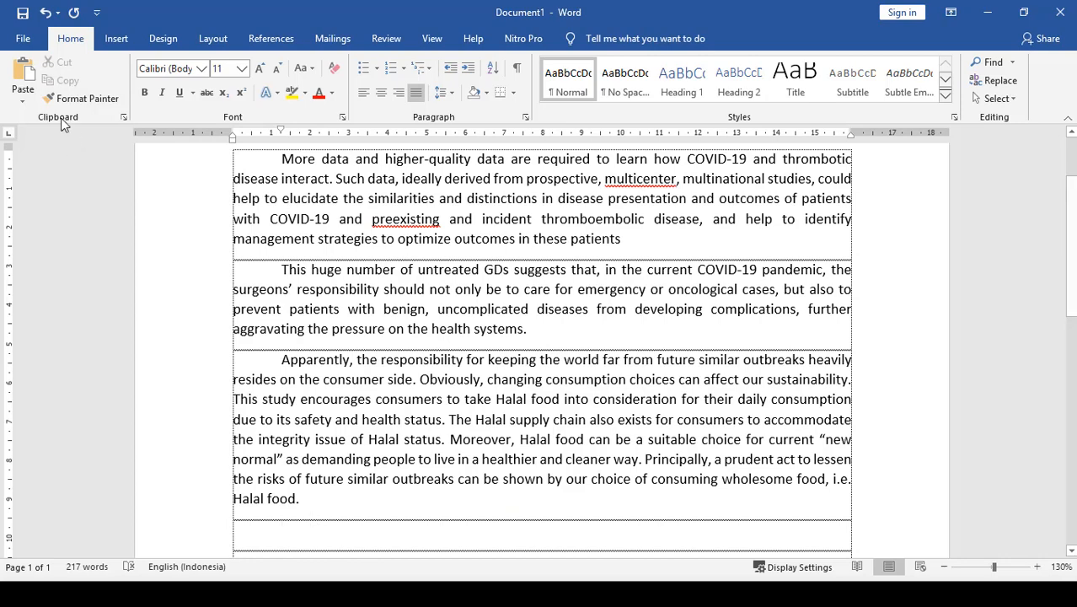
# - Insert the copied nursing skills passage below the Halal food paragraph as unformatted text with Paste Special
pyautogui.click(23, 98)
pyautogui.click(25, 141)
pyautogui.click(446, 247)
pyautogui.click(645, 399)
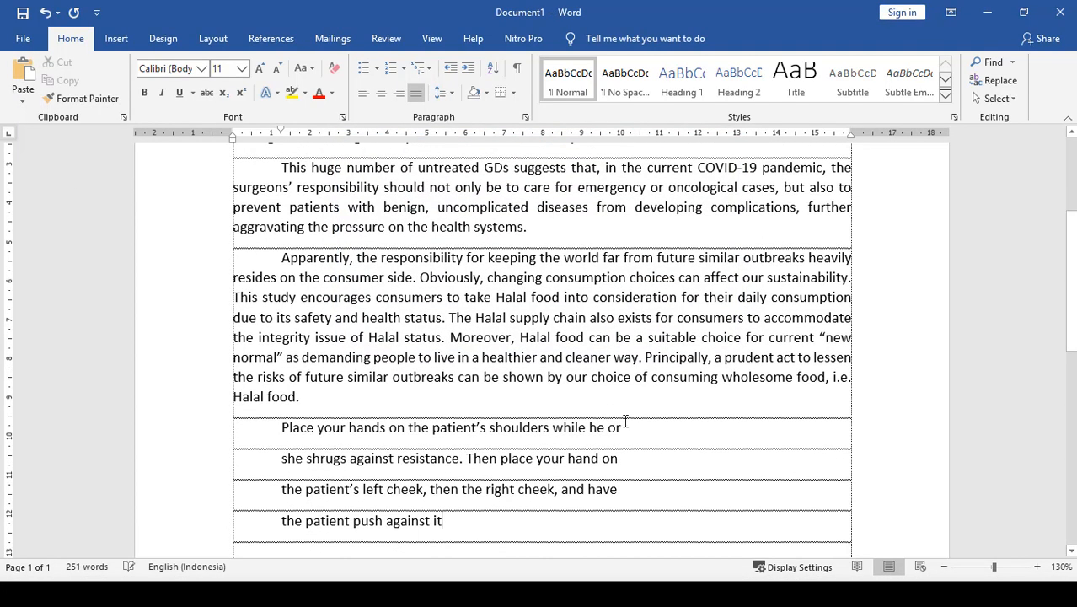
# - Join the broken lines of the "Place your hands on the patient's shoulders" passage into one continuous paragraph
pyautogui.scroll(-1, 609, 414)
pyautogui.click(658, 383)
pyautogui.press('Delete')
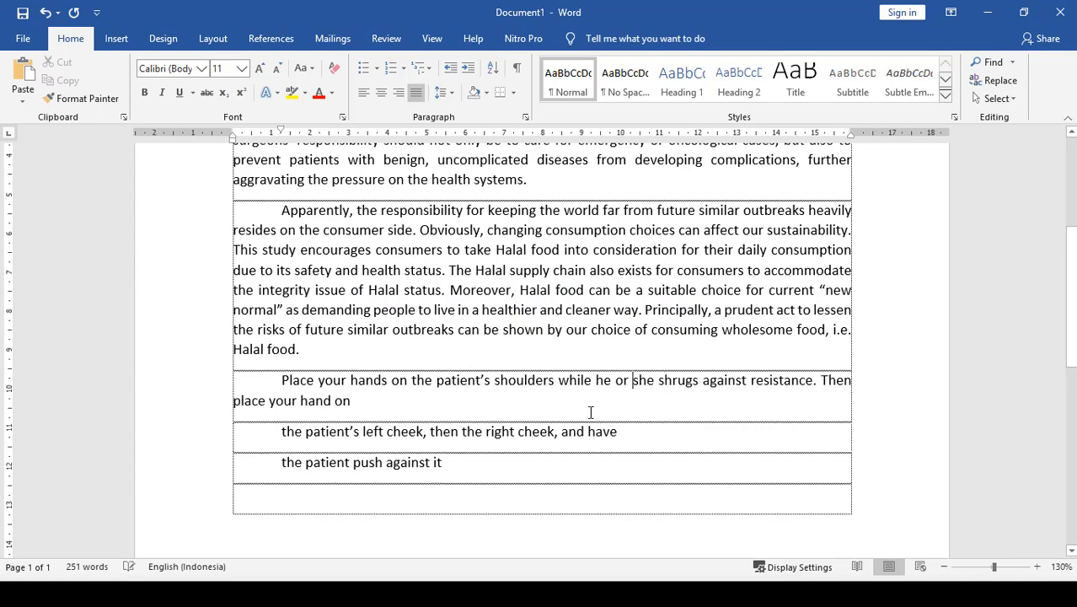
pyautogui.press('Delete')
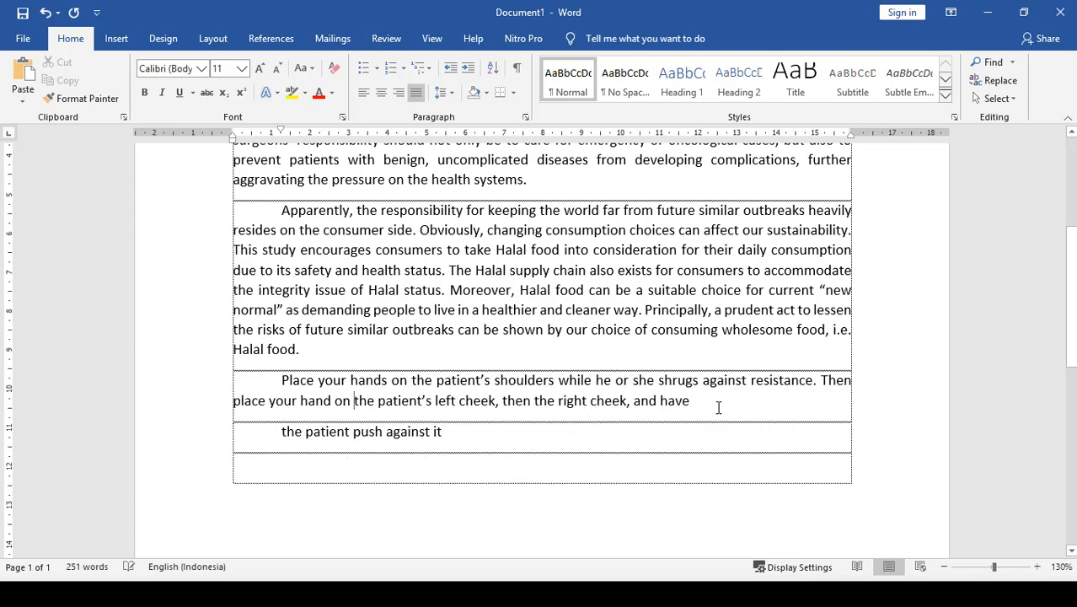
pyautogui.press('Delete')
# - Start a Mendeley citation at the end of the first paragraph, after "in these patients", and switch to Mendeley Desktop
pyautogui.scroll(4, 712, 405)
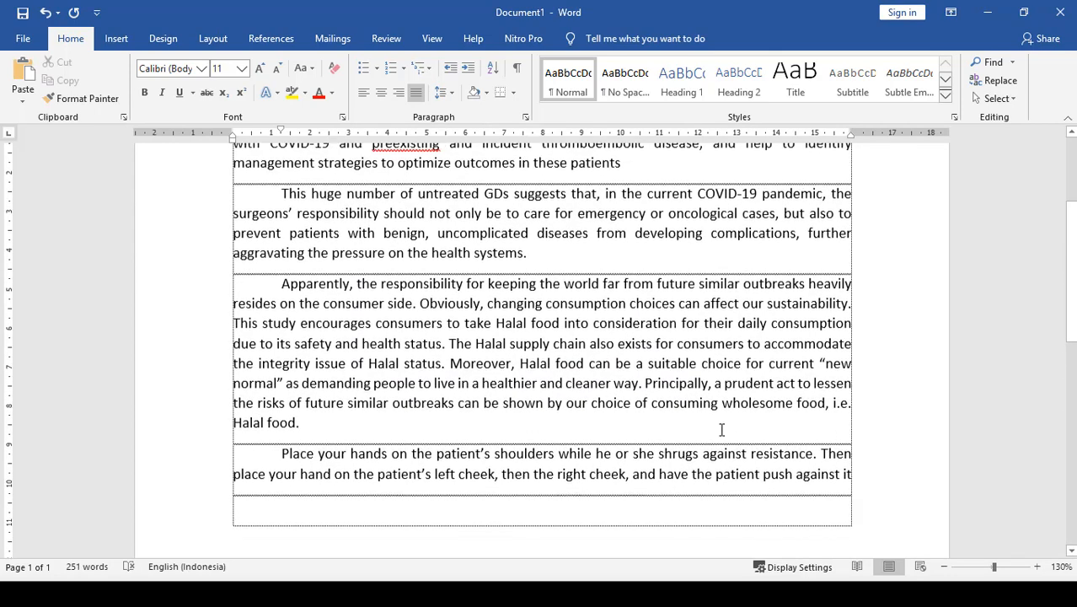
pyautogui.scroll(-2, 687, 387)
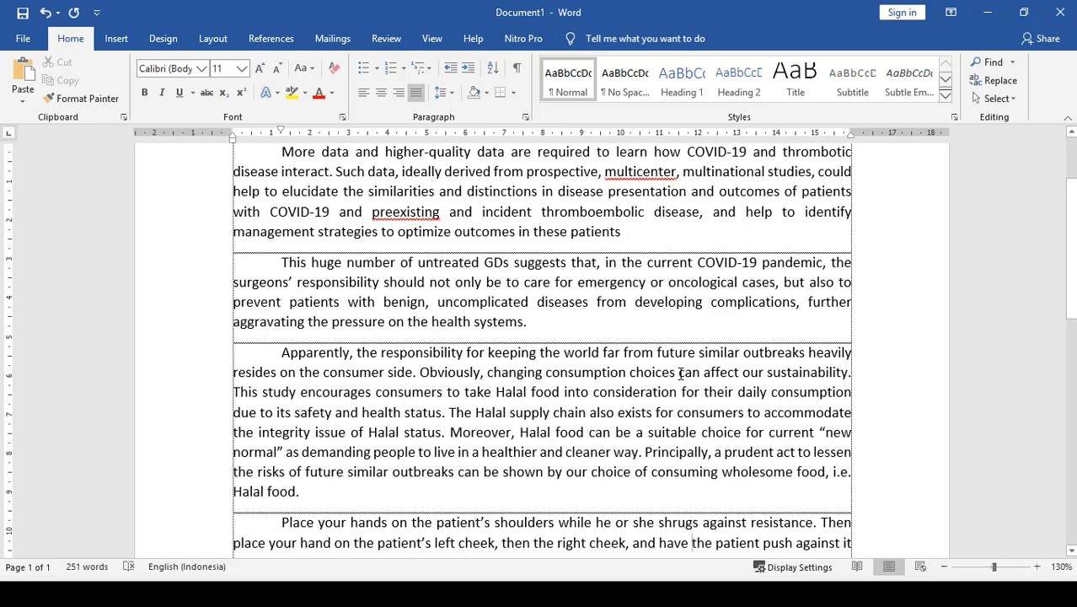
pyautogui.scroll(1, 742, 396)
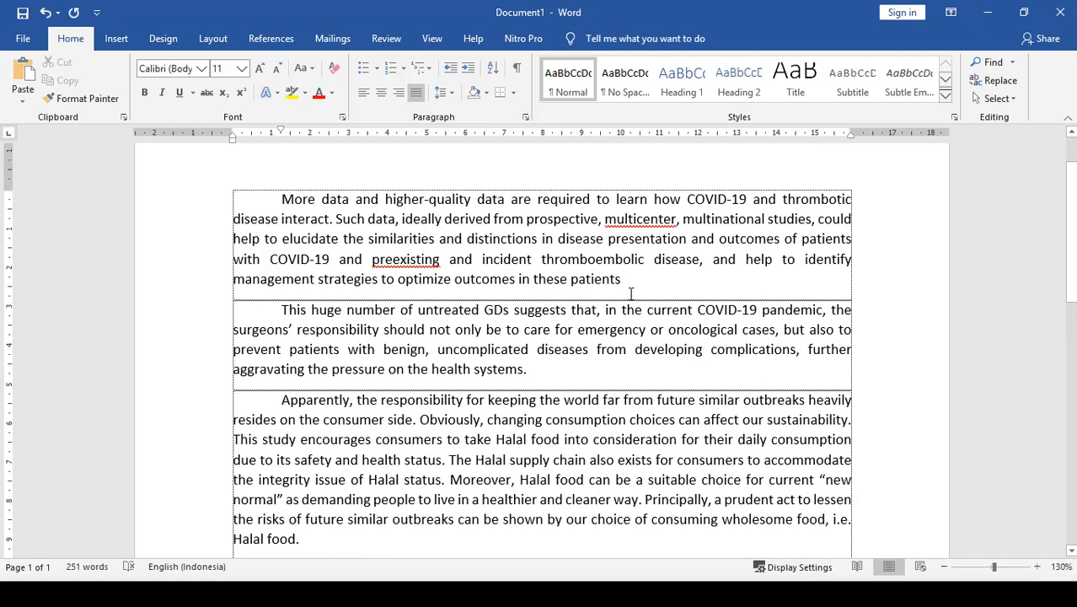
pyautogui.click(278, 38)
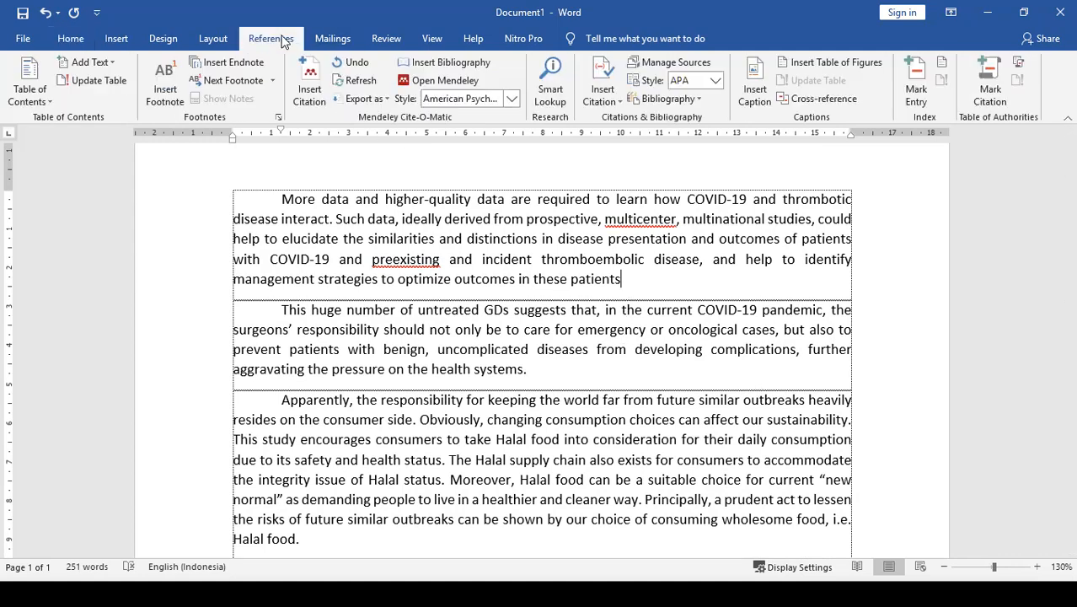
pyautogui.click(311, 93)
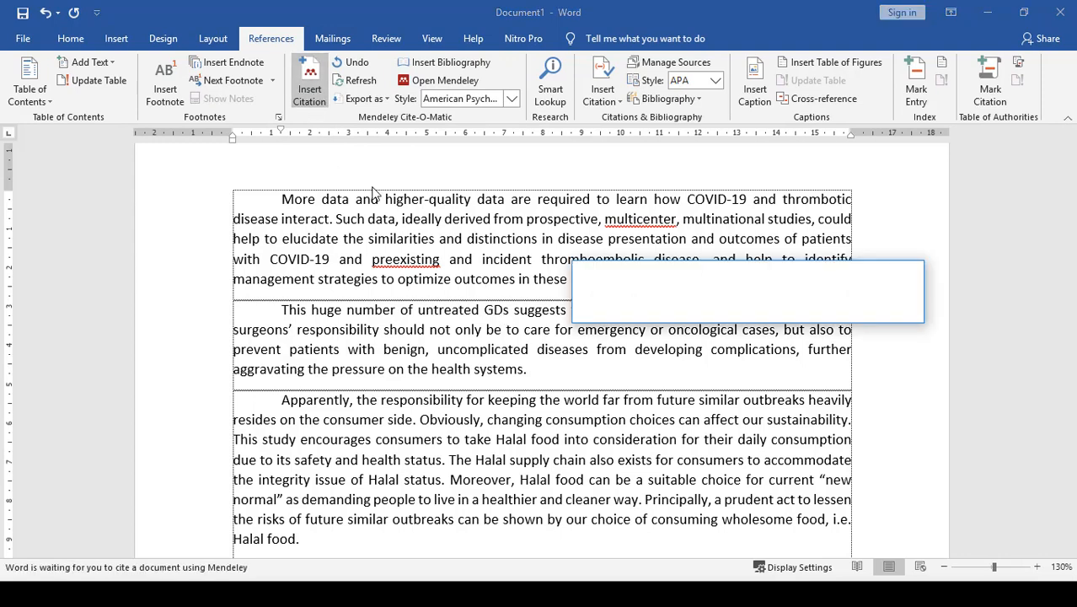
pyautogui.click(750, 306)
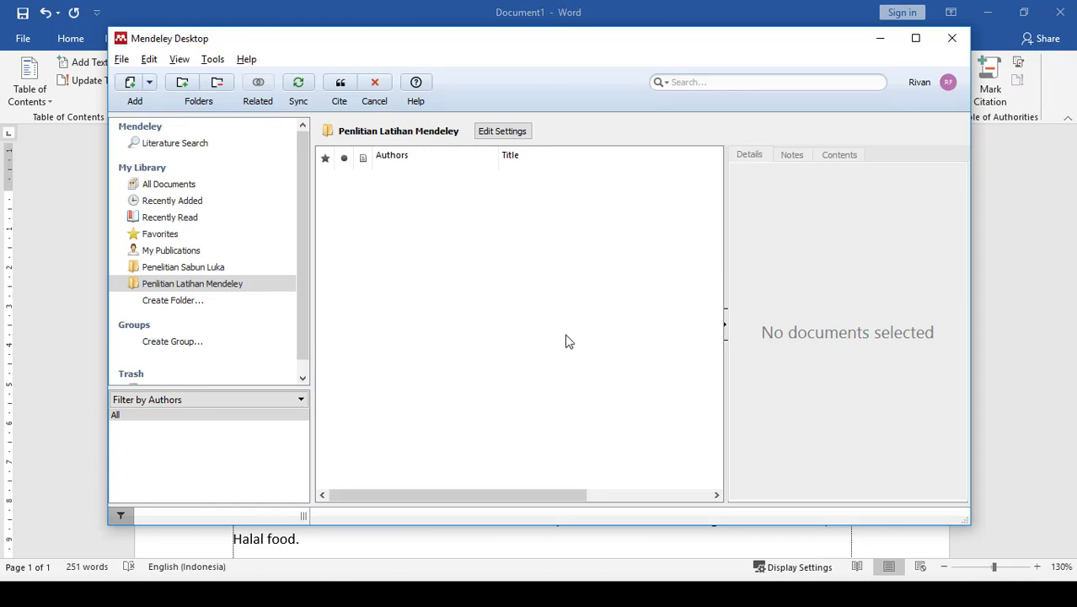
# - Add all four PDFs from the desktop's Dafpus Latihan Mendeley folder to the Penlitian Latihan Mendeley collection
pyautogui.click(121, 61)
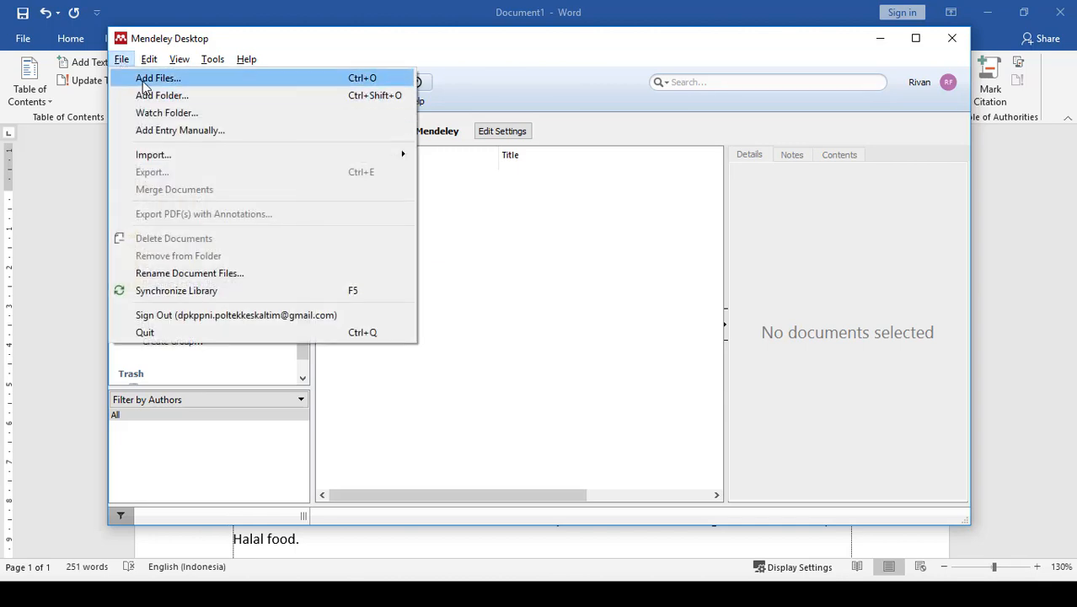
pyautogui.click(143, 82)
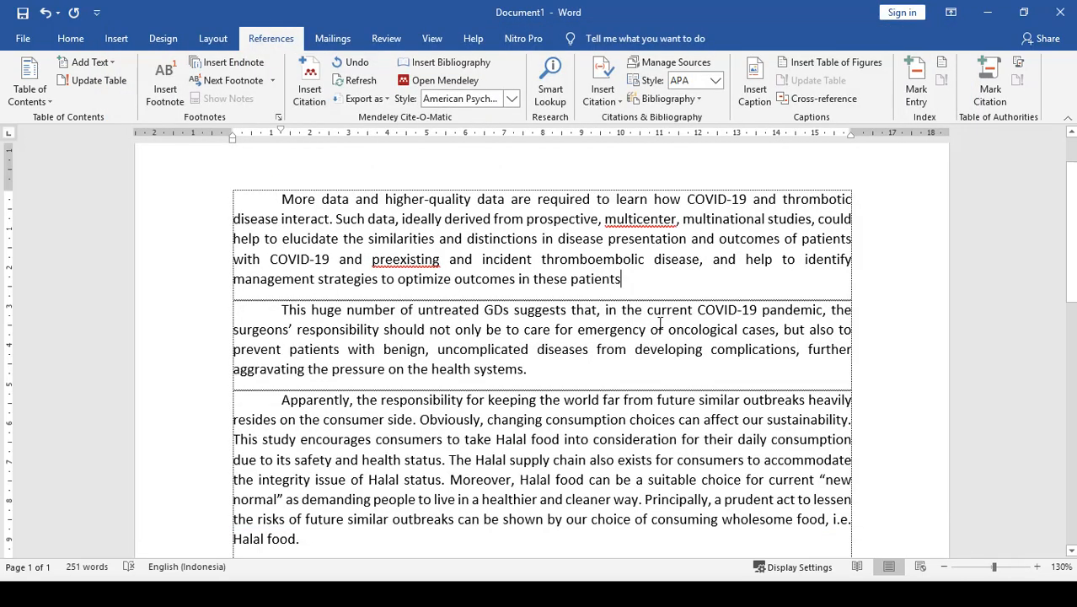
pyautogui.hotkey('alt', 'Tab')
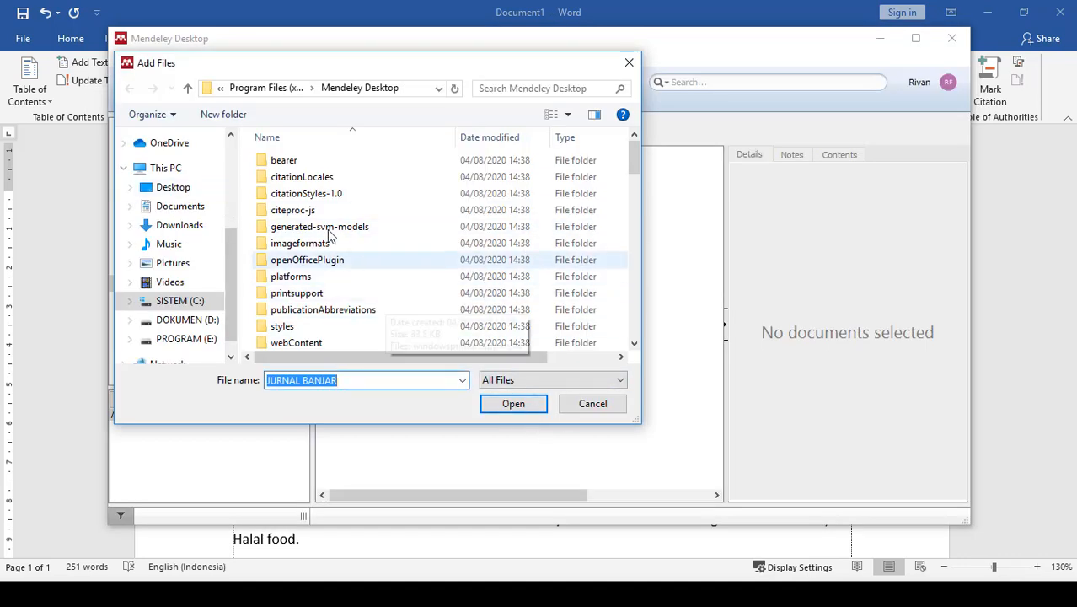
pyautogui.scroll(3, 217, 165)
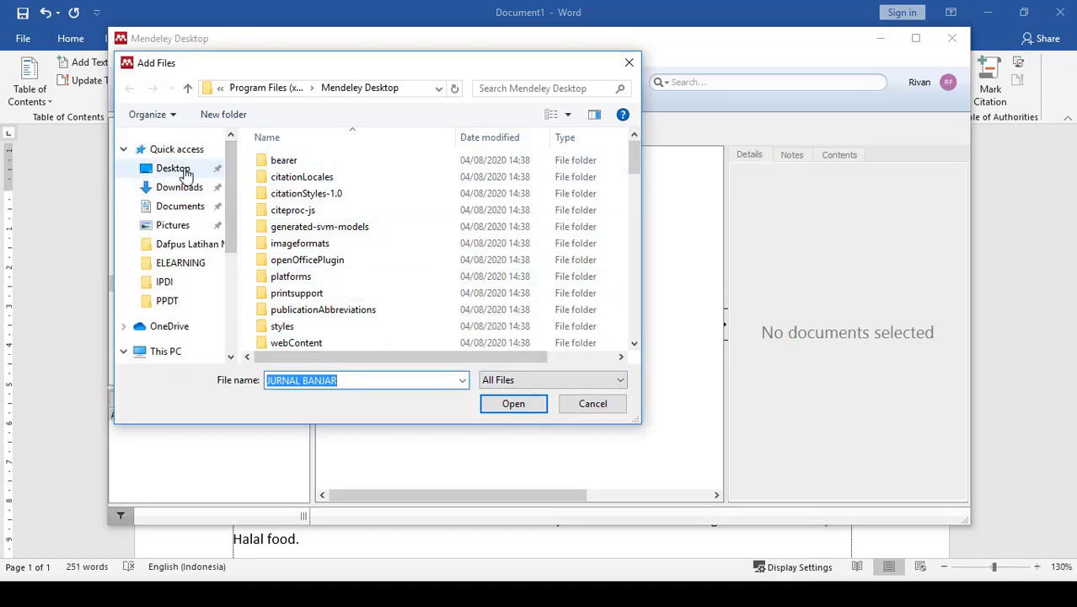
pyautogui.click(189, 168)
pyautogui.doubleClick(307, 162)
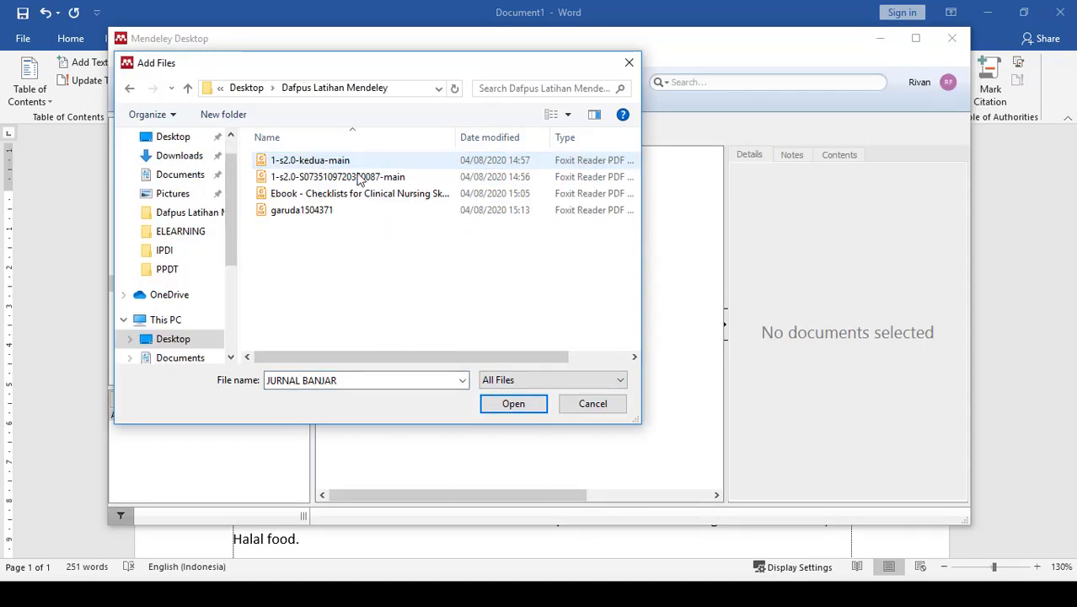
pyautogui.click(321, 211)
pyautogui.keyDown('shift'); pyautogui.click(301, 160); pyautogui.keyUp('shift')
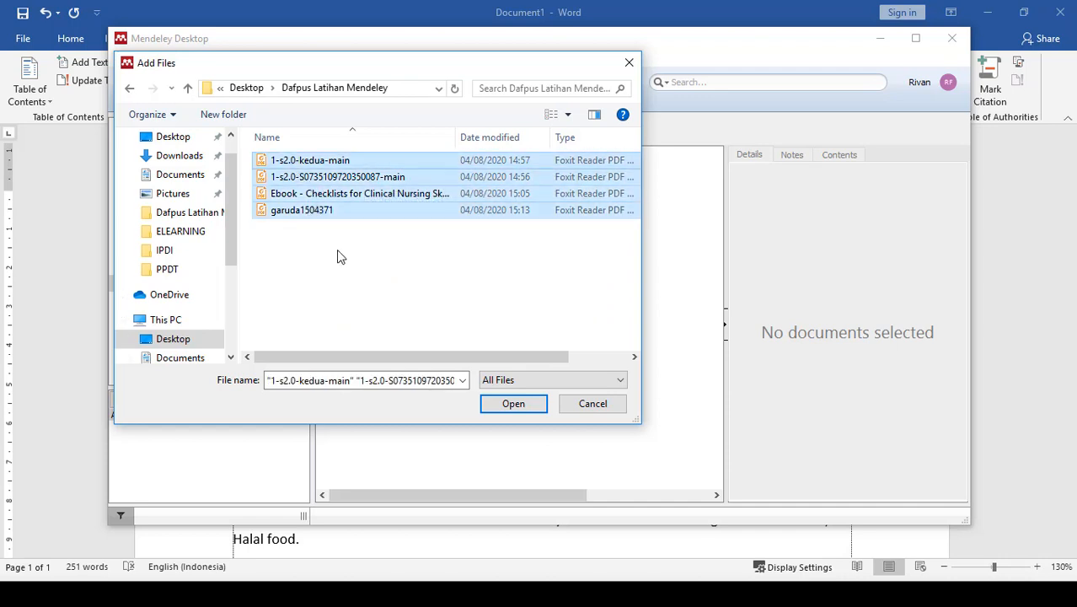
pyautogui.click(510, 404)
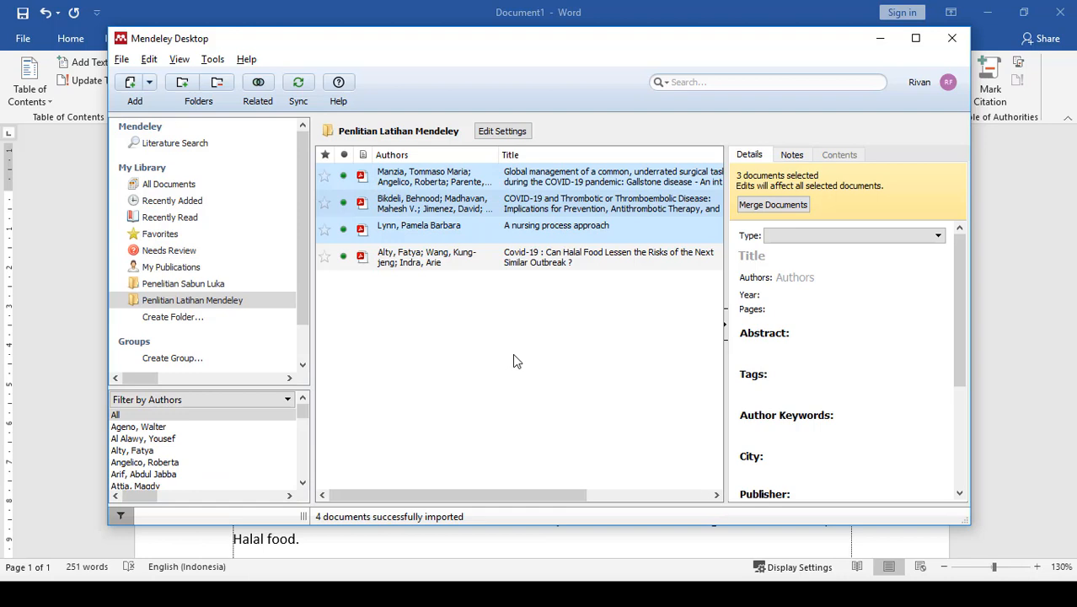
# - Review the bibliographic details of the imported Halal food, gallstone and nursing process documents, and maximise the Mendeley window
pyautogui.click(544, 266)
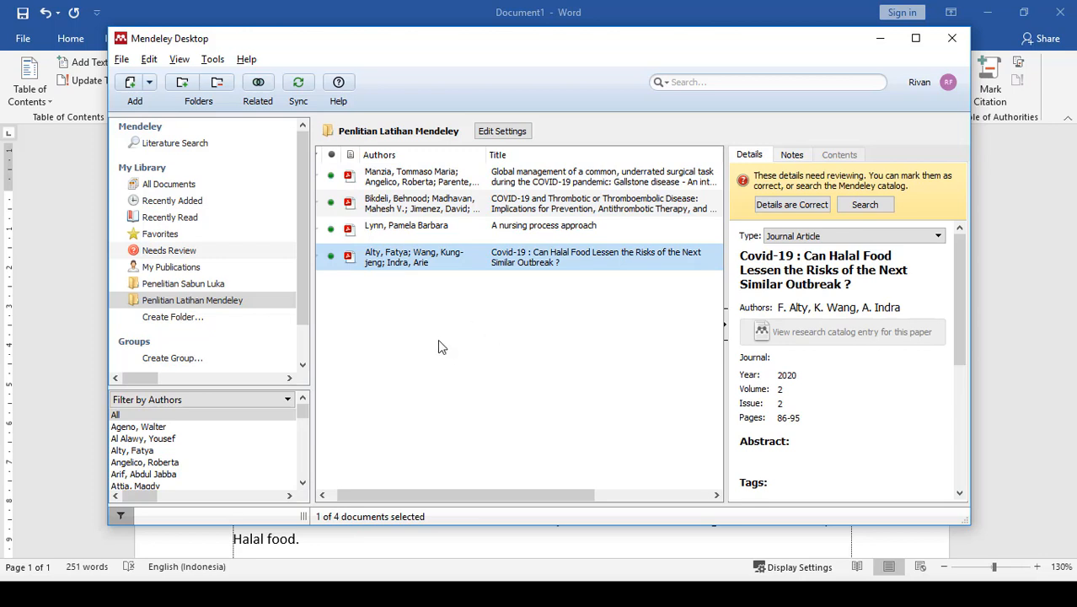
pyautogui.click(403, 215)
pyautogui.click(409, 177)
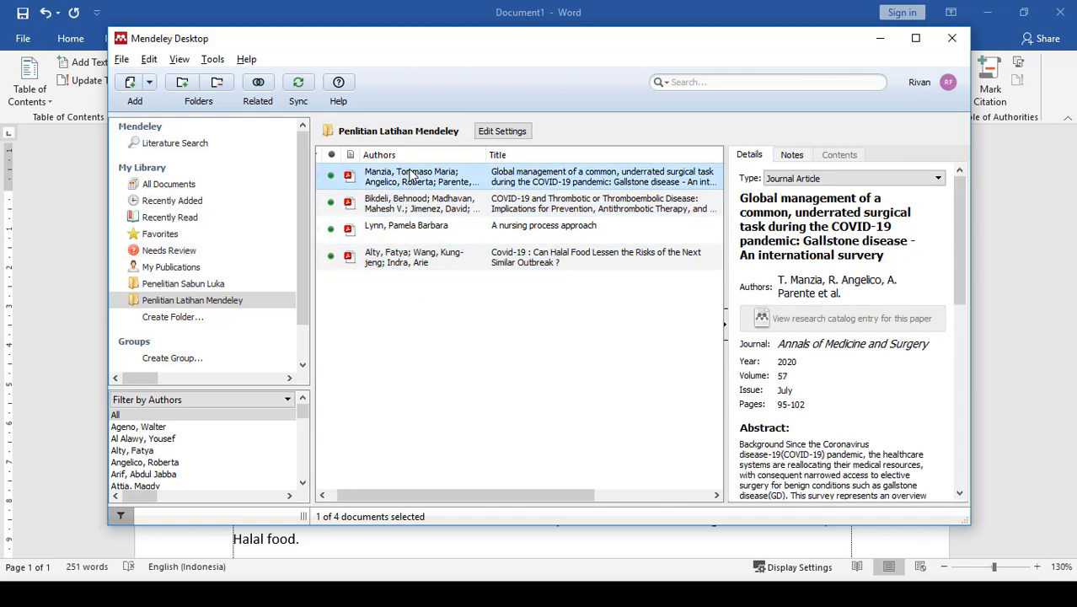
pyautogui.click(408, 227)
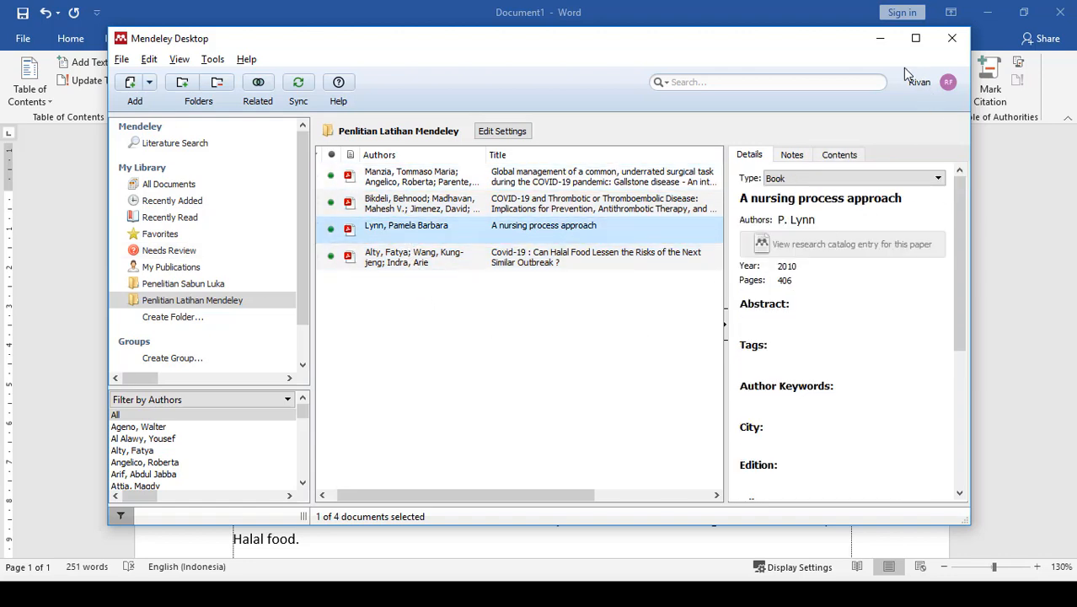
pyautogui.click(916, 38)
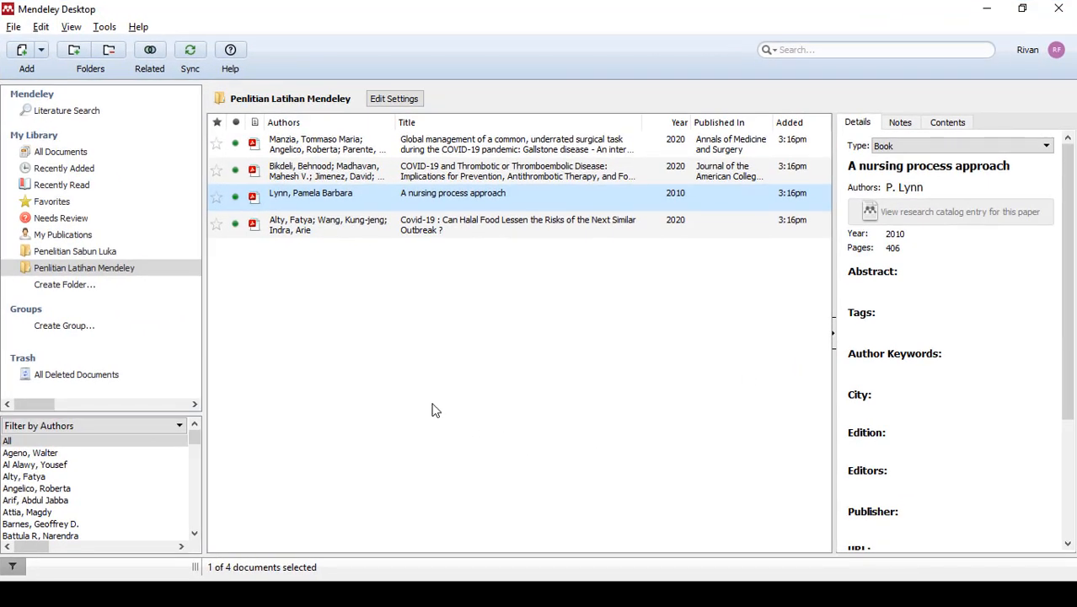
# - Examine the bibliographic details, abstracts and keywords of the gallstone and the thrombotic disease journal articles
pyautogui.click(323, 153)
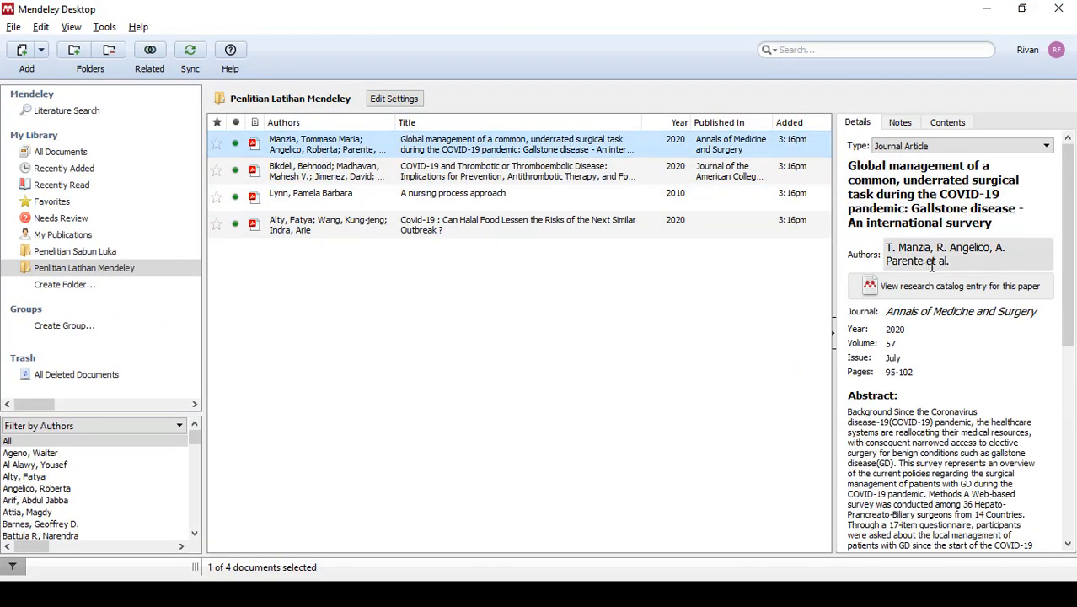
pyautogui.scroll(-1, 927, 265)
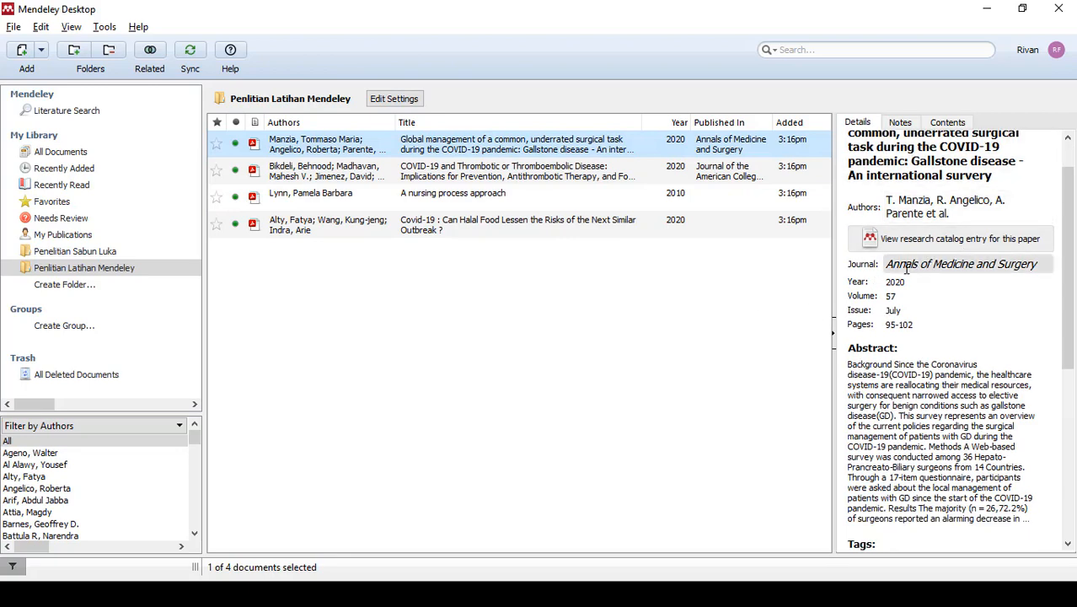
pyautogui.scroll(-1, 927, 284)
pyautogui.scroll(-2, 917, 279)
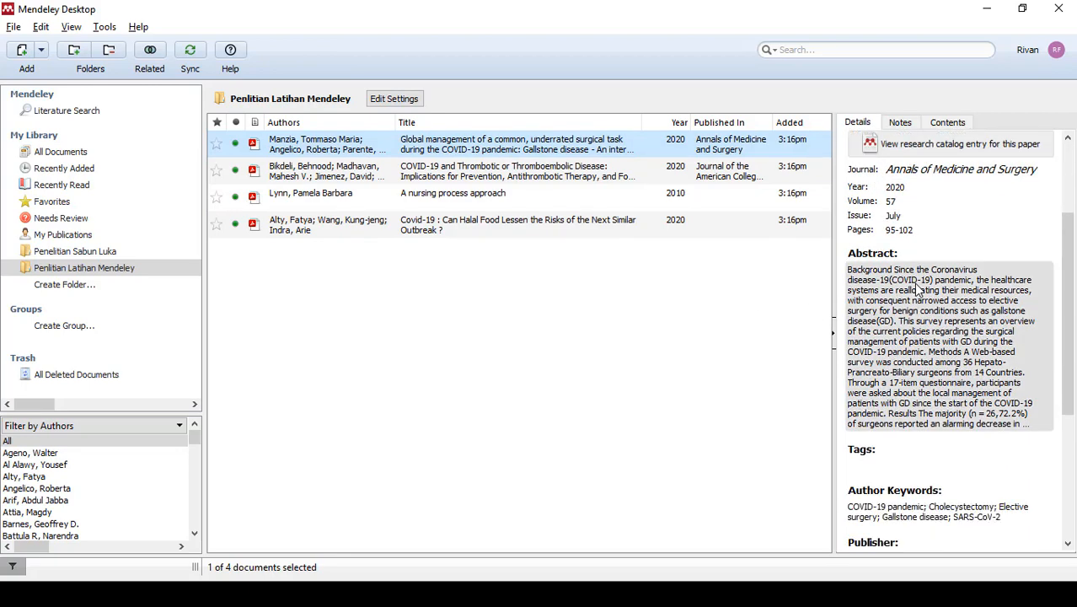
pyautogui.scroll(-4, 917, 337)
pyautogui.scroll(4, 884, 375)
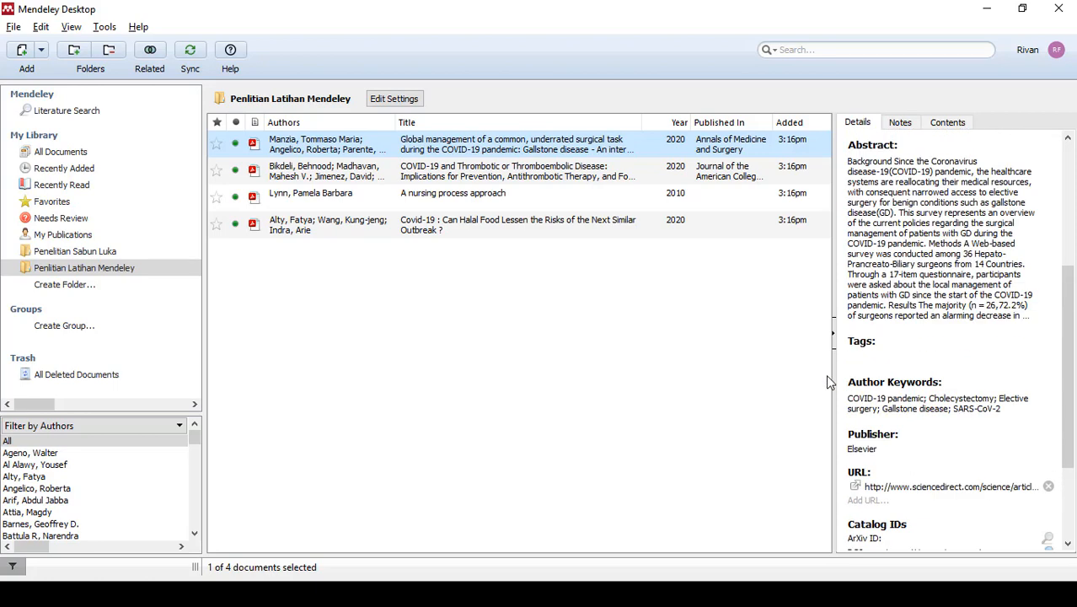
pyautogui.click(314, 173)
pyautogui.scroll(4, 936, 173)
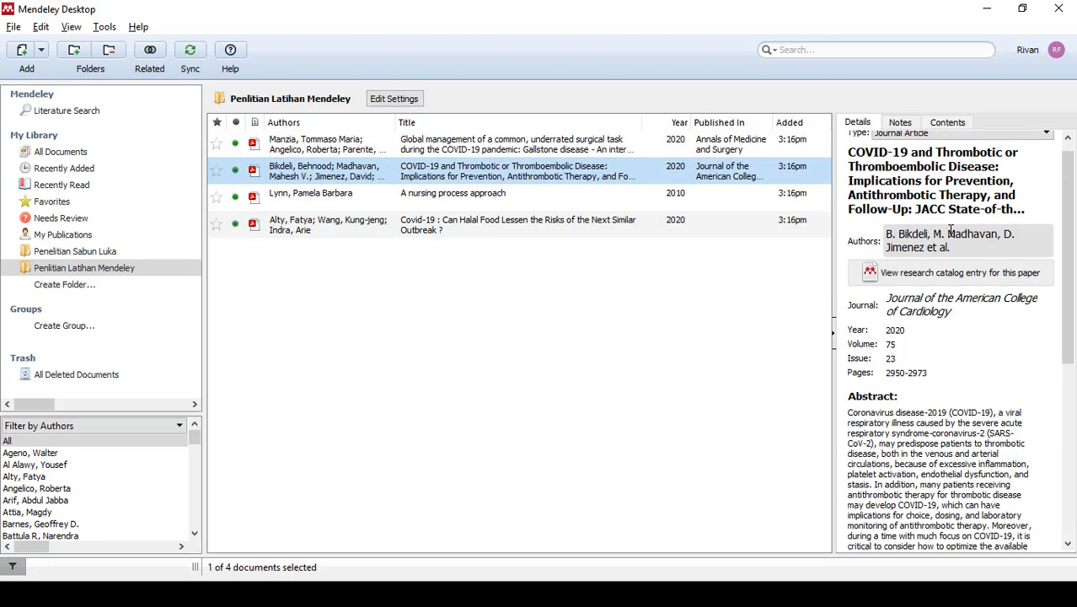
pyautogui.scroll(-5, 958, 263)
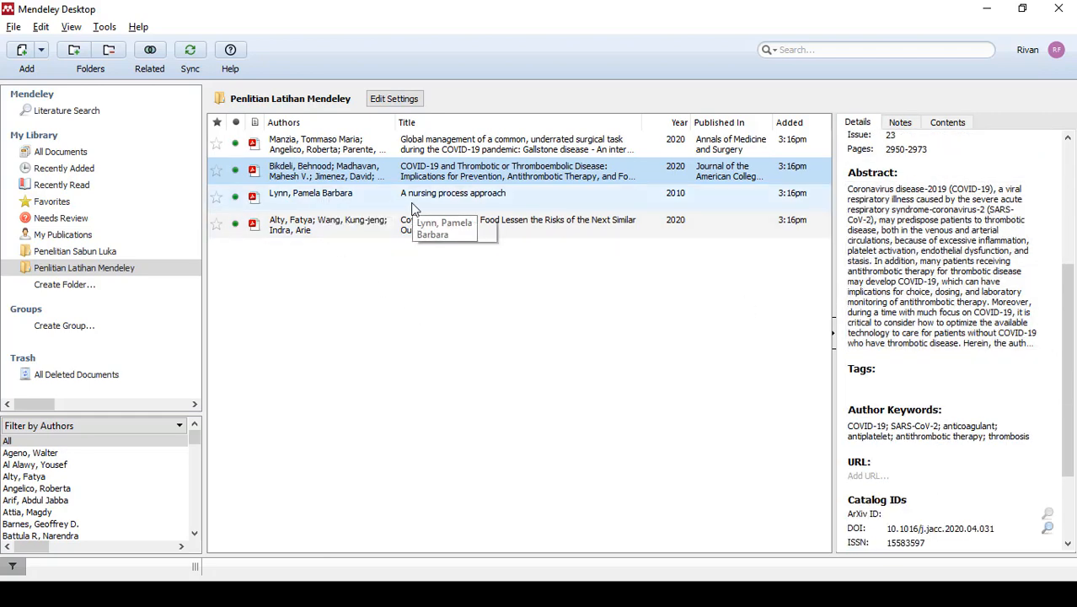
# - Check the title, author and remaining catalogue fields of the "A nursing process approach" book record
pyautogui.click(327, 201)
pyautogui.scroll(5, 964, 397)
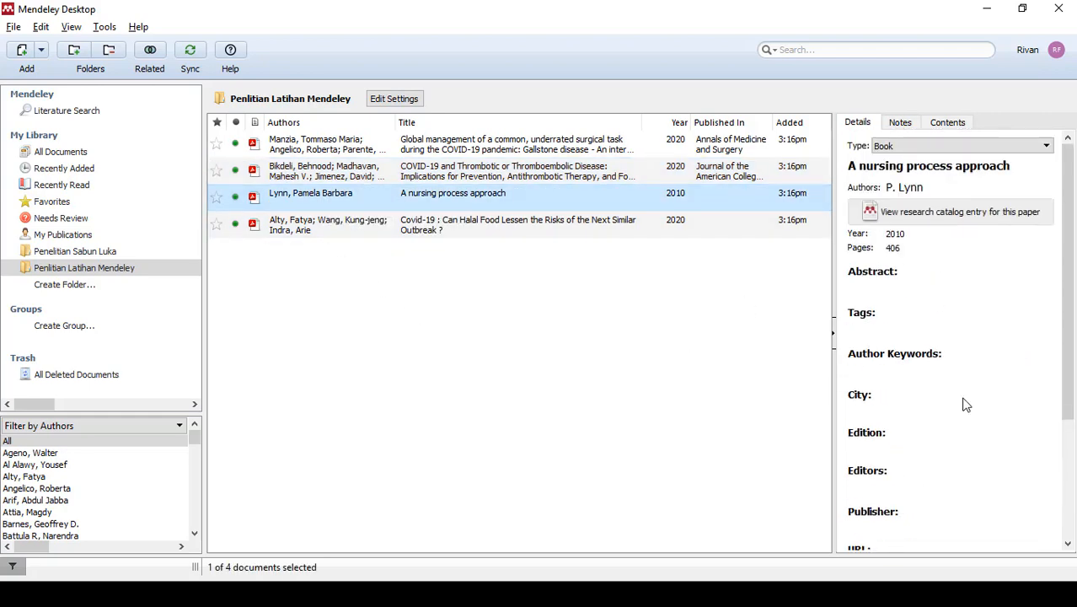
pyautogui.click(989, 173)
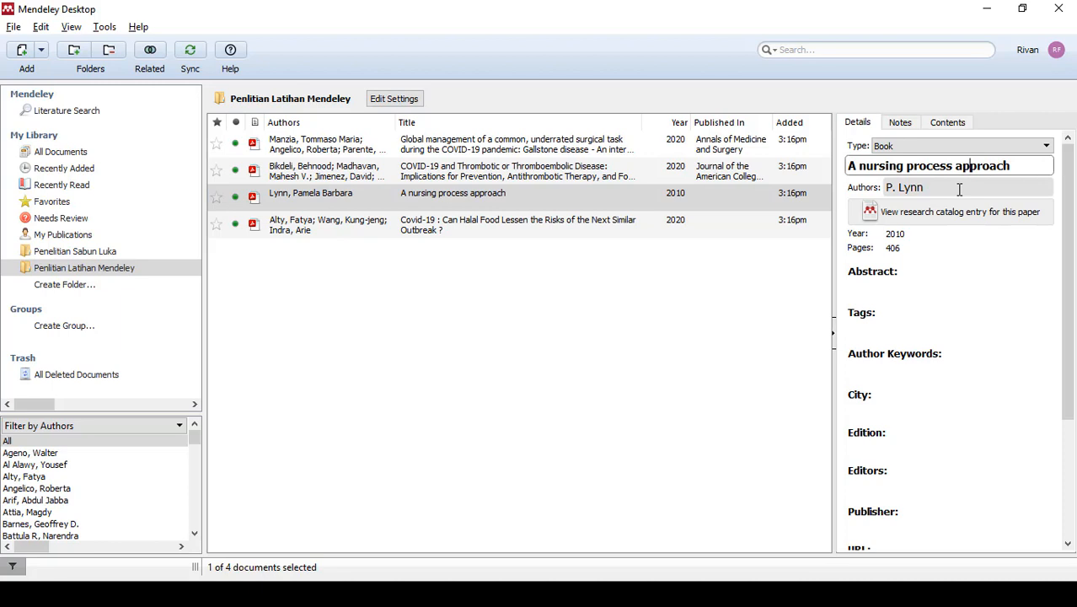
pyautogui.click(959, 189)
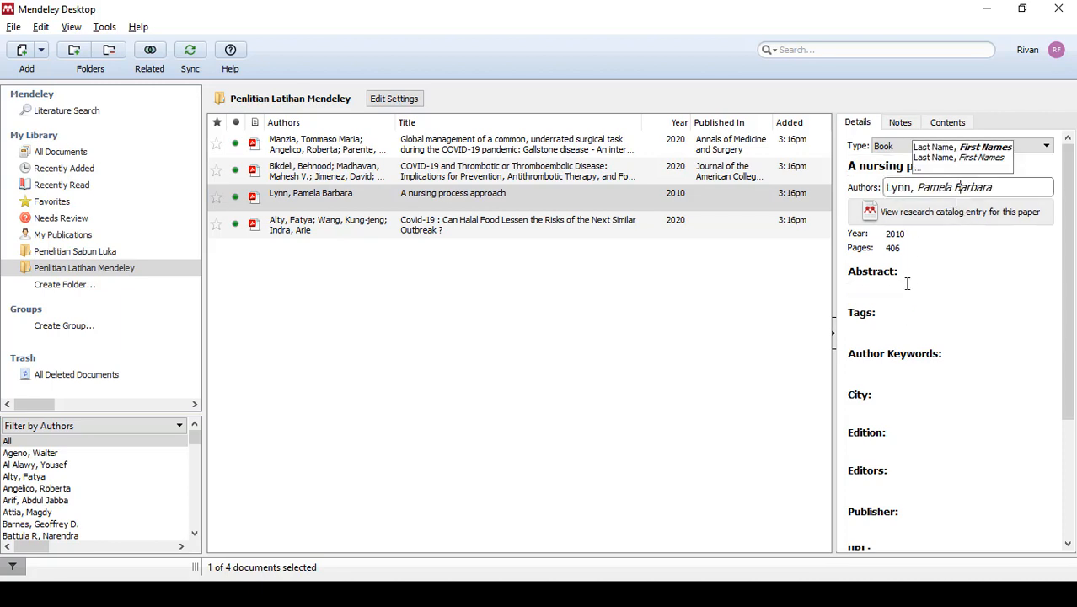
pyautogui.scroll(-4, 906, 304)
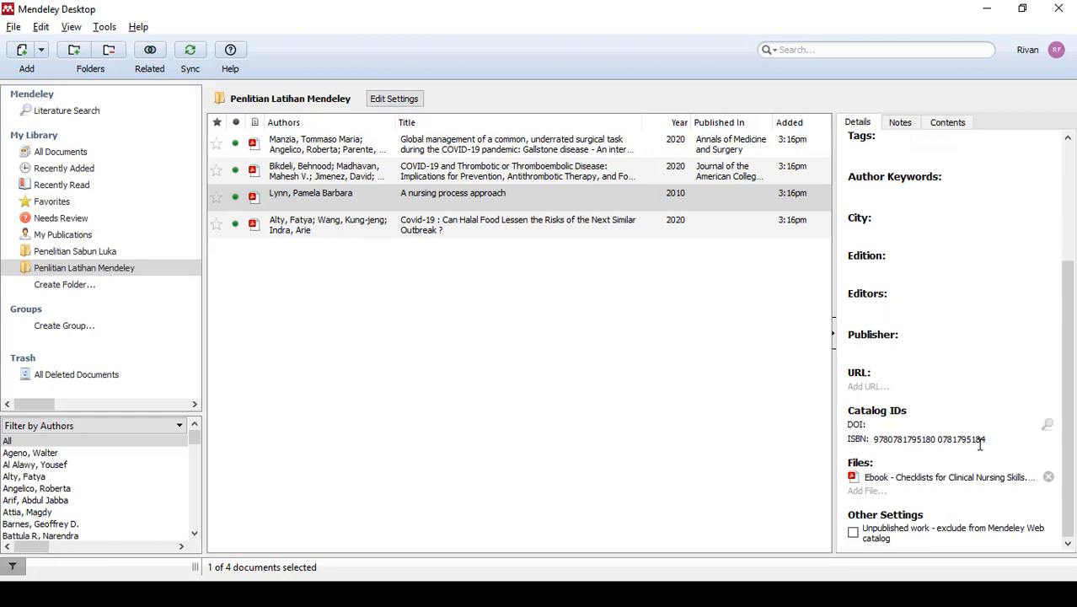
# - Mark the Halal food article's details as correct and check its fields for missing information
pyautogui.click(335, 233)
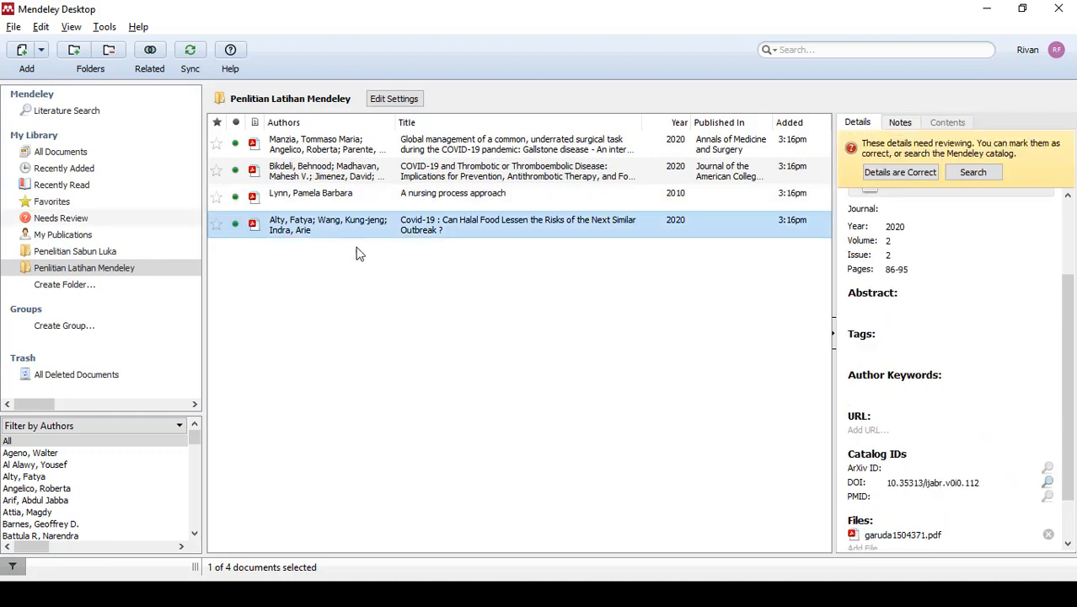
pyautogui.click(917, 176)
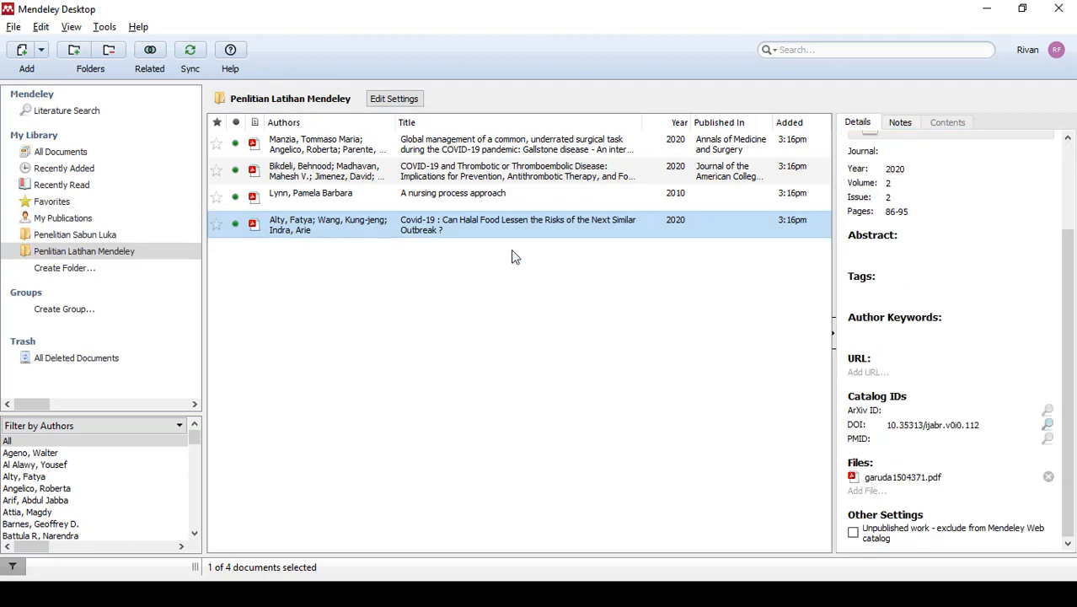
pyautogui.scroll(3, 952, 356)
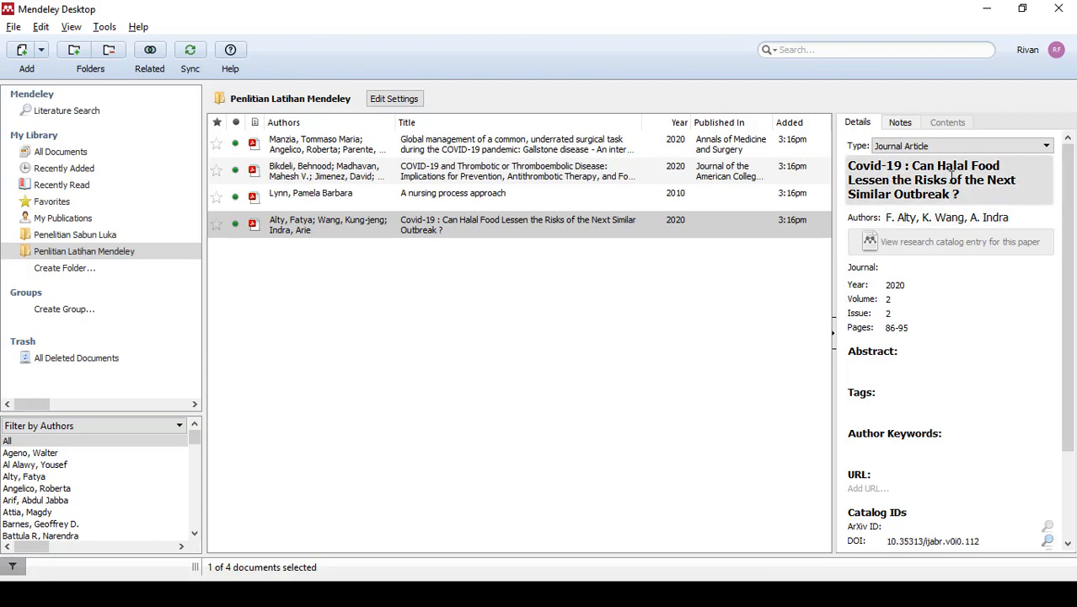
pyautogui.scroll(-1, 966, 206)
pyautogui.scroll(-1, 962, 205)
pyautogui.scroll(1, 909, 220)
pyautogui.scroll(1, 937, 236)
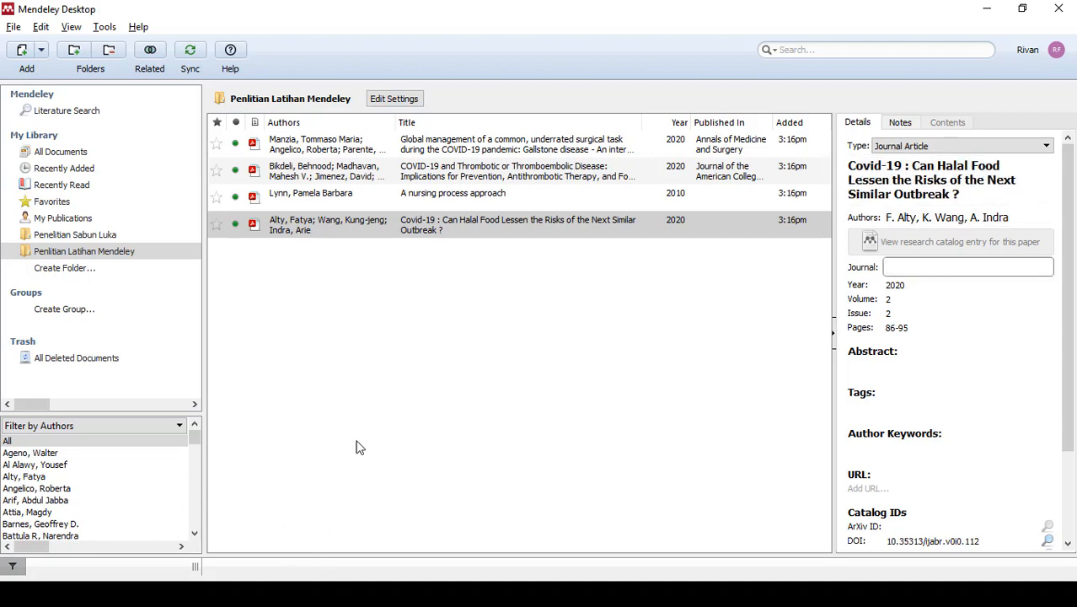
# - Open garuda1504371 from the Dafpus Latihan Mendeley folder and copy the journal name "INTERNATIONAL JOURNAL OF APPLIED BUSINESS RESEARCH" from its first page
pyautogui.hotkey('alt', 'Tab')
pyautogui.hotkey('alt', 'Tab')
pyautogui.hotkey('alt', 'Tab')
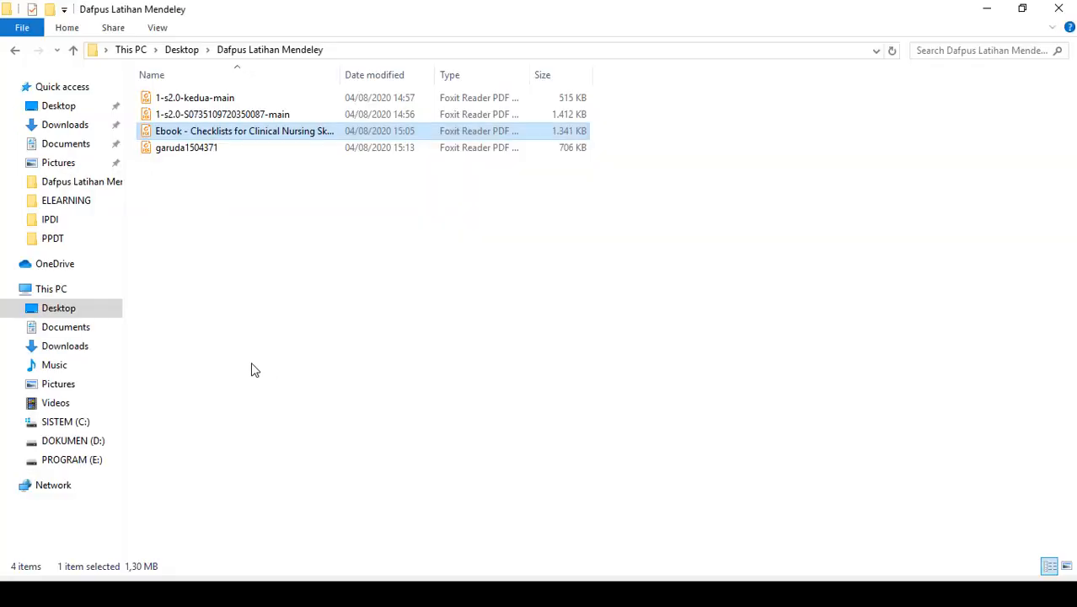
pyautogui.doubleClick(192, 147)
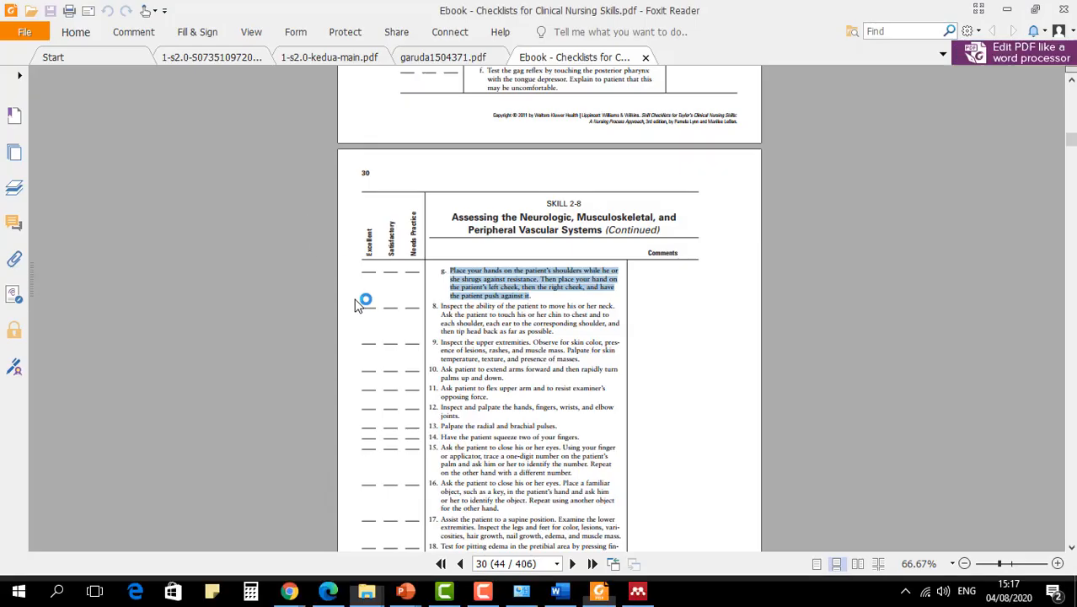
pyautogui.moveTo(1072, 350); pyautogui.dragTo(1073, 103)
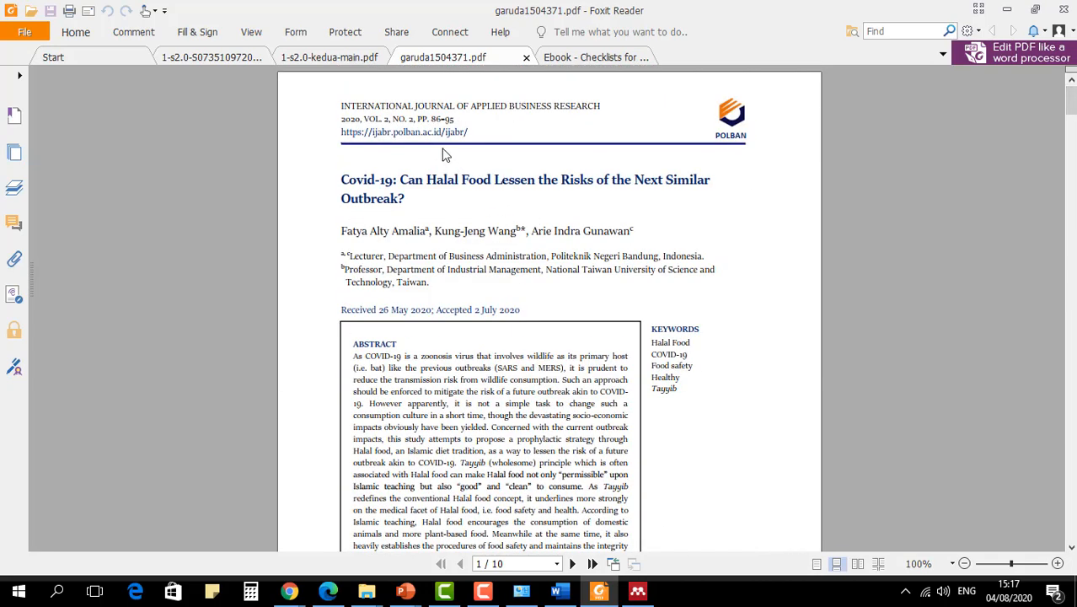
pyautogui.scroll(1, 442, 156)
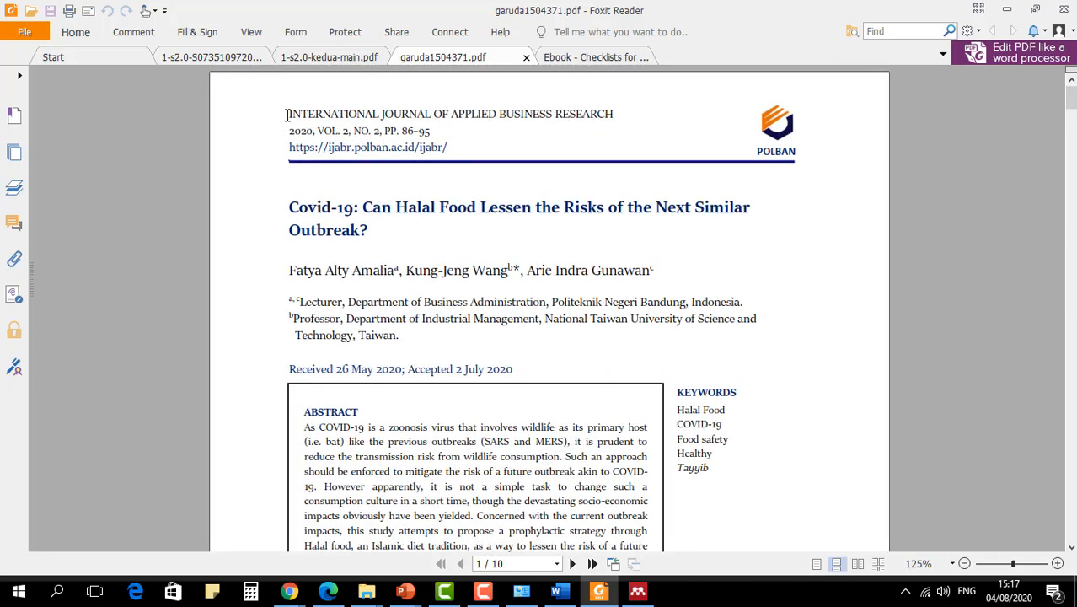
pyautogui.moveTo(288, 114); pyautogui.dragTo(618, 114)
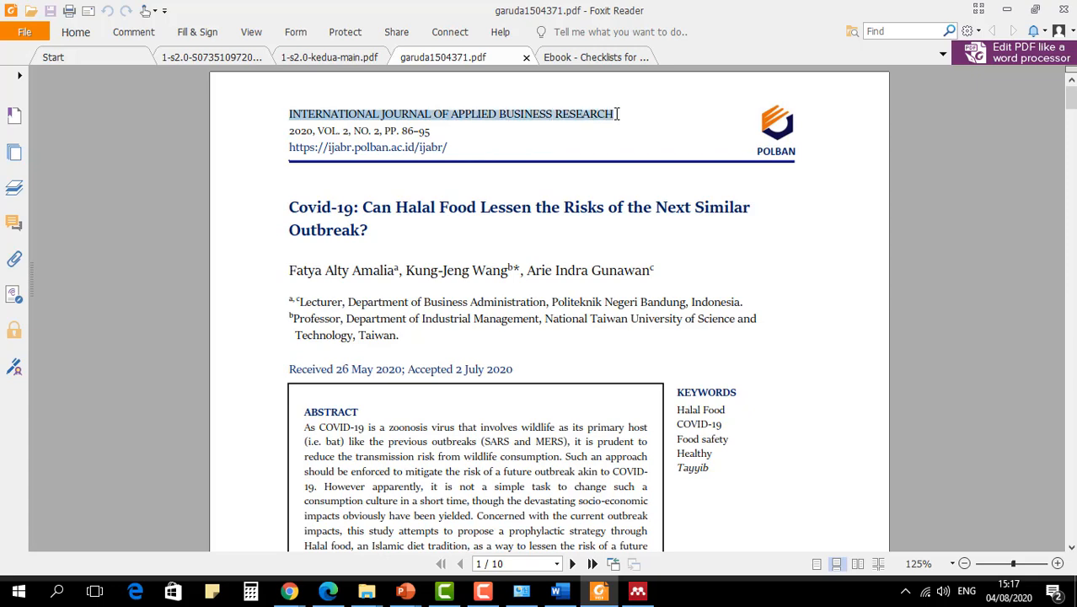
pyautogui.rightClick(593, 112)
pyautogui.click(611, 121)
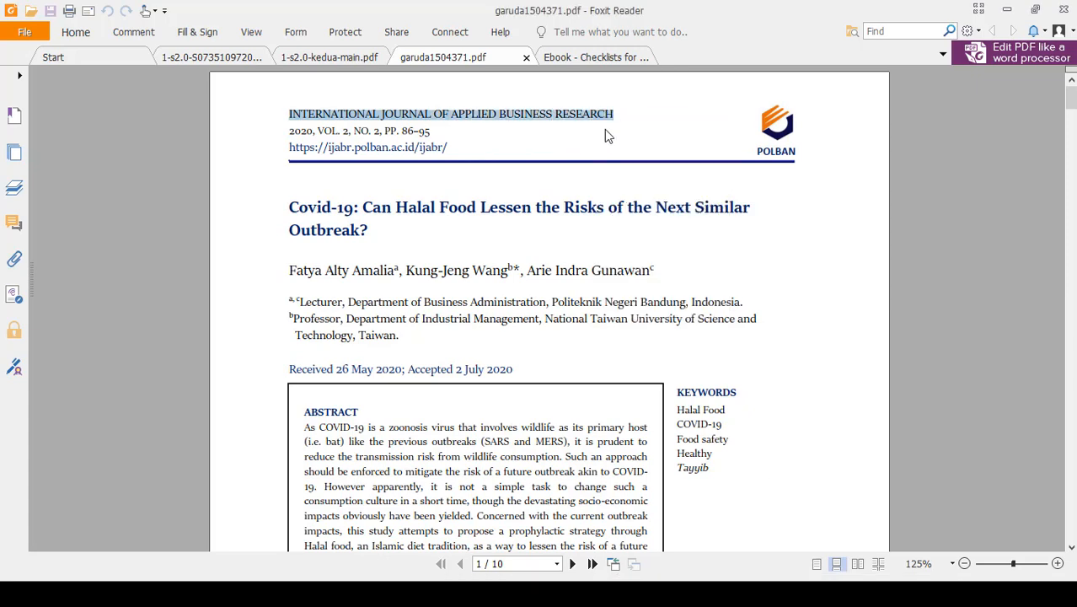
# - Switch to Mendeley Desktop and paste the copied name as the journal of the Halal food article
pyautogui.hotkey('alt', 'Tab')
pyautogui.hotkey('alt', 'Tab')
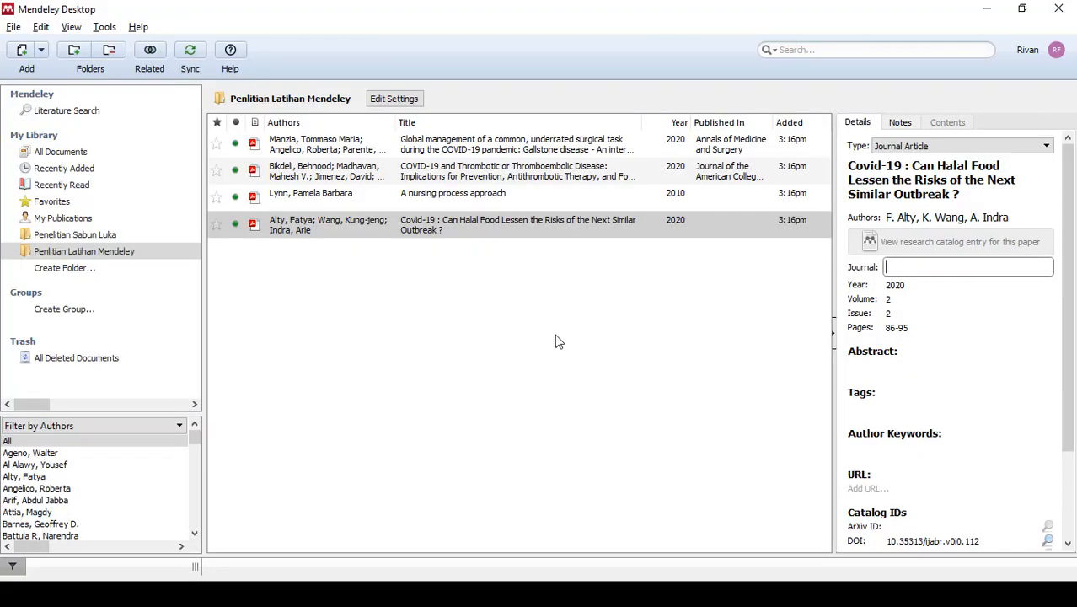
pyautogui.rightClick(913, 268)
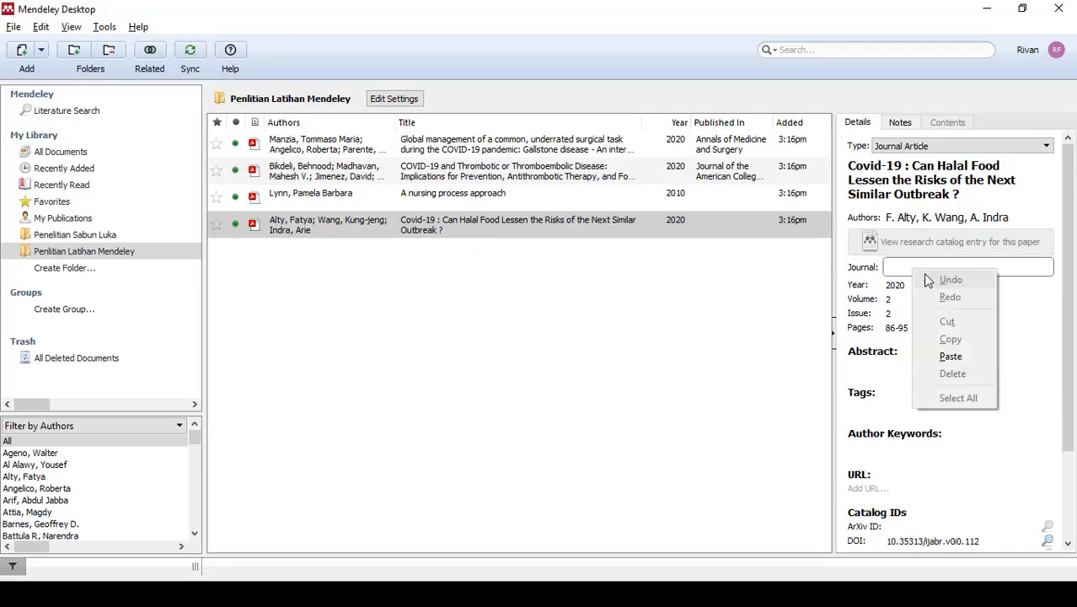
pyautogui.click(952, 354)
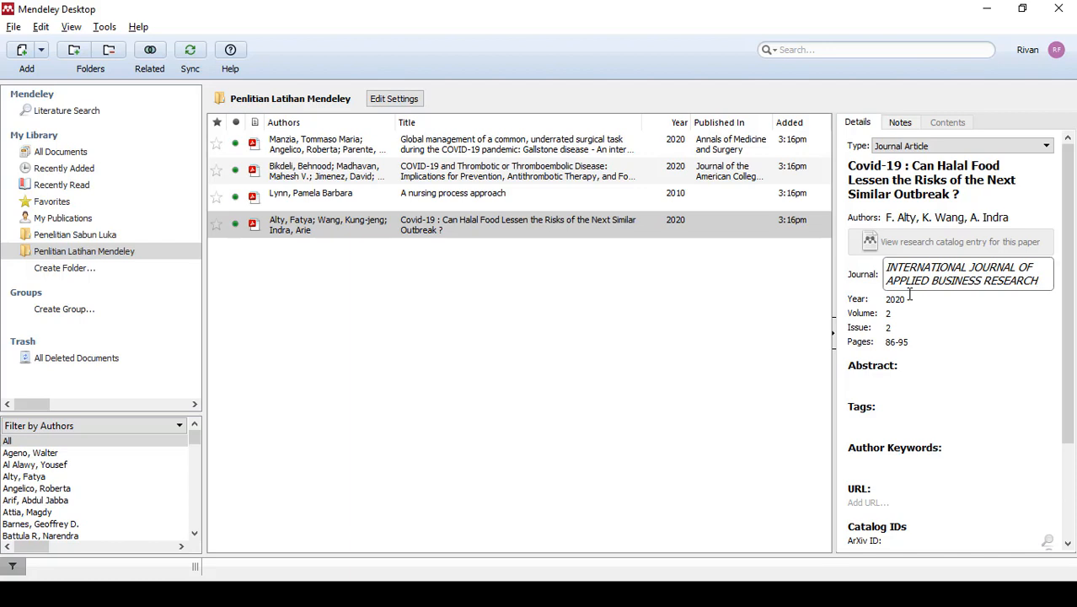
pyautogui.click(909, 297)
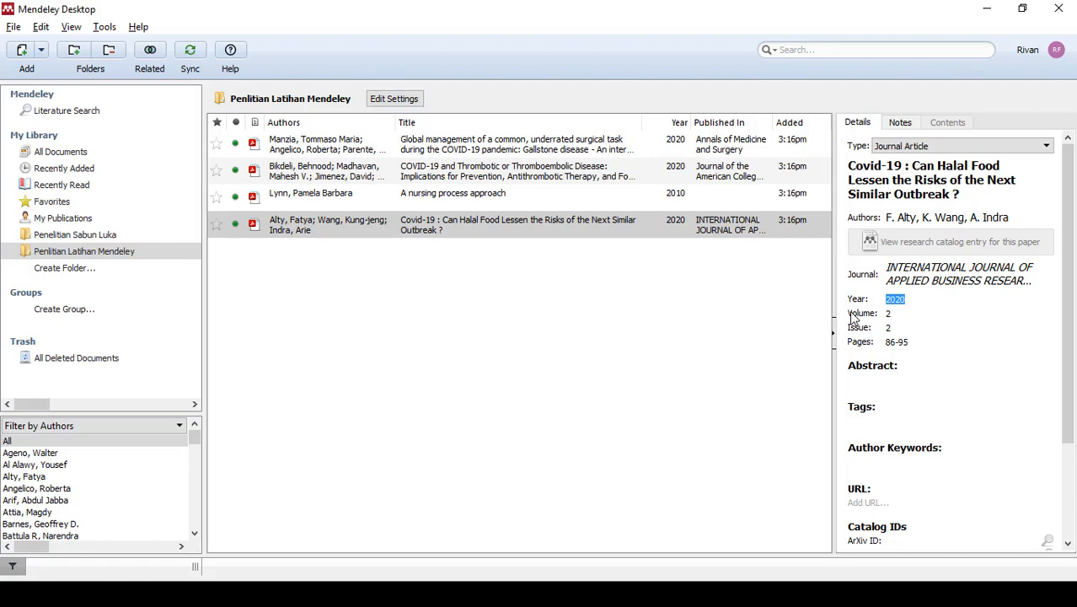
# - Select the "A nursing process approach" record's publisher entry and open the Checklists for Clinical Nursing Skills ebook PDF
pyautogui.click(540, 195)
pyautogui.scroll(-2, 983, 386)
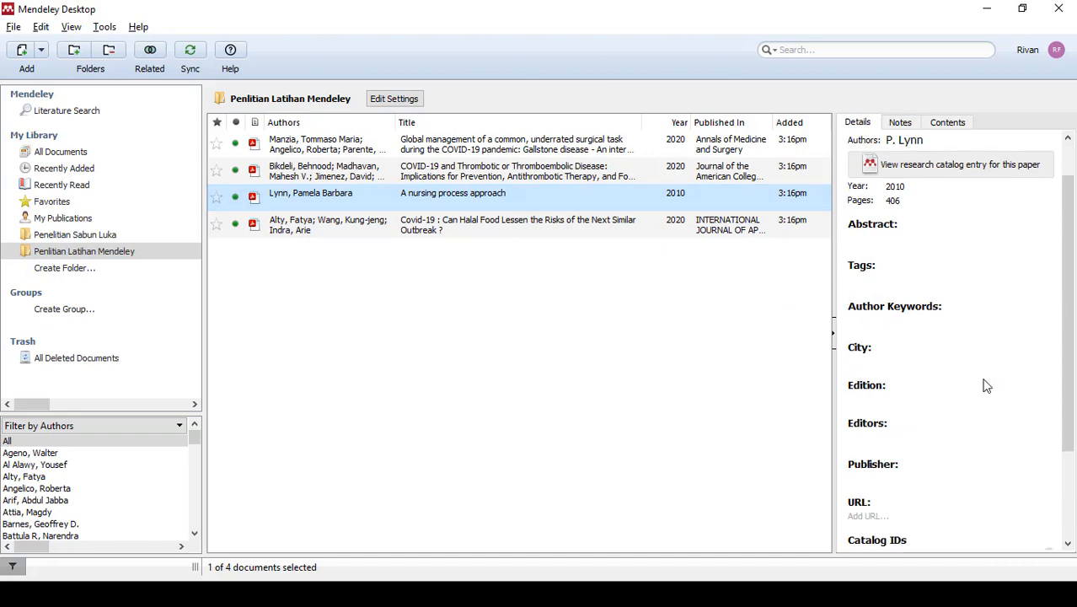
pyautogui.click(881, 432)
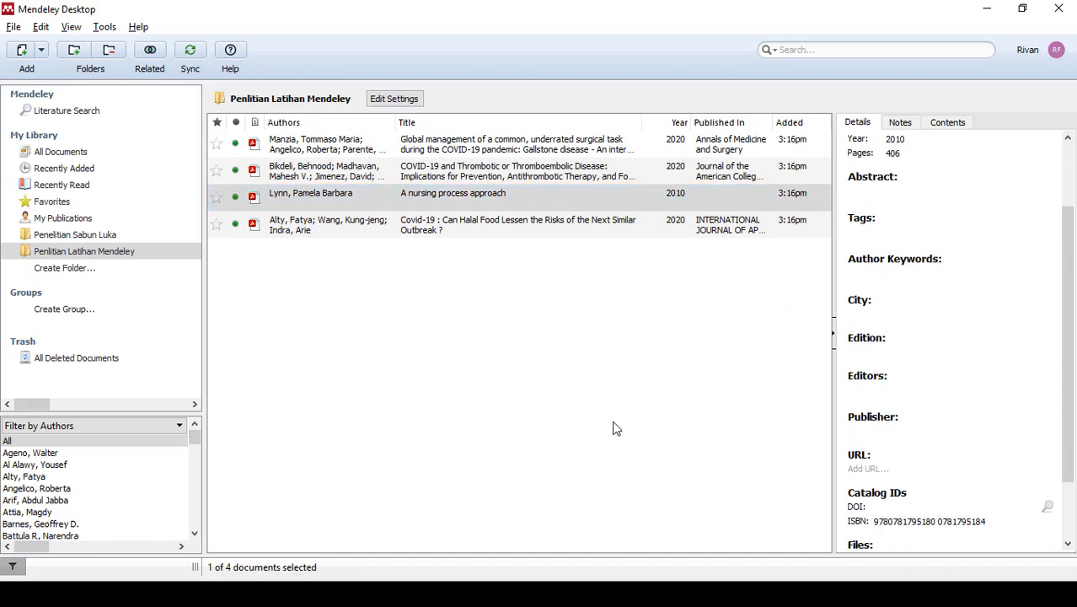
pyautogui.hotkey('alt', 'Tab')
pyautogui.hotkey('alt', 'Tab')
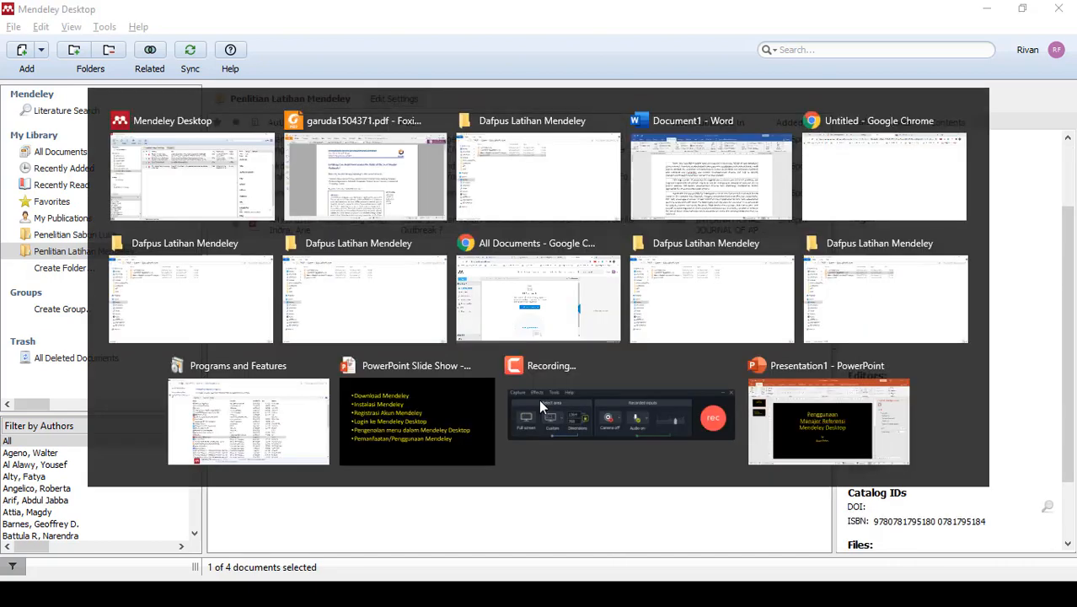
pyautogui.doubleClick(205, 132)
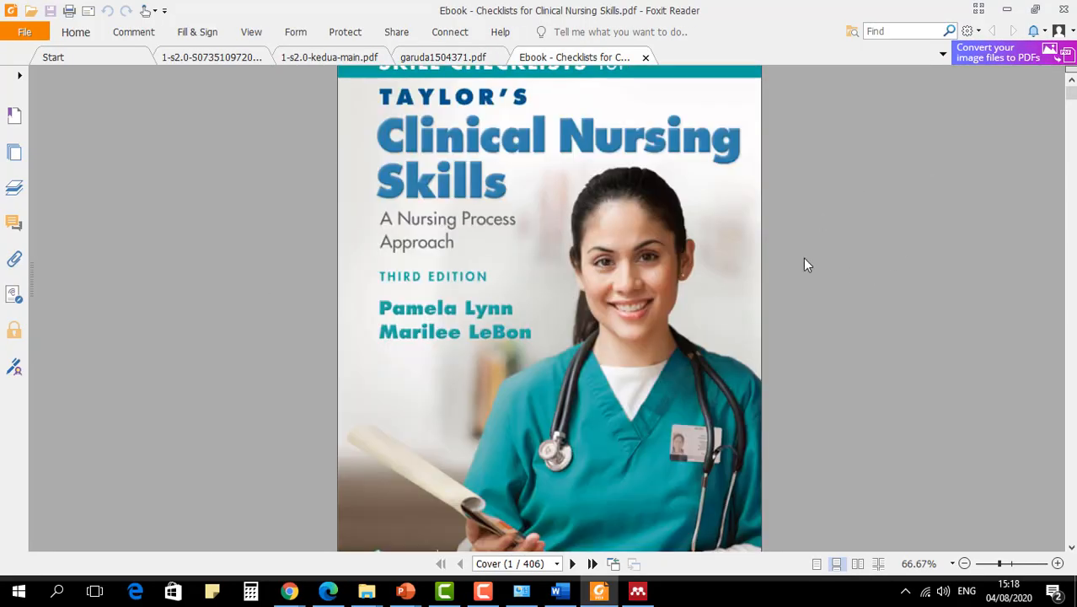
# - Look up the publisher on the ebook's cover and title page, and set the Mendeley book record's publisher to Wolters Kluwer
pyautogui.scroll(1, 597, 293)
pyautogui.scroll(-5, 596, 293)
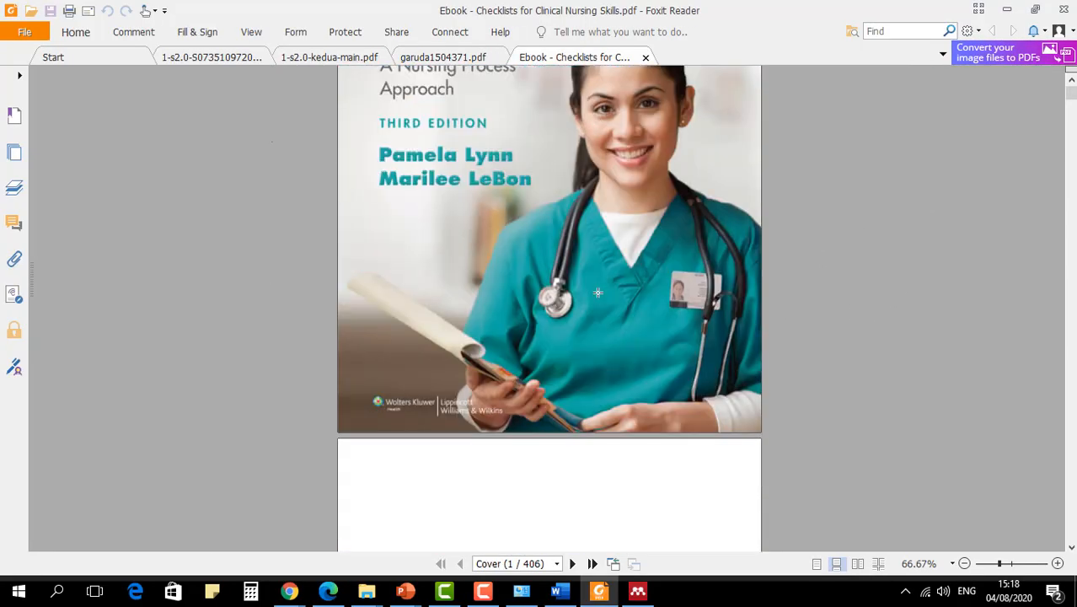
pyautogui.scroll(4, 373, 322)
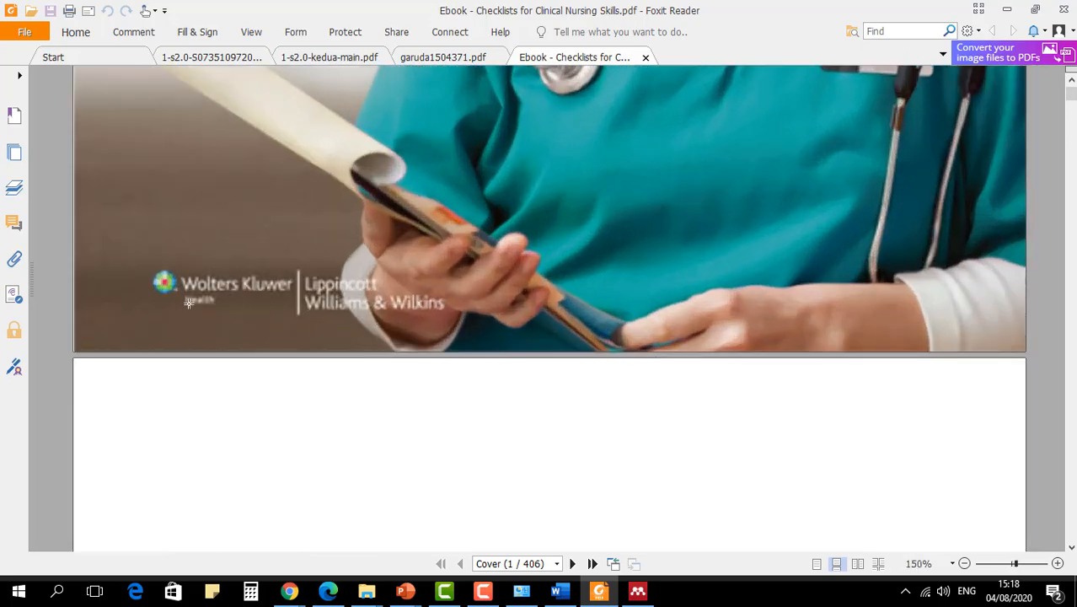
pyautogui.scroll(1, 184, 312)
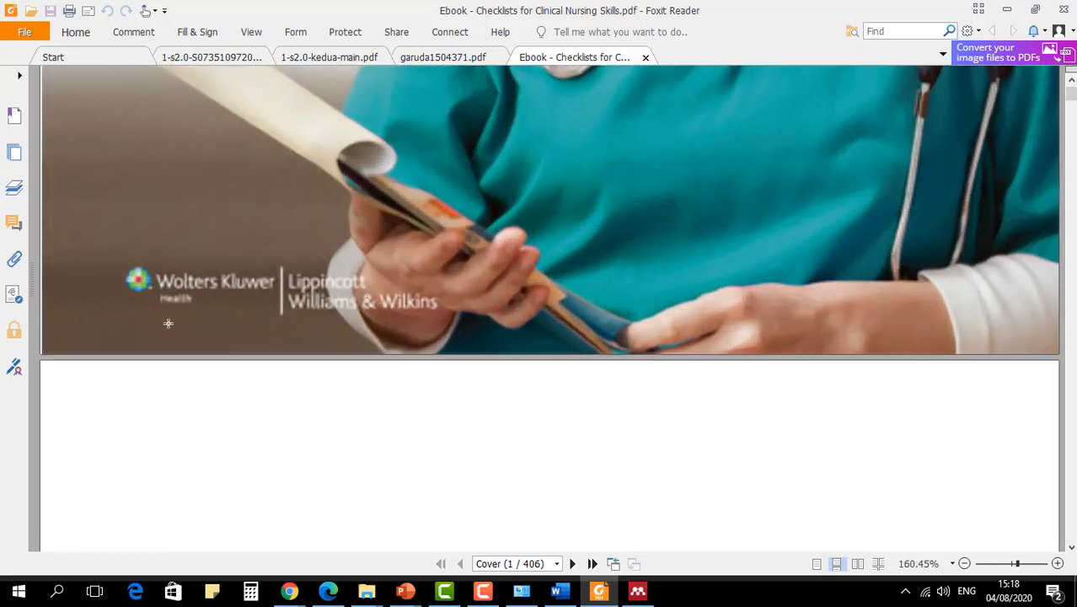
pyautogui.scroll(-3, 168, 324)
pyautogui.scroll(-3, 286, 327)
pyautogui.scroll(-5, 337, 354)
pyautogui.scroll(-3, 375, 372)
pyautogui.scroll(-2, 462, 366)
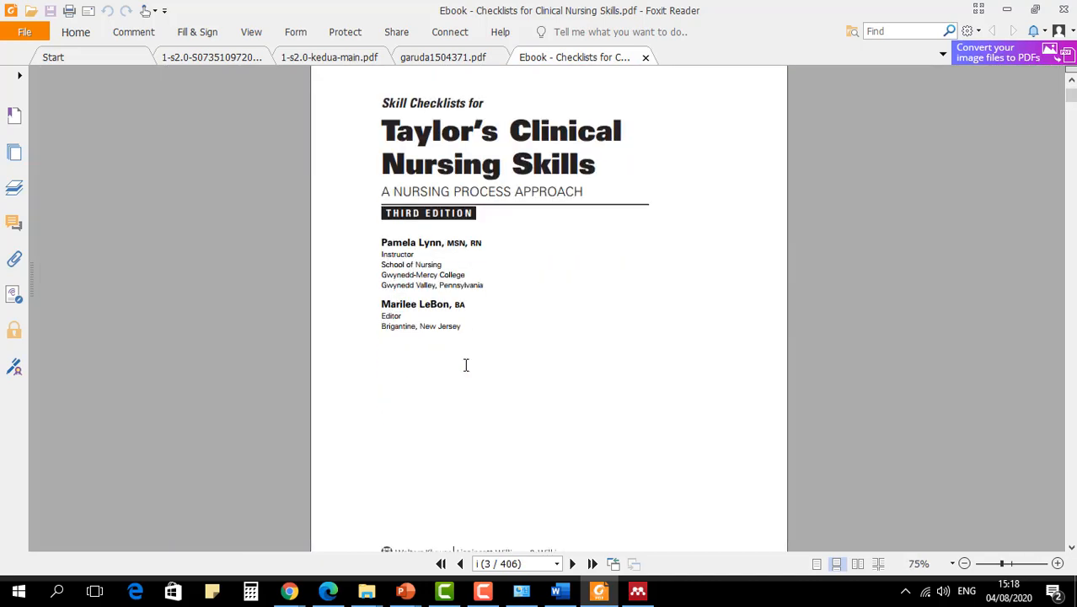
pyautogui.scroll(-5, 466, 363)
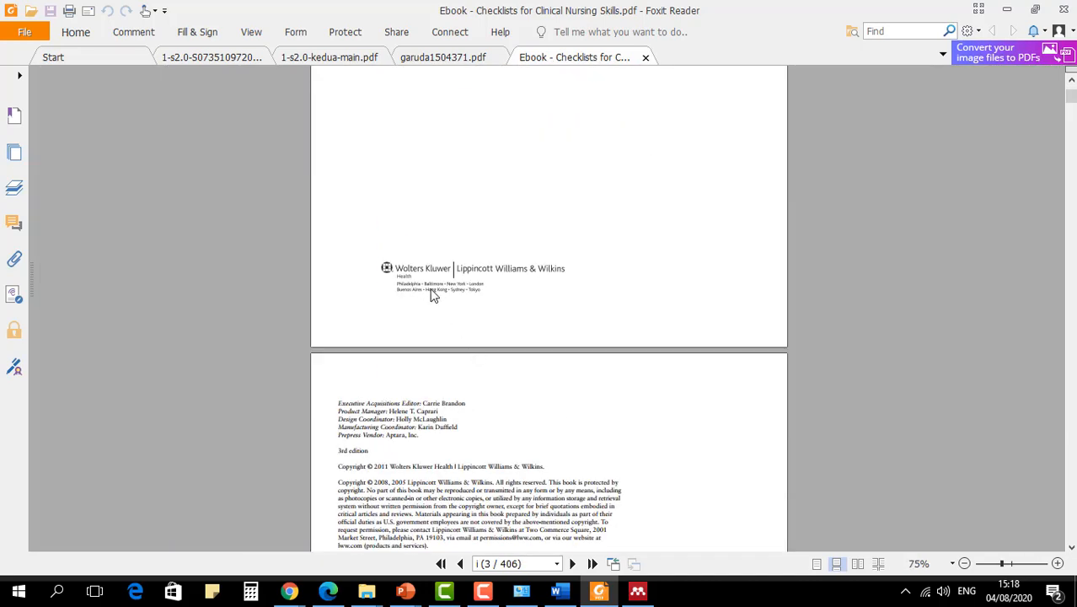
pyautogui.scroll(5, 431, 287)
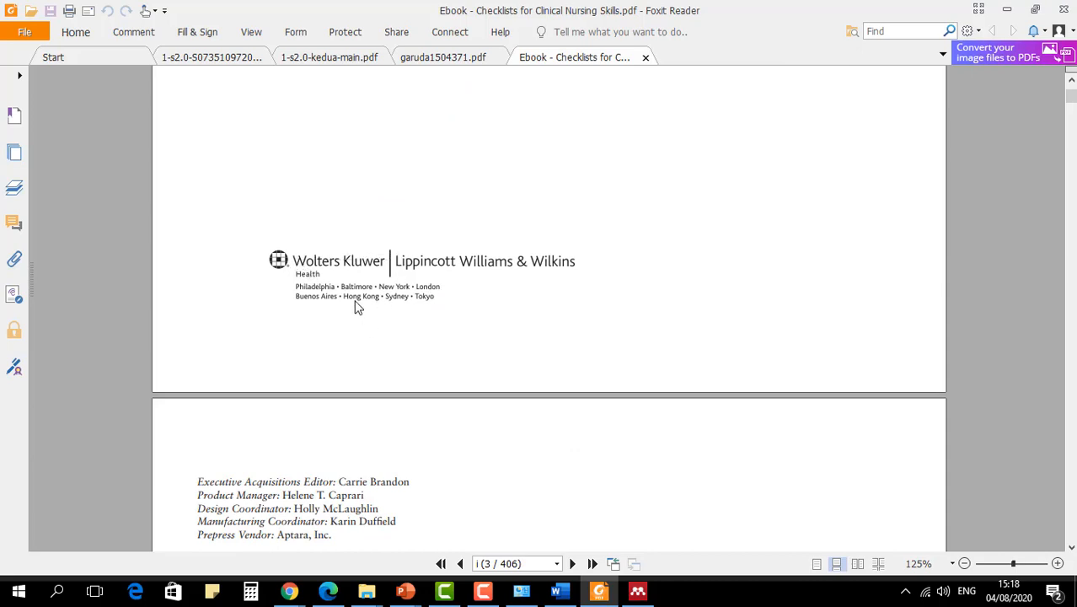
pyautogui.hotkey('alt', 'Tab')
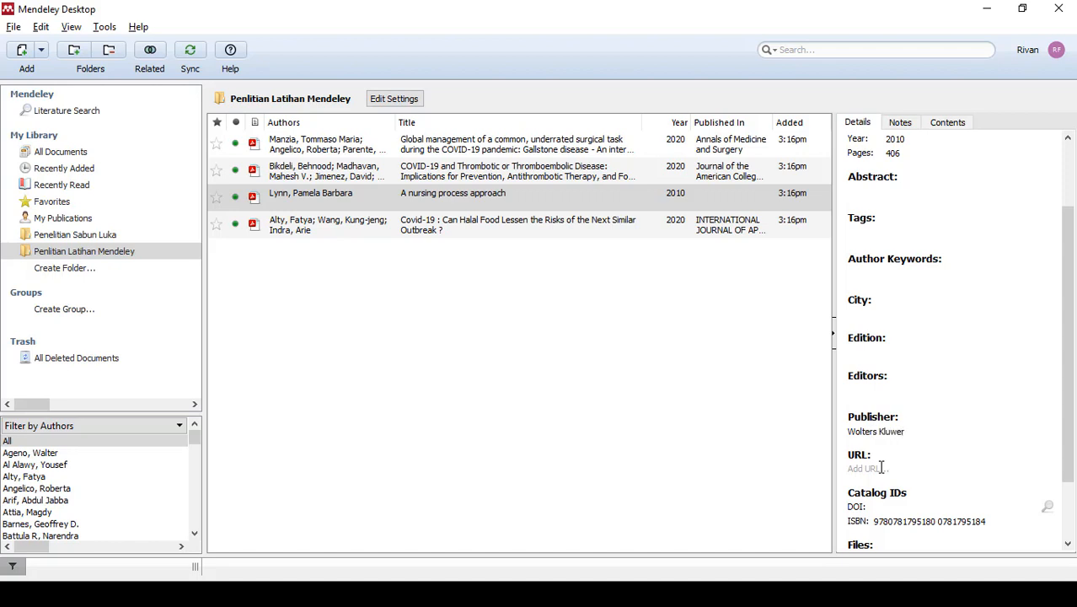
pyautogui.click(924, 390)
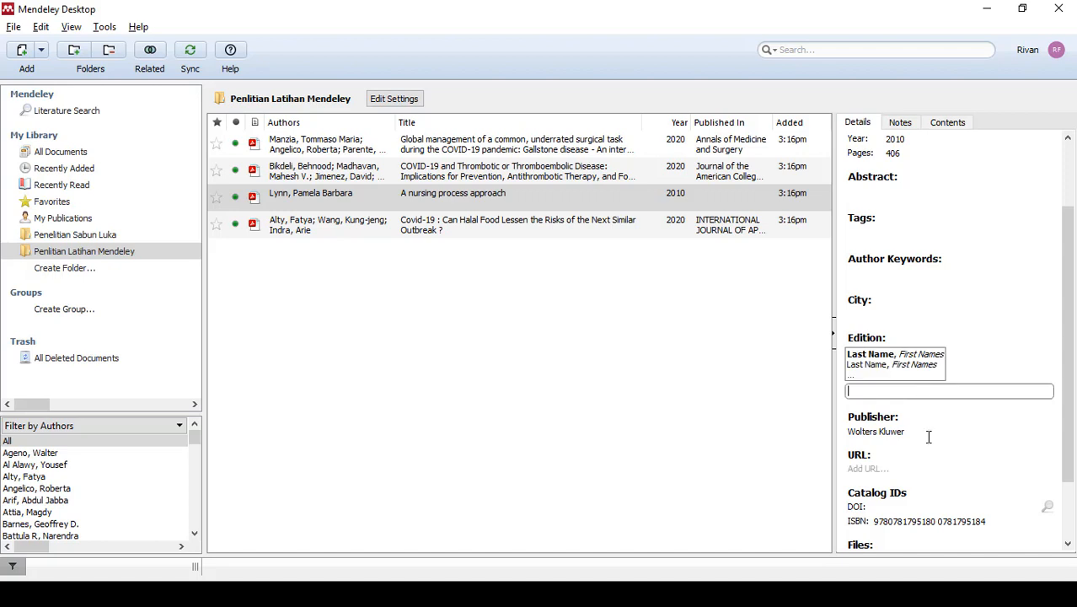
pyautogui.click(907, 308)
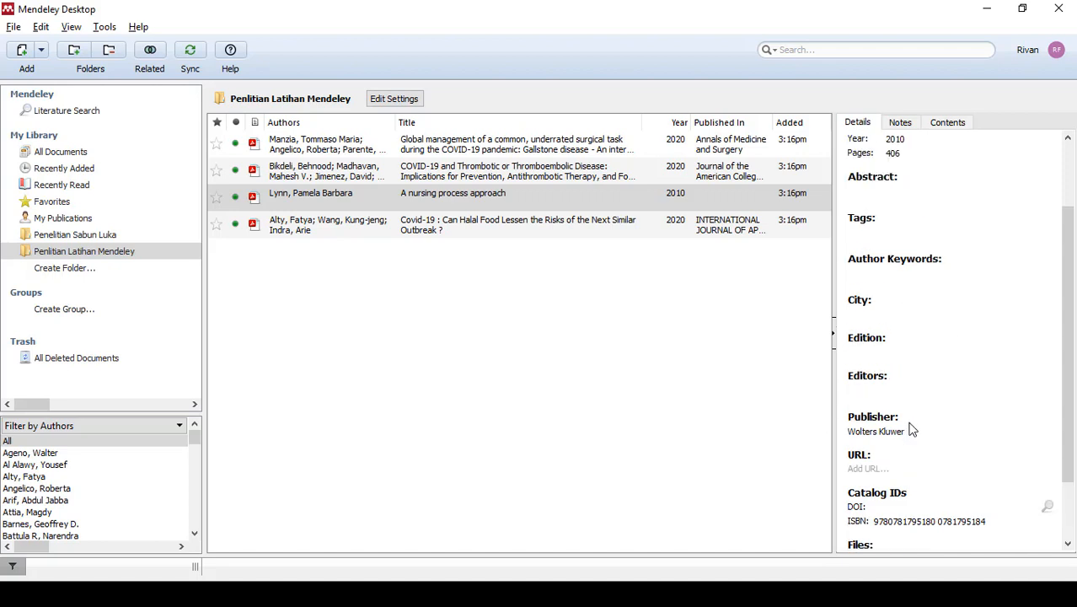
pyautogui.scroll(2, 912, 429)
pyautogui.click(469, 419)
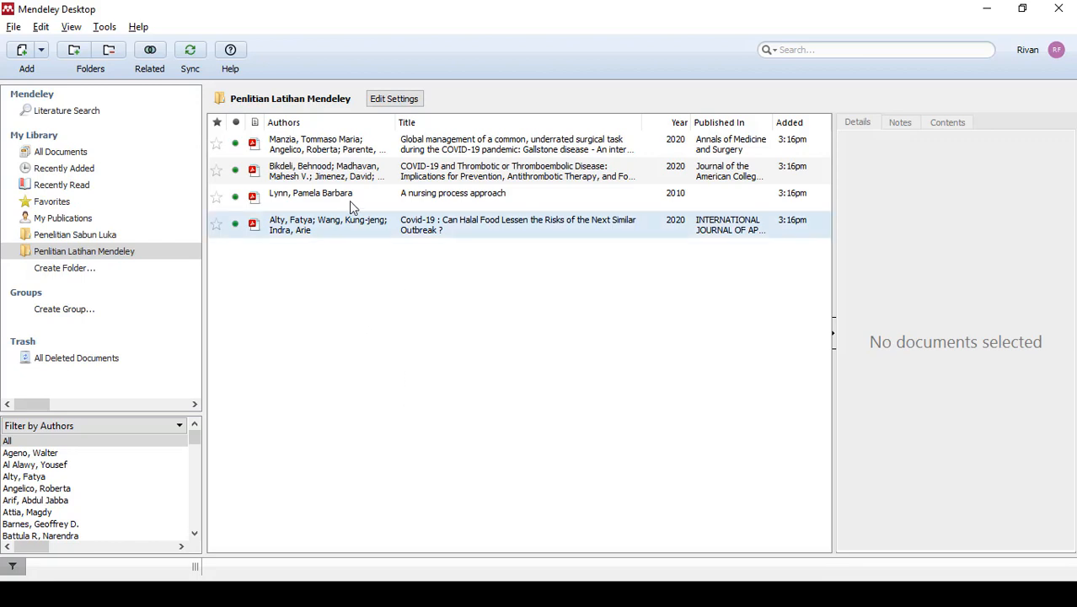
# - Open the Gallstone disease article, highlight page 7 from "Since the start of the COVID-19 pandemic" through "SARS-CoV-2 infection", and close the PDF
pyautogui.click(450, 148)
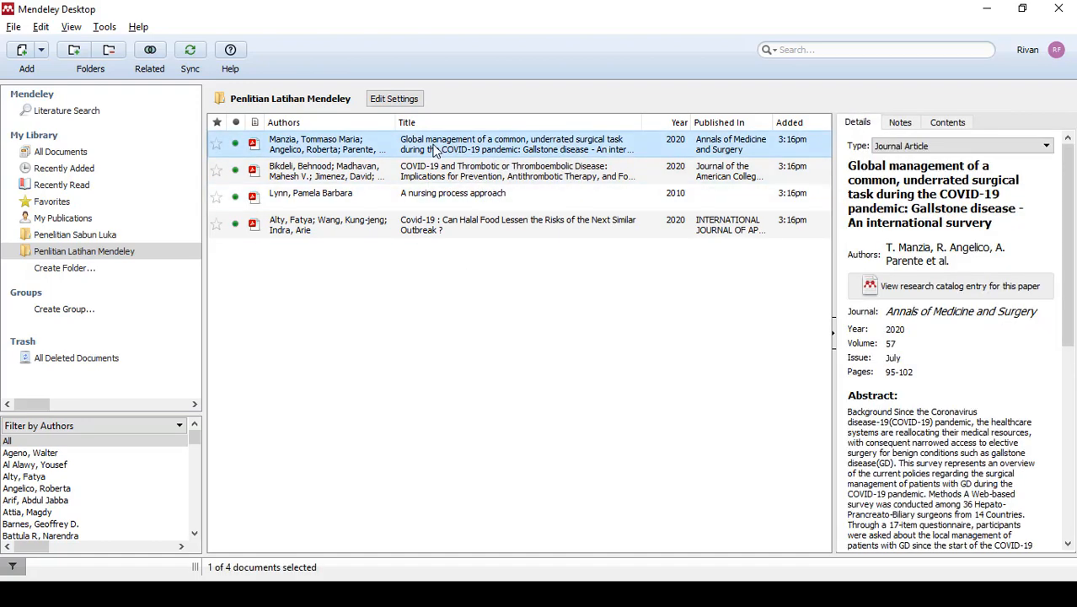
pyautogui.doubleClick(431, 149)
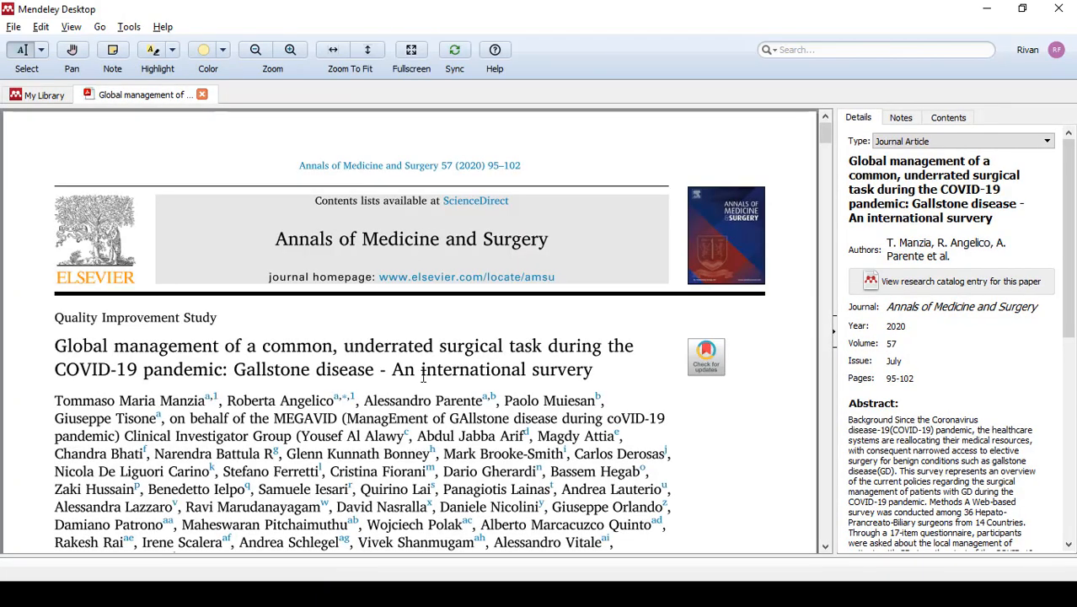
pyautogui.scroll(-3, 426, 371)
pyautogui.scroll(-20, 429, 362)
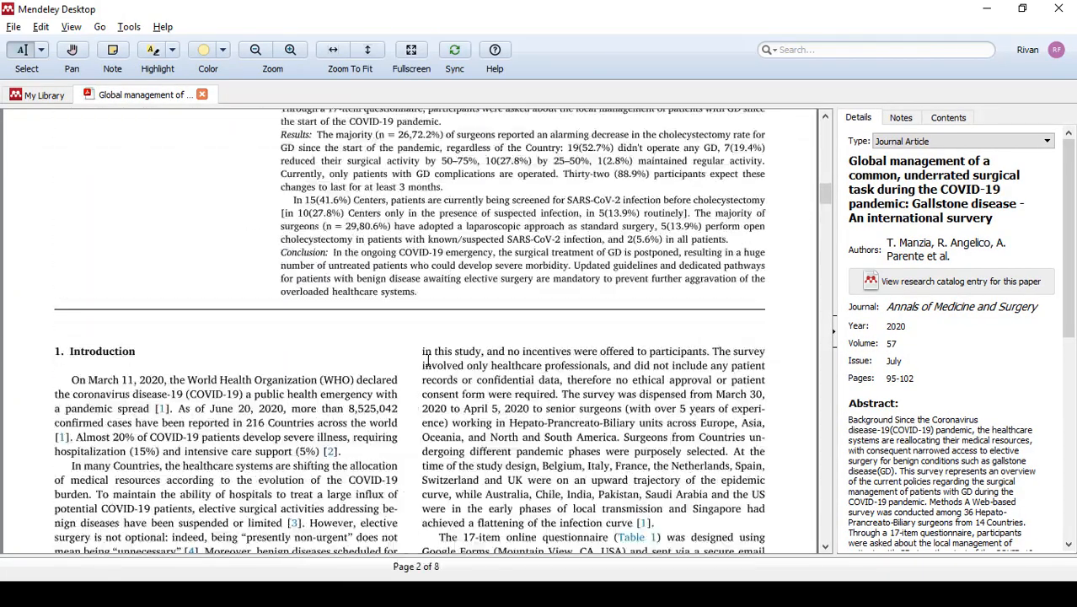
pyautogui.scroll(-20, 429, 364)
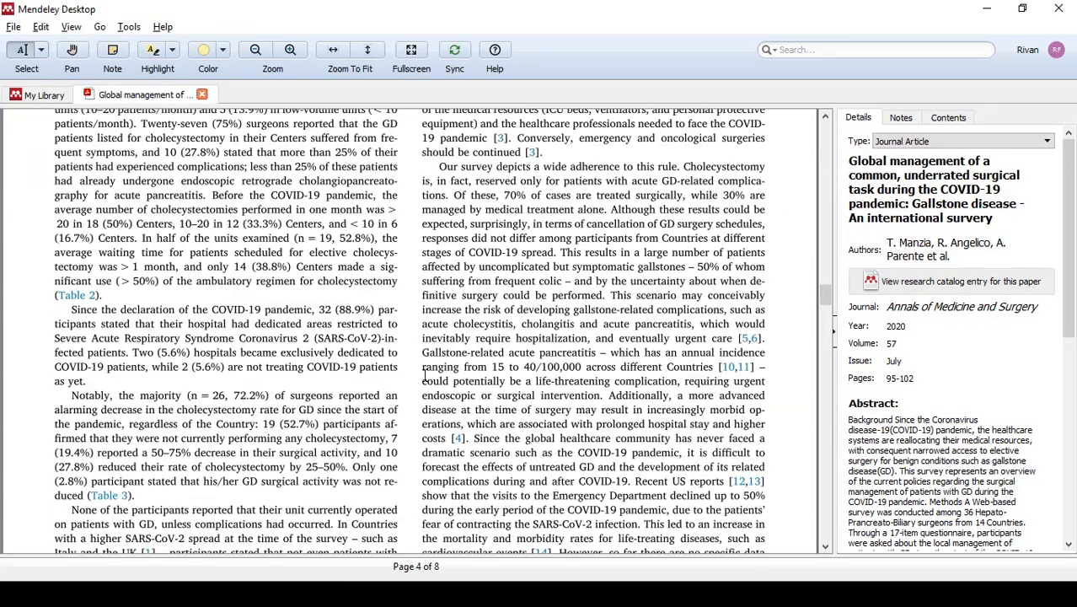
pyautogui.scroll(-20, 424, 380)
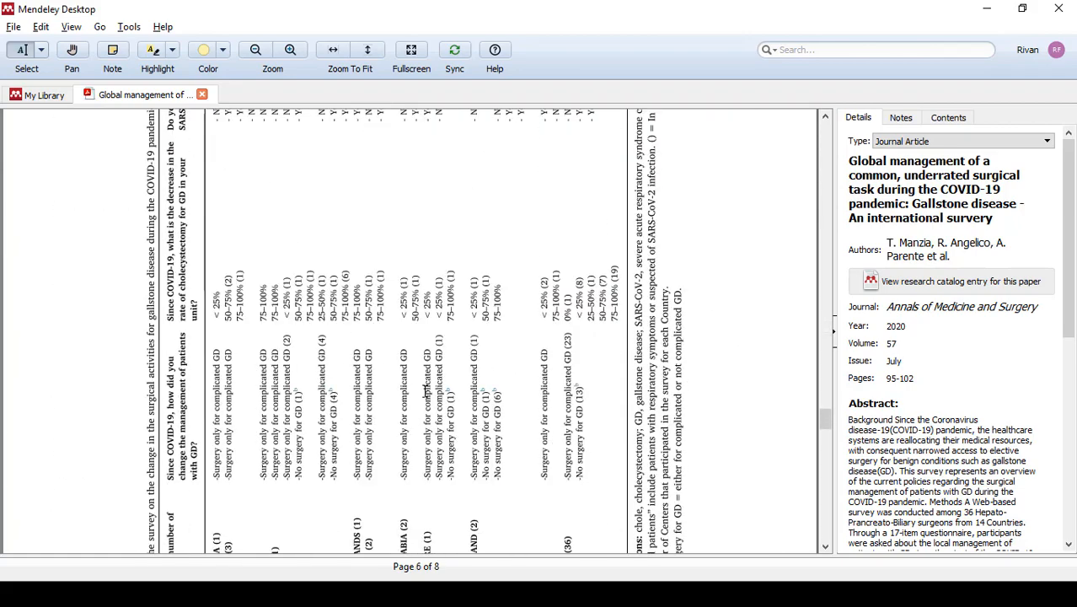
pyautogui.scroll(-12, 425, 392)
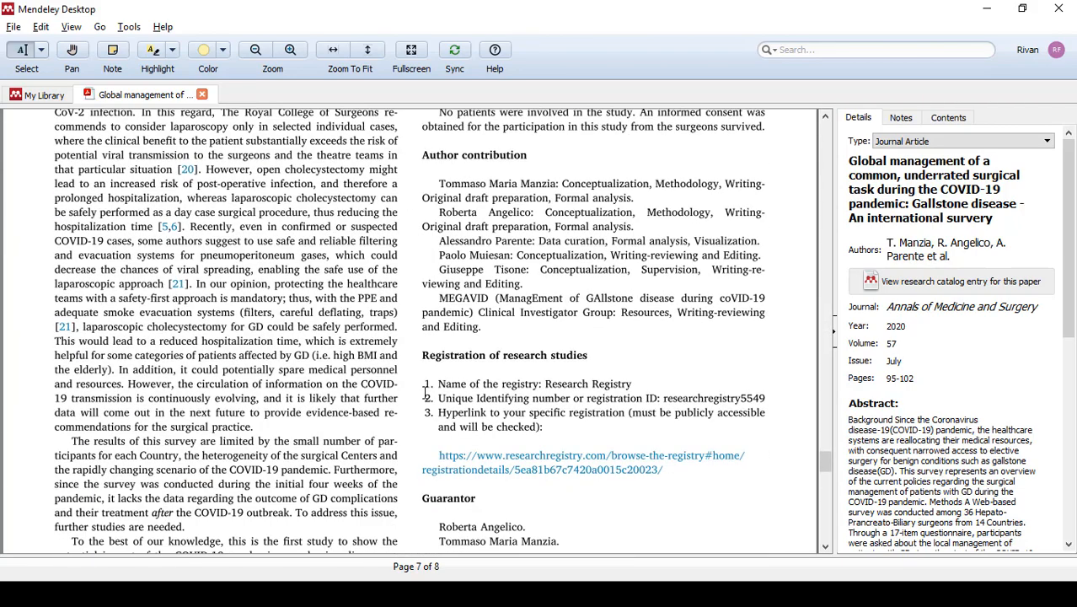
pyautogui.scroll(-5, 409, 395)
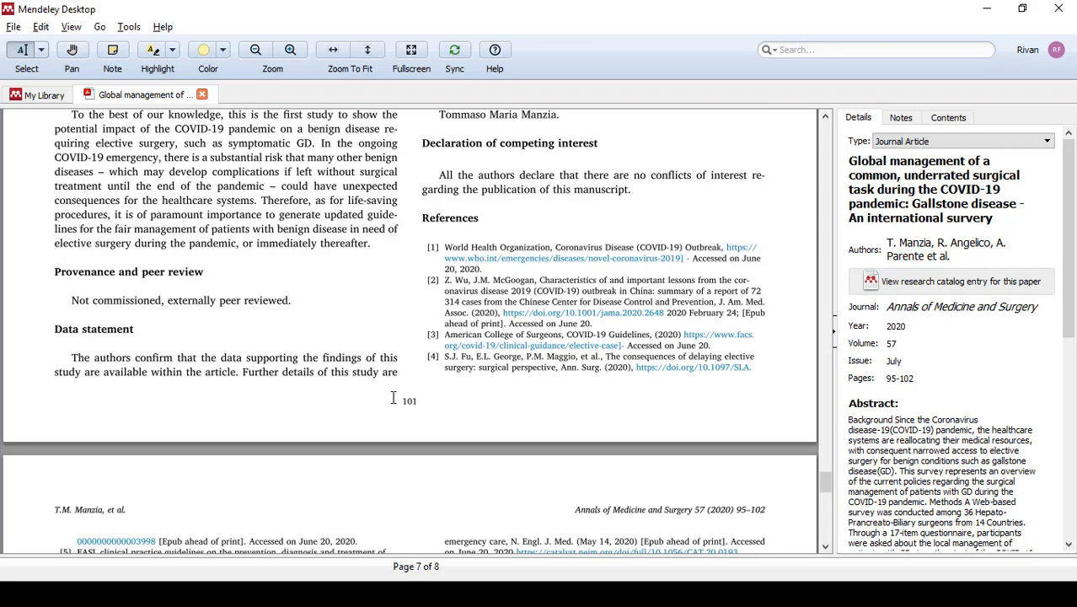
pyautogui.scroll(-6, 393, 397)
pyautogui.scroll(20, 393, 397)
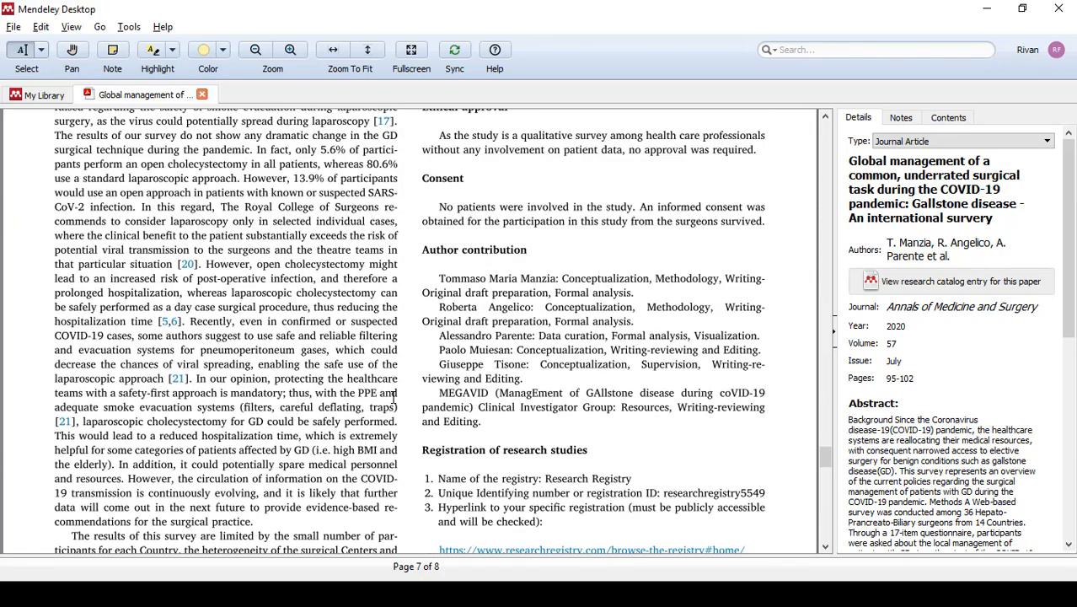
pyautogui.scroll(6, 393, 395)
pyautogui.scroll(-5, 392, 397)
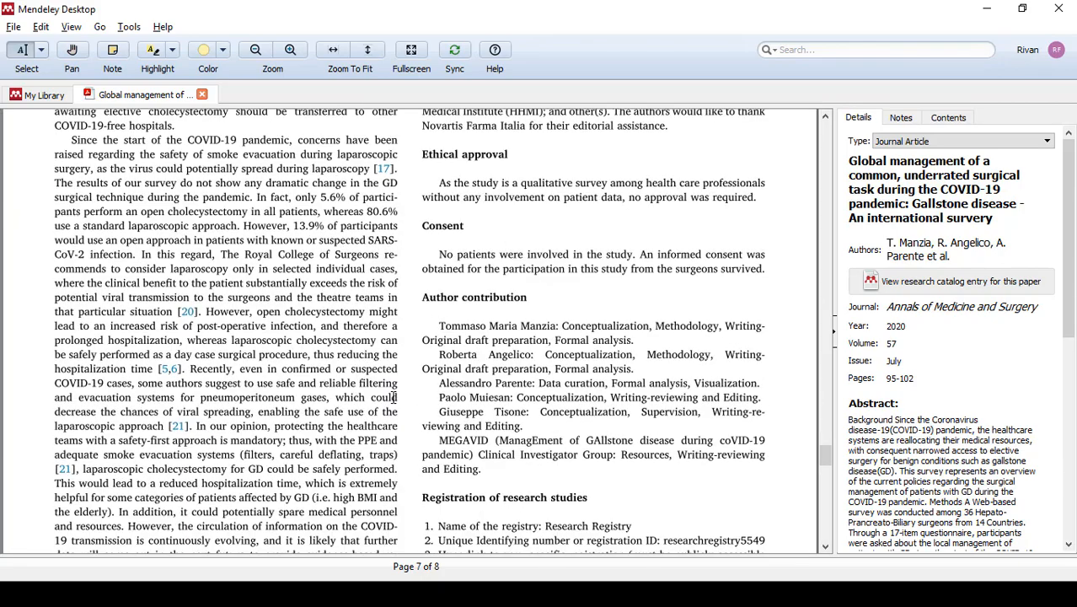
pyautogui.scroll(1, 243, 361)
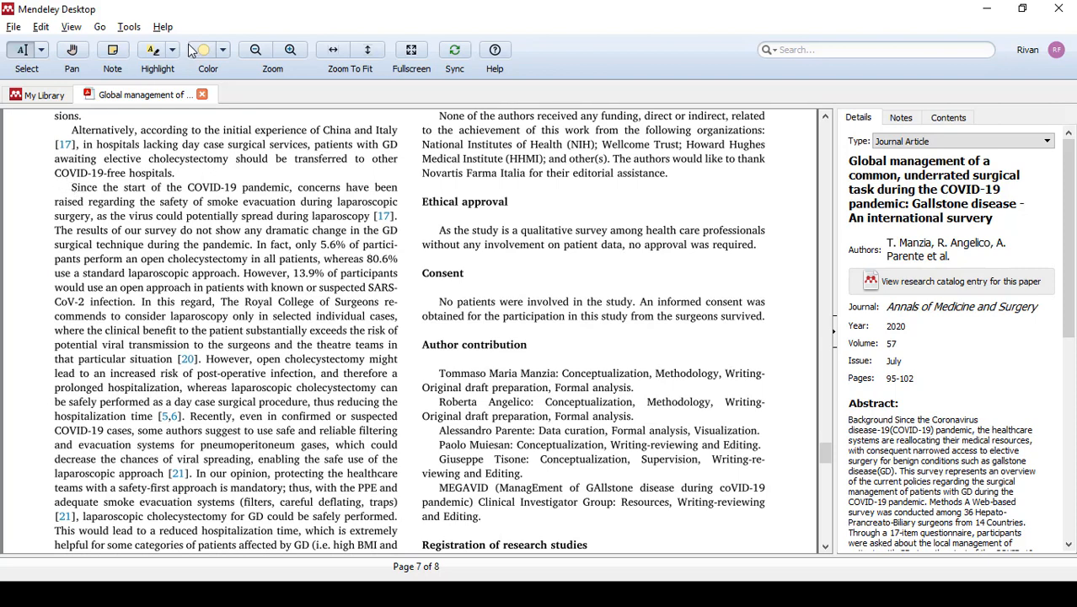
pyautogui.click(152, 53)
pyautogui.moveTo(73, 187); pyautogui.dragTo(142, 302)
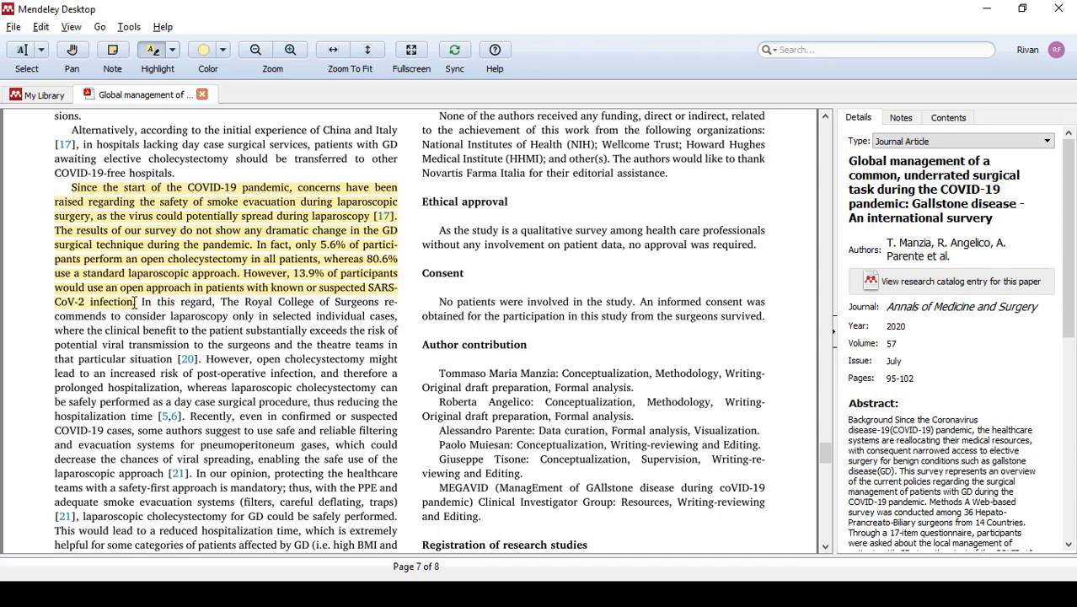
pyautogui.click(201, 95)
# - Open the COVID-19 and Thrombotic Disease article, highlight the first sentence under "COVID-19 and Hemostasis Parameters" on page 4, and close the PDF
pyautogui.doubleClick(354, 181)
pyautogui.scroll(-20, 463, 340)
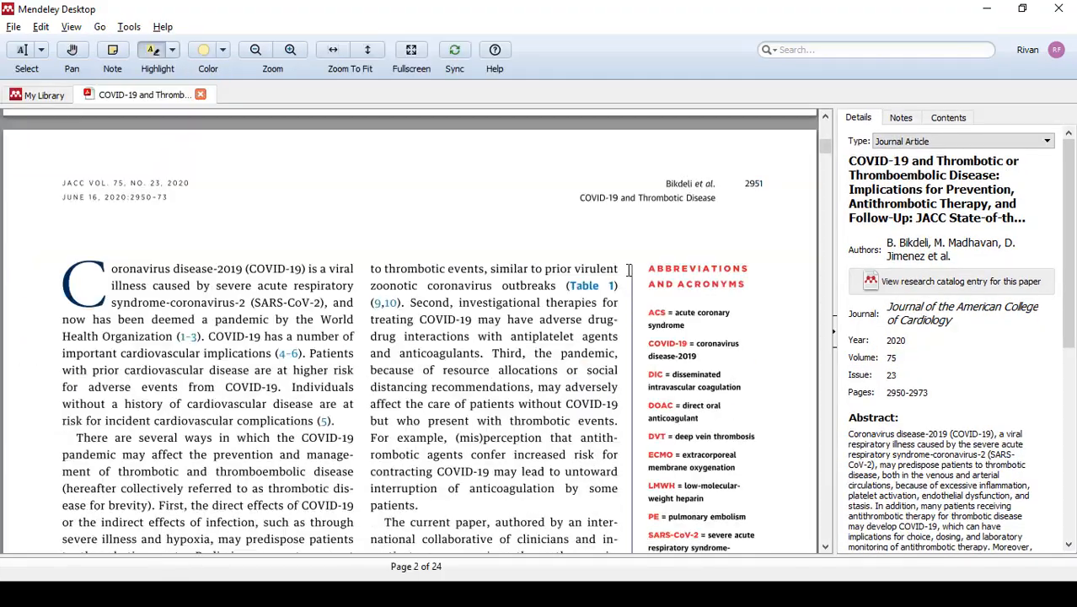
pyautogui.scroll(-20, 461, 292)
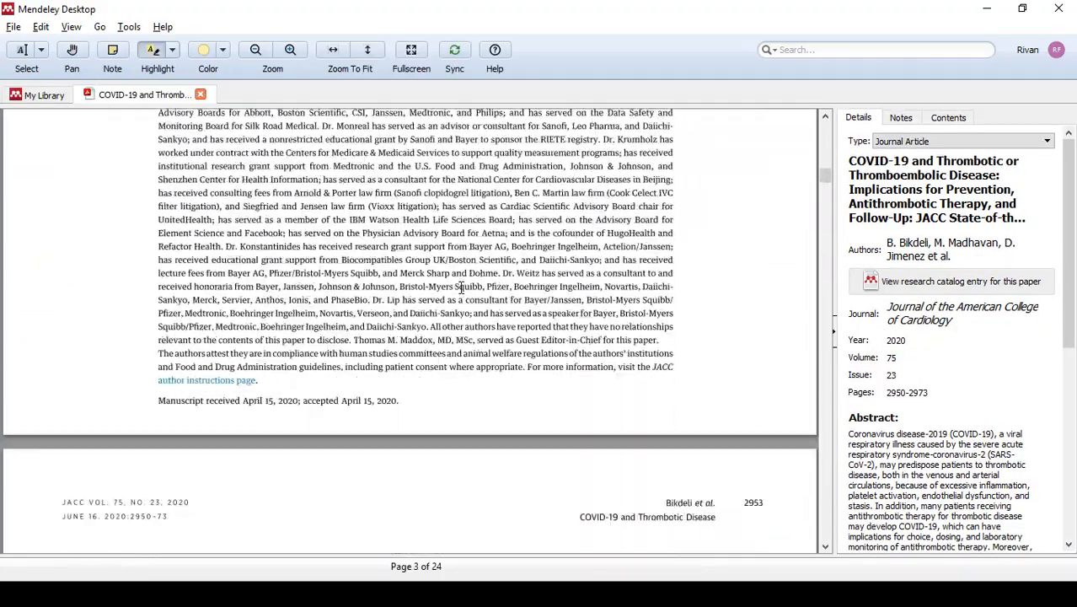
pyautogui.scroll(-5, 465, 292)
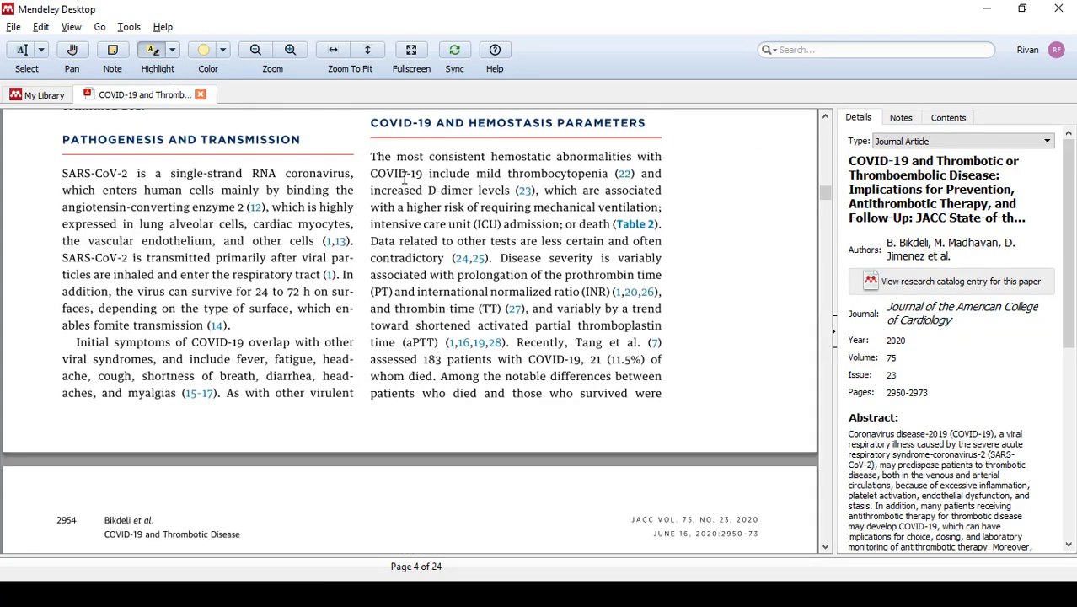
pyautogui.moveTo(371, 155); pyautogui.dragTo(597, 276)
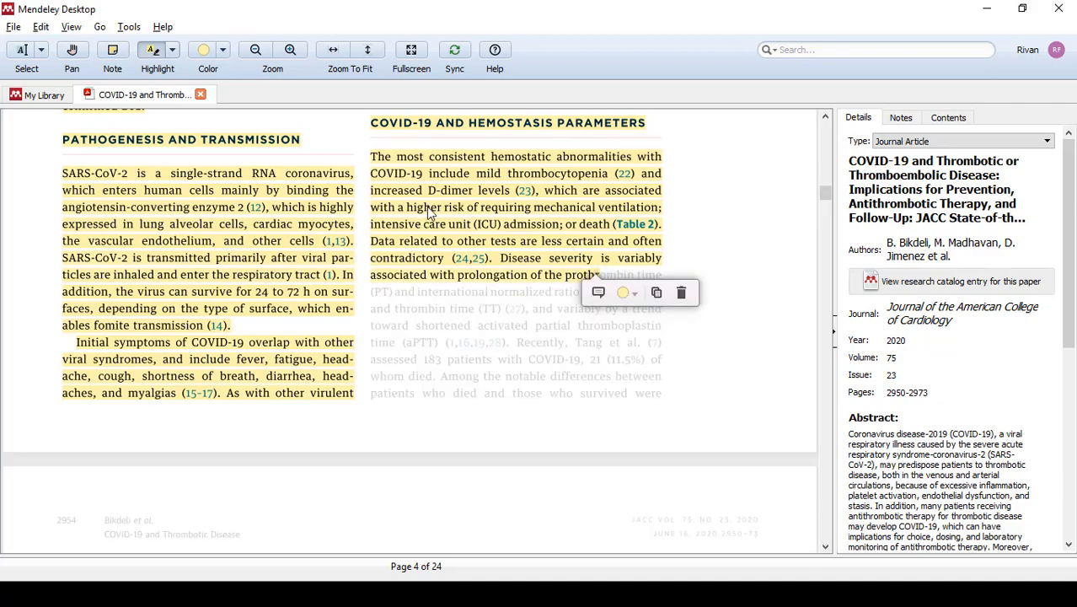
pyautogui.scroll(-8, 443, 298)
pyautogui.scroll(-5, 420, 356)
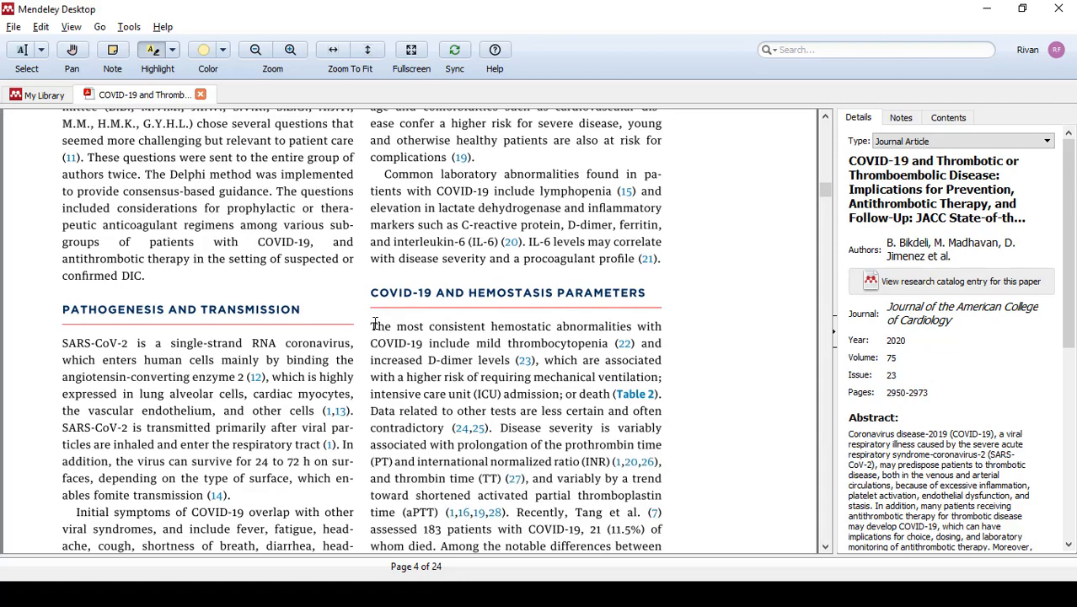
pyautogui.moveTo(374, 325); pyautogui.dragTo(661, 393)
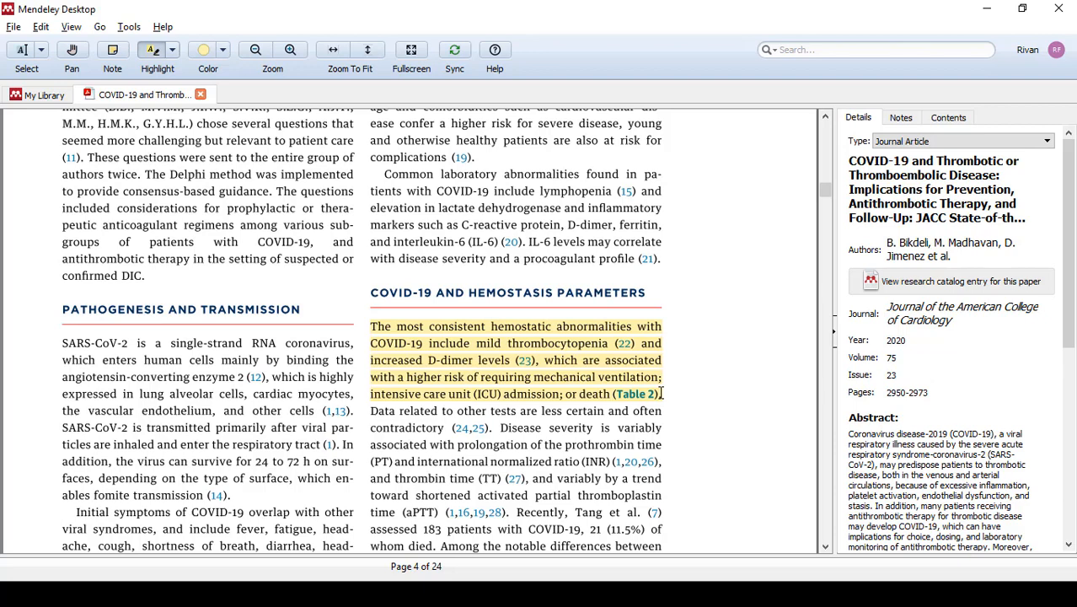
pyautogui.click(203, 94)
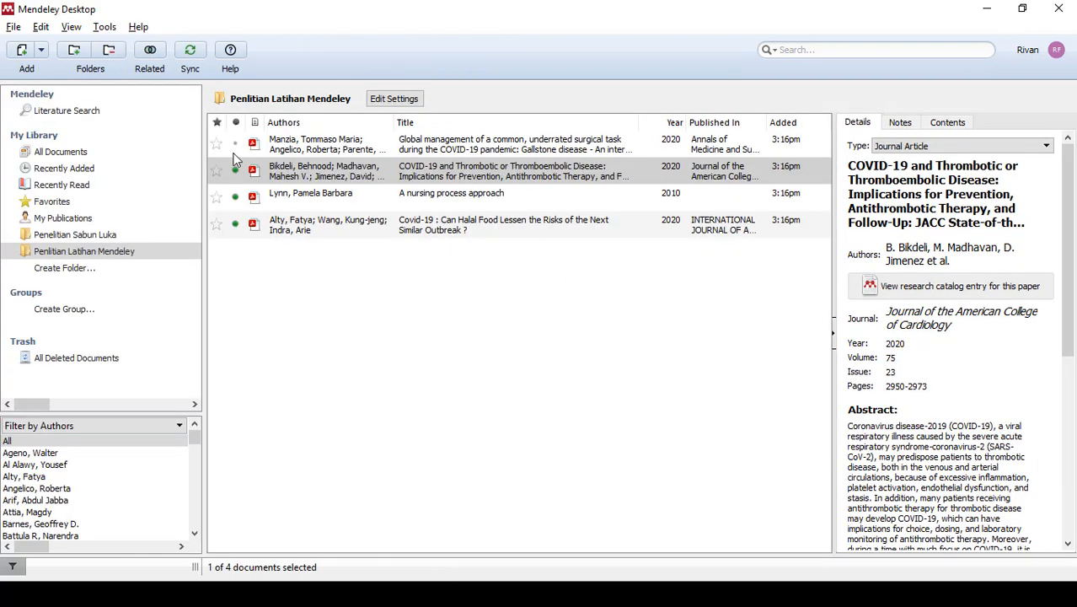
# - Open "A nursing process approach", highlight checklist items 1 and 2 of Skill 4-6 on page 64, and close the PDF
pyautogui.click(421, 202)
pyautogui.doubleClick(421, 202)
pyautogui.scroll(-5, 510, 299)
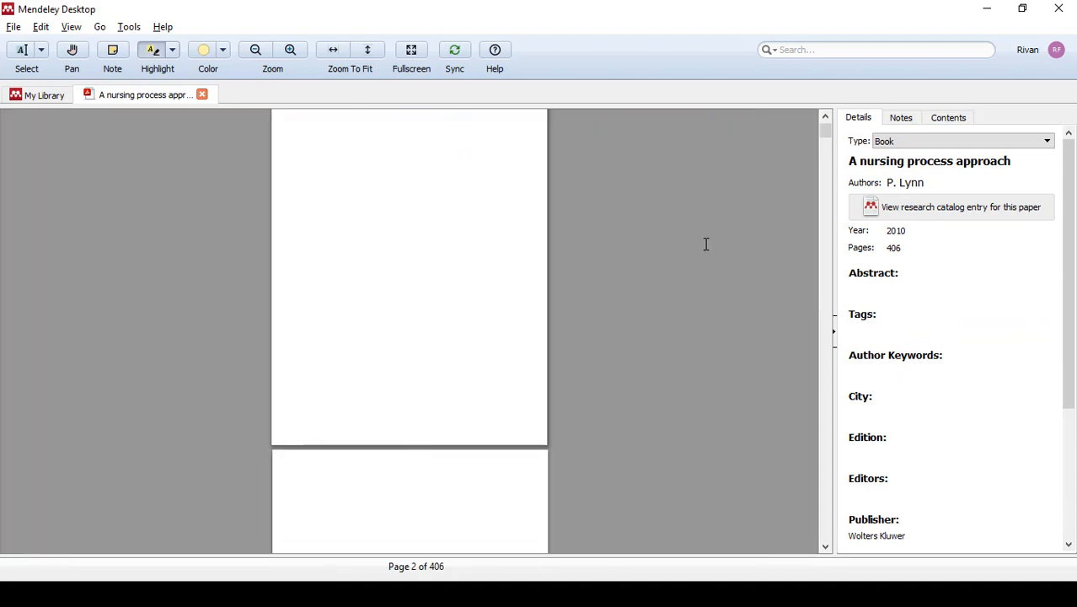
pyautogui.moveTo(834, 138); pyautogui.dragTo(825, 189)
pyautogui.scroll(3, 514, 284)
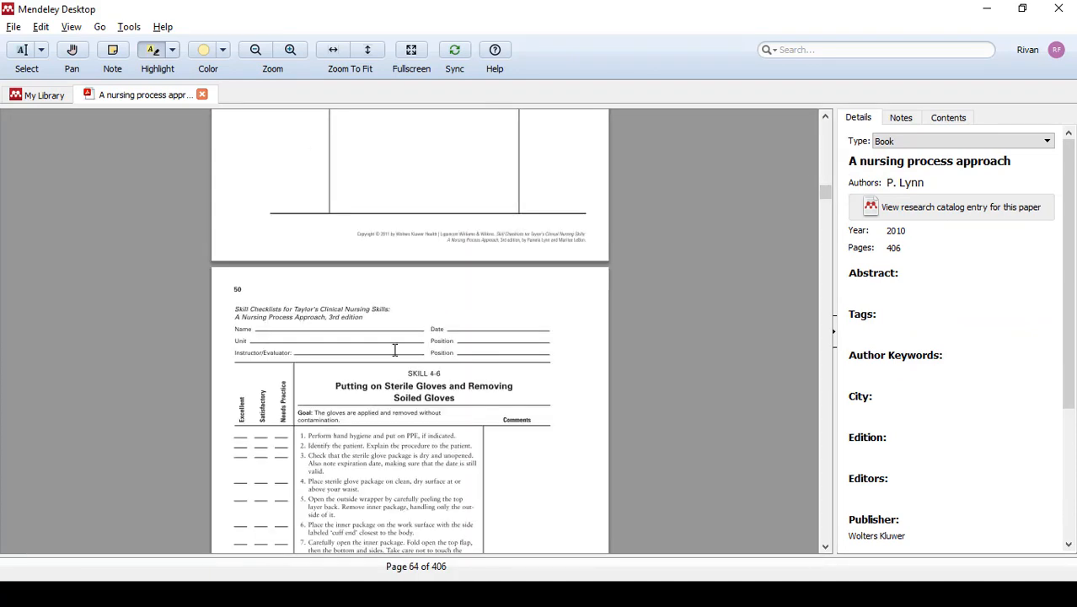
pyautogui.scroll(-4, 364, 401)
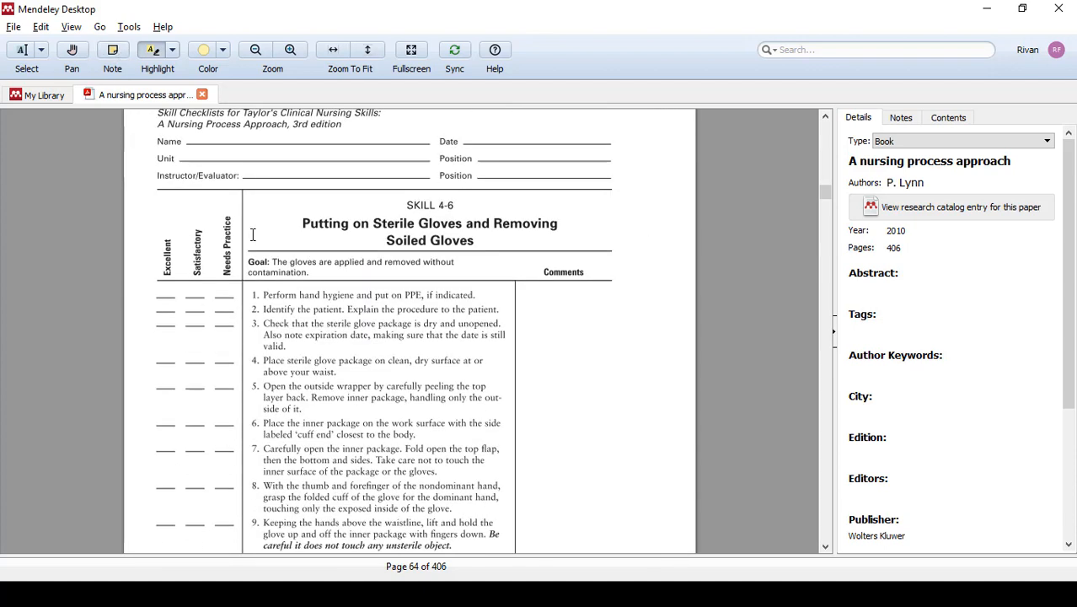
pyautogui.moveTo(264, 296); pyautogui.dragTo(498, 314)
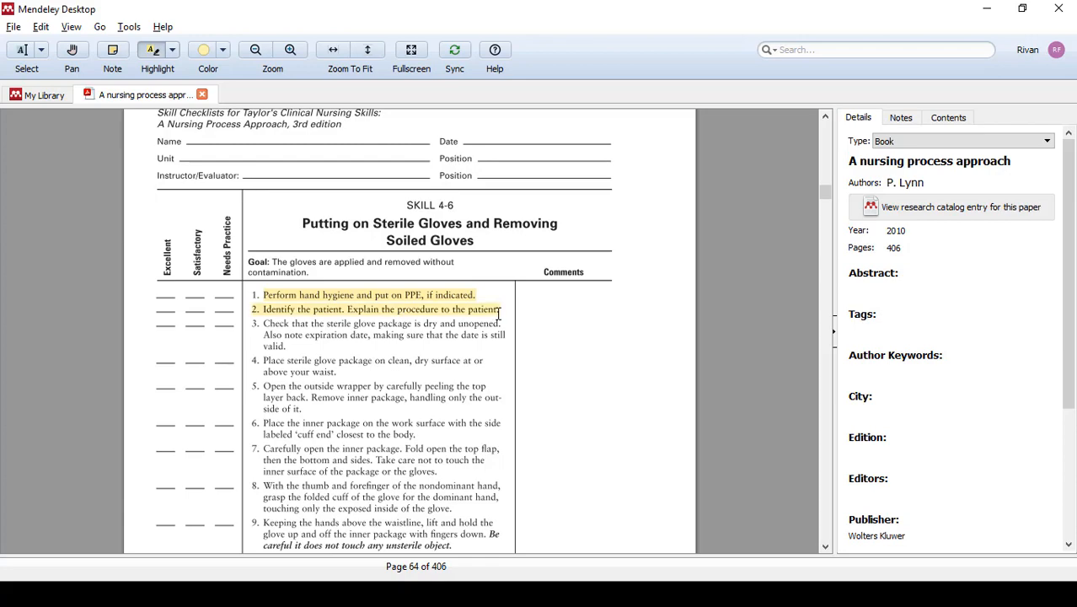
pyautogui.click(202, 94)
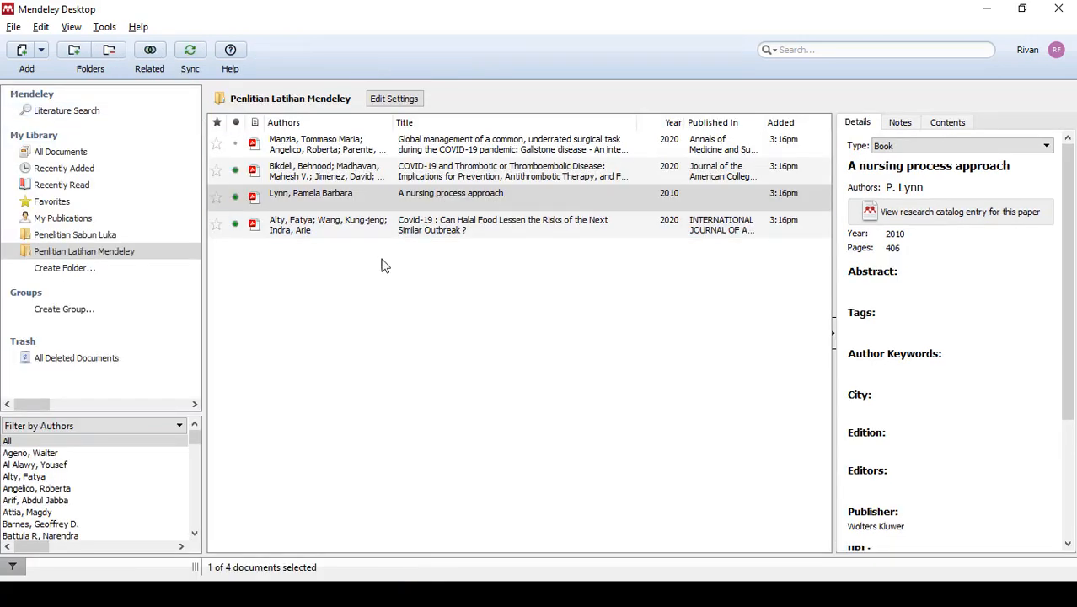
# - Open the Halal food article, highlight the page 2 passage beginning "Prior to being known as a human-to-human transmission disease", and close the PDF
pyautogui.doubleClick(492, 224)
pyautogui.scroll(-15, 493, 221)
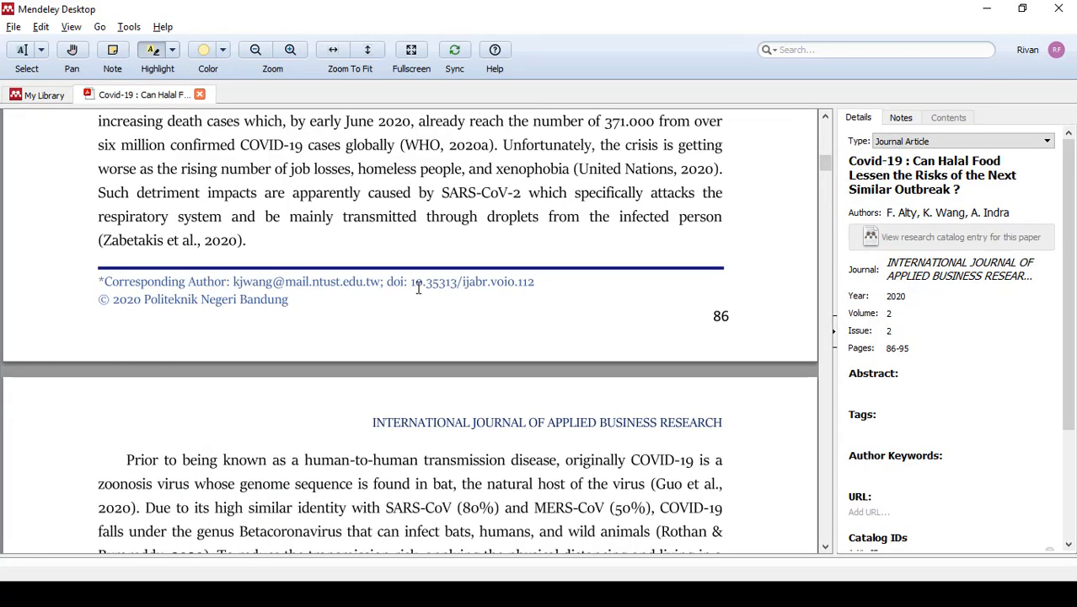
pyautogui.scroll(1, 413, 286)
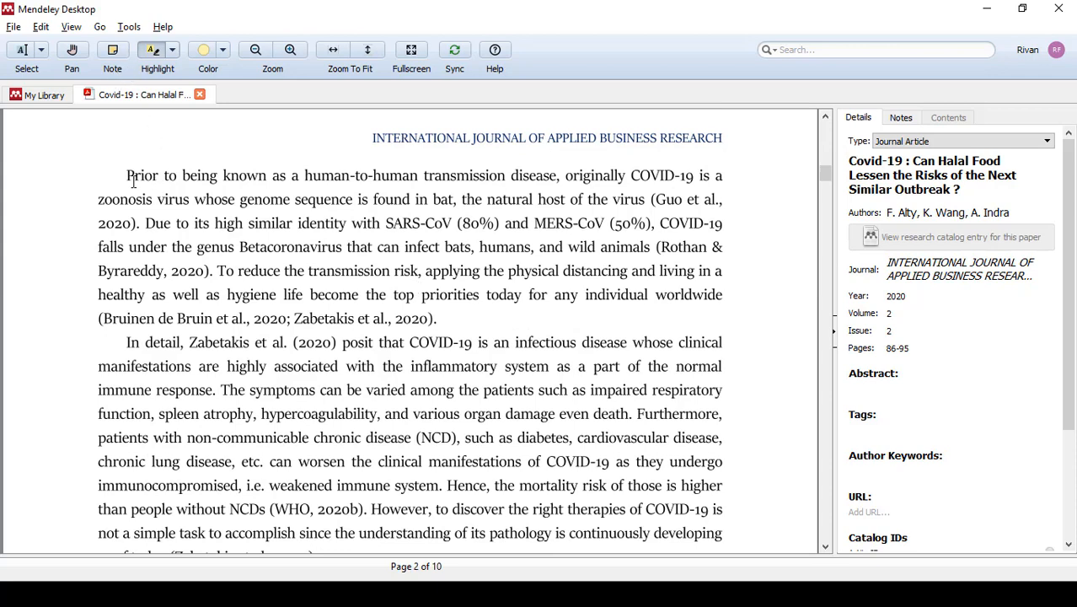
pyautogui.moveTo(128, 175); pyautogui.dragTo(440, 319)
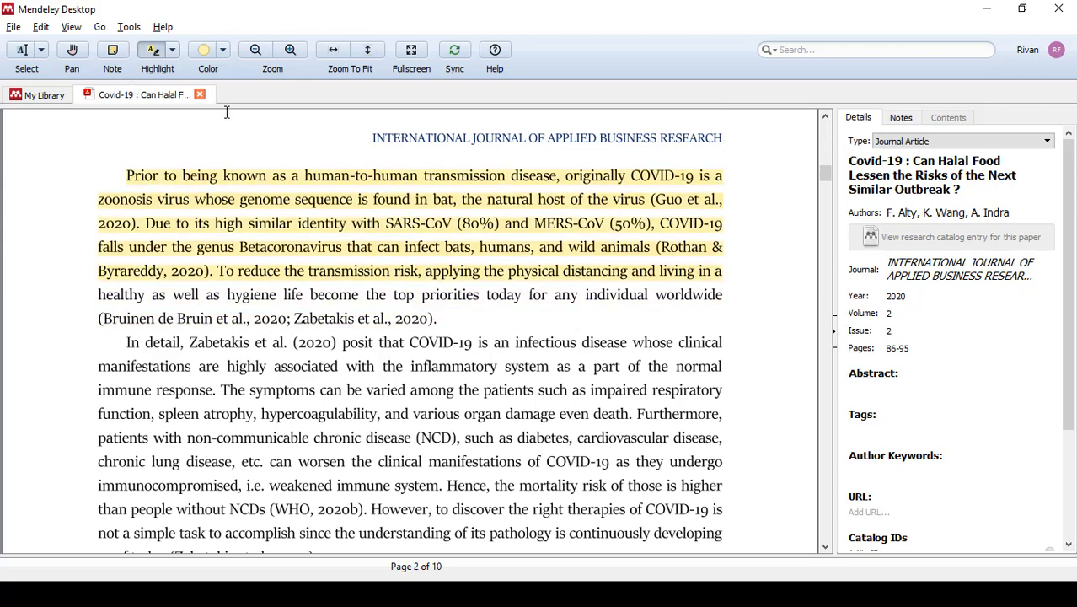
pyautogui.click(200, 94)
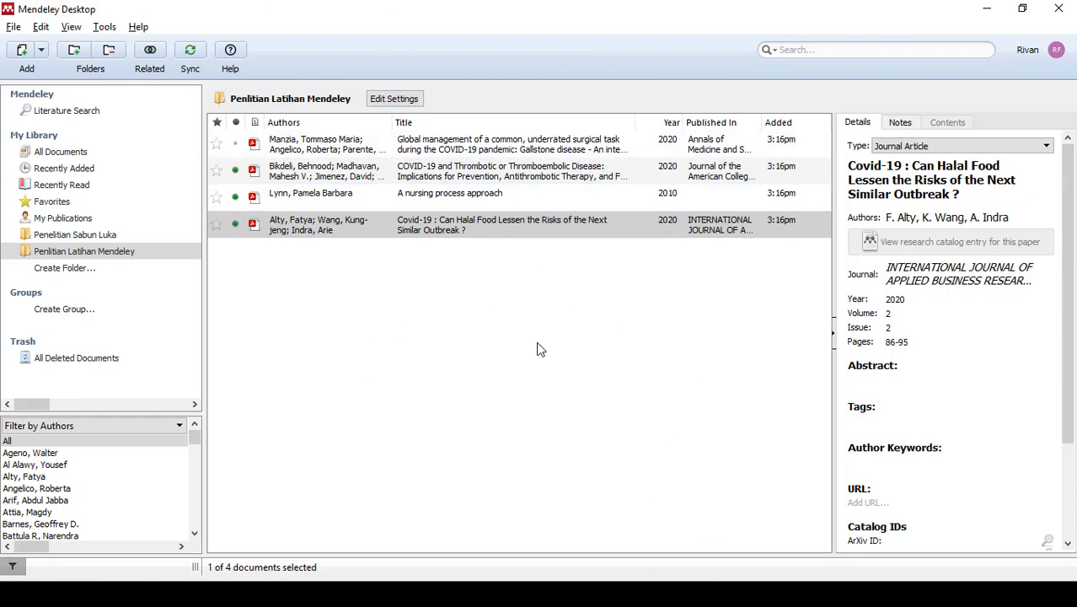
# - Switch to Word and cite the Gallstone disease article after the first paragraph, previewing its highlighted passage first and adding a closing period
pyautogui.click(987, 9)
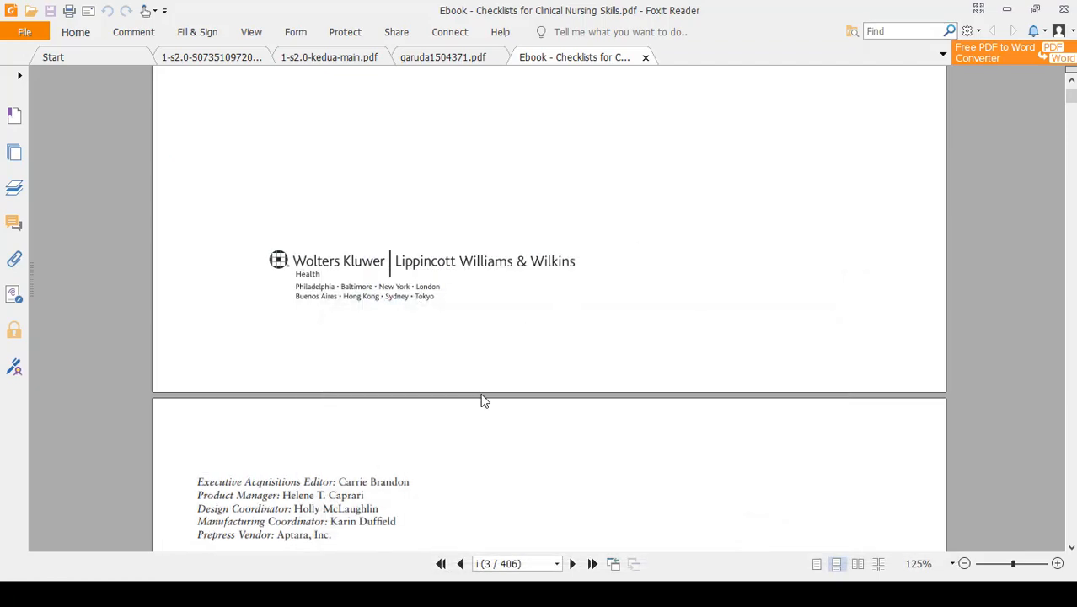
pyautogui.hotkey('alt', 'Tab')
pyautogui.hotkey('alt', 'Tab')
pyautogui.hotkey('alt', 'Tab')
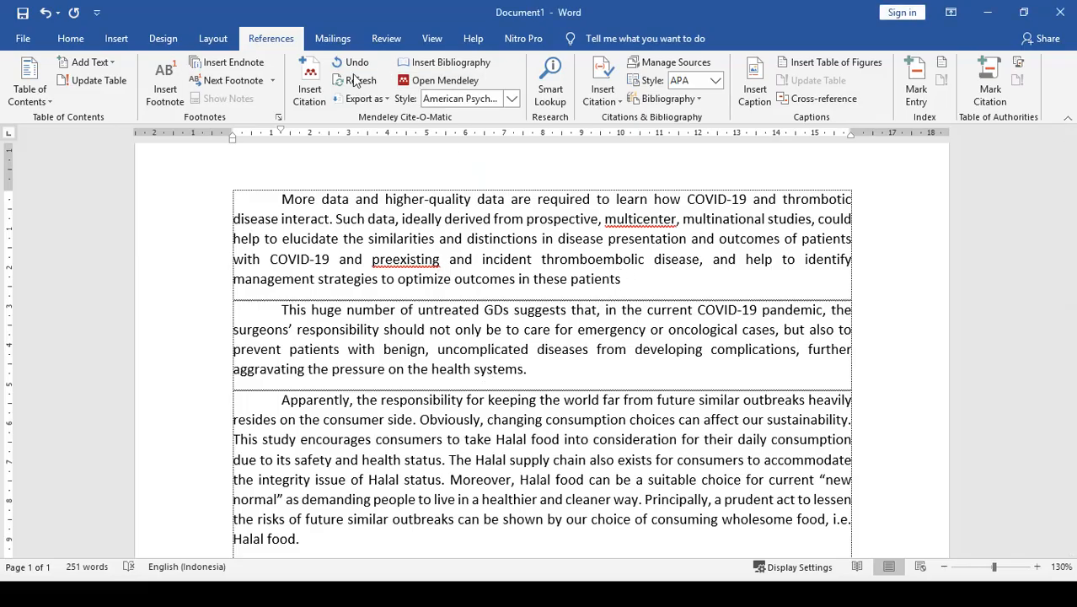
pyautogui.click(313, 84)
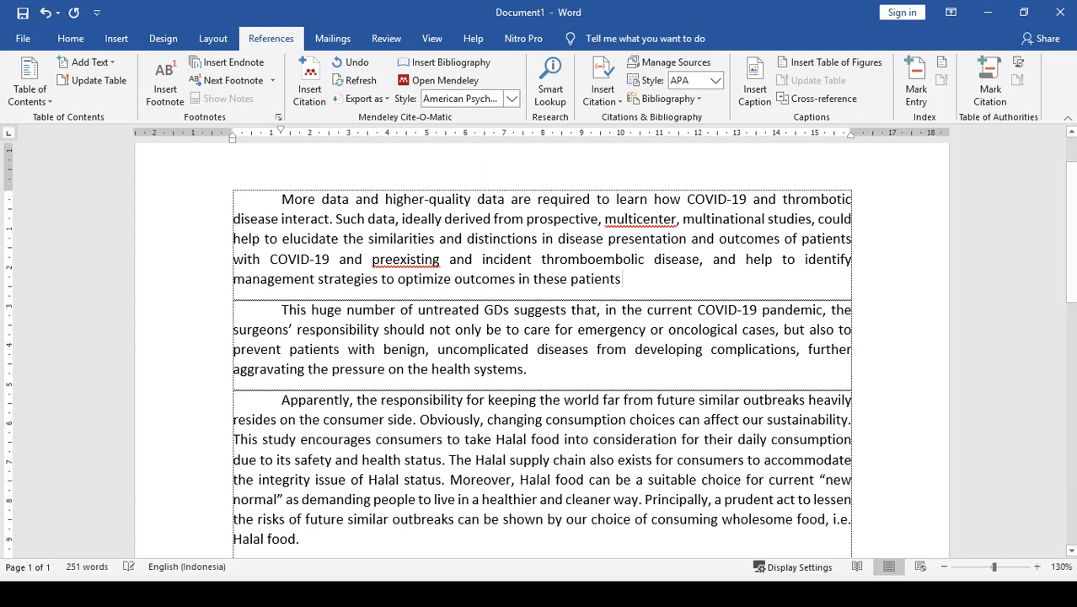
pyautogui.click(309, 88)
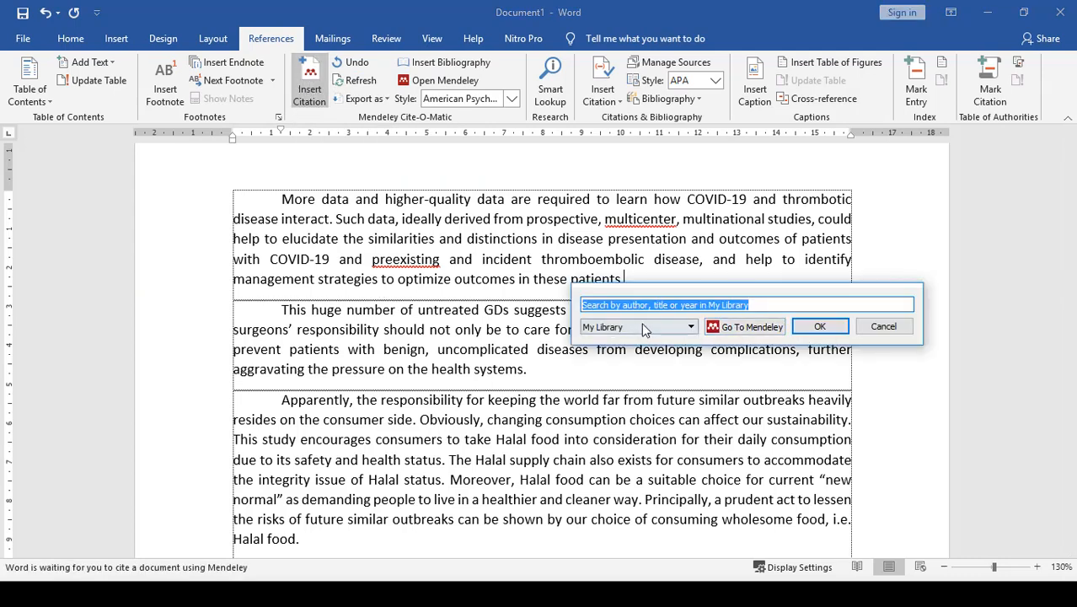
pyautogui.click(751, 327)
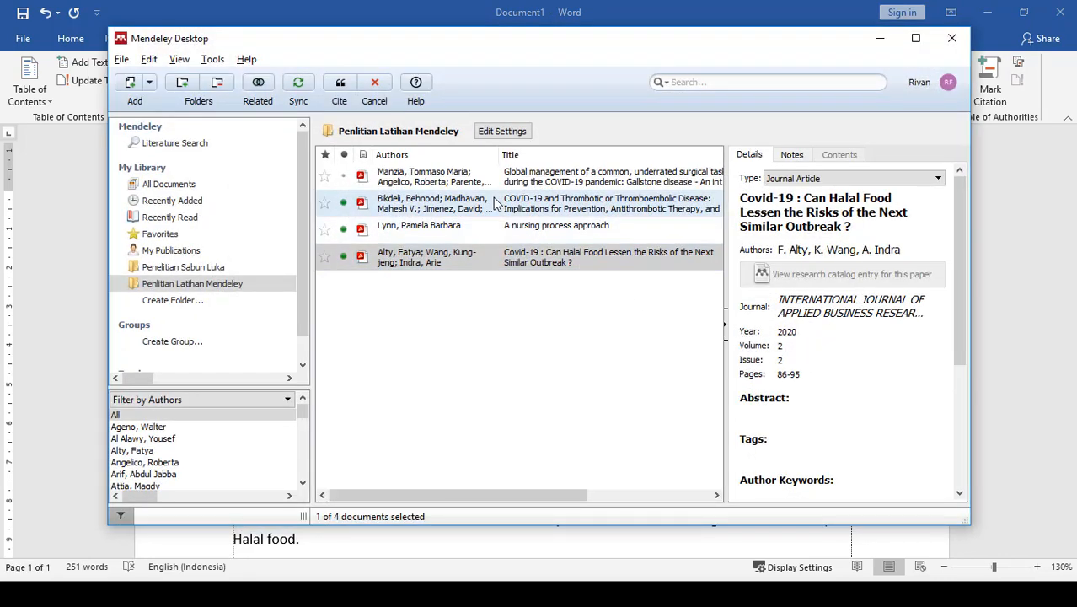
pyautogui.click(492, 187)
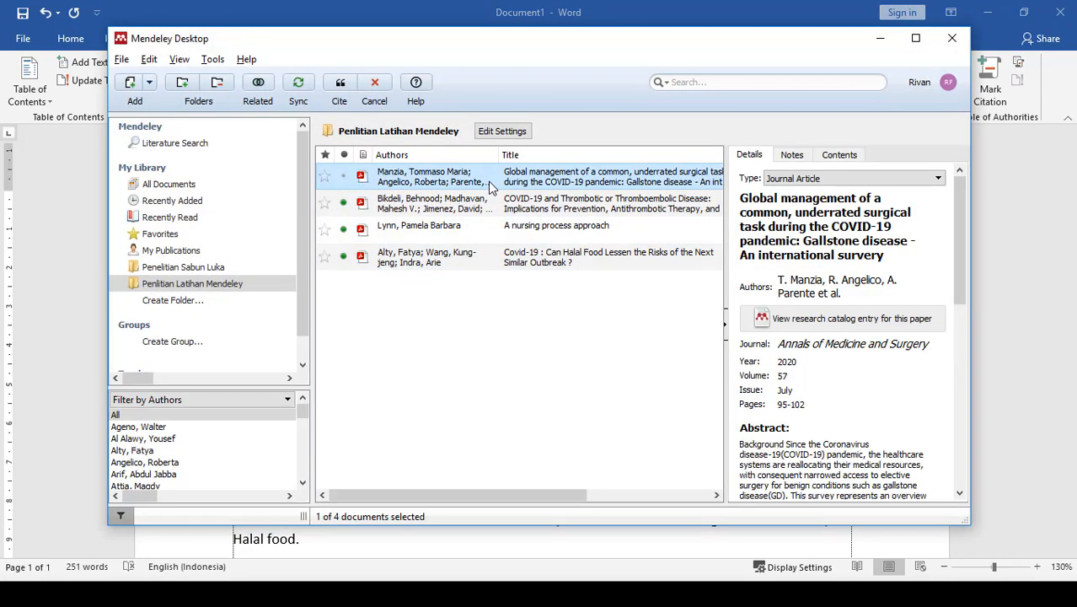
pyautogui.doubleClick(492, 187)
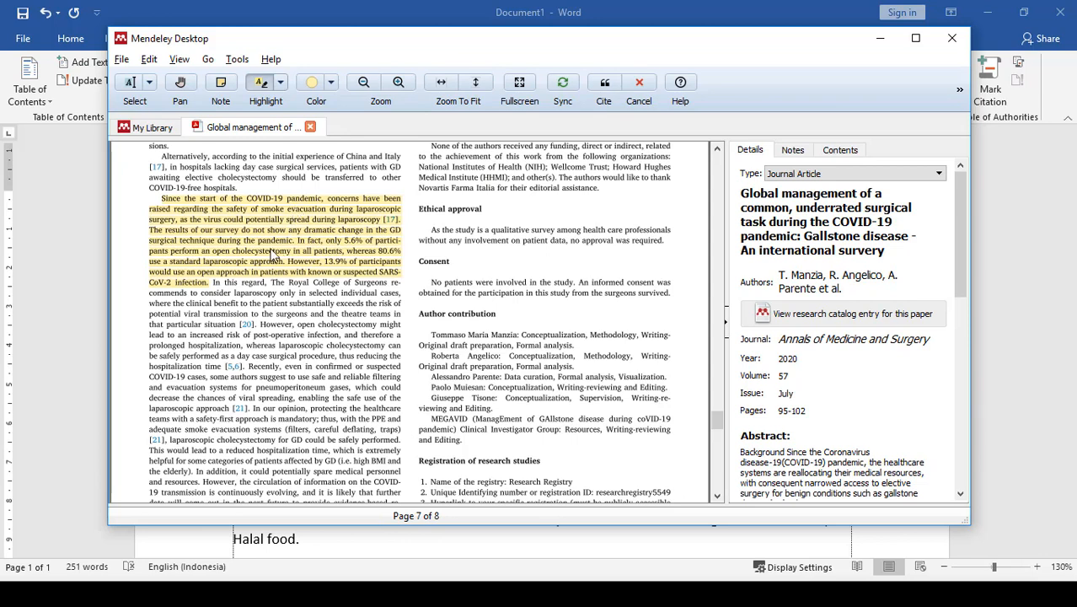
pyautogui.click(309, 127)
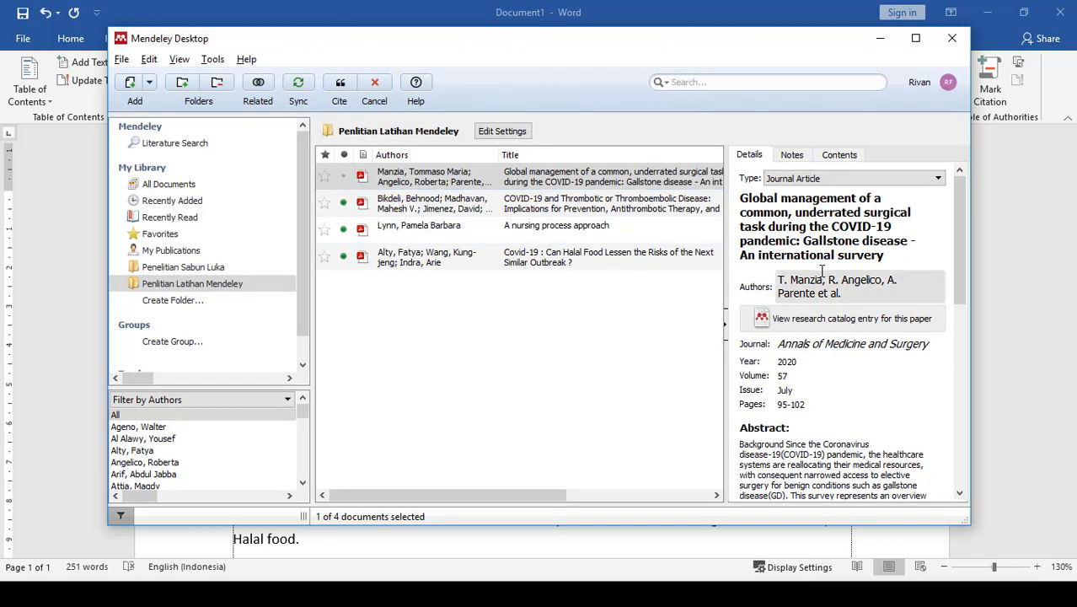
pyautogui.click(341, 83)
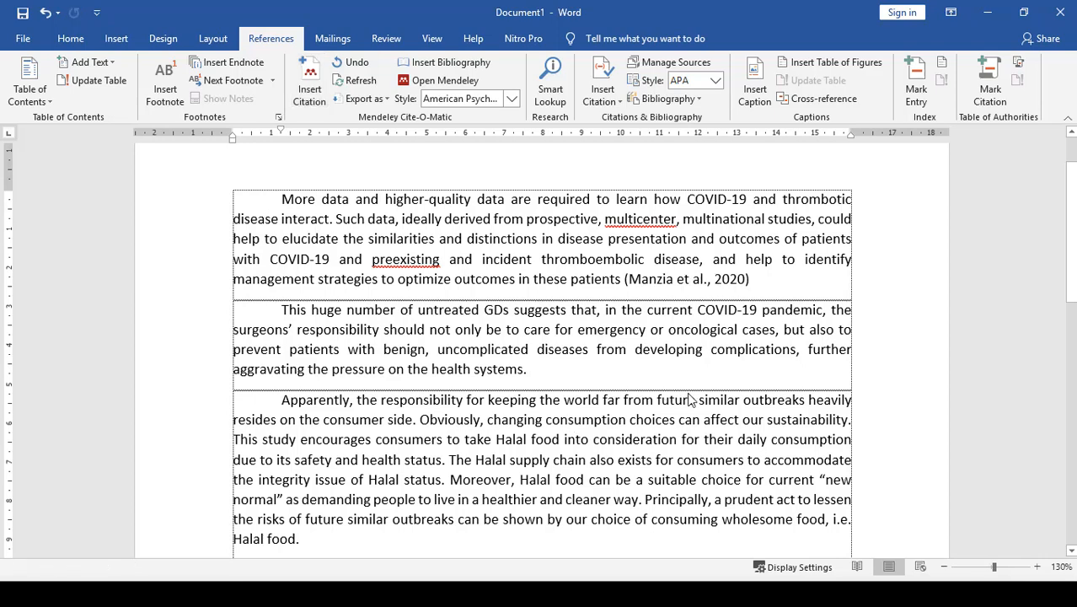
pyautogui.write('.')
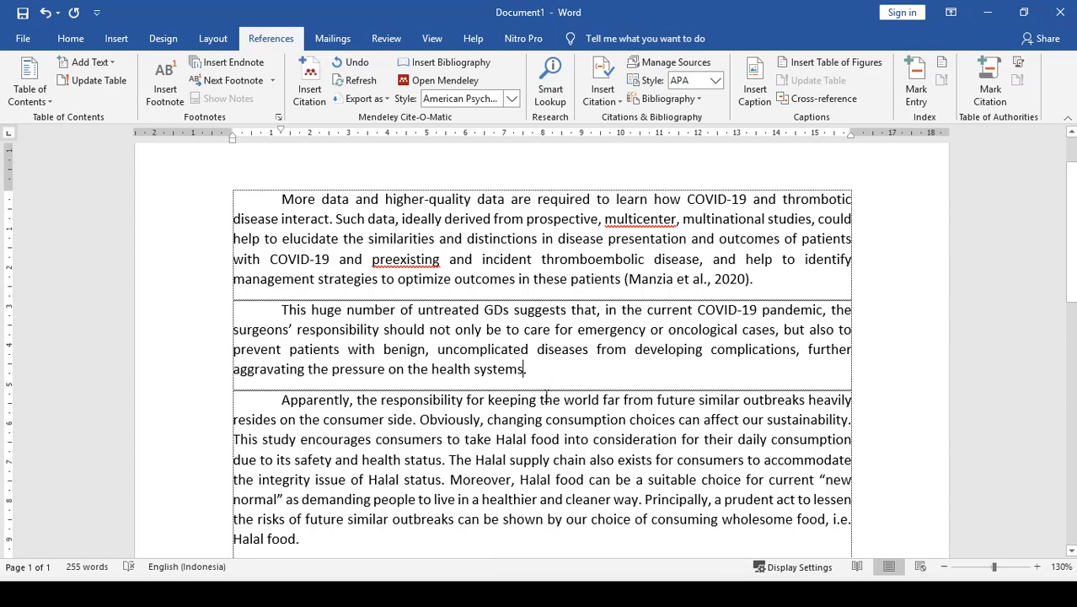
# - Preview the highlighted passage in the COVID-19 and Thrombotic Disease article and cite it before the period ending the second paragraph
pyautogui.click(309, 84)
pyautogui.click(666, 423)
pyautogui.doubleClick(375, 209)
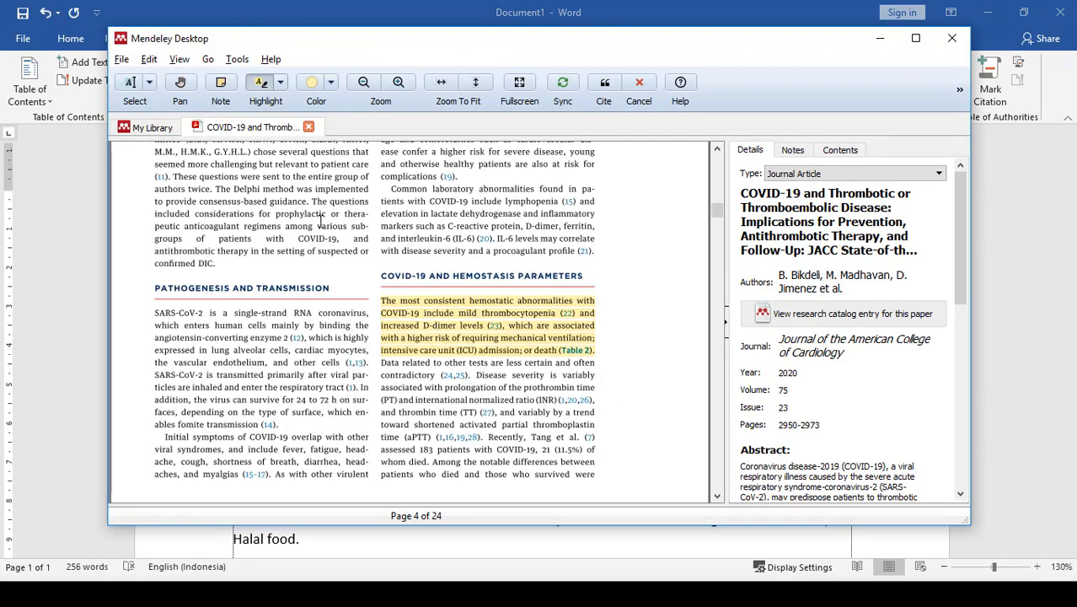
pyautogui.click(309, 126)
pyautogui.click(403, 202)
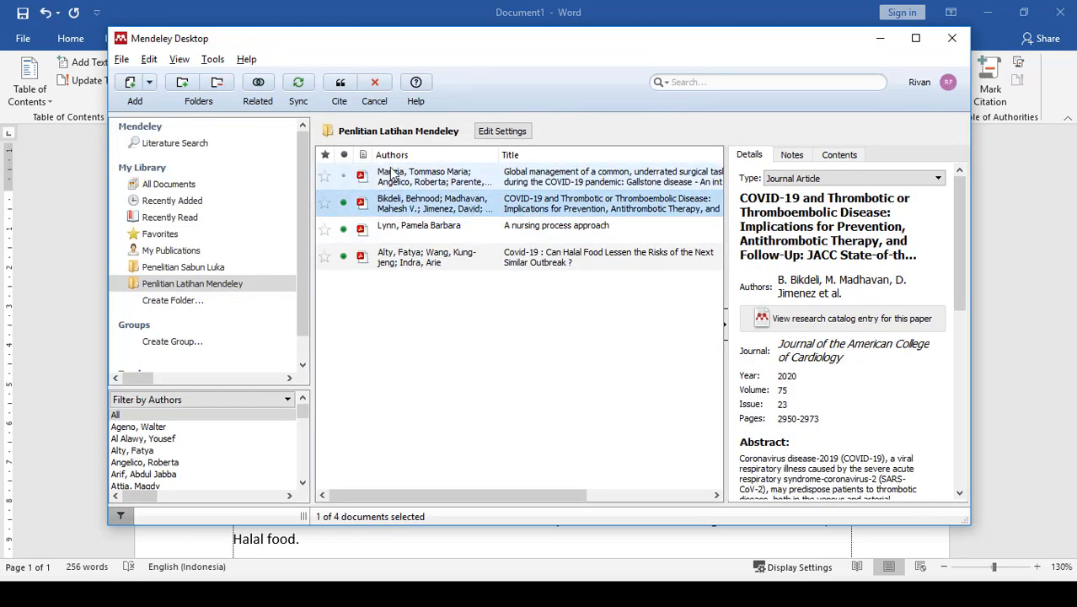
pyautogui.click(340, 84)
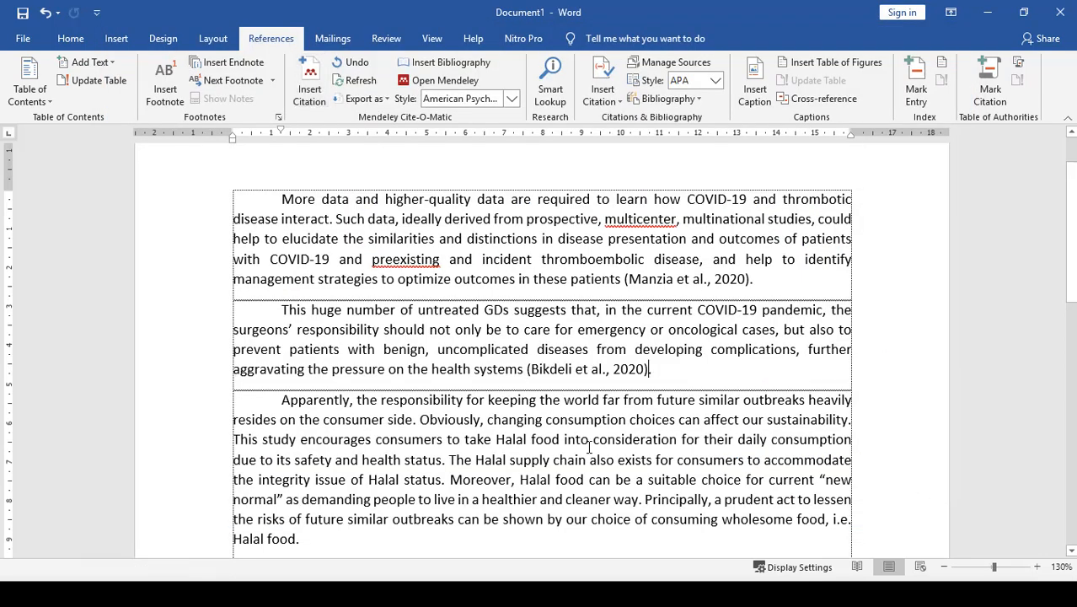
# - Preview the highlighted passage in the Halal food article and cite it after "Halal food" at the end of the third paragraph
pyautogui.scroll(-1, 329, 491)
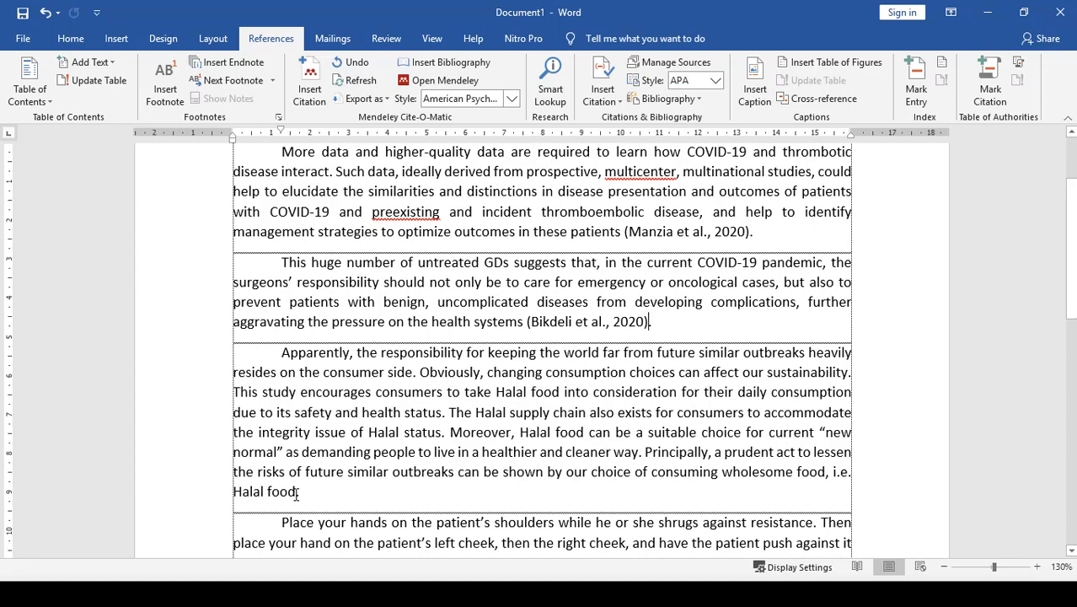
pyautogui.click(296, 494)
pyautogui.click(310, 91)
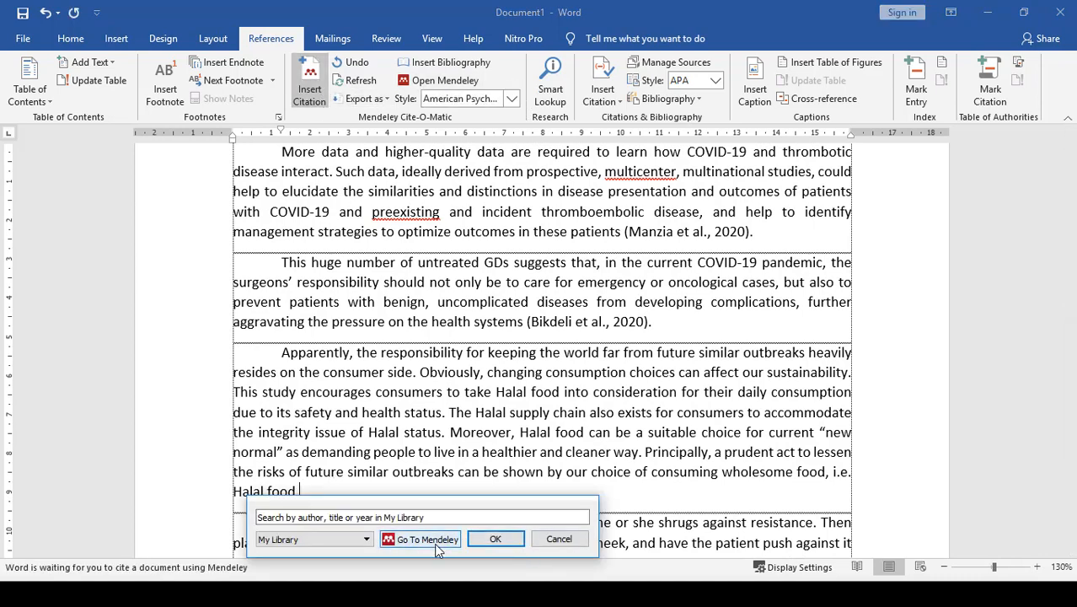
pyautogui.click(434, 542)
pyautogui.click(430, 258)
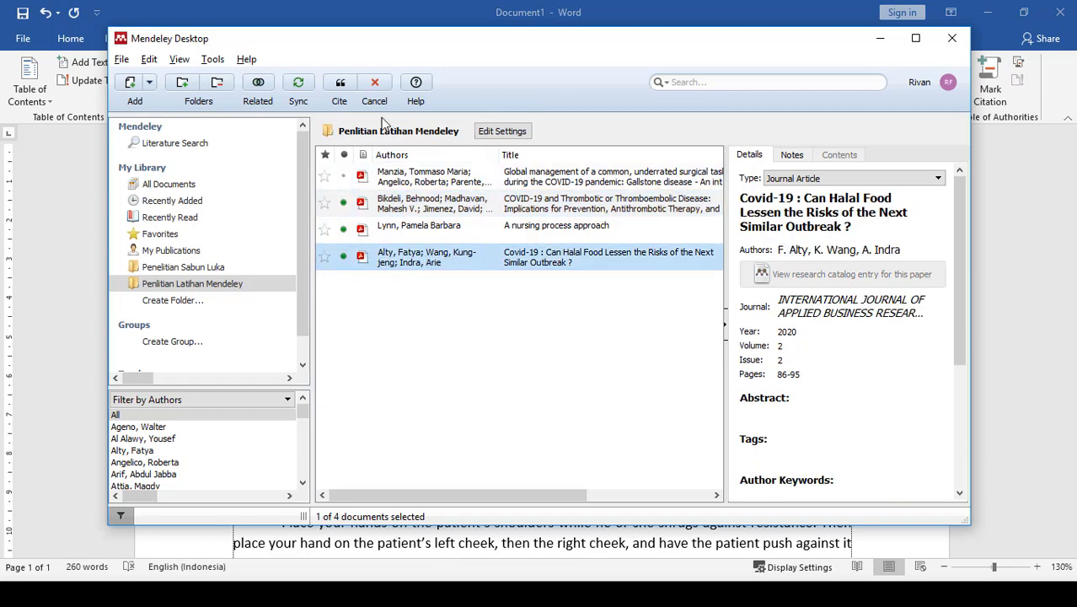
pyautogui.doubleClick(435, 258)
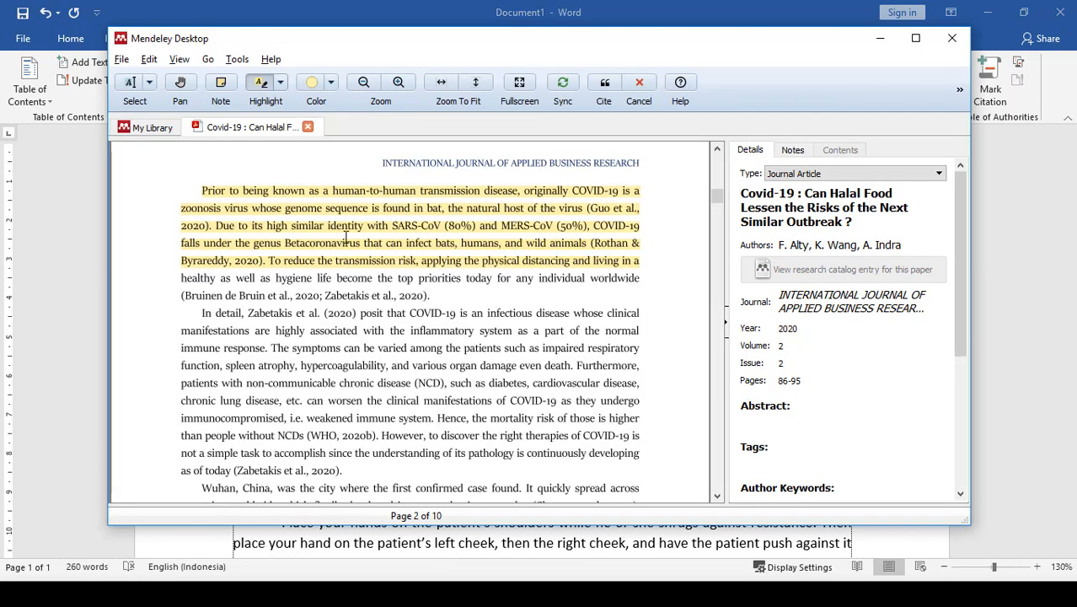
pyautogui.click(310, 127)
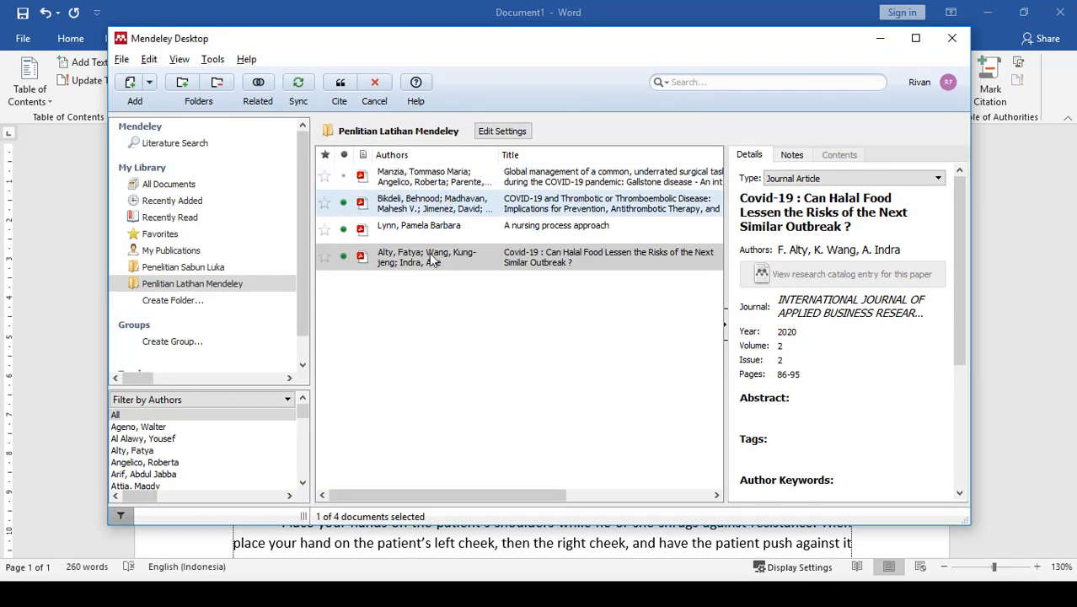
pyautogui.click(340, 85)
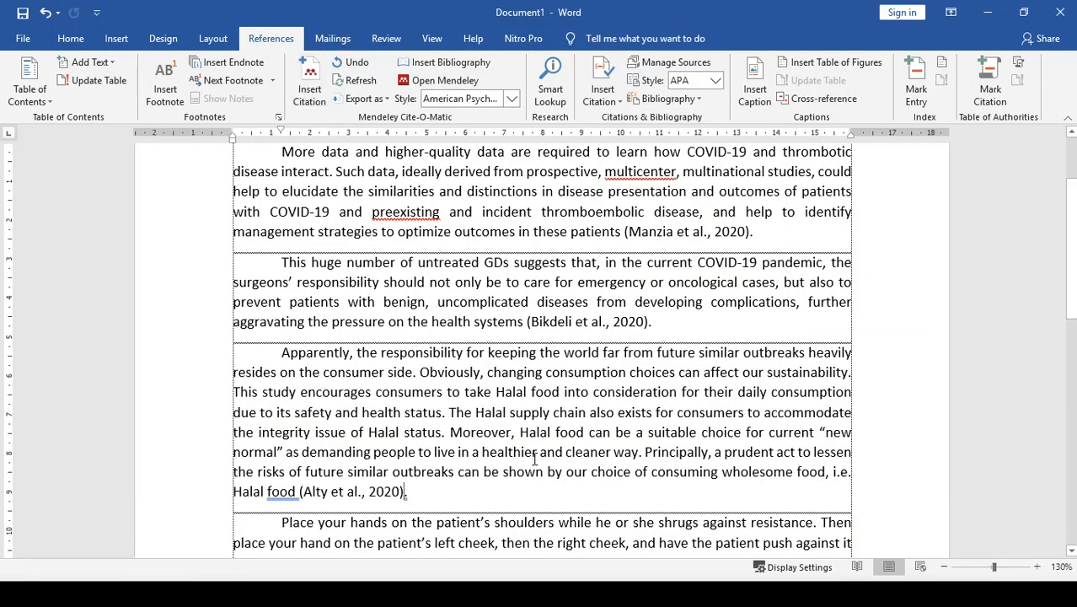
# - Preview the highlights in "A nursing process approach" and cite it at the end of the paragraph beginning "Place your hands"
pyautogui.scroll(-3, 620, 470)
pyautogui.click(851, 401)
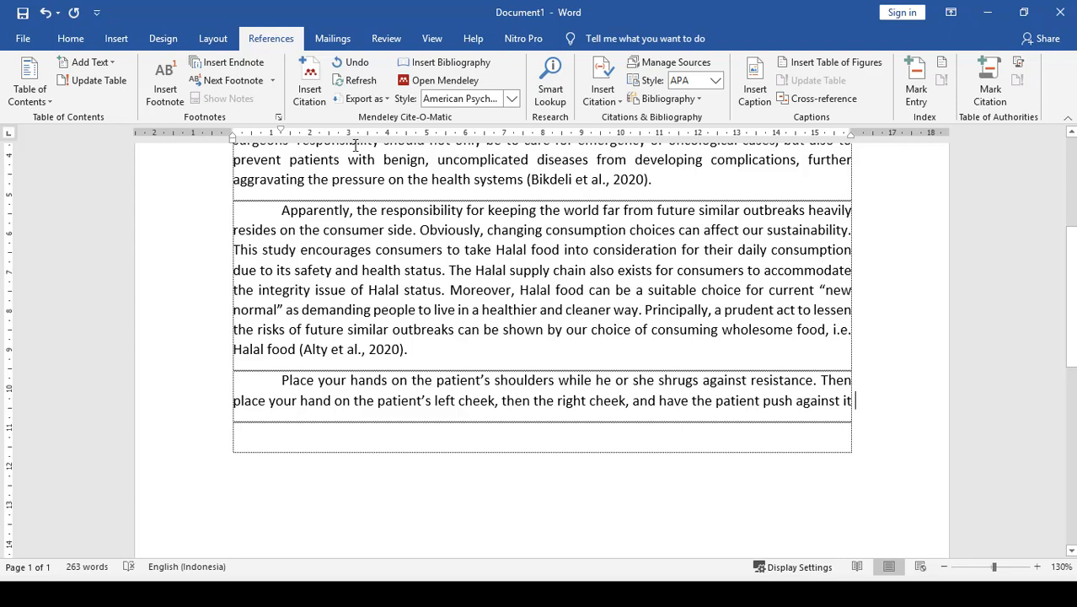
pyautogui.click(310, 84)
pyautogui.click(896, 451)
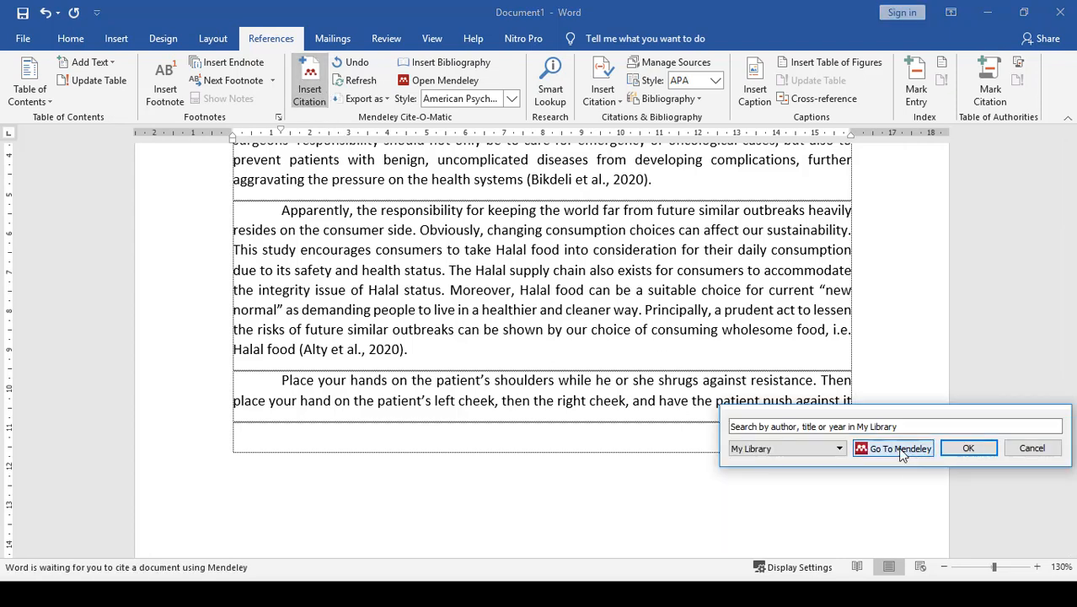
pyautogui.click(527, 229)
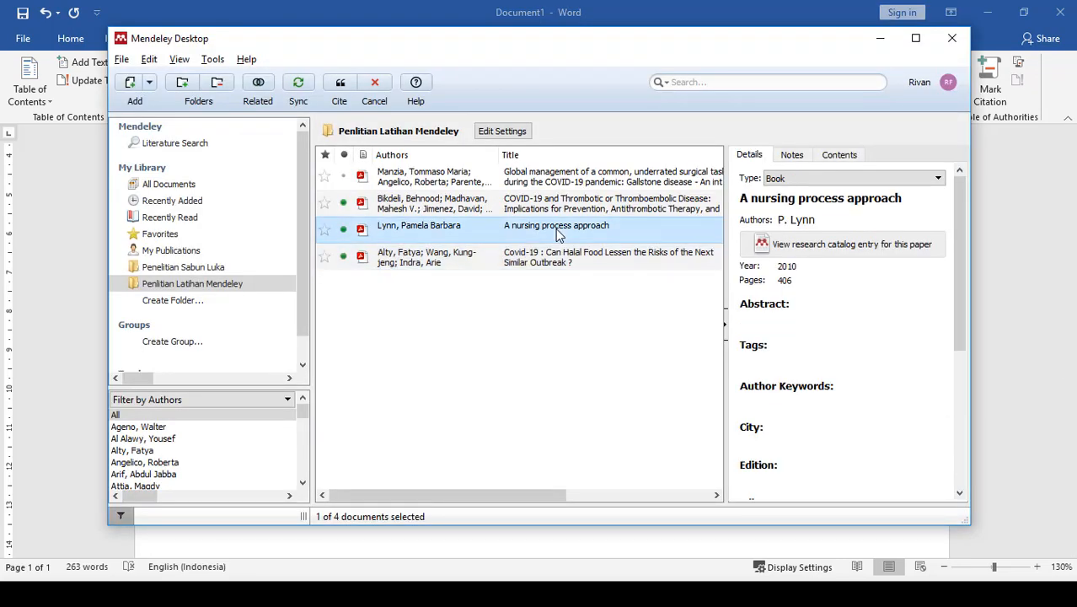
pyautogui.doubleClick(542, 233)
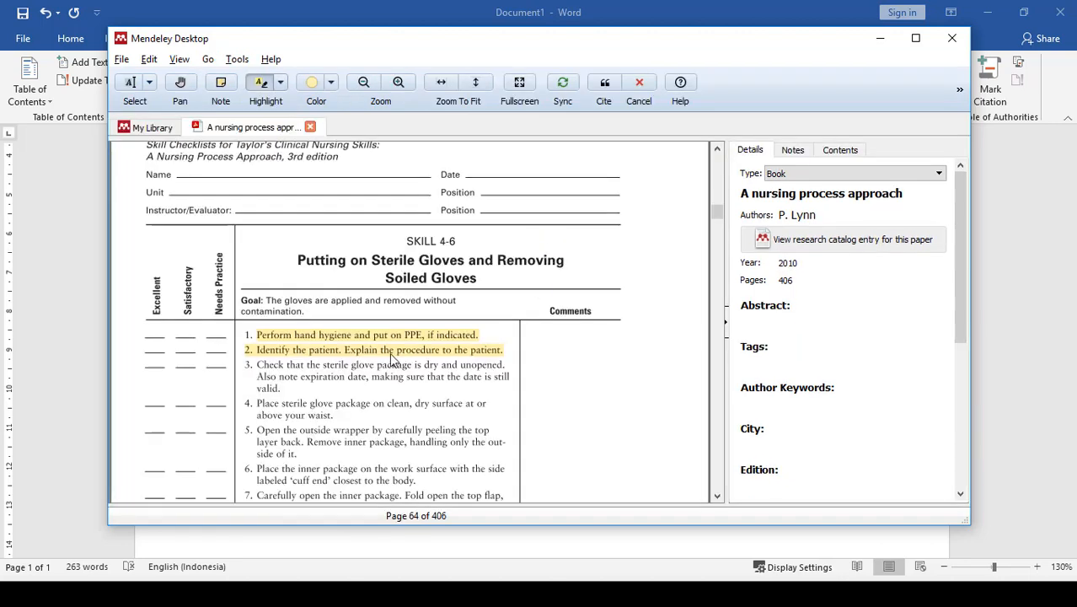
pyautogui.click(310, 127)
pyautogui.click(340, 89)
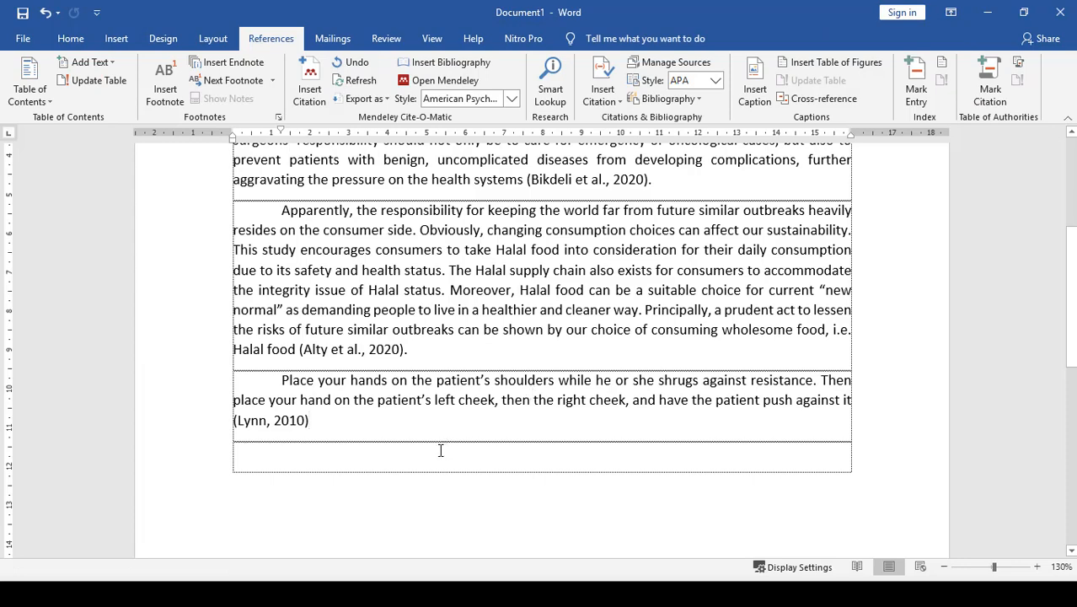
# - Change the Mendeley citation style to Vancouver (superscript, brackets, only year in date) and review the reformatted citations
pyautogui.scroll(3, 434, 434)
pyautogui.scroll(1, 435, 429)
pyautogui.keyDown('ctrl'); pyautogui.scroll(-1, 438, 427); pyautogui.keyUp('ctrl')
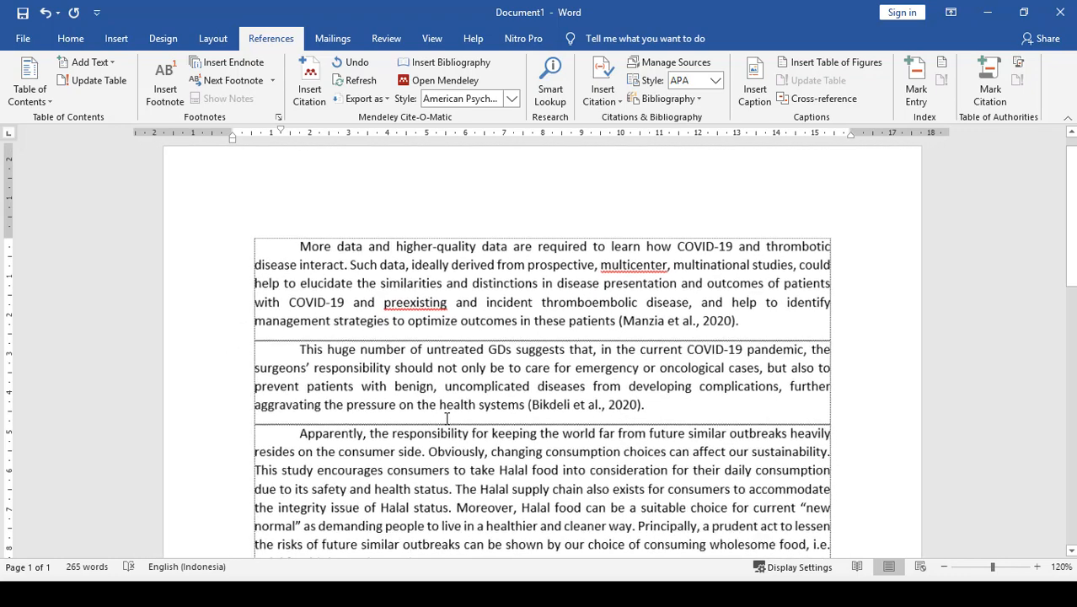
pyautogui.scroll(-3, 426, 446)
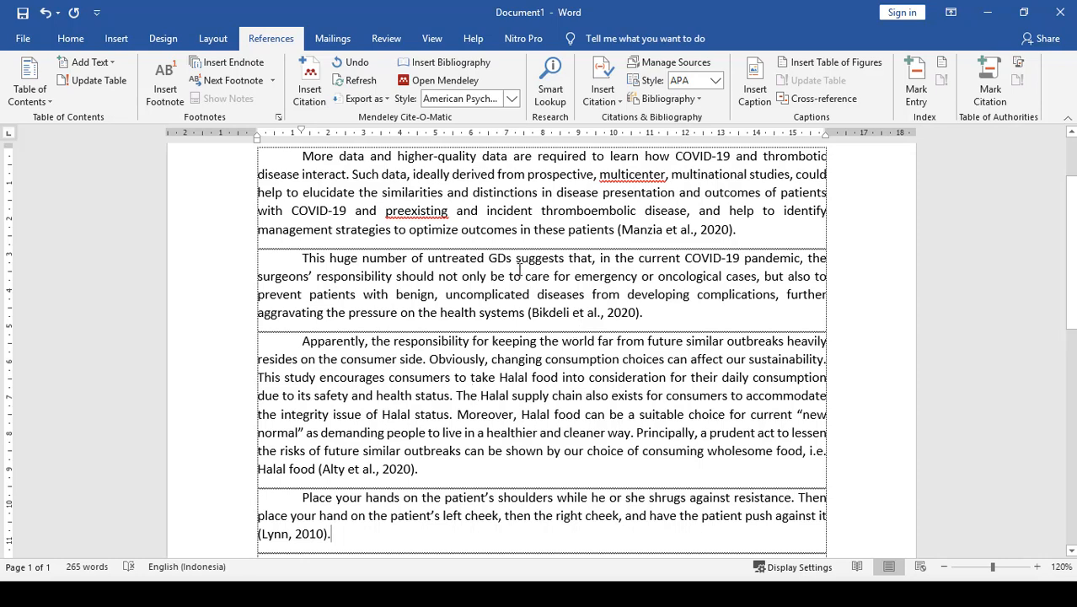
pyautogui.click(512, 100)
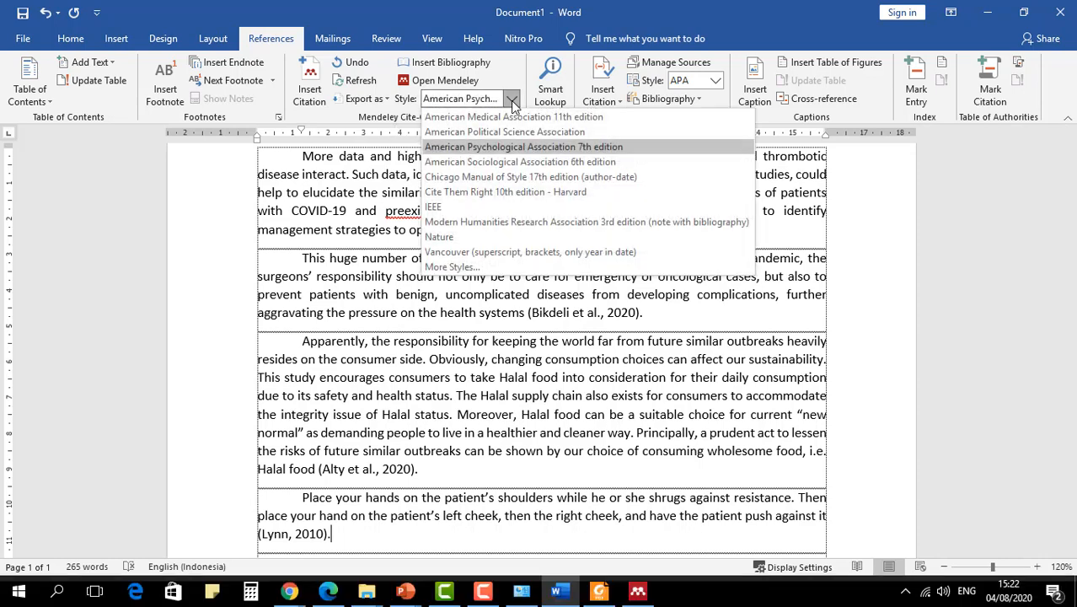
pyautogui.click(507, 253)
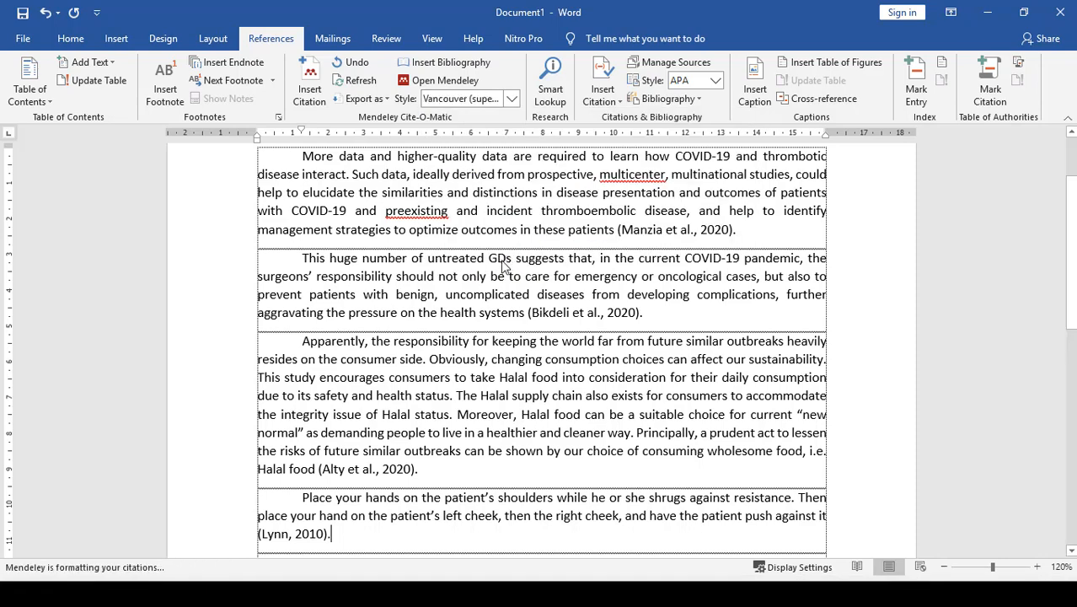
pyautogui.scroll(-1, 364, 316)
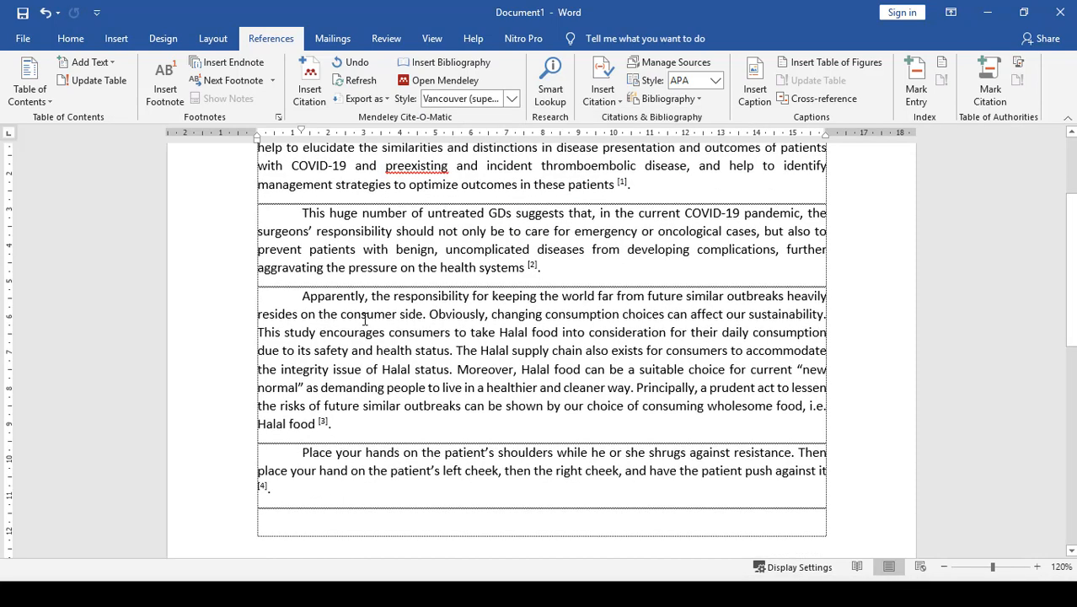
# - Try the Nature and American Medical Association 11th edition citation styles on the document's citations
pyautogui.click(512, 99)
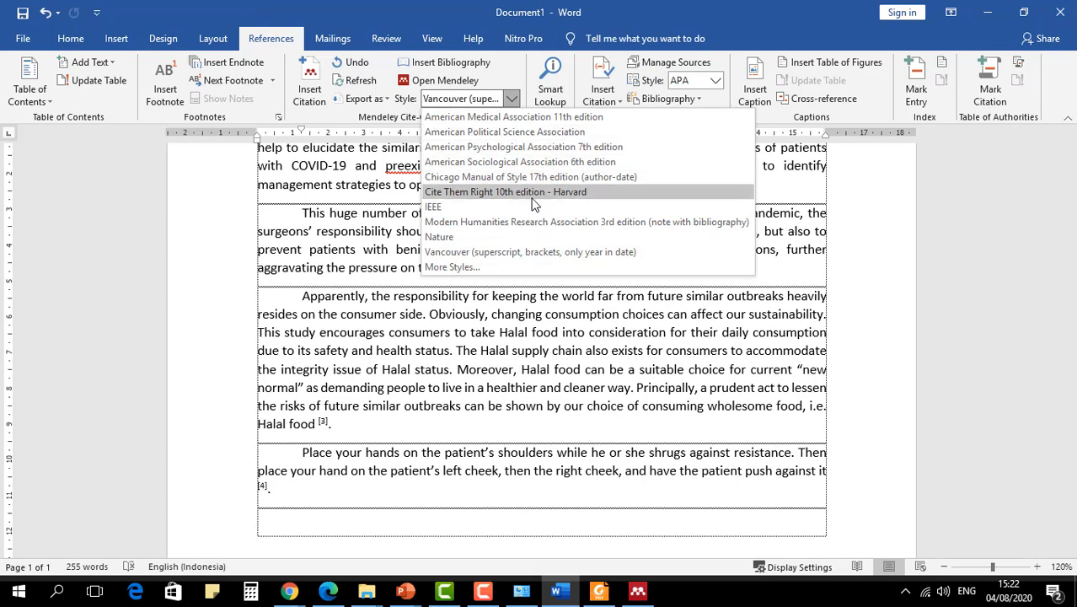
pyautogui.click(518, 235)
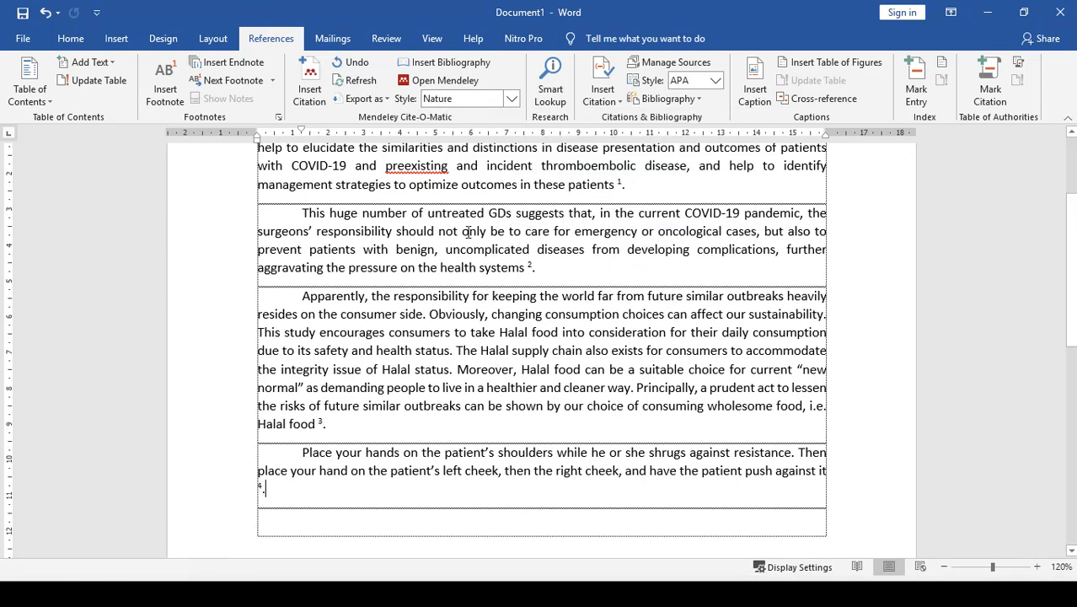
pyautogui.click(512, 99)
pyautogui.click(513, 140)
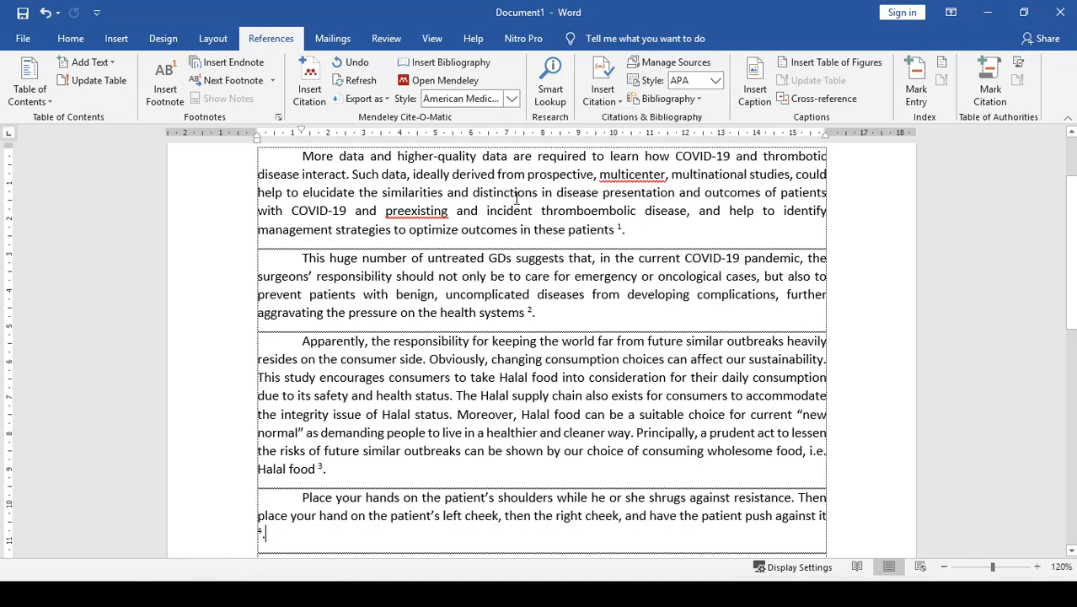
# - Set the Mendeley citation style to American Psychological Association 7th edition and review the four citations
pyautogui.click(512, 99)
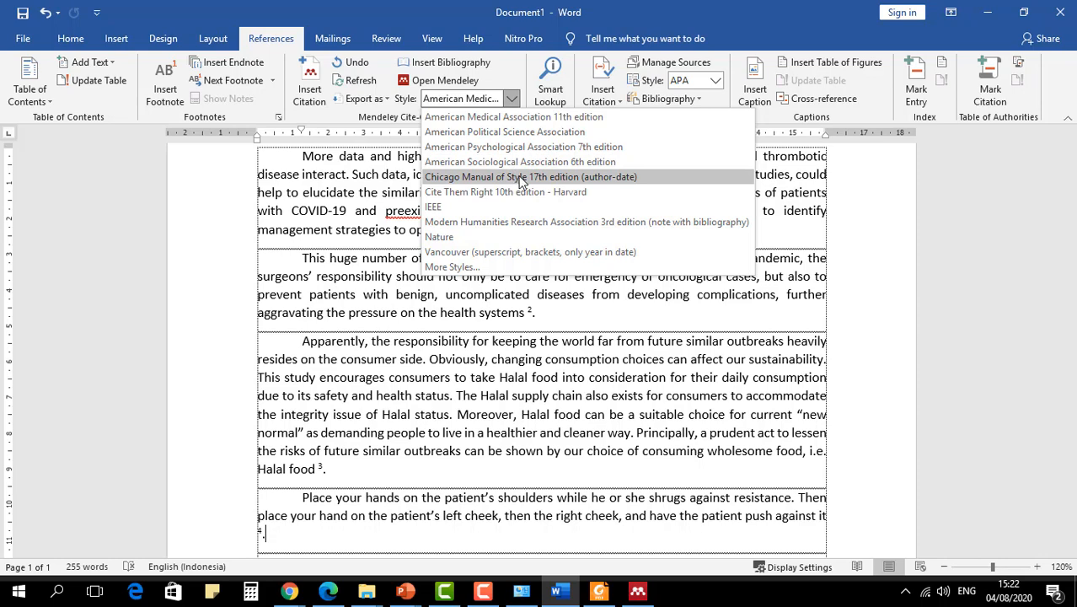
pyautogui.click(524, 148)
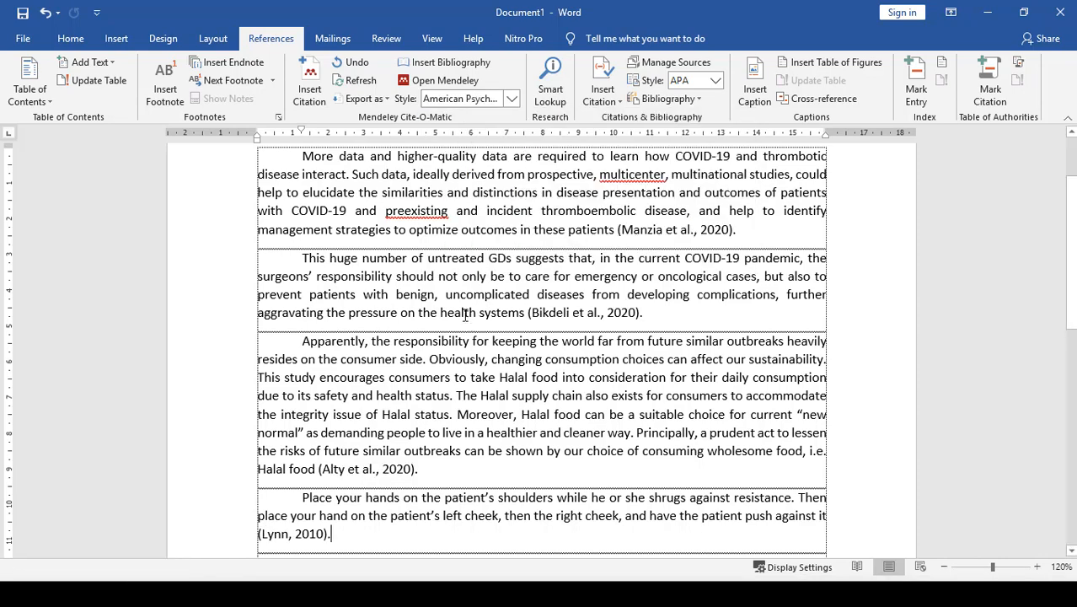
pyautogui.scroll(-2, 465, 315)
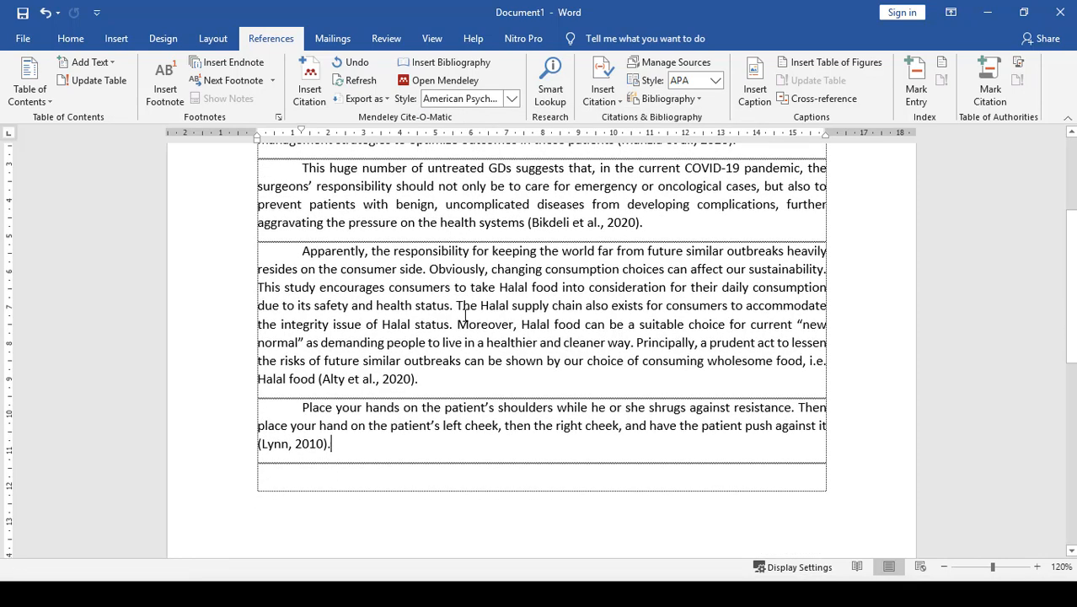
# - Add the heading "DAFTAR PUSTAKA" below the "Place your hands" paragraph, leaving one empty paragraph between them
pyautogui.scroll(1, 464, 314)
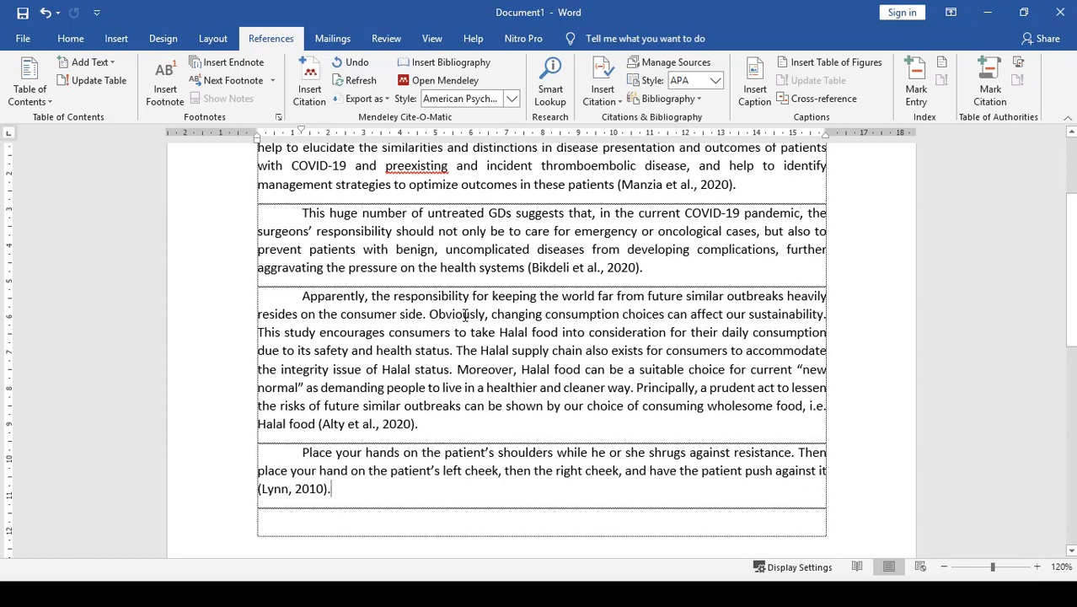
pyautogui.press('Return')
pyautogui.press('Return')
pyautogui.press('Return')
pyautogui.press('BackSpace')
pyautogui.press('BackSpace')
pyautogui.press('BackSpace')
pyautogui.press('Return')
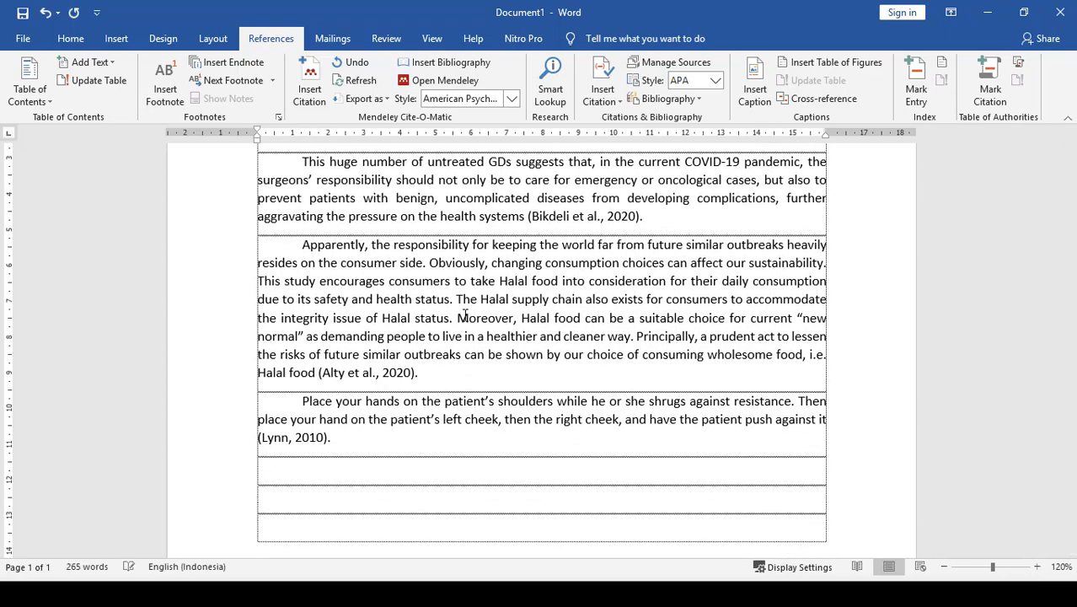
pyautogui.write('DAFTAR PusUSTAKA')
pyautogui.press('Return')
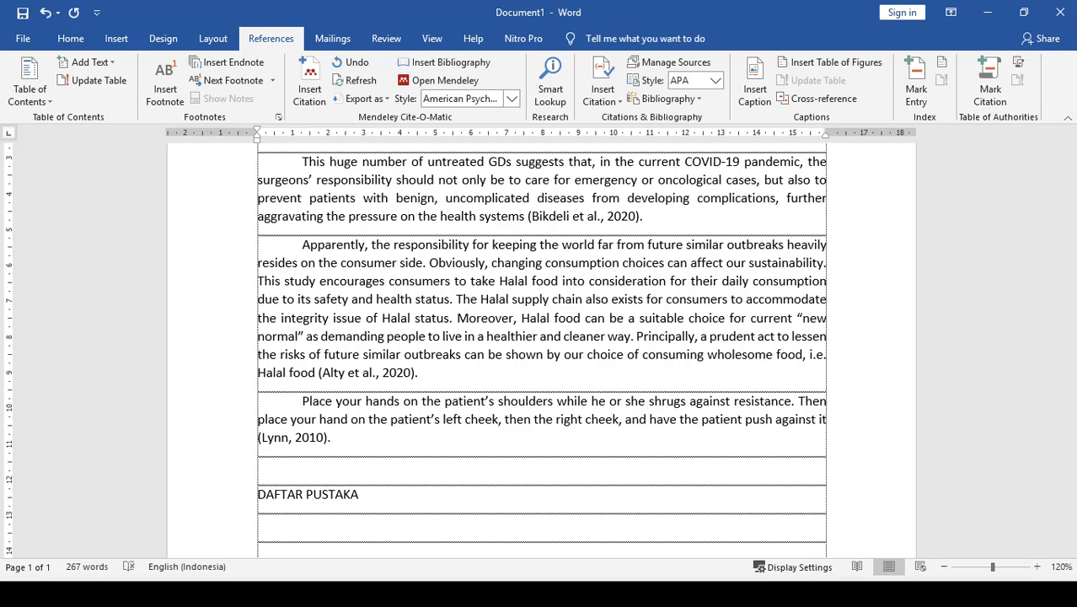
# - Insert the Mendeley bibliography under the "DAFTAR PUSTAKA" heading
pyautogui.scroll(-1, 390, 408)
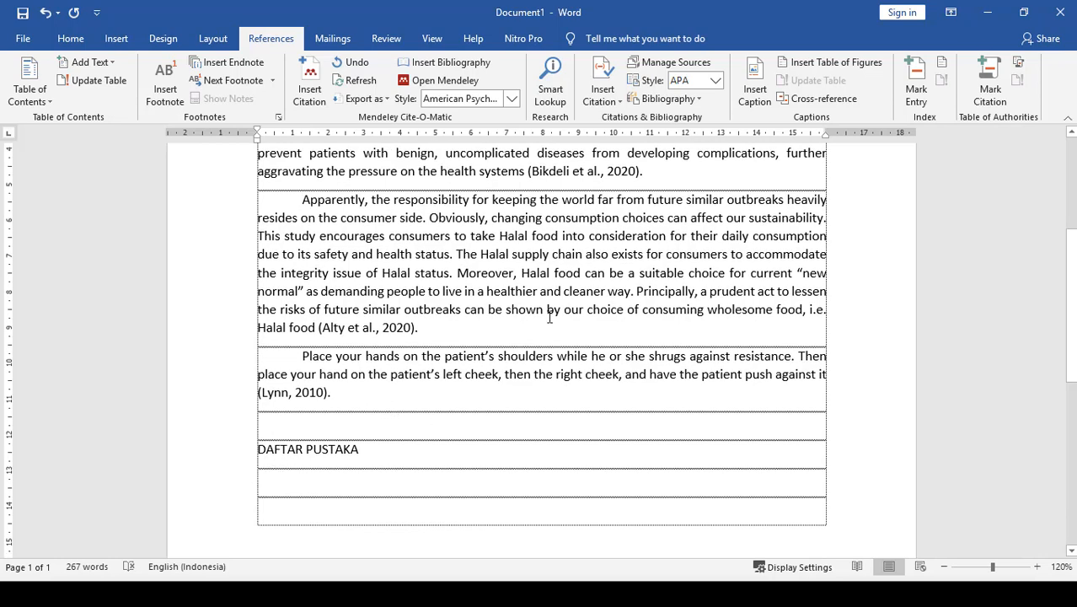
pyautogui.click(451, 65)
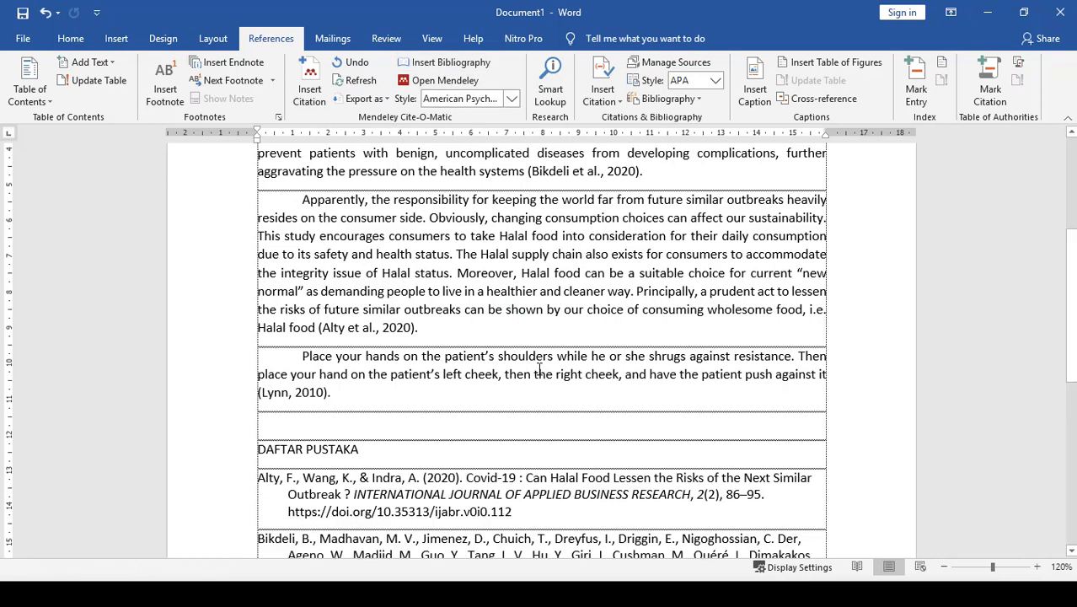
pyautogui.scroll(-3, 540, 371)
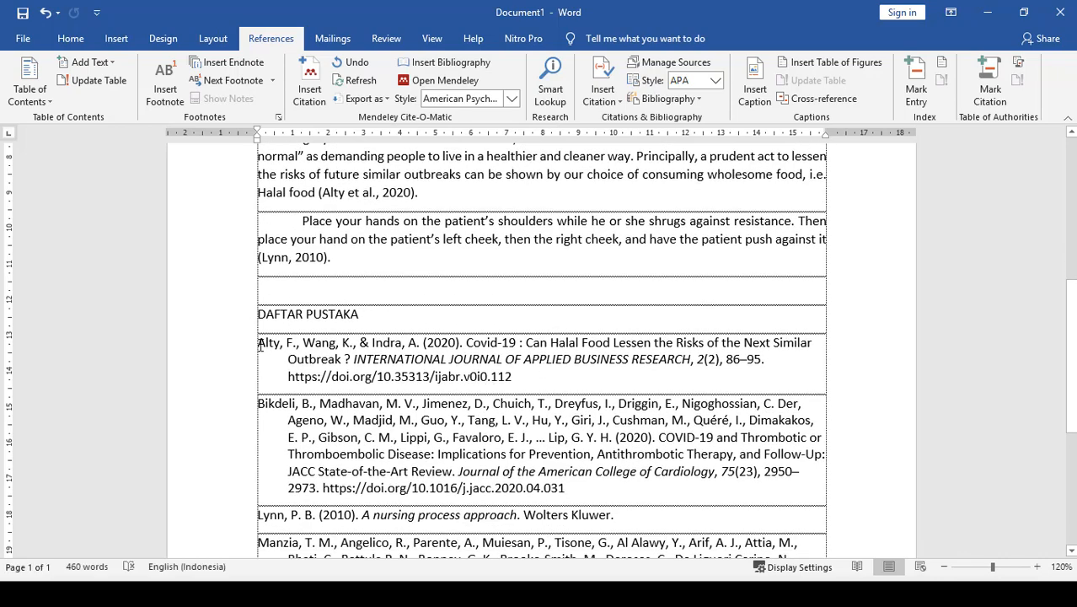
# - Justify all the bibliography entries under "DAFTAR PUSTAKA"
pyautogui.click(260, 346)
pyautogui.scroll(-4, 662, 497)
pyautogui.keyDown('shift'); pyautogui.click(662, 501); pyautogui.keyUp('shift')
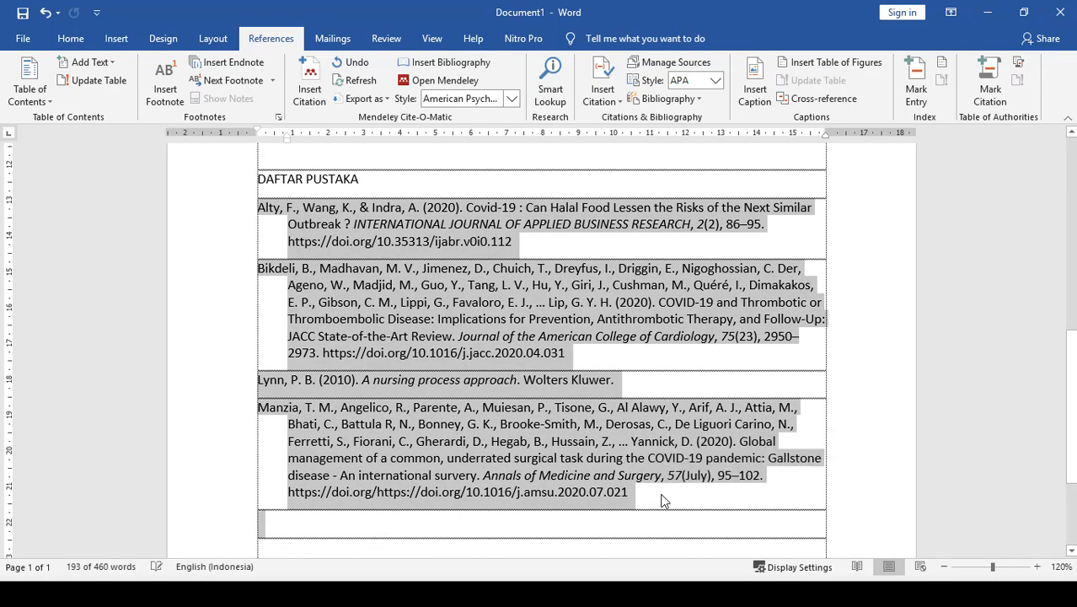
pyautogui.hotkey('ctrl', 'j')
pyautogui.click(678, 358)
pyautogui.scroll(2, 358, 331)
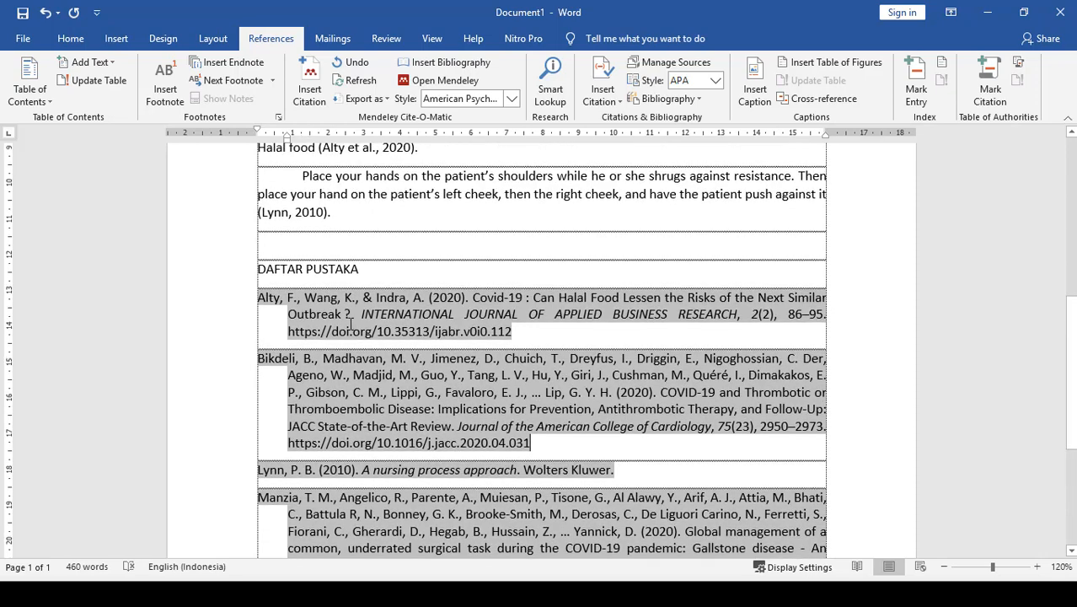
# - Make the "DAFTAR PUSTAKA" heading bold and centre it
pyautogui.moveTo(257, 269); pyautogui.dragTo(404, 278)
pyautogui.click(403, 278)
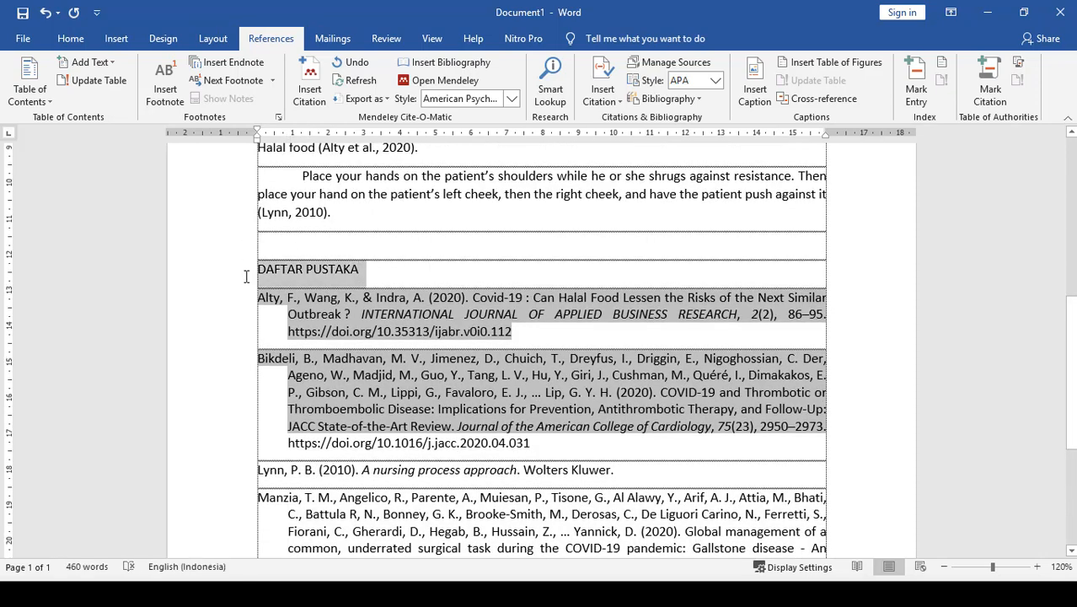
pyautogui.click(246, 276)
pyautogui.hotkey('ctrl', 'b')
pyautogui.hotkey('ctrl', 'e')
pyautogui.click(617, 268)
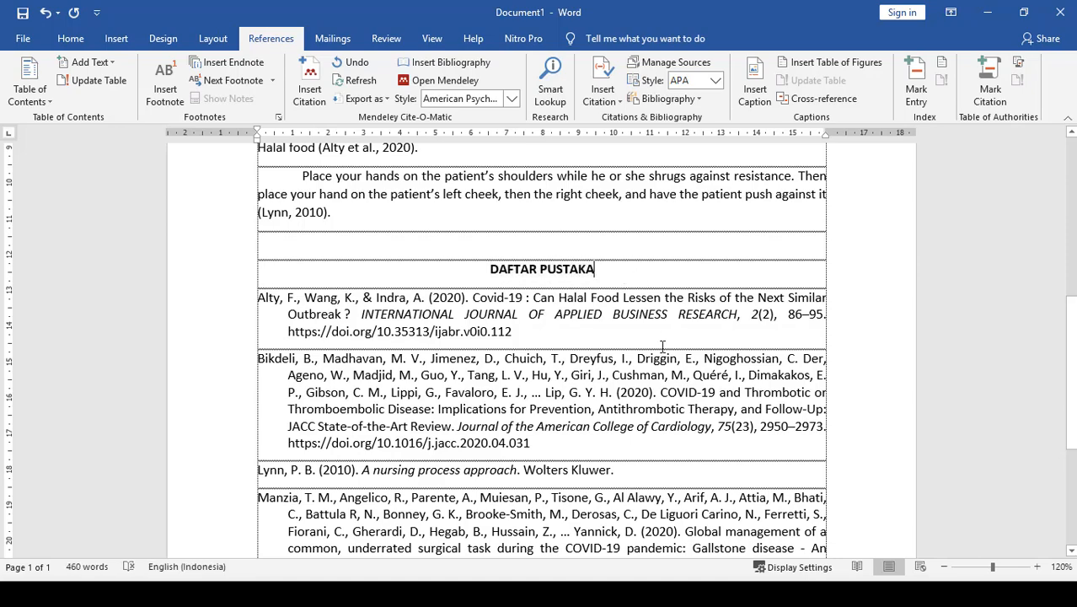
# - Try the Vancouver (superscript, brackets, only year in date) style and compare the in-text citations with the bibliography
pyautogui.scroll(-6, 659, 341)
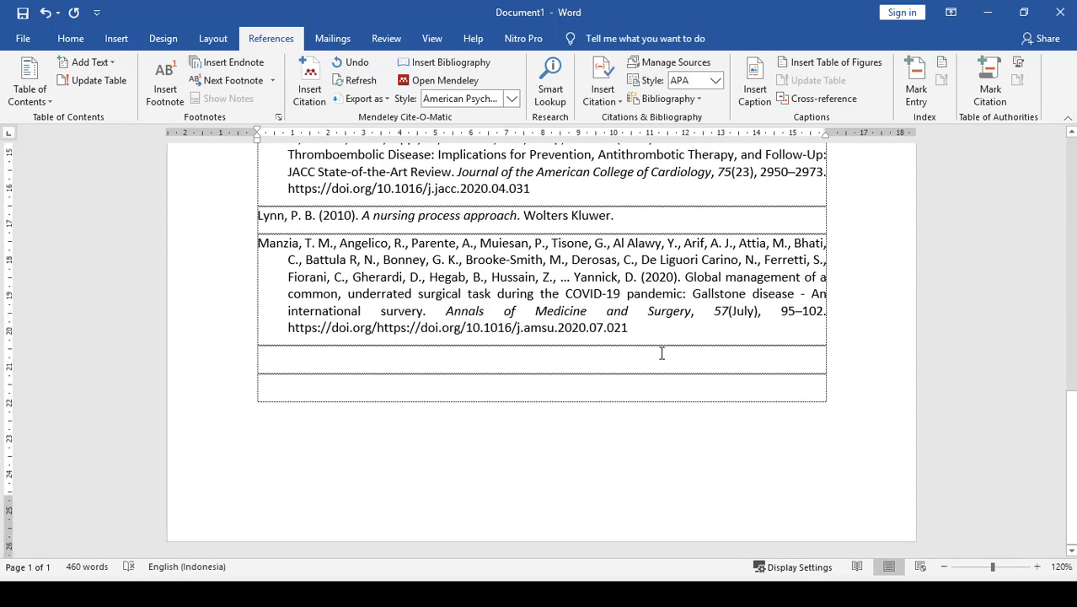
pyautogui.scroll(3, 659, 352)
pyautogui.scroll(2, 659, 353)
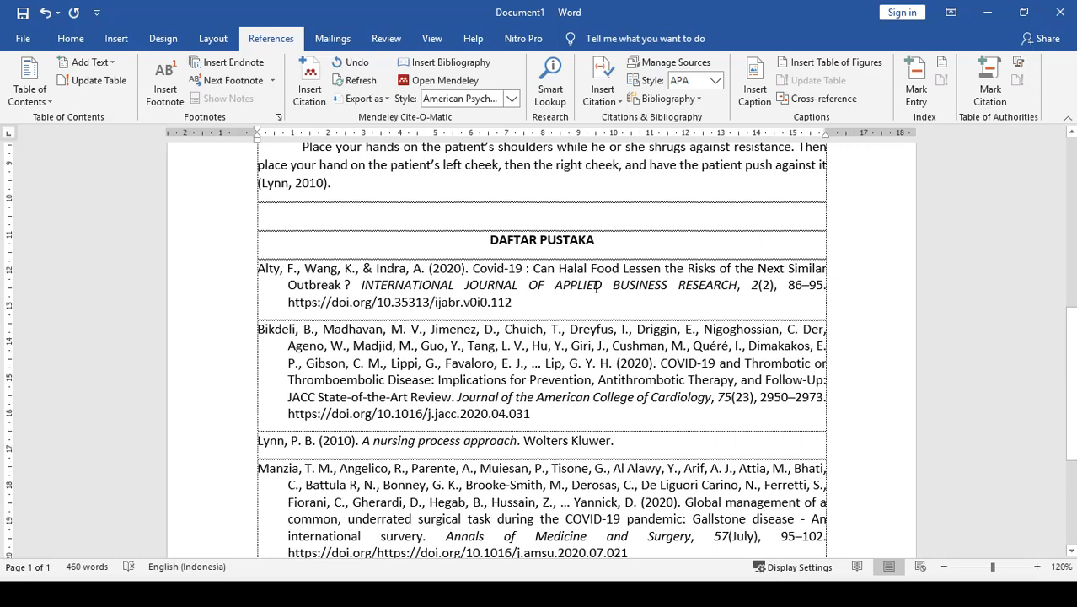
pyautogui.scroll(1, 593, 284)
pyautogui.click(510, 100)
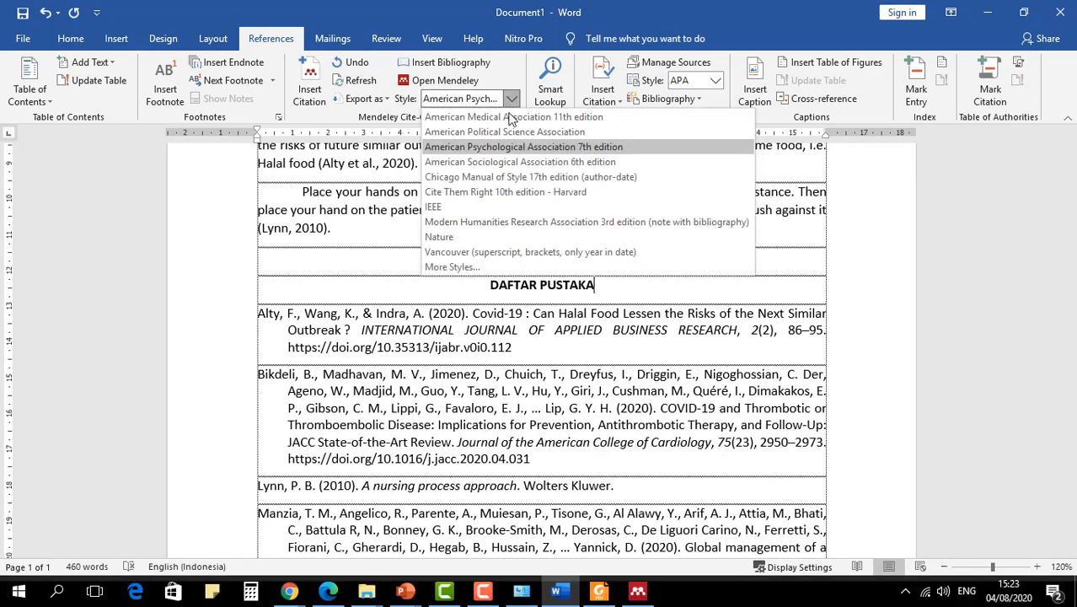
pyautogui.click(489, 252)
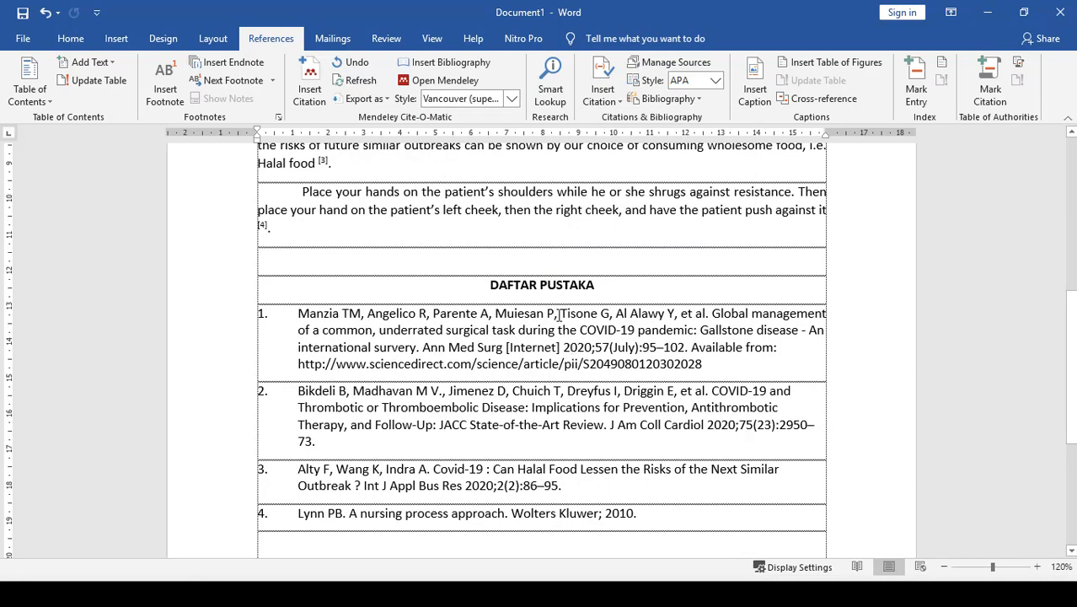
pyautogui.scroll(9, 558, 314)
pyautogui.scroll(-3, 559, 313)
pyautogui.scroll(2, 558, 313)
pyautogui.scroll(-1, 558, 316)
pyautogui.scroll(-6, 559, 316)
pyautogui.scroll(-2, 559, 313)
pyautogui.scroll(2, 559, 314)
# - Try the Chicago Manual of Style 17th edition (author-date) style on the citations and bibliography
pyautogui.click(511, 98)
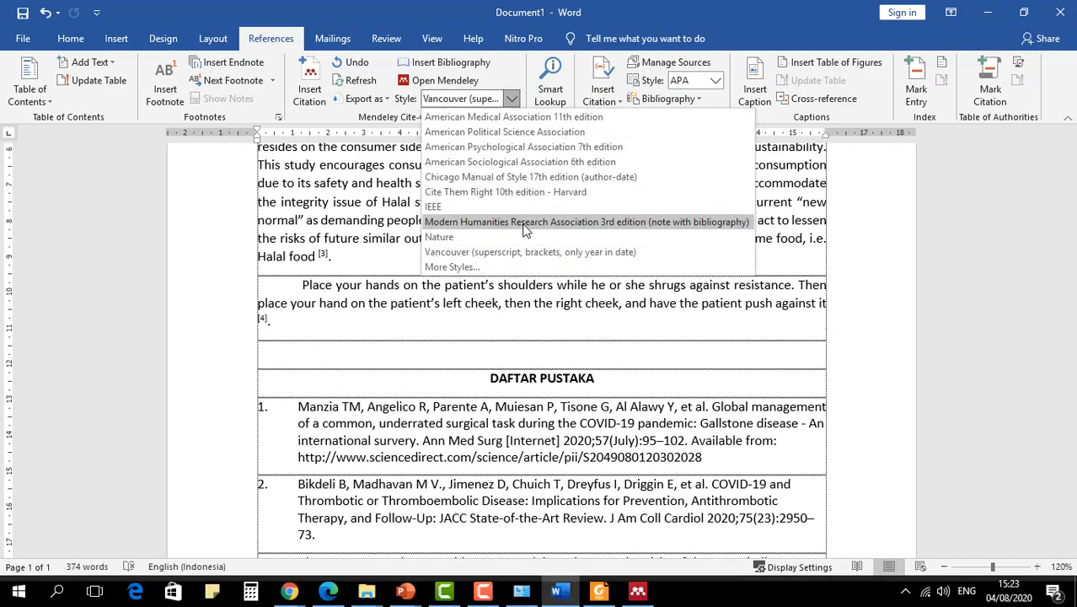
pyautogui.click(526, 177)
pyautogui.scroll(2, 566, 329)
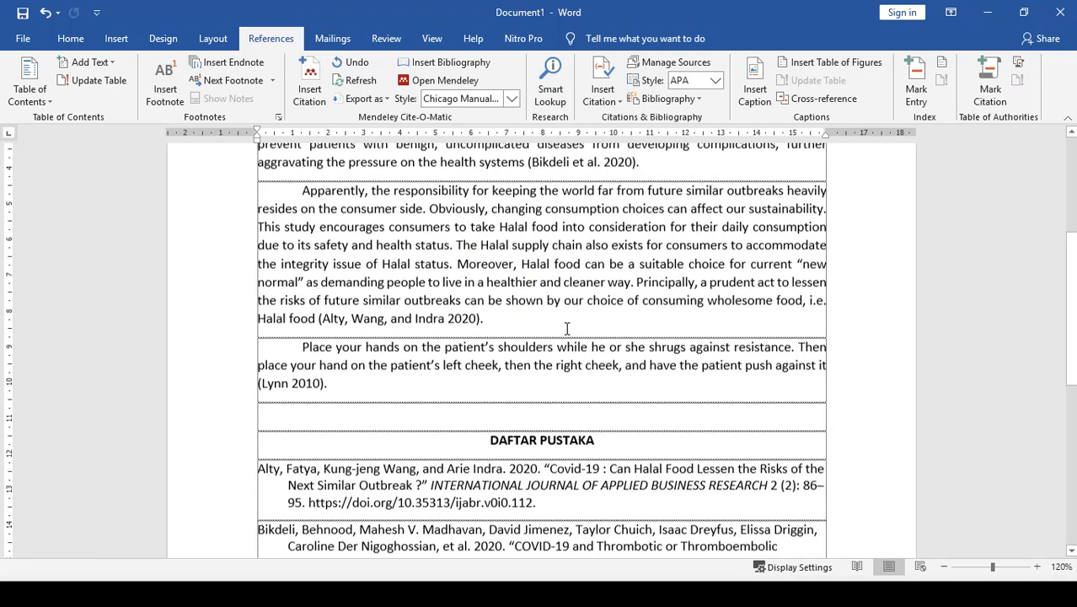
pyautogui.scroll(6, 566, 328)
# - Select Harvard reference format 1 (deprecated) from Mendeley's additional installed styles and review the citations and bibliography in Word
pyautogui.click(514, 96)
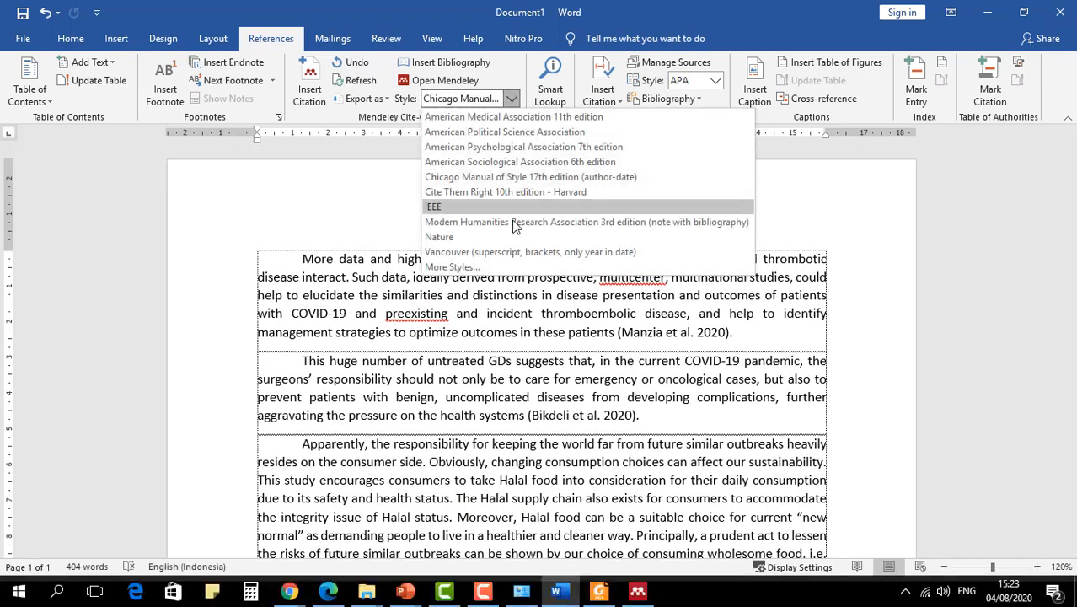
pyautogui.click(477, 267)
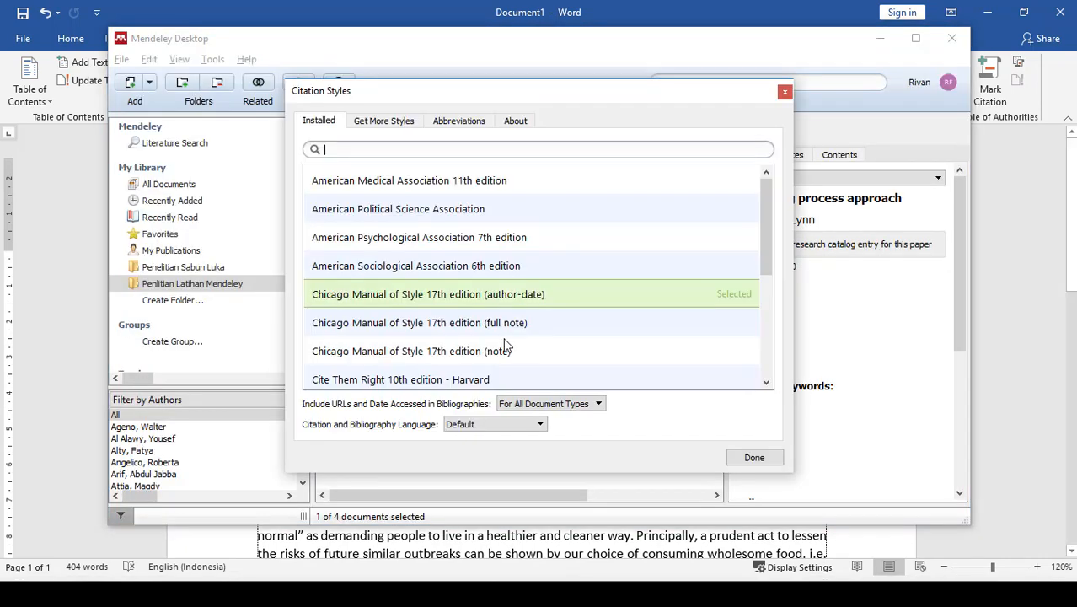
pyautogui.scroll(-5, 473, 319)
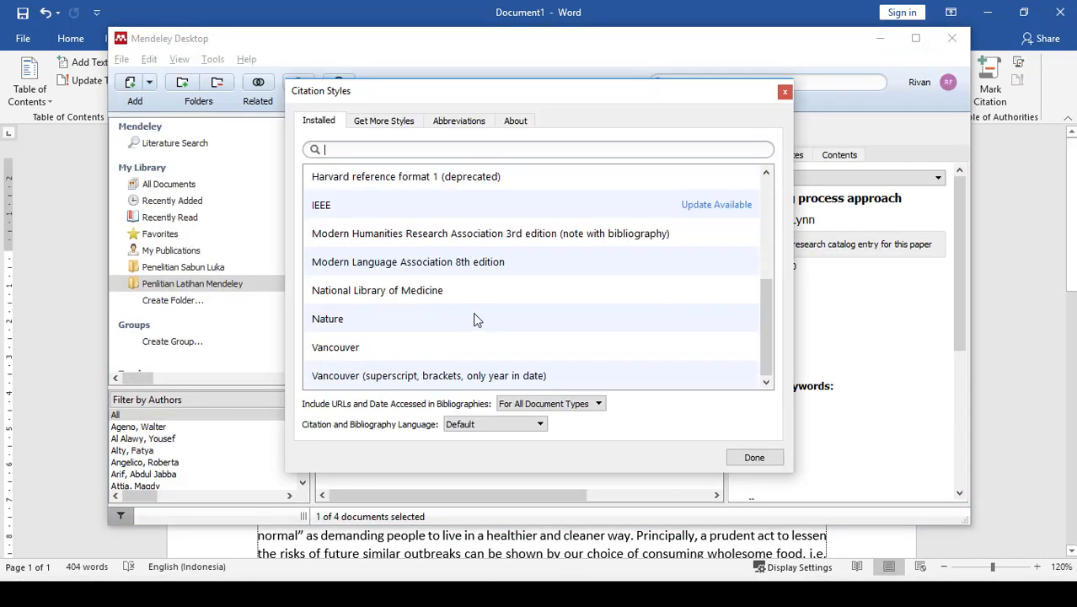
pyautogui.scroll(2, 476, 334)
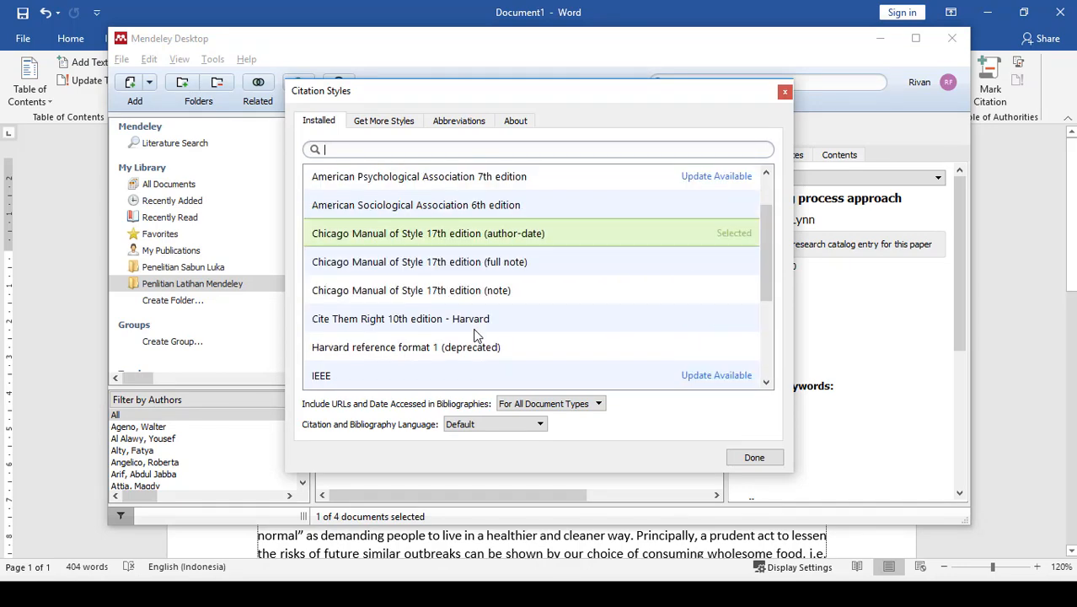
pyautogui.scroll(-2, 476, 334)
pyautogui.click(402, 183)
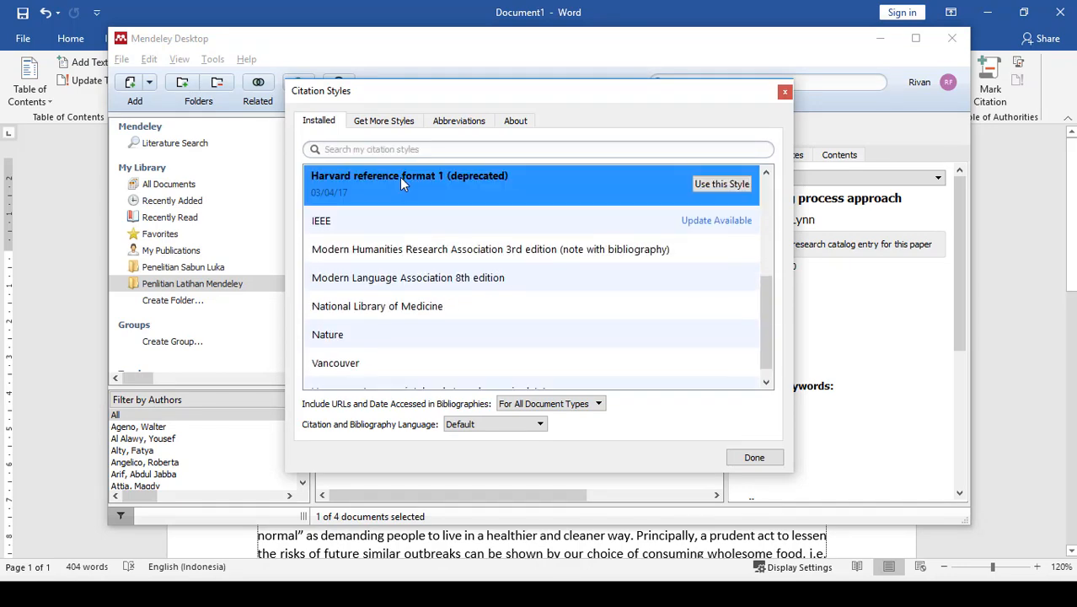
pyautogui.click(715, 188)
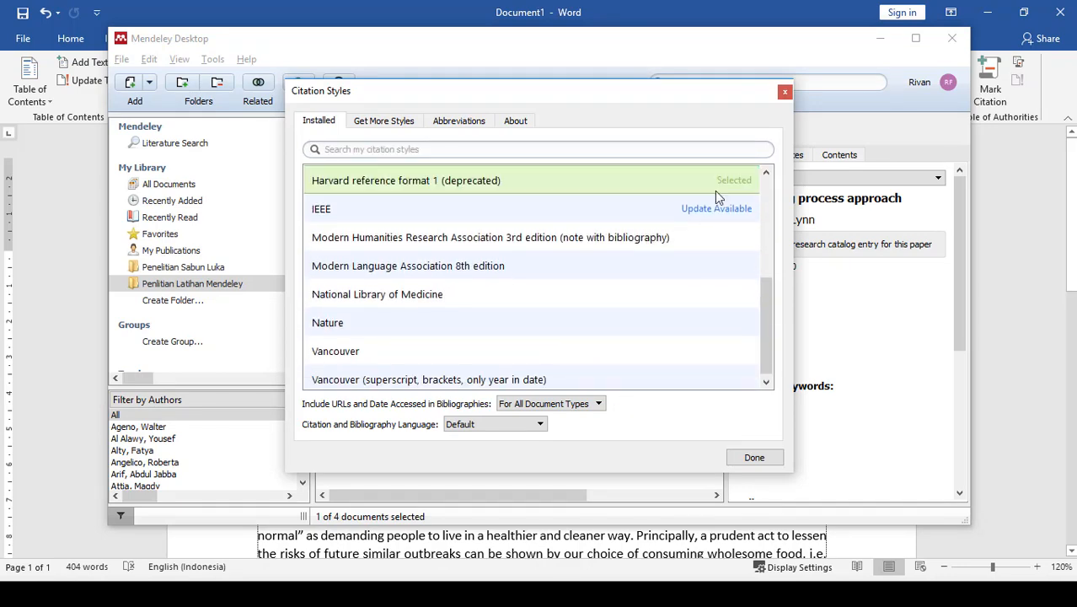
pyautogui.click(754, 457)
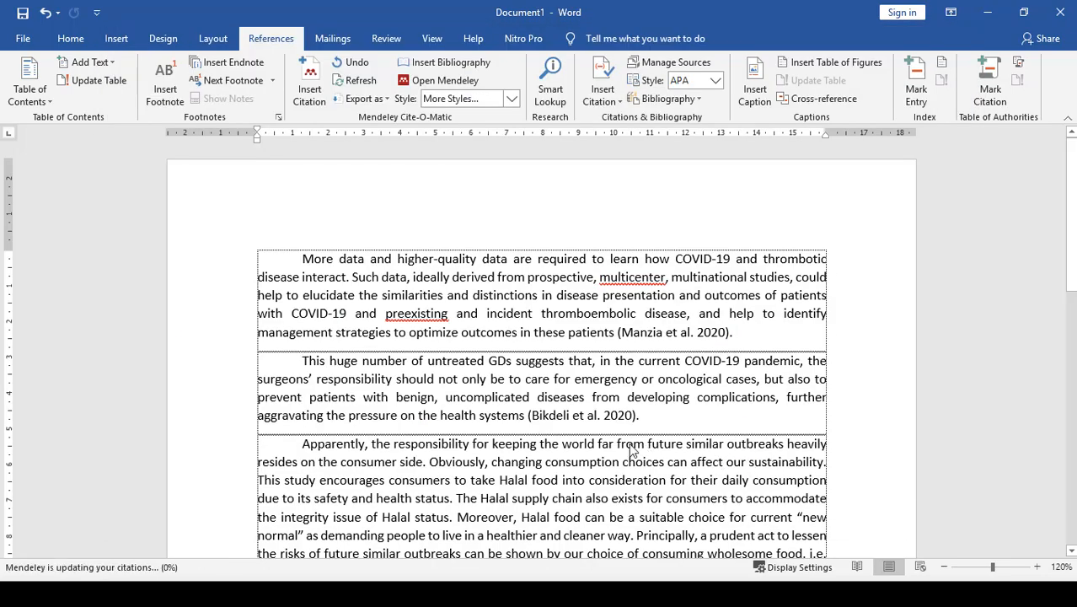
pyautogui.scroll(-7, 545, 411)
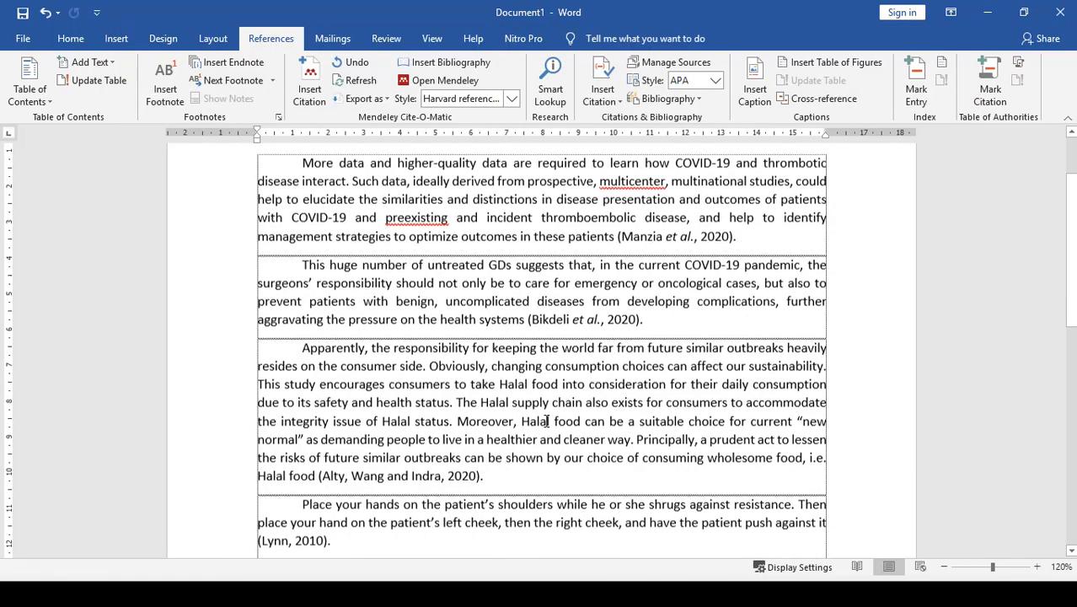
pyautogui.scroll(-3, 545, 446)
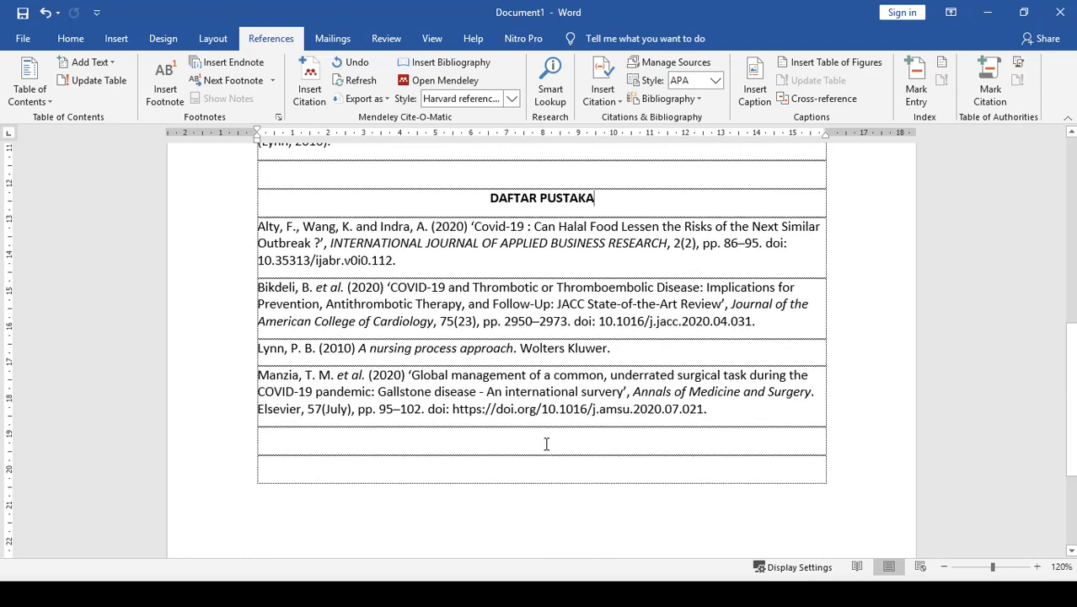
pyautogui.scroll(2, 546, 444)
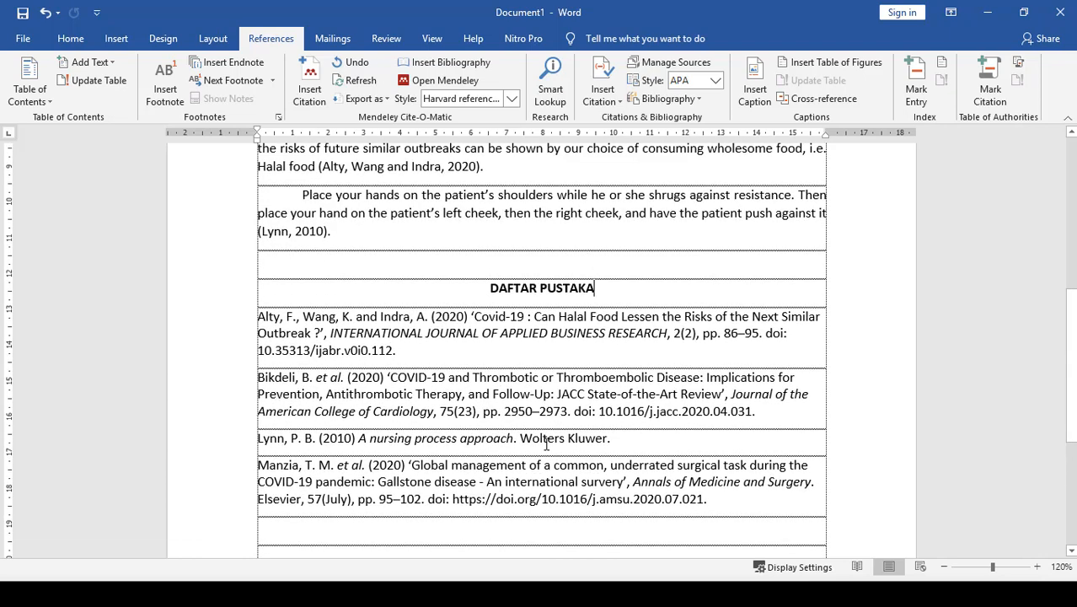
pyautogui.scroll(7, 665, 350)
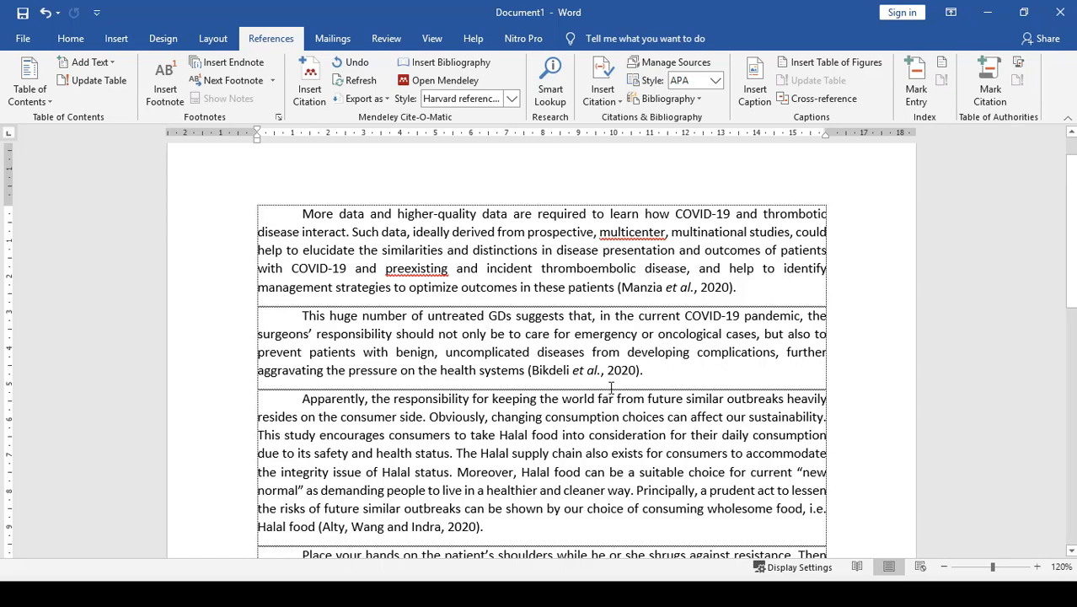
# - Switch to Mendeley Desktop and start a manual entry of type Journal Article titled "Vaksin Corona"
pyautogui.hotkey('alt', 'Tab')
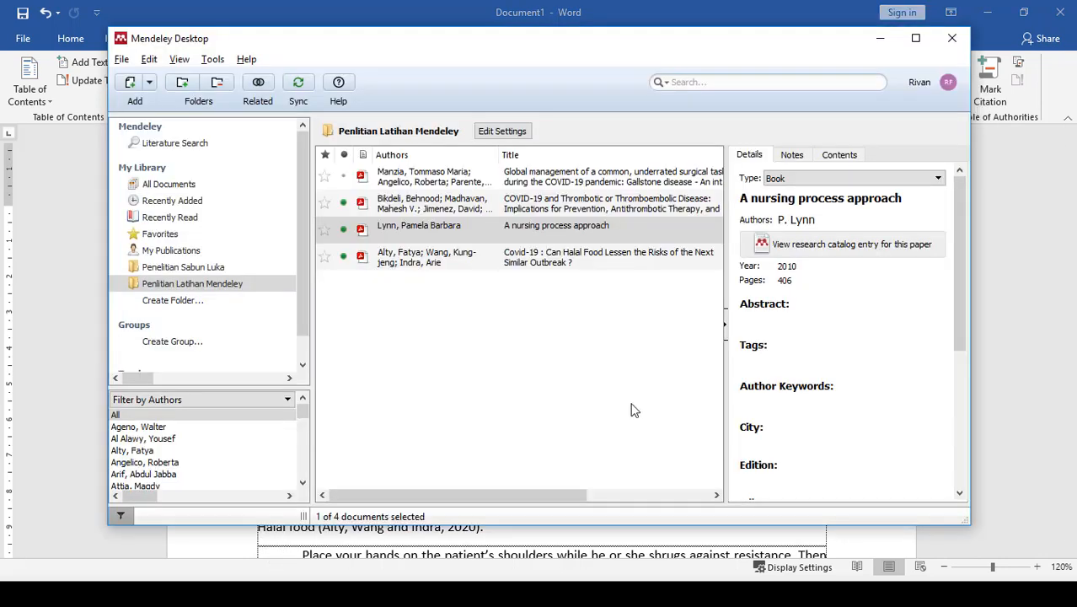
pyautogui.click(470, 370)
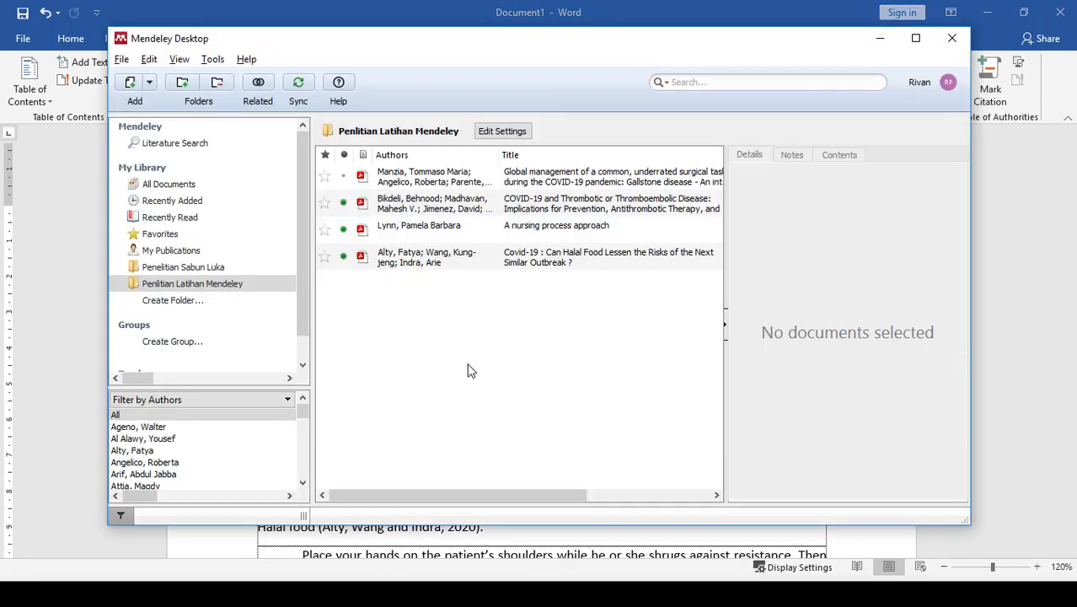
pyautogui.click(122, 59)
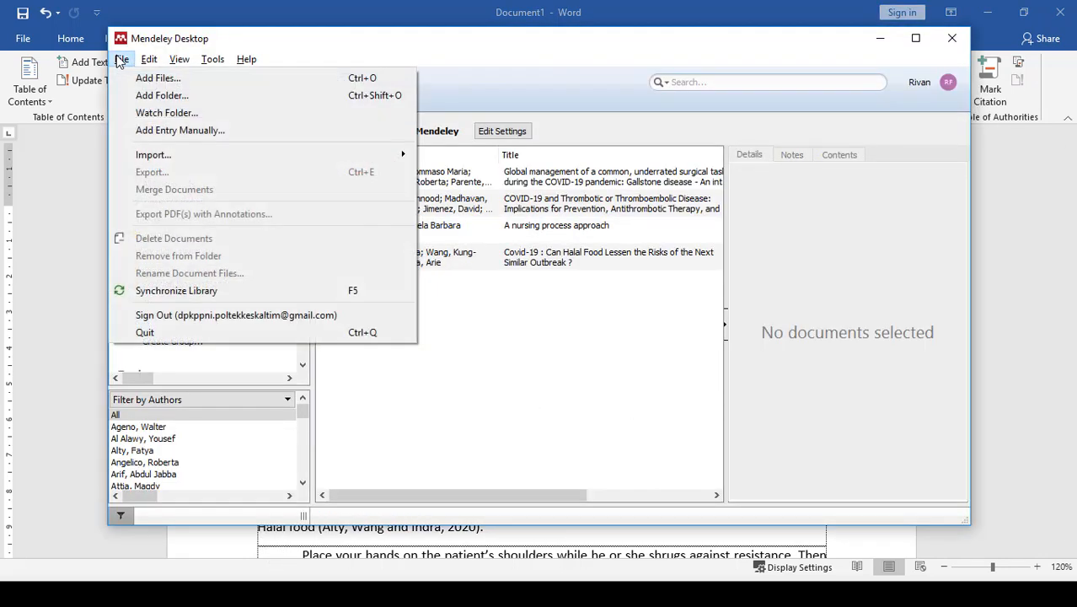
pyautogui.click(156, 133)
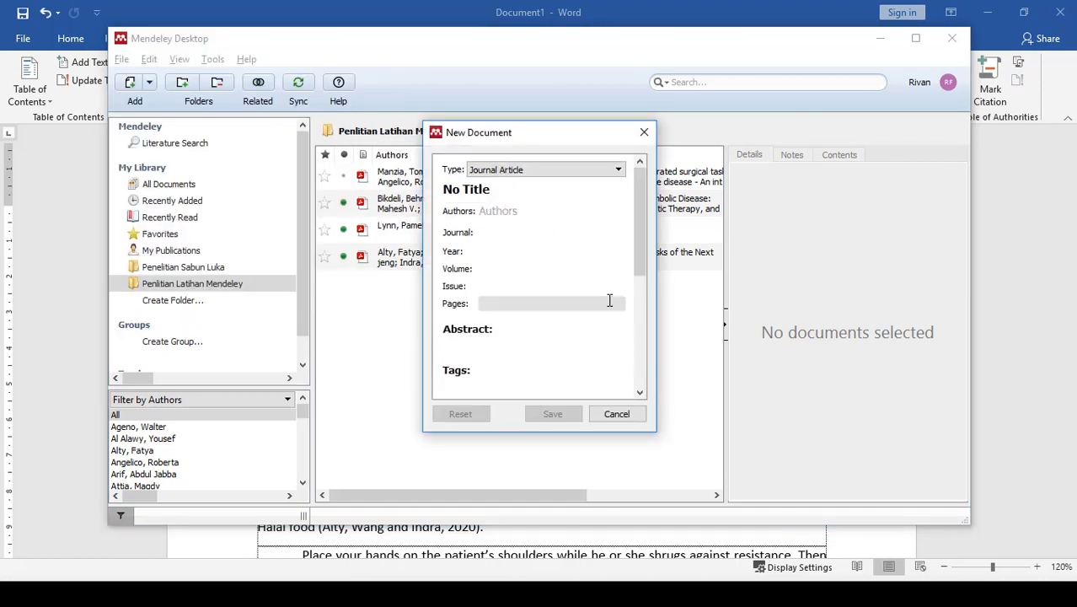
pyautogui.click(618, 171)
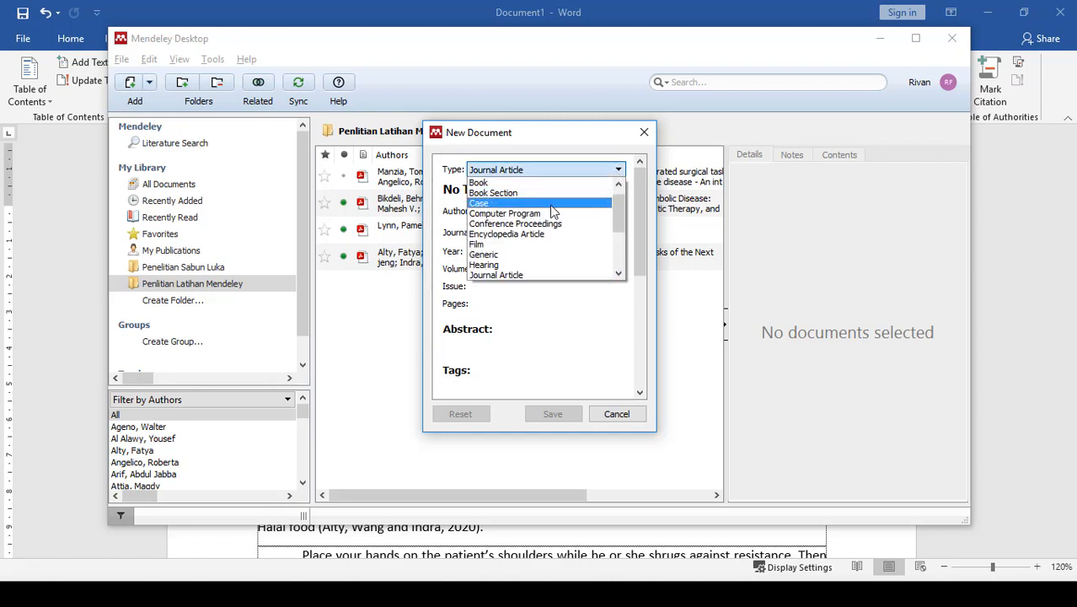
pyautogui.click(524, 276)
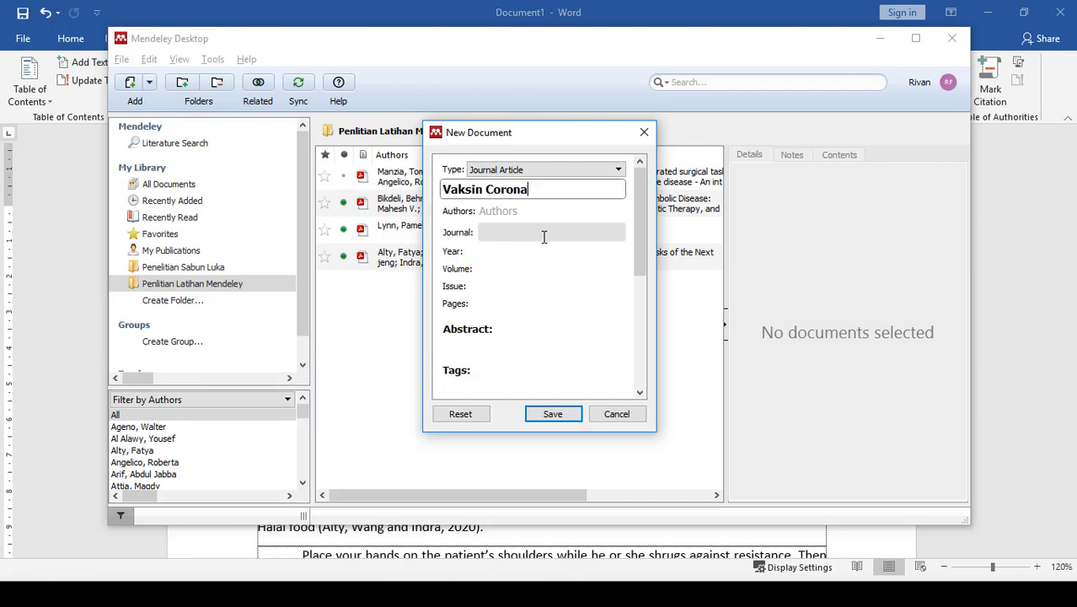
# - Enter the author's last and first name and set the journal to "Journal Of Covid" in the new entry
pyautogui.click(510, 211)
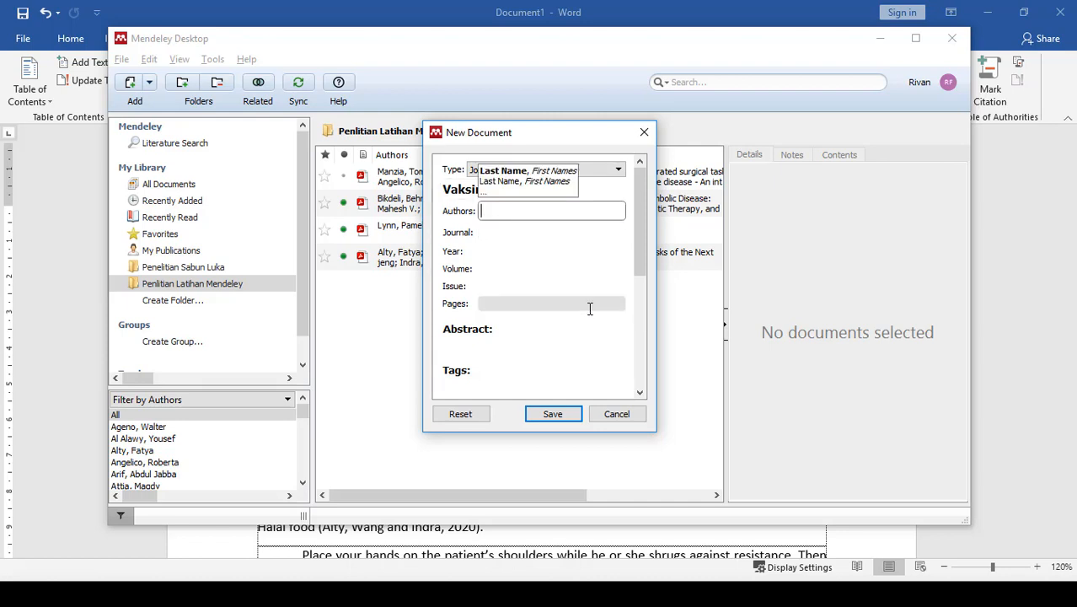
pyautogui.write('wuhan')
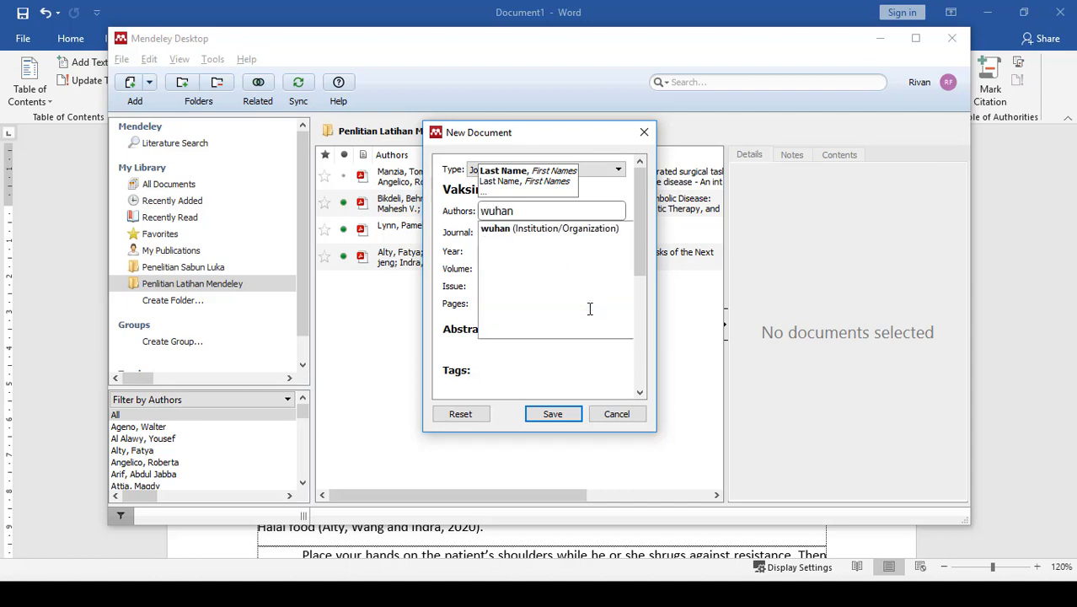
pyautogui.write(', dunia')
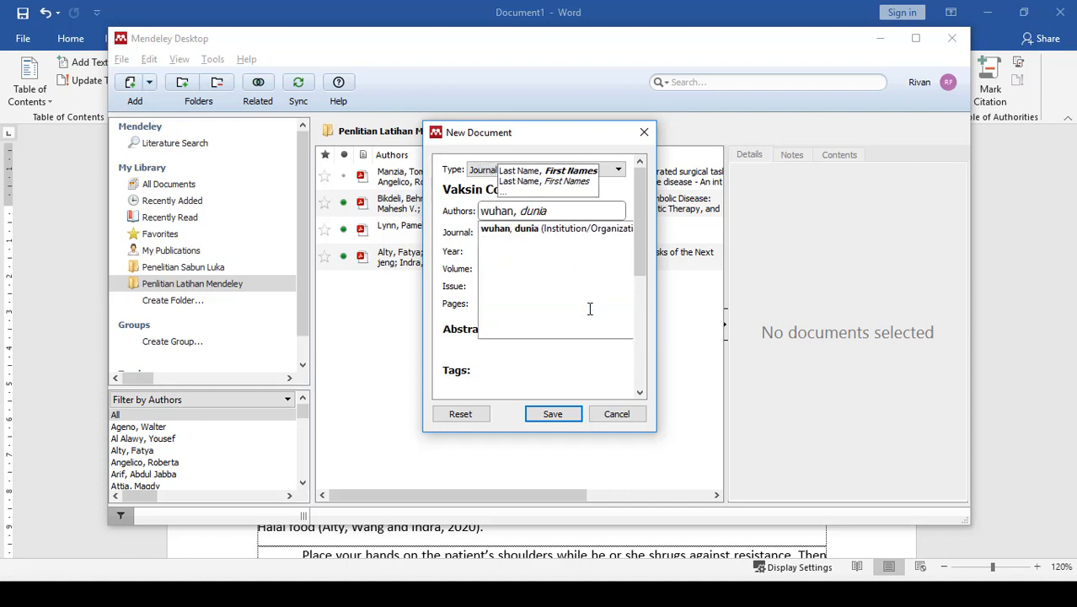
pyautogui.press('Tab')
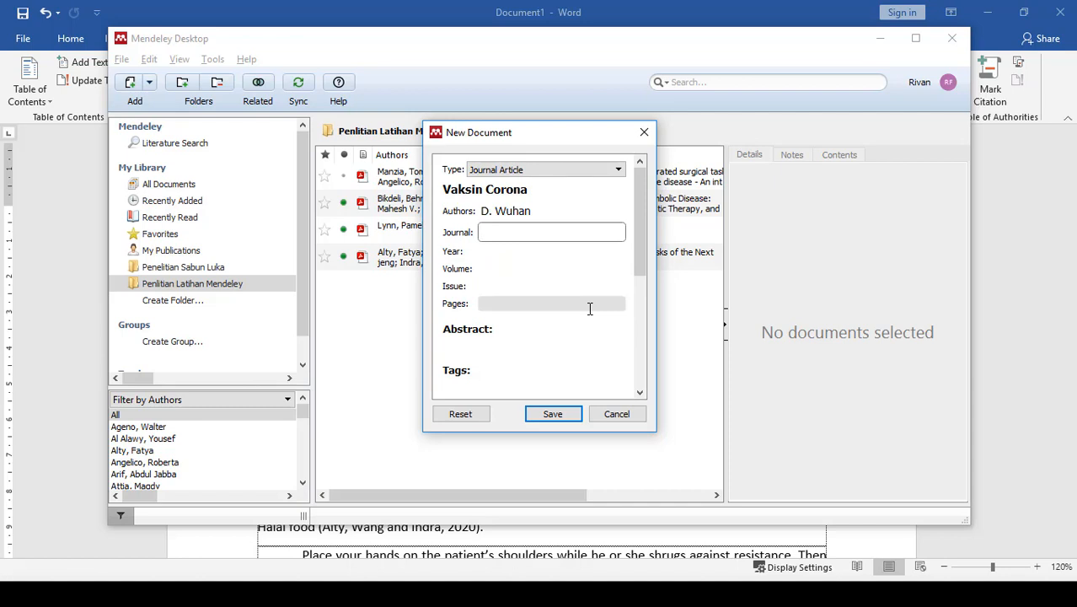
pyautogui.write('Journ')
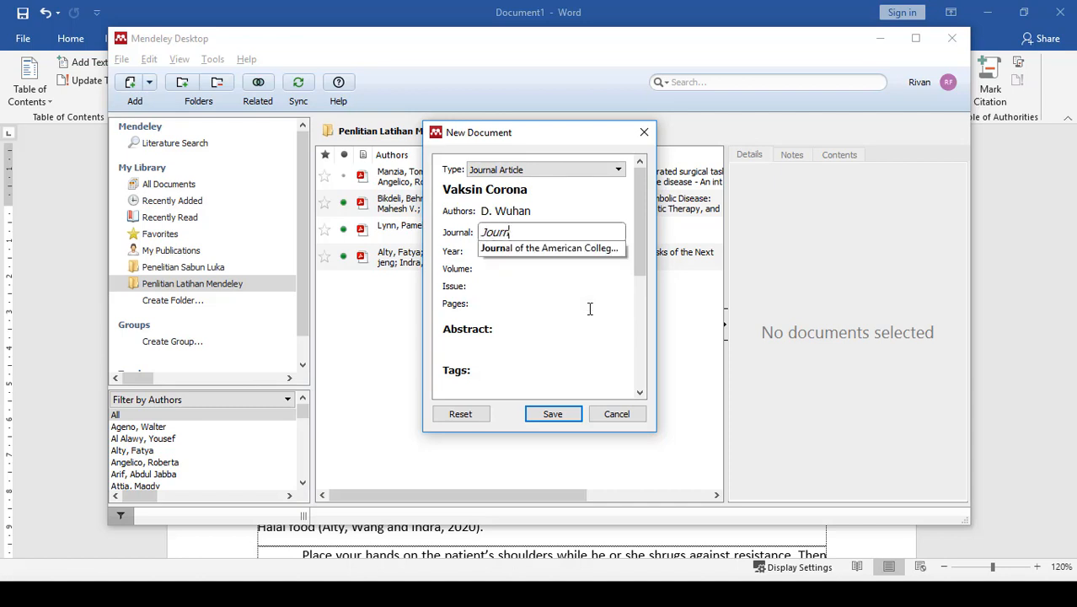
pyautogui.write('al Of Covid')
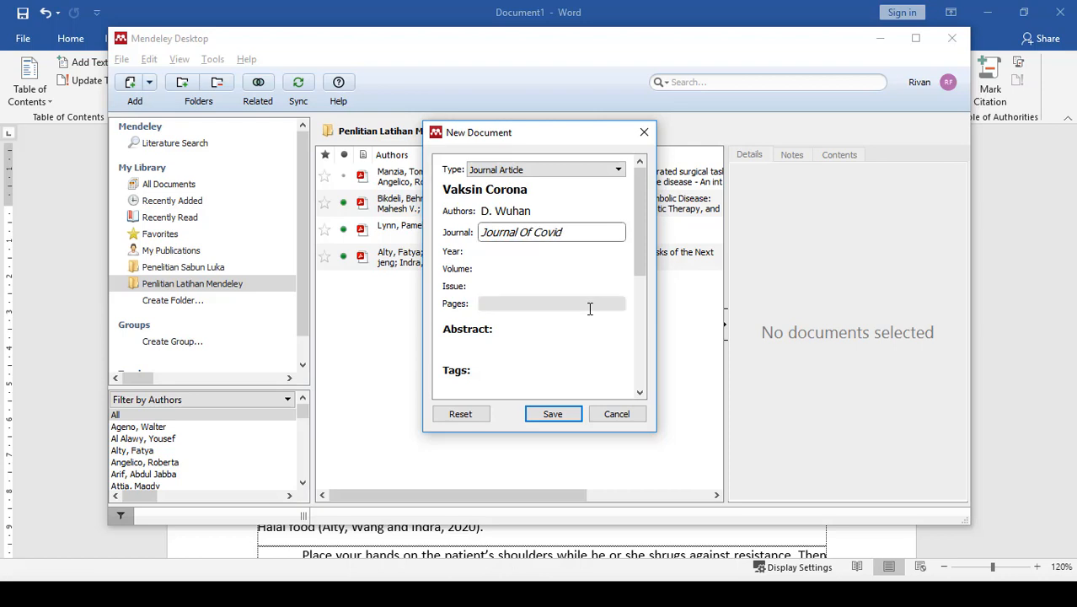
# - Set the entry's year to 2020, volume to 1, issue to 1 and pages to 23-26
pyautogui.press('Tab')
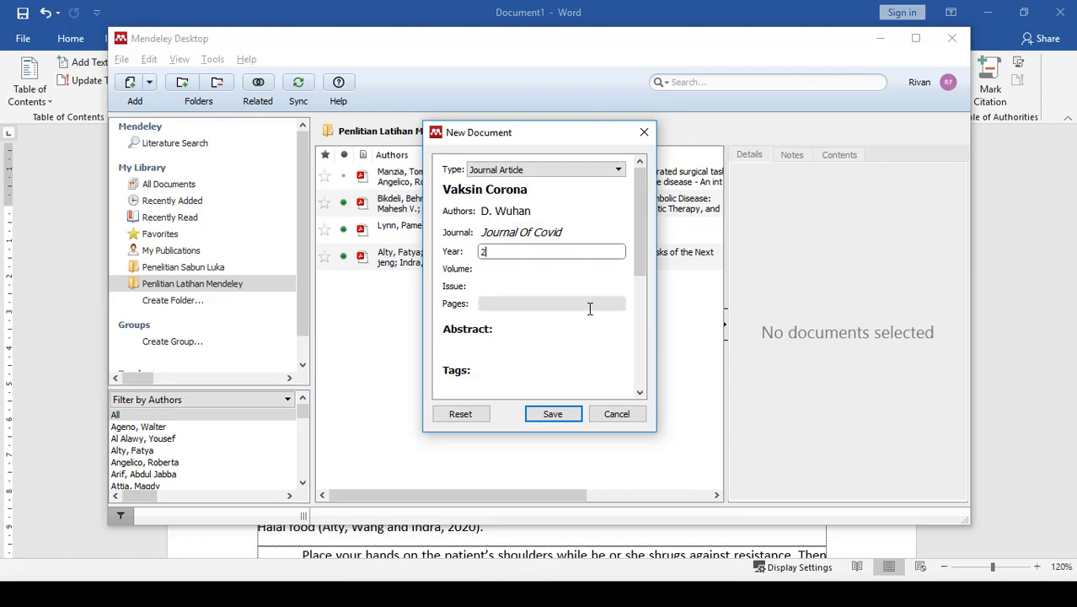
pyautogui.press('Tab')
pyautogui.press('Tab')
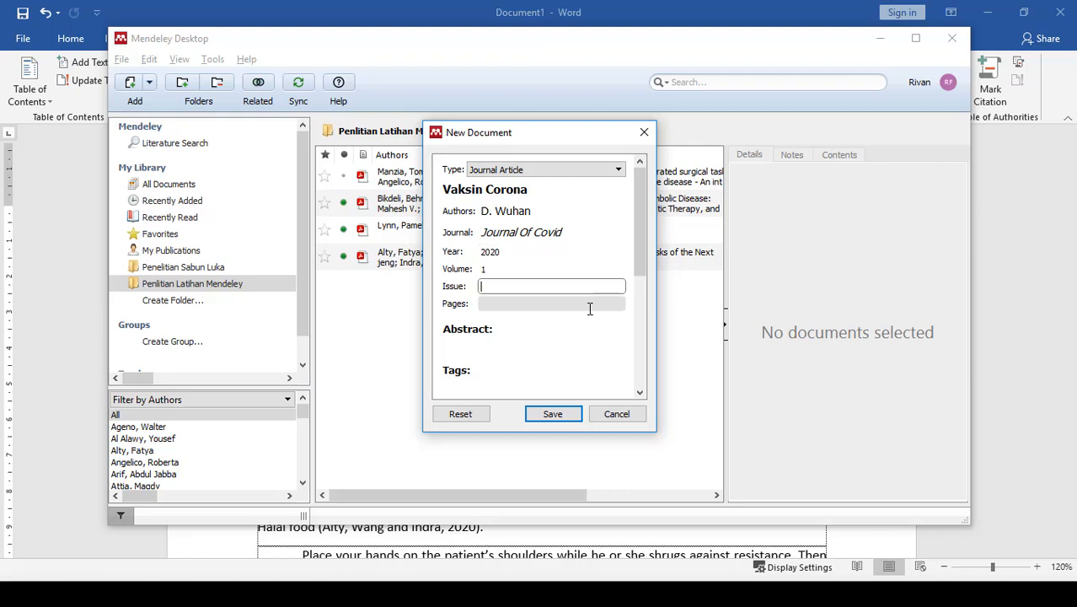
pyautogui.press('Tab')
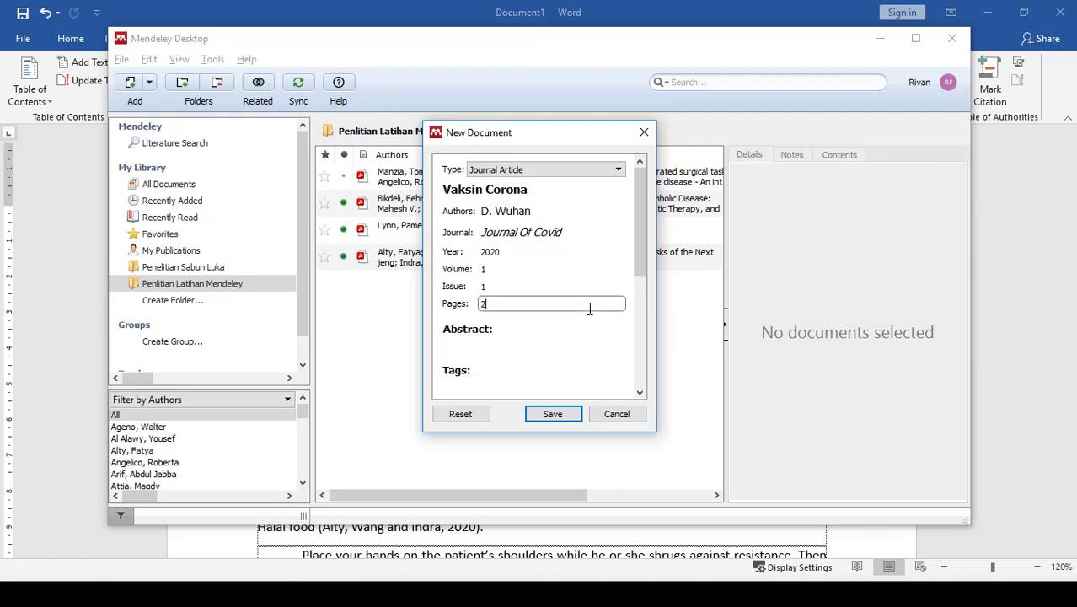
pyautogui.write('23-26')
pyautogui.press('Tab')
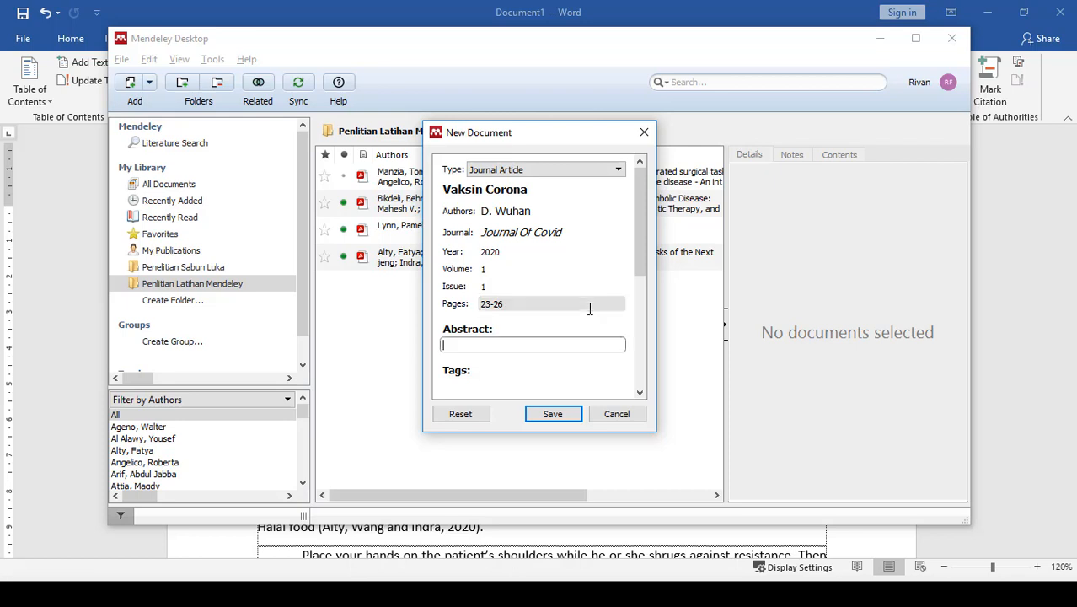
# - Attach SK-terpencil.pdf from the Downloads folder to the new entry and save the entry
pyautogui.scroll(-5, 590, 308)
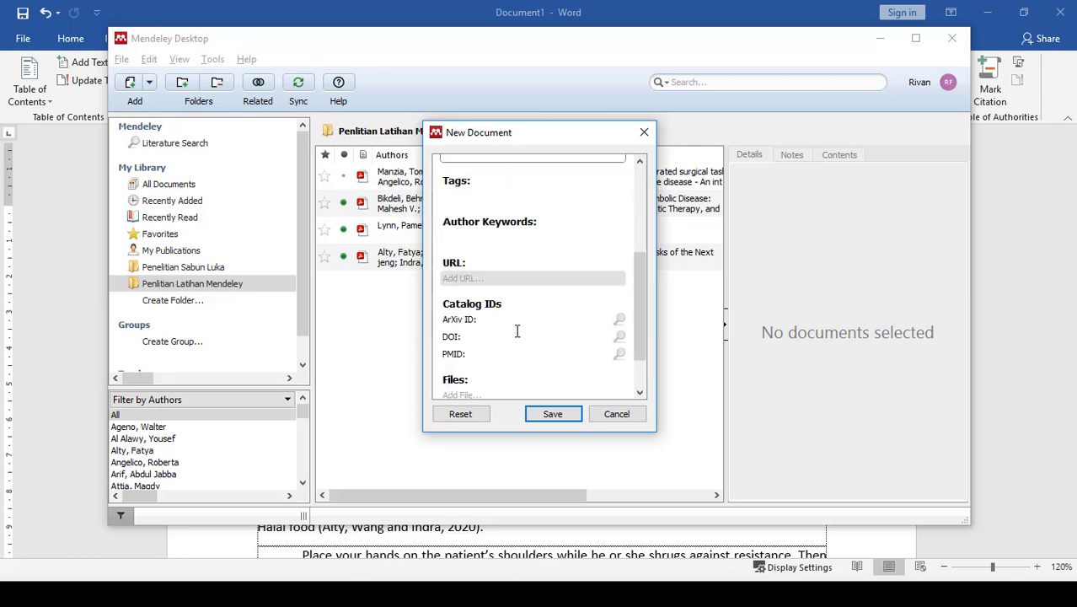
pyautogui.scroll(-1, 497, 282)
pyautogui.click(512, 224)
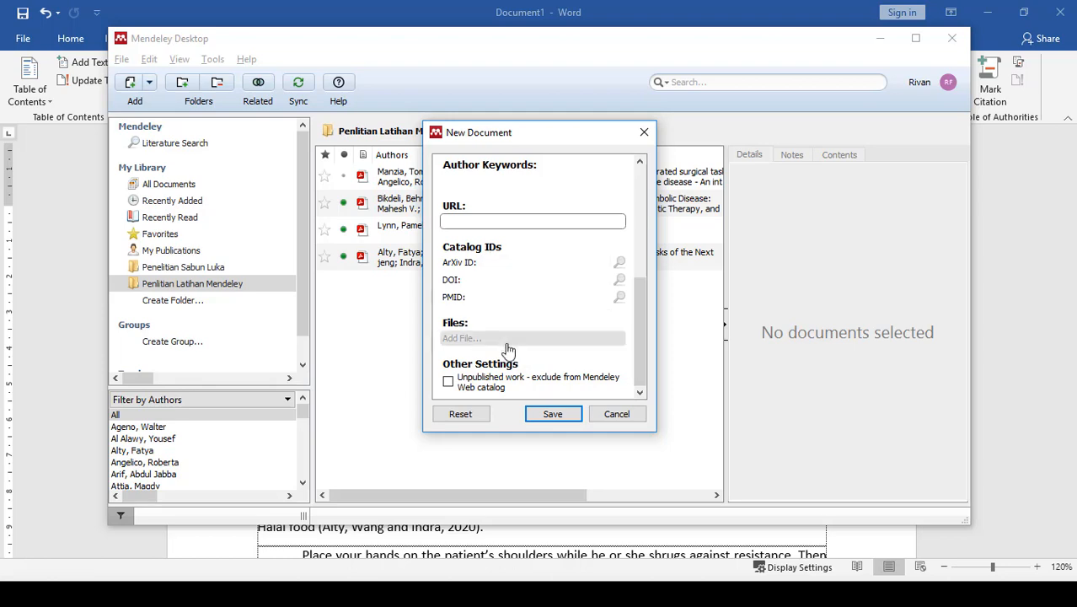
pyautogui.click(474, 344)
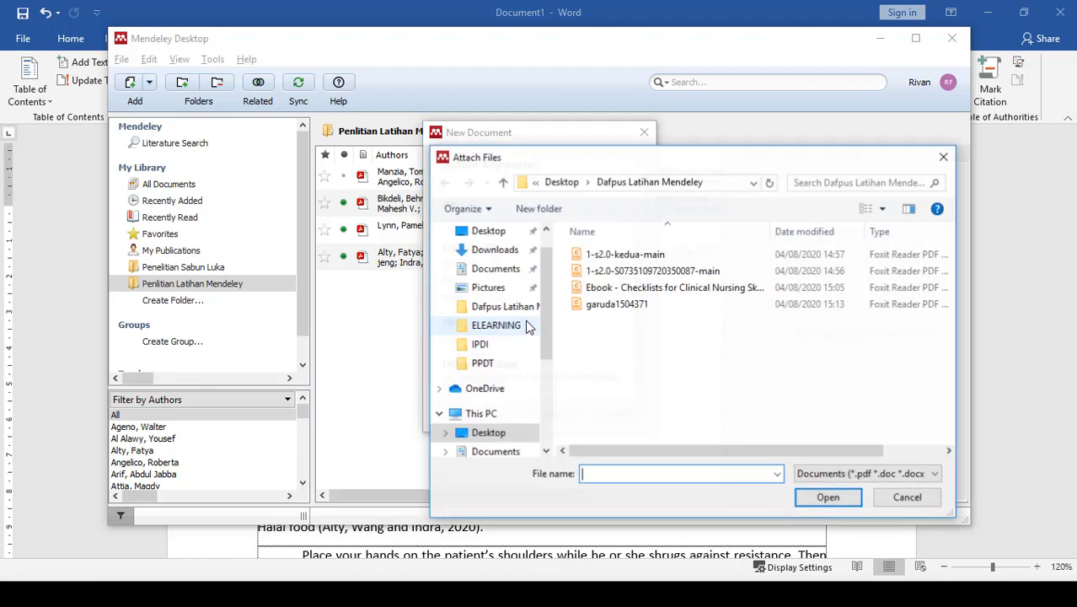
pyautogui.click(494, 249)
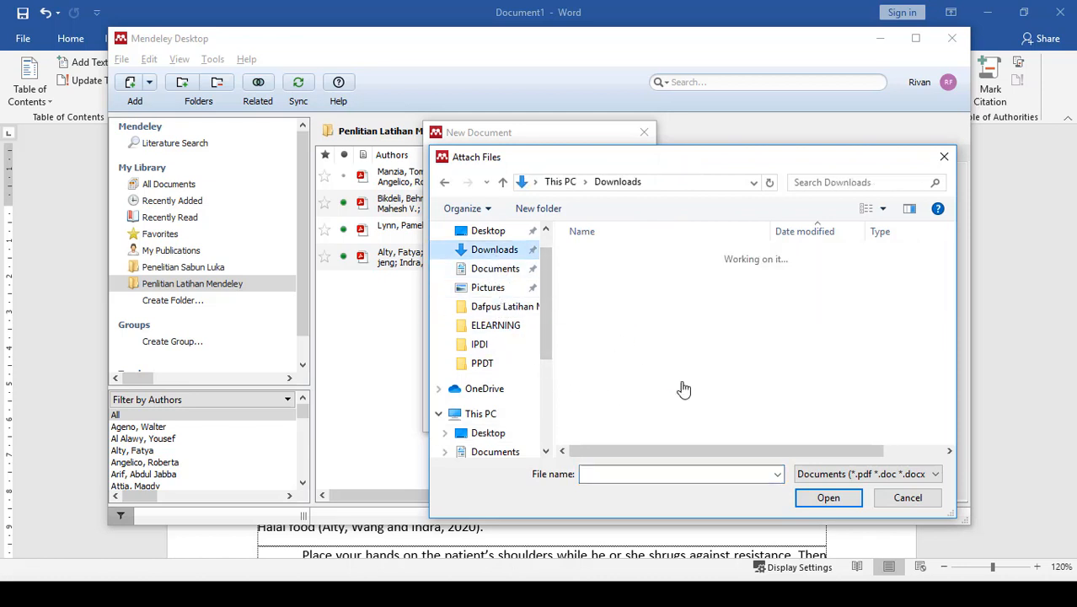
pyautogui.scroll(-3, 696, 362)
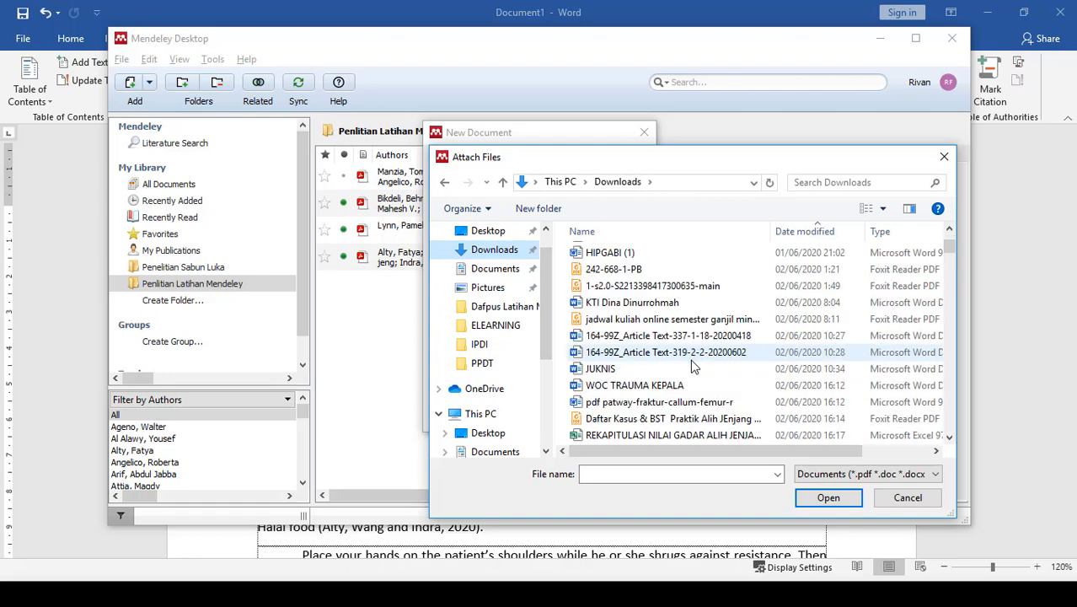
pyautogui.click(642, 321)
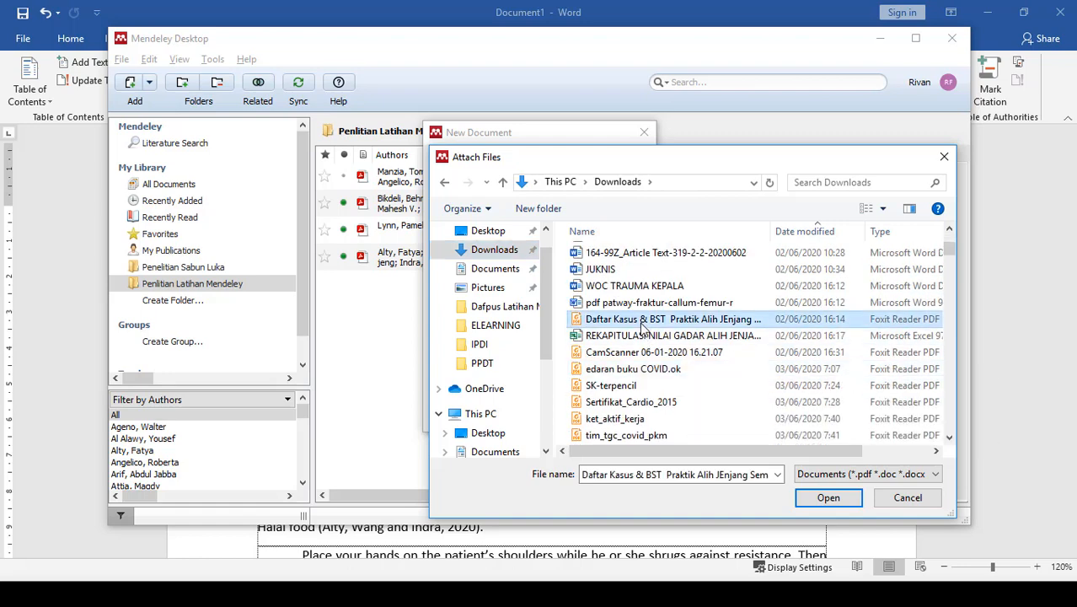
pyautogui.click(621, 387)
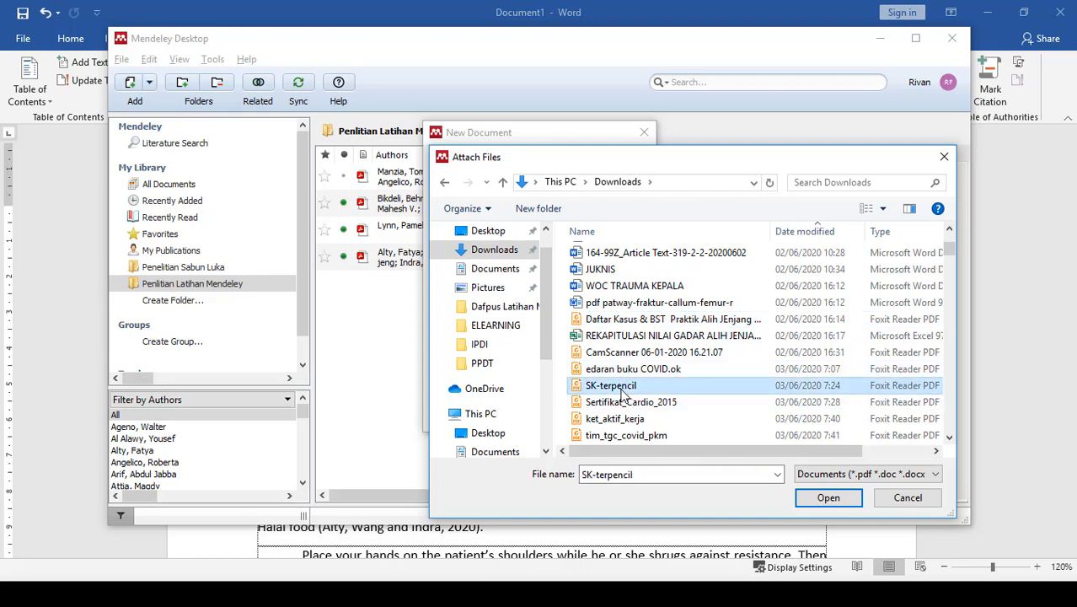
pyautogui.click(827, 498)
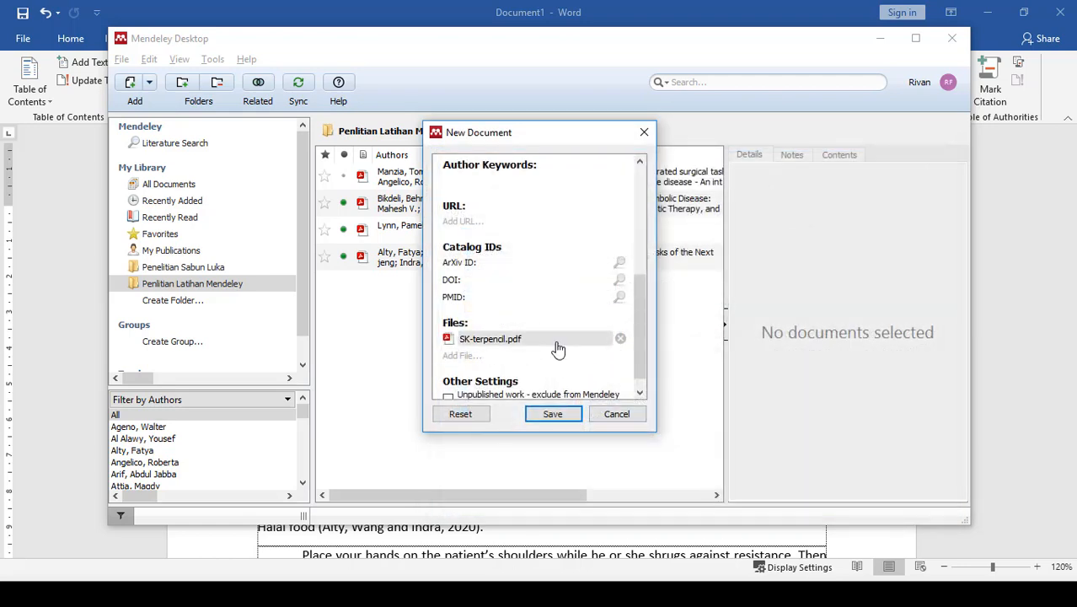
pyautogui.scroll(-1, 558, 349)
pyautogui.click(553, 414)
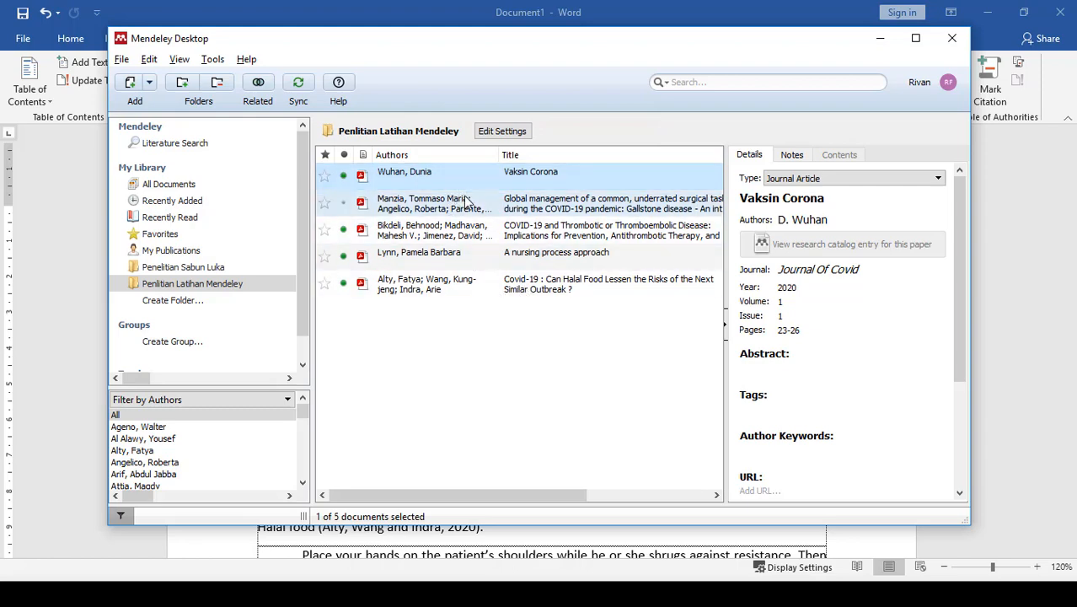
# - Switch to Word and insert a Mendeley citation of "Vaksin Corona" after the word "resistance" in the last quoted paragraph
pyautogui.hotkey('alt', 'Tab')
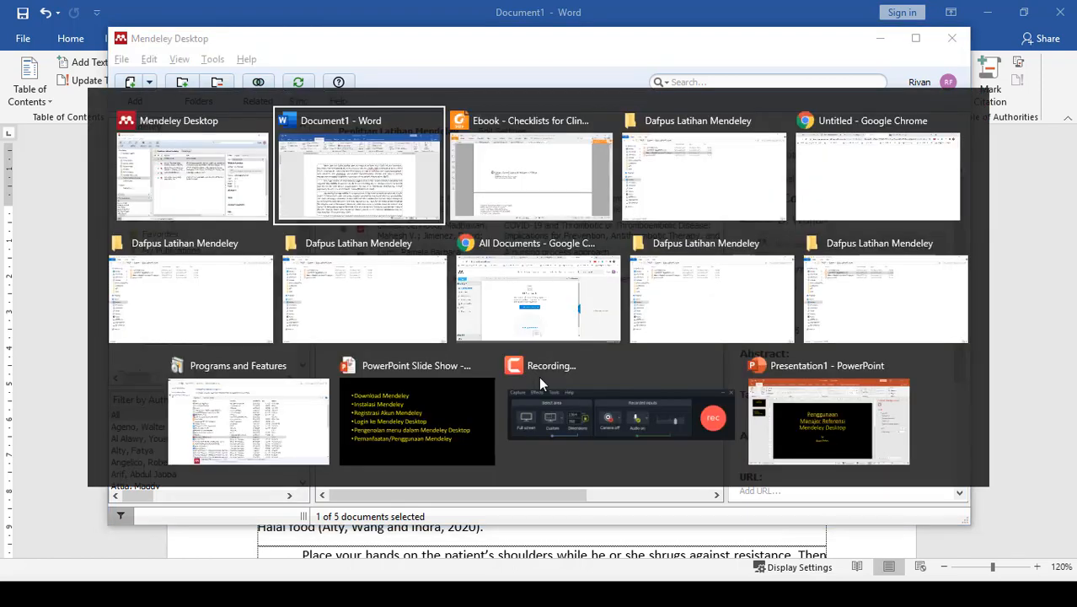
pyautogui.scroll(-3, 512, 378)
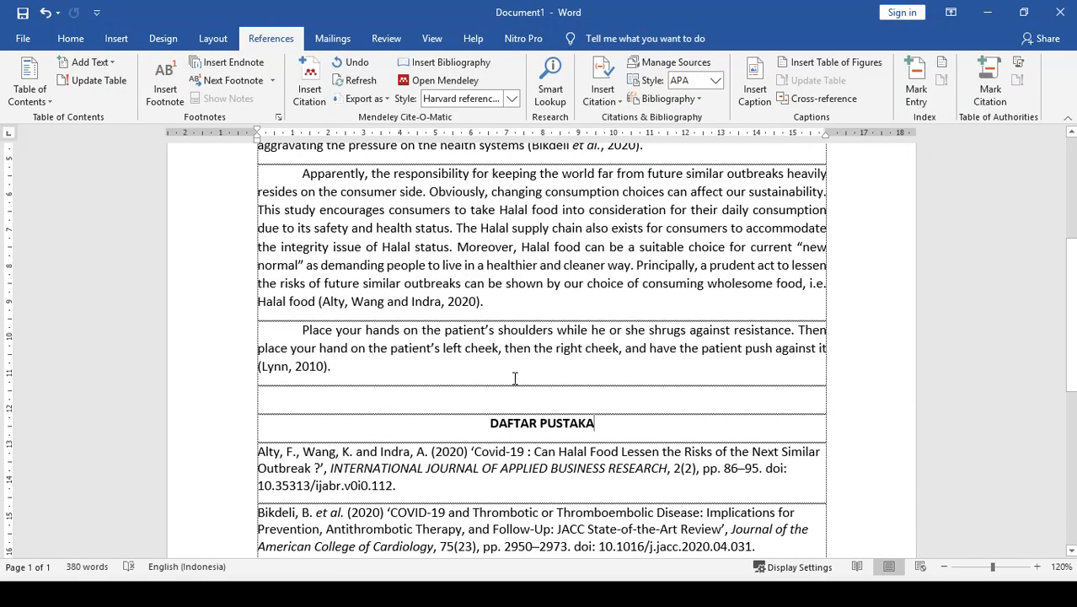
pyautogui.click(792, 331)
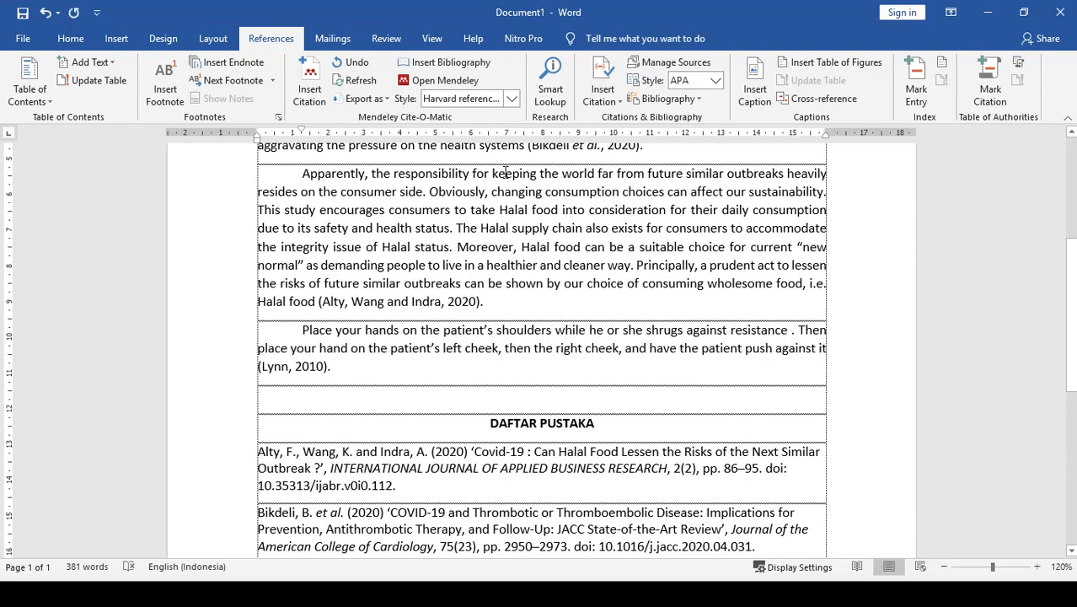
pyautogui.click(309, 89)
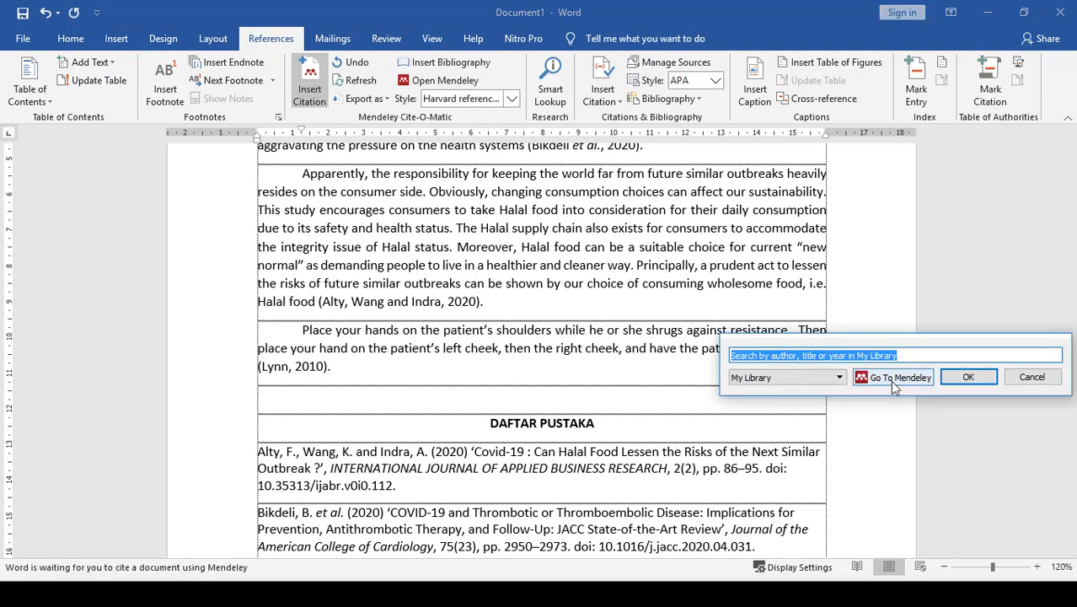
pyautogui.click(892, 378)
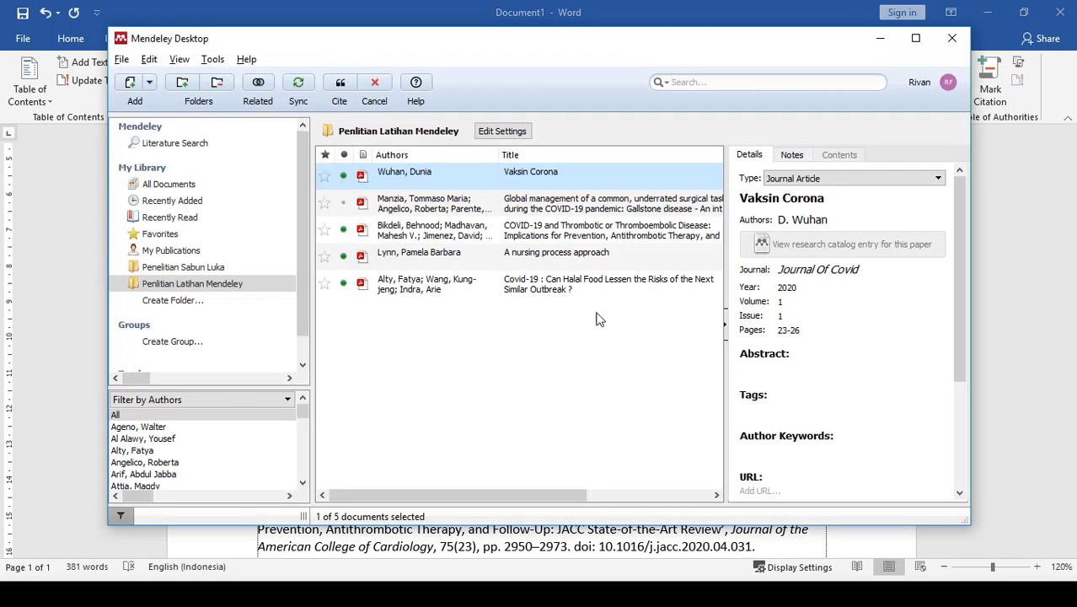
pyautogui.click(340, 87)
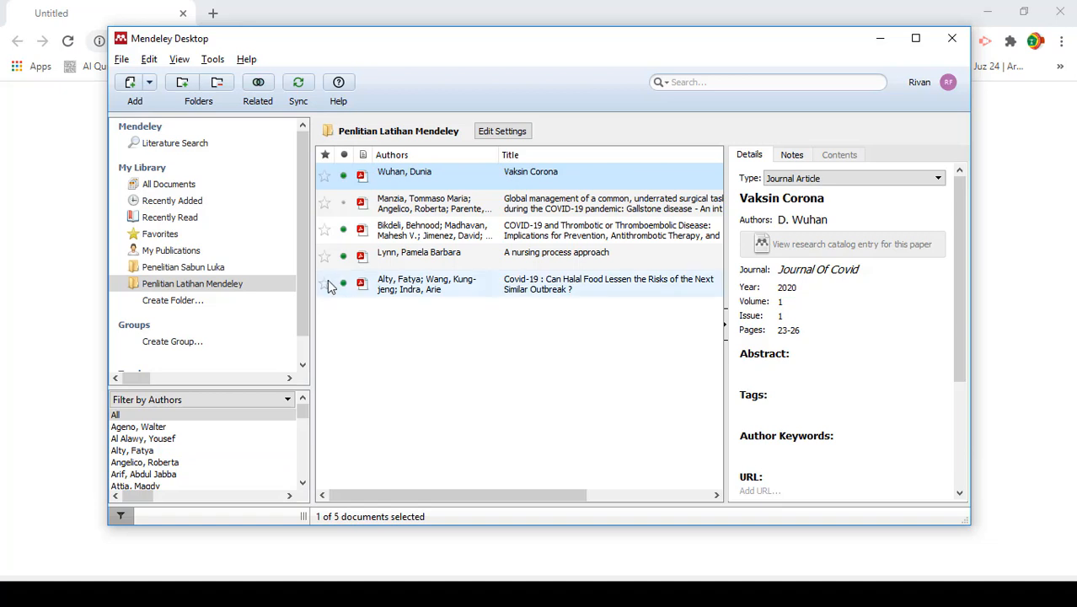
# - Install the Mendeley Web Importer extension in Chrome, starting from the Web Importer installation command in Mendeley Desktop
pyautogui.click(213, 59)
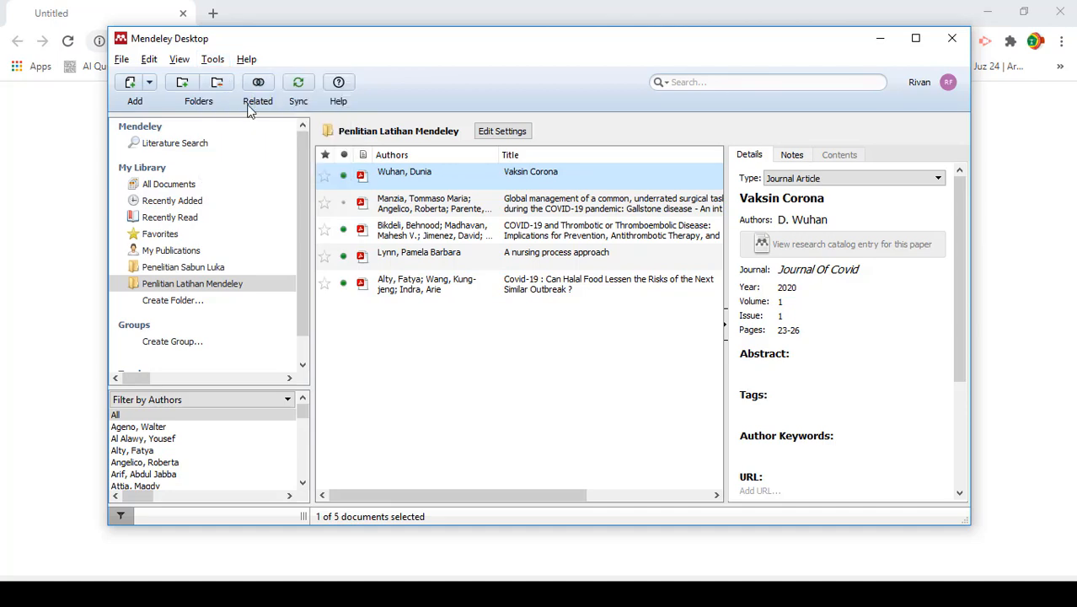
pyautogui.click(250, 105)
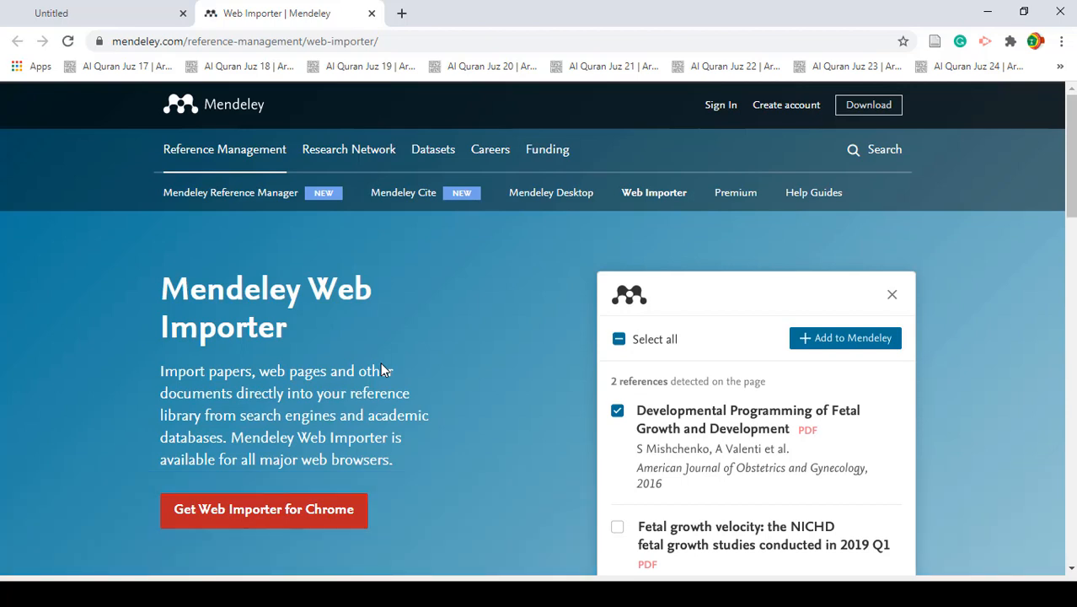
pyautogui.scroll(-1, 388, 325)
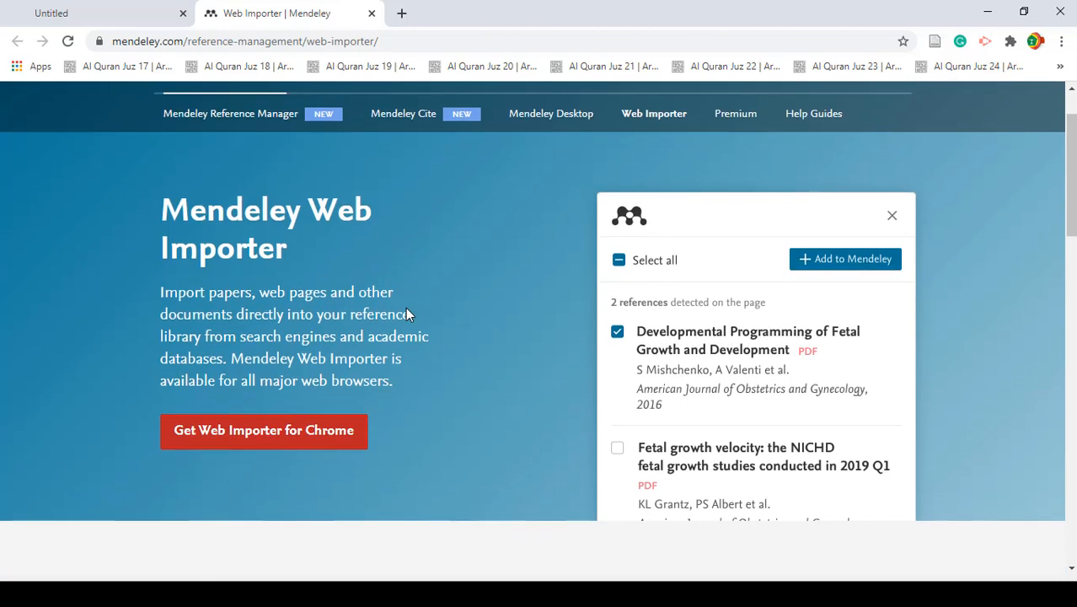
pyautogui.click(255, 445)
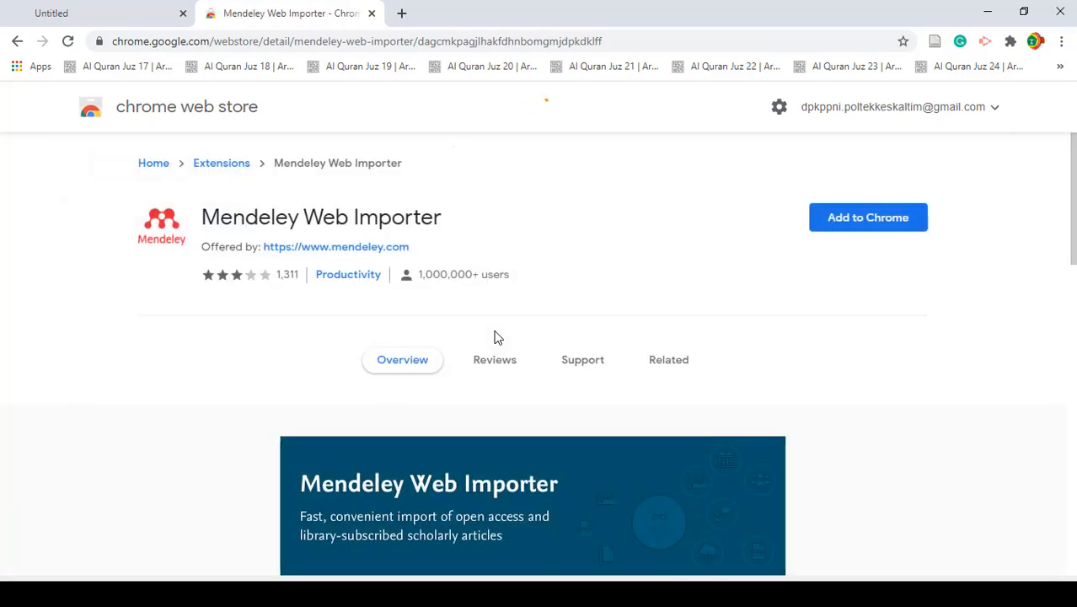
pyautogui.click(861, 220)
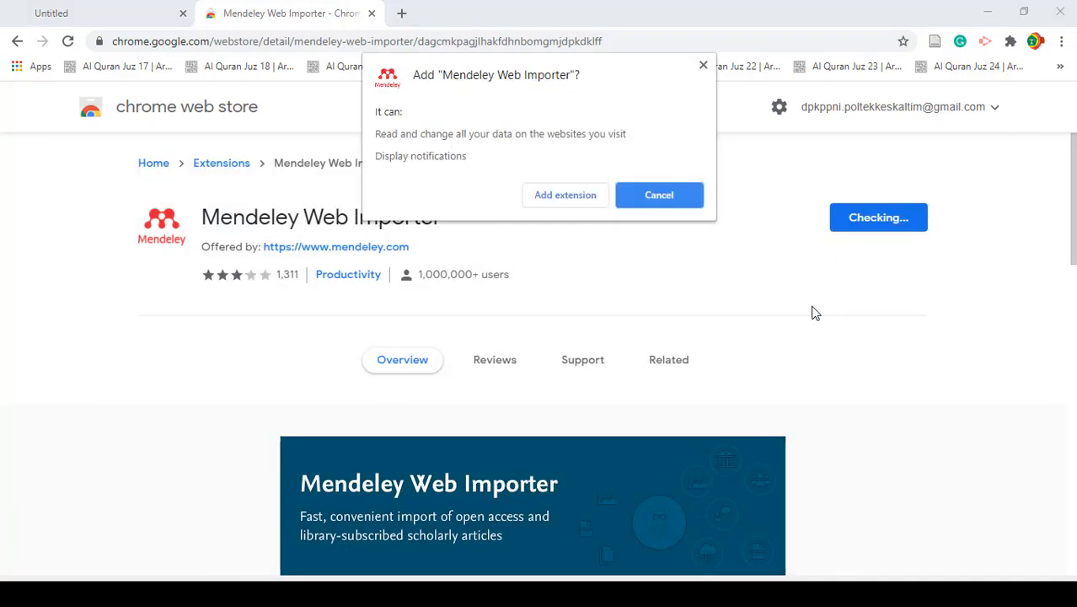
pyautogui.click(563, 195)
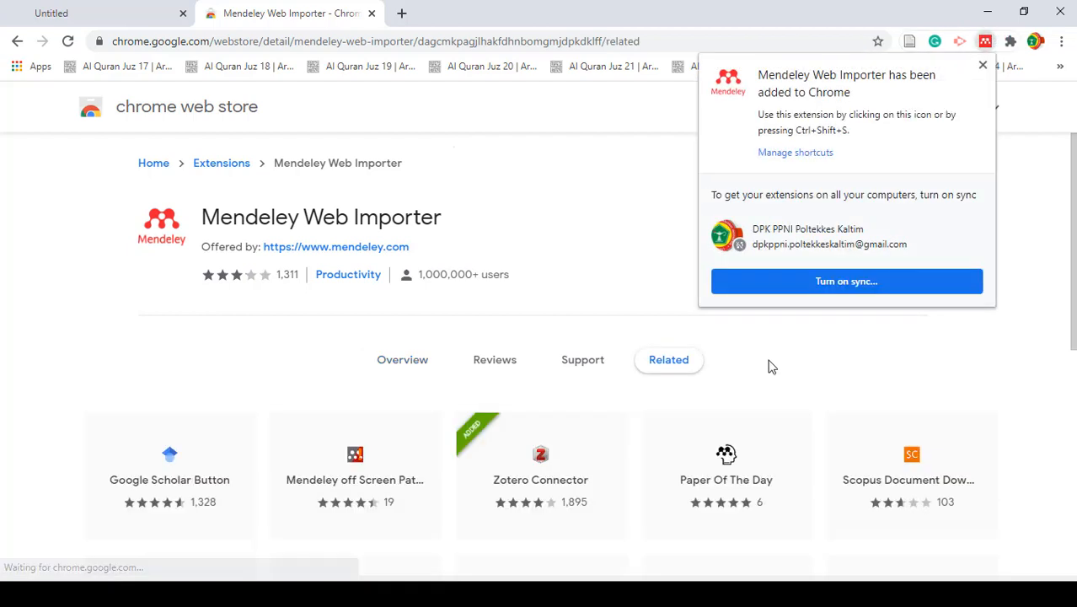
pyautogui.click(983, 65)
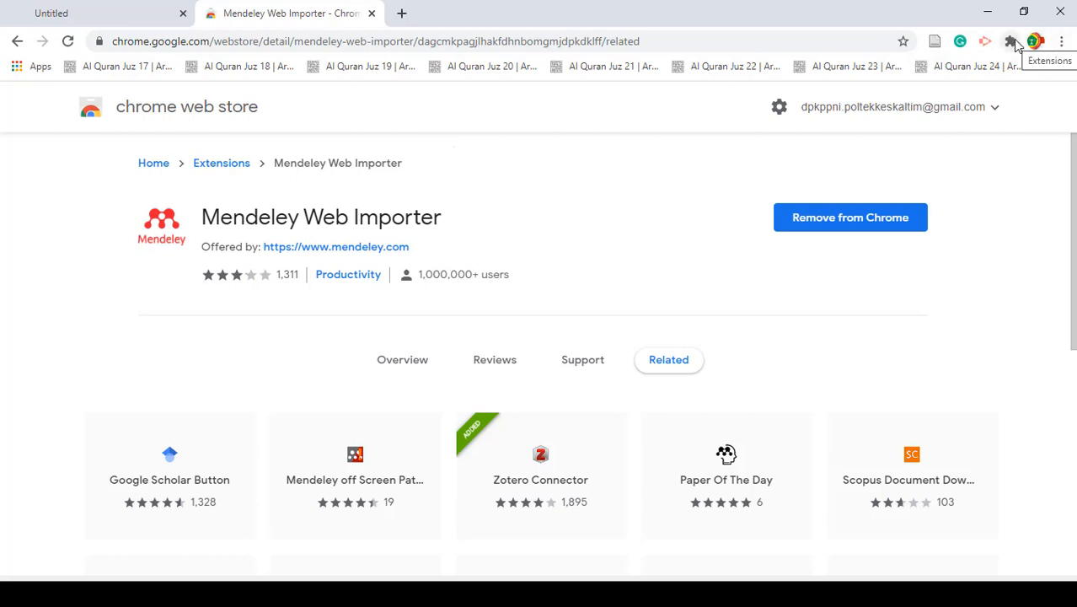
# - Pin the Mendeley Web Importer extension to the Chrome toolbar
pyautogui.click(1012, 42)
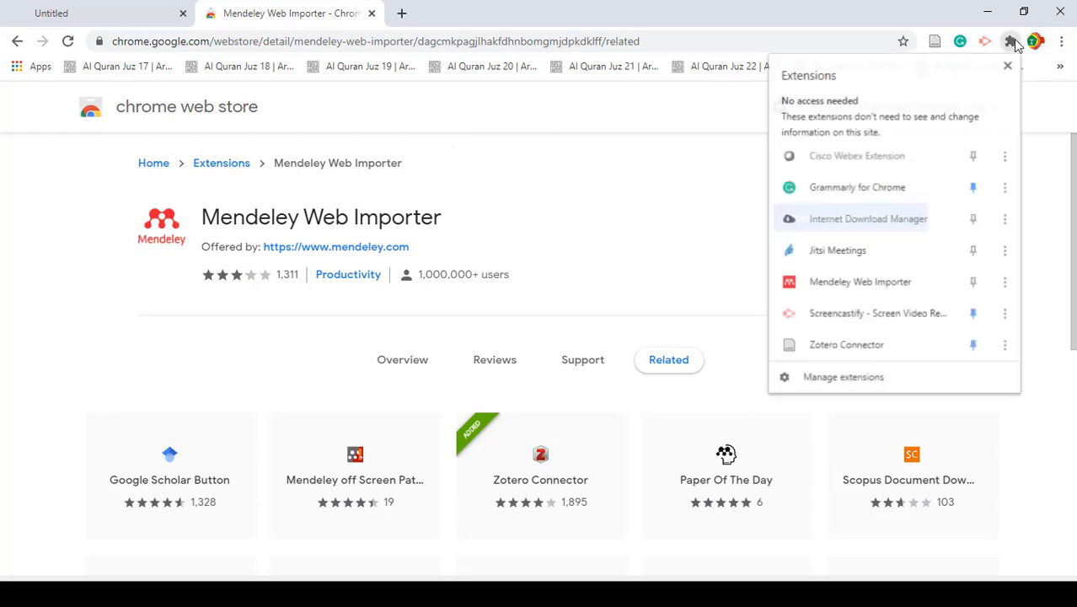
pyautogui.click(974, 283)
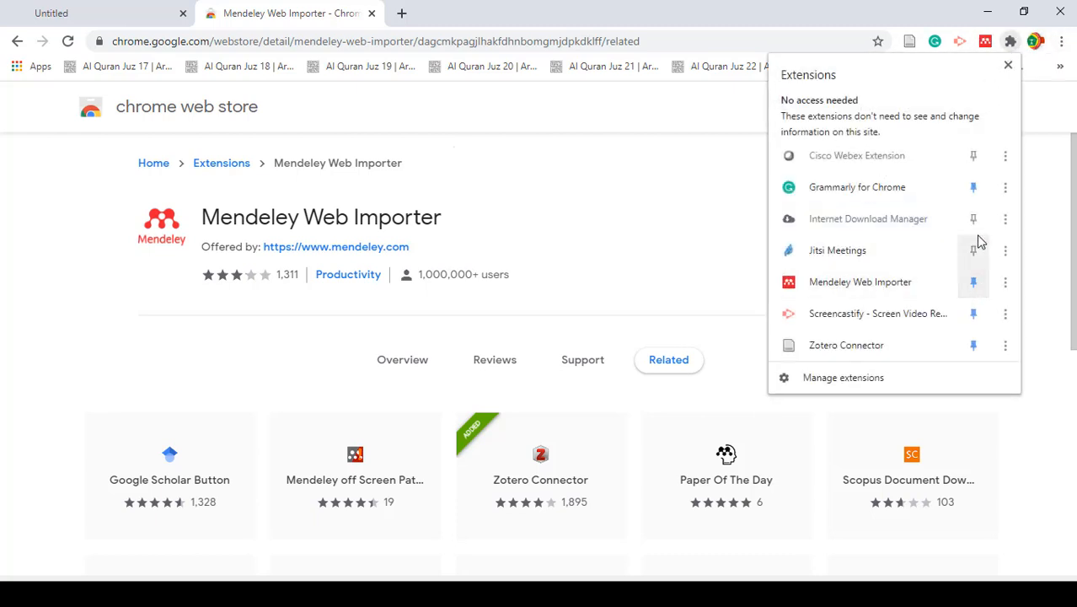
pyautogui.click(1008, 68)
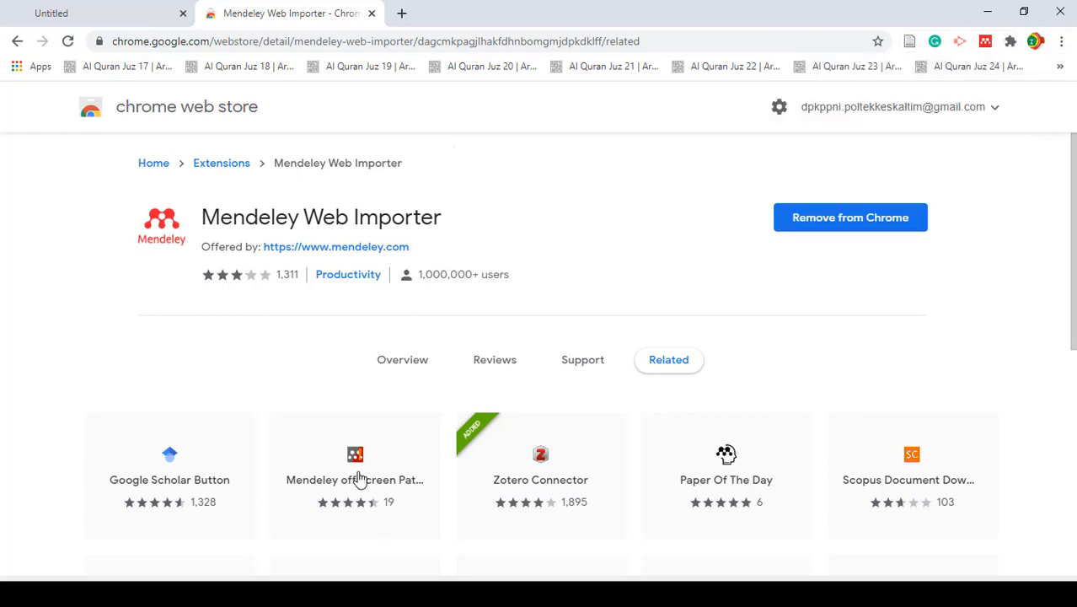
# - Switch back to Mendeley Desktop and revisit the command for installing the Web Importer
pyautogui.hotkey('alt', 'Tab')
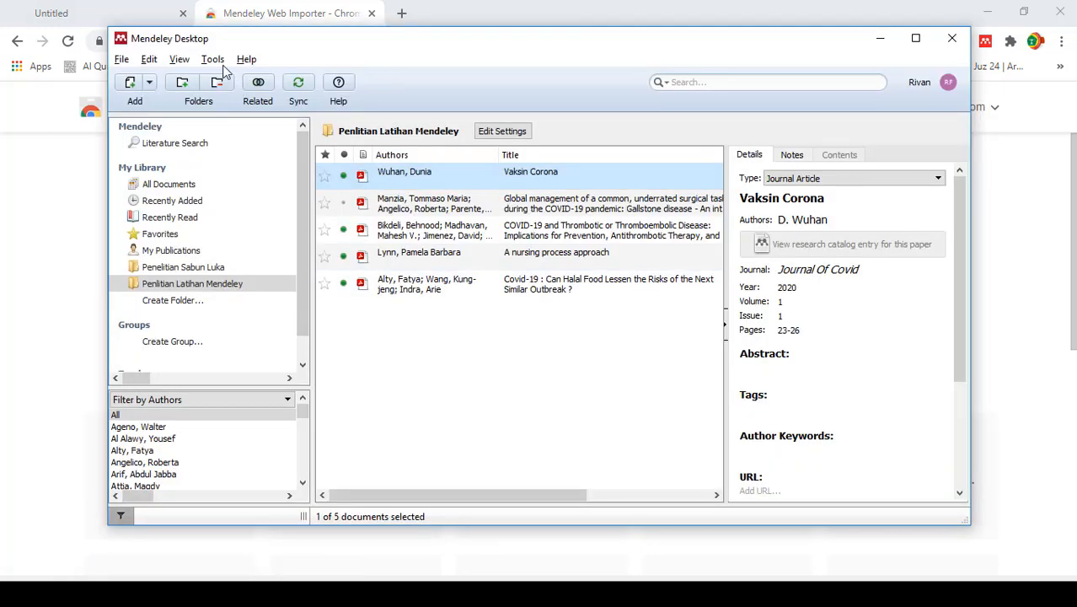
pyautogui.click(213, 59)
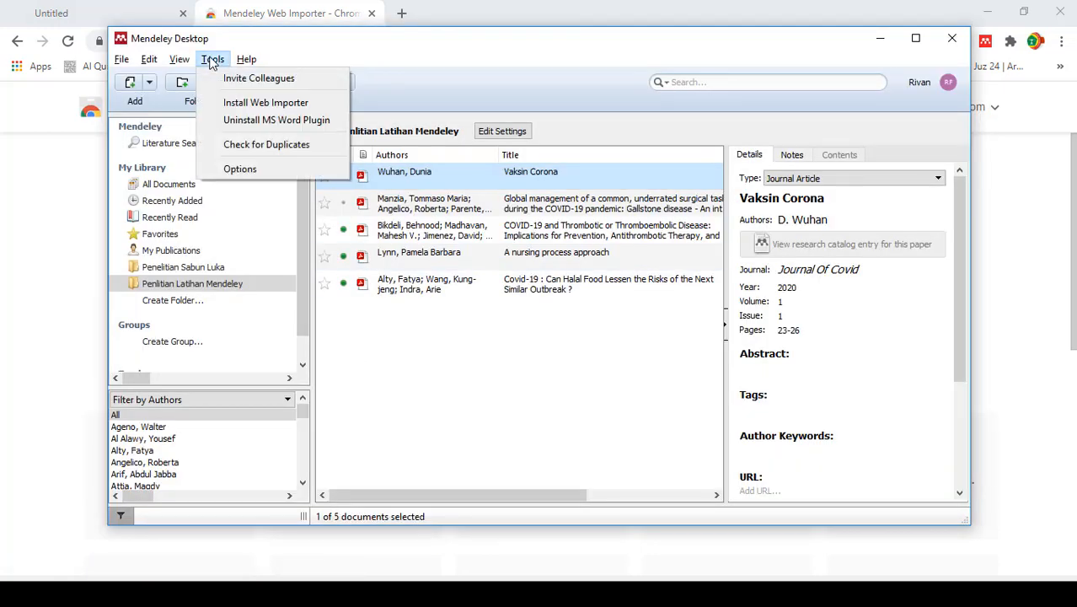
pyautogui.click(263, 102)
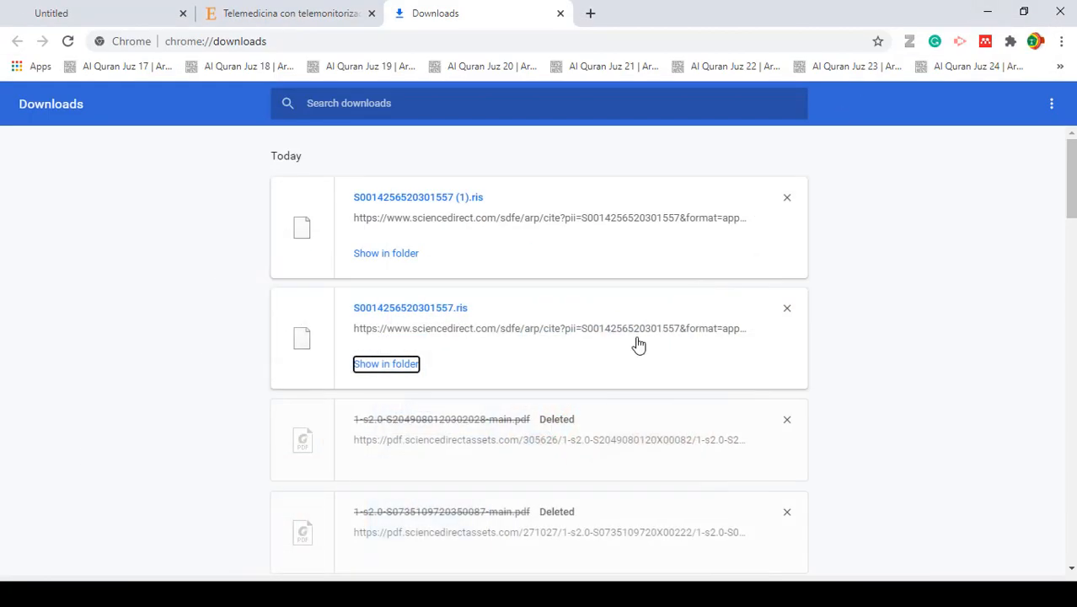
# - Import the open ScienceDirect telemonitoring article into the Penlitian Latihan Mendeley collection with the Mendeley Web Importer
pyautogui.click(240, 15)
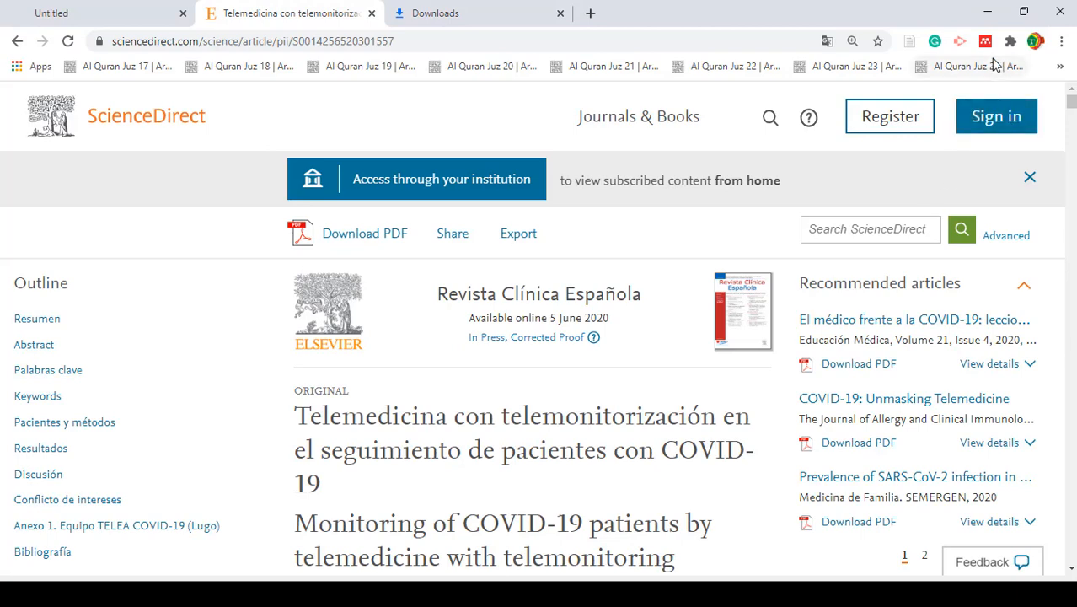
pyautogui.click(985, 42)
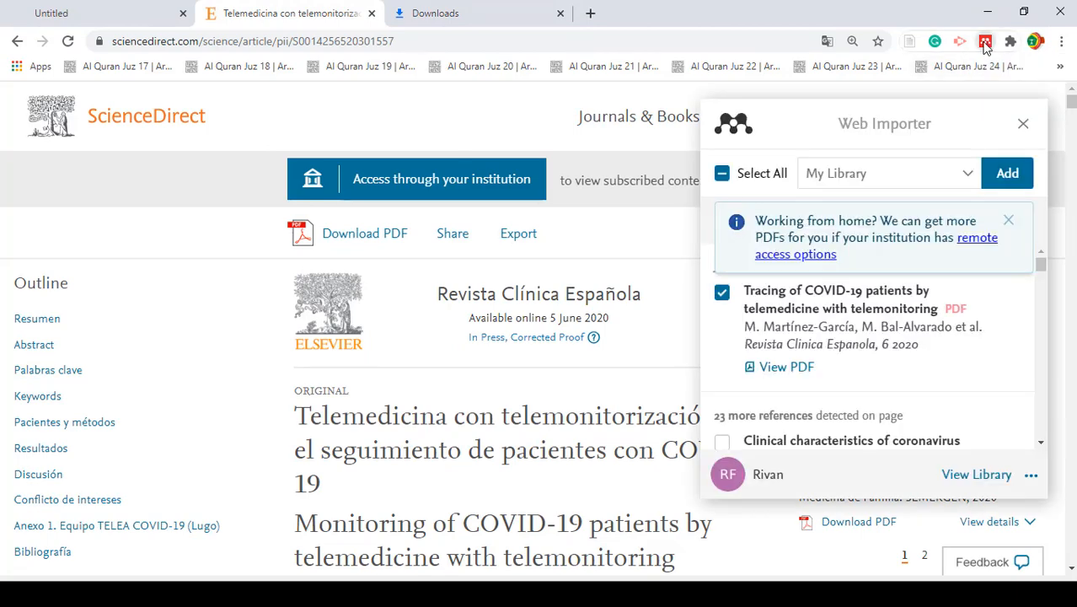
pyautogui.click(965, 174)
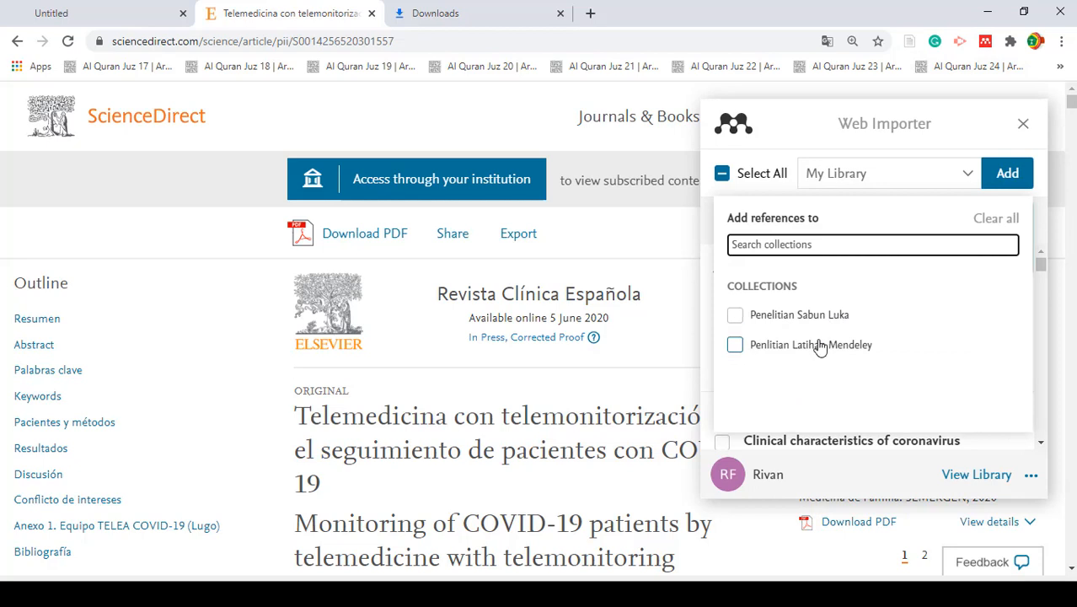
pyautogui.click(735, 346)
pyautogui.click(1007, 173)
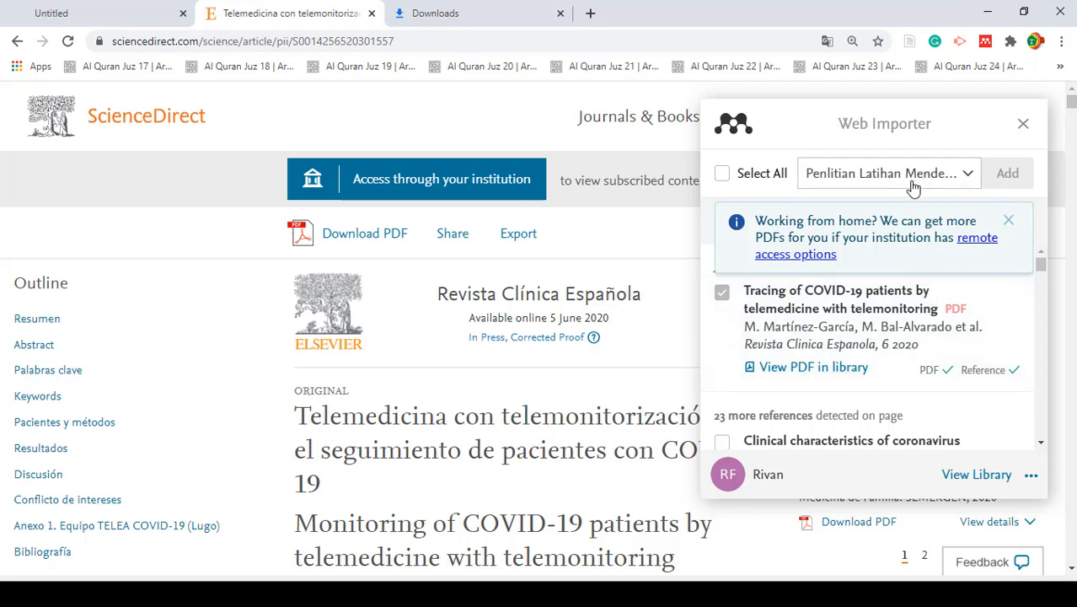
# - Switch to Mendeley Desktop and examine the details of the imported "Tracing of COVID-19 patients by telemedicine with telemonitoring" entry
pyautogui.click(330, 593)
pyautogui.hotkey('alt', 'Tab')
pyautogui.hotkey('alt', 'Tab')
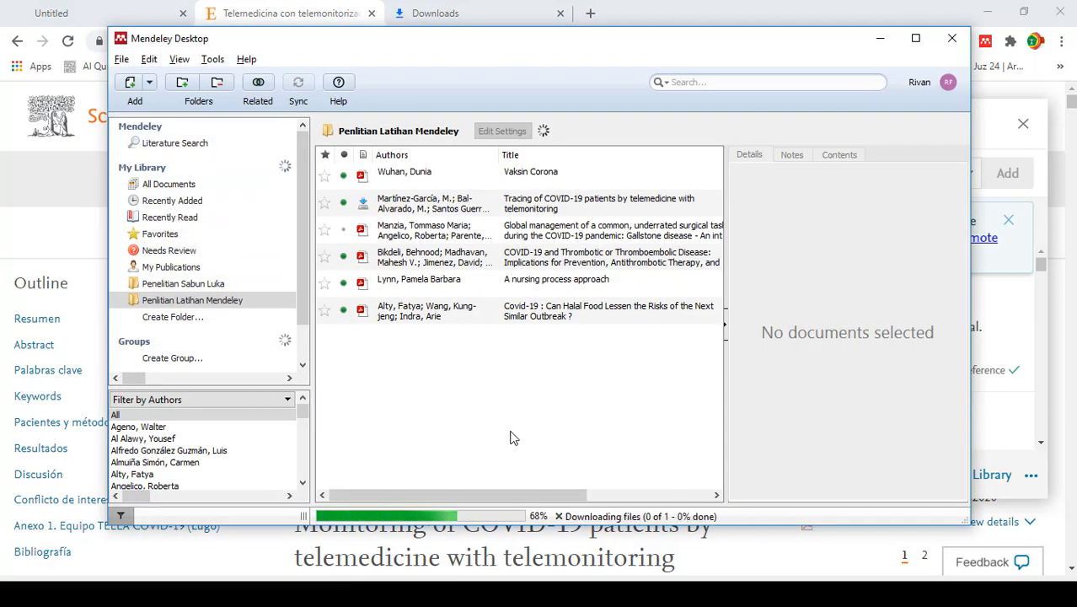
pyautogui.click(453, 210)
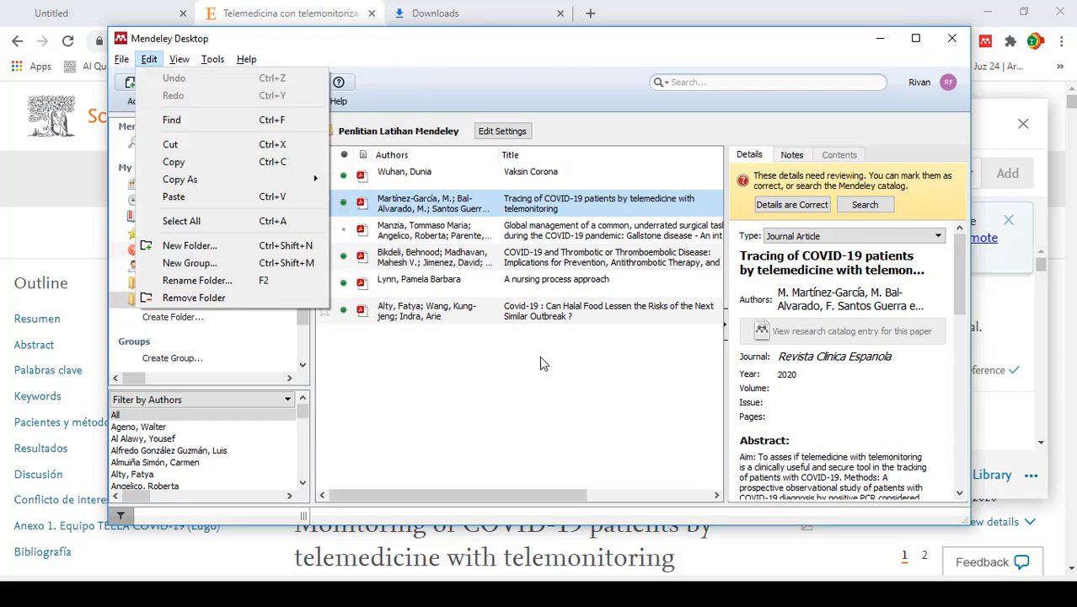
pyautogui.click(710, 399)
pyautogui.click(602, 203)
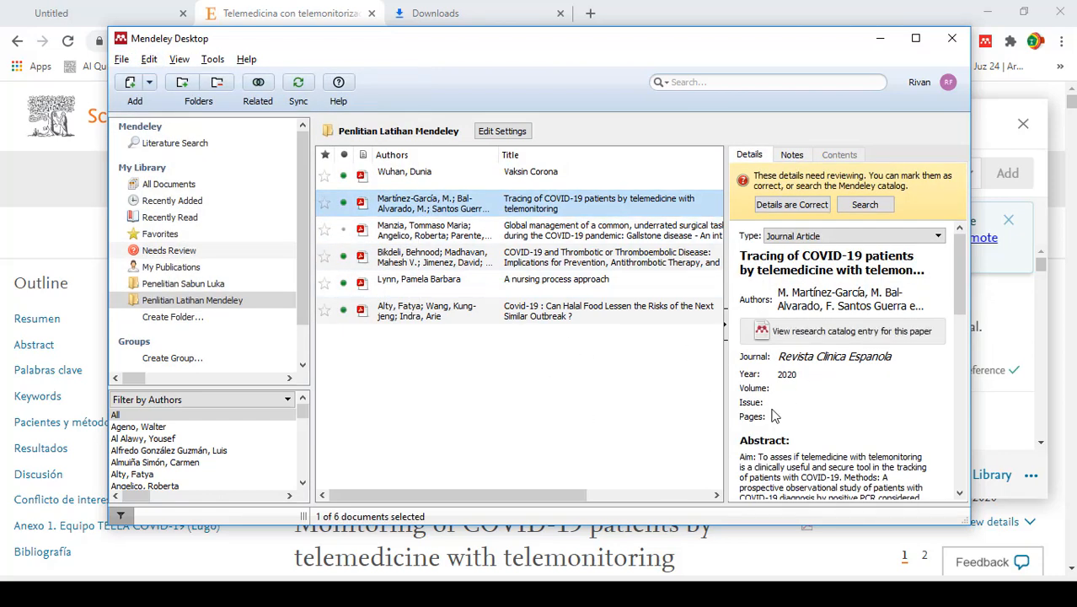
# - Switch to Chrome, search for "kompas" in a new tab and open the Kompas.com website from the results
pyautogui.click(590, 14)
pyautogui.click(590, 14)
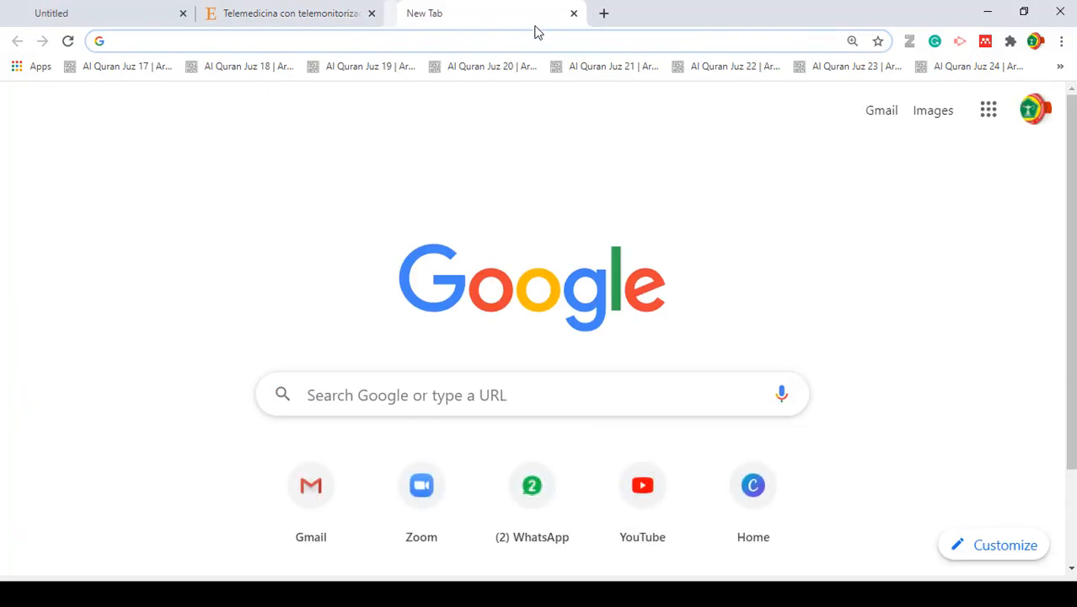
pyautogui.click(487, 48)
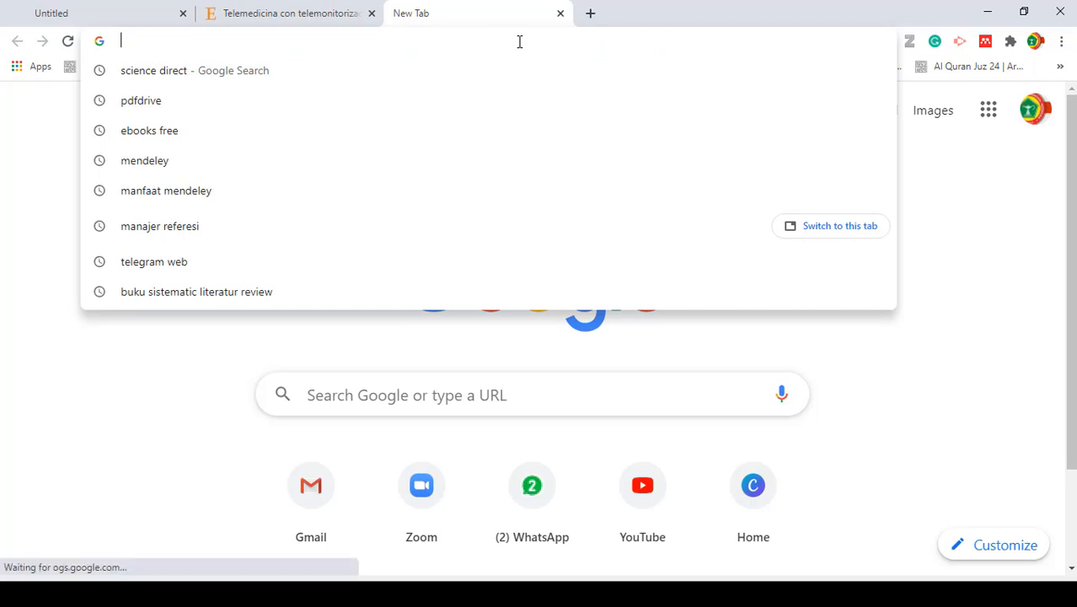
pyautogui.write('kompas')
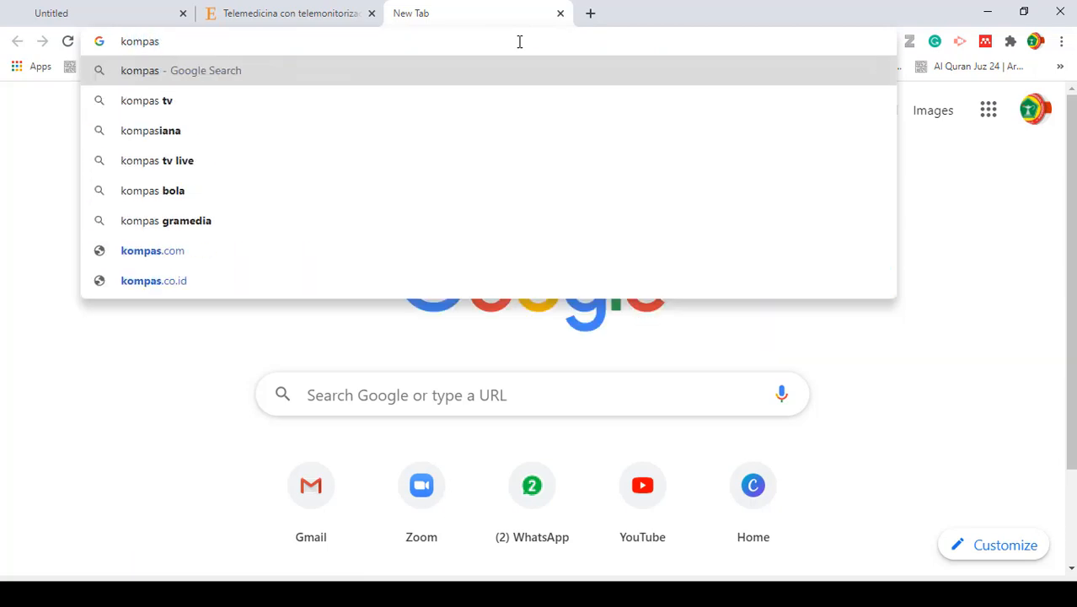
pyautogui.press('Return')
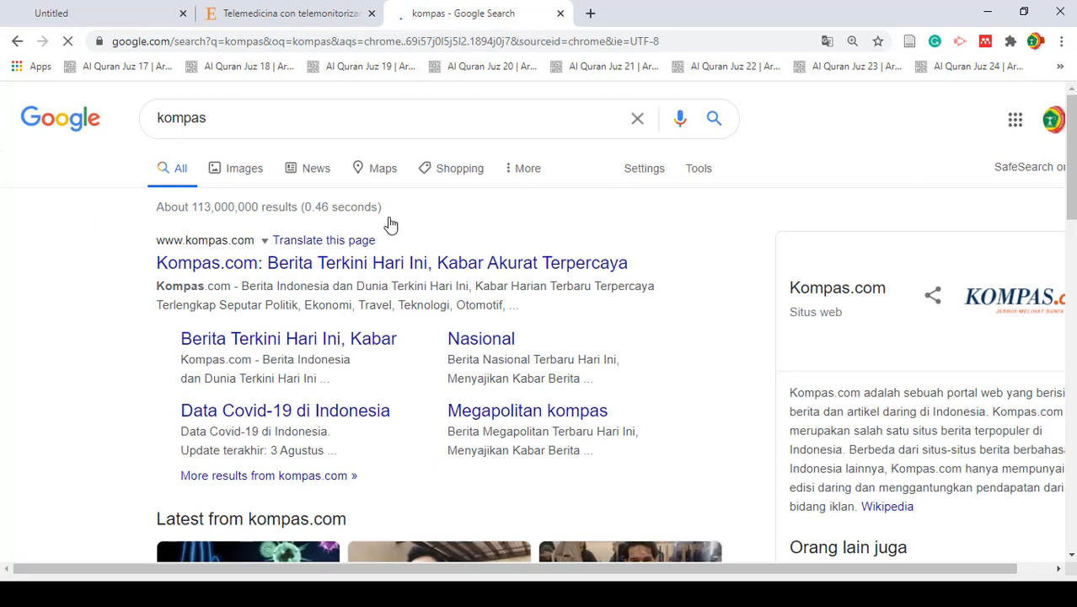
pyautogui.click(601, 263)
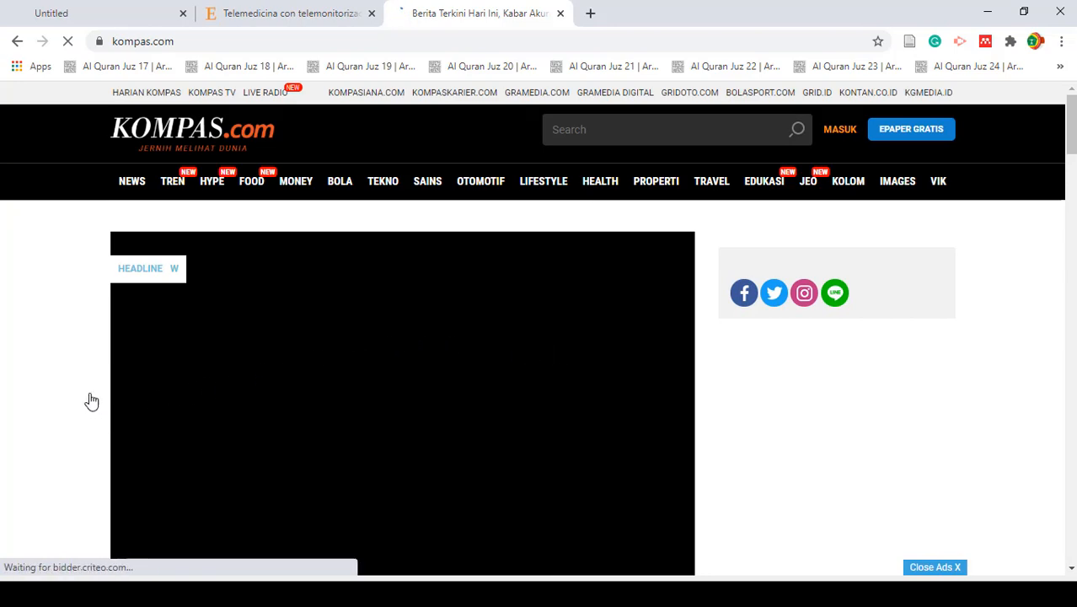
# - Open the Kompas.com headline article "Risma Klaim Surabaya Berubah Jadi Zona Hijau Covid-19, Ini Penjelasannya" and look through its text
pyautogui.scroll(-3, 83, 350)
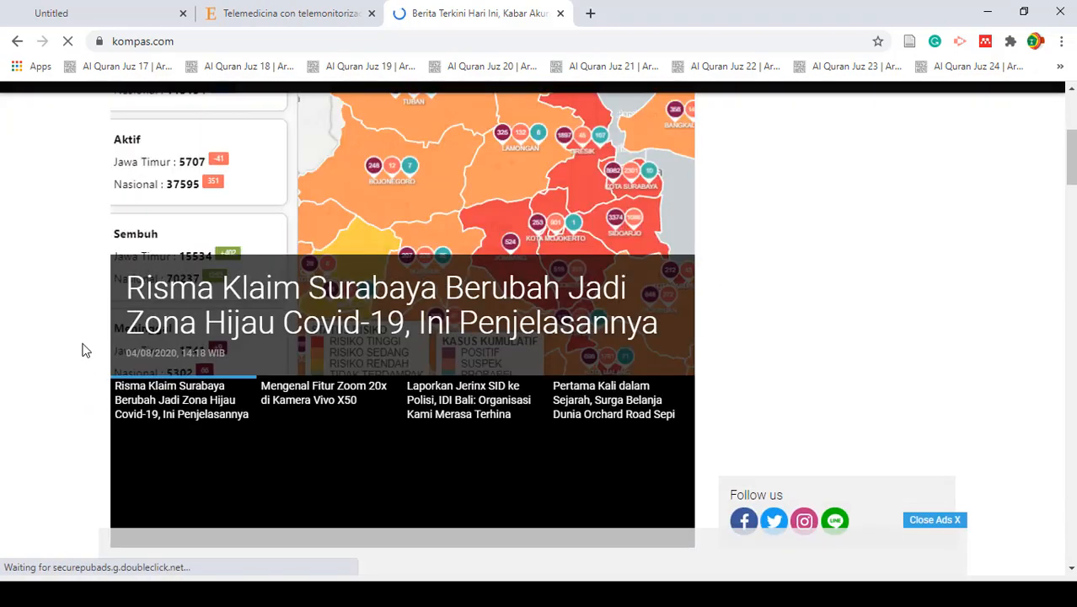
pyautogui.scroll(-5, 89, 354)
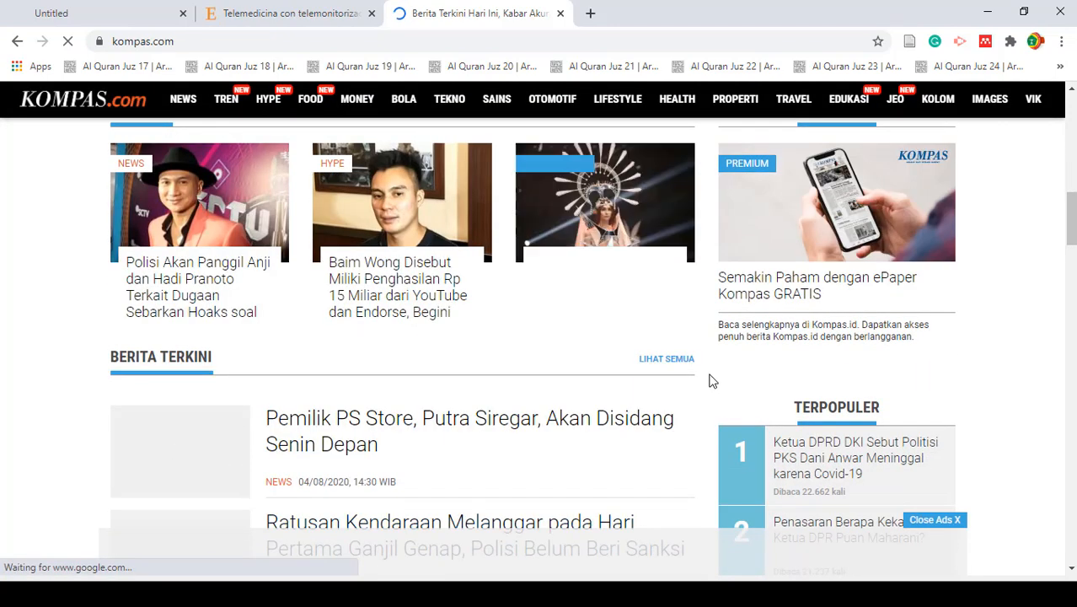
pyautogui.scroll(5, 567, 357)
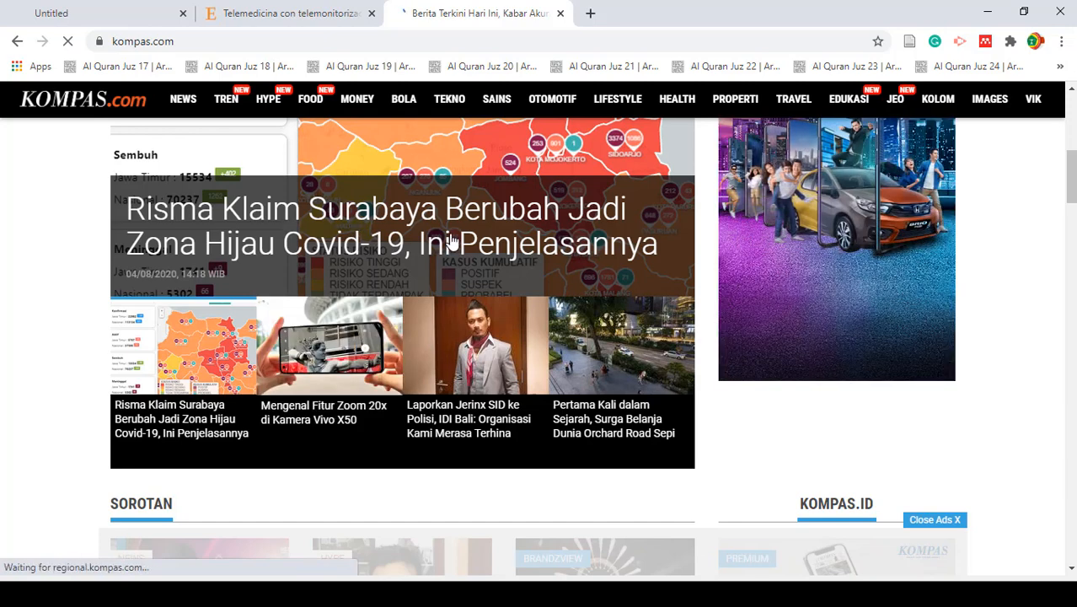
pyautogui.click(450, 242)
pyautogui.scroll(-10, 451, 257)
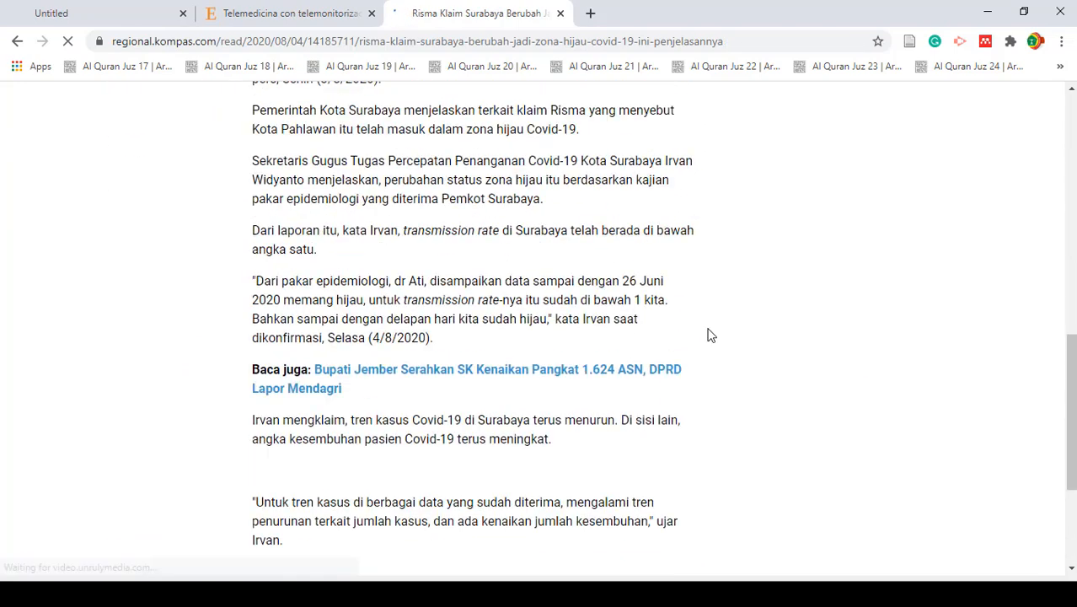
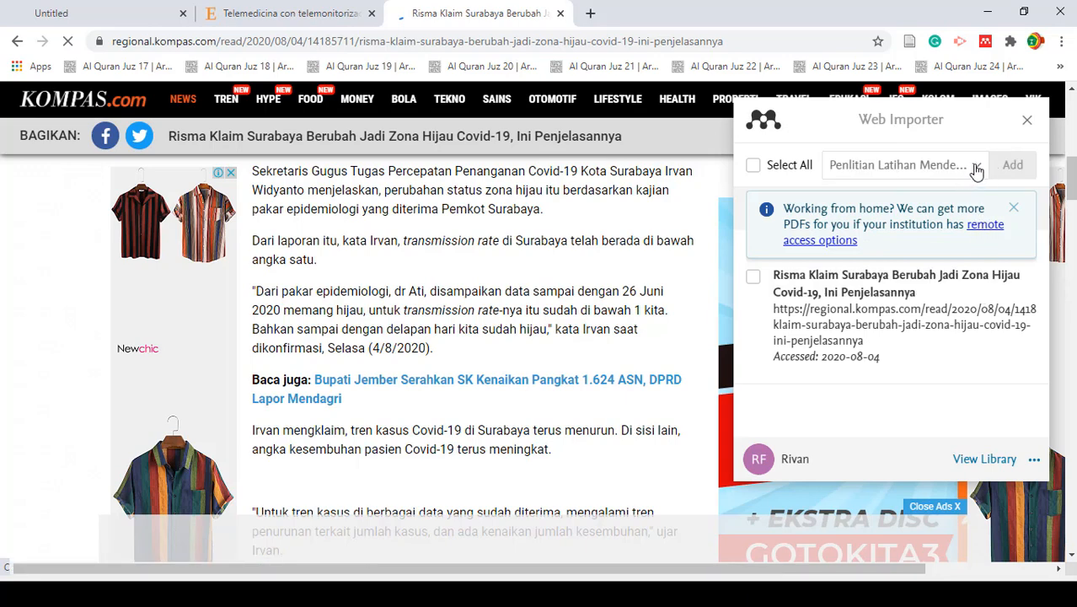
# - Add the open Kompas.com article to the Penlitian Latihan Mendeley collection with the Web Importer and dismiss the site's notification request
pyautogui.click(976, 171)
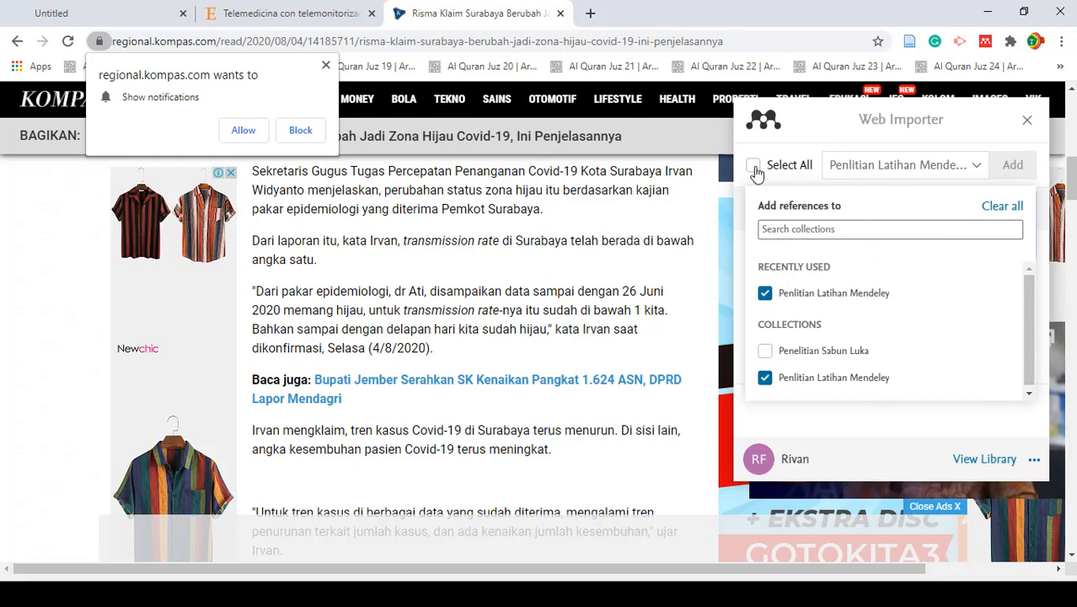
pyautogui.click(1039, 160)
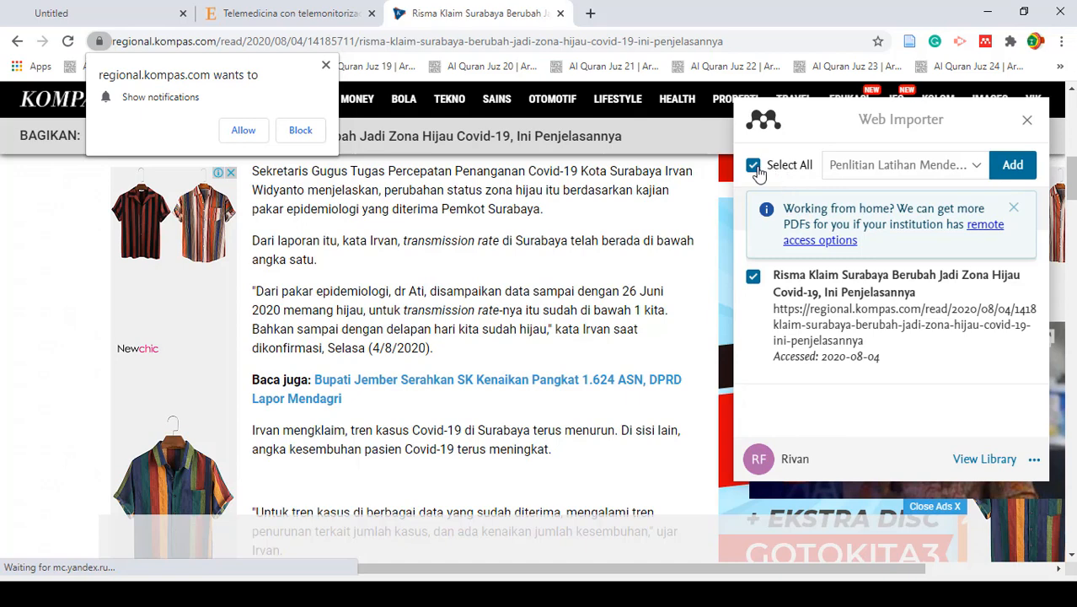
pyautogui.click(753, 278)
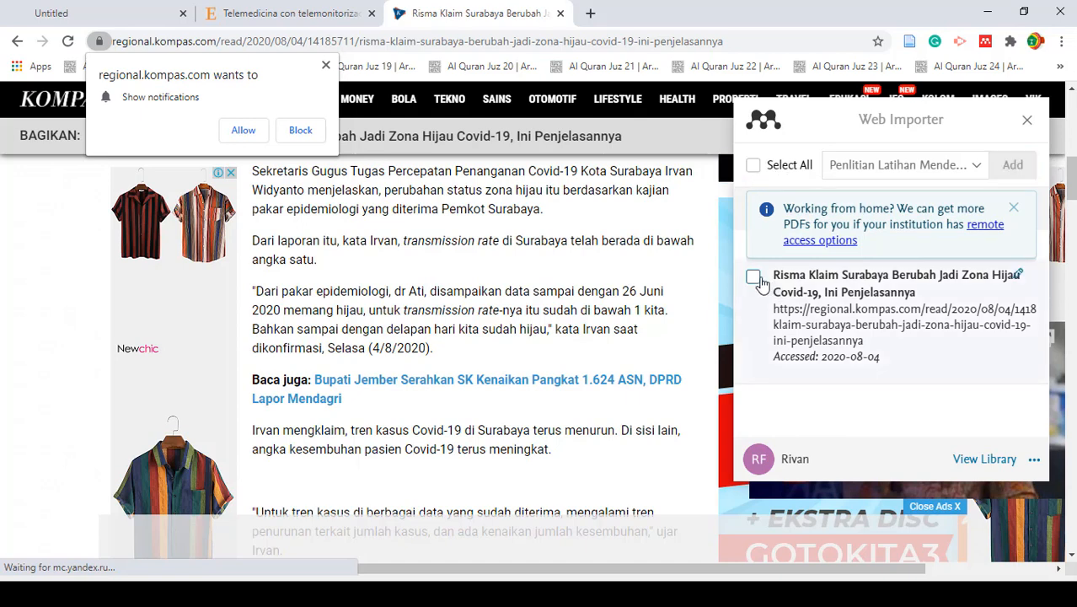
pyautogui.click(754, 278)
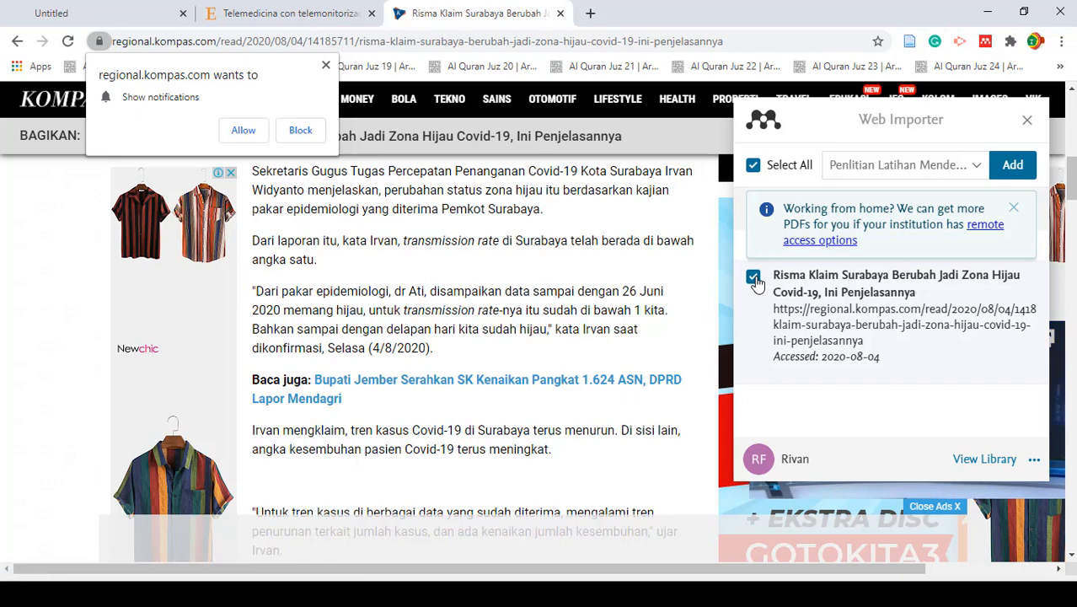
pyautogui.click(1012, 165)
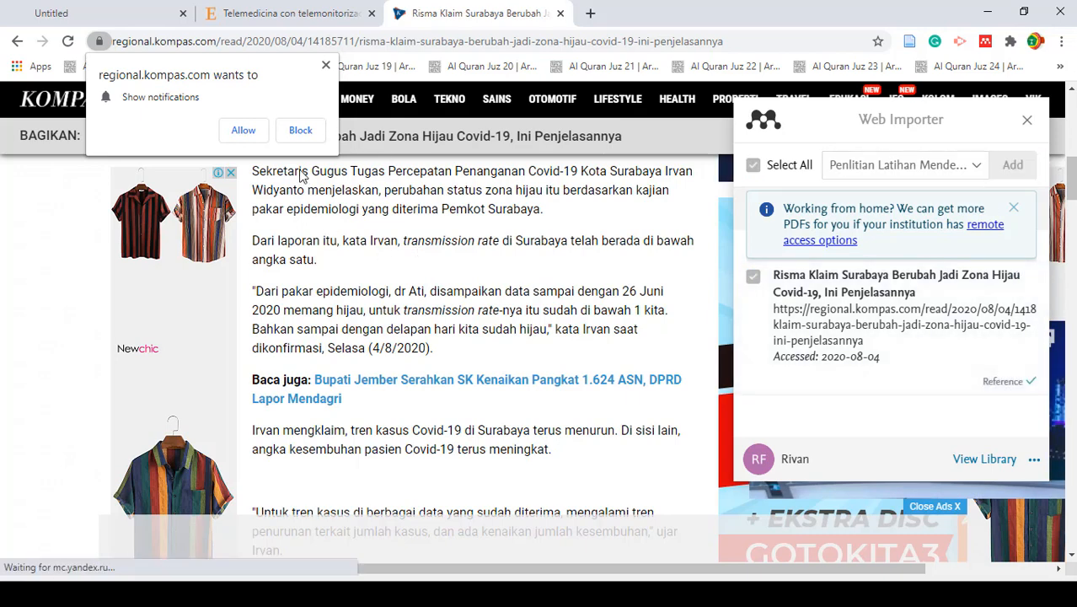
pyautogui.click(327, 66)
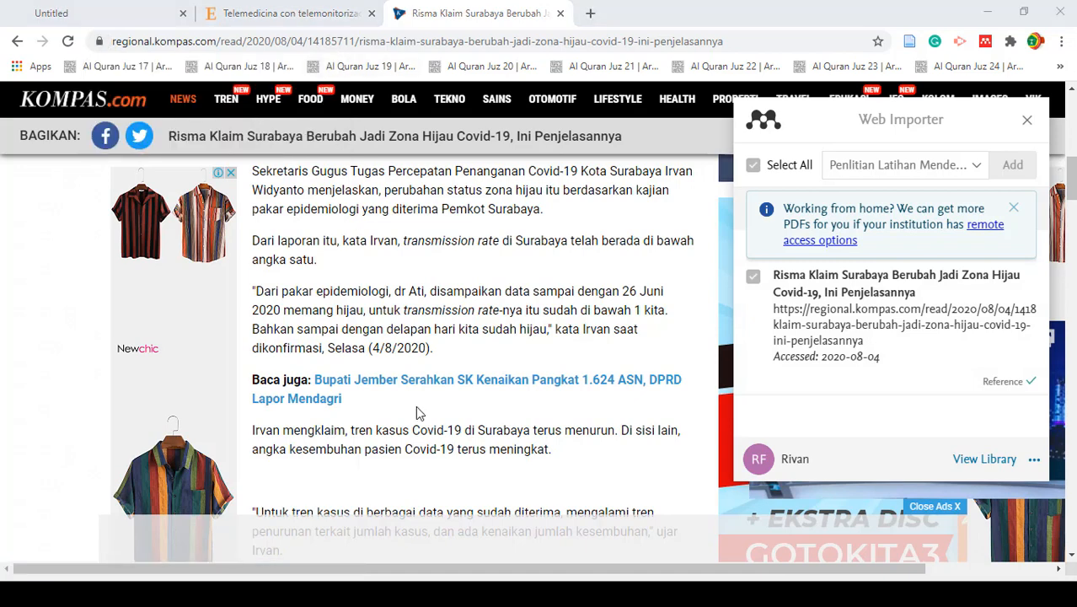
# - Switch to Mendeley Desktop, synchronize the library and open the details of the imported "Risma Klaim Surabaya" entry
pyautogui.hotkey('alt', 'Tab')
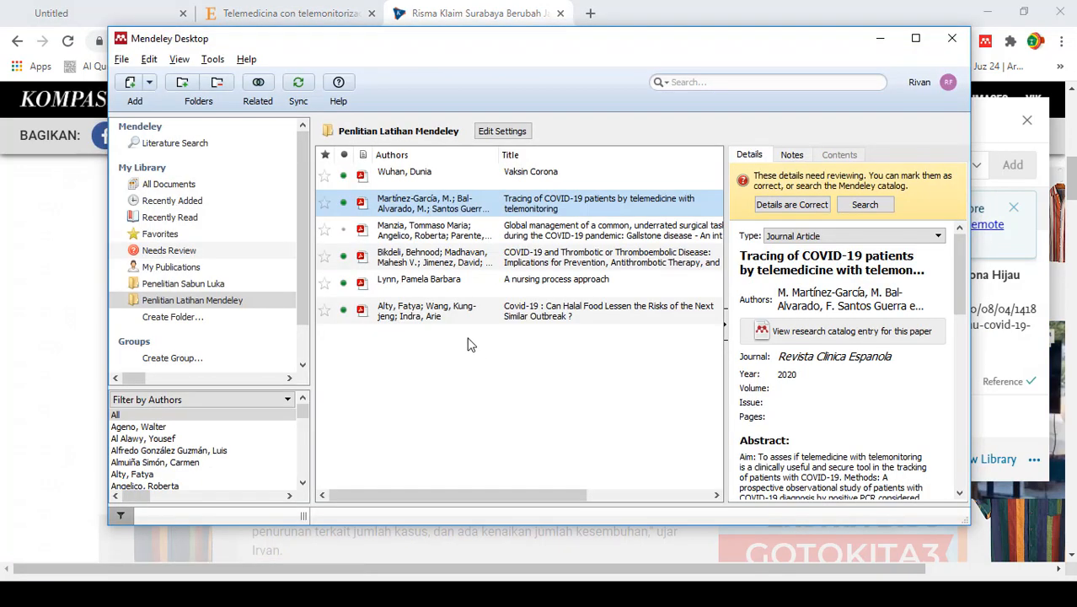
pyautogui.click(297, 84)
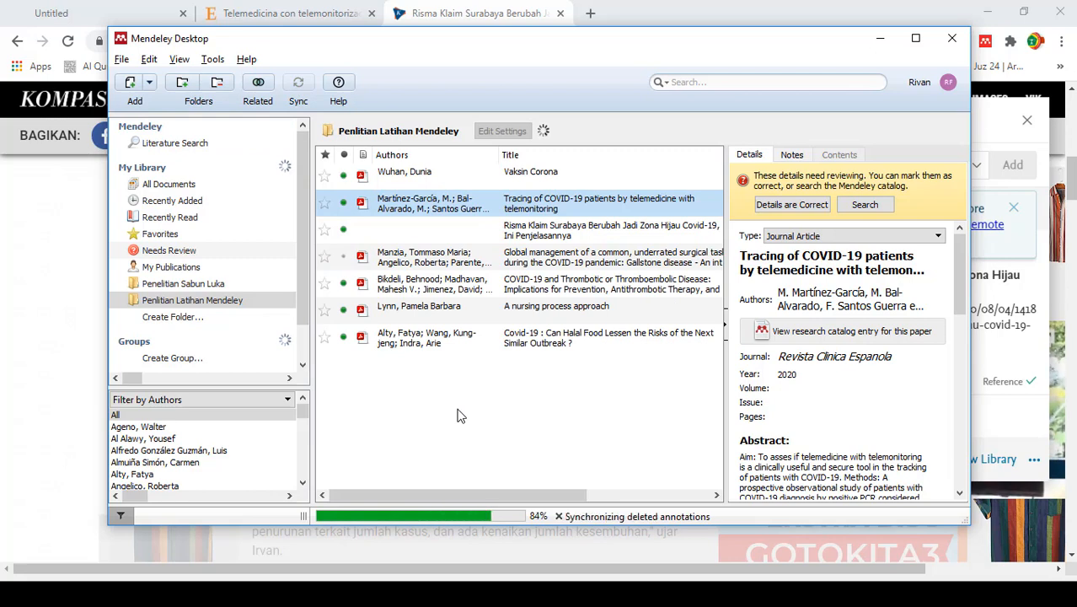
pyautogui.click(546, 228)
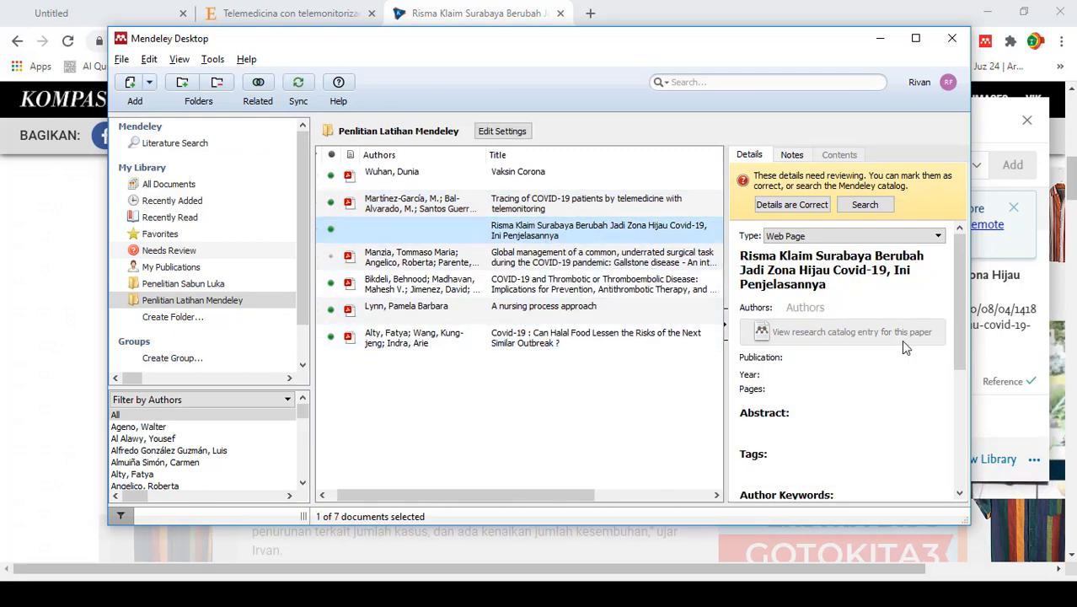
# - Return to the Kompas.com article in Chrome, close the Web Importer and look through the page for the author's name
pyautogui.click(838, 309)
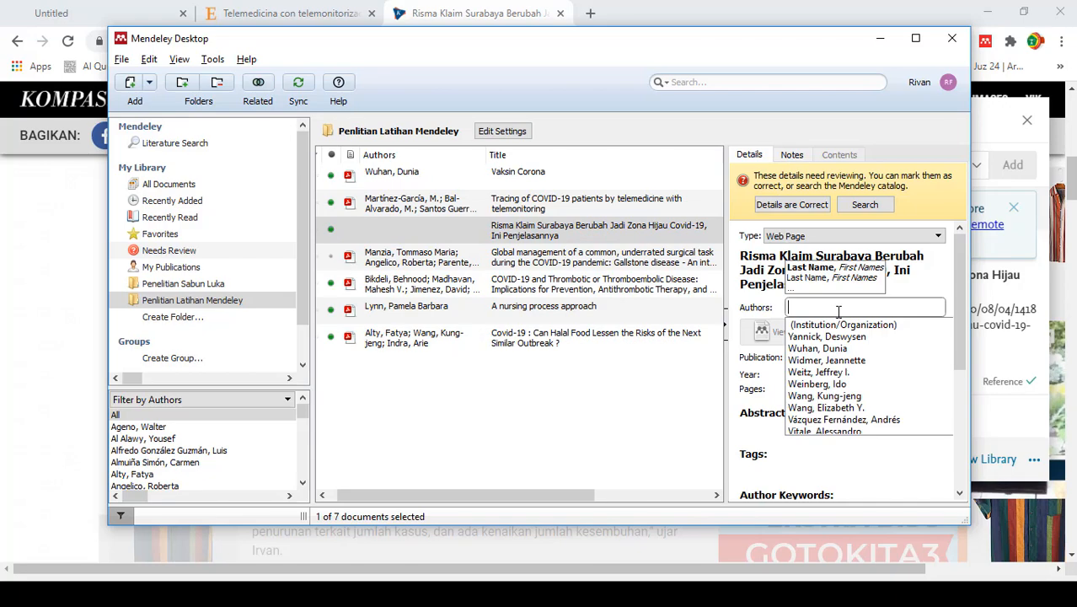
pyautogui.click(459, 14)
pyautogui.scroll(-1, 442, 419)
pyautogui.scroll(-4, 440, 417)
pyautogui.scroll(2, 440, 417)
pyautogui.scroll(6, 360, 346)
pyautogui.scroll(10, 360, 339)
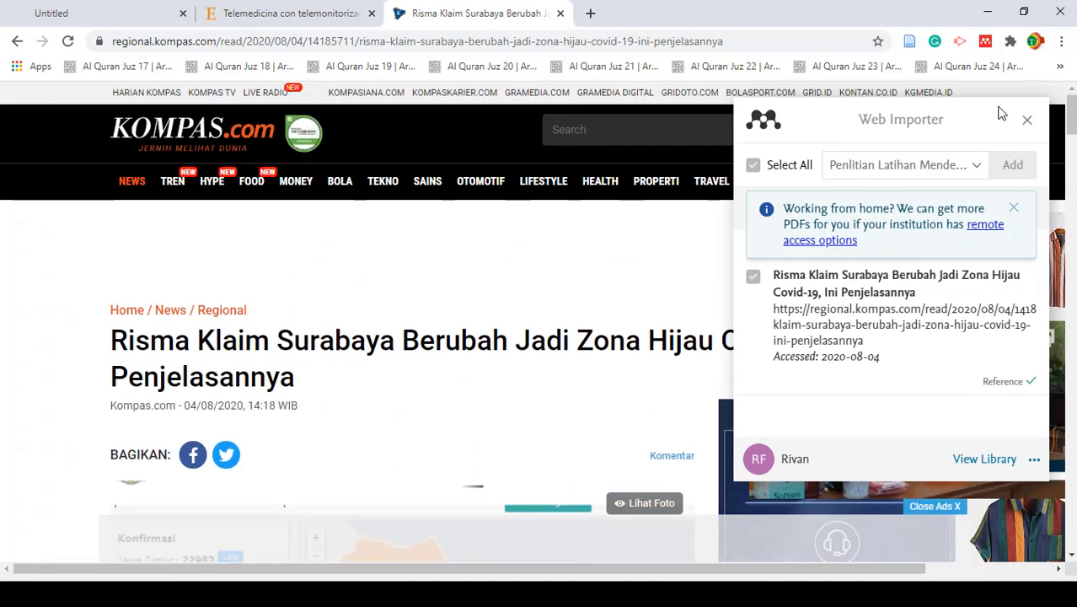
pyautogui.click(1028, 120)
pyautogui.scroll(-4, 390, 398)
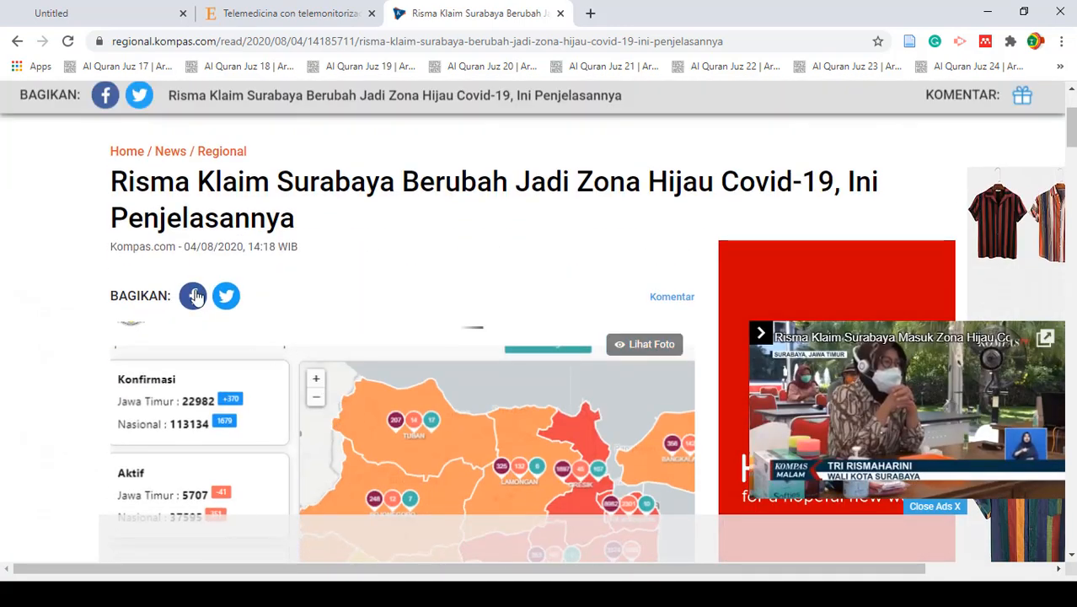
pyautogui.scroll(-10, 455, 363)
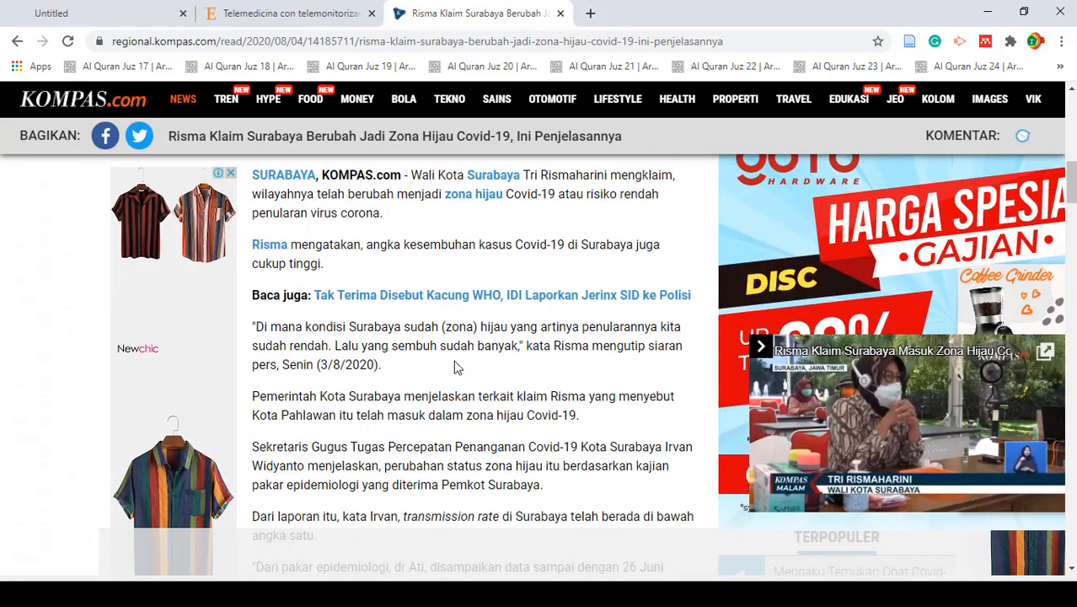
pyautogui.scroll(2, 456, 362)
pyautogui.scroll(-3, 481, 321)
# - Switch to Mendeley Desktop and enter the author's name for the "Risma Klaim Surabaya" web page entry
pyautogui.hotkey('alt', 'Tab')
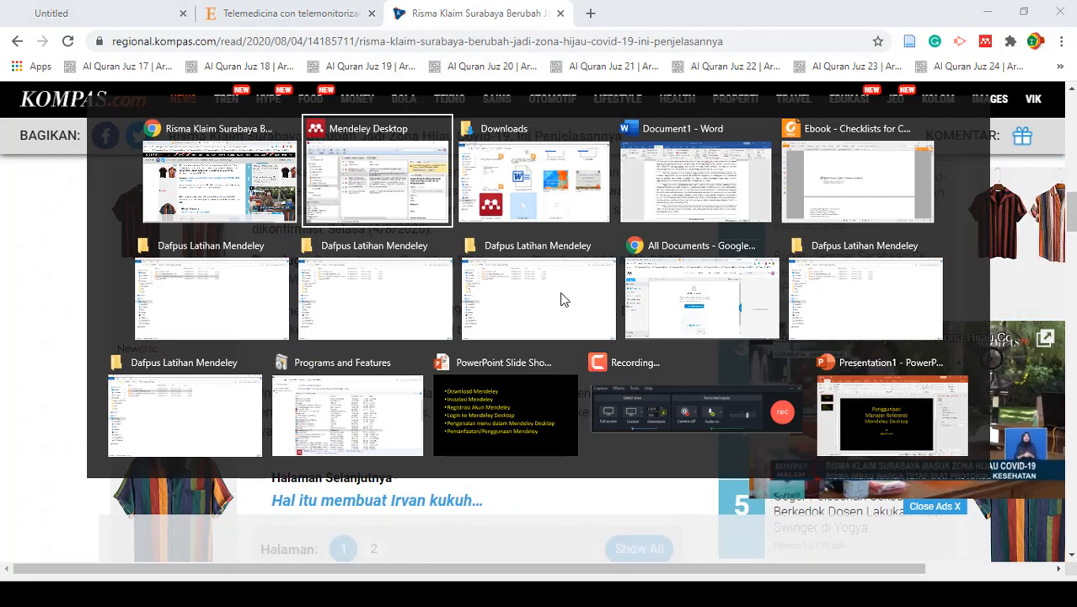
pyautogui.click(842, 313)
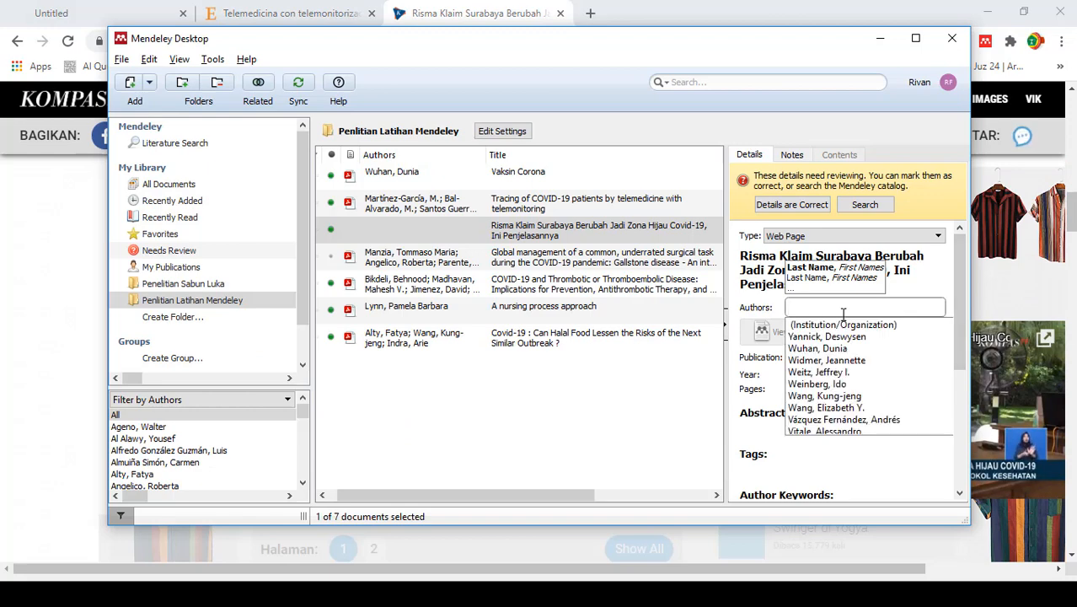
pyautogui.write('Titin')
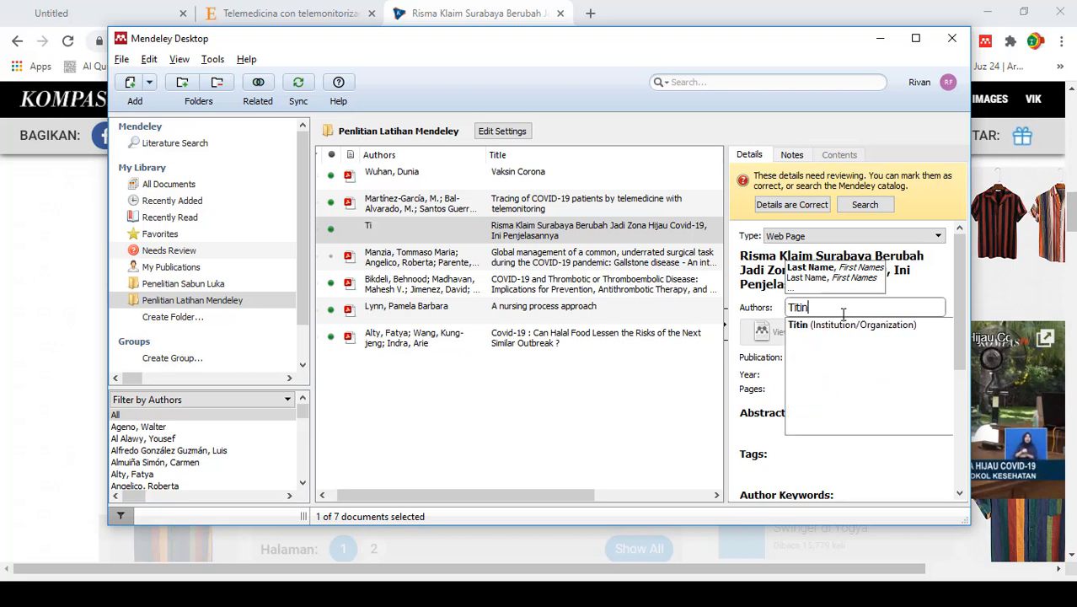
pyautogui.press('Tab')
pyautogui.scroll(-1, 819, 371)
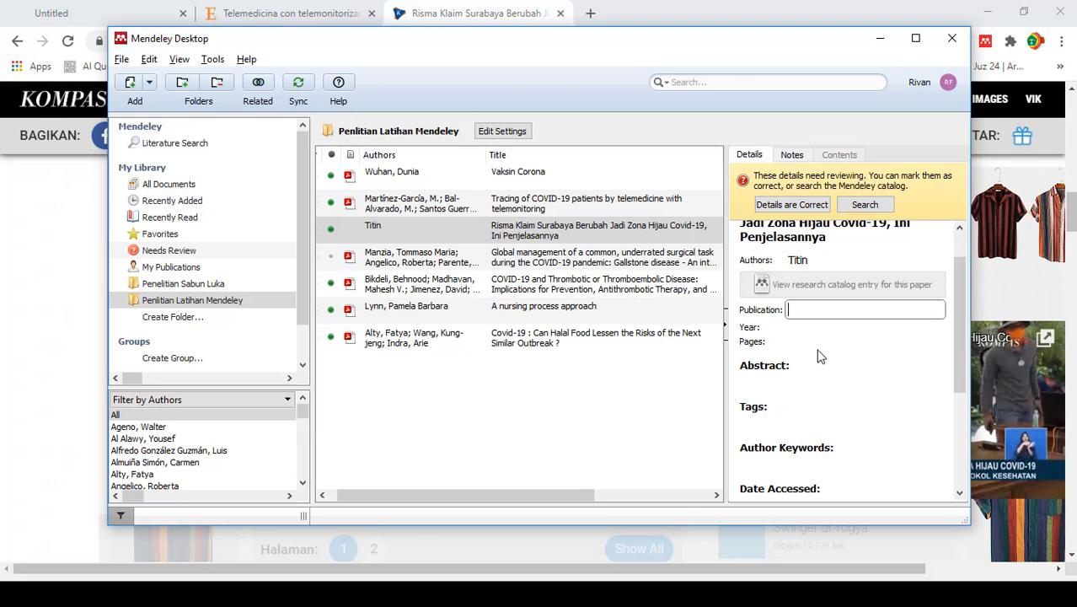
# - Mark the details of the "Risma Klaim Surabaya" entry as correct
pyautogui.click(615, 438)
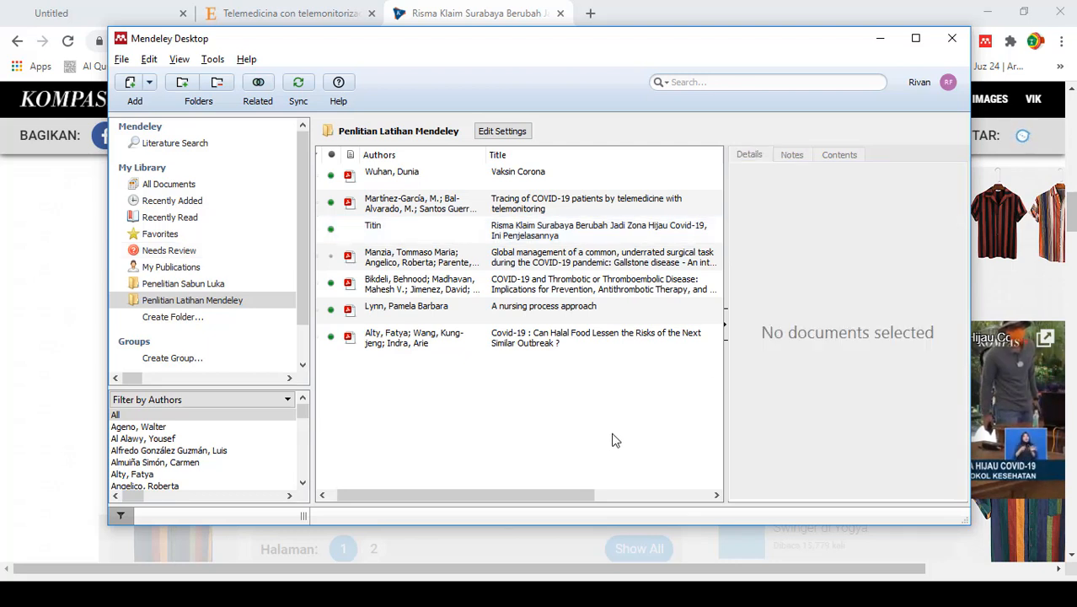
pyautogui.click(519, 230)
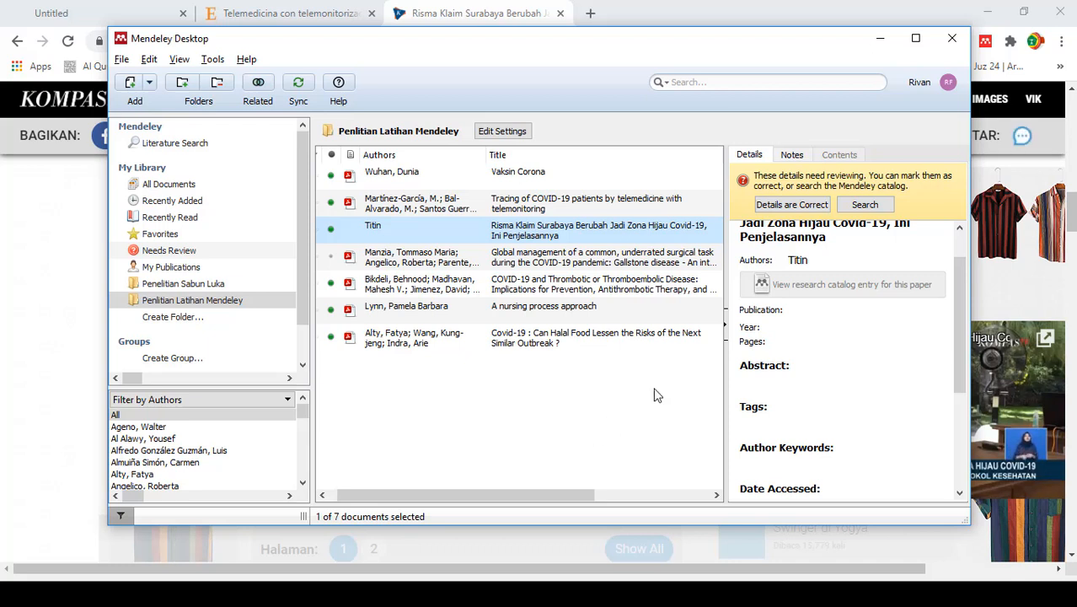
pyautogui.click(792, 204)
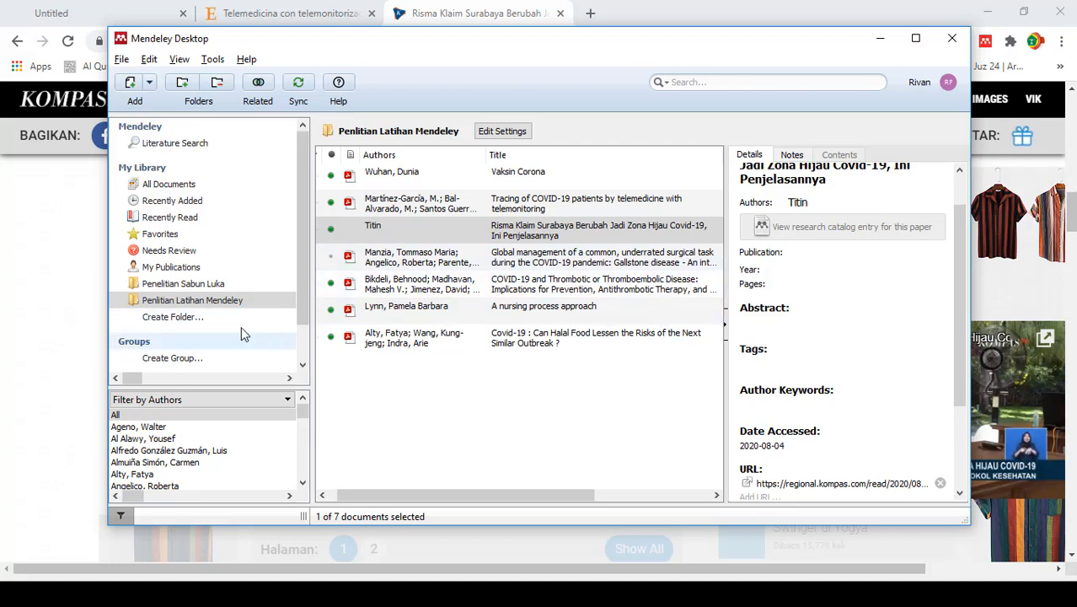
# - Export all documents in the Penlitian Latihan Mendeley folder to Downloads as a BibTeX file named "Penelitian Latihan mendeley" plus the owner's first name
pyautogui.click(194, 300)
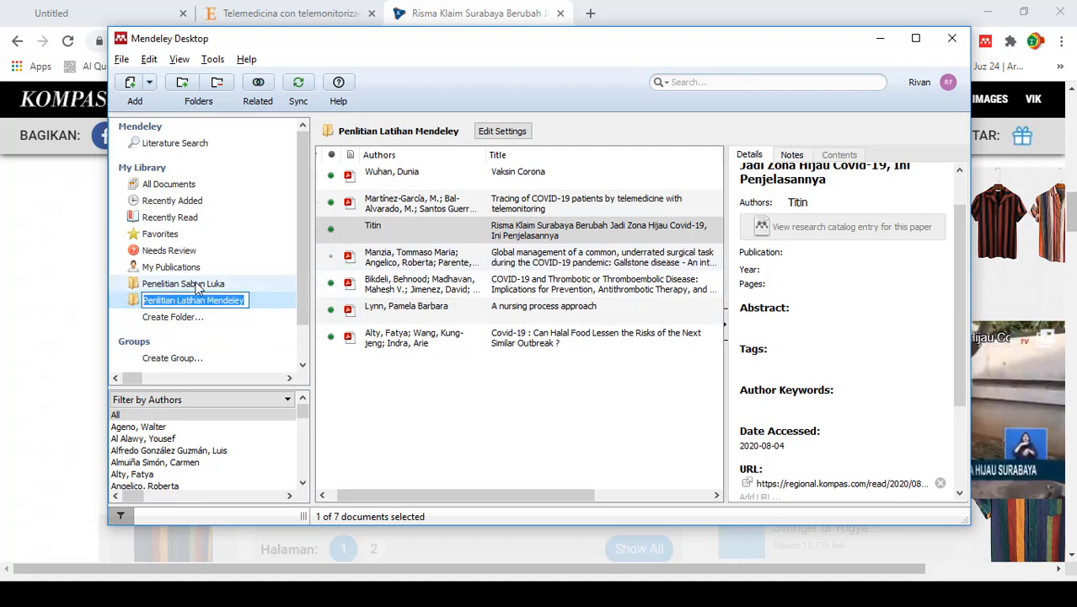
pyautogui.click(193, 285)
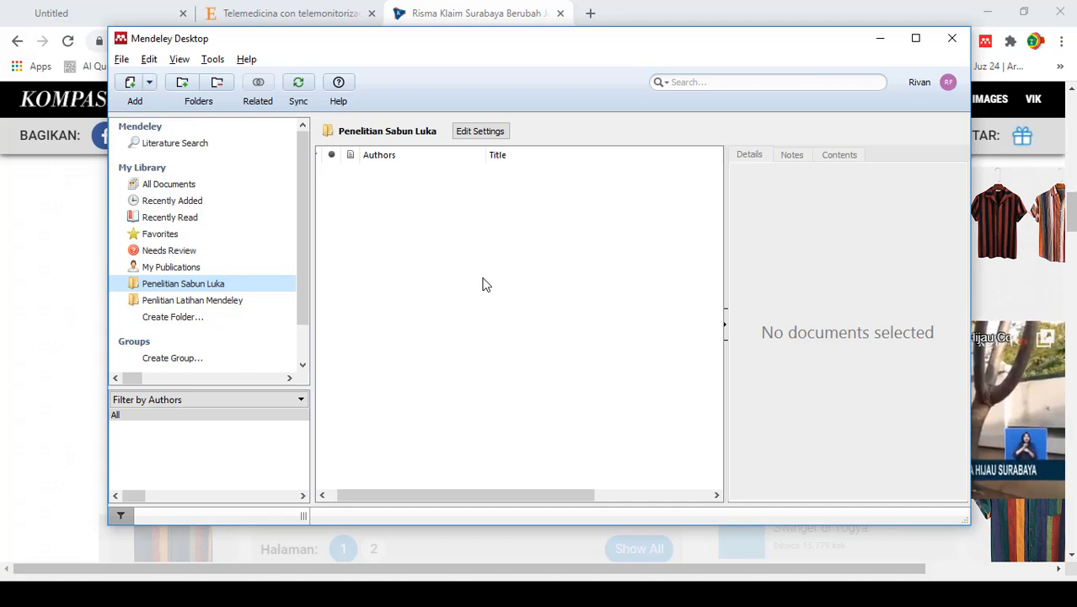
pyautogui.click(223, 301)
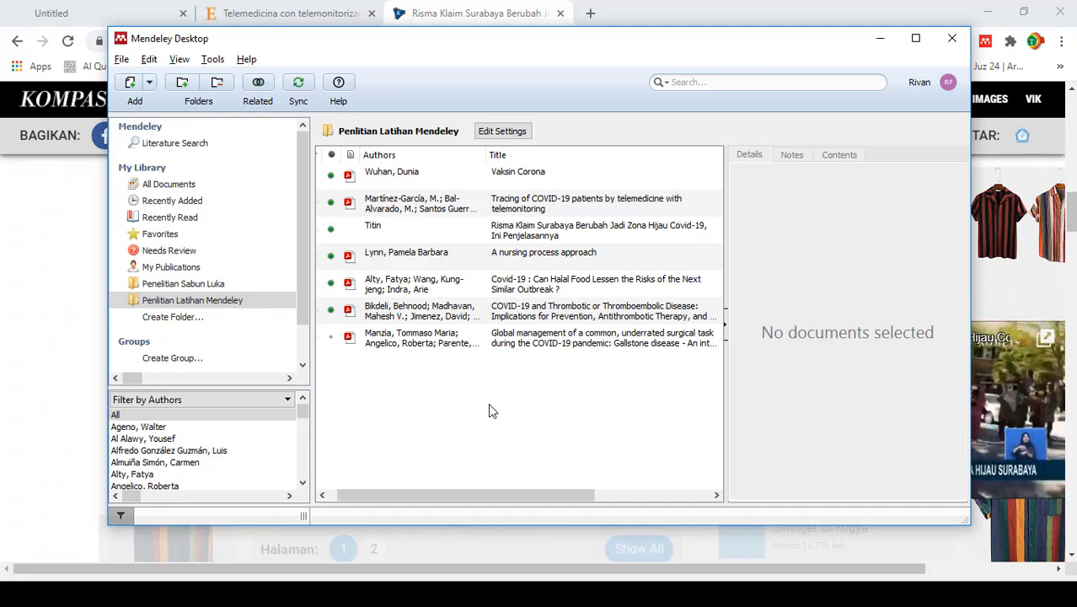
pyautogui.click(441, 174)
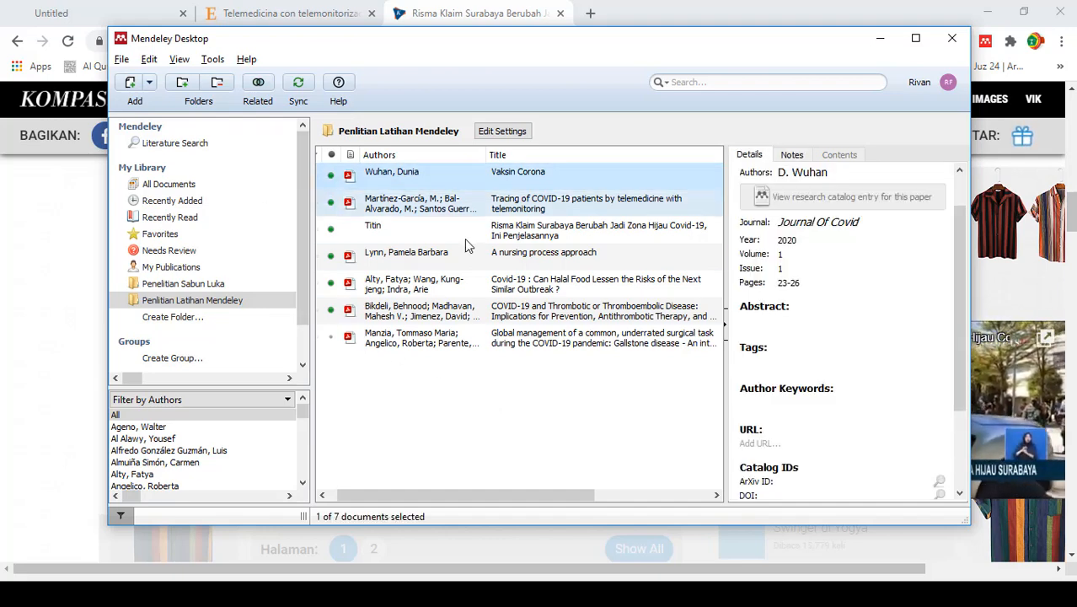
pyautogui.keyDown('shift'); pyautogui.click(502, 349); pyautogui.keyUp('shift')
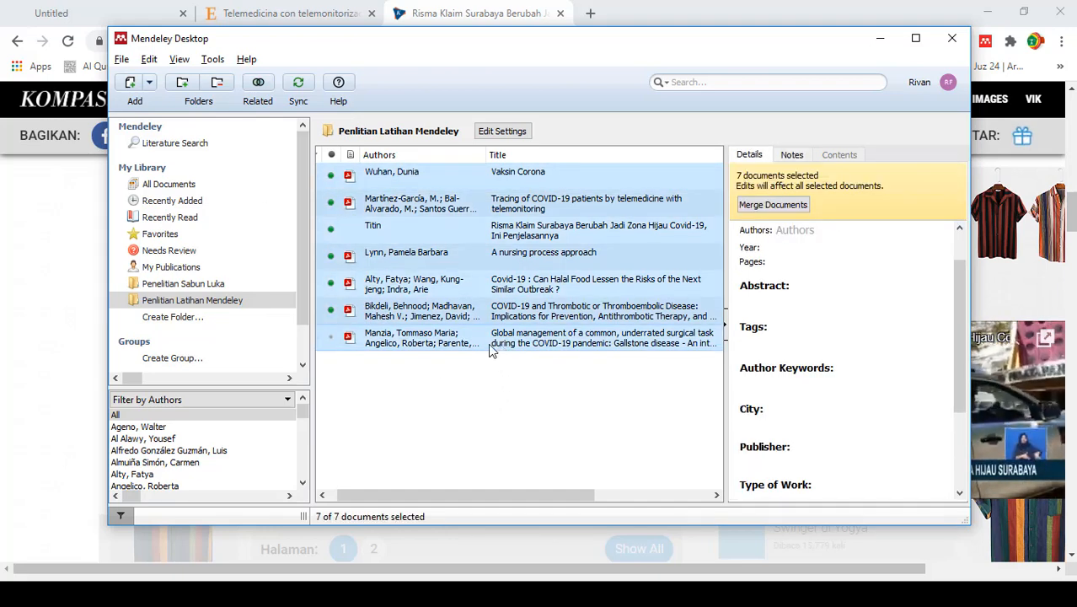
pyautogui.click(122, 59)
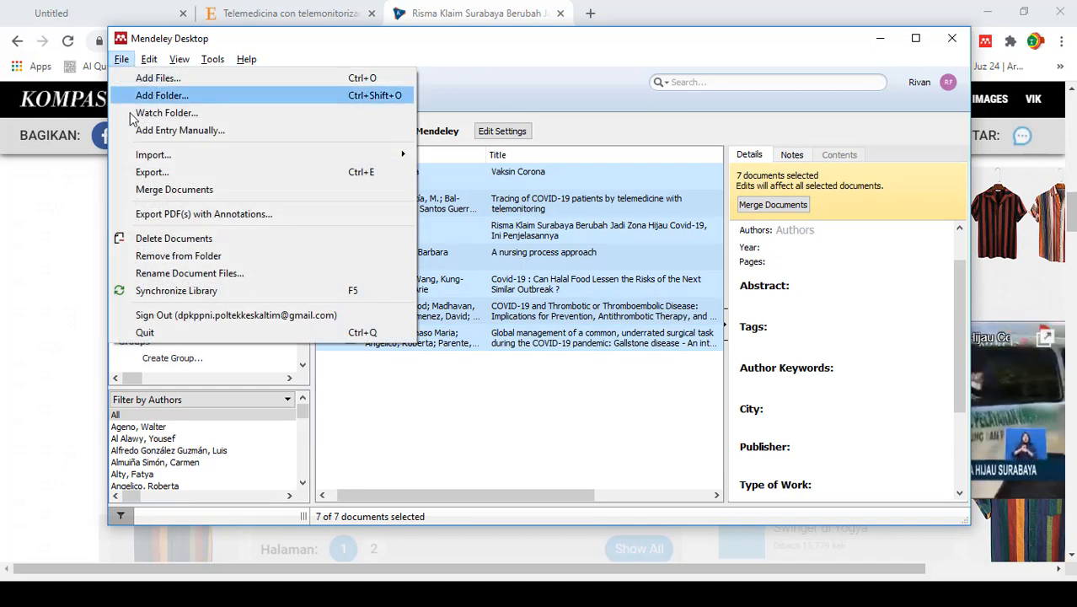
pyautogui.click(152, 172)
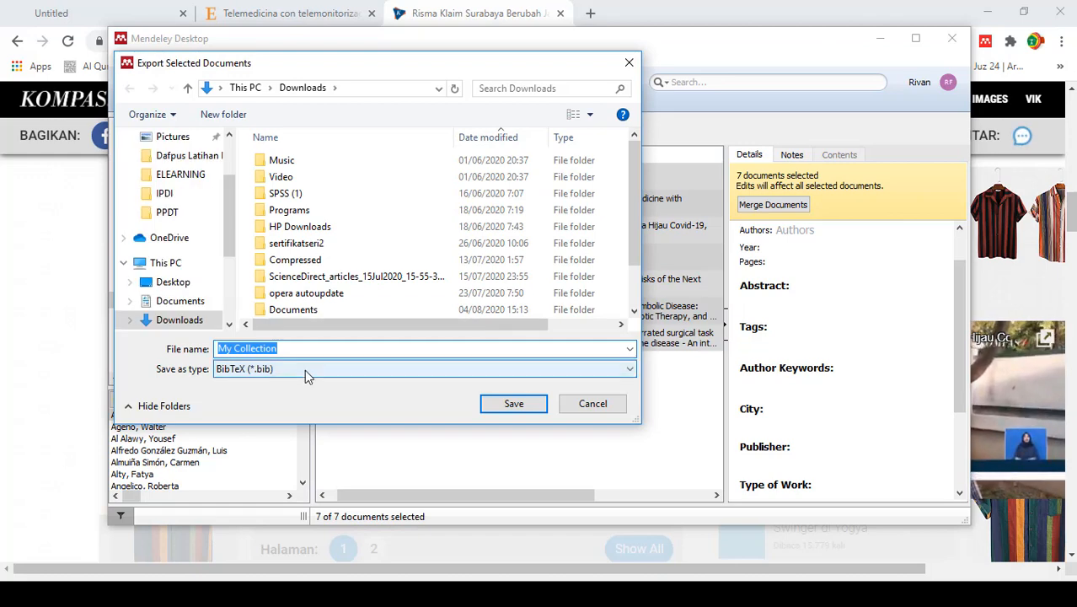
pyautogui.write('Penelitian ')
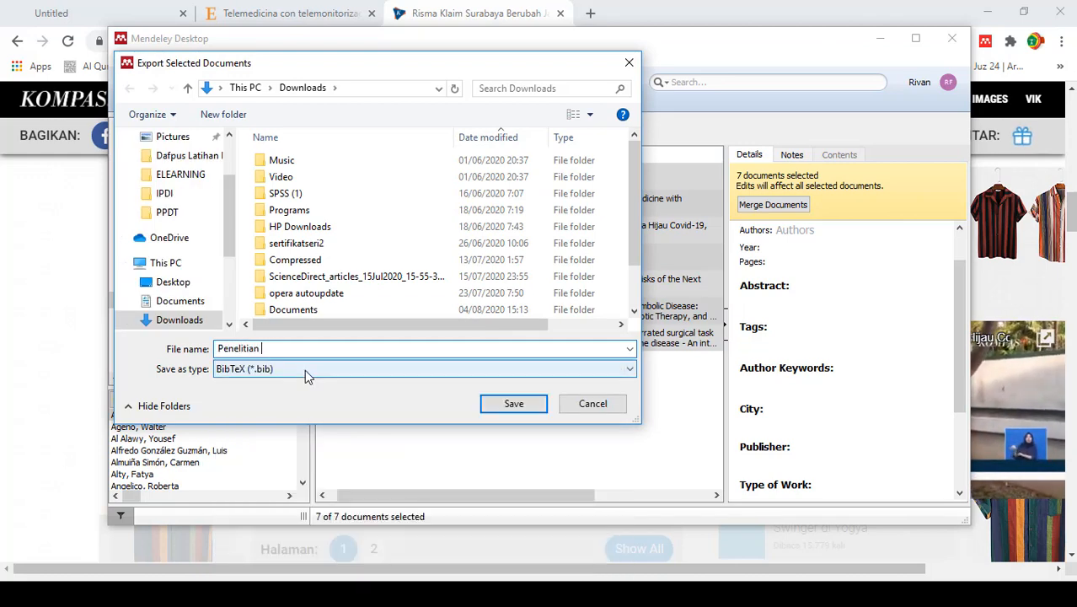
pyautogui.write('Latihan mend')
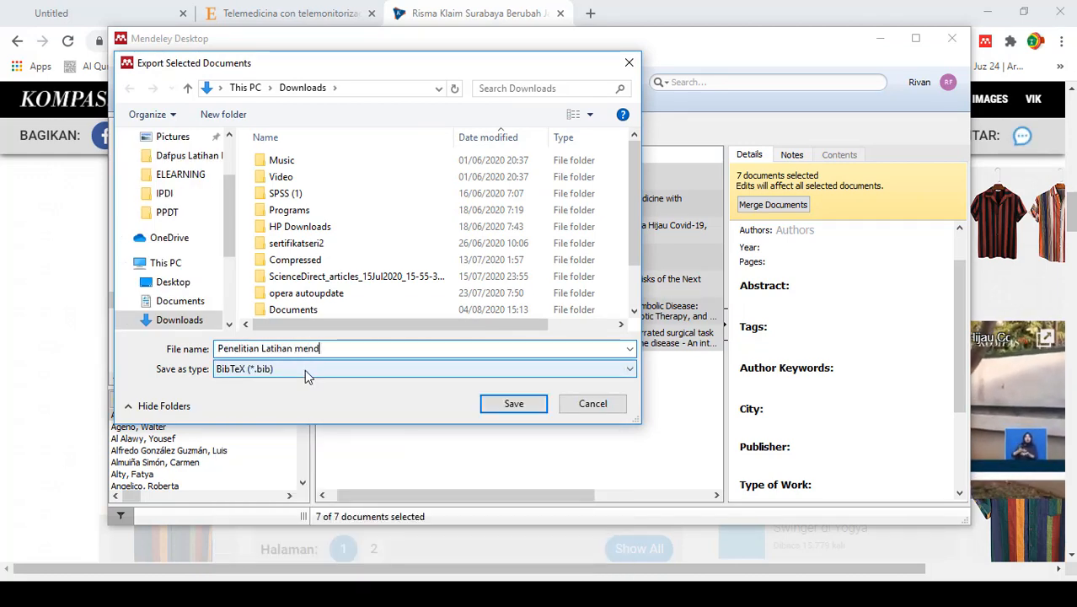
pyautogui.write('eley Rivan')
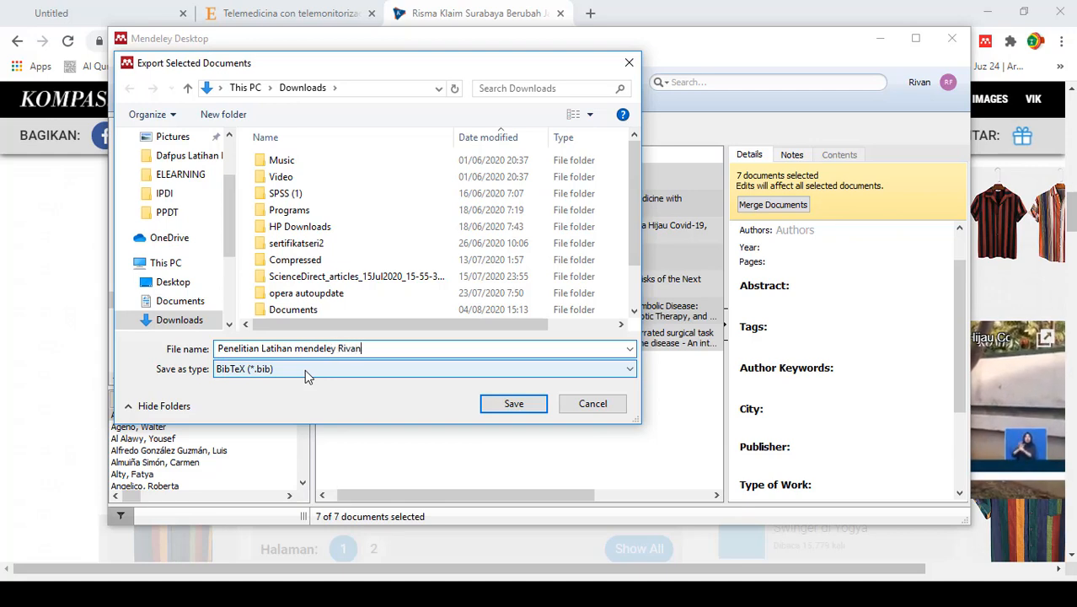
pyautogui.click(511, 404)
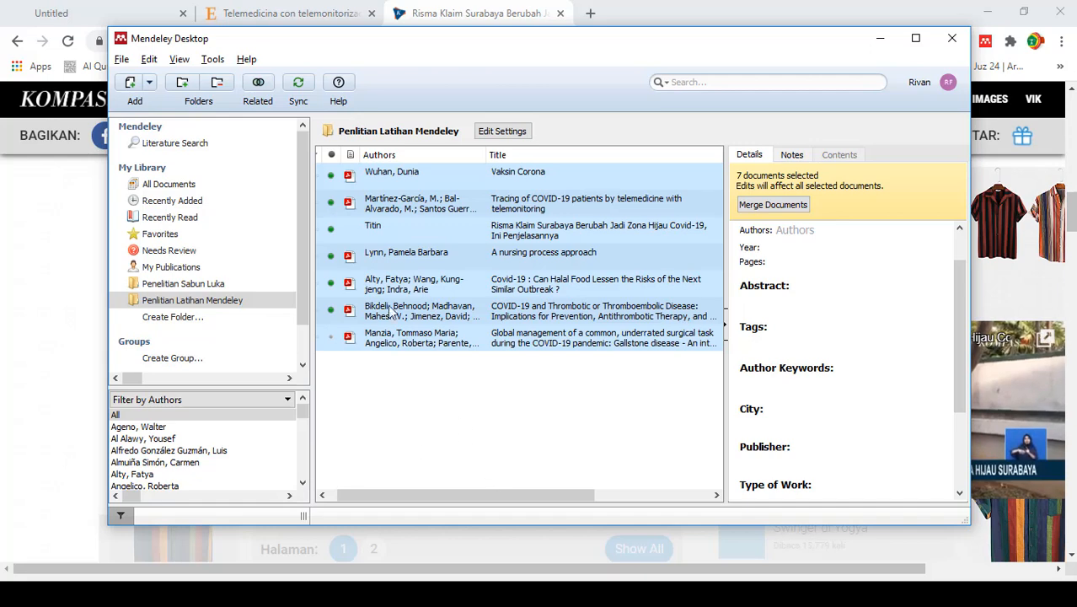
# - Export the selected documents as a BibTeX file named "Penelitian Latihan Mendeley" plus the owner's first name into Desktop > Dafpus Latihan Mendeley
pyautogui.click(122, 59)
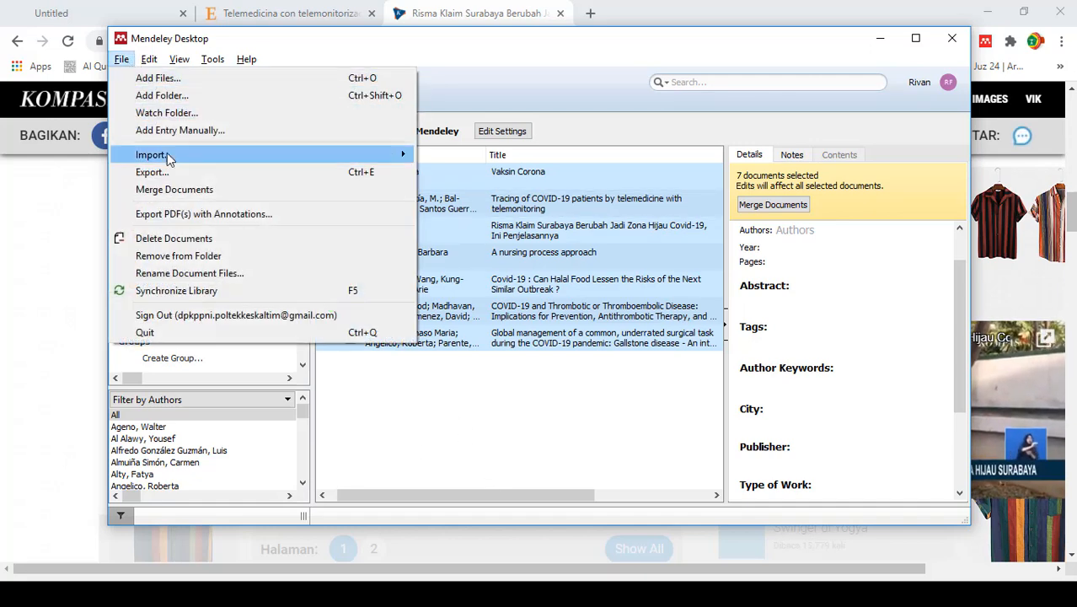
pyautogui.click(152, 172)
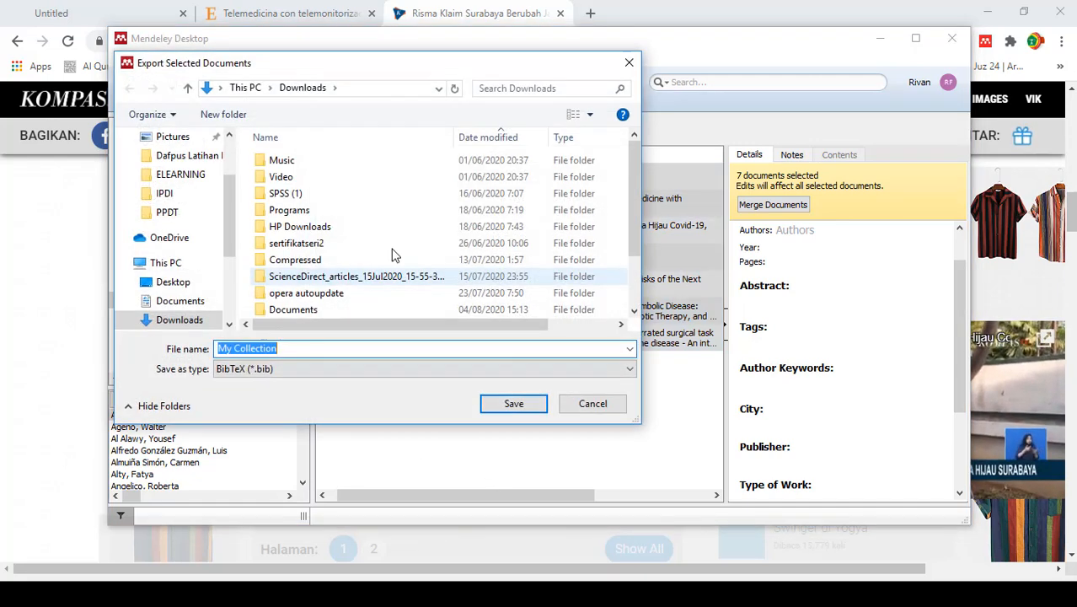
pyautogui.click(209, 157)
pyautogui.click(406, 354)
pyautogui.write('Penel')
pyautogui.write('itian')
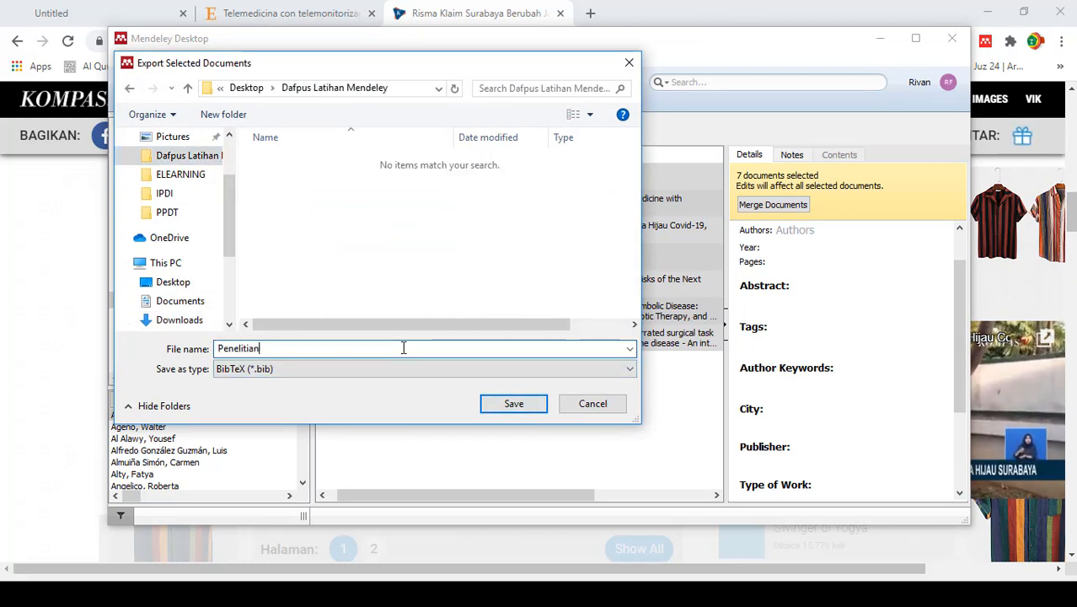
pyautogui.write(' Latihan Mendeley Rivan')
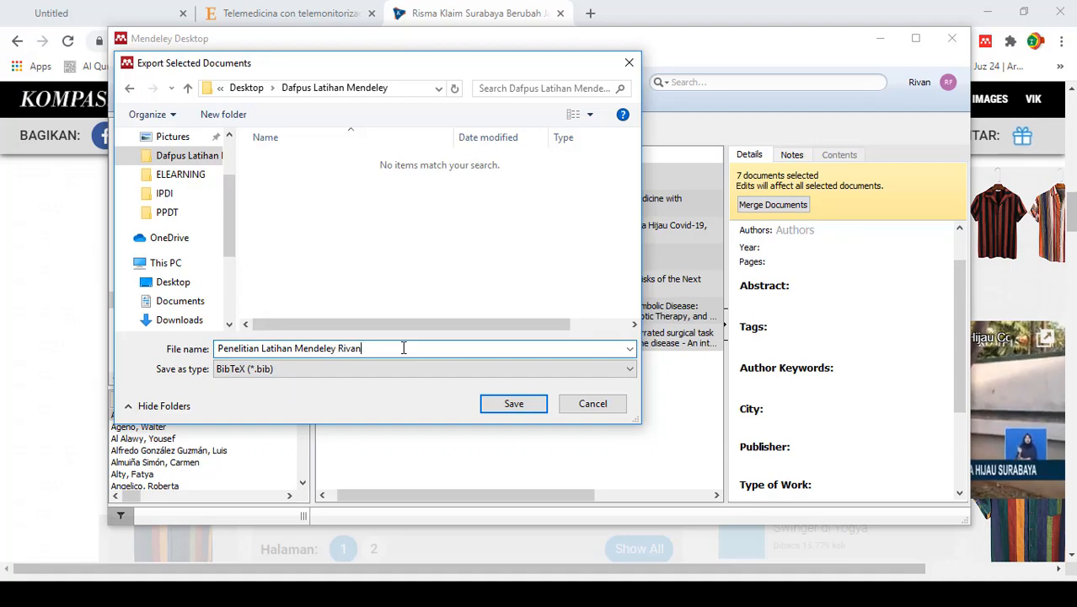
pyautogui.press('Return')
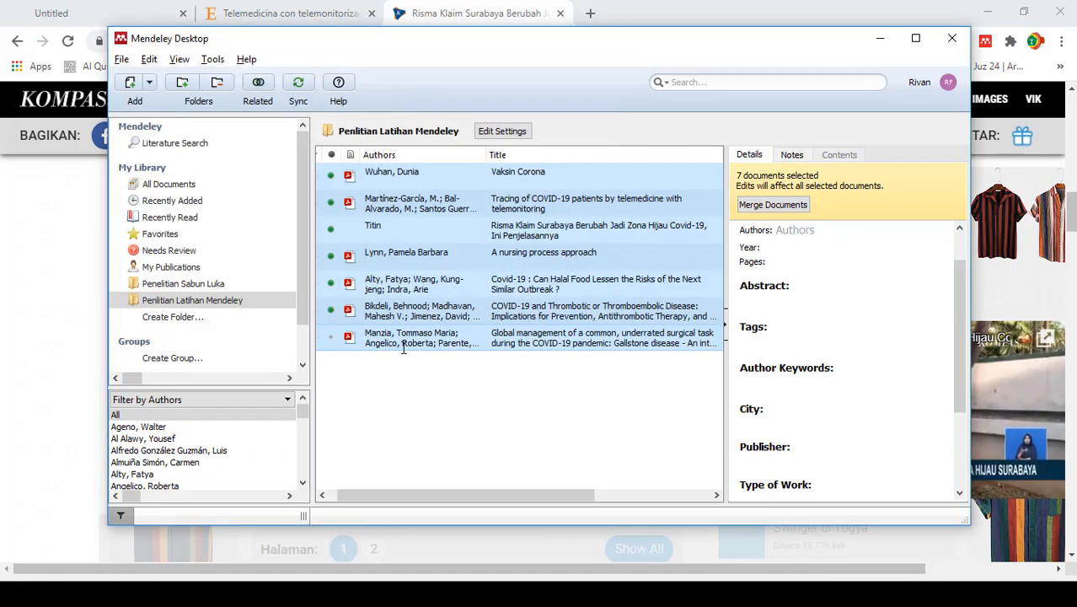
# - Switch to File Explorer and check the exported BibTeX file in the Dafpus Latihan Mendeley folder on the Desktop
pyautogui.hotkey('alt', 'Tab')
pyautogui.hotkey('alt', 'Tab')
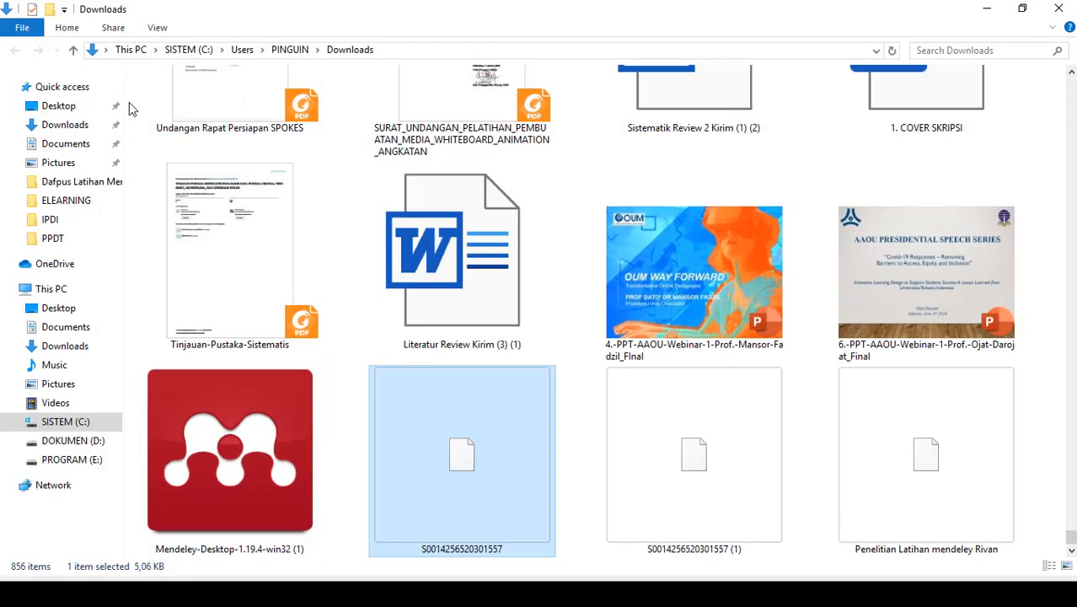
pyautogui.click(76, 90)
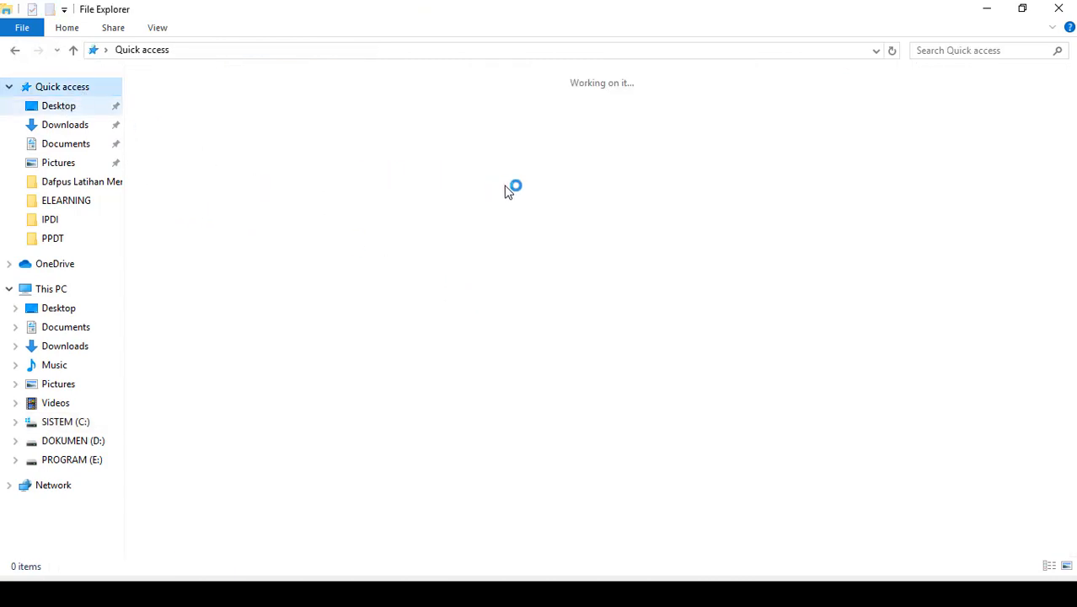
pyautogui.click(59, 110)
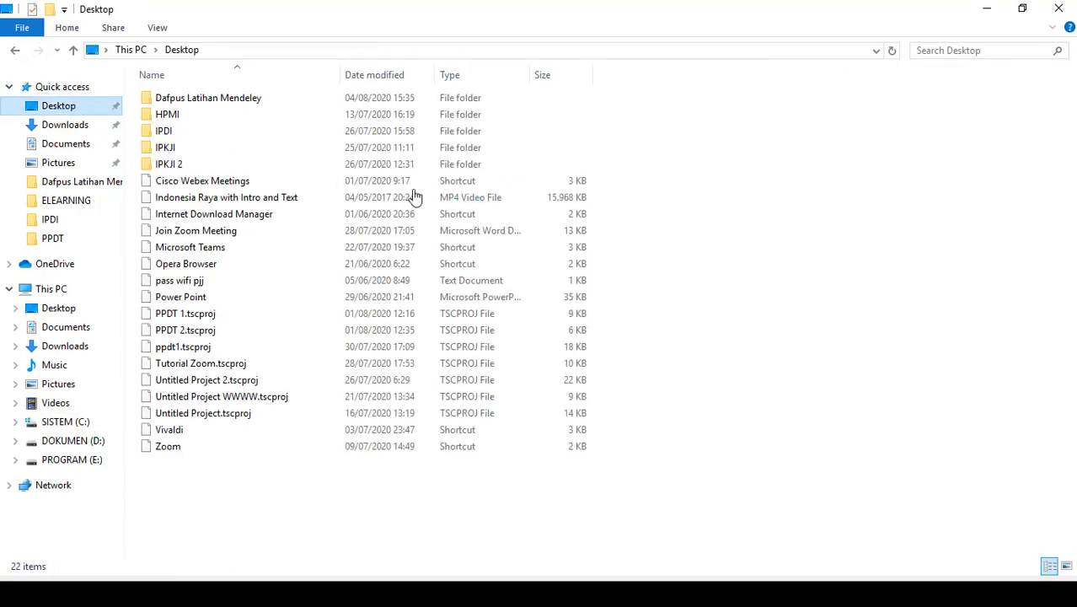
pyautogui.doubleClick(194, 97)
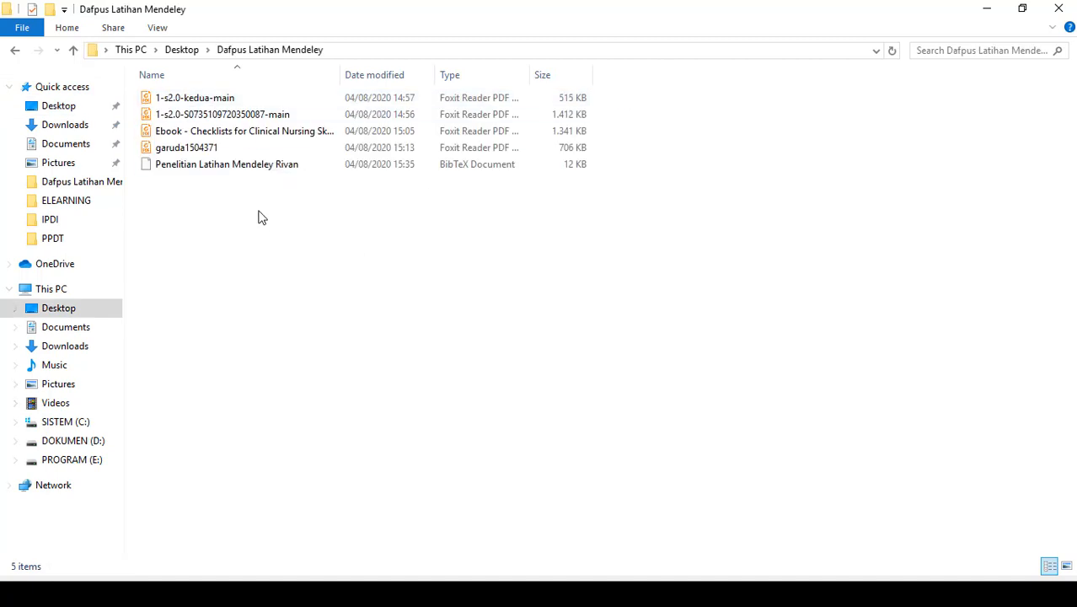
pyautogui.click(217, 169)
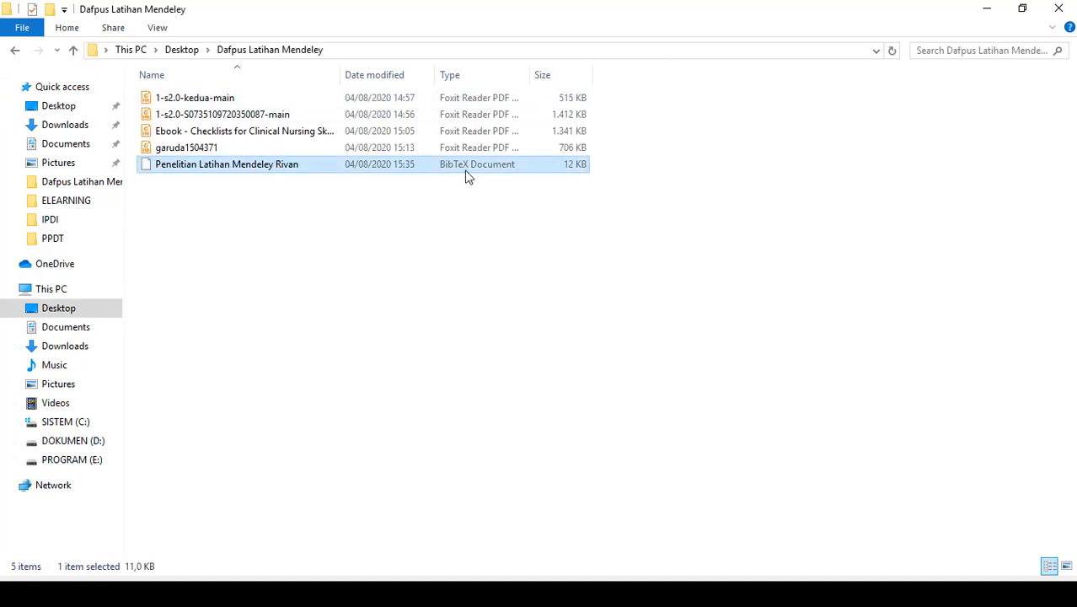
pyautogui.click(531, 330)
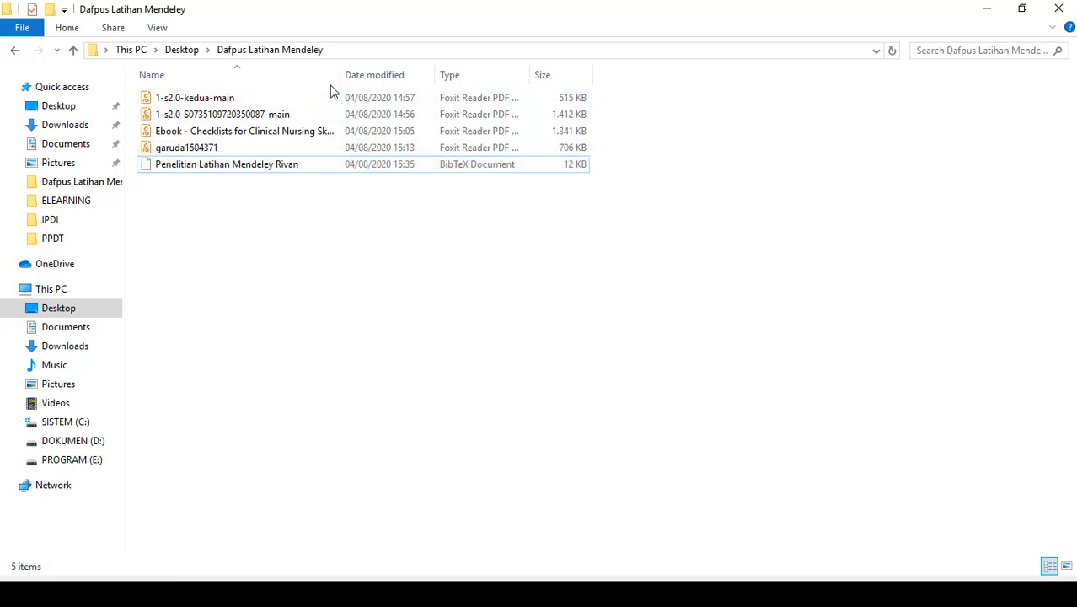
pyautogui.click(272, 176)
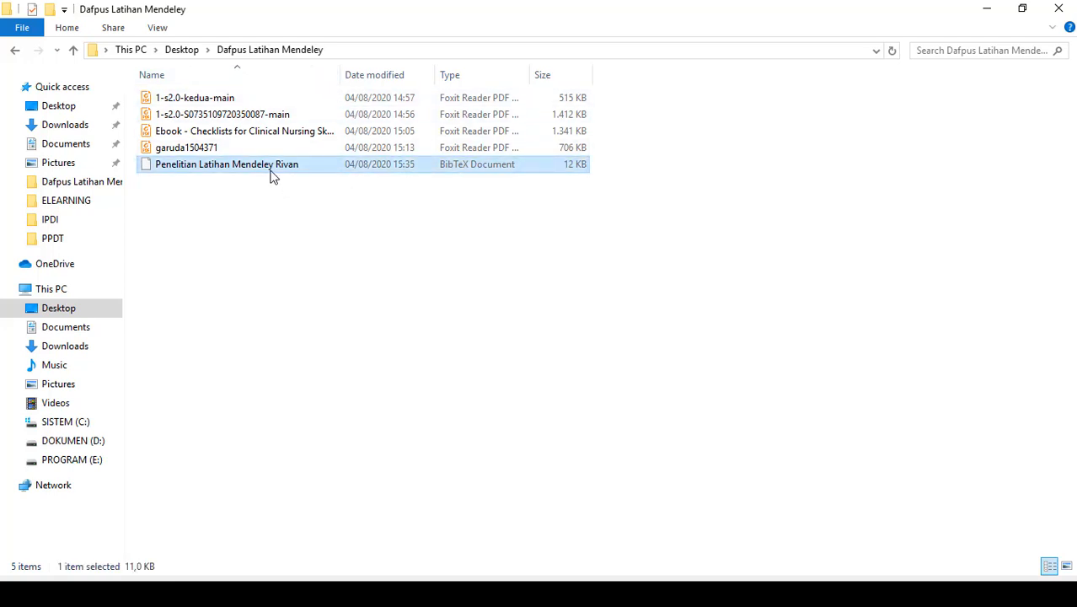
pyautogui.rightClick(272, 176)
pyautogui.click(881, 337)
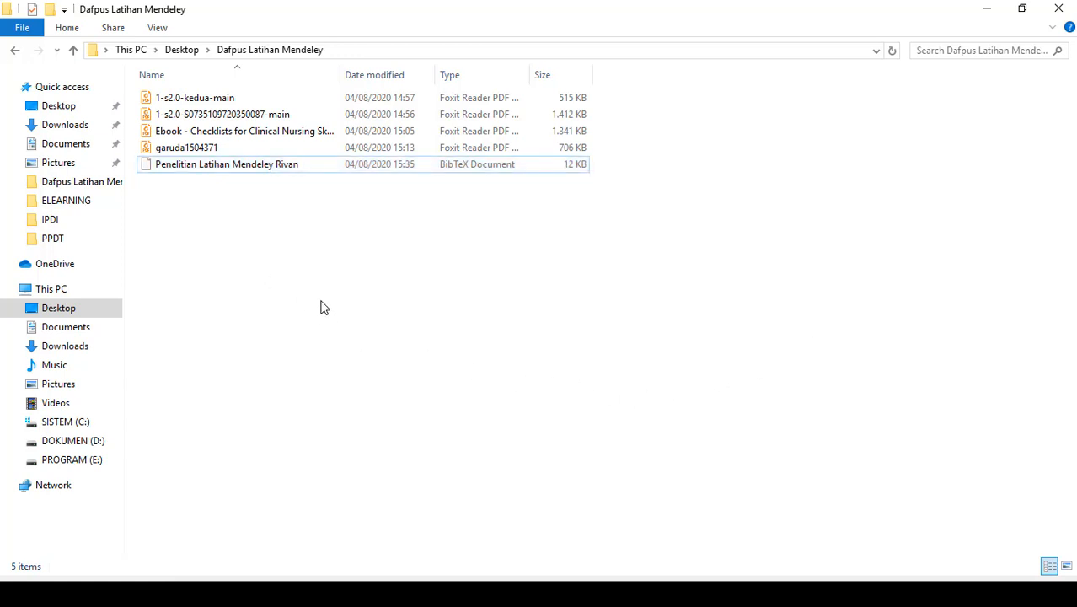
pyautogui.click(222, 167)
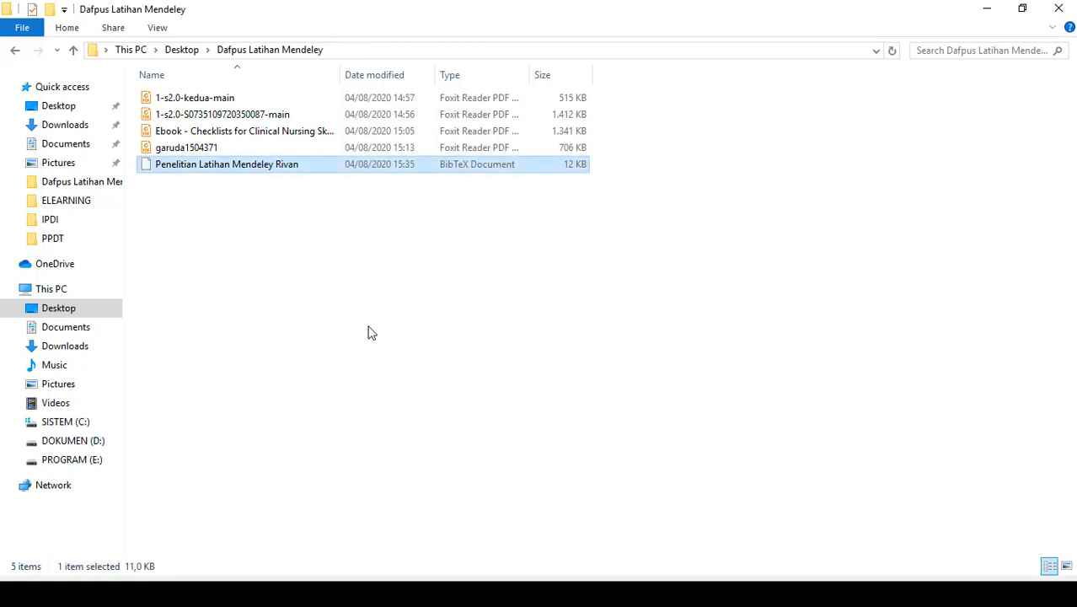
# - Close the Mendeley profile page in Chrome, return to Mendeley Desktop and sign out of the current account
pyautogui.hotkey('alt', 'Tab')
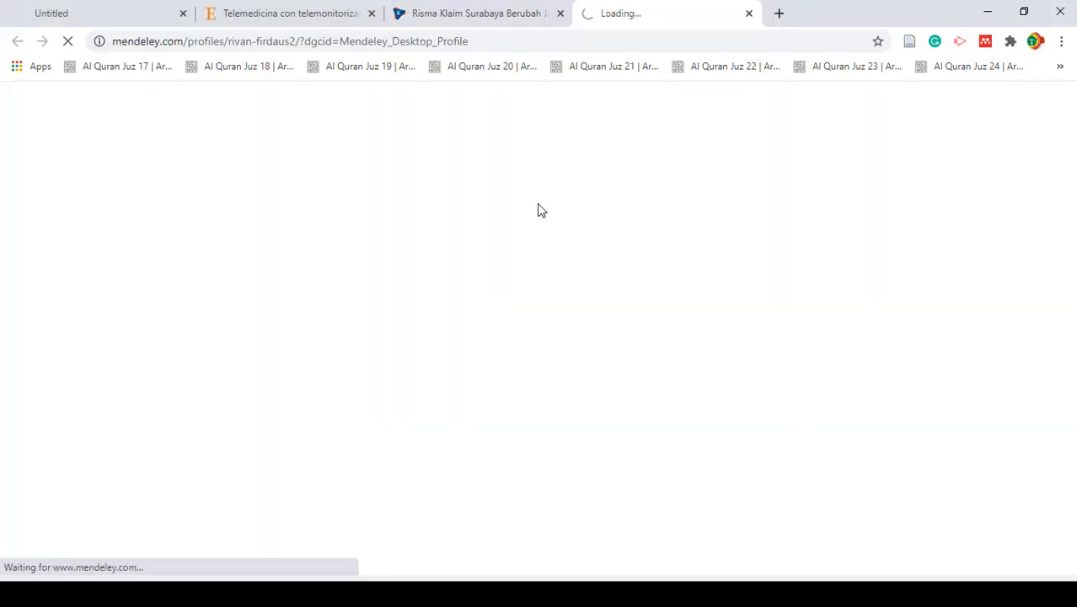
pyautogui.click(749, 13)
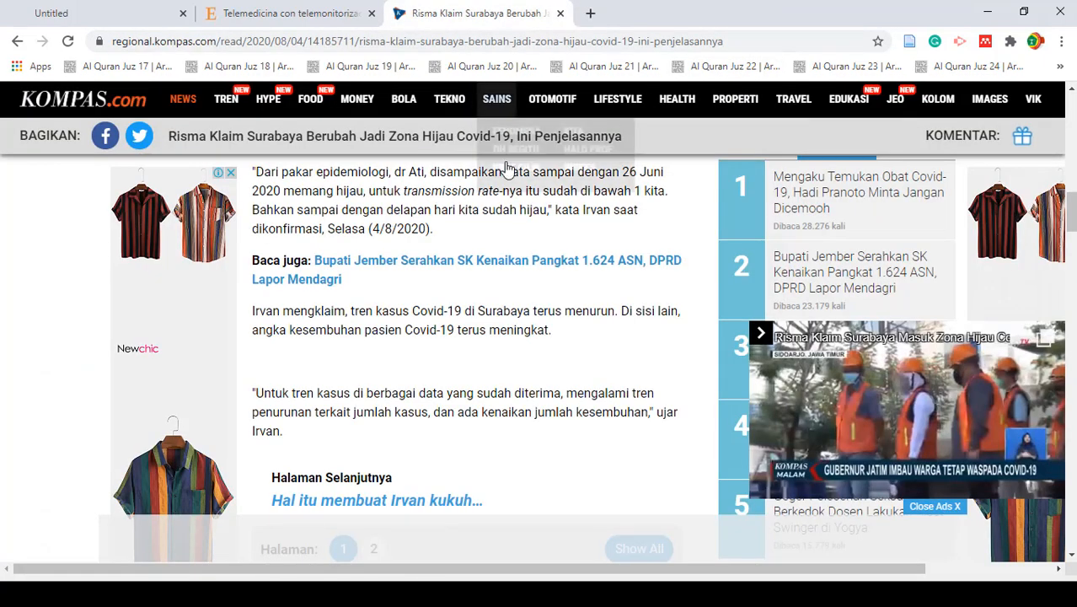
pyautogui.hotkey('alt', 'Tab')
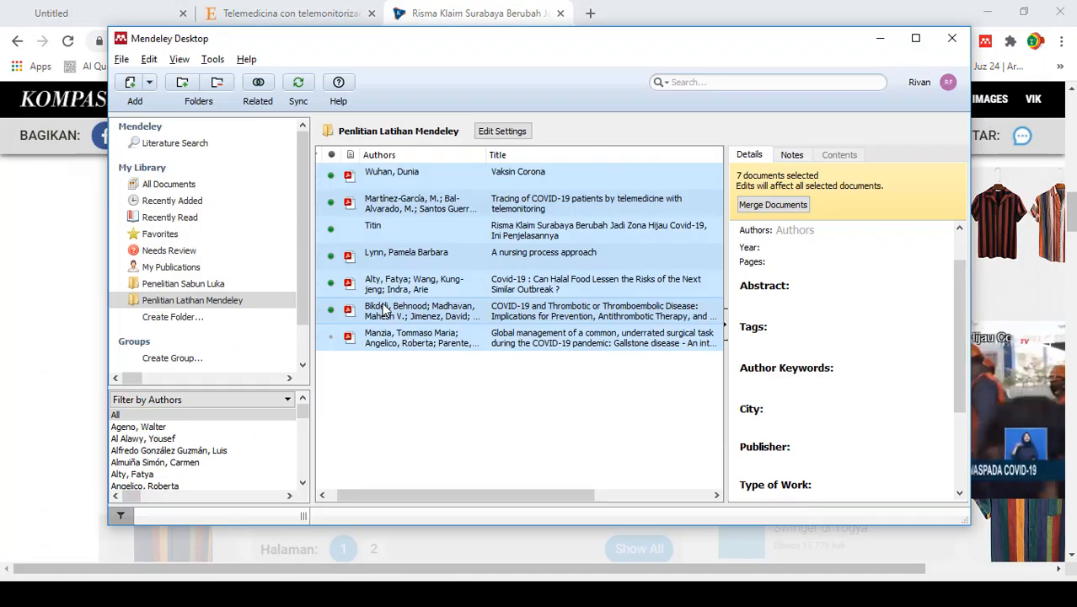
pyautogui.click(122, 59)
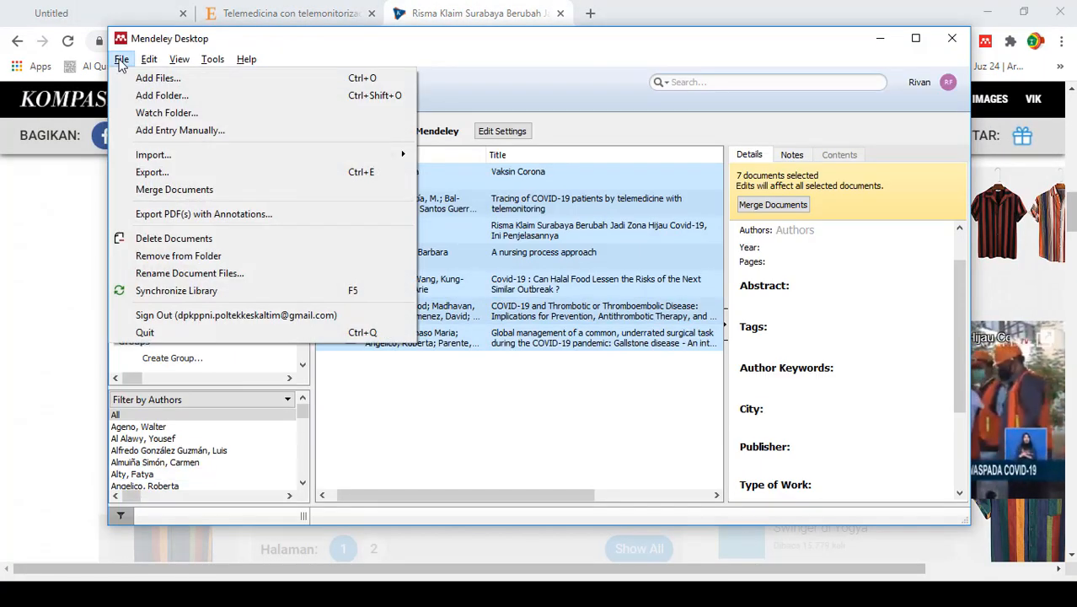
pyautogui.click(167, 315)
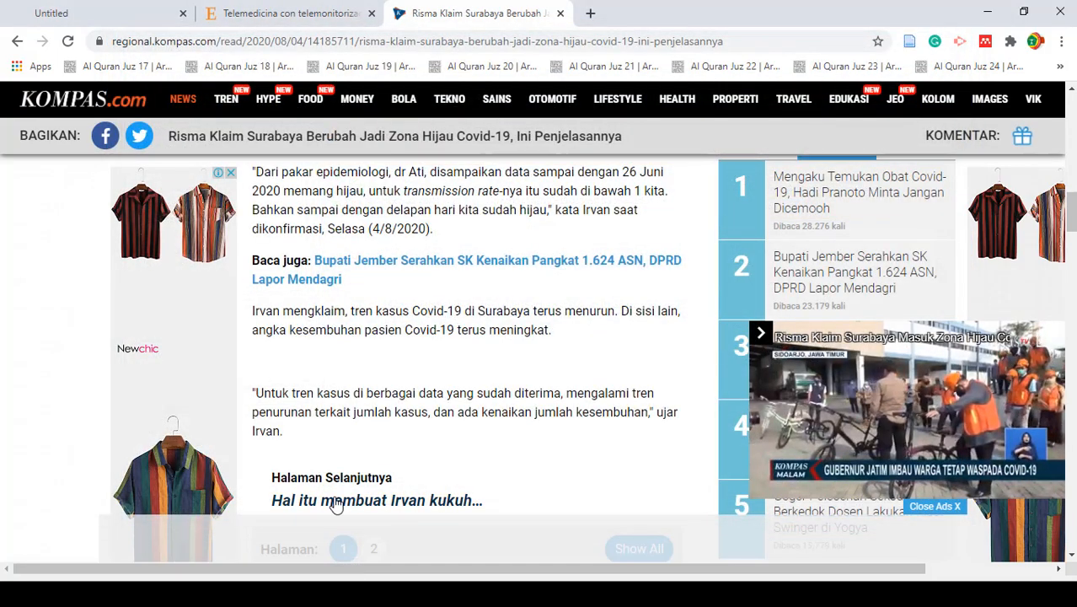
# - Bring up the Mendeley Desktop sign-in window, searching Windows for the app with "men"
pyautogui.hotkey('alt', 'Tab')
pyautogui.hotkey('alt', 'Tab')
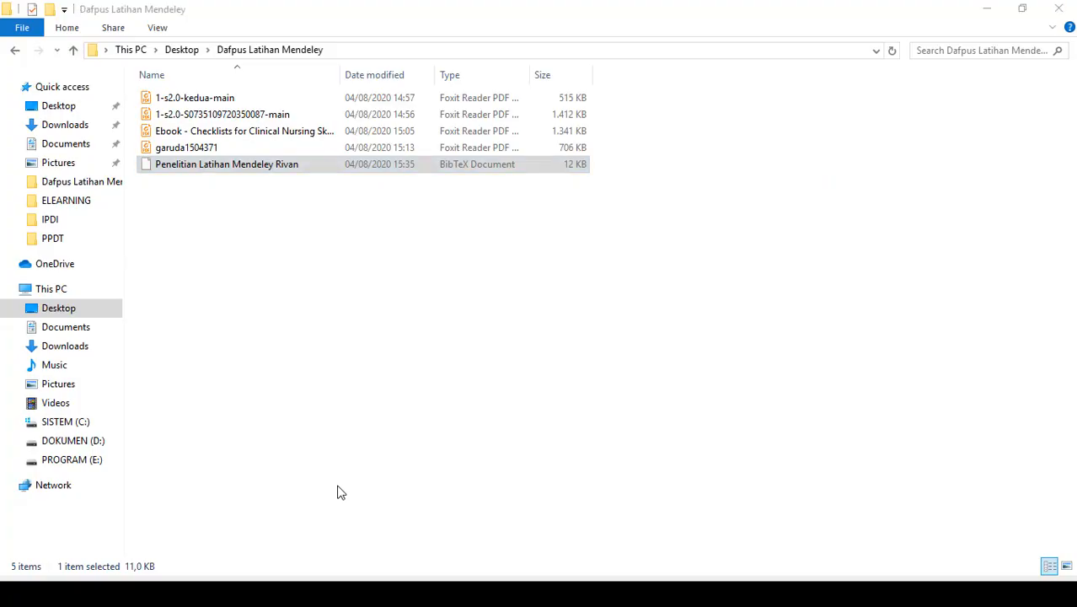
pyautogui.click(35, 594)
pyautogui.click(35, 593)
pyautogui.click(34, 593)
pyautogui.click(34, 594)
pyautogui.press('super')
pyautogui.hotkey('alt', 'Tab')
pyautogui.press('alt')
pyautogui.press('super')
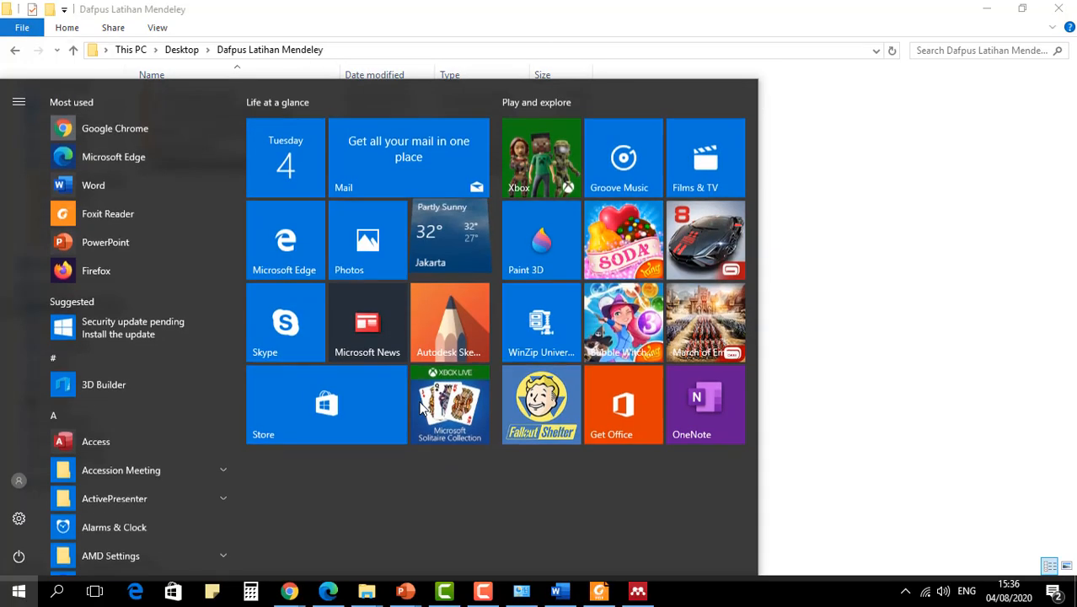
pyautogui.write('men')
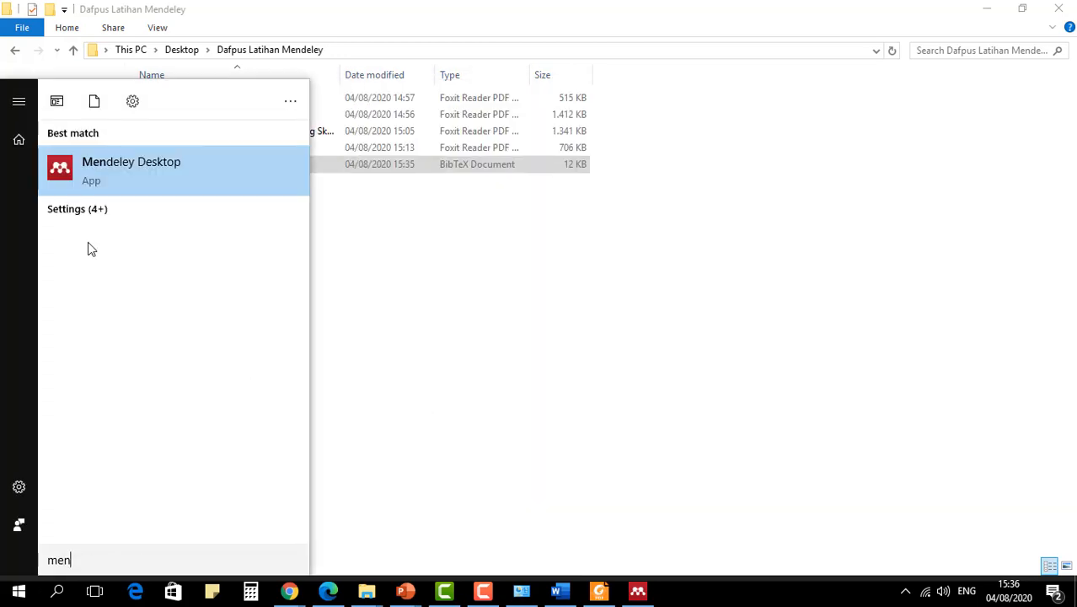
pyautogui.press('Escape')
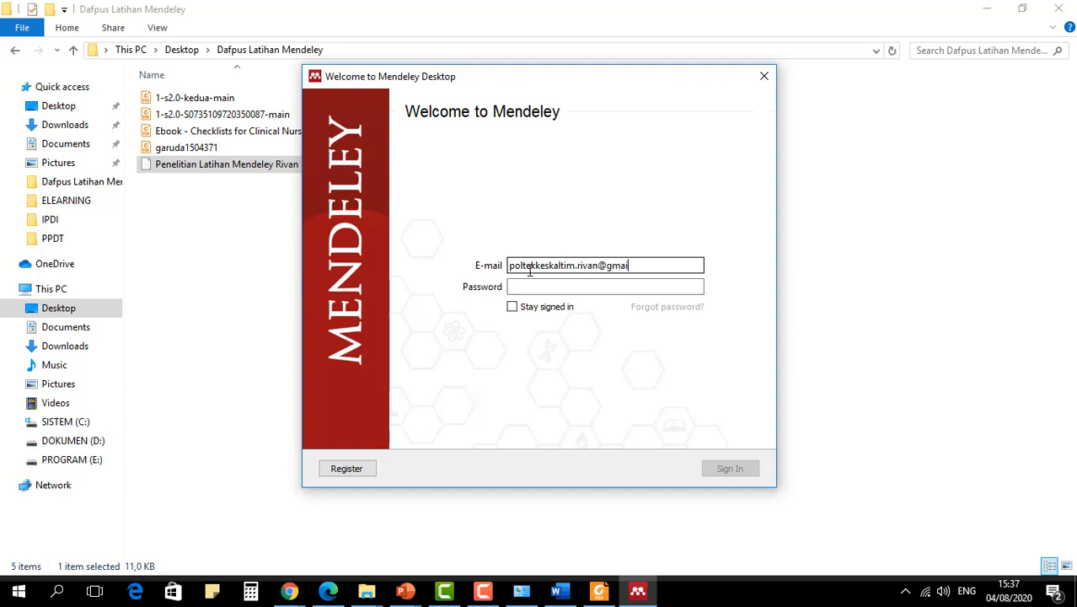
# - Sign in to Mendeley Desktop with the other account's e-mail and password
pyautogui.write('m')
pyautogui.press('Tab')
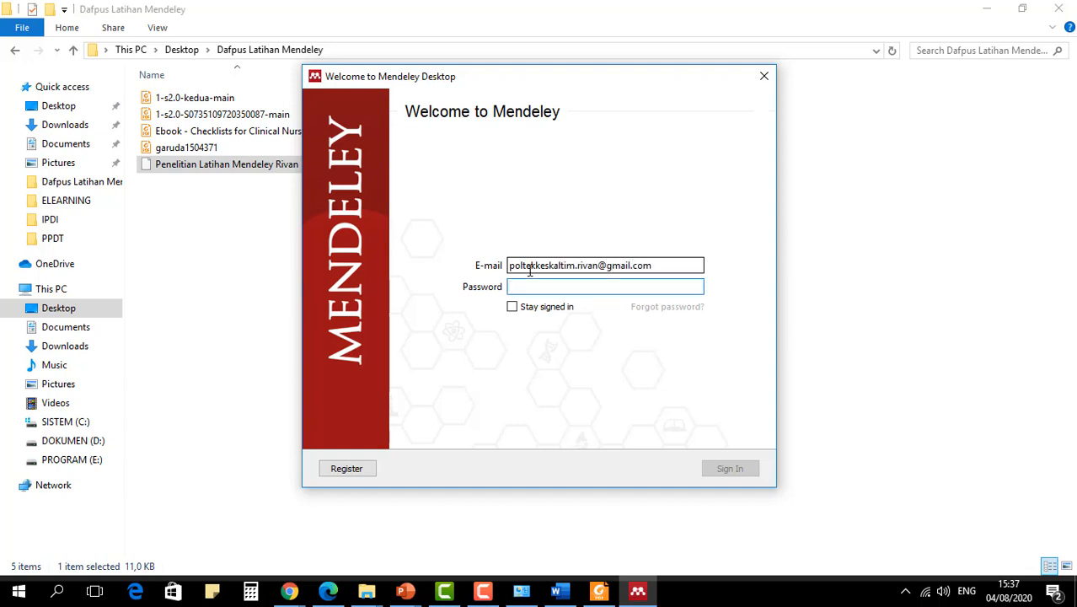
pyautogui.write('••')
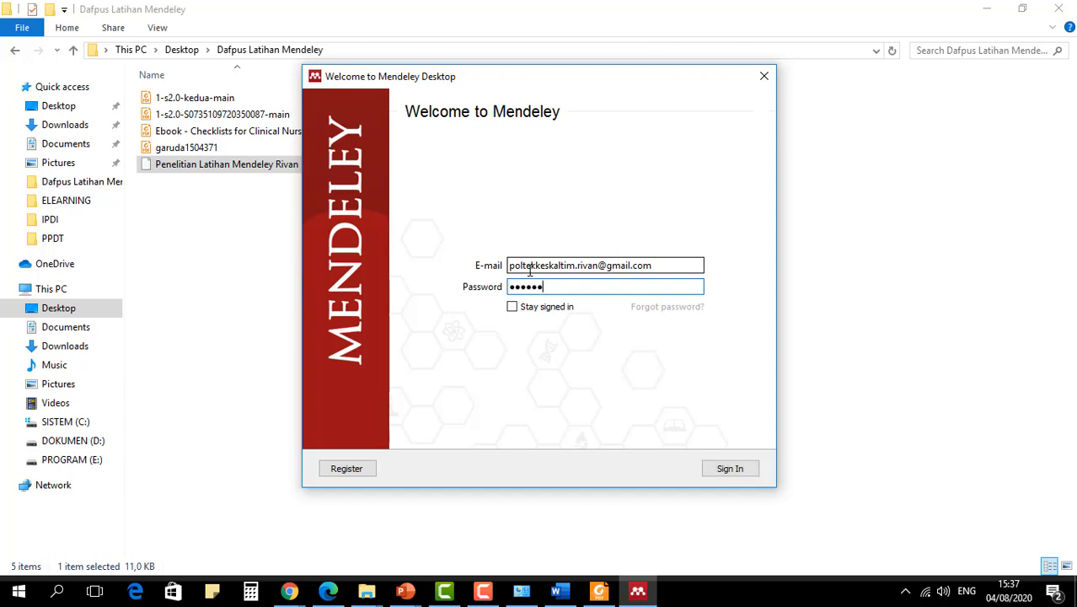
pyautogui.click(738, 469)
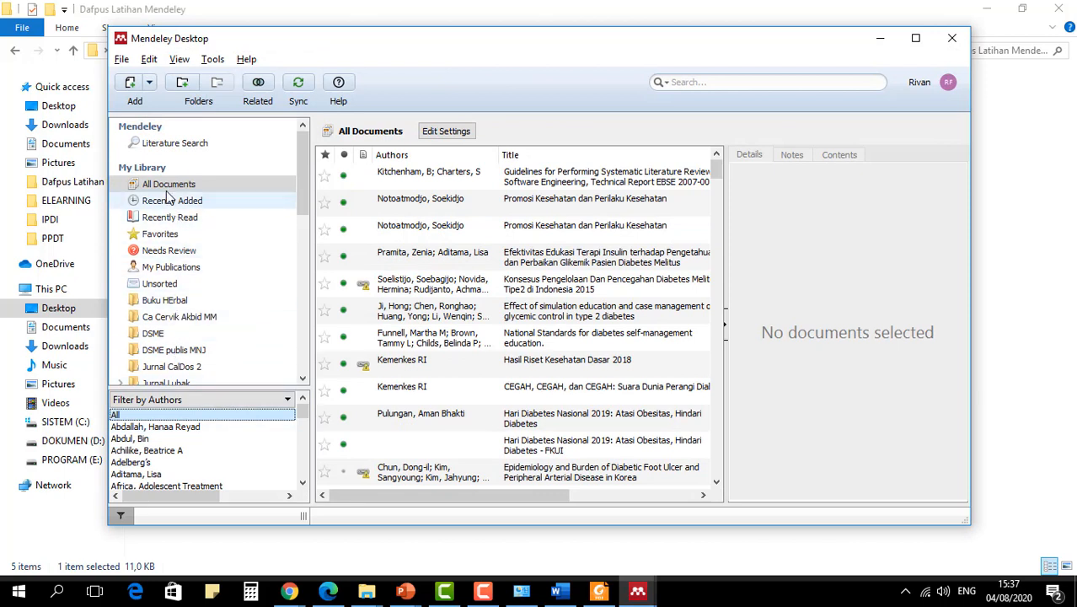
# - Create a library folder named "Latihan Import Mendeley" and dismiss the sync error notice
pyautogui.click(182, 84)
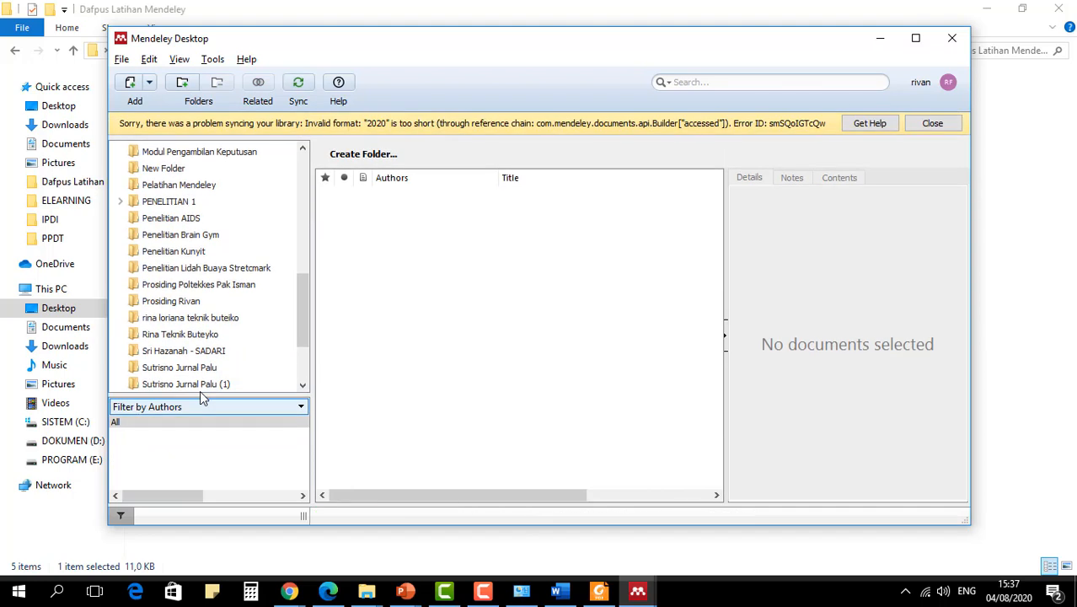
pyautogui.write('Latihan Imp')
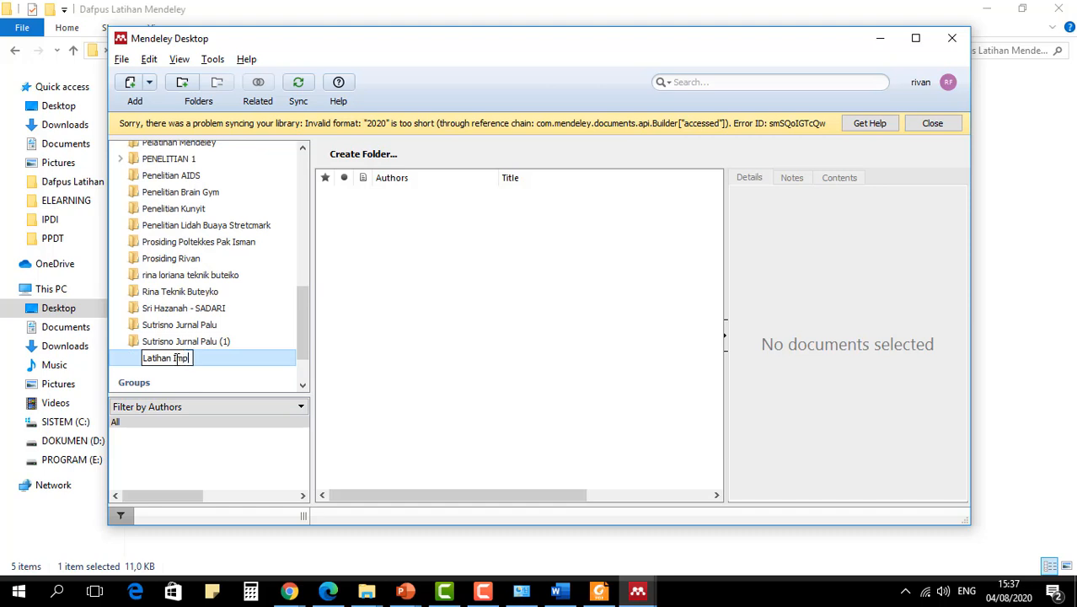
pyautogui.write('ort Mendel')
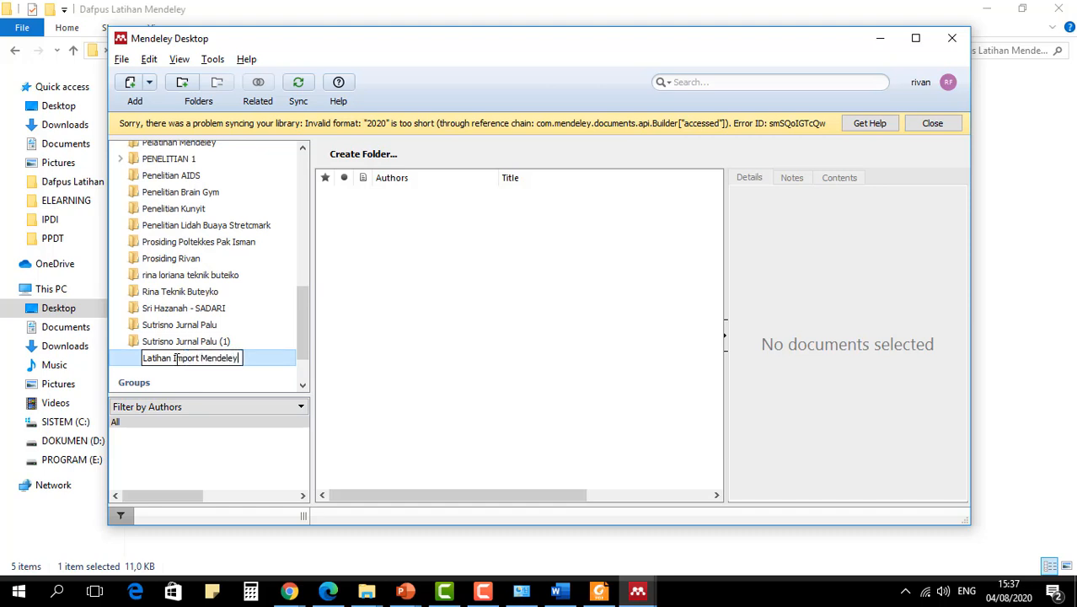
pyautogui.write('ey')
pyautogui.press('Return')
pyautogui.click(508, 277)
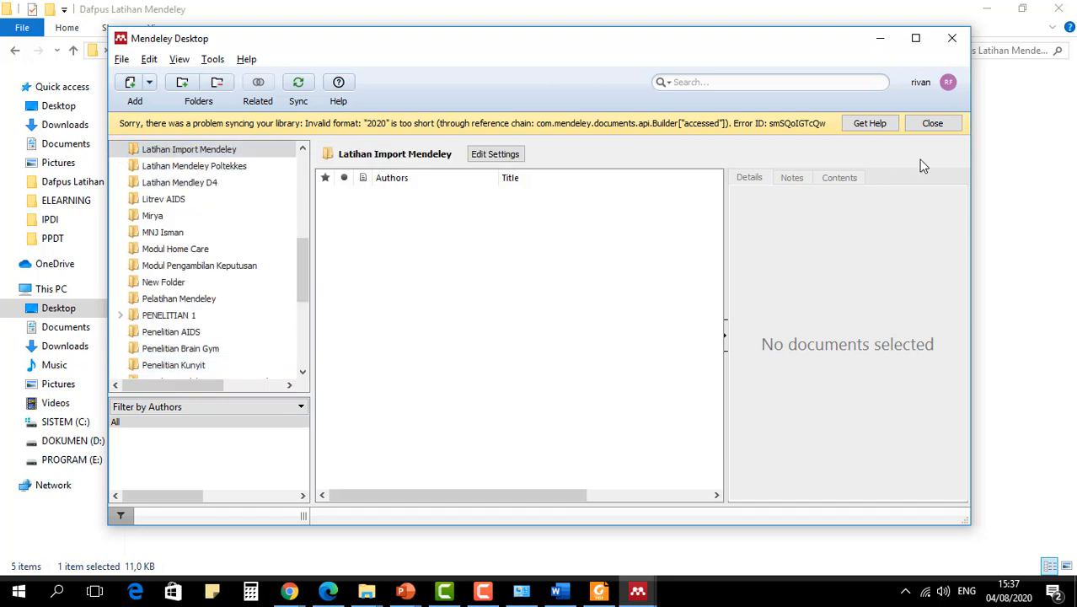
pyautogui.click(932, 123)
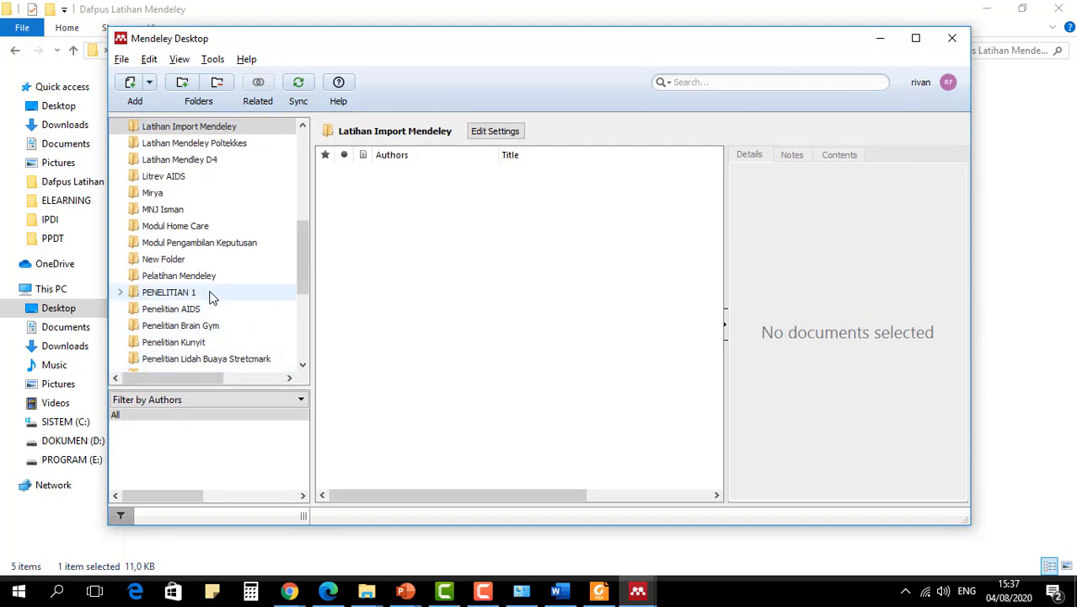
# - Import the exported BibTeX file from the Desktop folder "Dafpus Latihan Mendeley" into the library folder "Latihan Import Mendeley"
pyautogui.scroll(-1, 212, 206)
pyautogui.scroll(2, 211, 204)
pyautogui.click(192, 185)
pyautogui.click(198, 173)
pyautogui.click(470, 302)
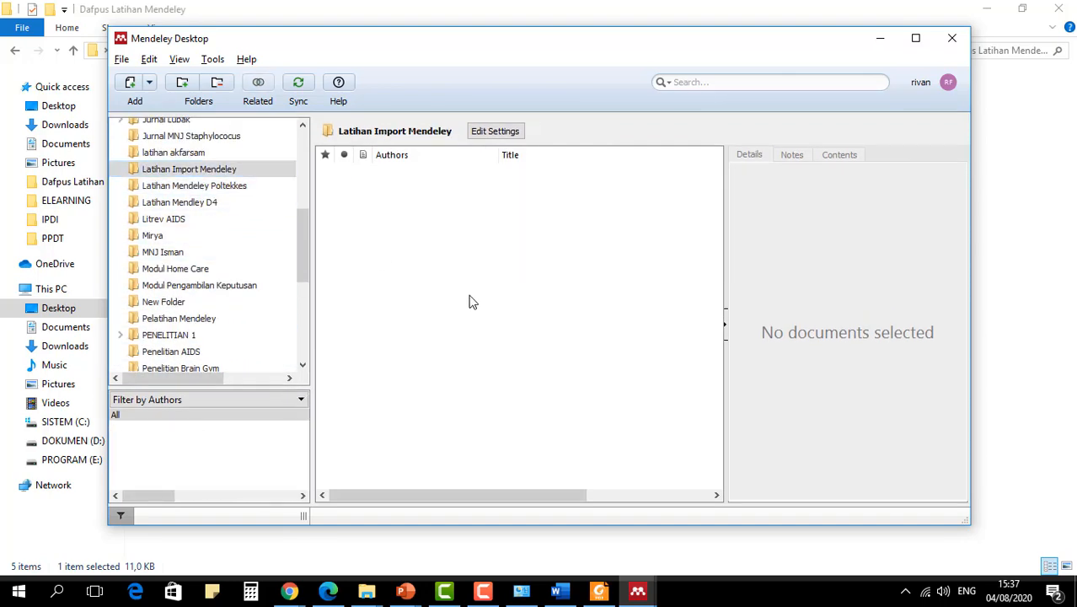
pyautogui.click(122, 60)
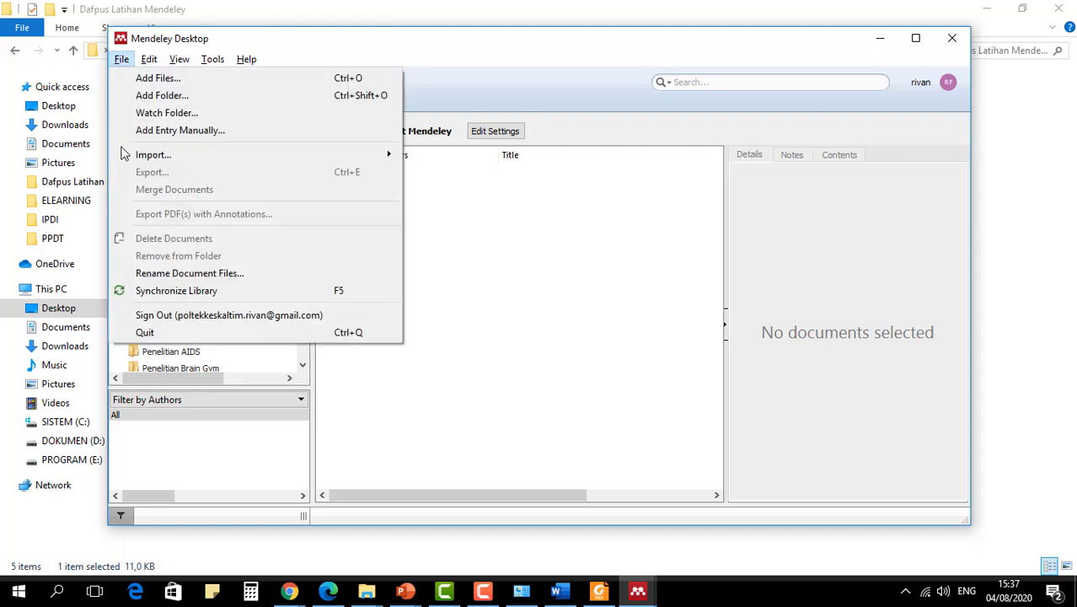
pyautogui.moveTo(139, 154)
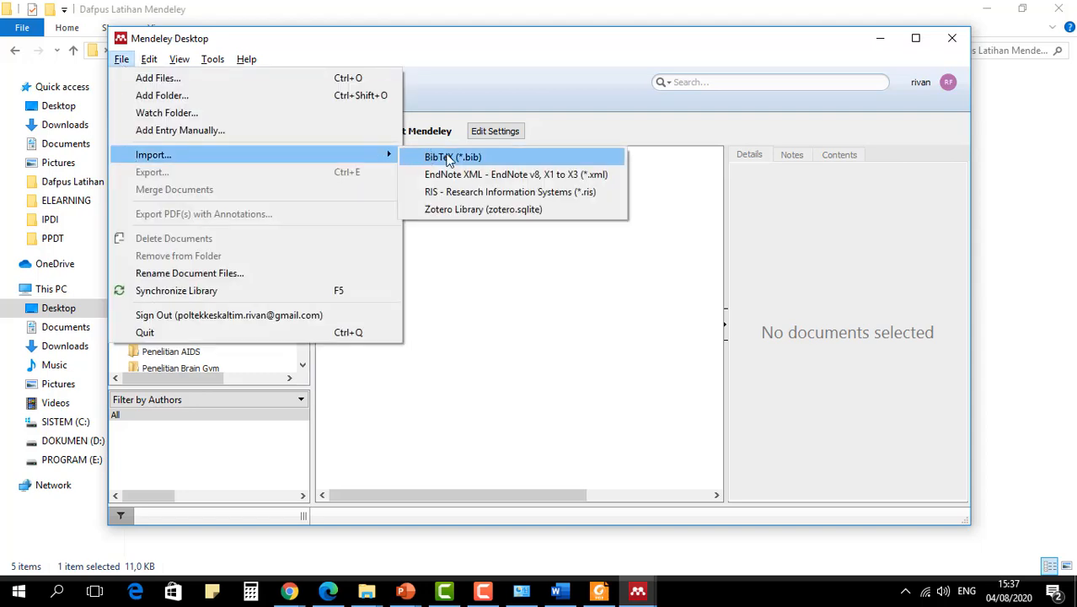
pyautogui.click(449, 159)
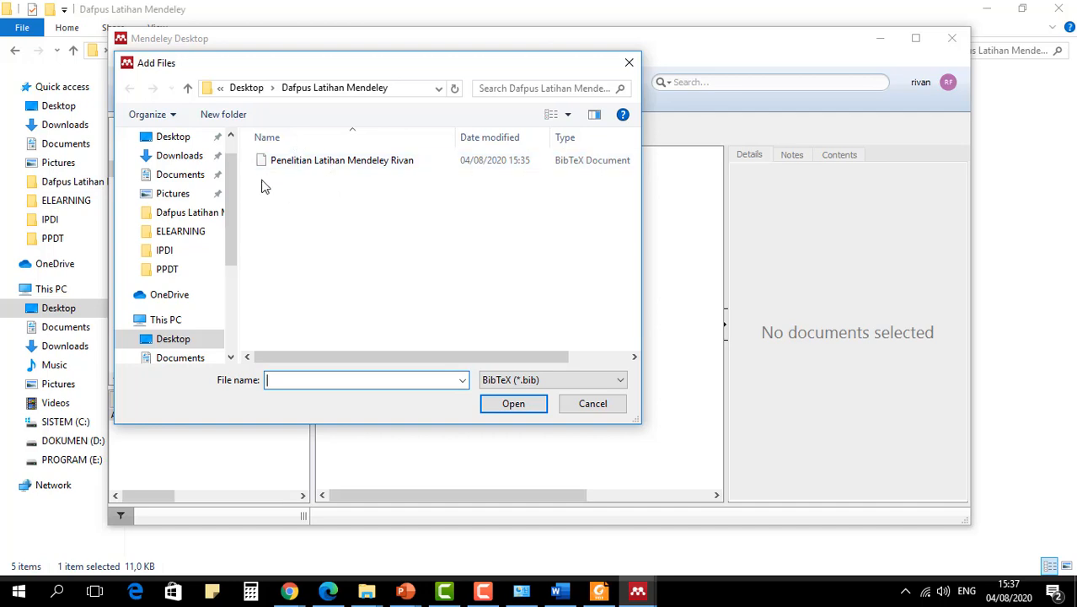
pyautogui.scroll(2, 236, 168)
pyautogui.click(177, 170)
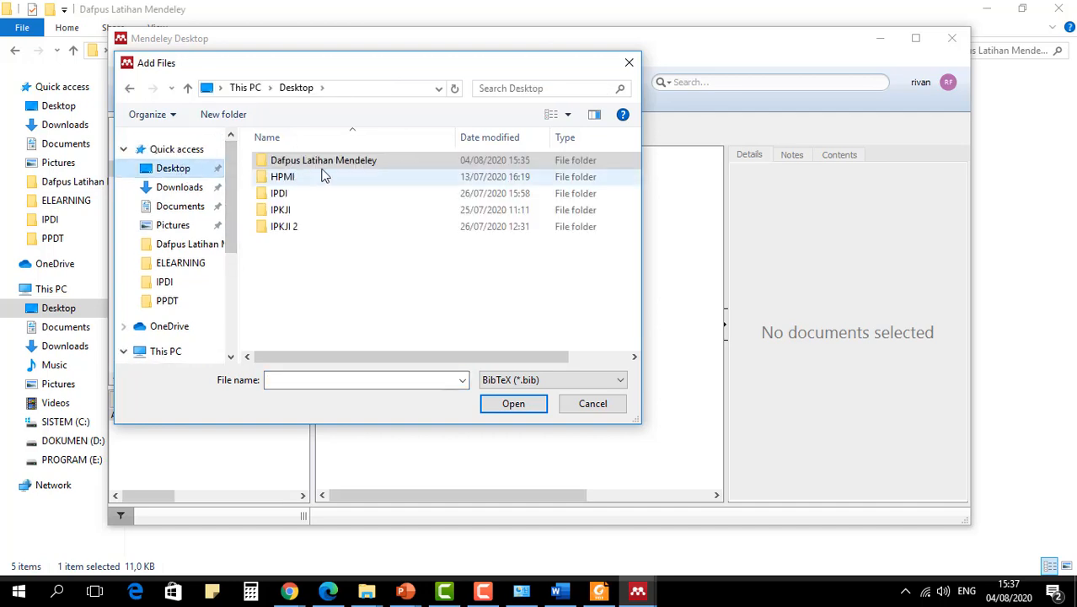
pyautogui.doubleClick(323, 161)
pyautogui.click(328, 160)
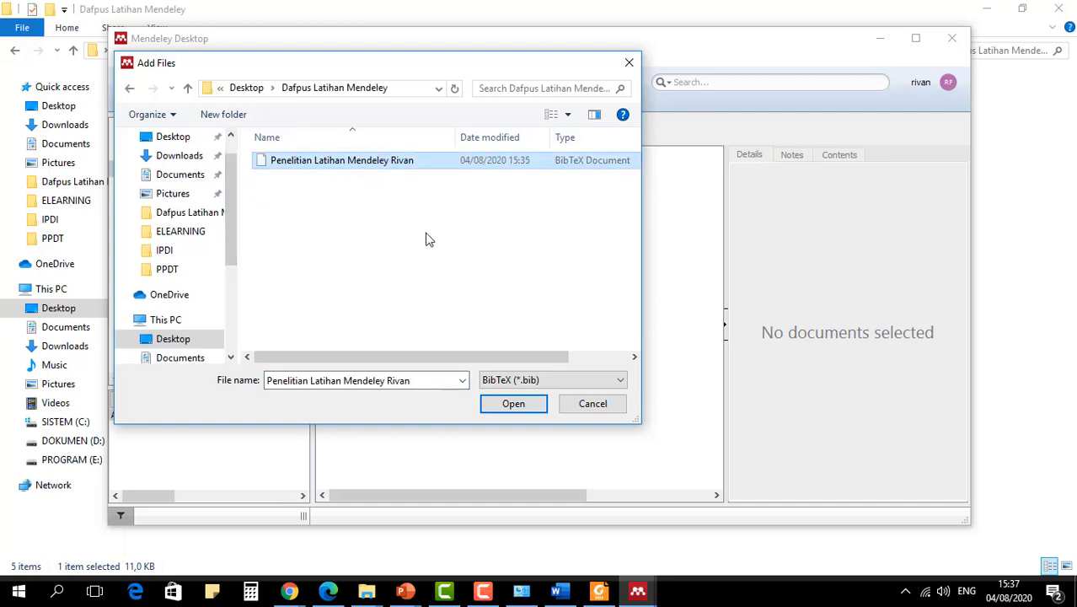
pyautogui.click(513, 404)
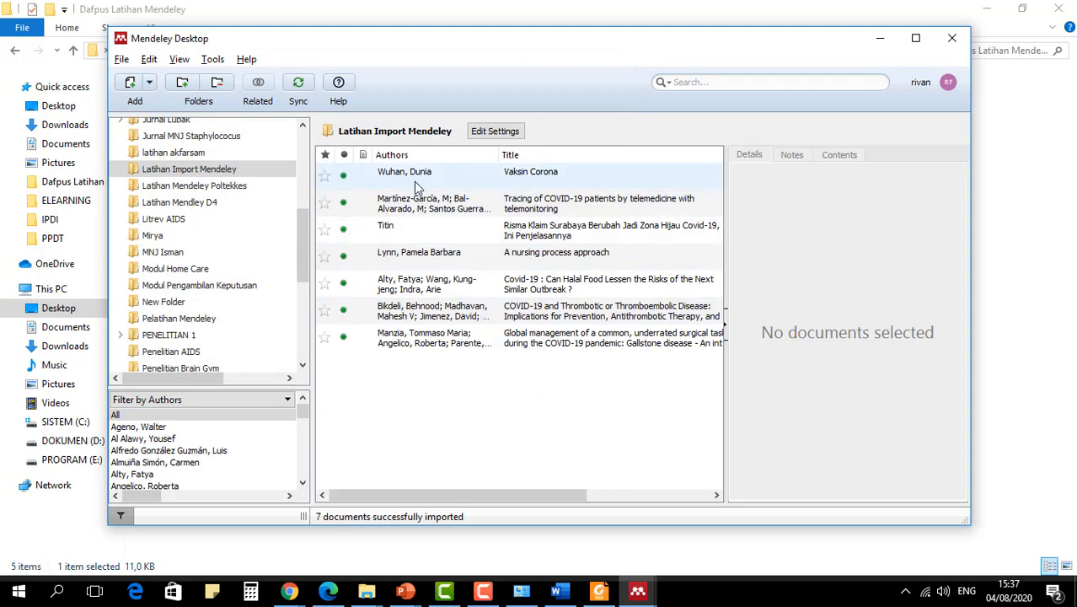
# - Examine the imported references, viewing the details of the COVID-19 thromboembolic disease article and the COVID-19 telemedicine article
pyautogui.click(414, 181)
pyautogui.keyDown('shift'); pyautogui.click(472, 343); pyautogui.keyUp('shift')
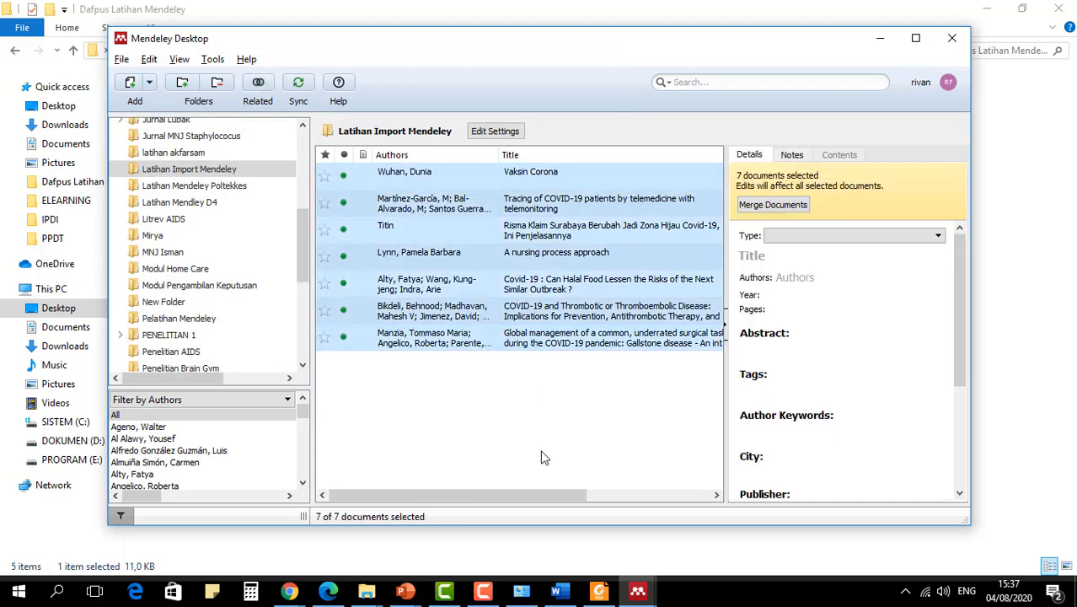
pyautogui.click(549, 316)
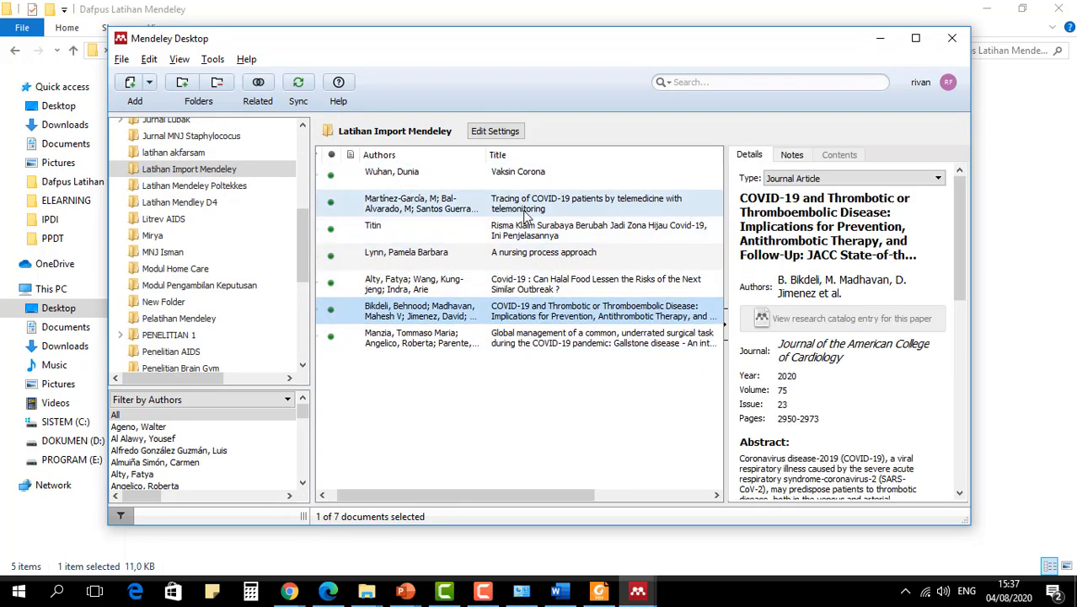
pyautogui.click(568, 211)
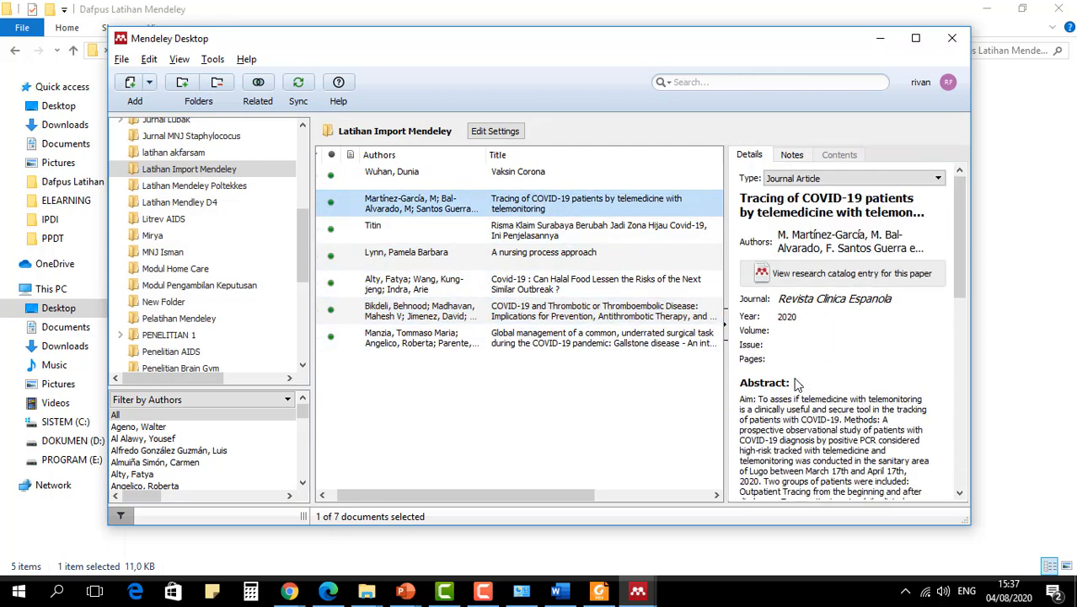
pyautogui.scroll(-5, 835, 392)
pyautogui.scroll(2, 834, 387)
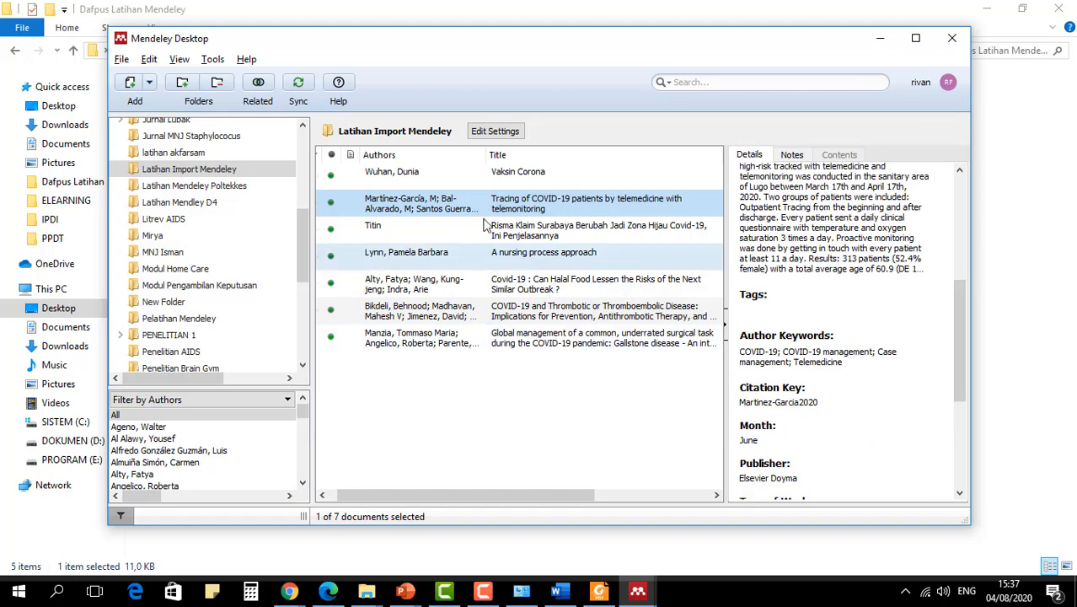
# - Synchronize the Mendeley library, dismiss the sync error notice and clear the document selection
pyautogui.click(300, 84)
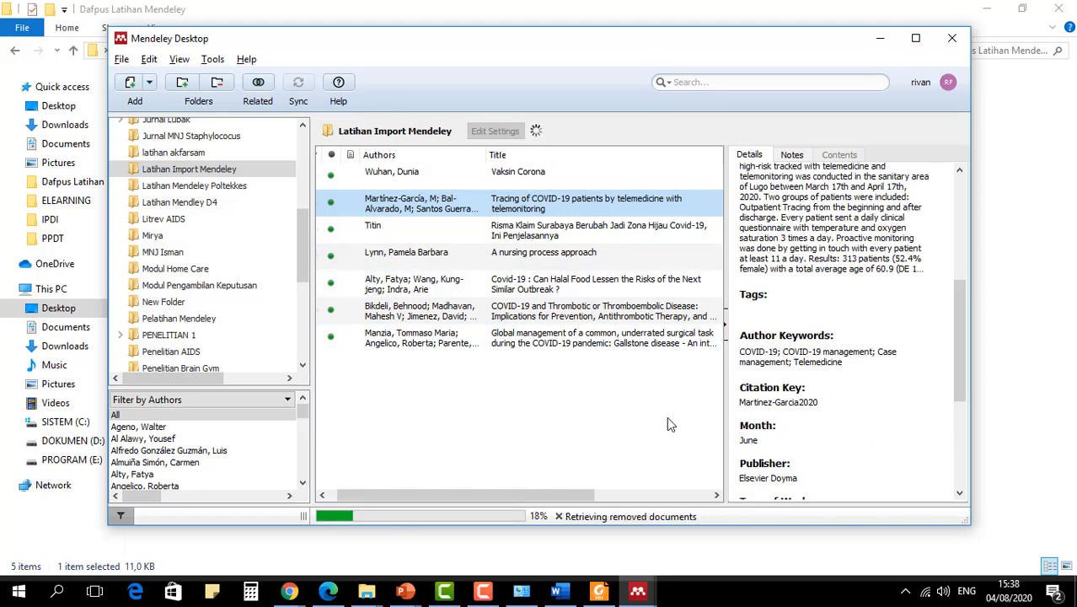
pyautogui.scroll(-2, 820, 349)
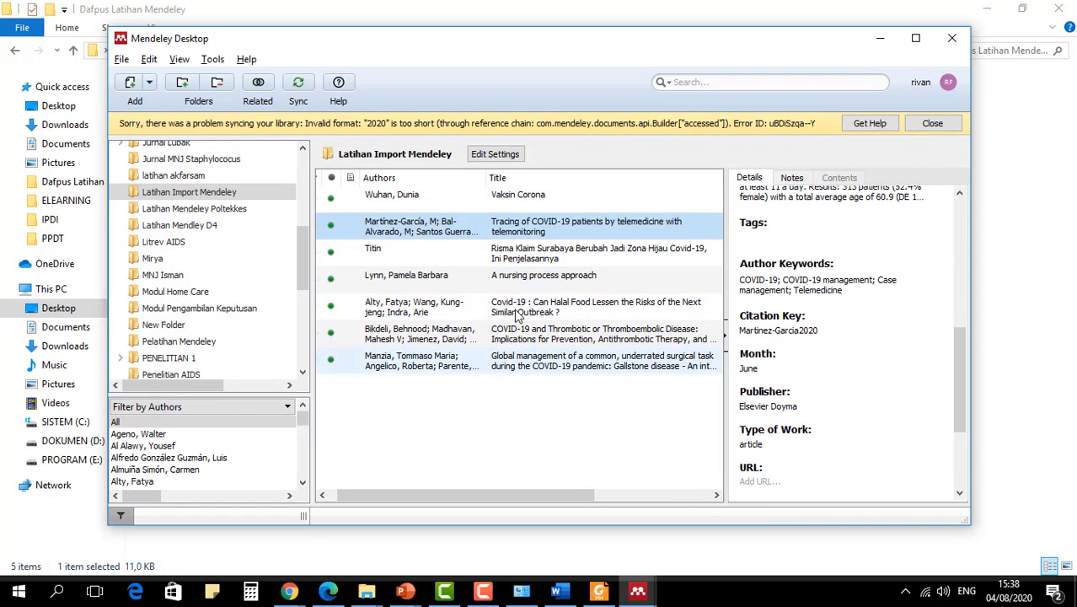
pyautogui.click(931, 123)
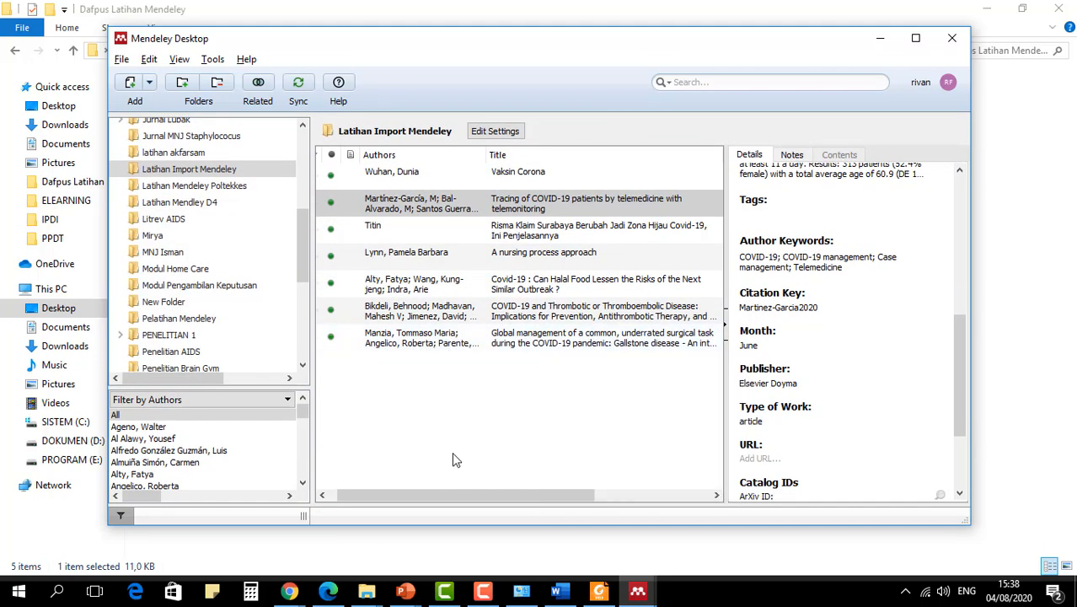
pyautogui.click(393, 423)
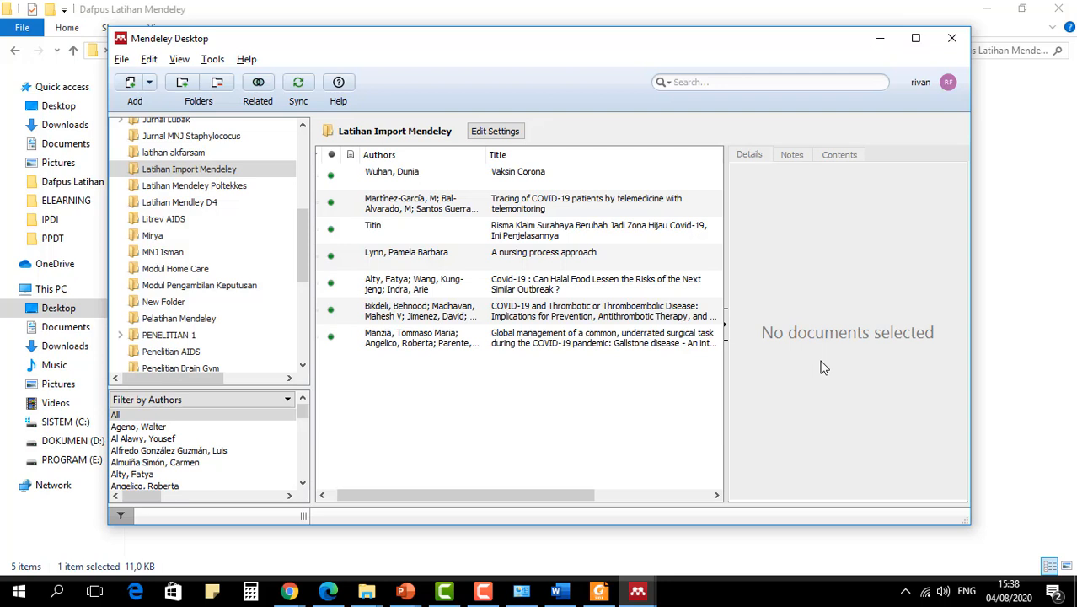
# - Switch to Chrome and search Google for "mendeley" in a new tab
pyautogui.click(295, 594)
pyautogui.hotkey('alt', 'Tab')
pyautogui.hotkey('alt', 'Tab')
pyautogui.hotkey('alt', 'Tab')
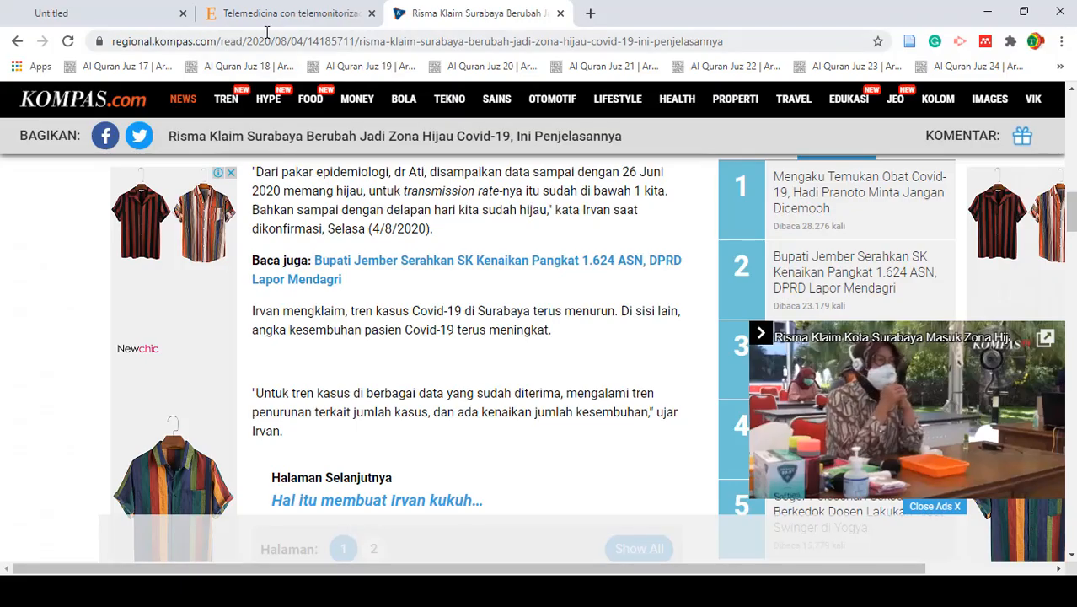
pyautogui.click(592, 13)
pyautogui.write('mendeley')
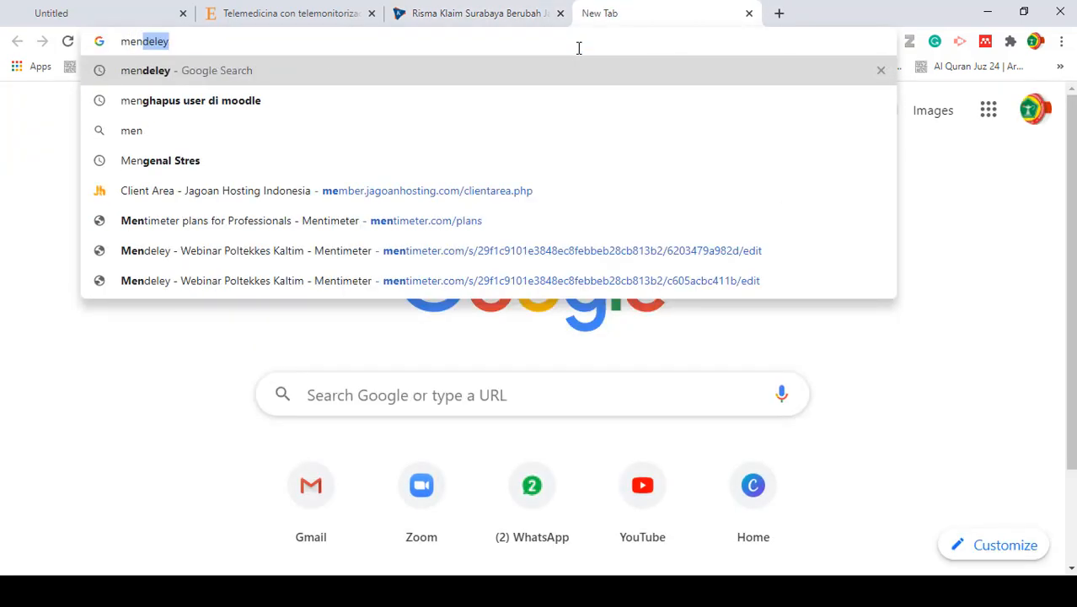
pyautogui.press('Return')
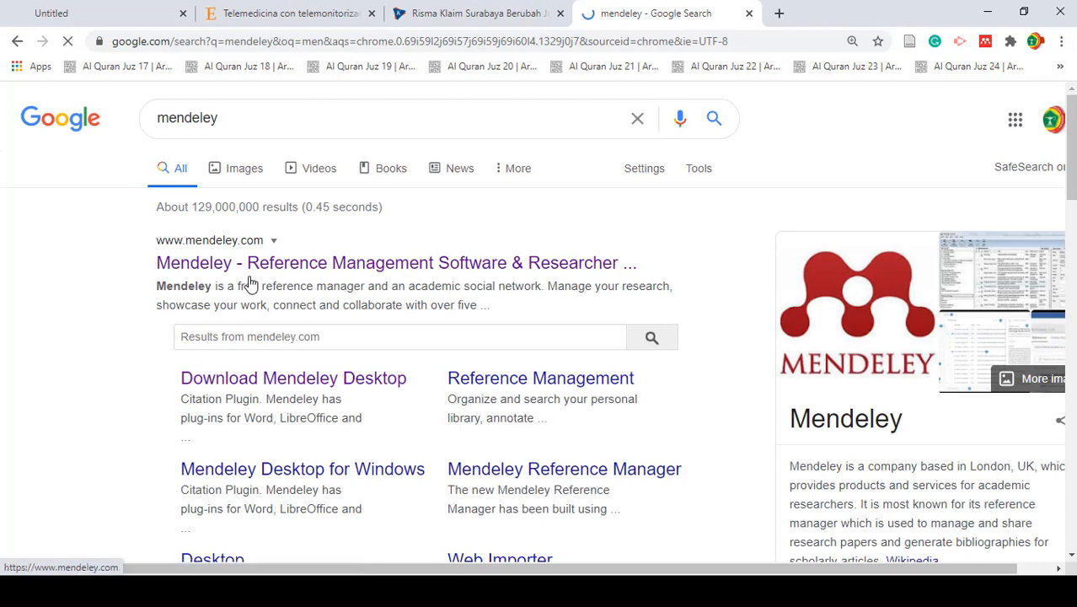
# - Switch to the Chrome window with the Mendeley web library and reload it to check the synced documents under All Documents
pyautogui.hotkey('alt', 'Tab')
pyautogui.hotkey('alt', 'Tab')
pyautogui.hotkey('alt', 'Tab')
pyautogui.hotkey('alt', 'Tab')
pyautogui.hotkey('alt', 'Tab')
pyautogui.hotkey('alt', 'Tab')
pyautogui.hotkey('alt', 'Tab')
pyautogui.hotkey('alt', 'Tab')
pyautogui.hotkey('alt', 'Tab')
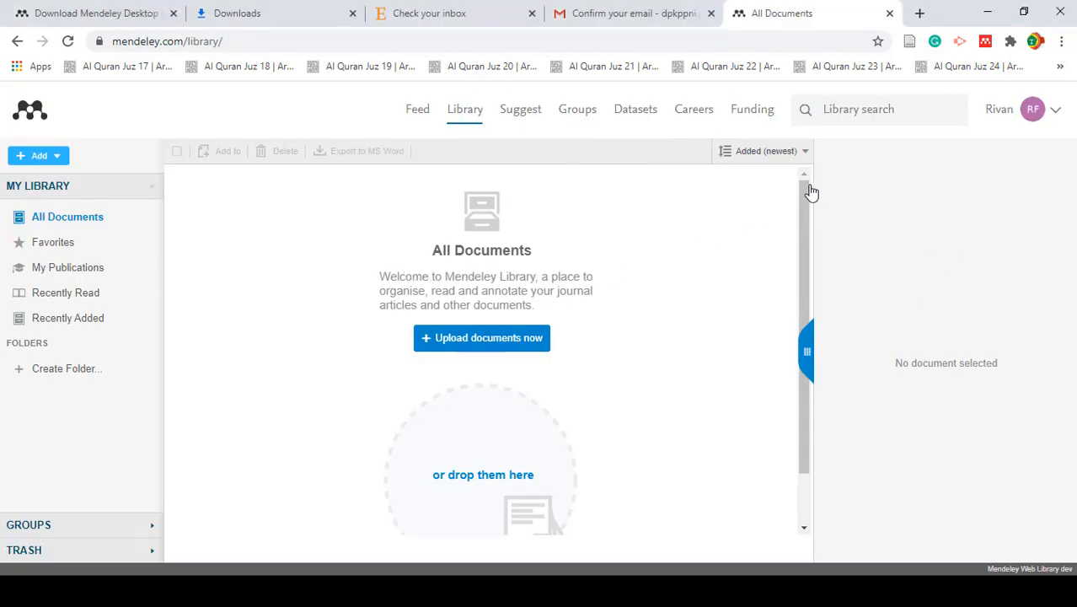
pyautogui.click(68, 42)
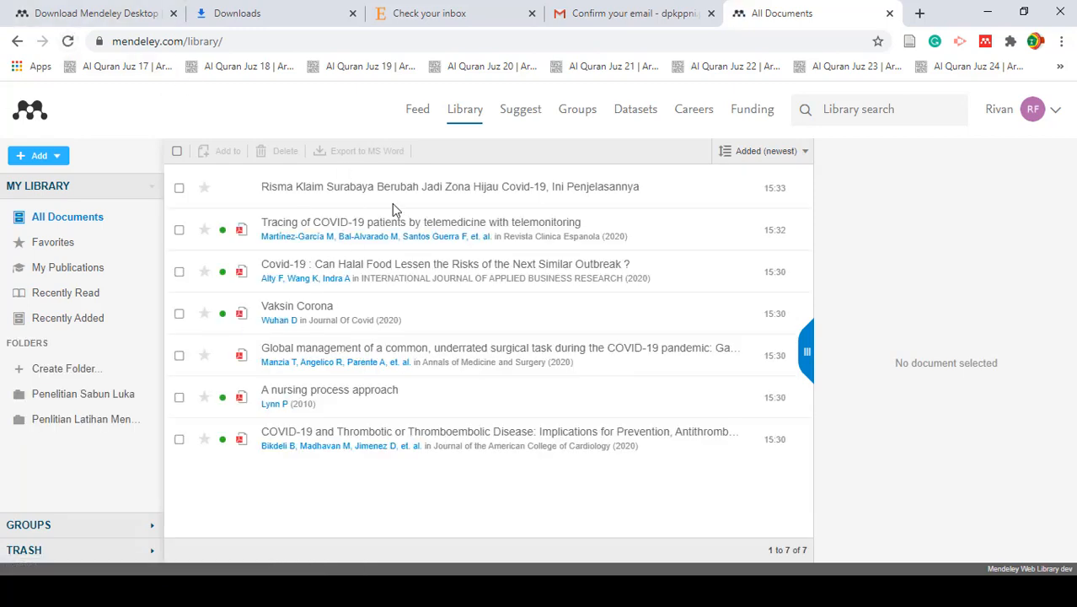
pyautogui.click(354, 434)
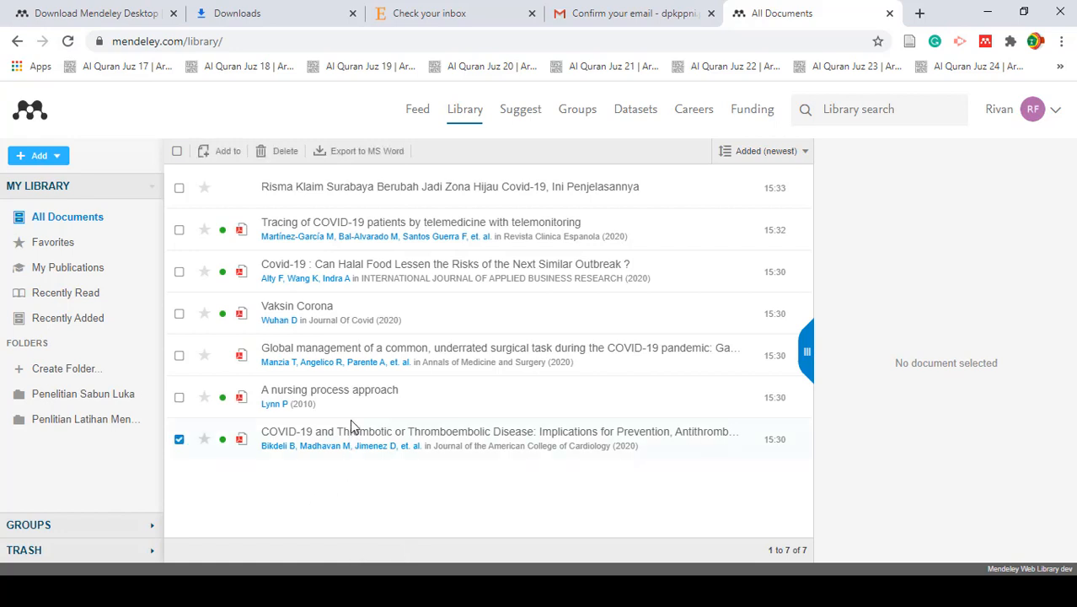
pyautogui.click(180, 440)
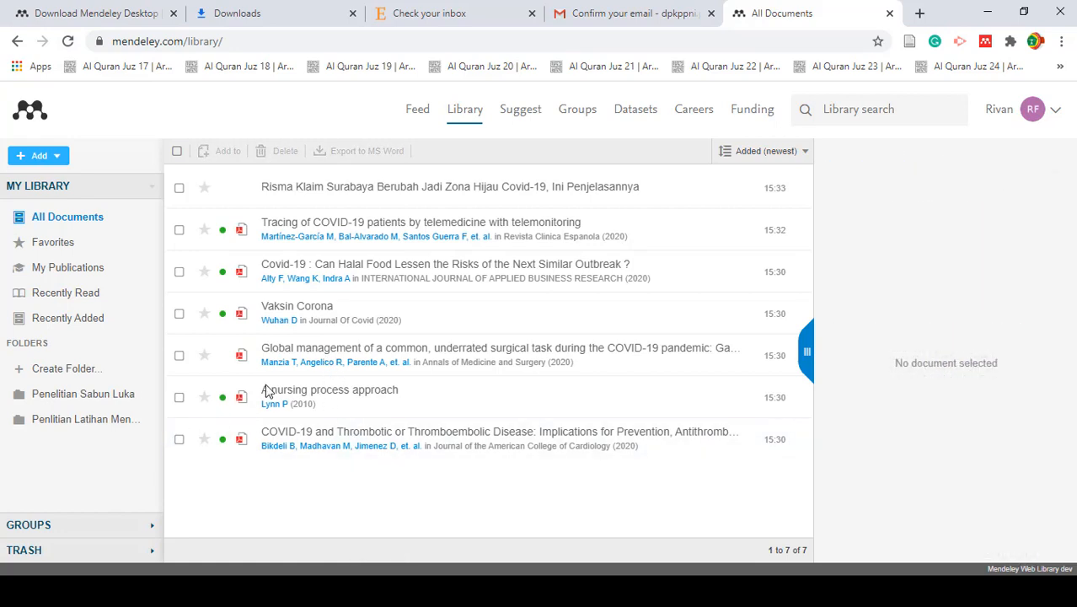